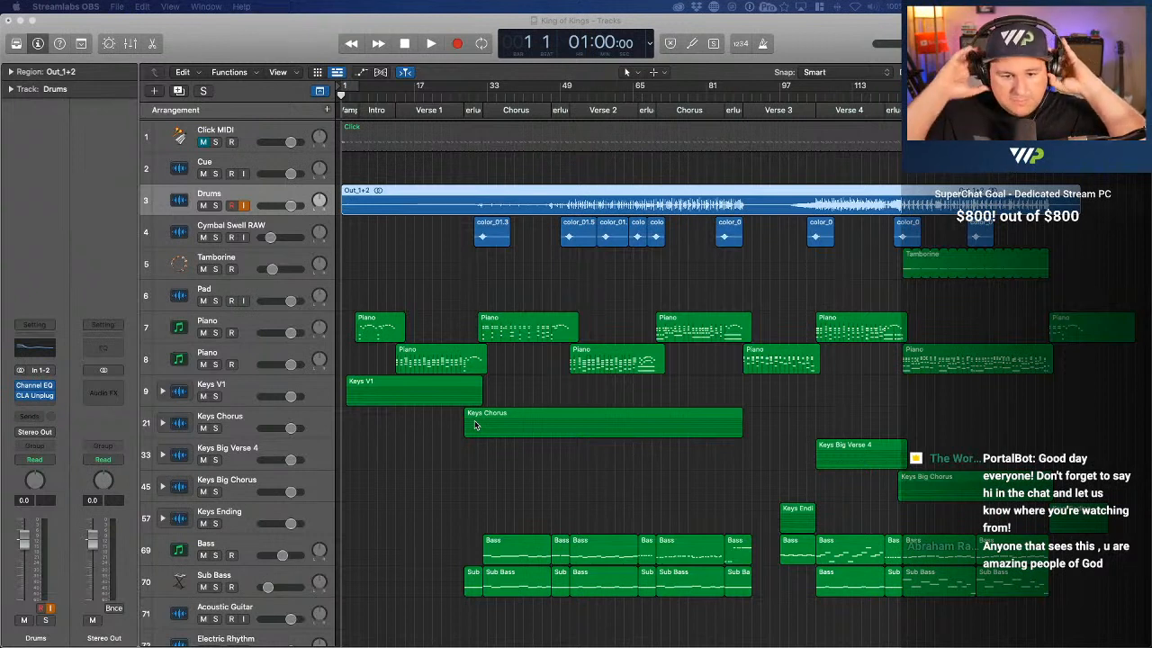
Clear the region selection, play the song's opening bars briefly, and return the playhead to bar 1
click(396, 241)
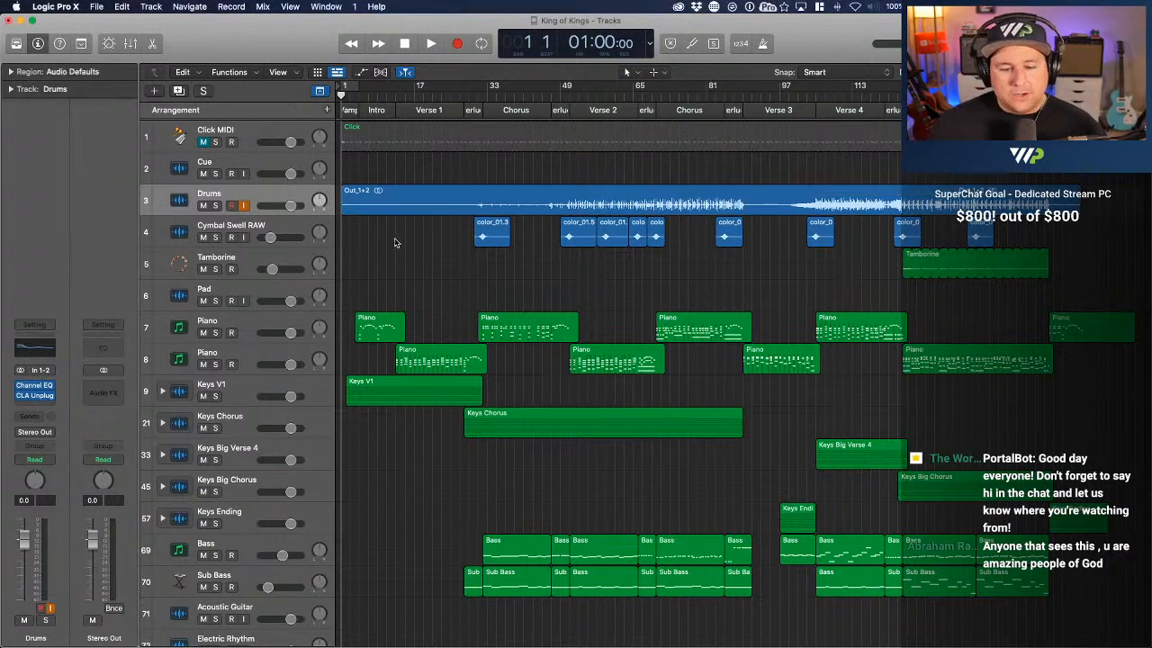
mouse_move(342, 96)
mouse_down()
mouse_move(354, 96)
mouse_move(340, 96)
mouse_up()
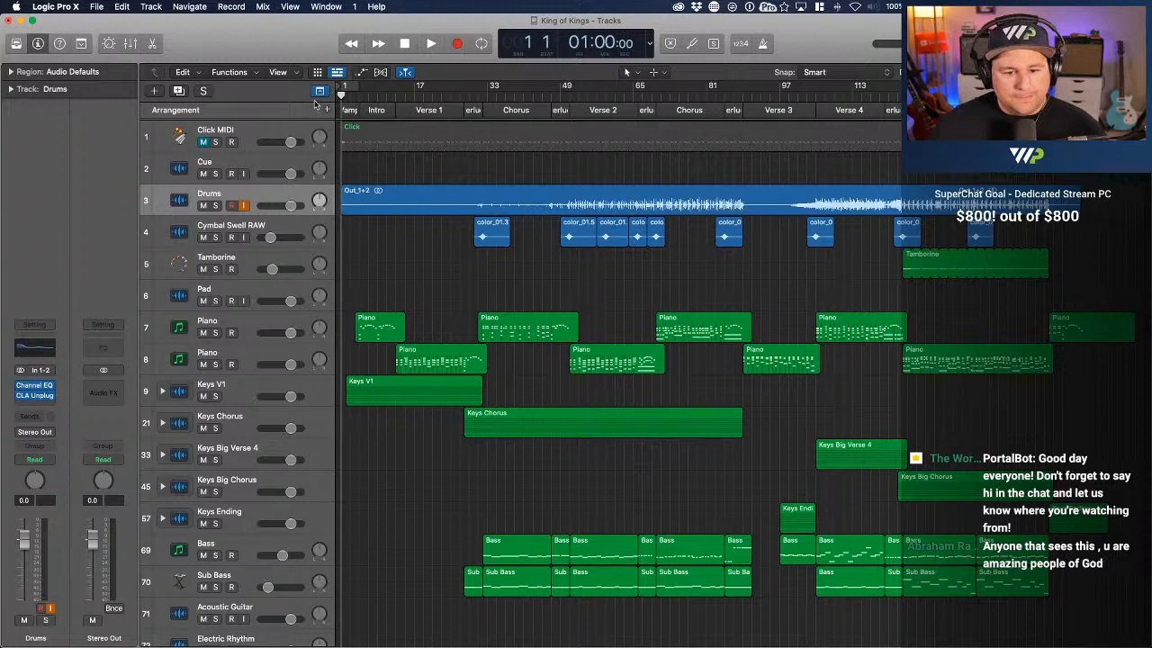
key(space)
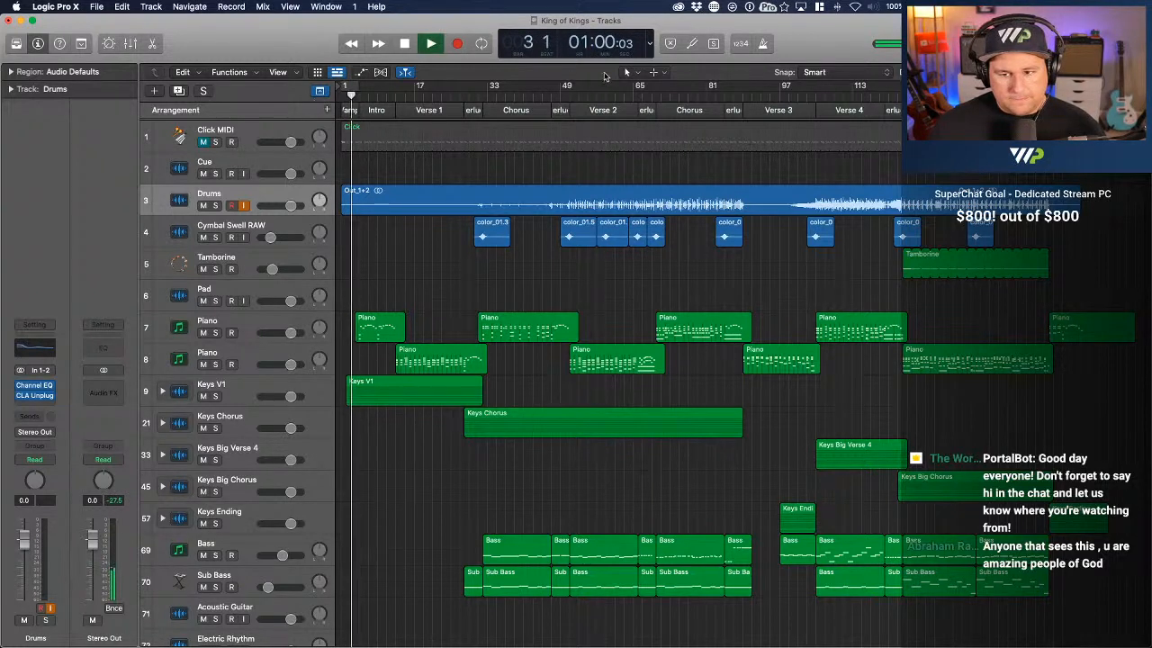
key(space)
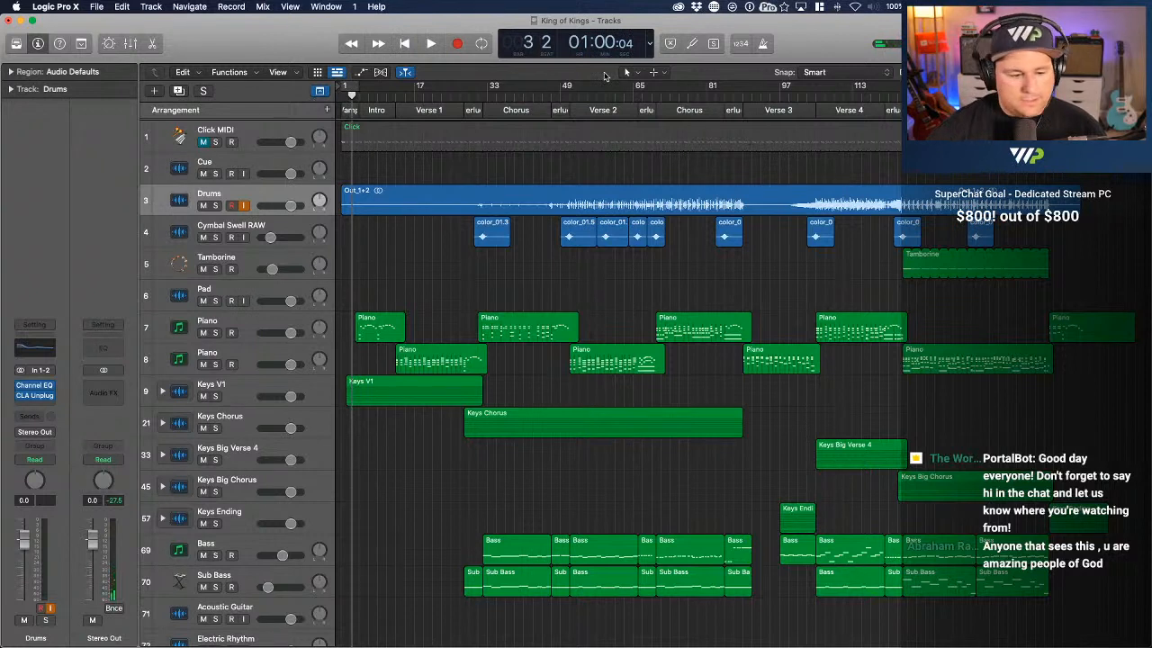
key(Return)
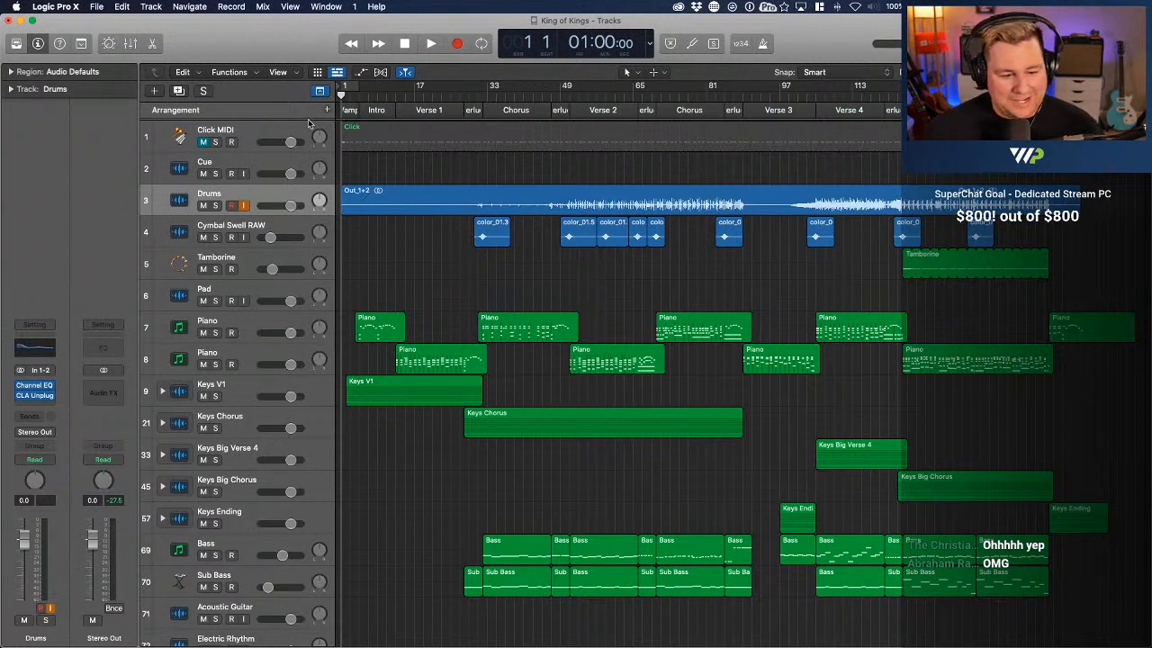
Play the arrangement from bar 1, pause during Verse 1, and resume playback from there
key(space)
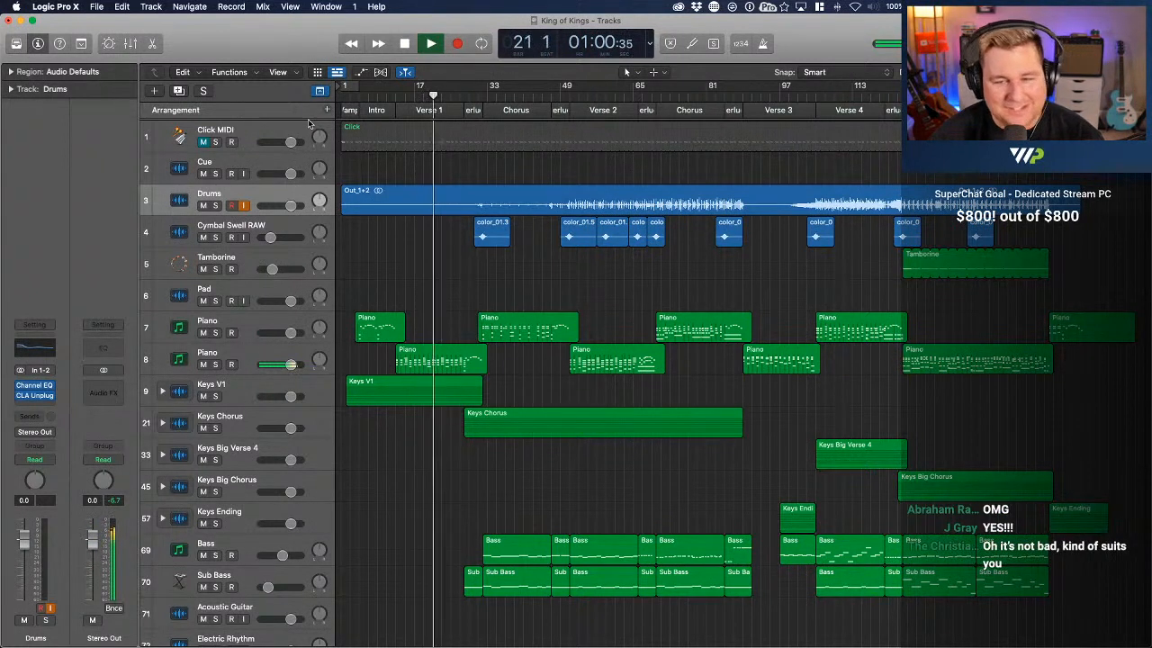
key(space)
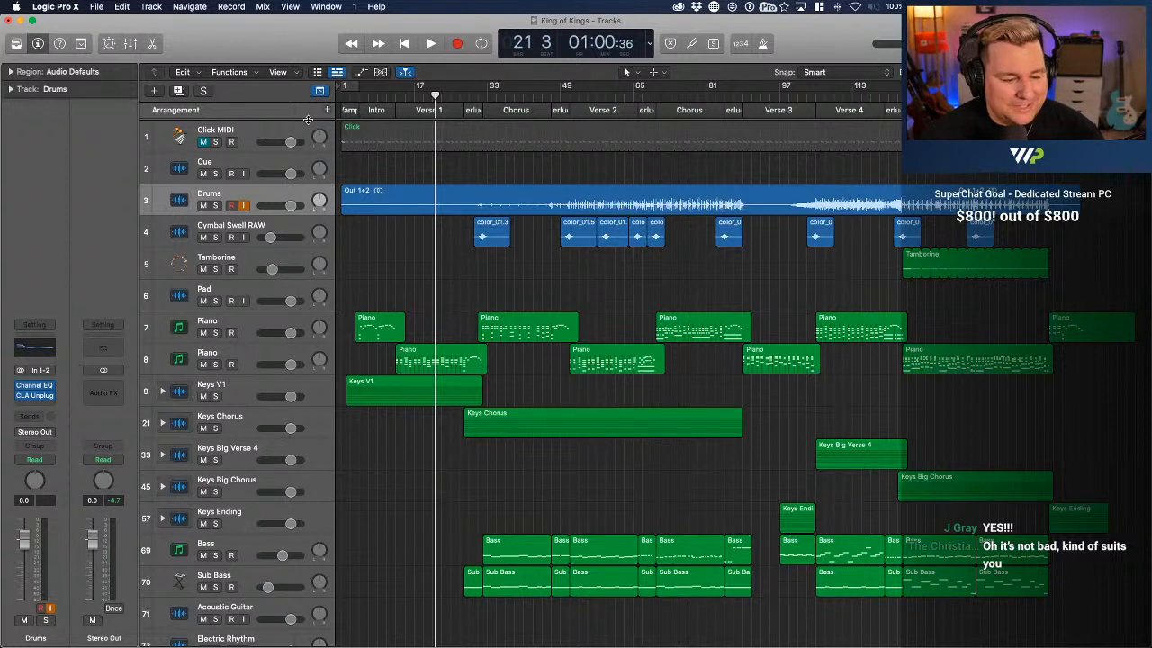
key(space)
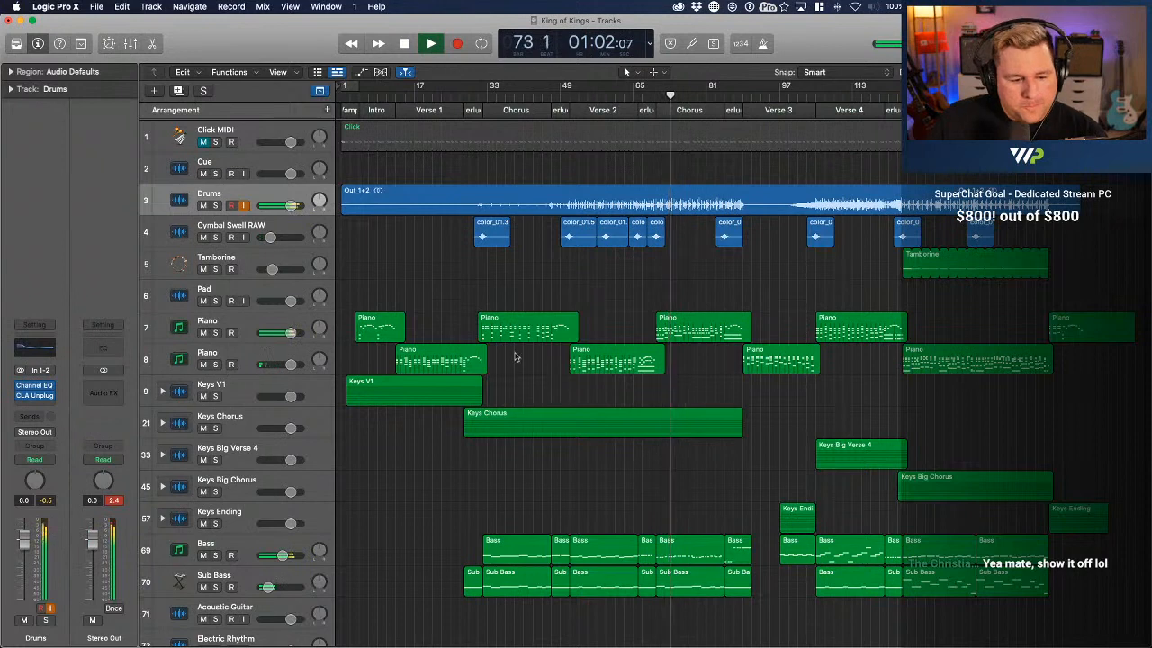
Solo and unsolo the Keys Chorus and Keys Big Verse 4 tracks during playback, and stop playback after the ending
click(215, 428)
click(215, 428)
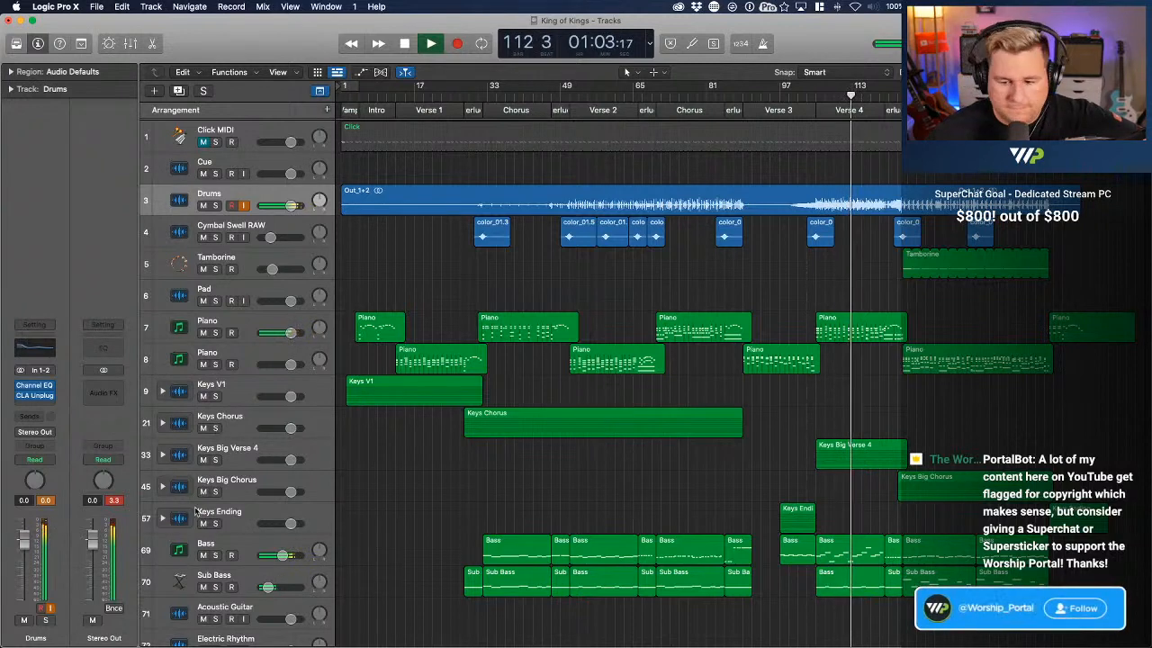
click(215, 460)
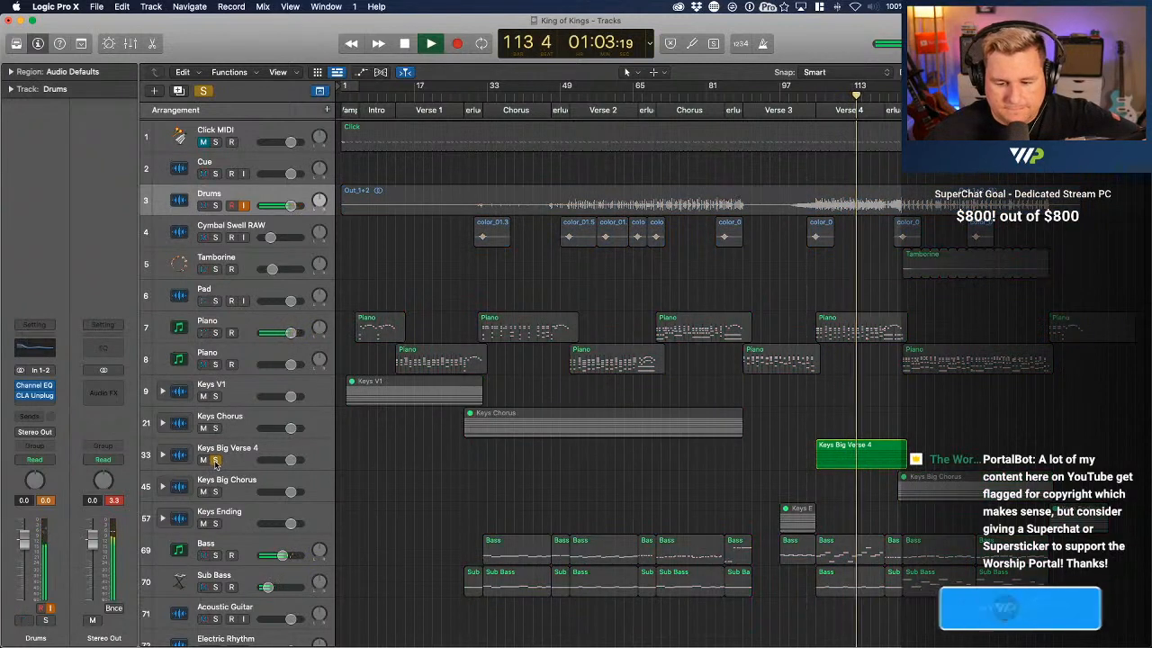
click(215, 460)
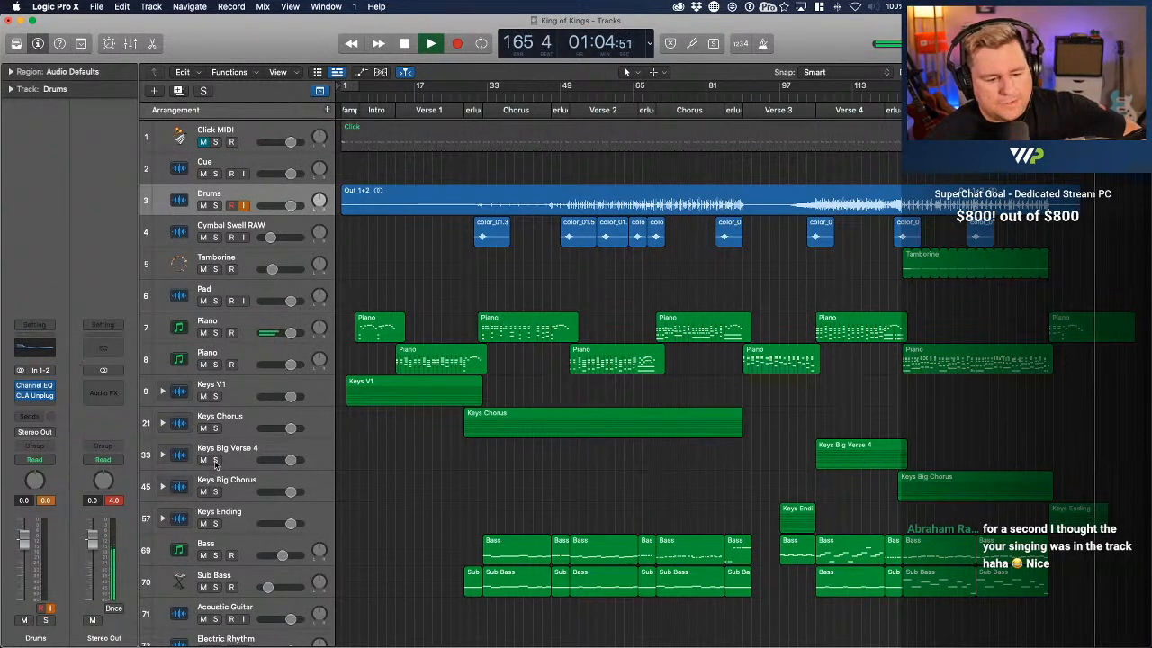
key(space)
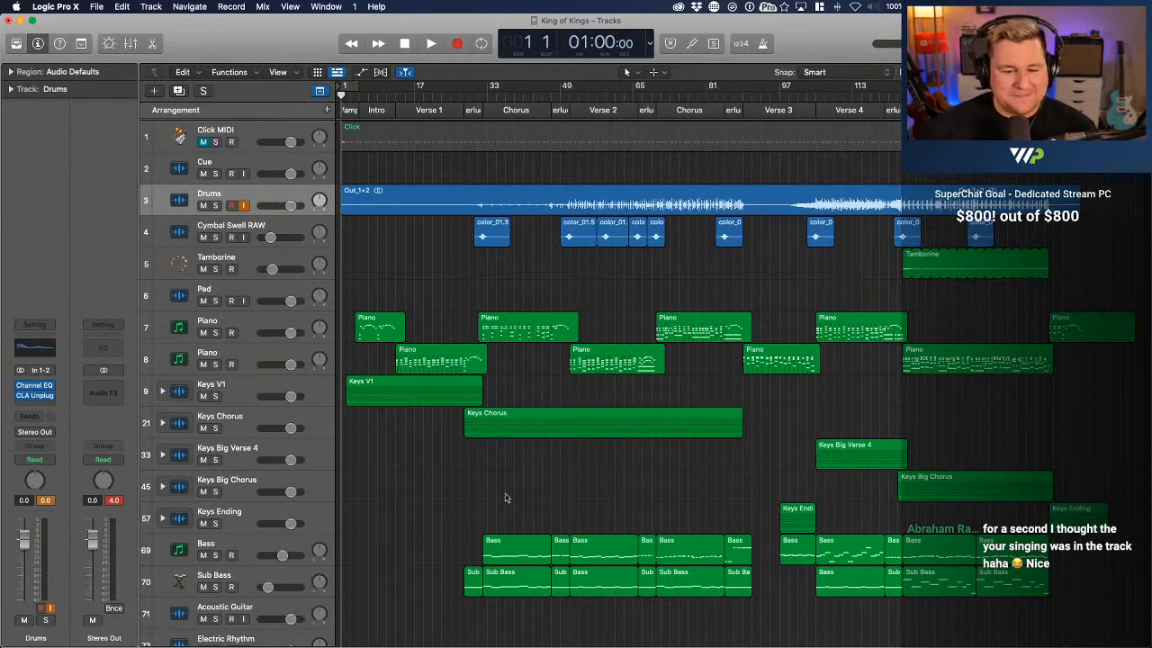
Solo both Piano tracks, 7 and 8
click(244, 326)
click(216, 332)
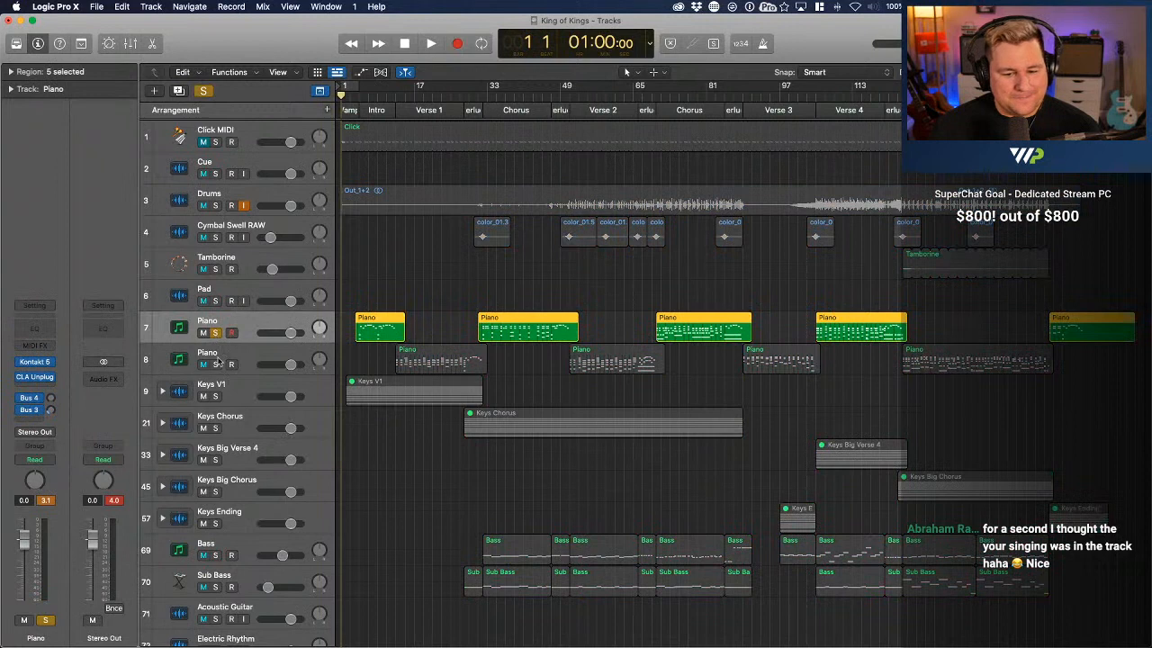
click(220, 360)
click(215, 363)
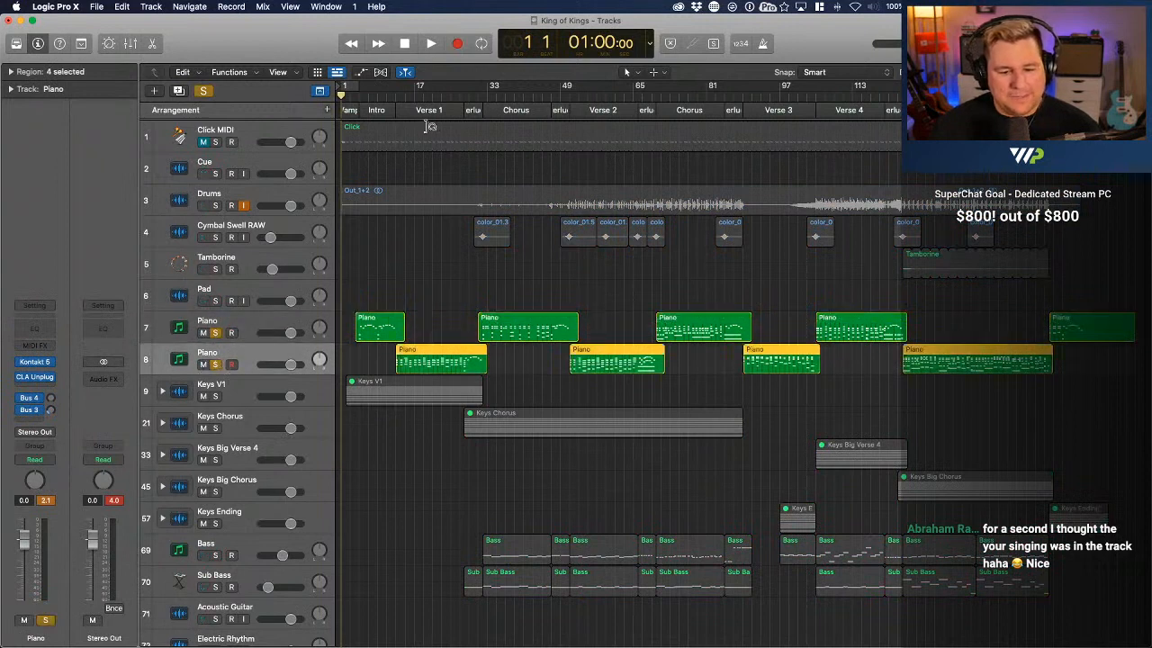
Place the playhead at bar 4 and open the intro Piano region on track 7 in the Piano Roll
click(384, 103)
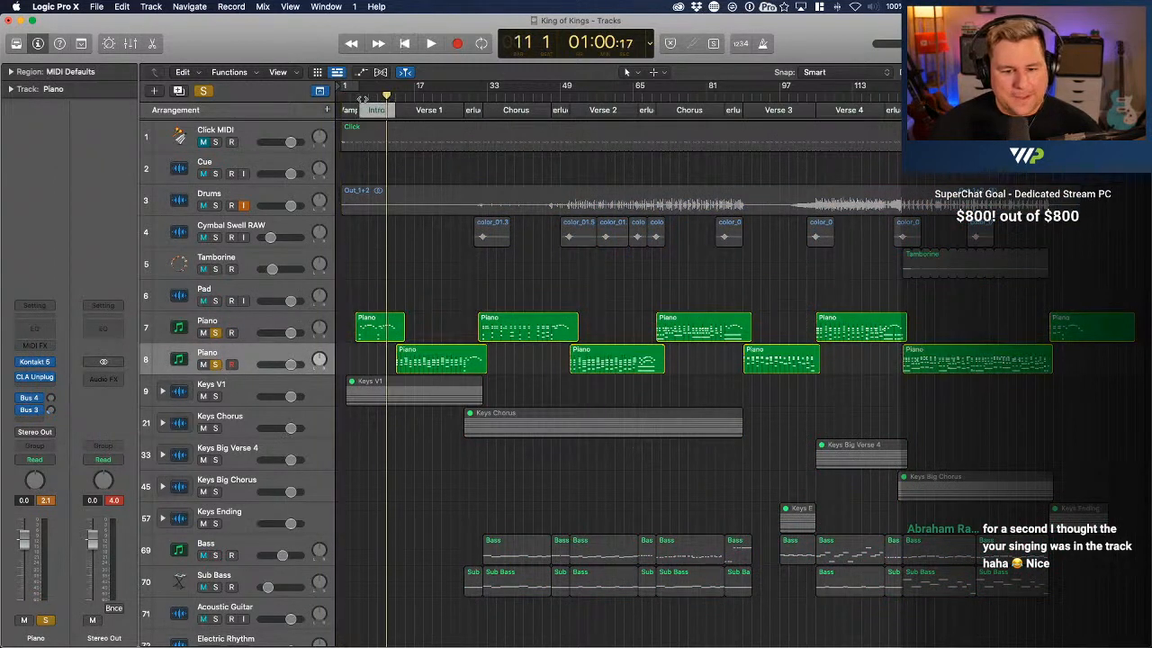
click(356, 96)
key(super+Right)
key(super+Right)
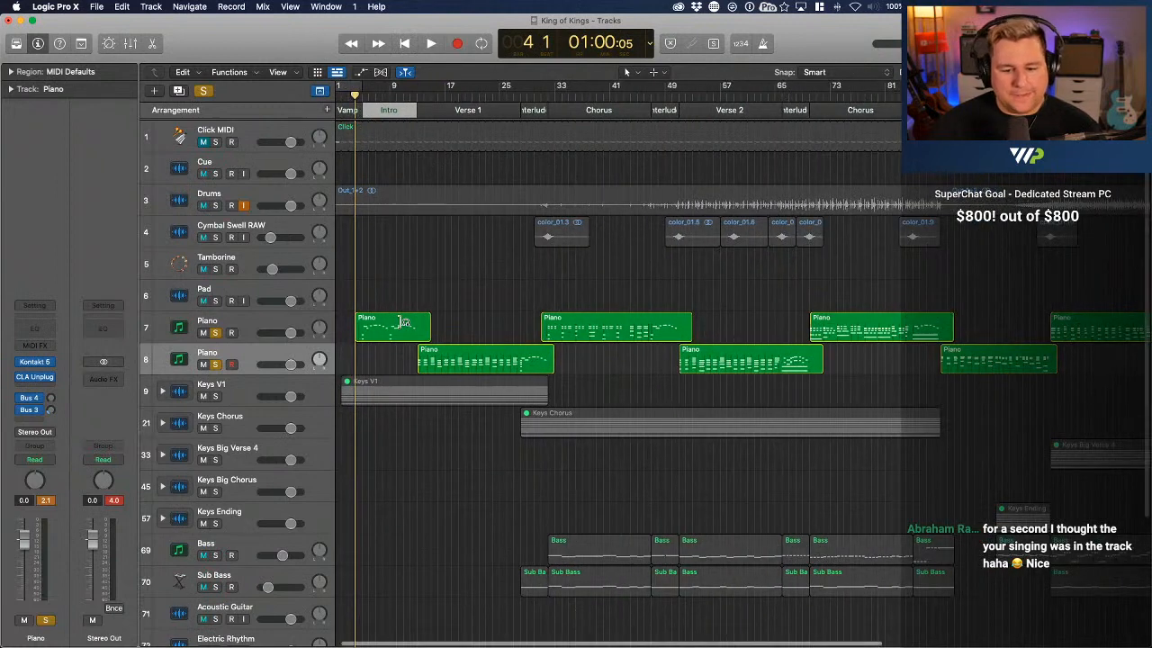
click(405, 324)
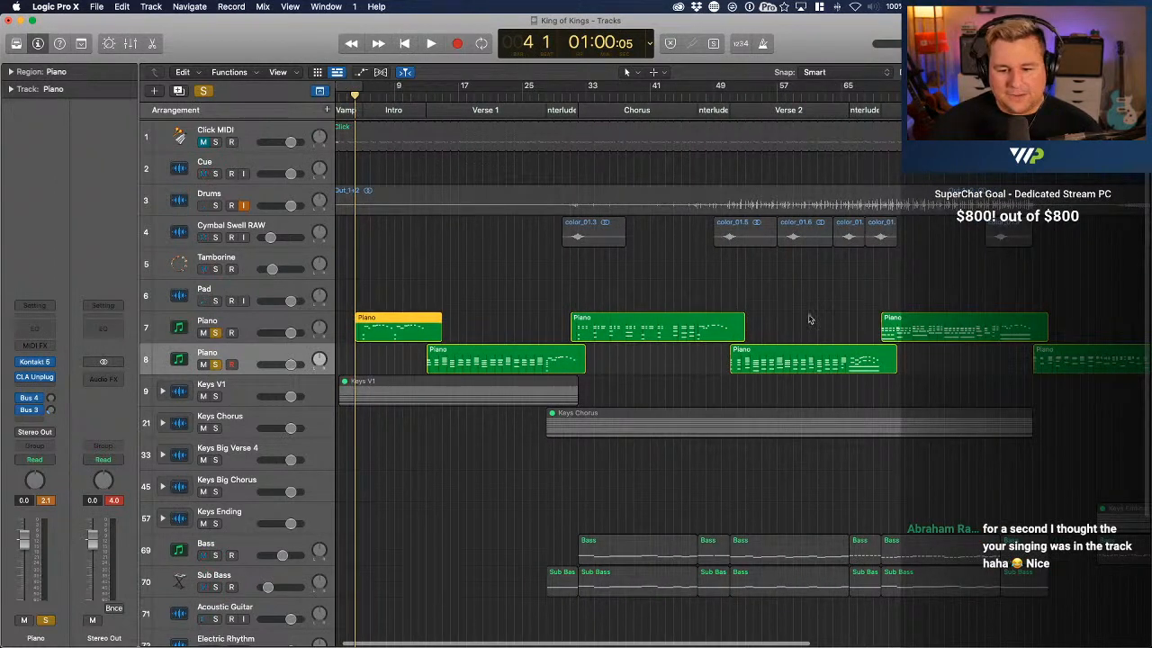
double_click(409, 327)
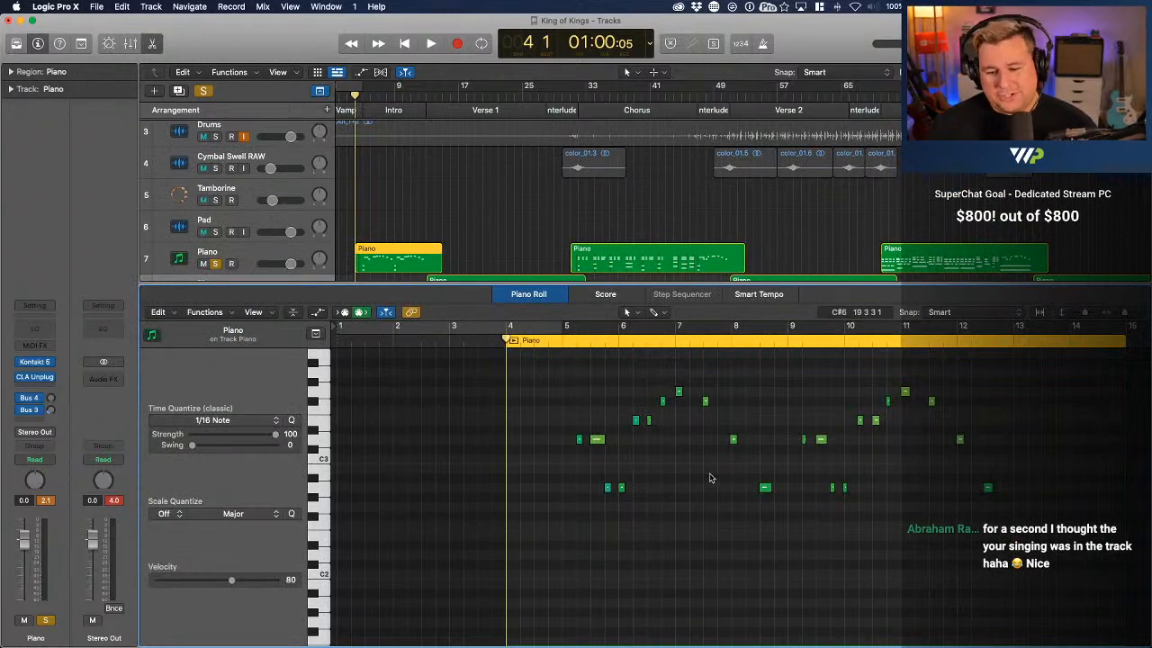
Select all notes in the intro Piano region to examine them, position the playhead at bar 4, and clear the note selection
key(super+a)
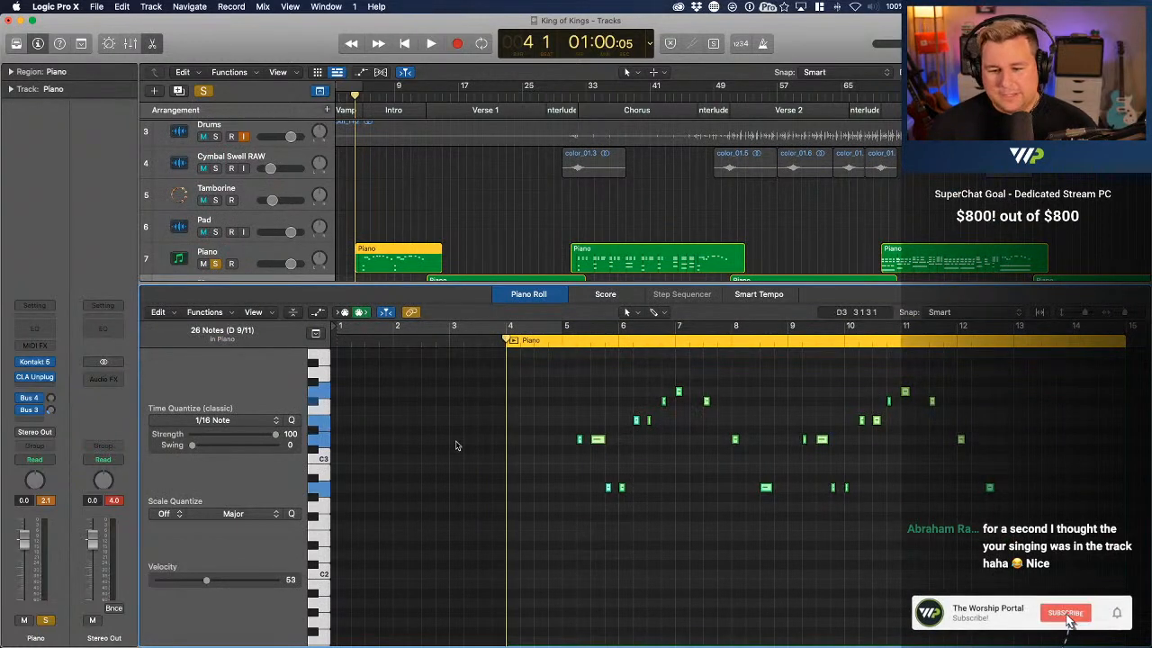
click(463, 345)
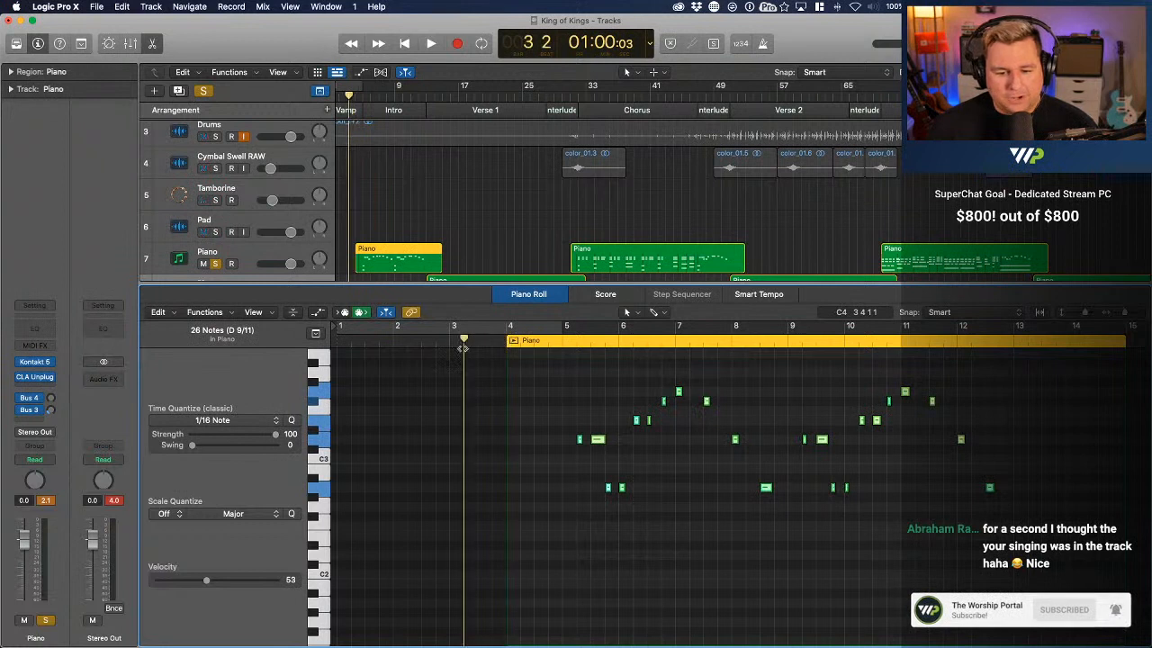
drag(463, 345, 450, 345)
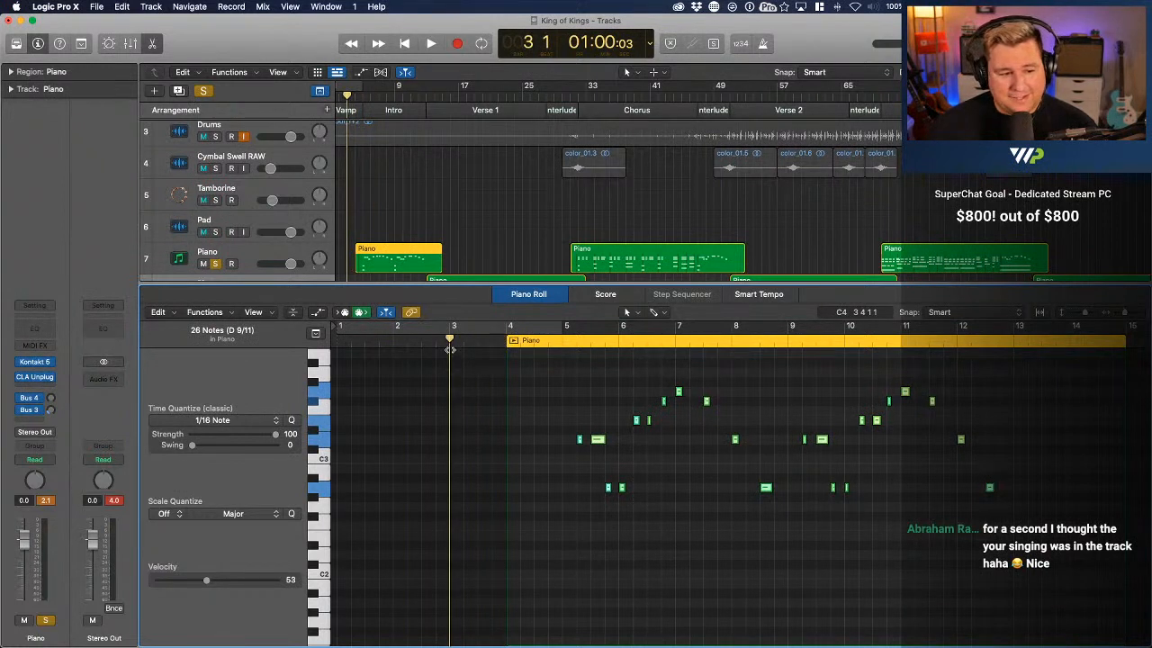
drag(450, 349, 509, 340)
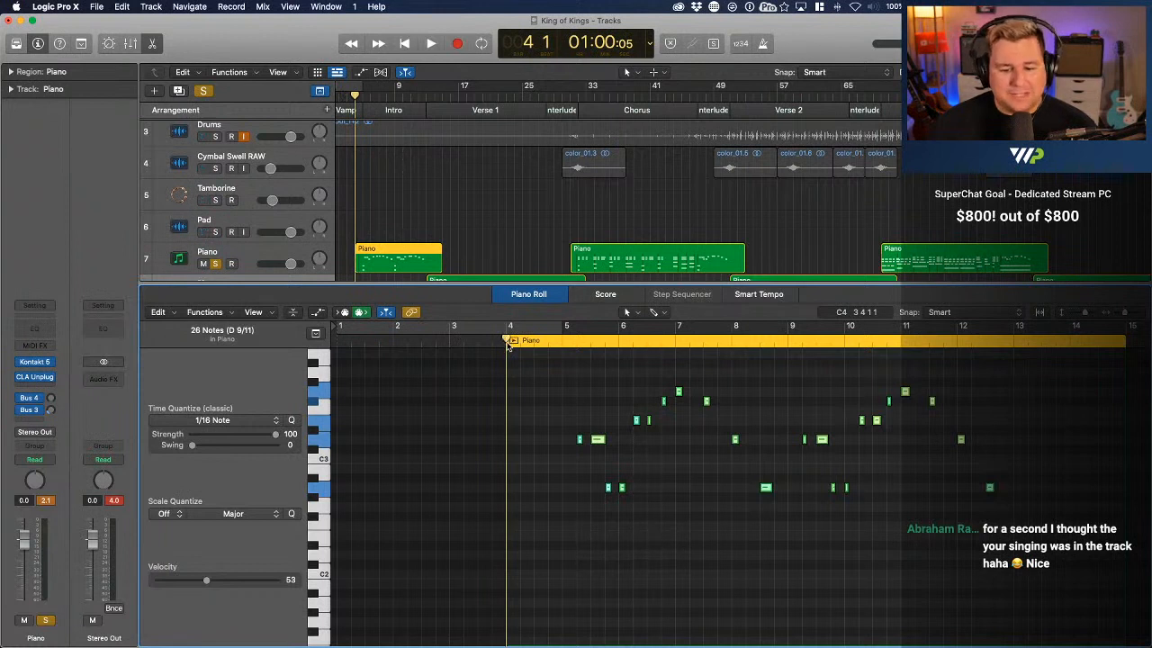
scroll(632, 580, down, 5)
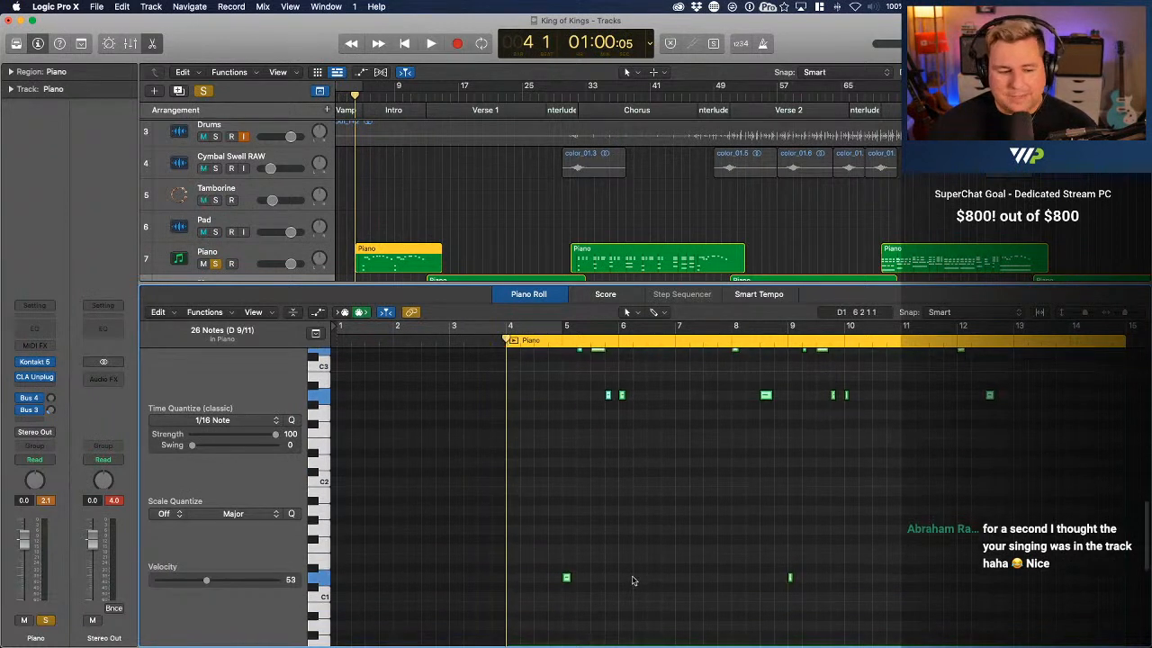
click(632, 581)
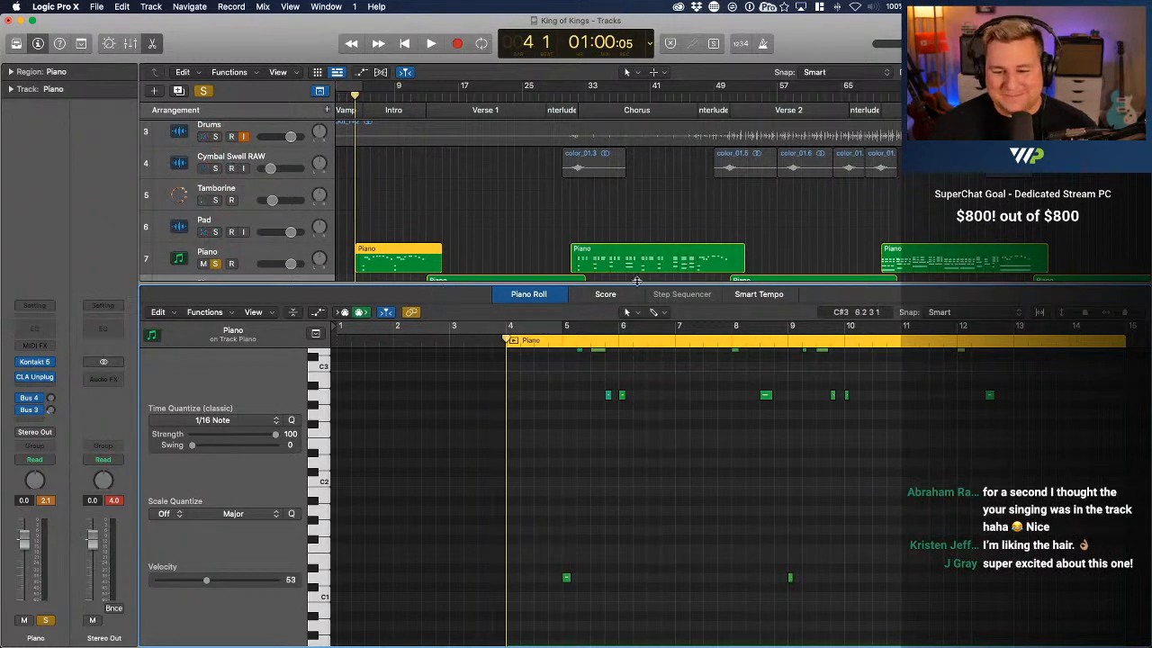
Enlarge the Piano Roll editor and bring the two Piano tracks and the intro's low bass notes into view
drag(637, 282, 634, 200)
scroll(630, 158, down, 4)
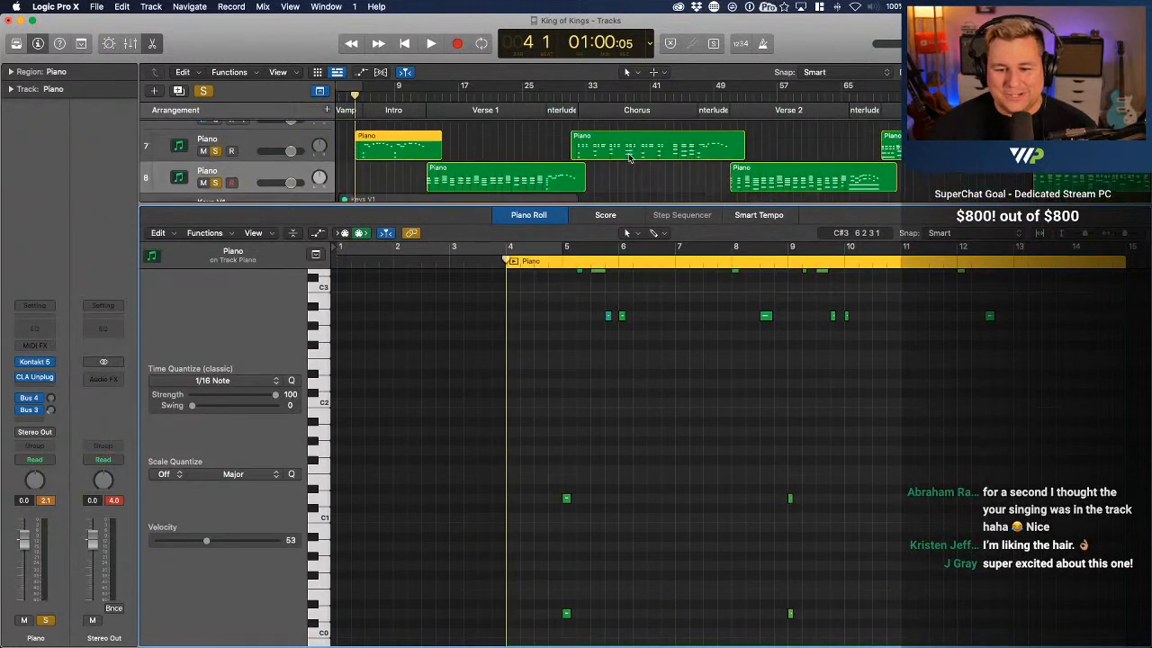
scroll(630, 157, down, 1)
scroll(630, 157, up, 1)
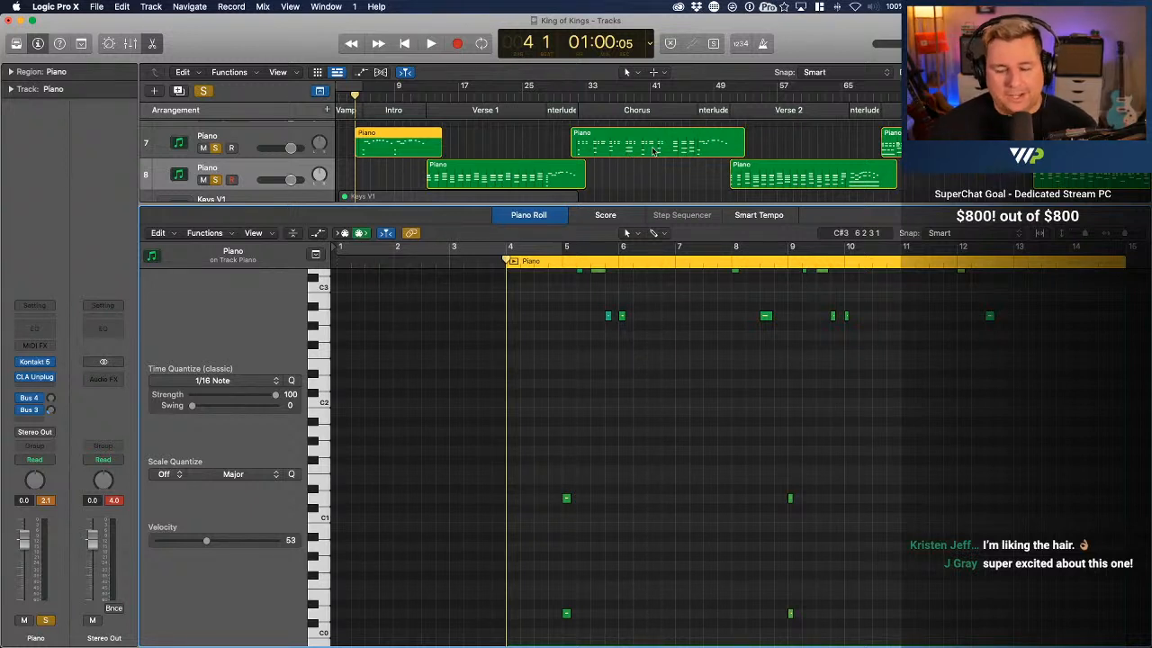
scroll(593, 390, down, 5)
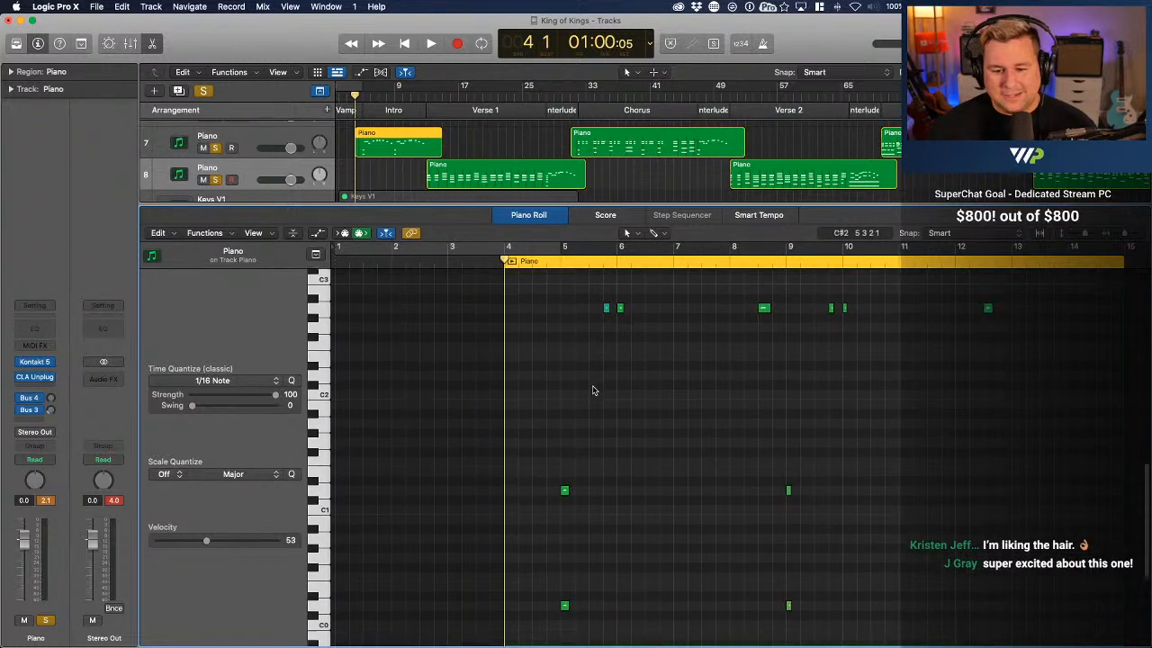
Play the intro piano part from bar 4 to bar 13 while following its notes in the Piano Roll
key(space)
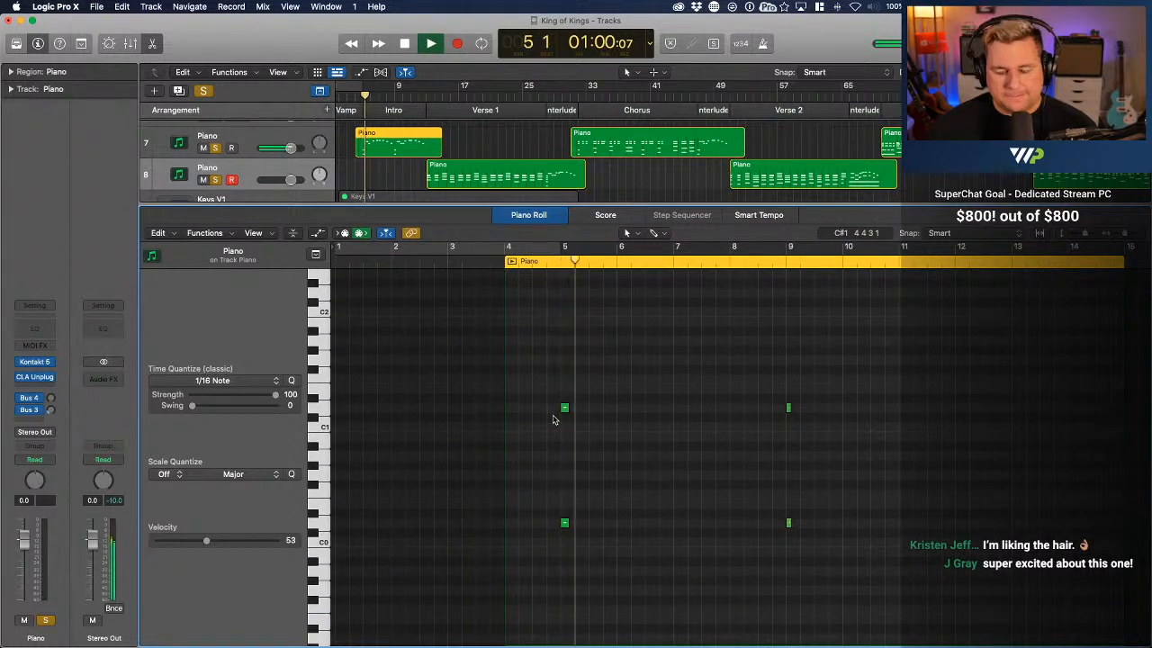
scroll(627, 413, up, 7)
scroll(628, 414, up, 3)
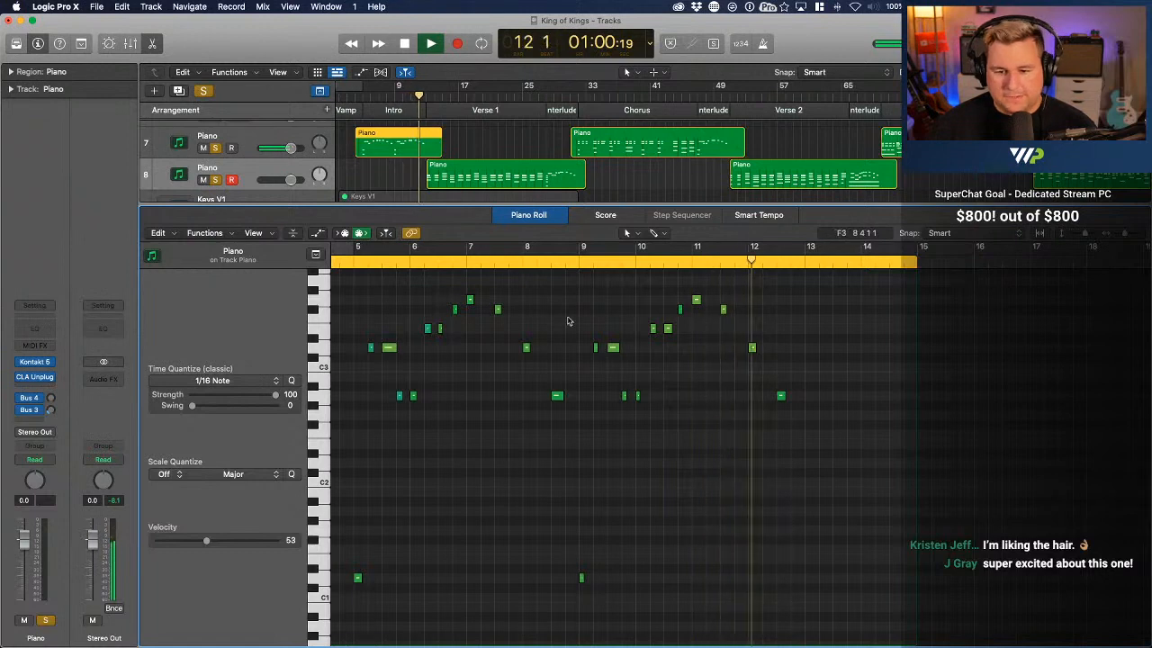
key(space)
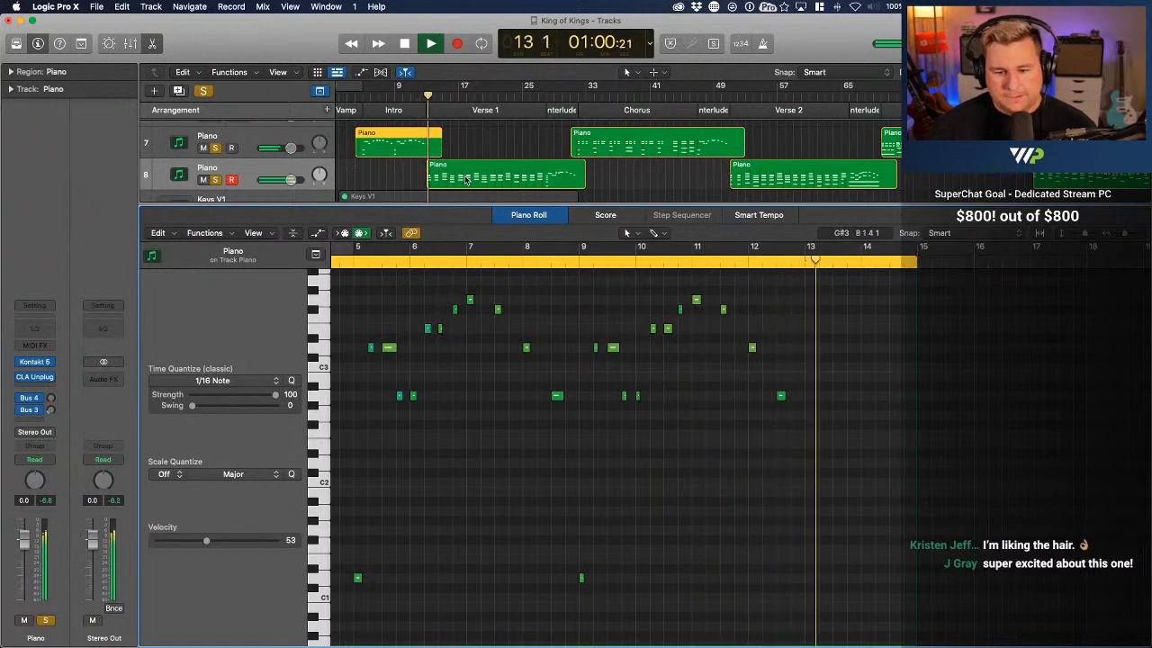
Show the Verse 1 Piano region from track 8 in the Piano Roll and select all its notes
click(466, 179)
key(super+a)
scroll(884, 328, right, 5)
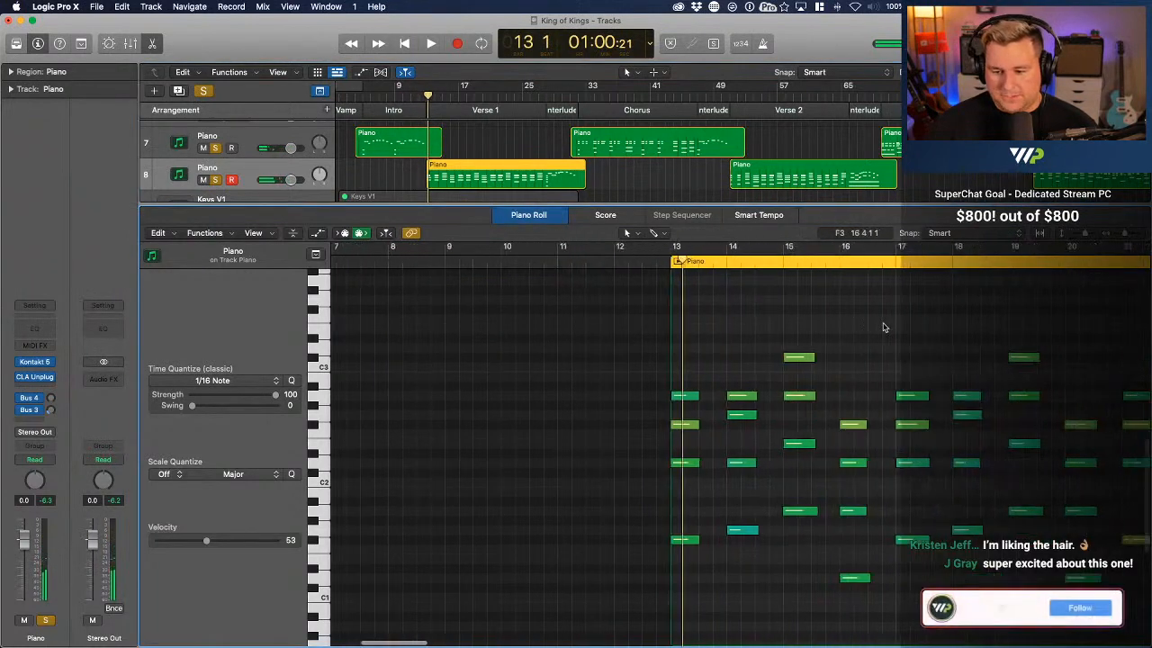
scroll(776, 337, right, 5)
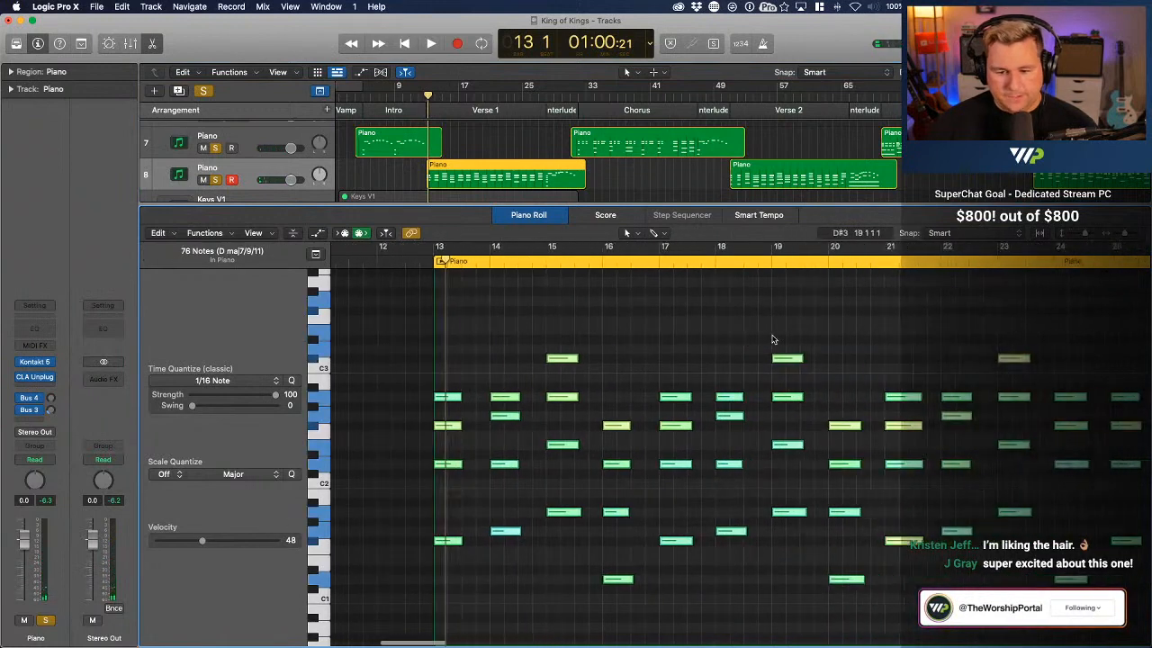
scroll(474, 169, right, 1)
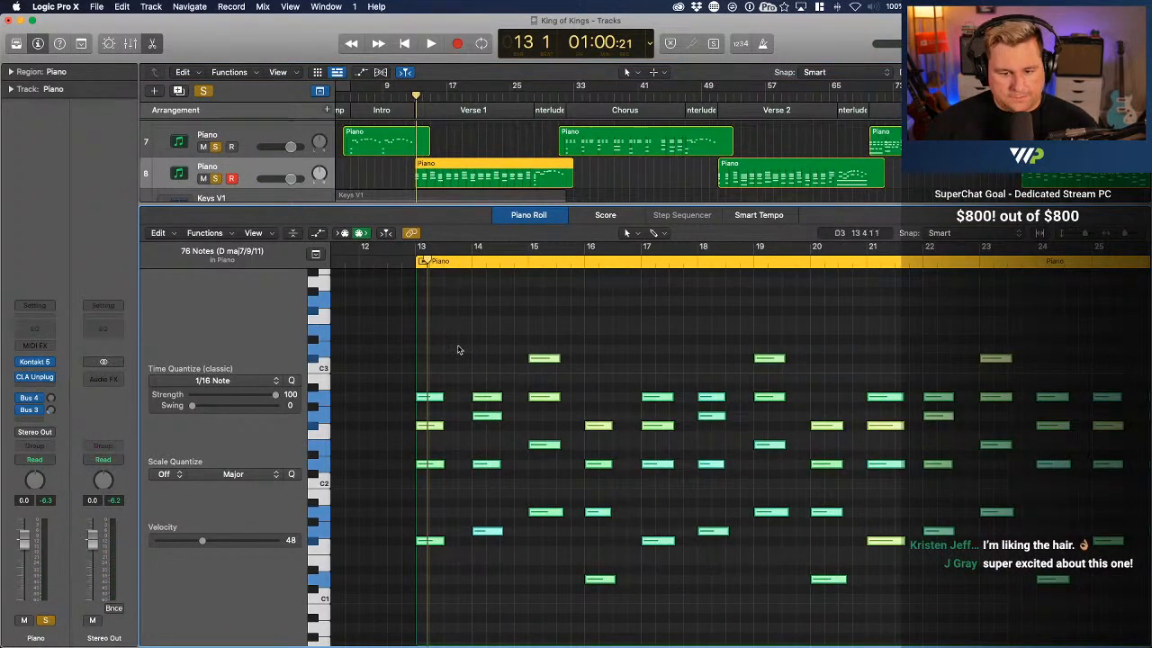
Play the Verse 1 piano part from bar 13 to bar 15, clear the note selection, and stop playback
click(412, 262)
key(space)
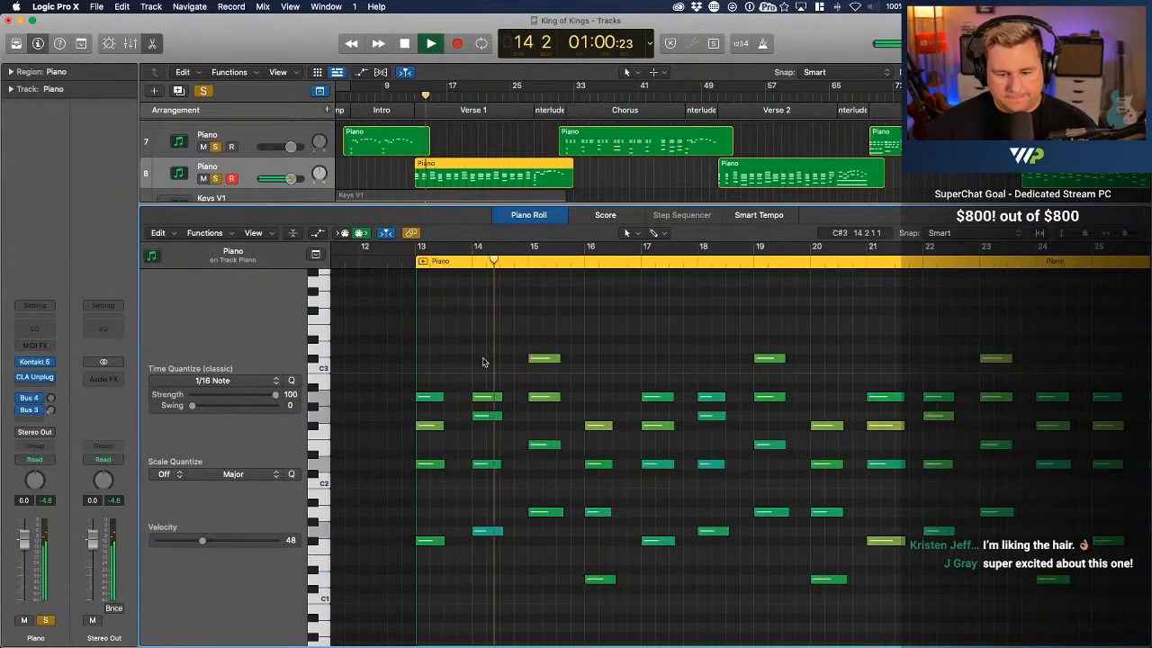
click(482, 362)
scroll(482, 362, down, 2)
key(space)
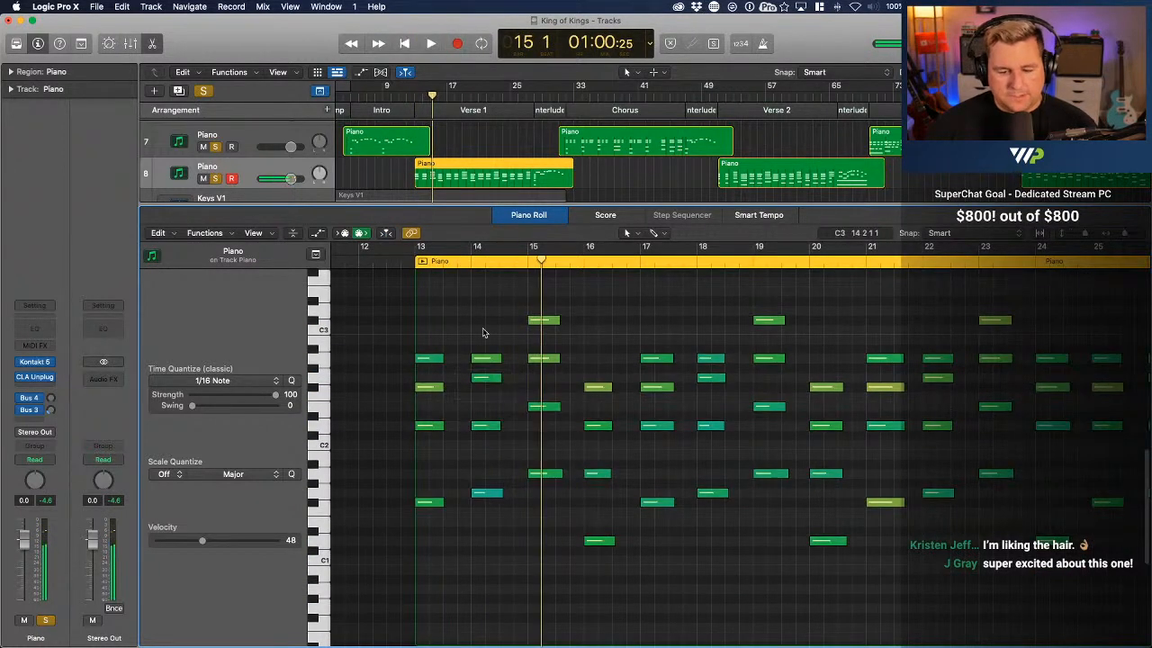
Select the G1 note at bar 14 and assign the Velocity Tool as the Piano Roll's secondary tool
click(486, 494)
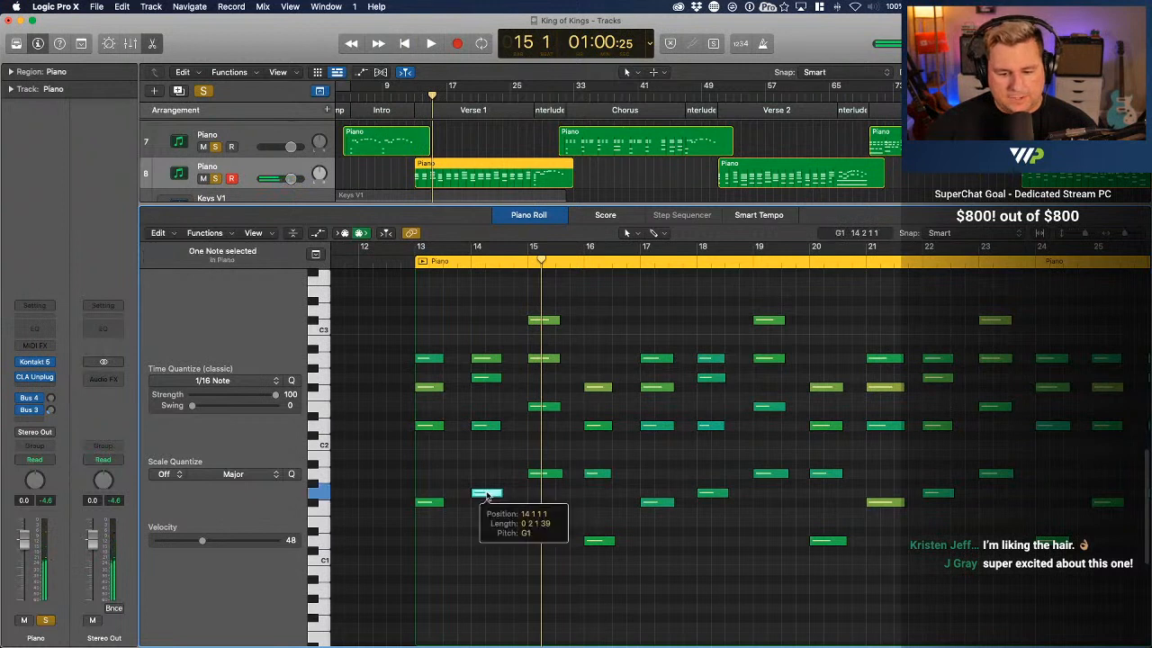
click(664, 233)
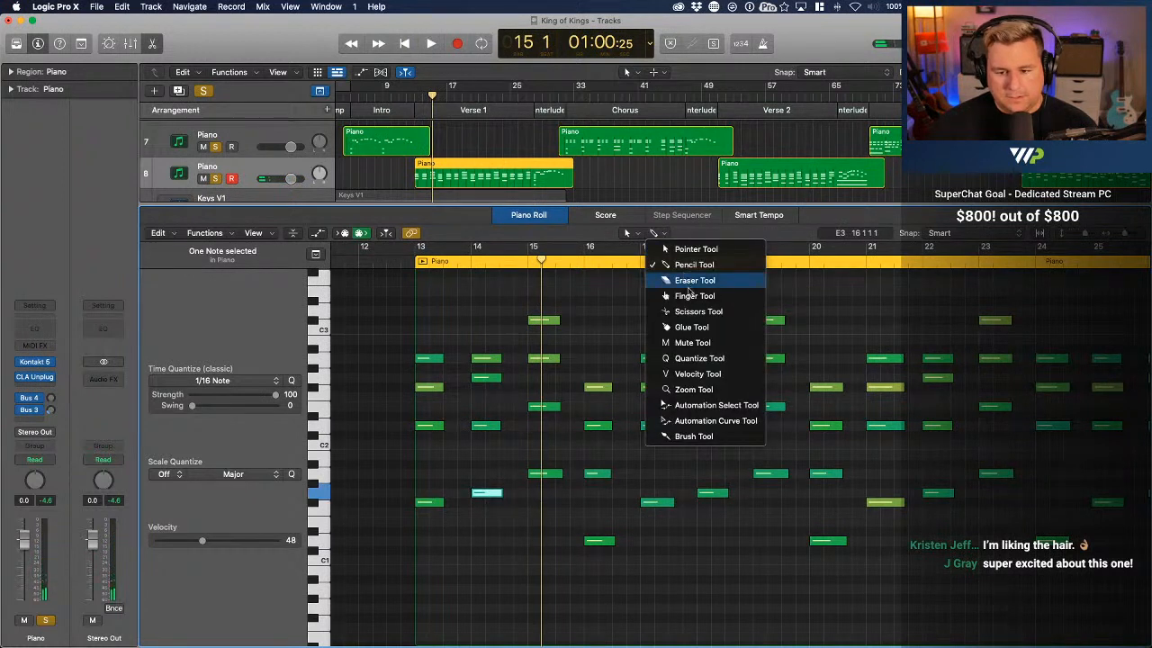
click(694, 375)
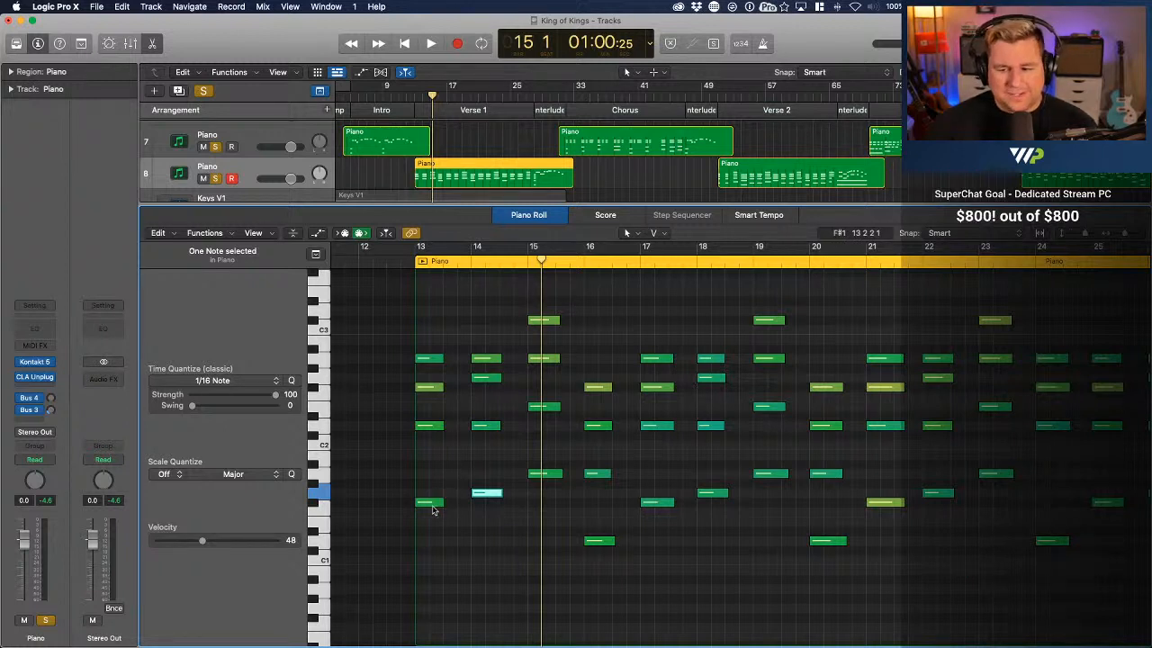
Lower the velocities of the chord notes at bars 13 and 14, setting bar 13's F#1 and D2 to 57 and bar 14's D2 to 58
mouse_move(432, 511)
drag(433, 510, 435, 529)
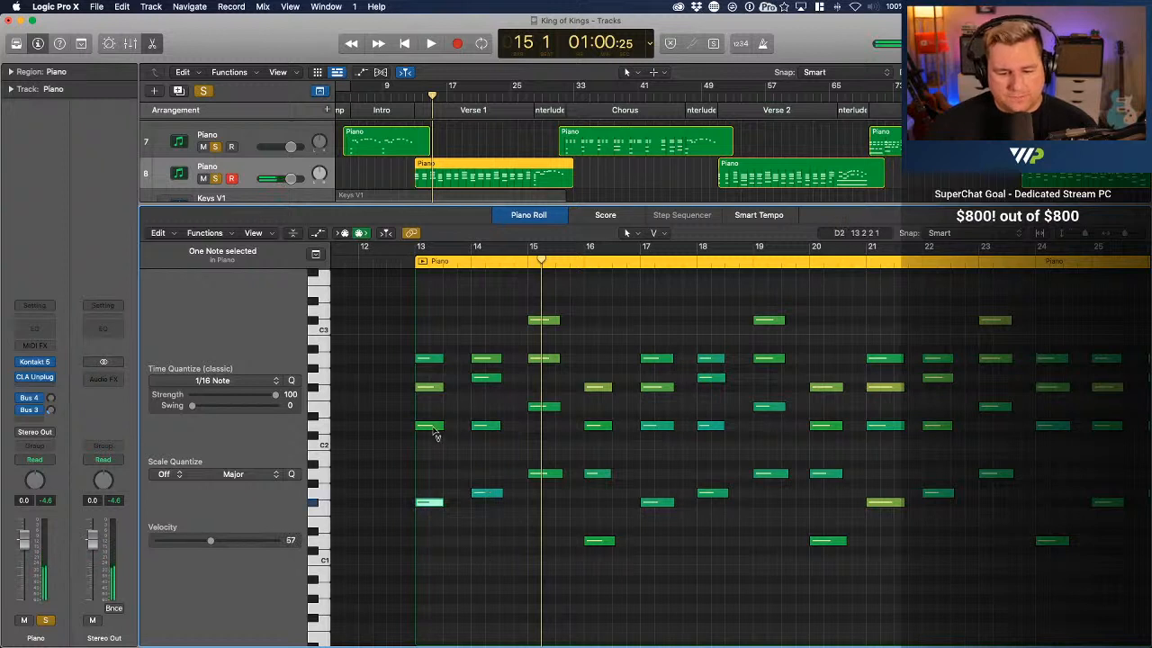
drag(433, 429, 433, 455)
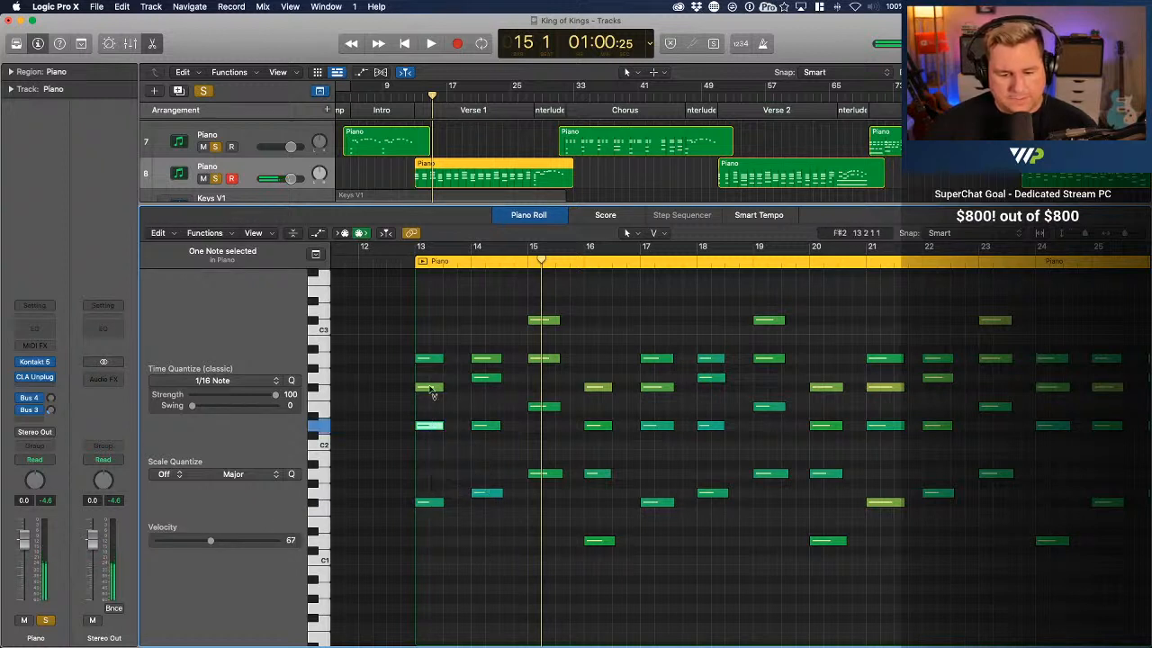
mouse_move(430, 388)
mouse_down()
mouse_move(434, 418)
mouse_move(435, 401)
mouse_up()
click(435, 417)
drag(434, 359, 482, 431)
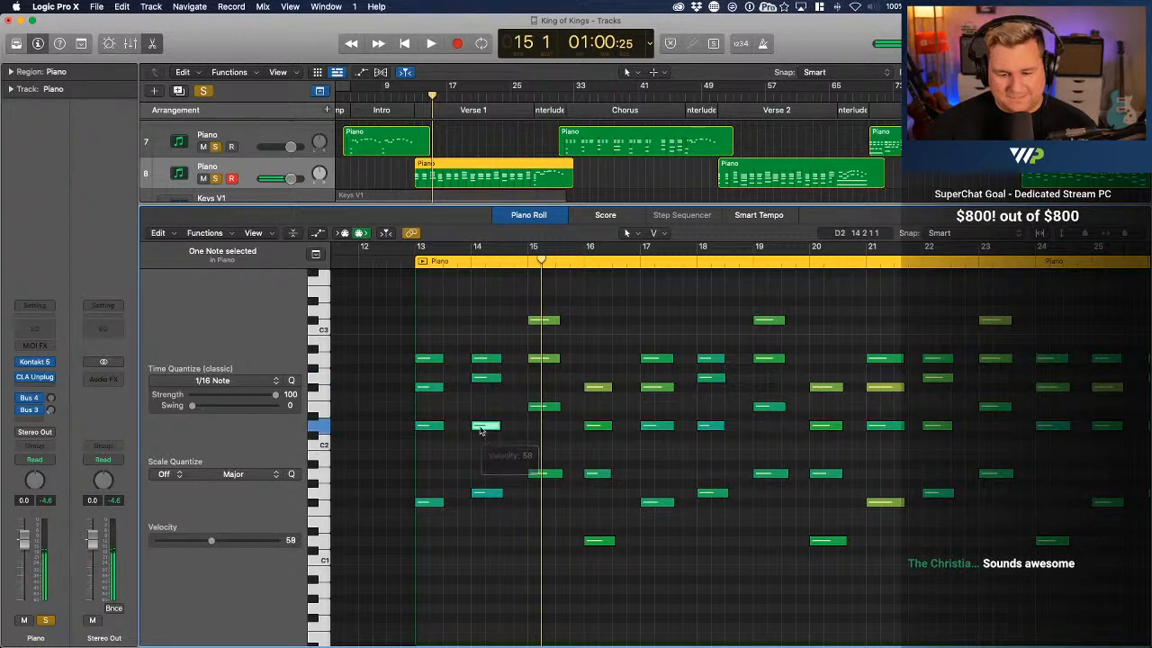
Lower the velocities of the chord notes at bars 15 and 16, setting bar 16's A1 to 59 and D1 to 61
drag(544, 320, 556, 495)
drag(599, 385, 608, 484)
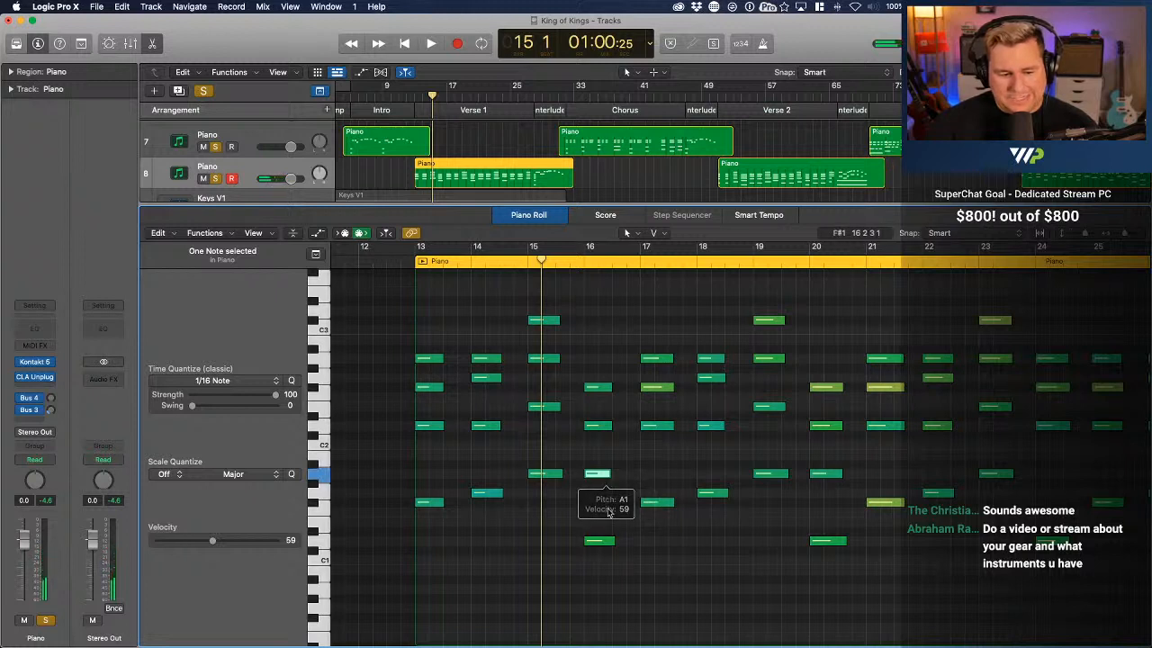
drag(608, 541, 612, 565)
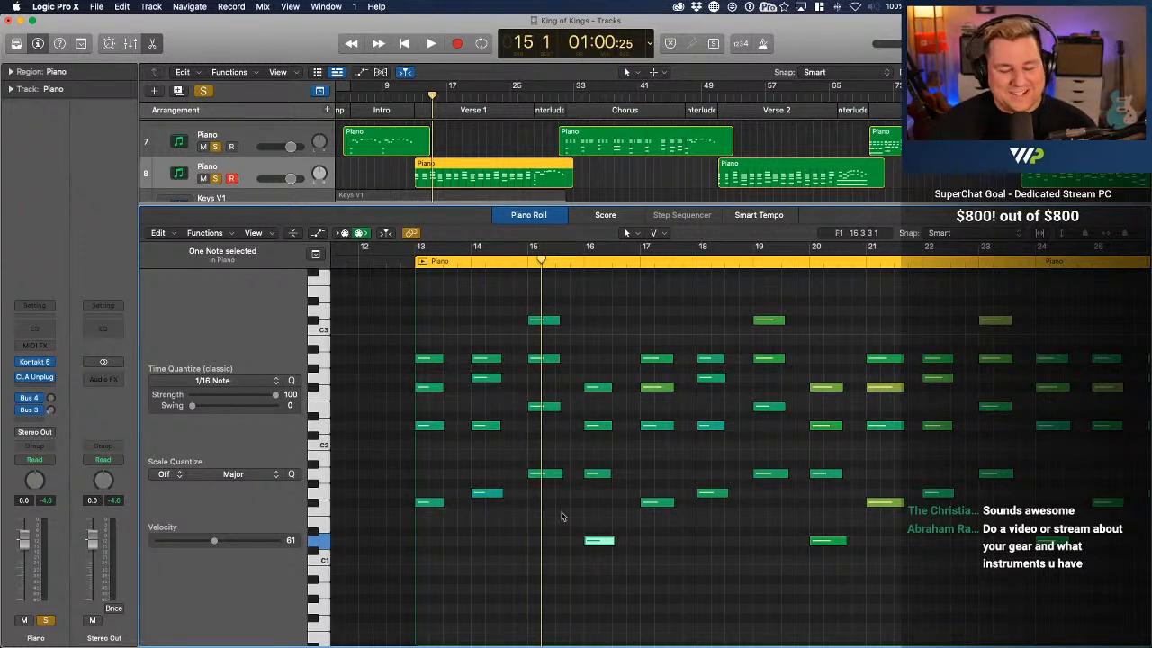
Play the Verse 1 piano part from just before bar 13 to bar 17, then stop playback
click(400, 260)
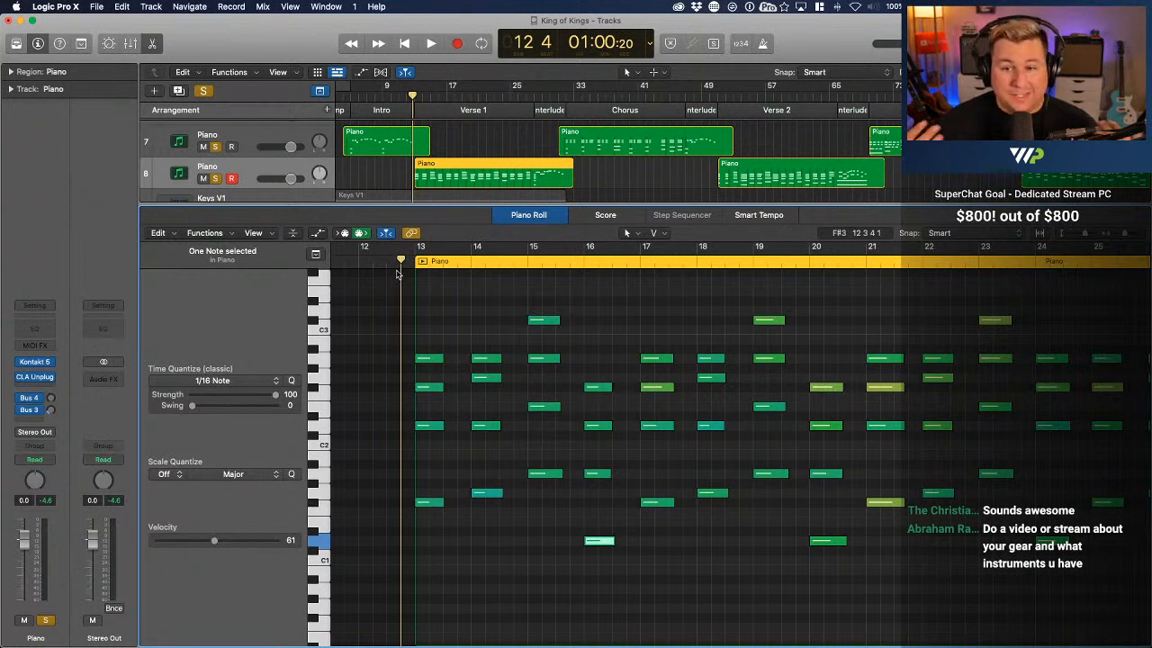
key(space)
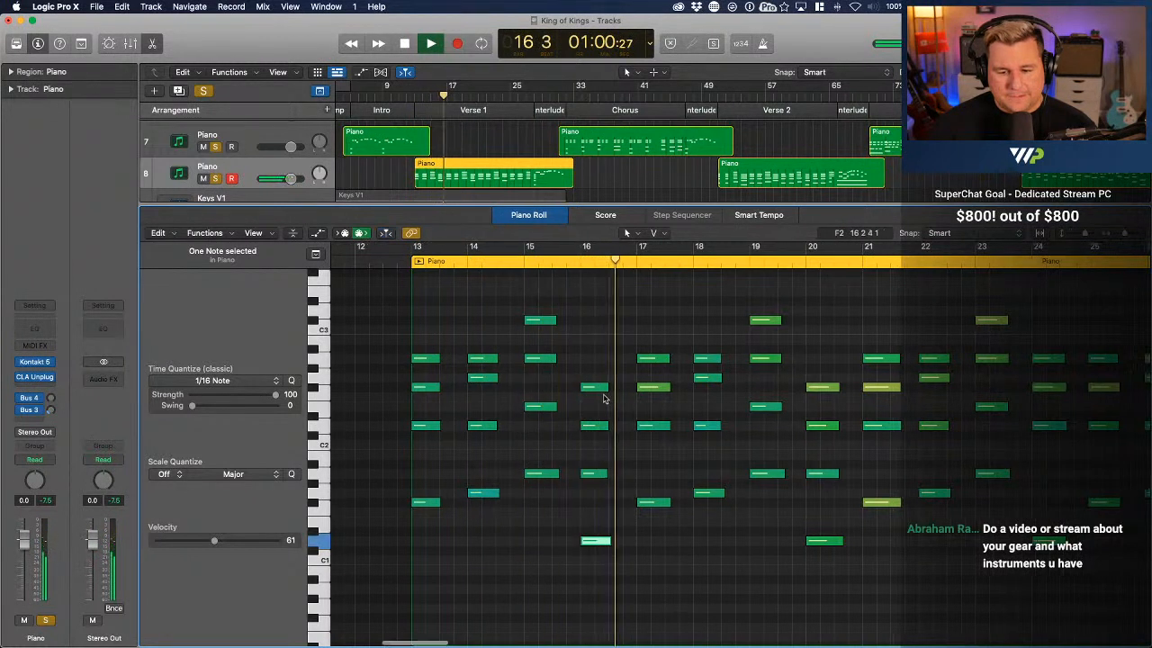
key(space)
Lower the velocities of the louder notes from bar 17 to bar 20, setting bar 17's F#2 to 65 and bar 20's D1 to 63
drag(593, 390, 595, 413)
drag(594, 361, 590, 396)
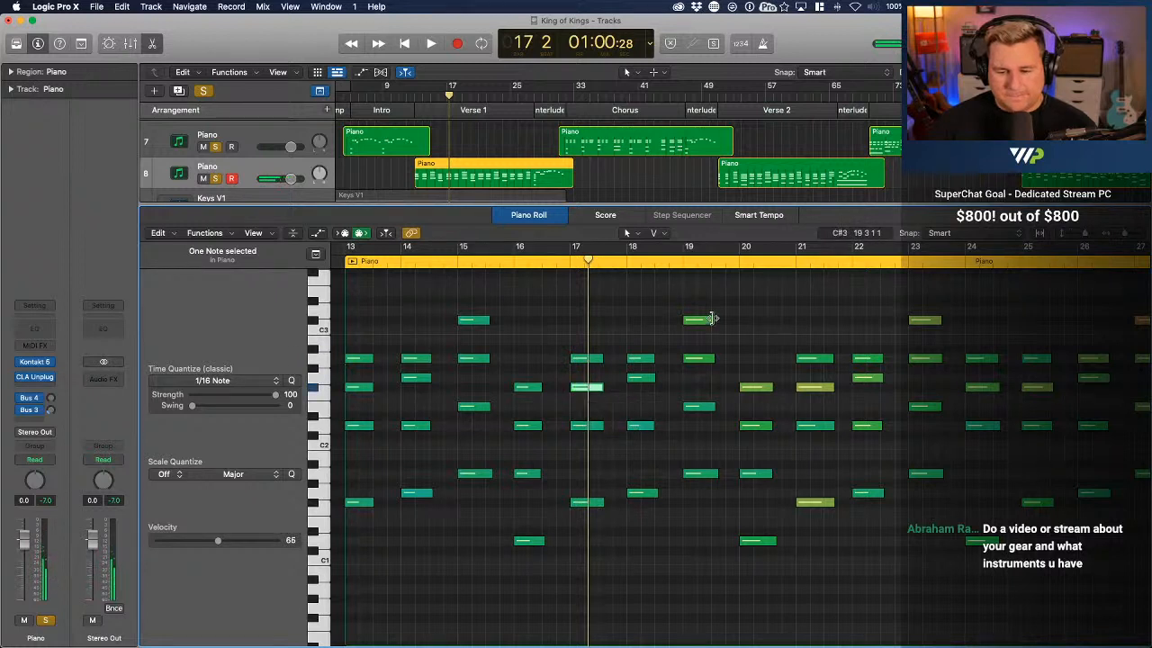
drag(699, 320, 708, 387)
drag(758, 389, 764, 449)
mouse_move(765, 544)
mouse_down()
mouse_move(762, 570)
mouse_move(761, 545)
mouse_up()
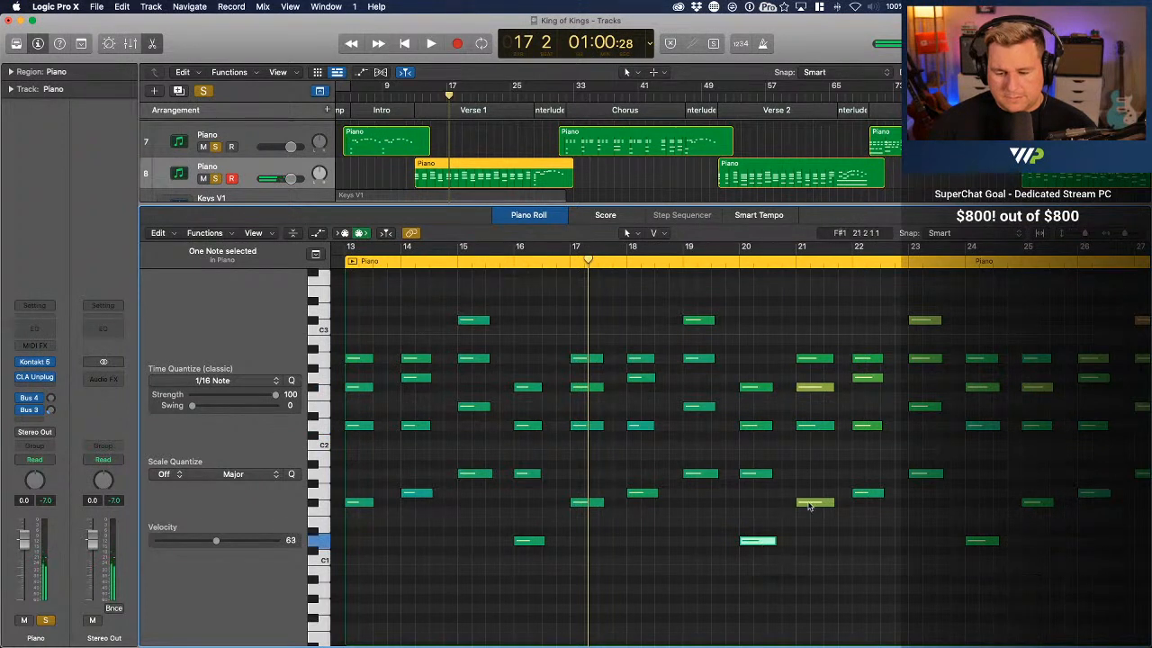
Lower the chord velocities at bars 21 and 22, setting bar 21's F#1 to 62 and F#2 to 66, and bar 22's D2 to 65
drag(814, 502, 813, 538)
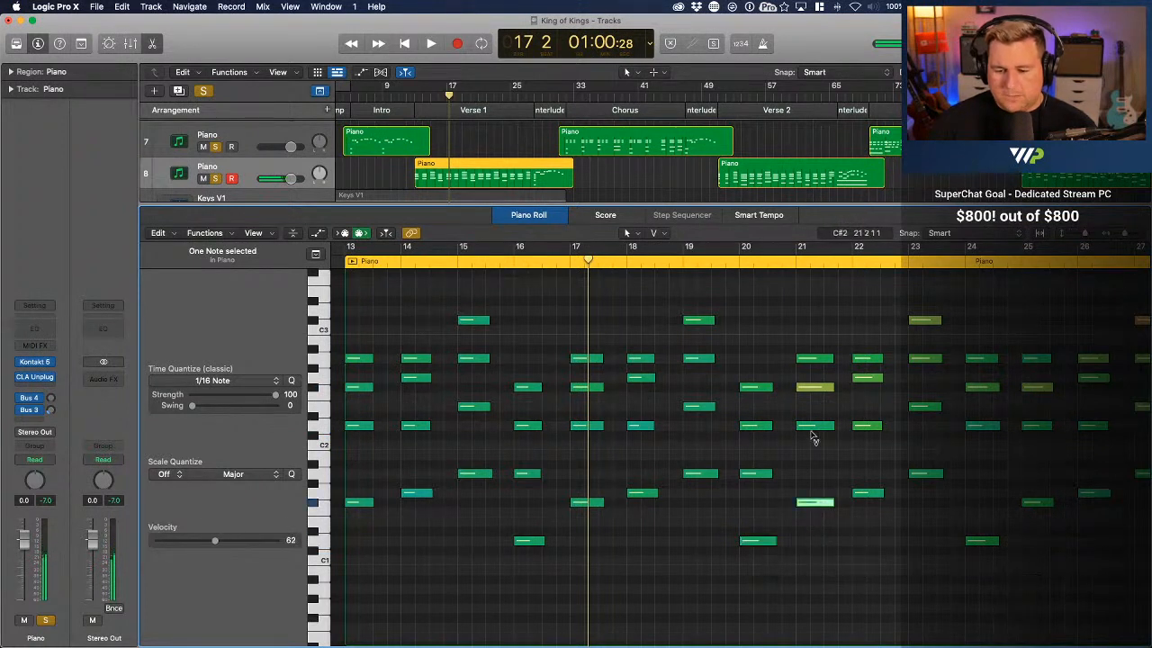
drag(812, 389, 821, 423)
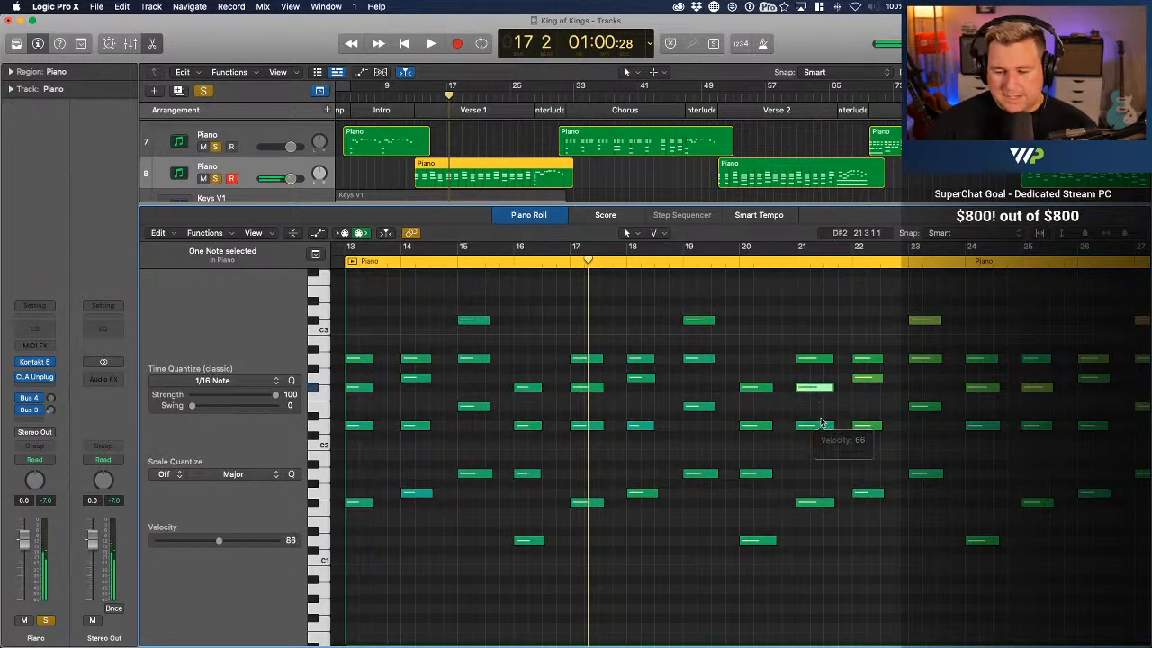
drag(819, 363, 869, 442)
click(873, 437)
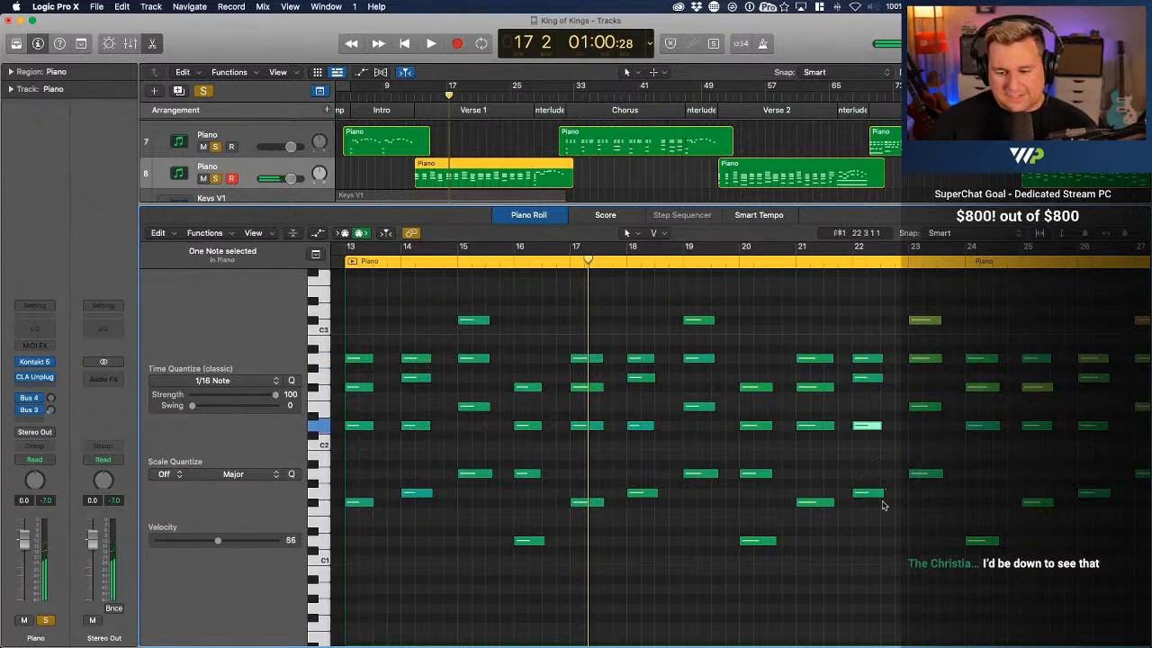
Lower the velocities of the chord notes at bars 23 and 24, setting bar 23's E2 to 64 and bar 24's D1 to 61
drag(937, 320, 930, 364)
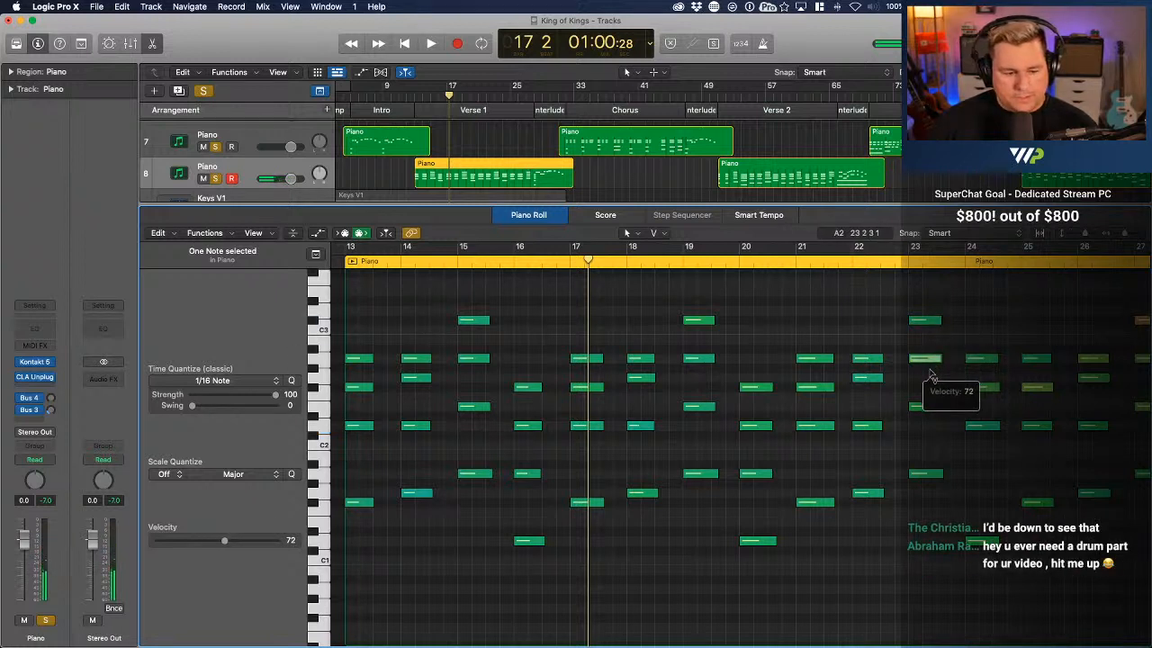
drag(932, 376, 934, 425)
click(934, 419)
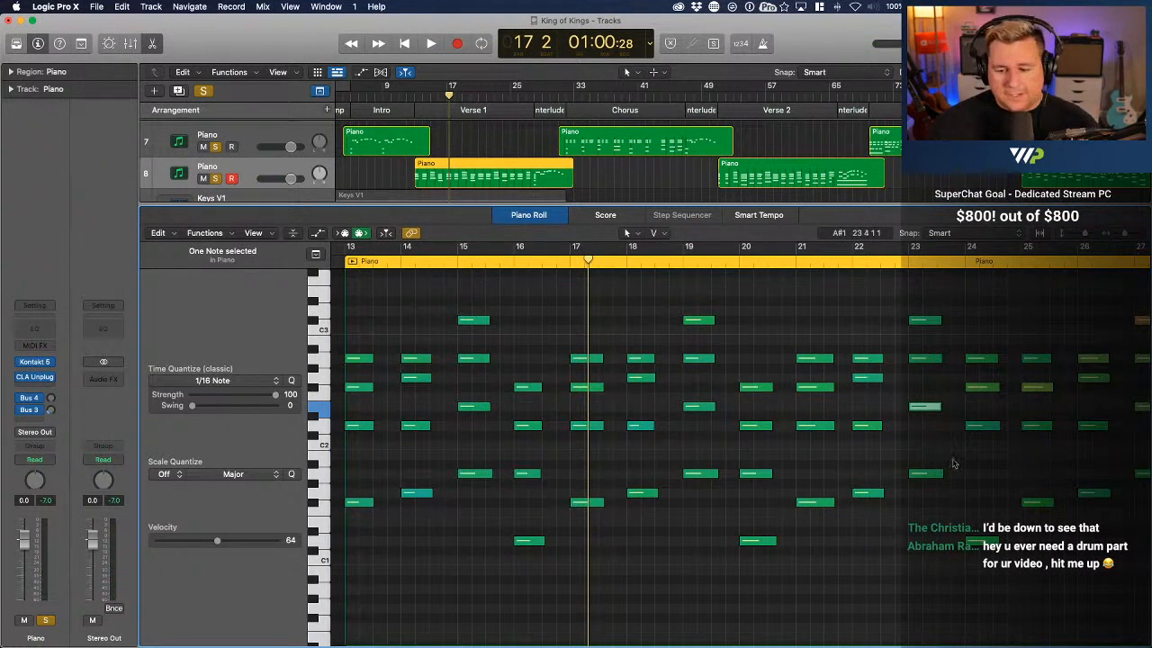
drag(986, 358, 993, 433)
drag(990, 546, 989, 554)
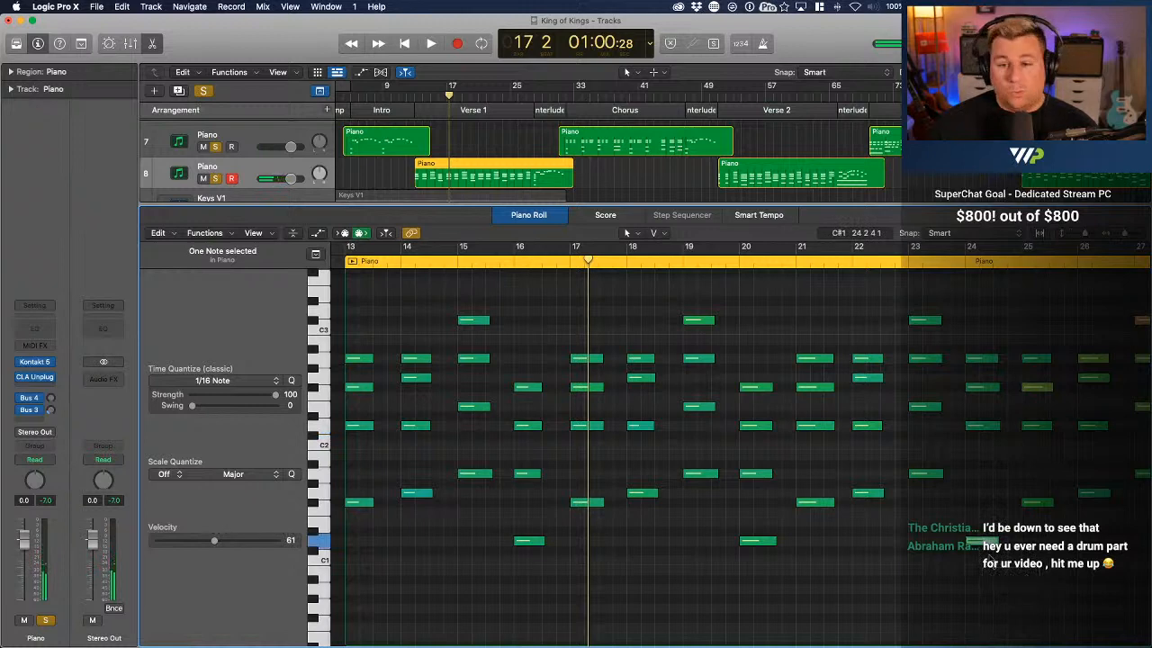
Even out the velocities of bar 24's F#2 and the chords at bars 25 and 26, setting bar 26's A2 to 63
scroll(1024, 407, right, 5)
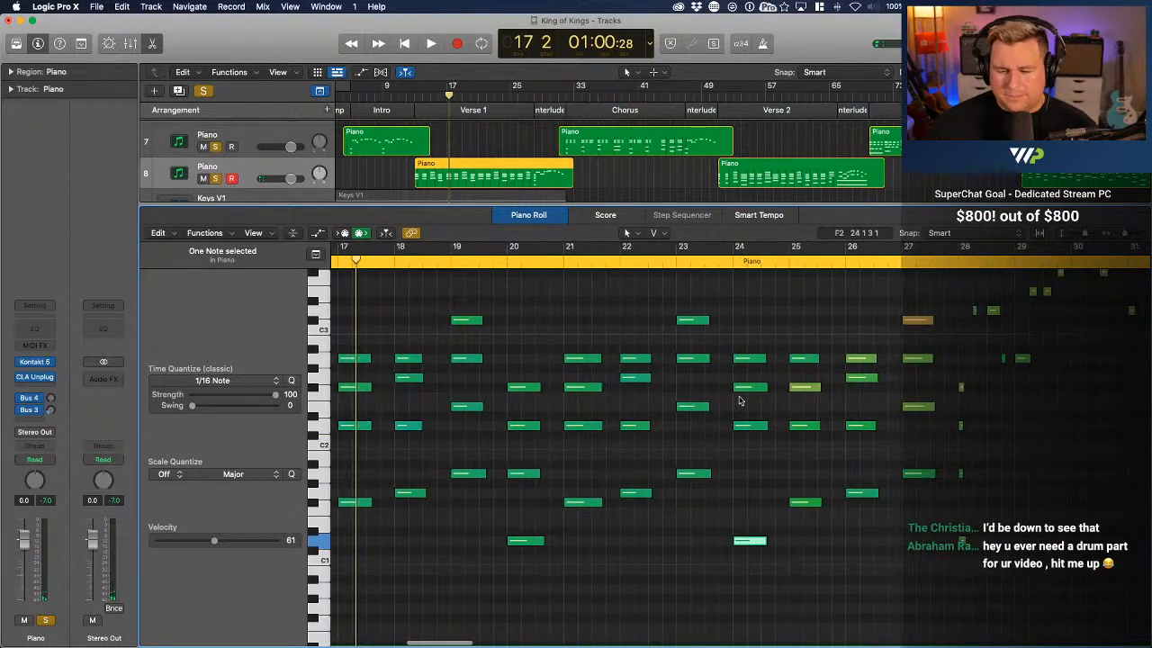
drag(761, 388, 763, 399)
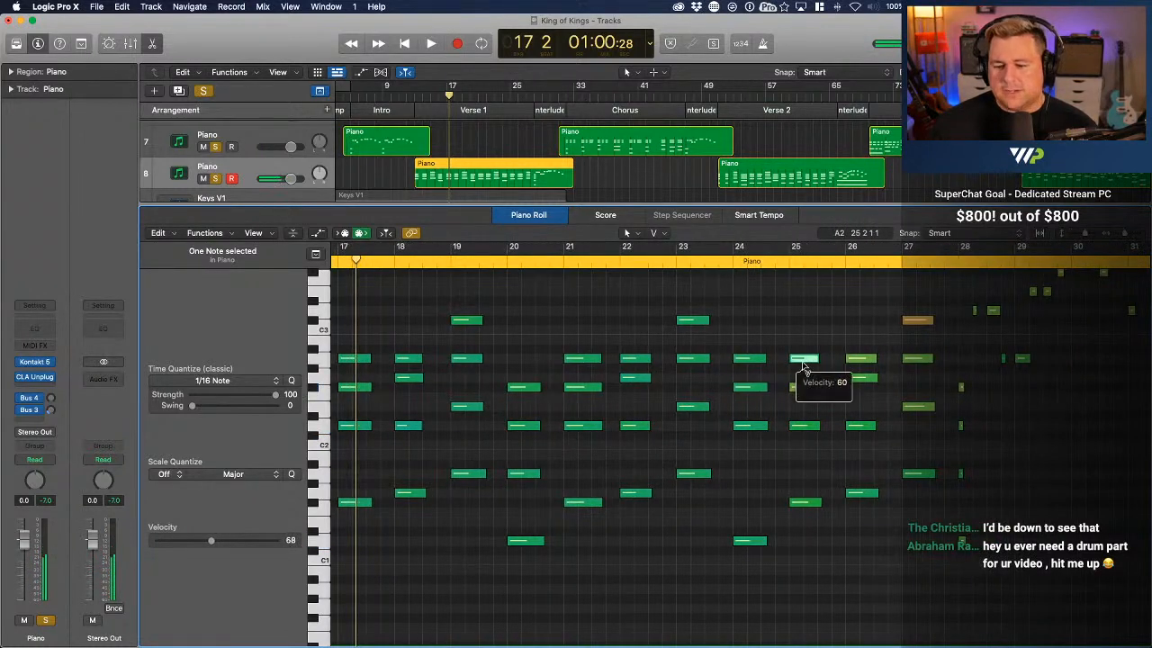
drag(803, 358, 869, 504)
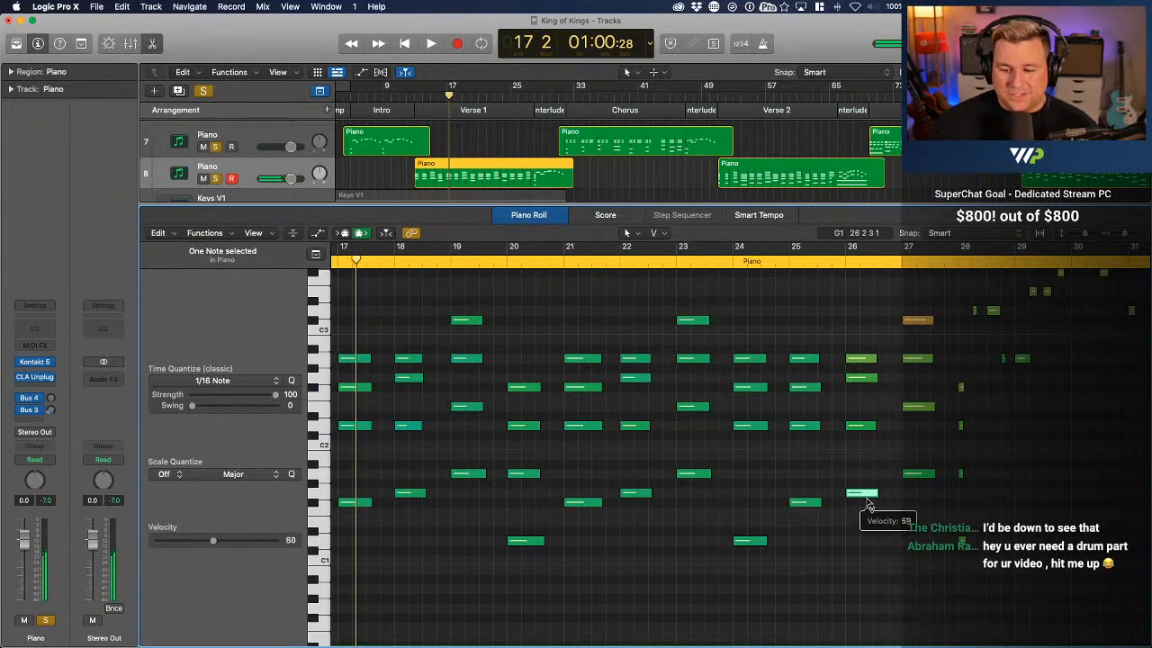
drag(864, 426, 857, 450)
mouse_move(861, 377)
mouse_down()
mouse_move(861, 413)
mouse_move(862, 373)
mouse_move(864, 385)
mouse_up()
Lower the velocities of the loud chord notes at bar 27, setting its A1 to 62
scroll(1080, 342, right, 5)
scroll(1105, 326, up, 3)
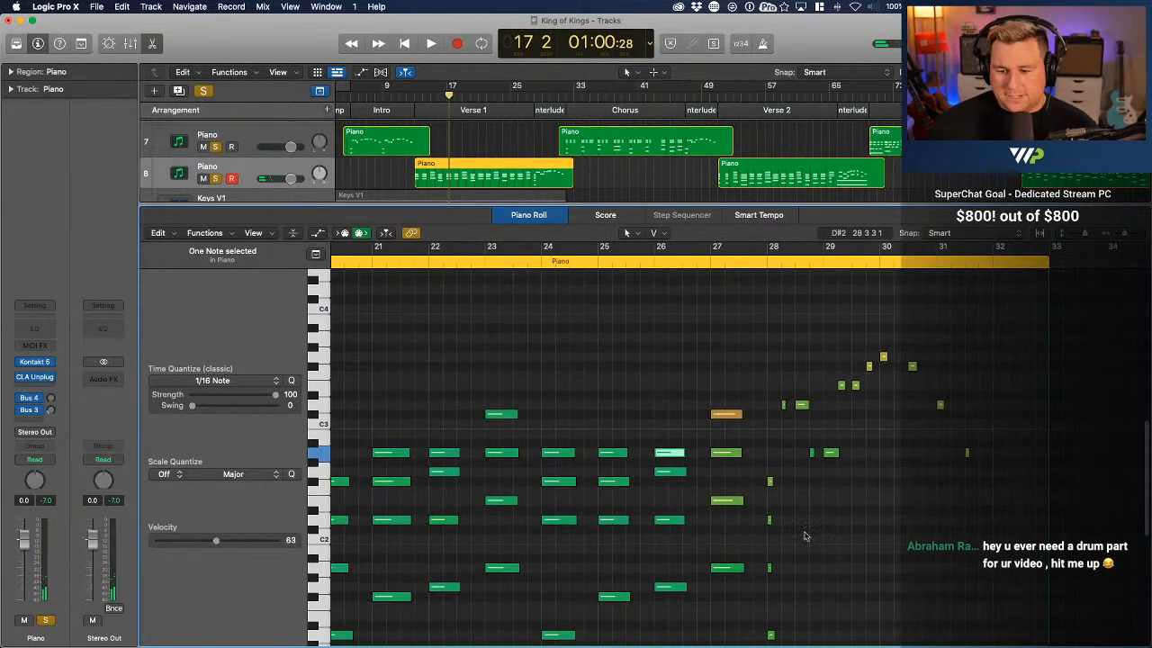
scroll(814, 540, down, 2)
drag(727, 388, 740, 560)
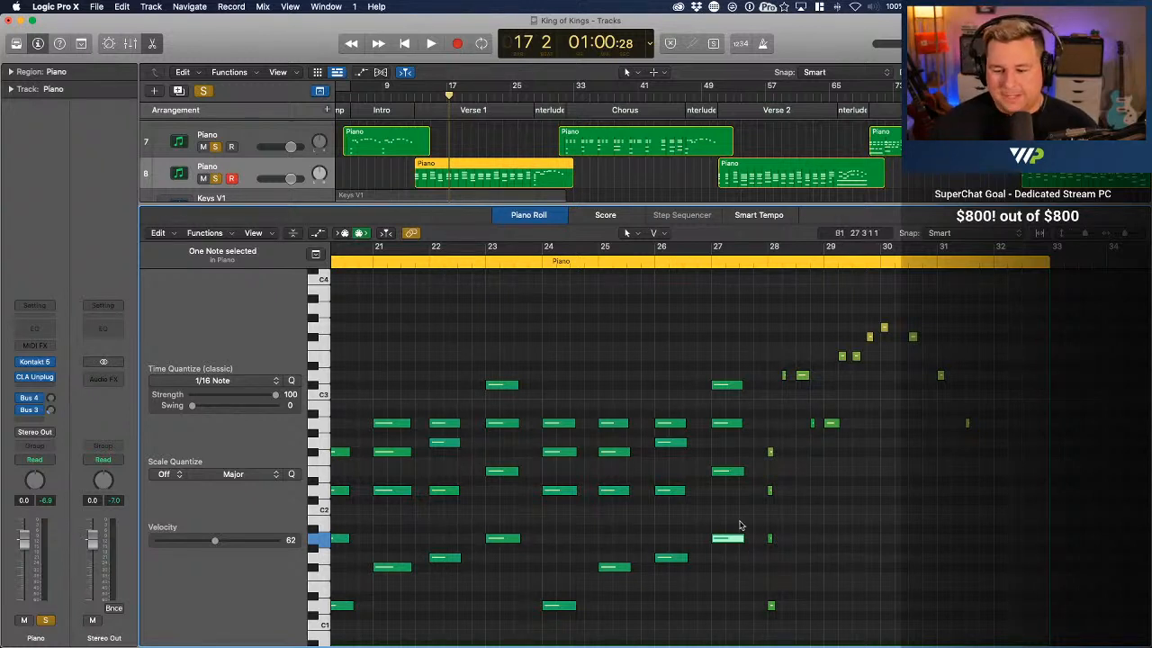
Adjust the velocities of the short chord notes at bar 28, setting A1 to 73 and D1 to 75
scroll(740, 525, right, 3)
scroll(744, 381, down, 2)
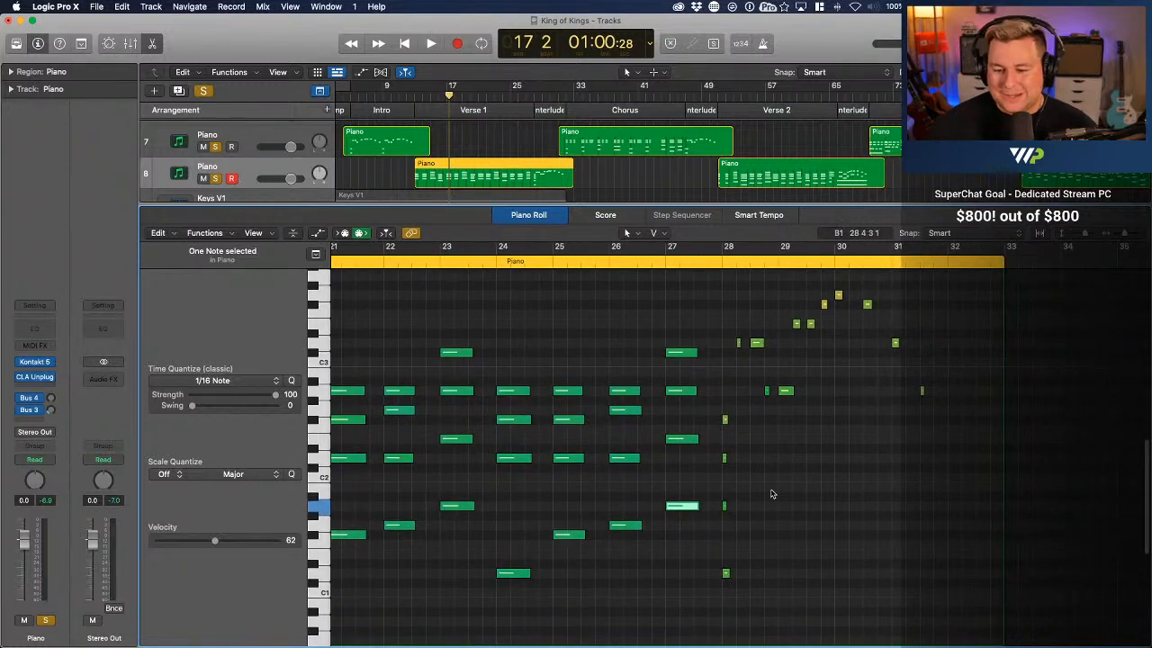
click(725, 459)
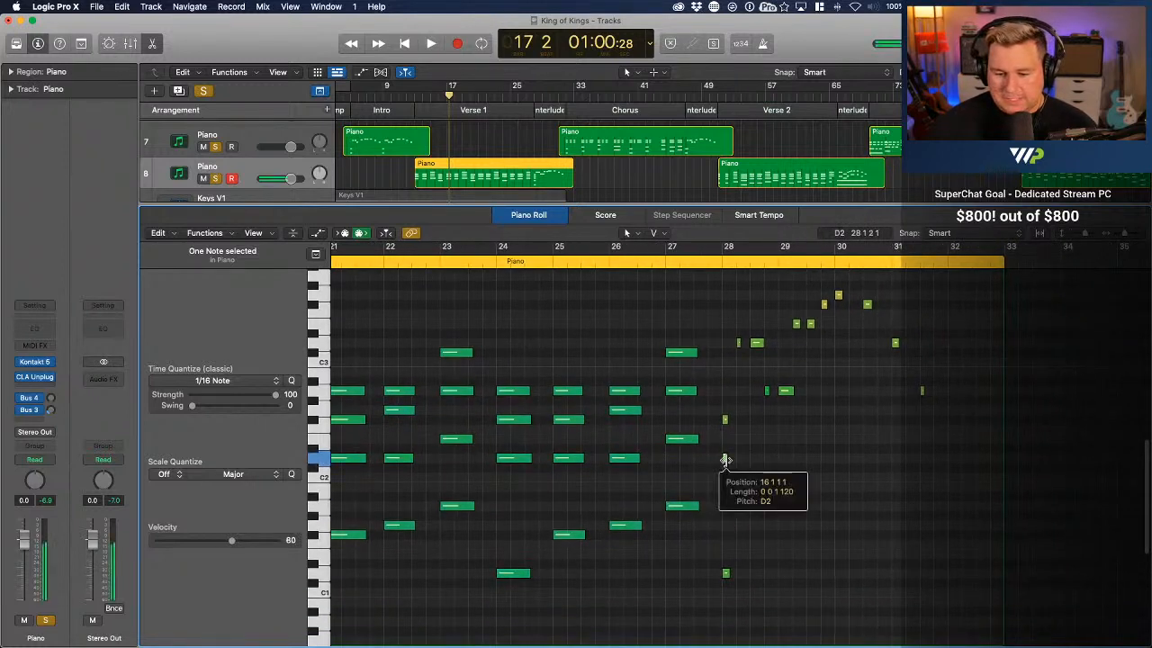
drag(724, 460, 726, 477)
super+click(725, 505)
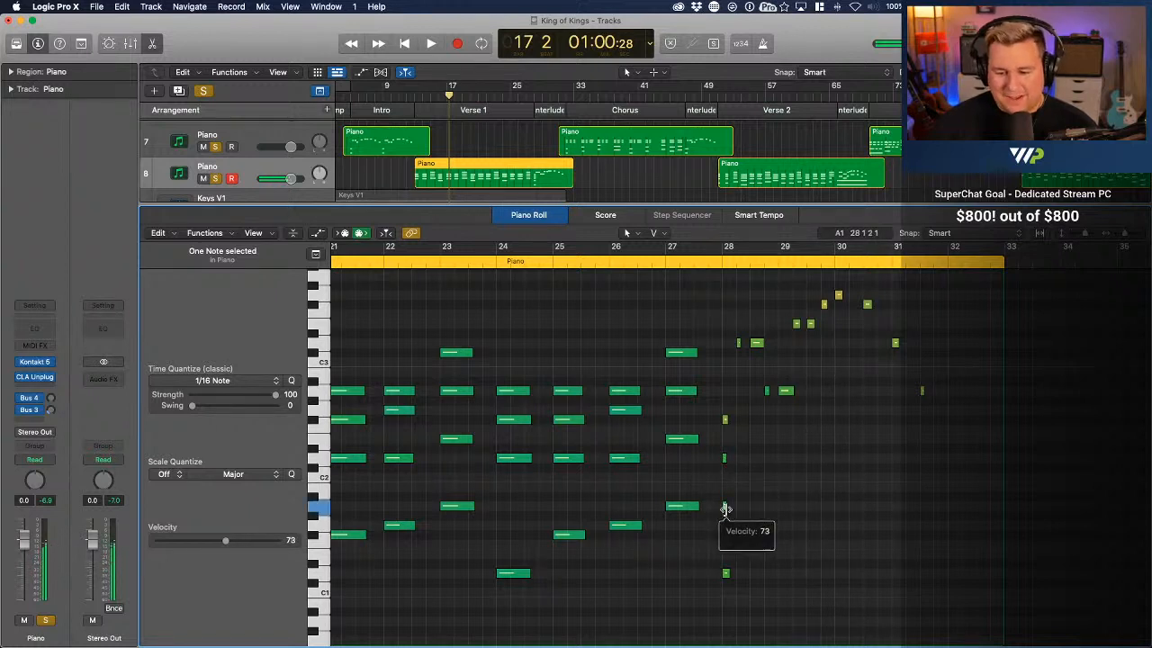
super+click(725, 573)
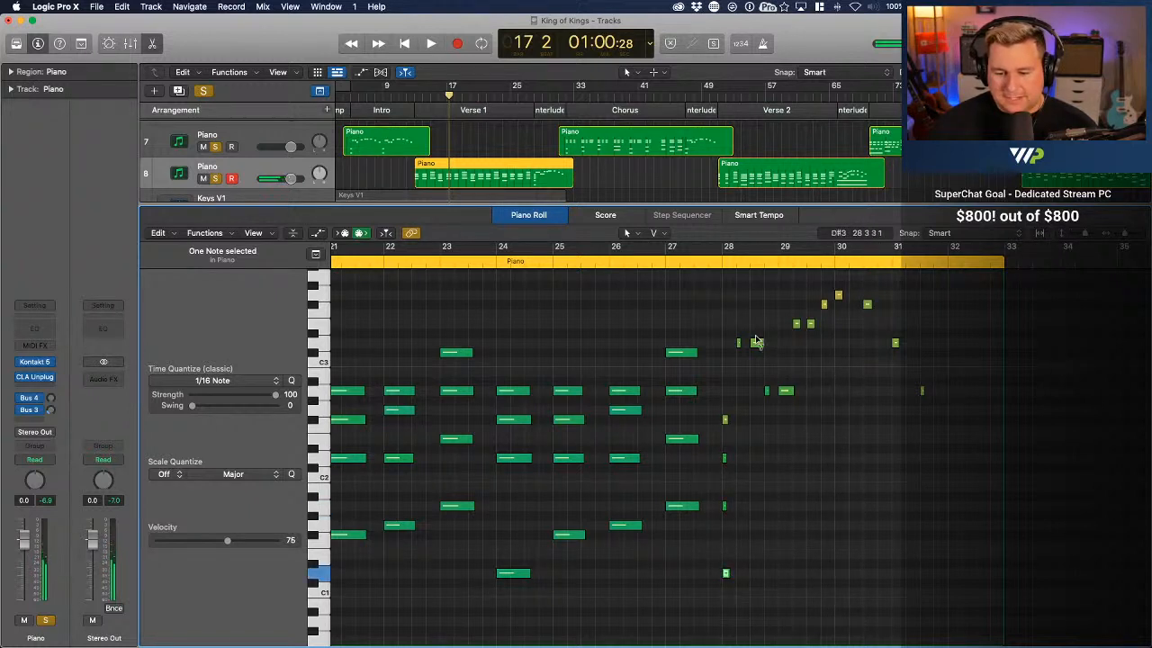
Lower the velocities of the interlude melody notes from bar 28 to bar 31, setting bar 29's A2 to 74 and bar 30's G3 to 81
drag(761, 350, 790, 399)
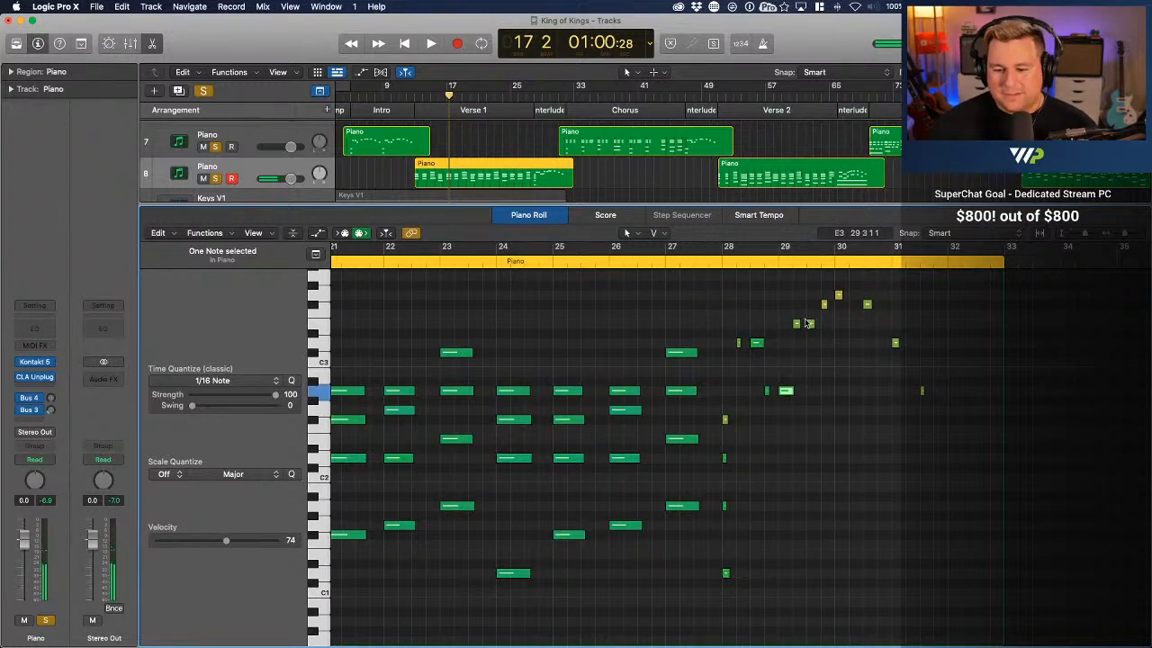
scroll(805, 324, down, 3)
scroll(805, 324, up, 4)
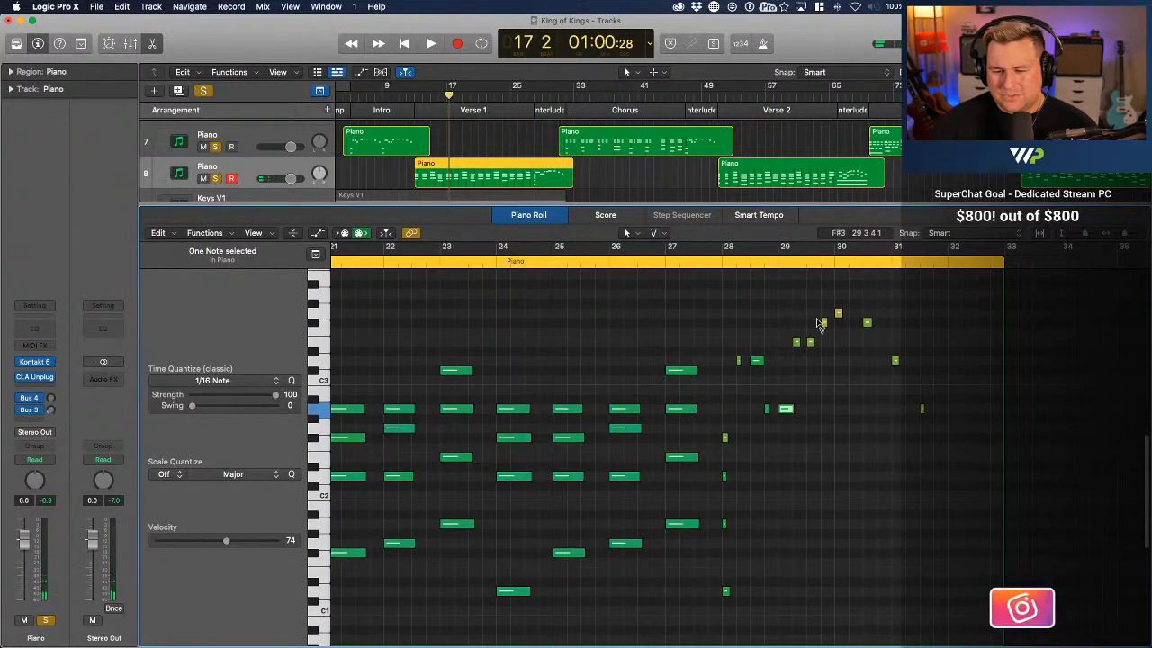
mouse_move(825, 325)
mouse_down()
mouse_move(827, 347)
mouse_move(812, 352)
mouse_move(839, 325)
mouse_move(842, 336)
mouse_up()
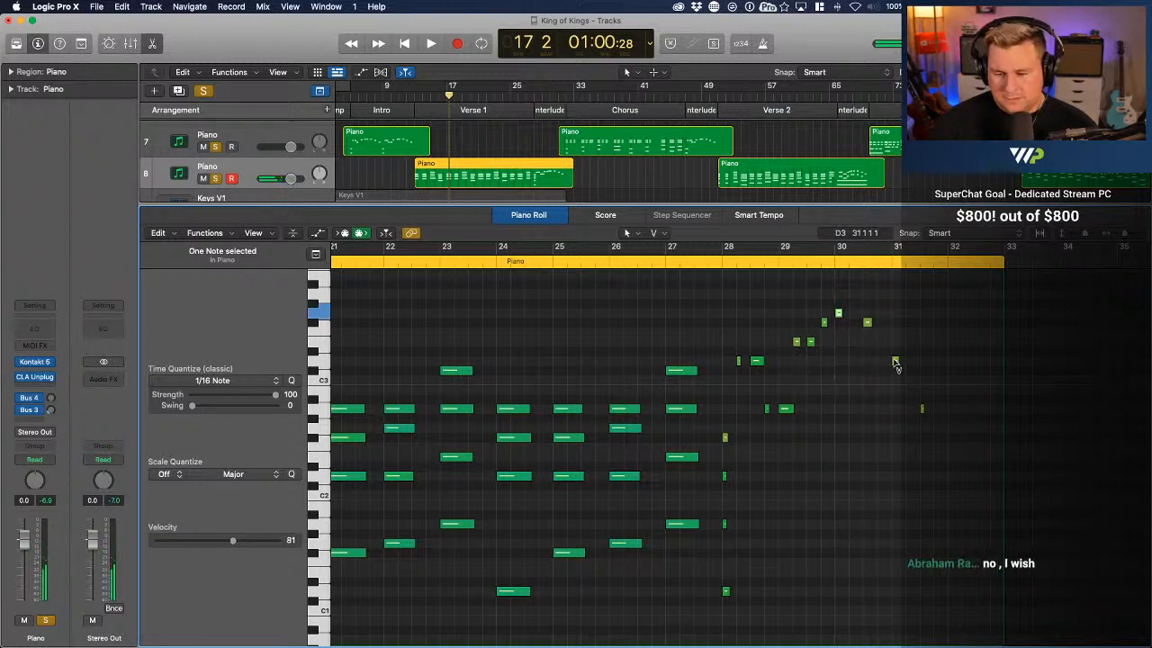
drag(895, 361, 897, 371)
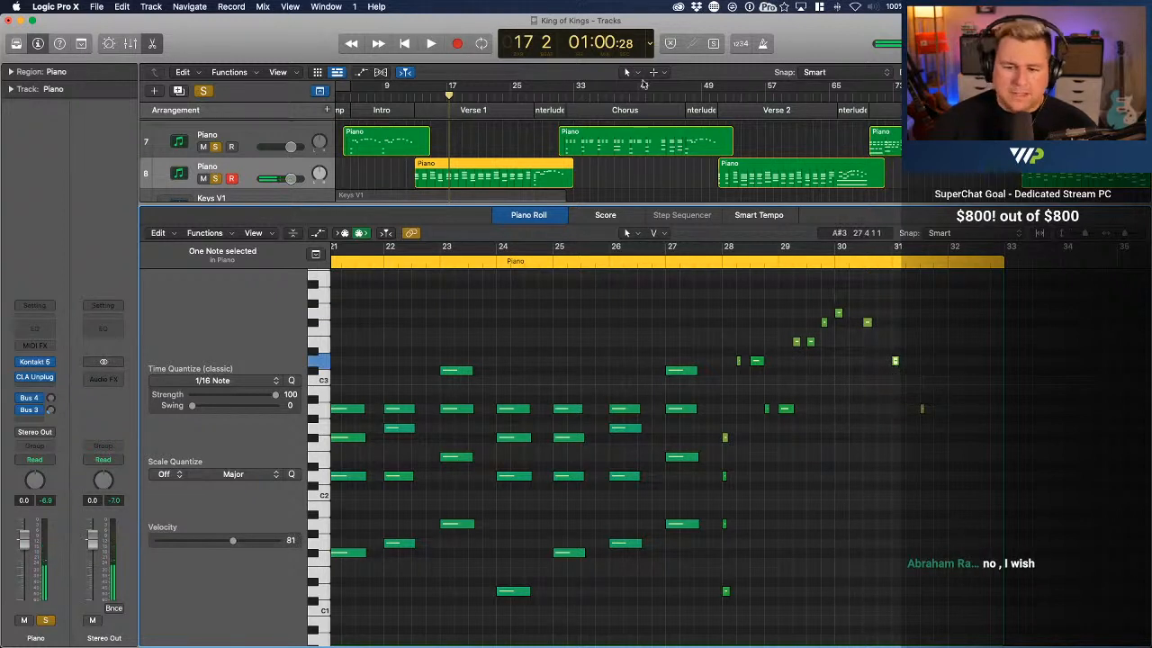
Play the edited piano part from bar 13 through the interlude to bar 33, selecting the A2 note at bar 29 along the way
click(415, 98)
key(space)
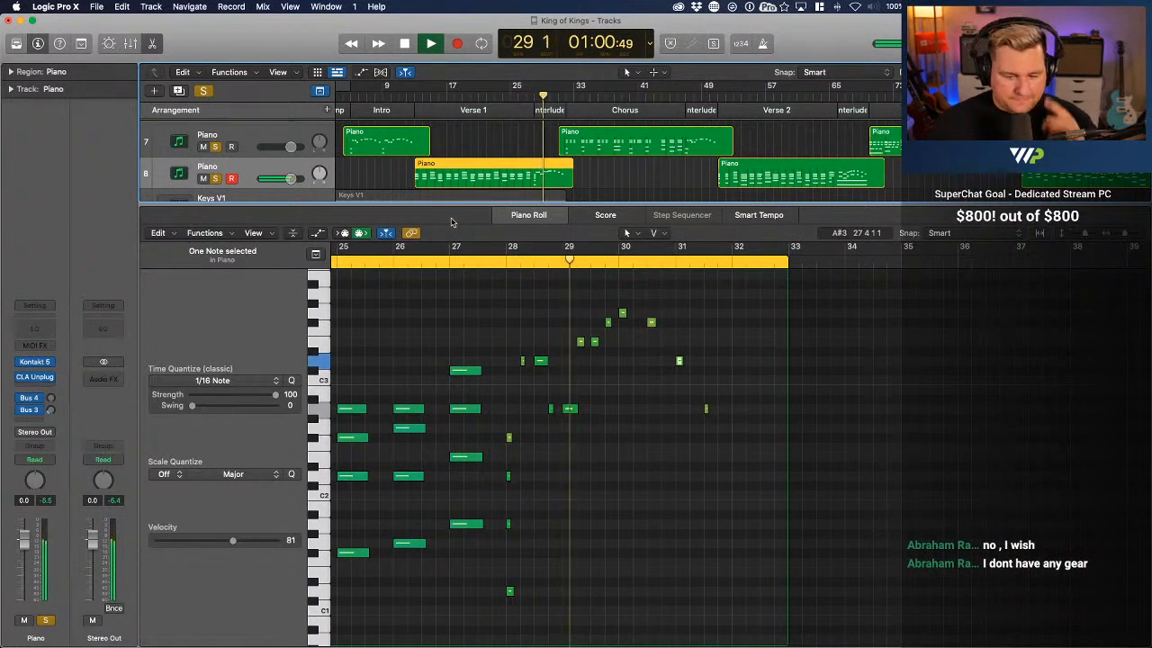
click(568, 408)
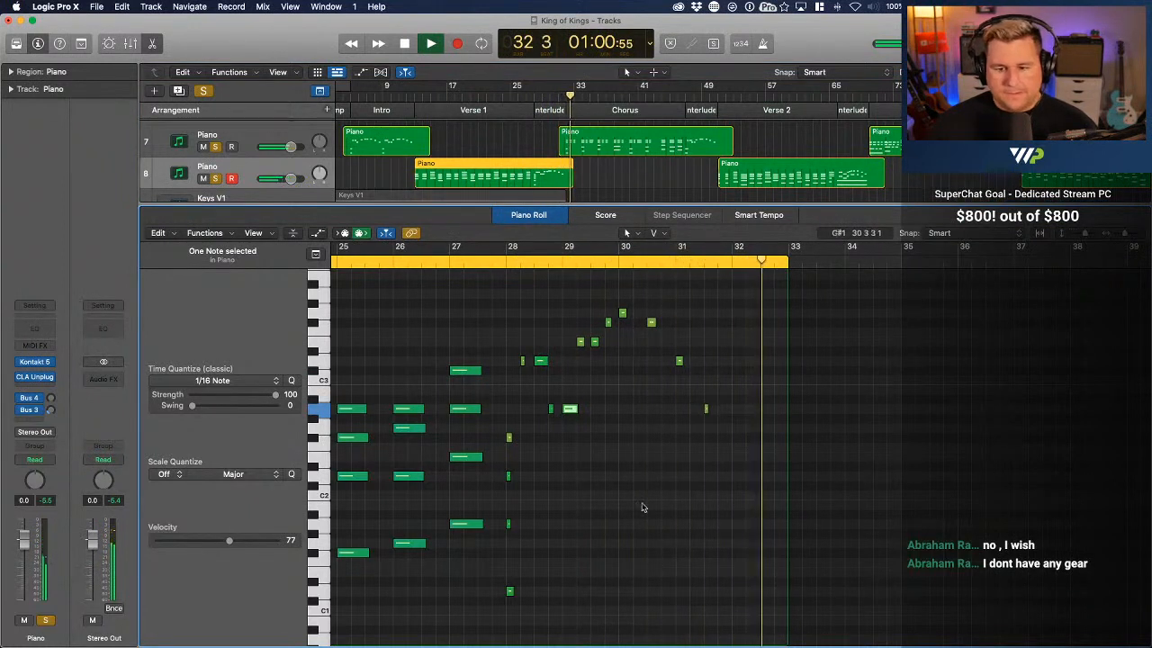
key(space)
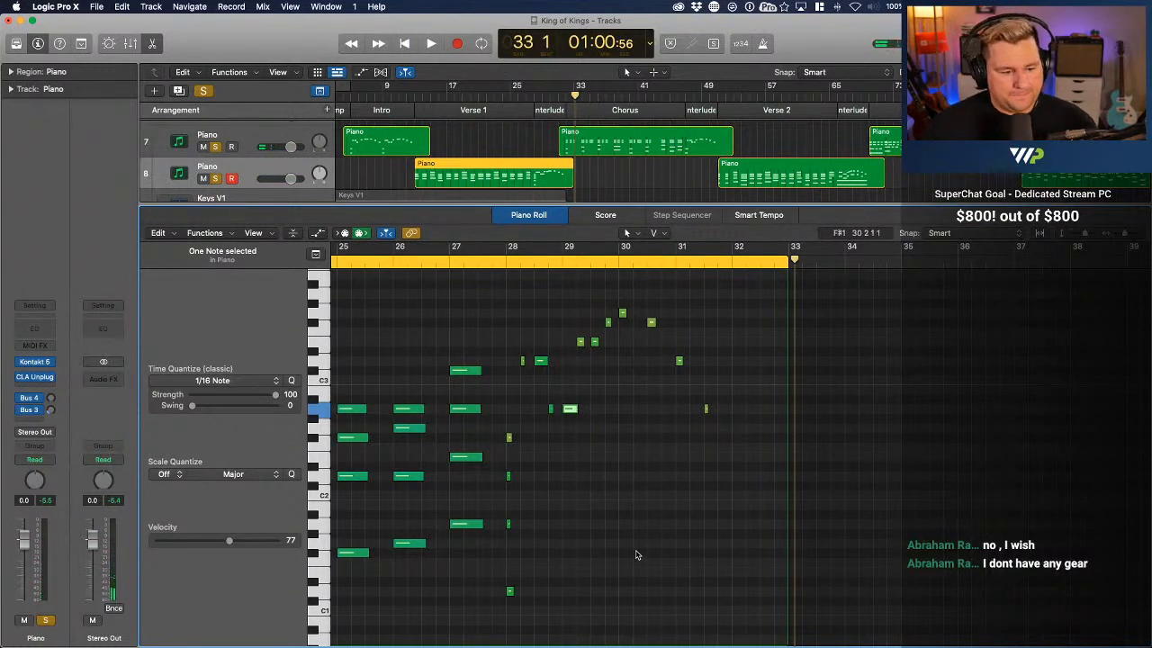
scroll(527, 316, left, 10)
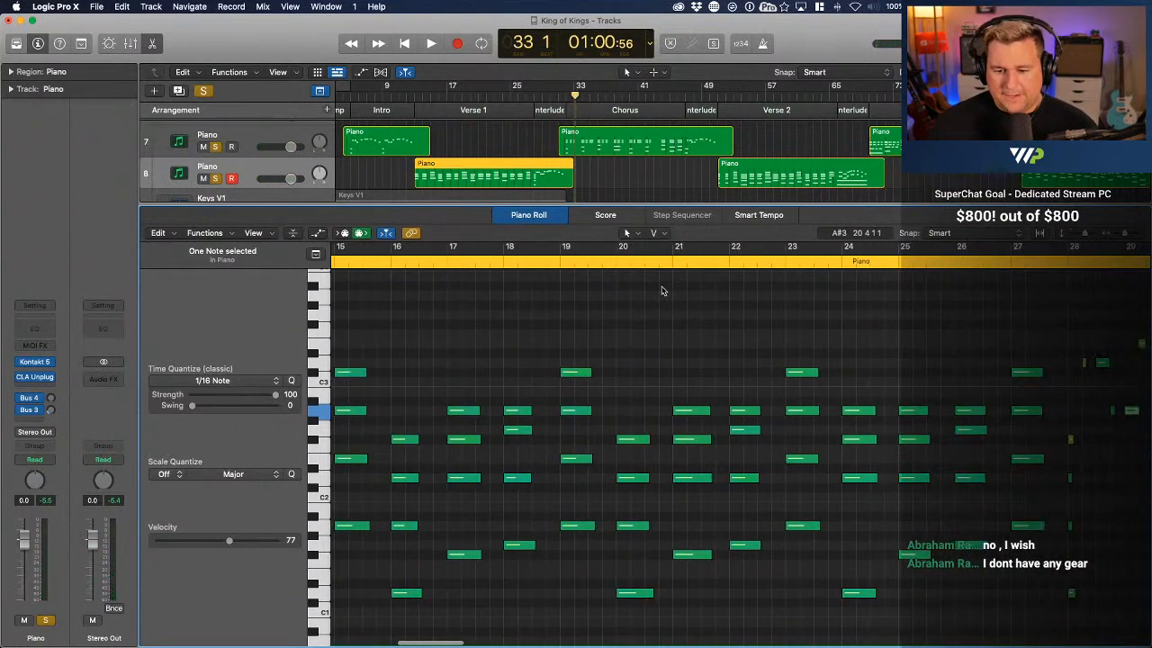
Select the 60 Verse 1 chord notes from bar 13 to bar 27 and raise their velocities together, the reference note to 54
key(super+Left)
key(super+Left)
key(super+Left)
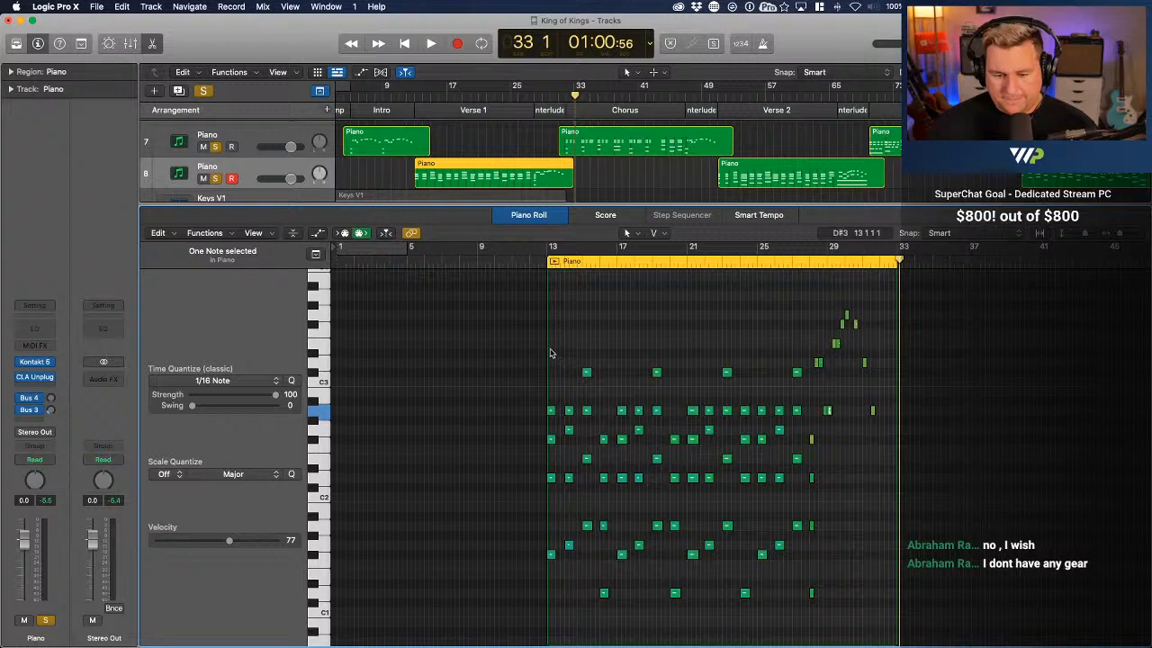
drag(550, 352, 804, 533)
scroll(803, 532, up, 1)
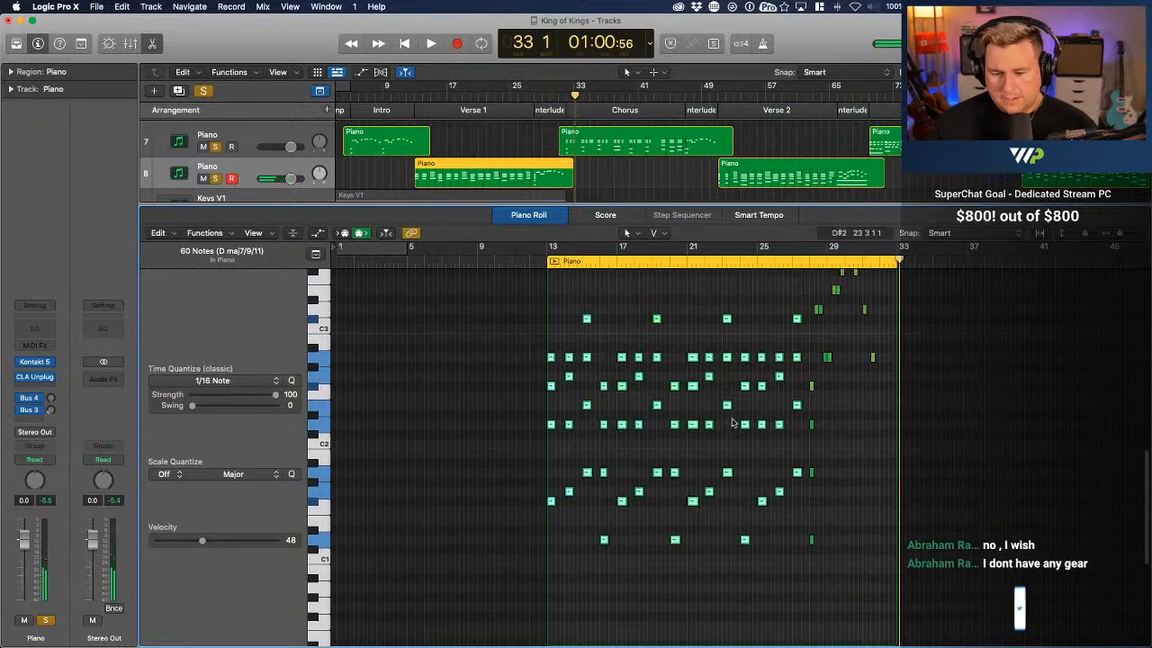
drag(747, 427, 745, 420)
Play Verse 1 from bar 13 to bar 18 while raising the selected chord notes further, bringing bar 15's A2 to velocity 60
click(542, 261)
key(space)
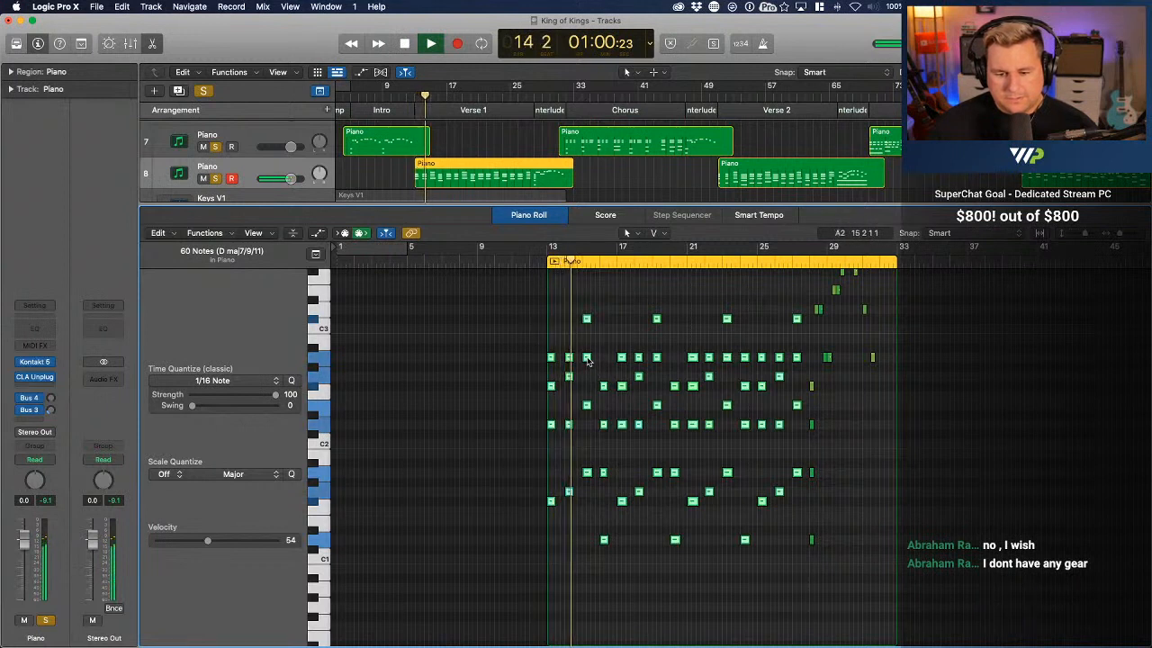
drag(586, 358, 586, 360)
click(643, 447)
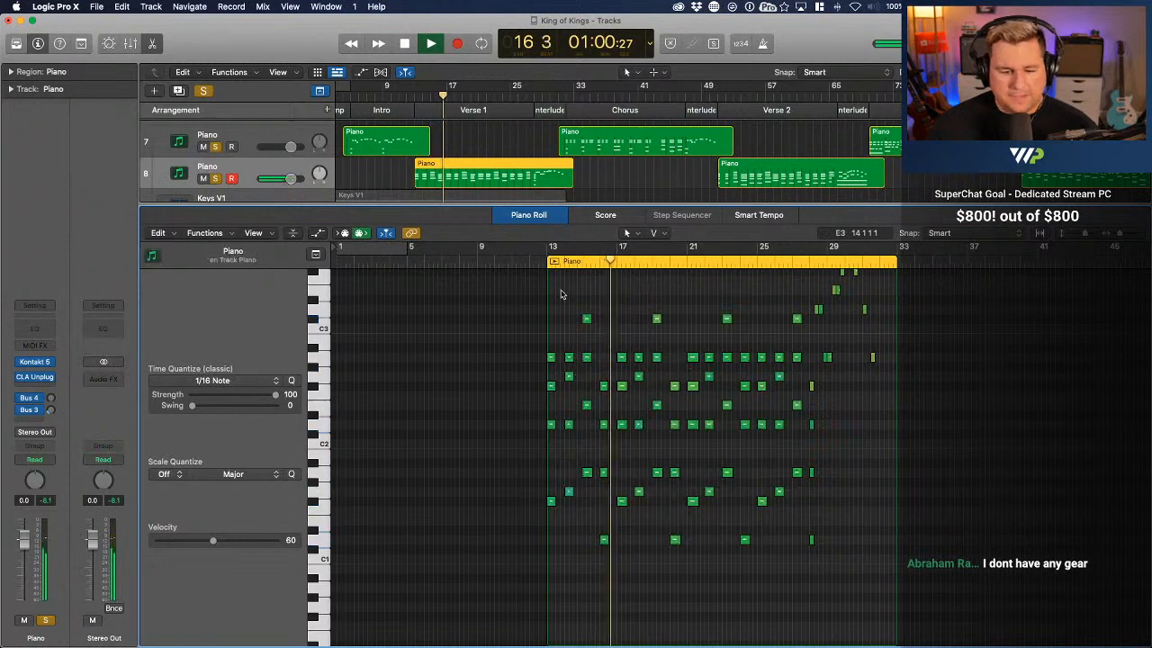
key(super+Right)
key(super+Right)
key(super+Right)
key(super+Right)
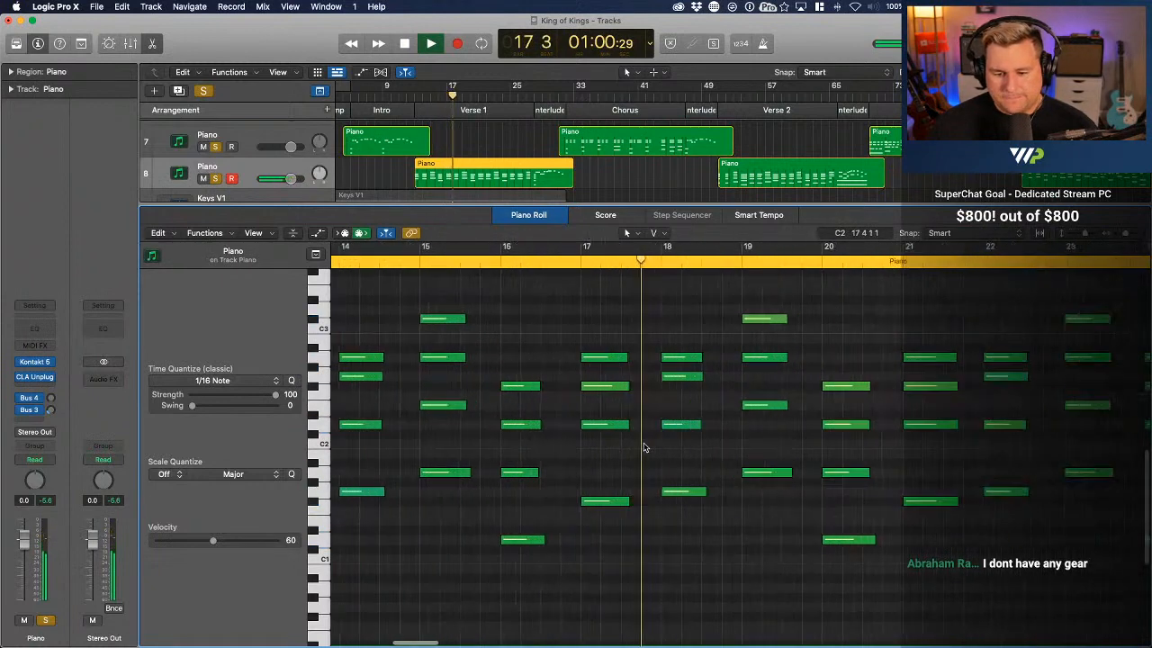
key(super+Left)
key(super+Left)
key(space)
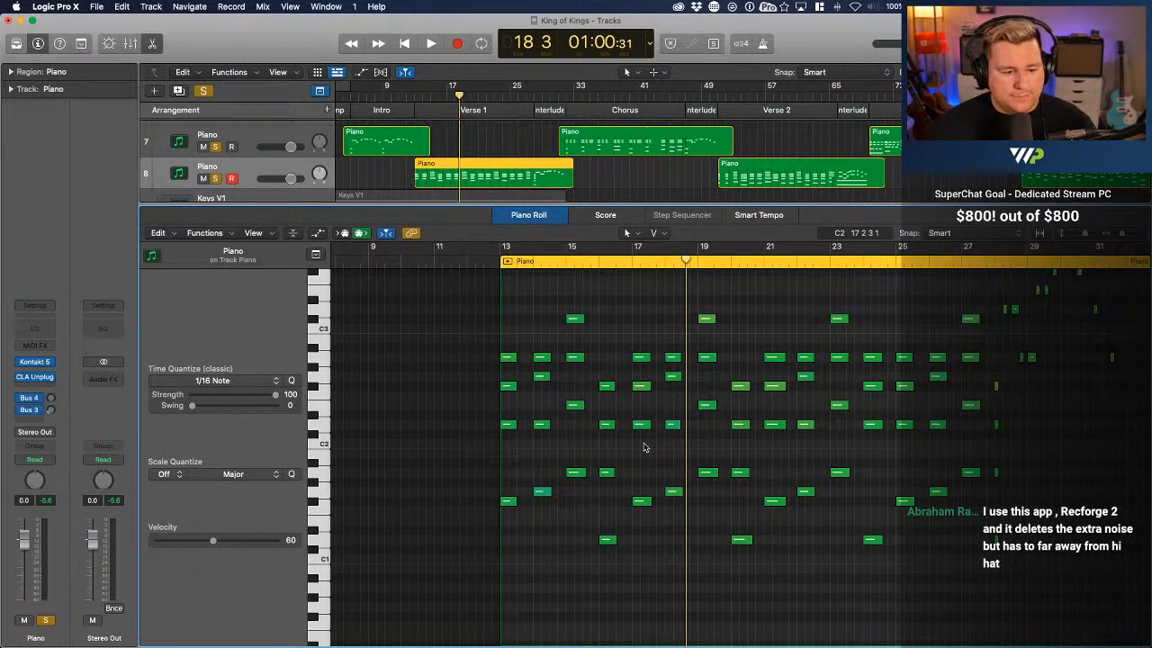
Play from bar 33 and open the Chorus piano region in the Piano Roll, selecting and deselecting all its notes
double_click(558, 97)
click(601, 142)
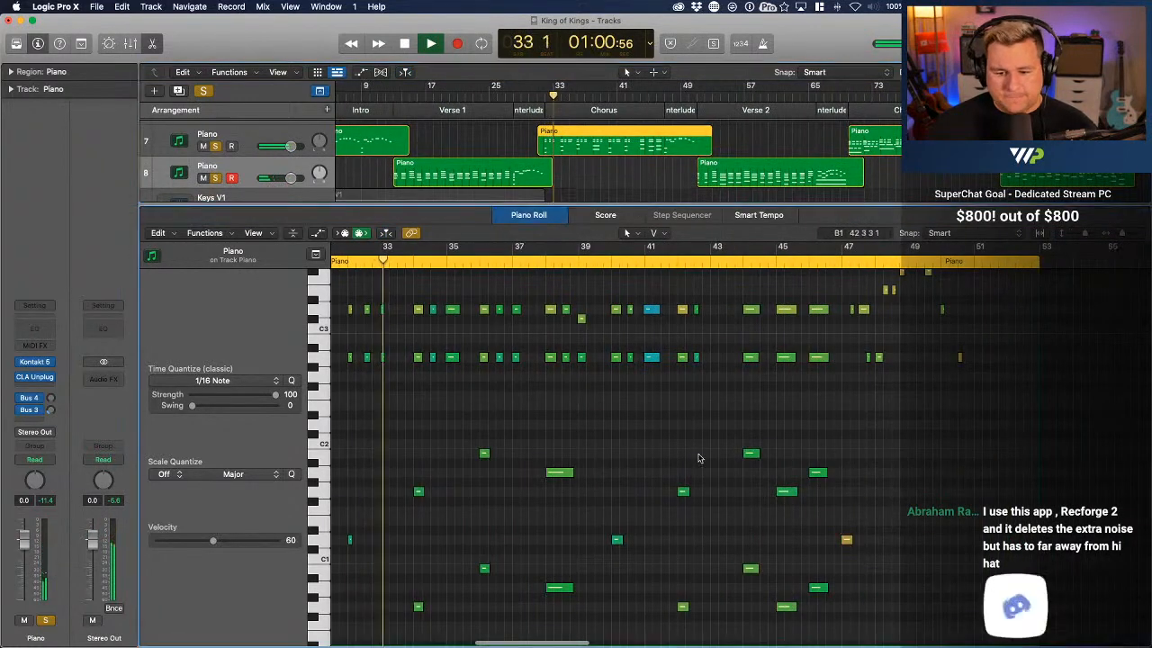
scroll(698, 459, left, 3)
key(super+a)
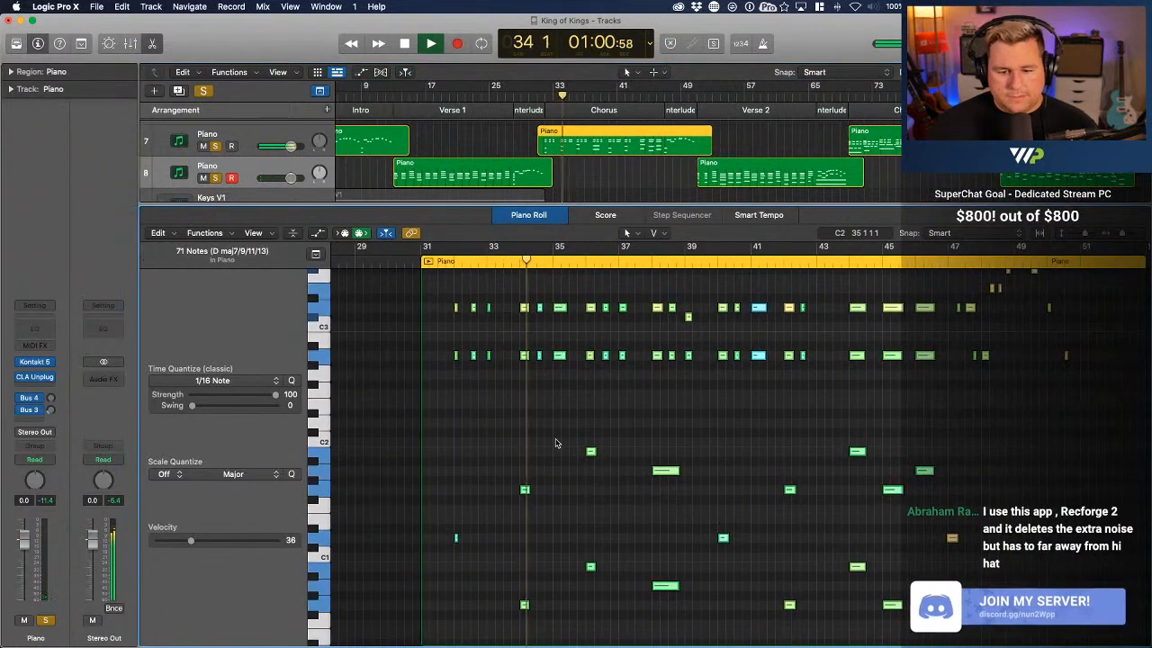
key(space)
scroll(556, 442, left, 3)
click(557, 400)
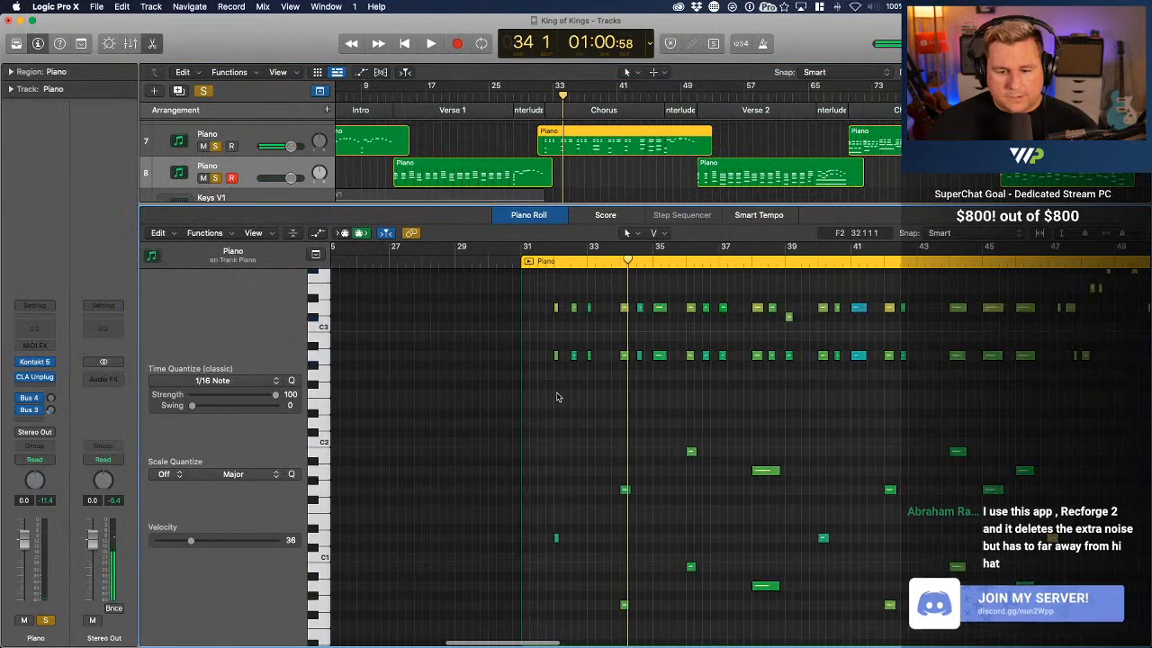
Adjust the velocities of the bass octaves at bars 32 and 34, setting D0 and D1 to 78 and G1 to 79
click(555, 309)
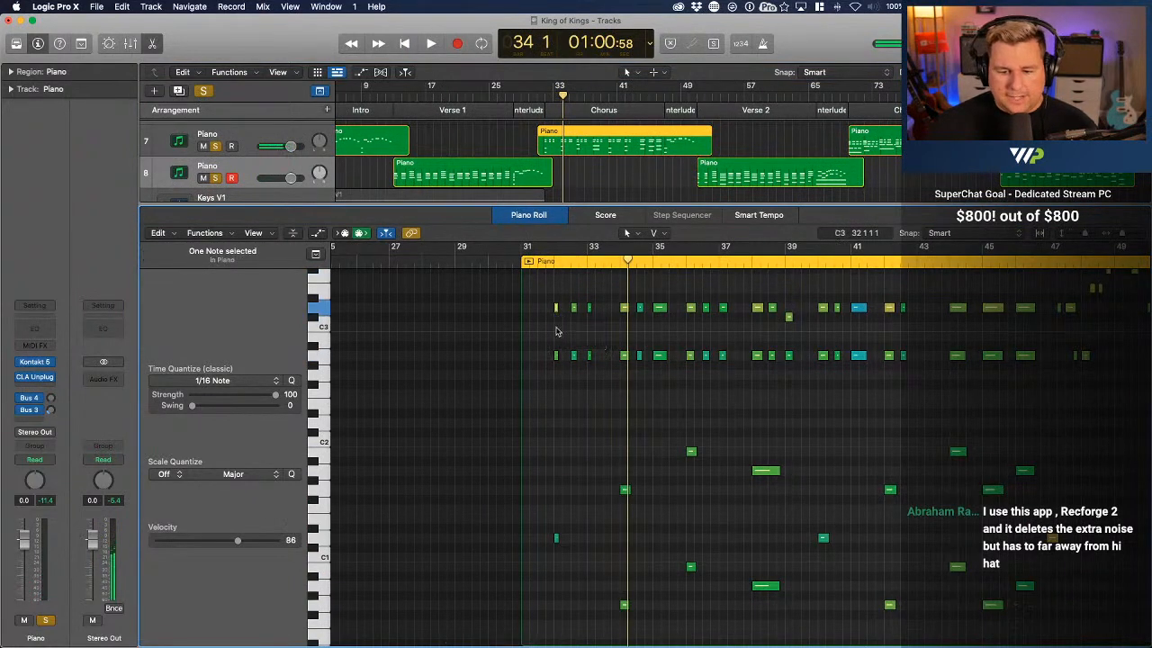
scroll(583, 443, down, 4)
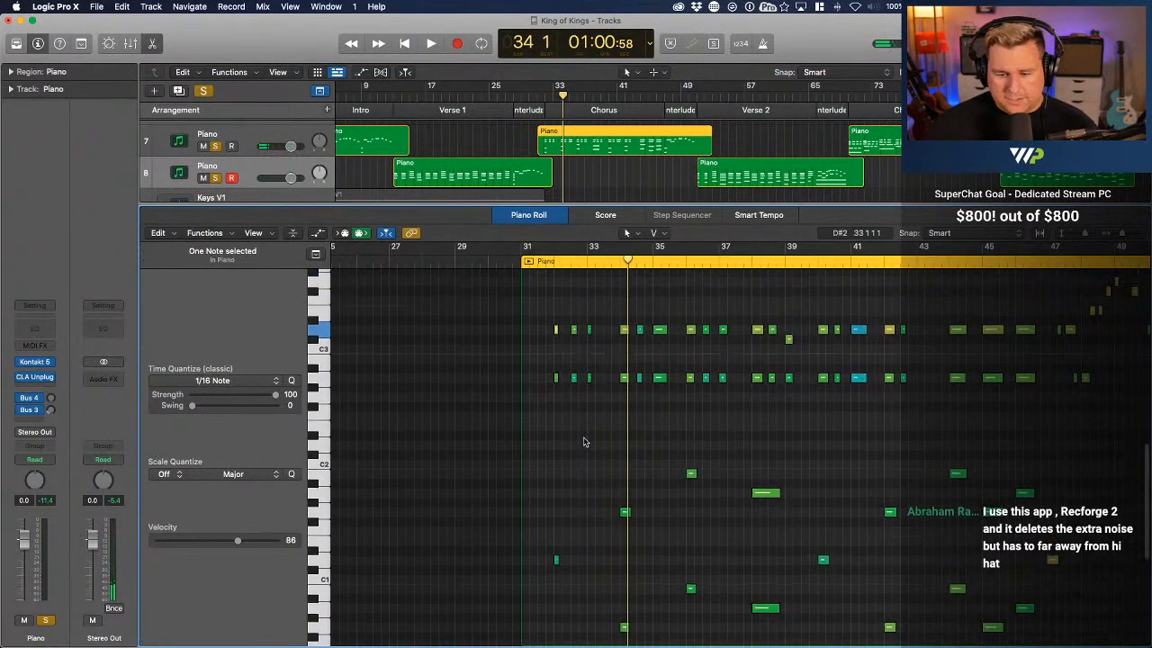
click(555, 584)
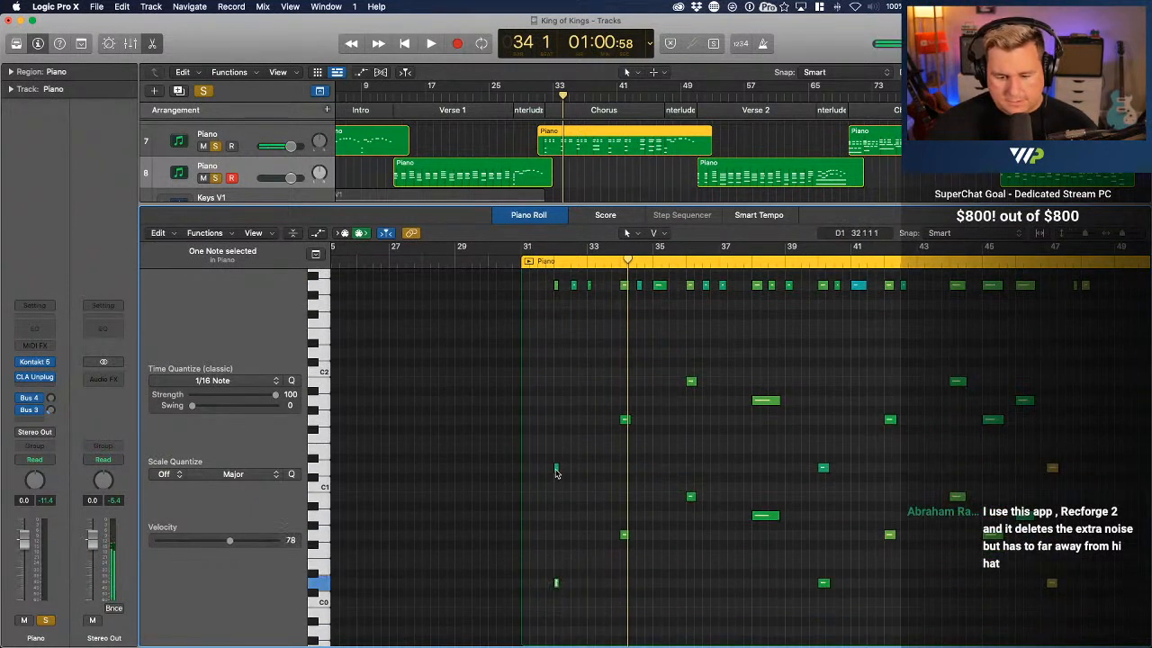
drag(555, 473, 555, 448)
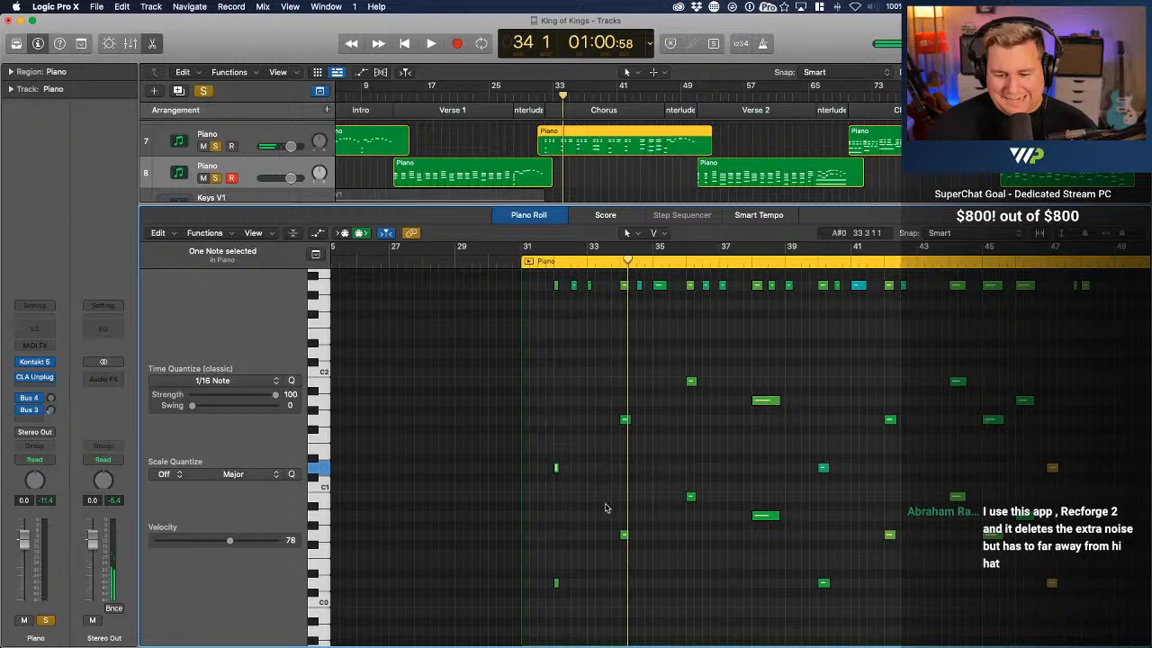
mouse_move(624, 537)
mouse_down()
mouse_move(626, 519)
mouse_move(627, 532)
mouse_up()
drag(626, 422, 625, 414)
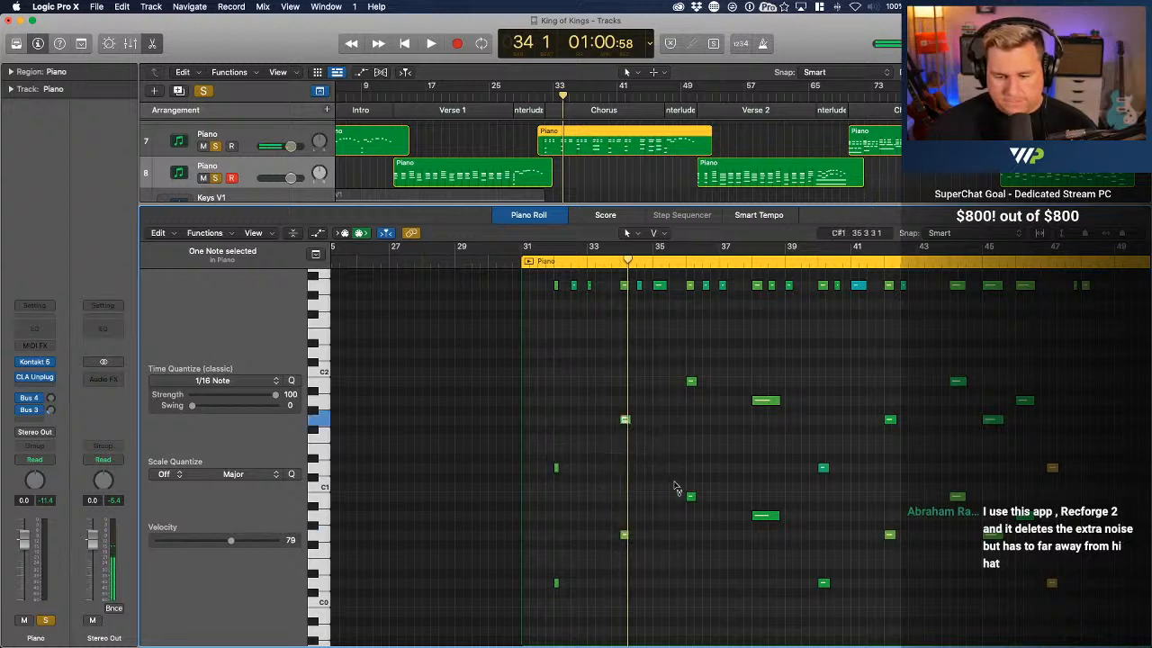
Raise the velocities of the bass octaves at bars 36 and 38, setting bar 38's A1 to 87 and A0 to 83
drag(691, 499, 690, 480)
drag(690, 384, 691, 372)
drag(775, 401, 775, 403)
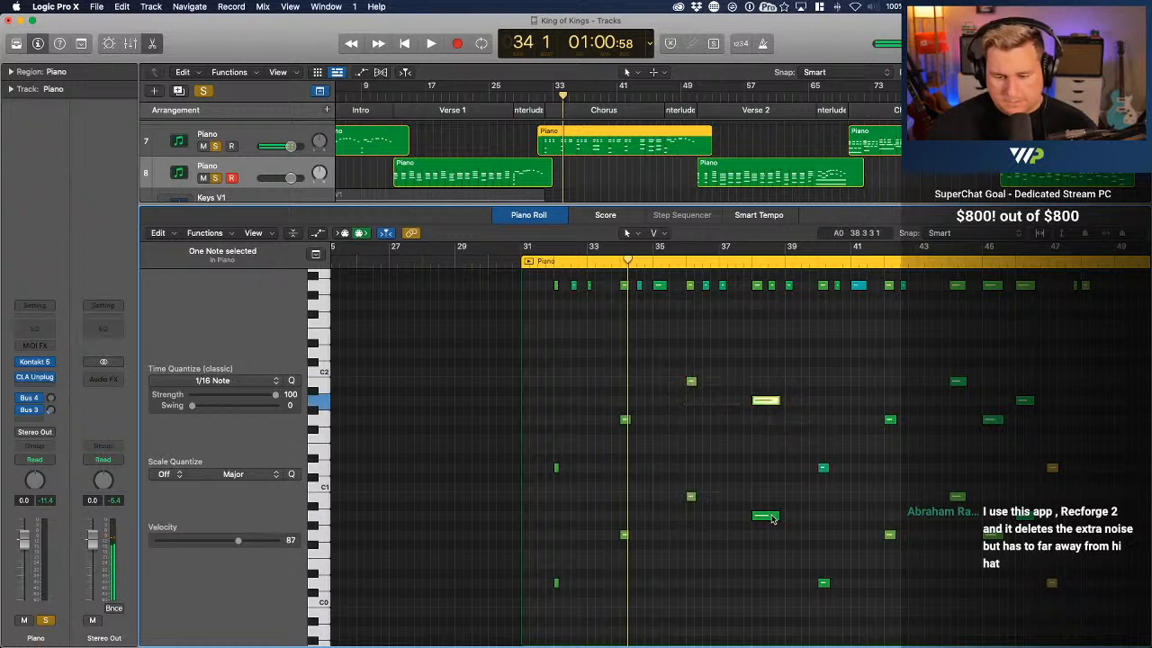
drag(771, 515, 772, 512)
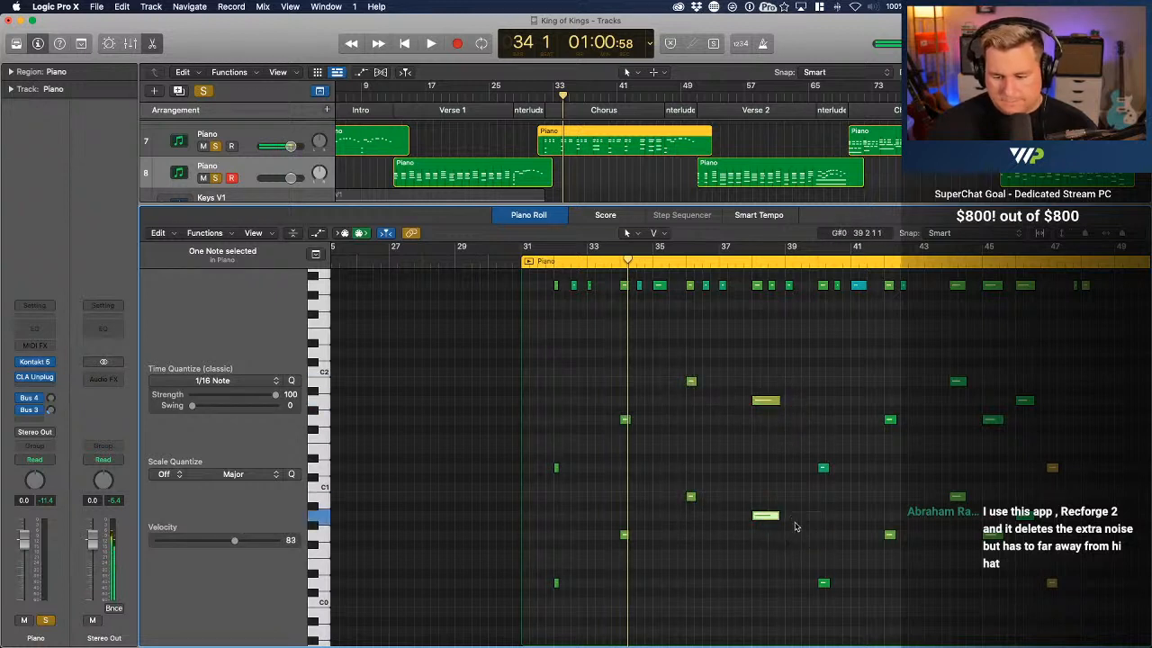
Adjust the bass octave velocities at bars 40 and 42, setting D0 to 82, D1 to 77 and G1 to 81
drag(822, 576, 823, 577)
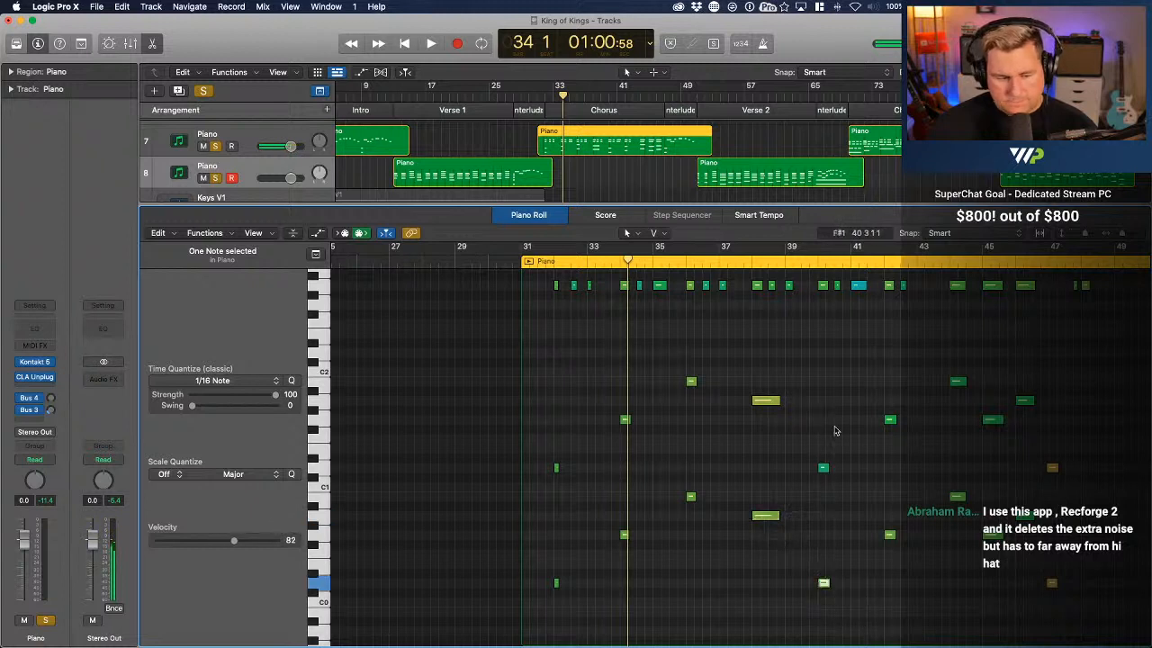
click(825, 467)
drag(825, 466, 826, 465)
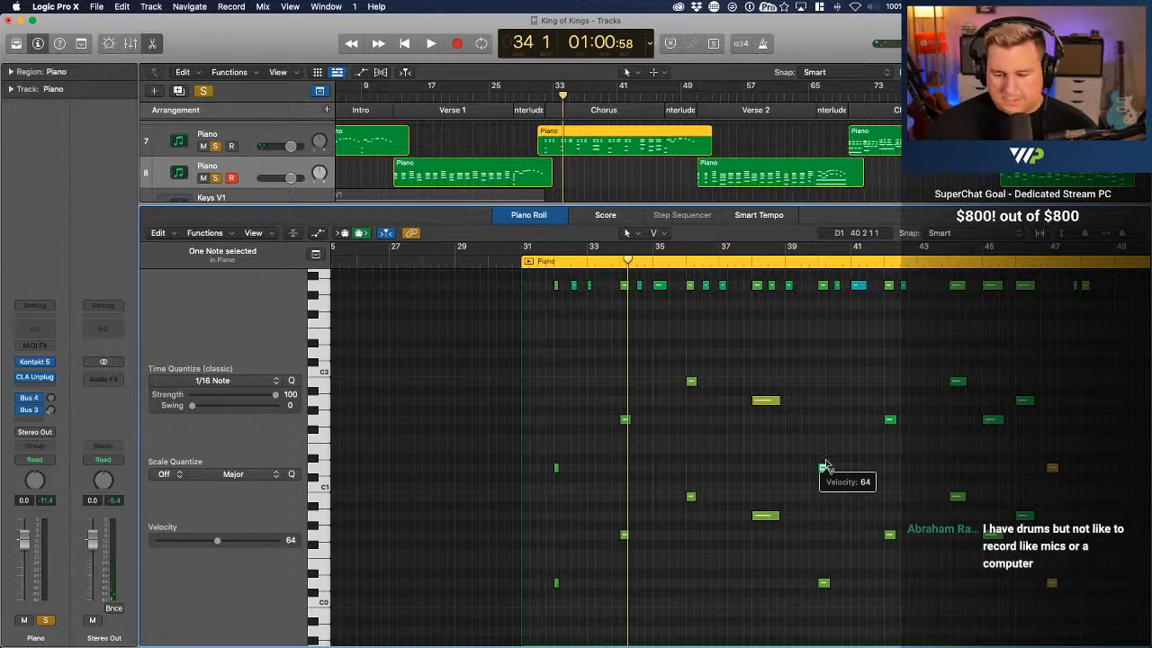
drag(826, 466, 828, 447)
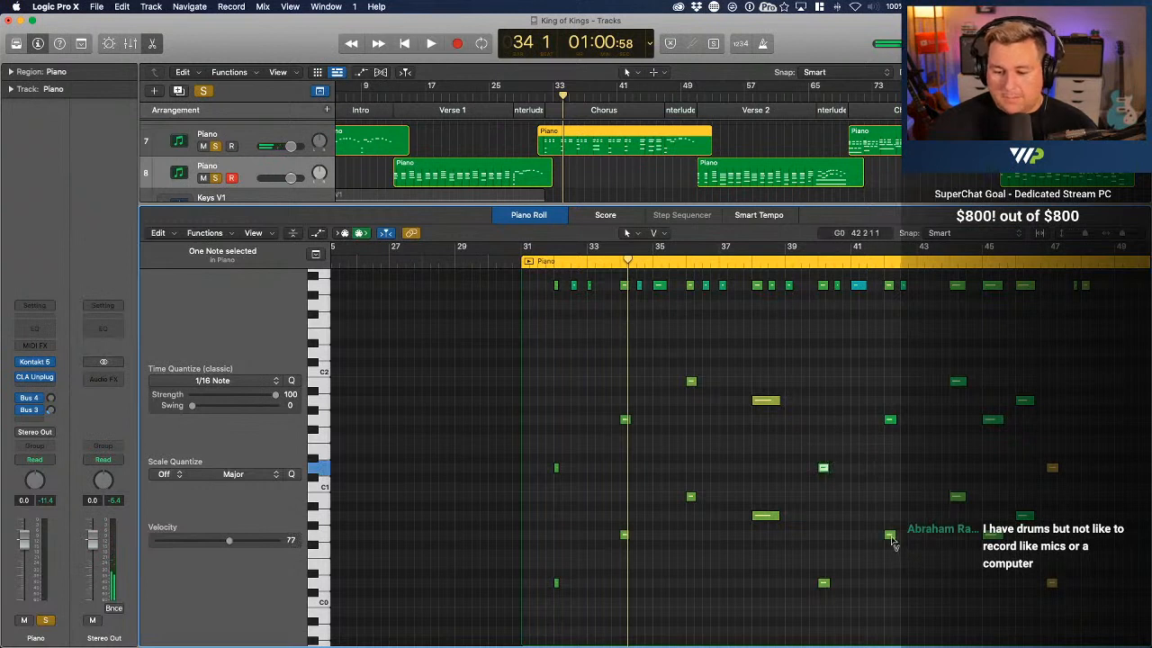
mouse_move(891, 534)
mouse_down()
mouse_move(893, 522)
mouse_move(893, 544)
mouse_up()
drag(891, 419, 893, 410)
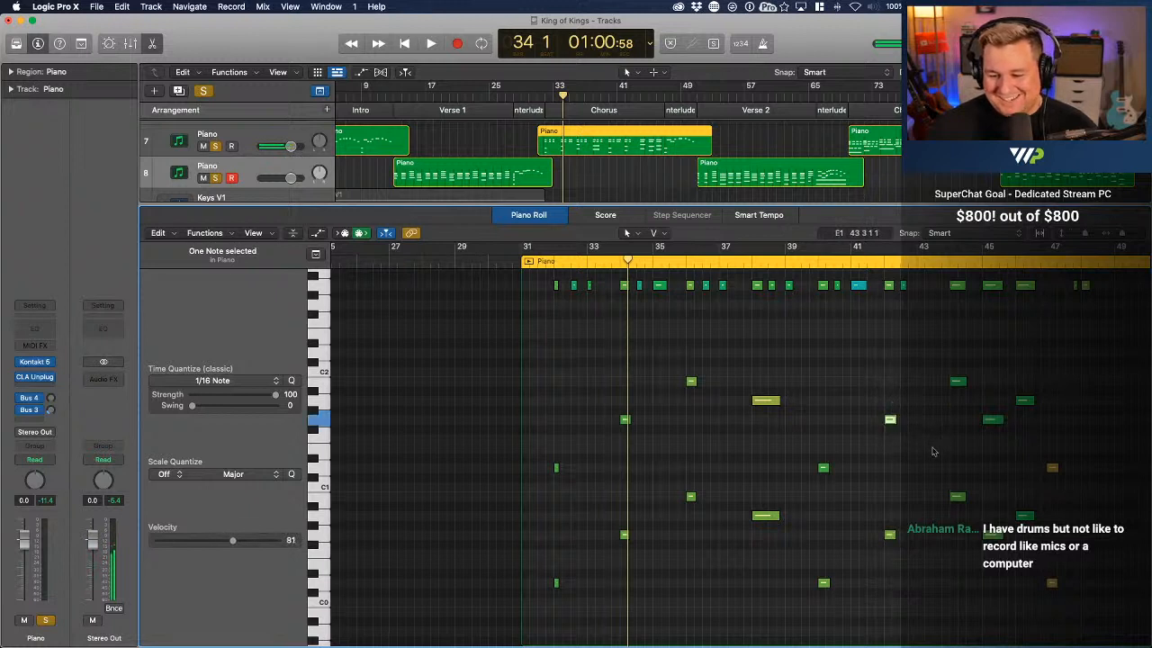
Even out the bass octave velocities from bar 44 to bar 47, setting bar 44's B0 to 83, bar 47's D1 to 83 and D0 to 81
drag(956, 496, 957, 497)
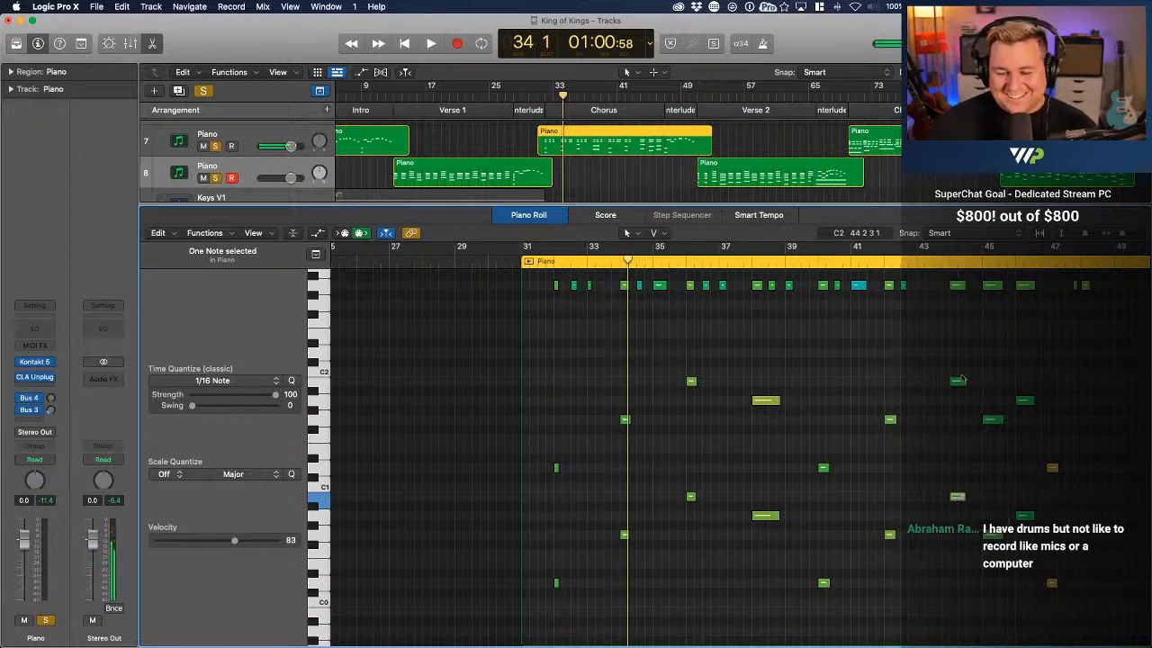
mouse_move(959, 382)
mouse_down()
mouse_move(963, 356)
mouse_move(964, 372)
mouse_up()
click(990, 534)
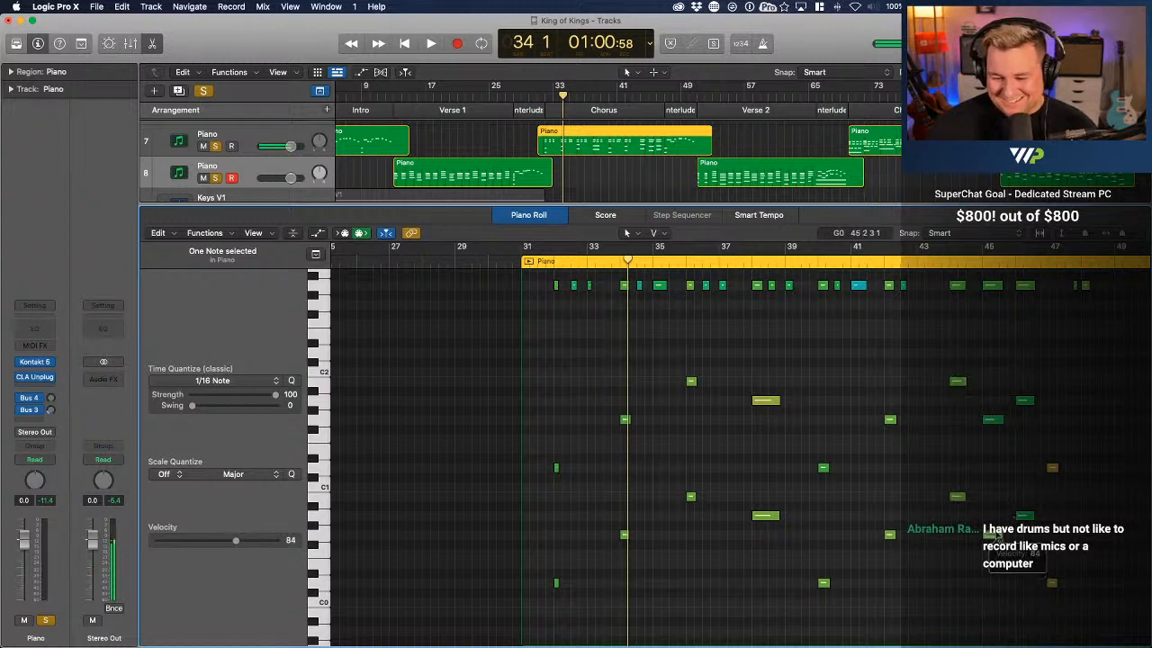
drag(993, 420, 1029, 396)
click(1025, 516)
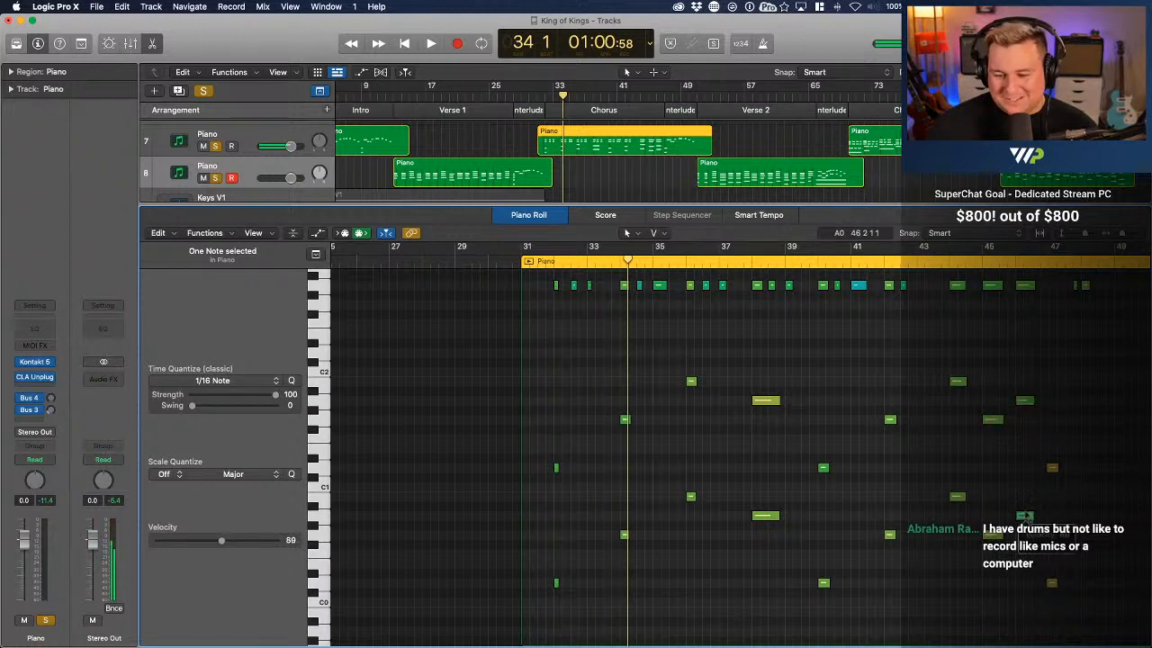
drag(1025, 506, 1060, 495)
click(1052, 585)
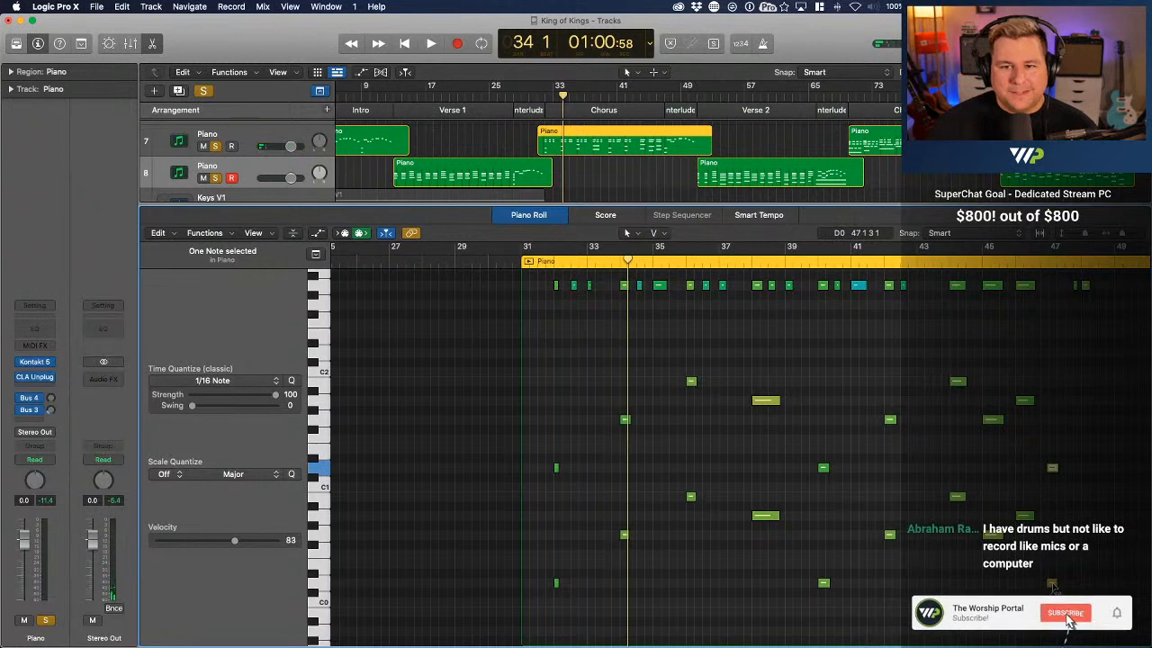
drag(1052, 586, 1058, 601)
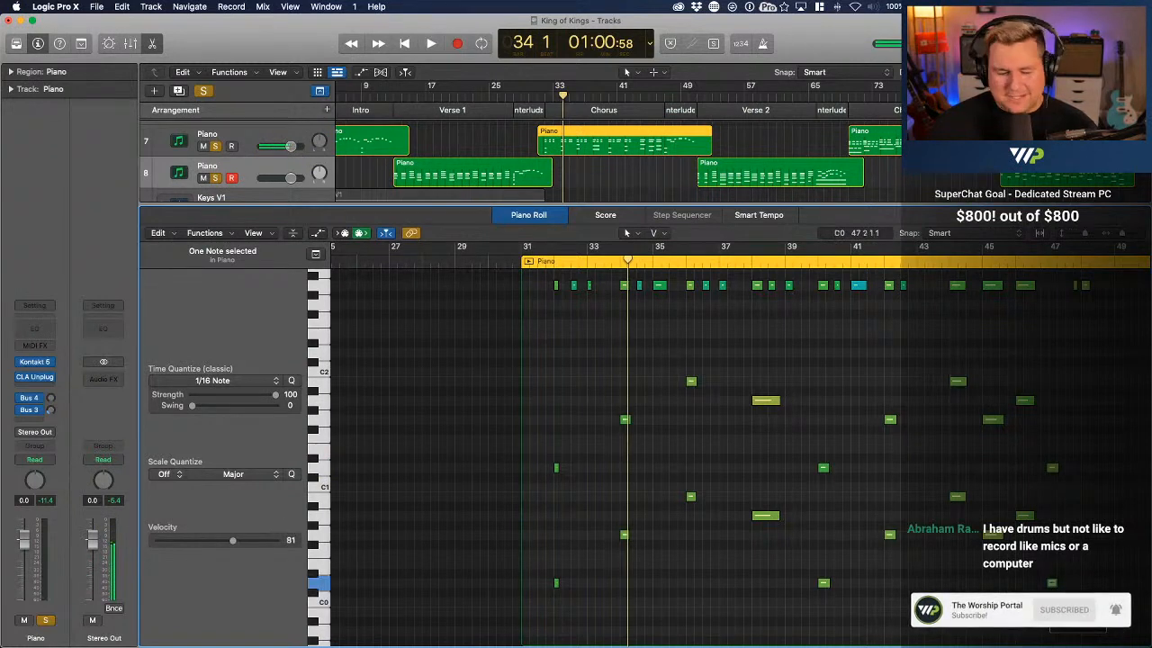
Set the velocities of the first two D3 chord notes at bar 32 to 84 and 80
scroll(1058, 603, up, 5)
scroll(1058, 603, right, 2)
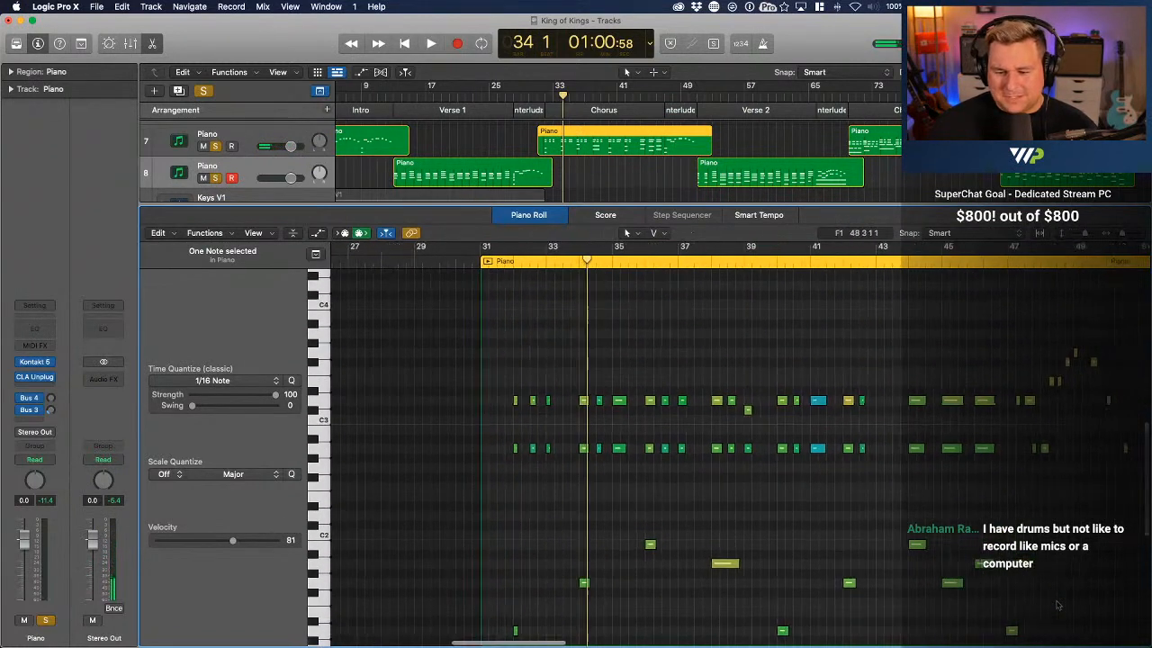
scroll(1058, 605, right, 1)
scroll(587, 538, up, 5)
scroll(589, 539, left, 5)
scroll(589, 539, down, 3)
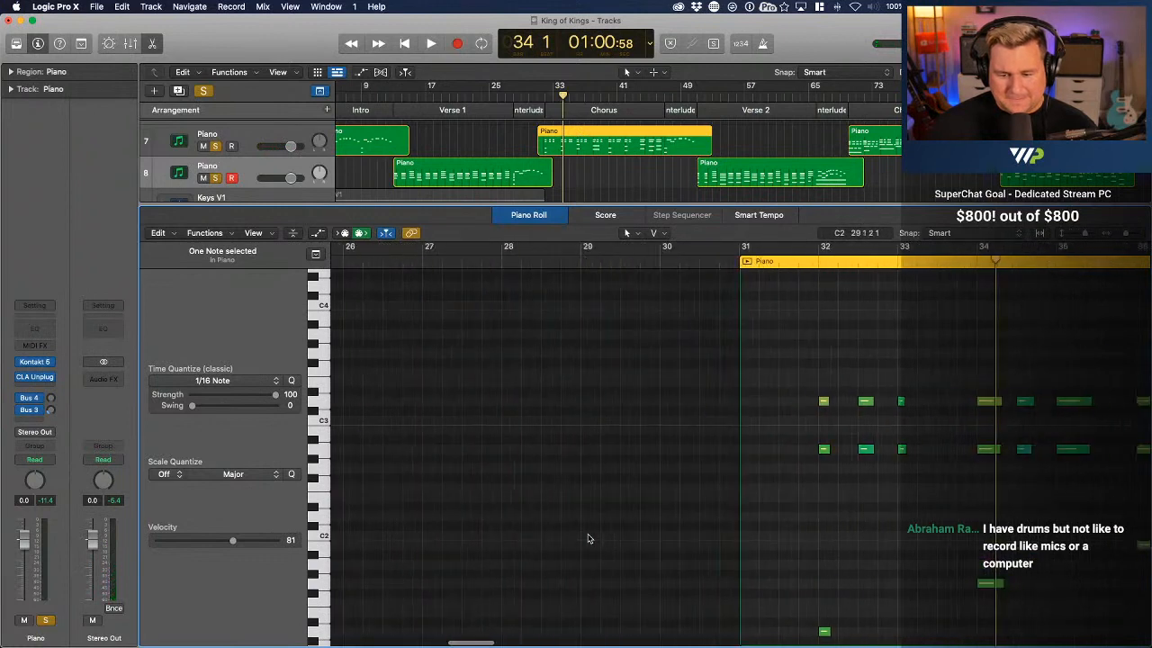
scroll(552, 531, right, 5)
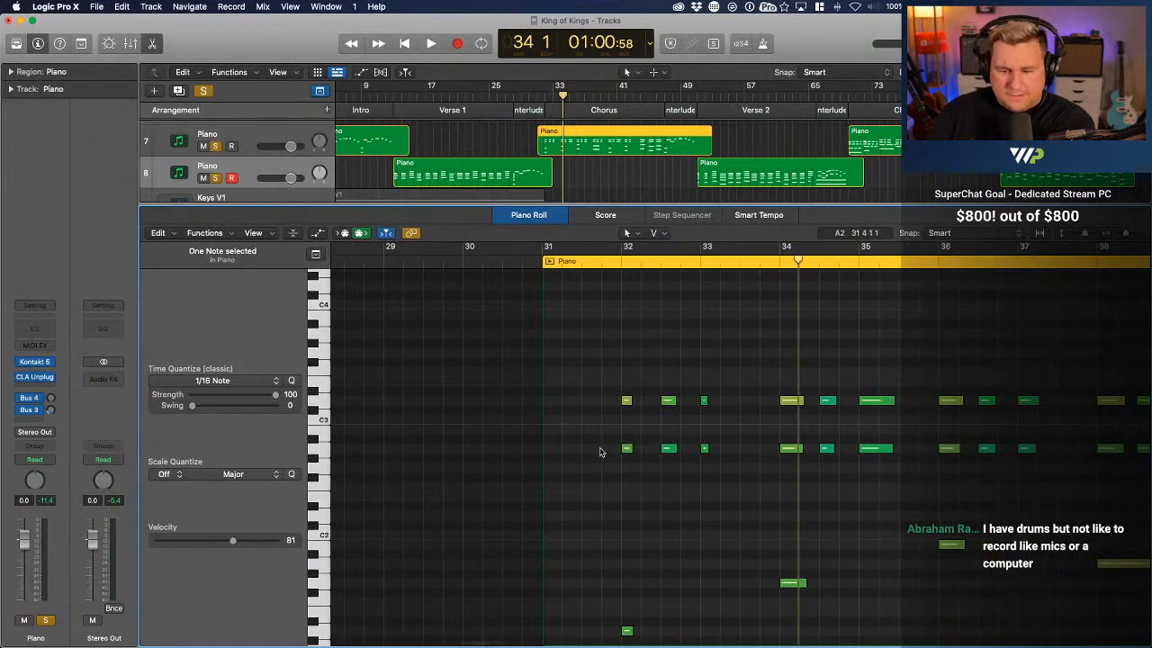
click(626, 401)
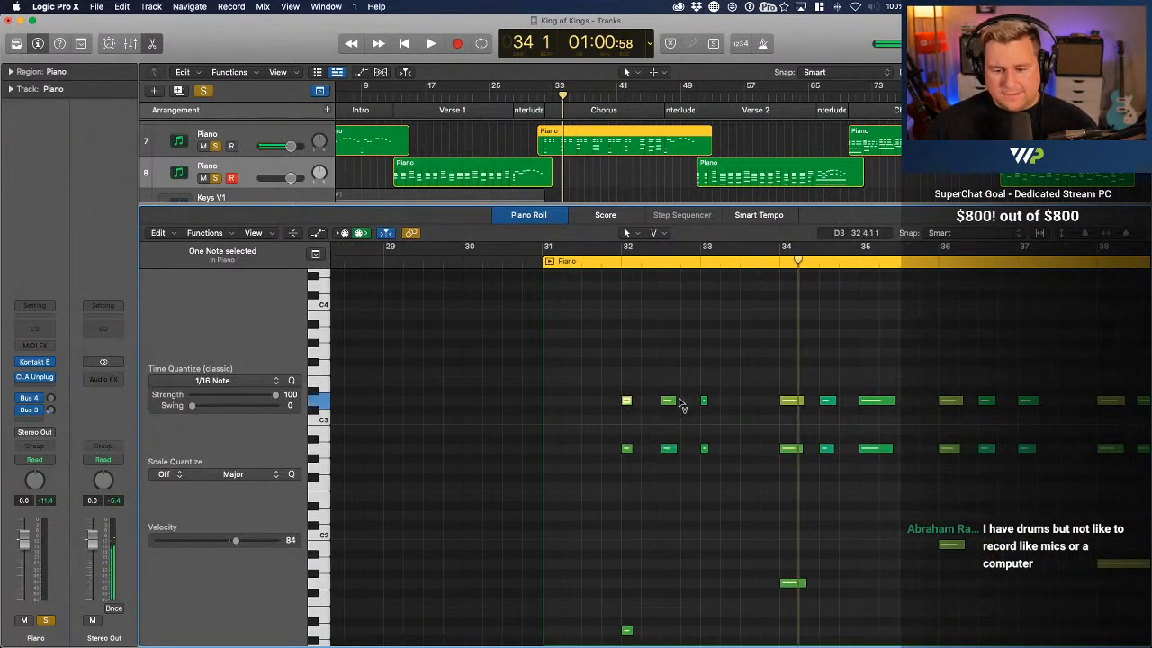
click(669, 402)
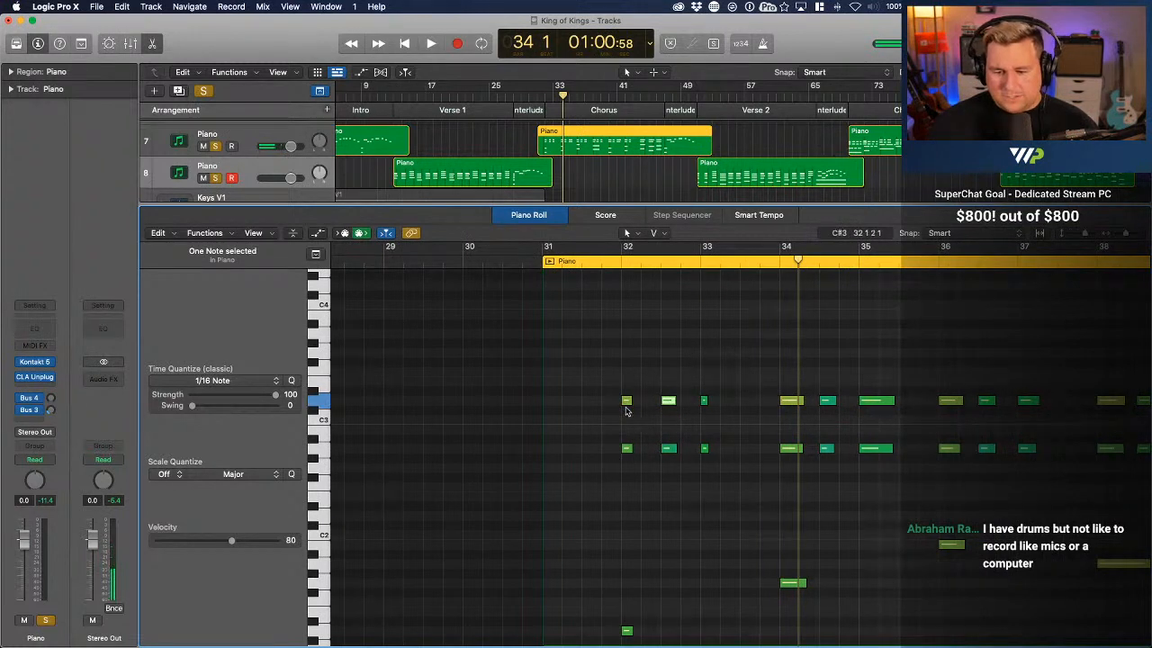
click(626, 400)
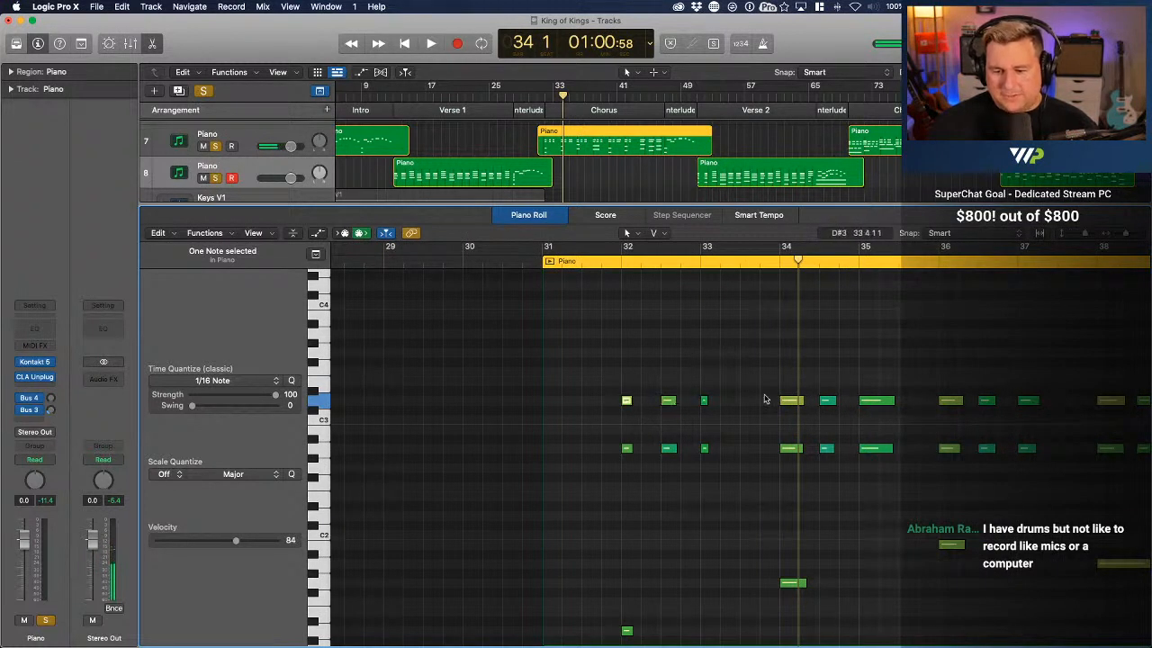
Play the chorus piano part from bar 31 to bar 40 and examine the bass notes around bars 36 to 42
key(super+Left)
key(super+Left)
click(719, 261)
key(space)
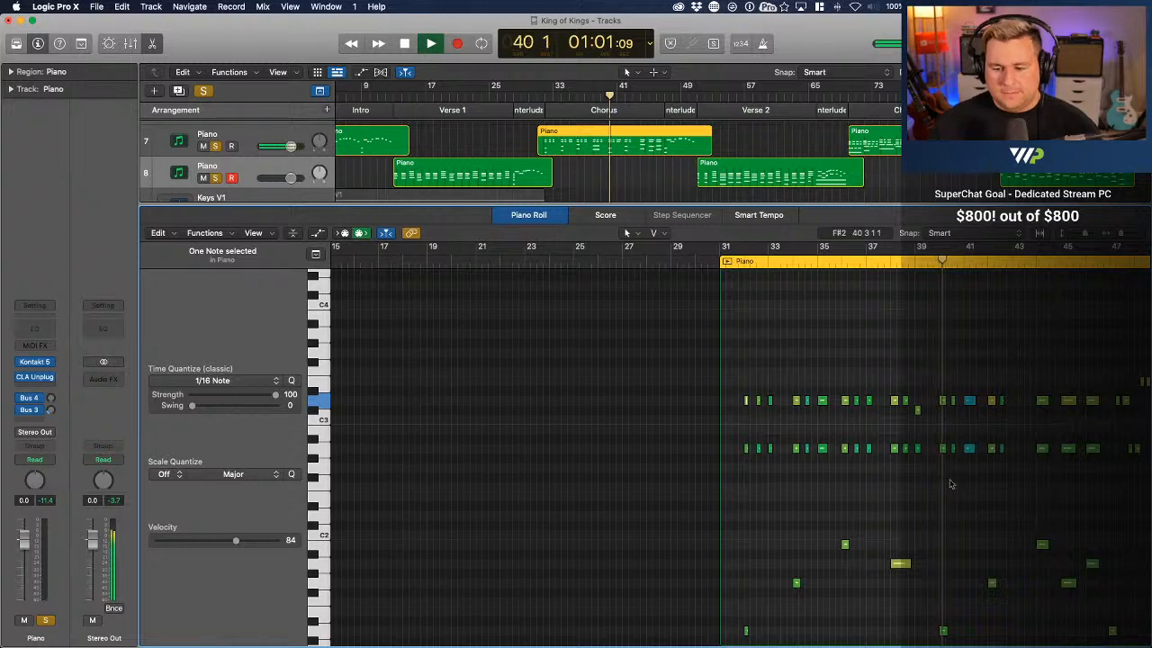
key(space)
scroll(951, 522, down, 5)
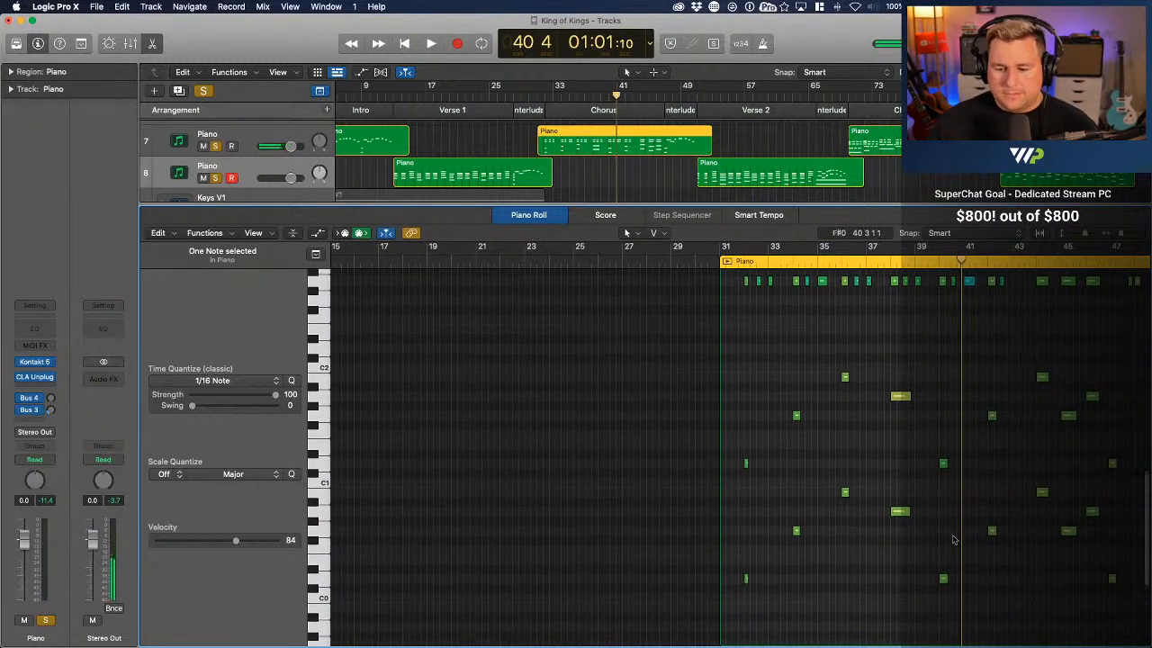
key(super+Right)
key(super+Right)
key(super+Right)
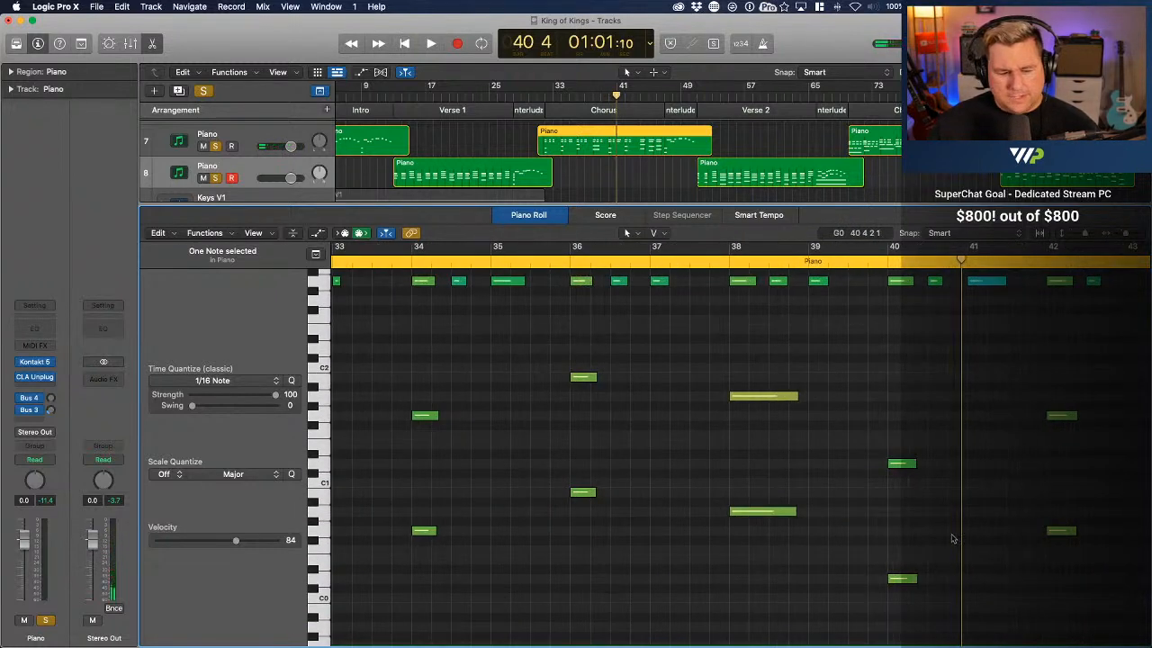
scroll(942, 443, right, 5)
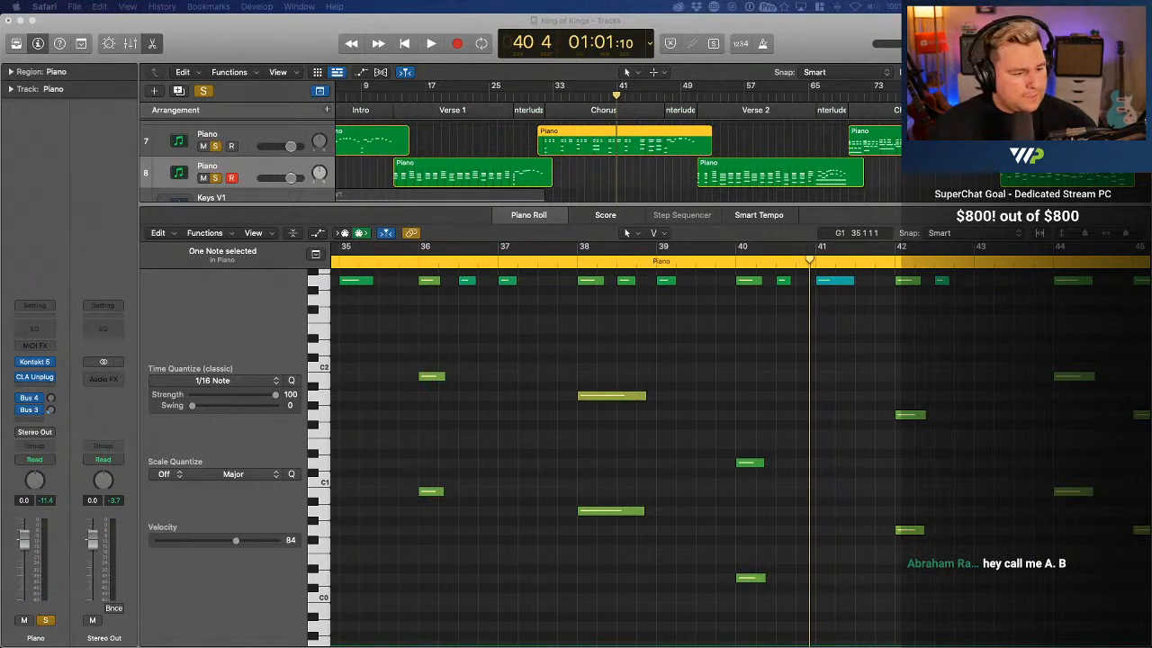
Play the chorus piano part from bar 31 to bar 49 and examine its chords and bass octaves
scroll(738, 431, down, 2)
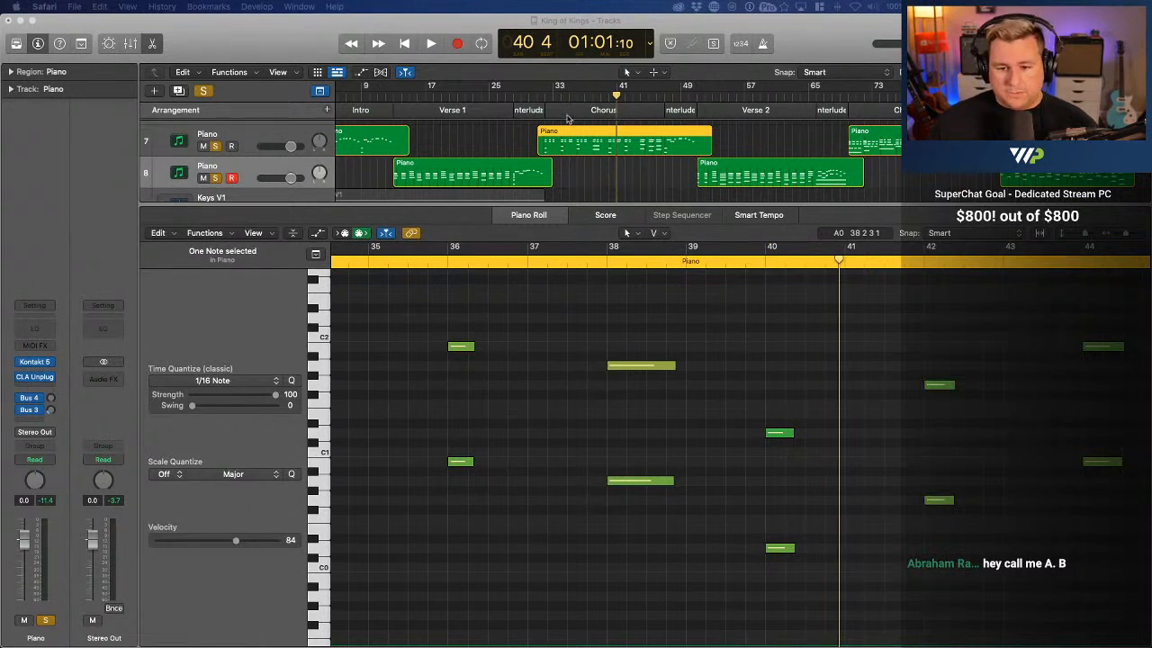
double_click(541, 102)
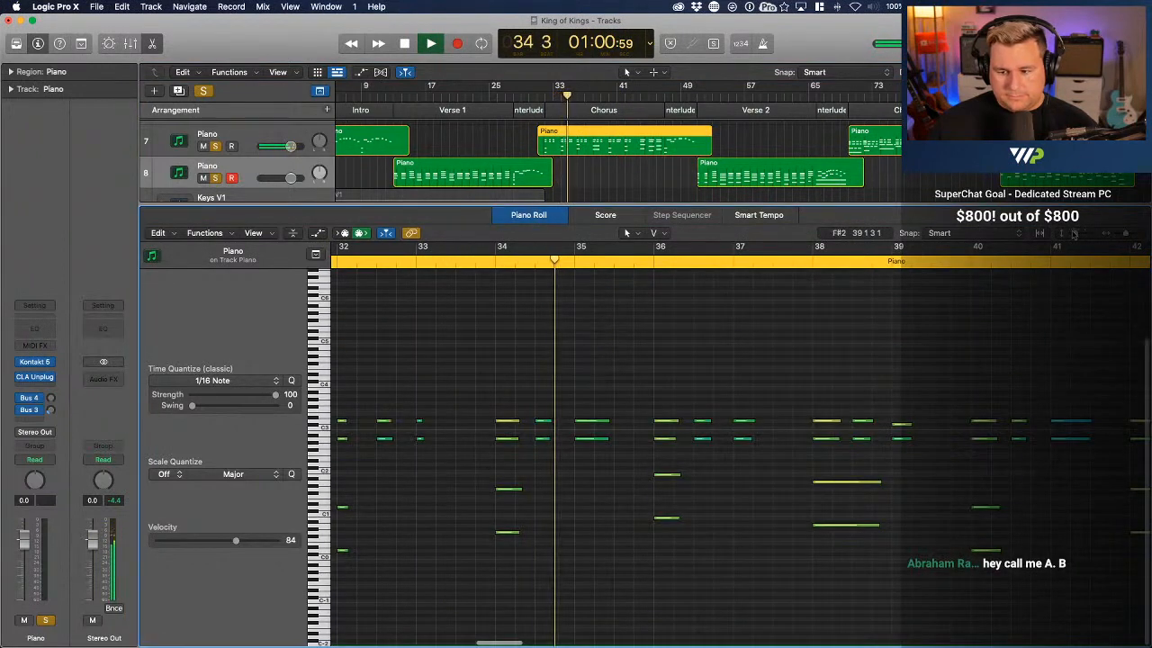
drag(1125, 234, 1123, 234)
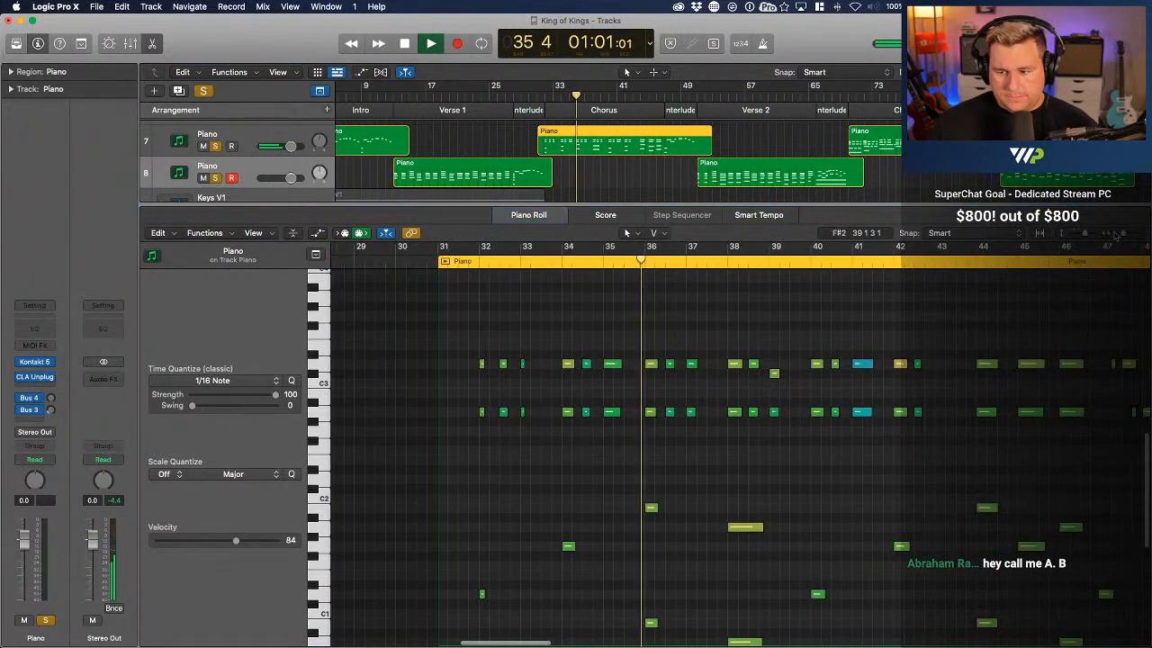
scroll(942, 462, down, 3)
scroll(942, 463, right, 1)
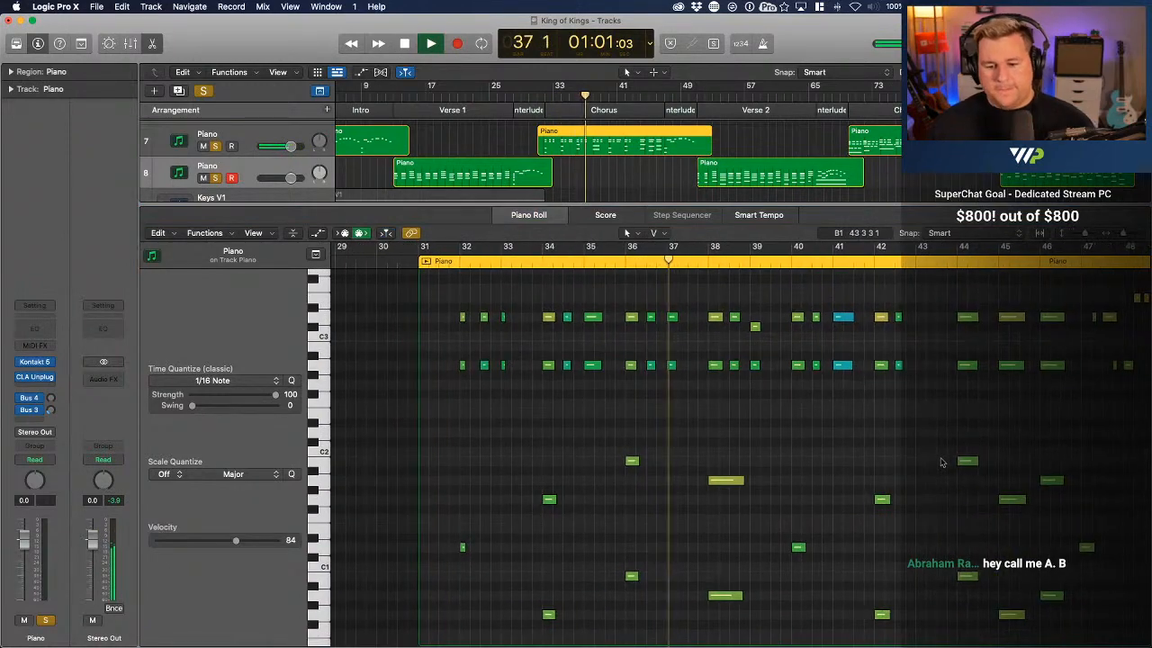
key(ctrl+Up)
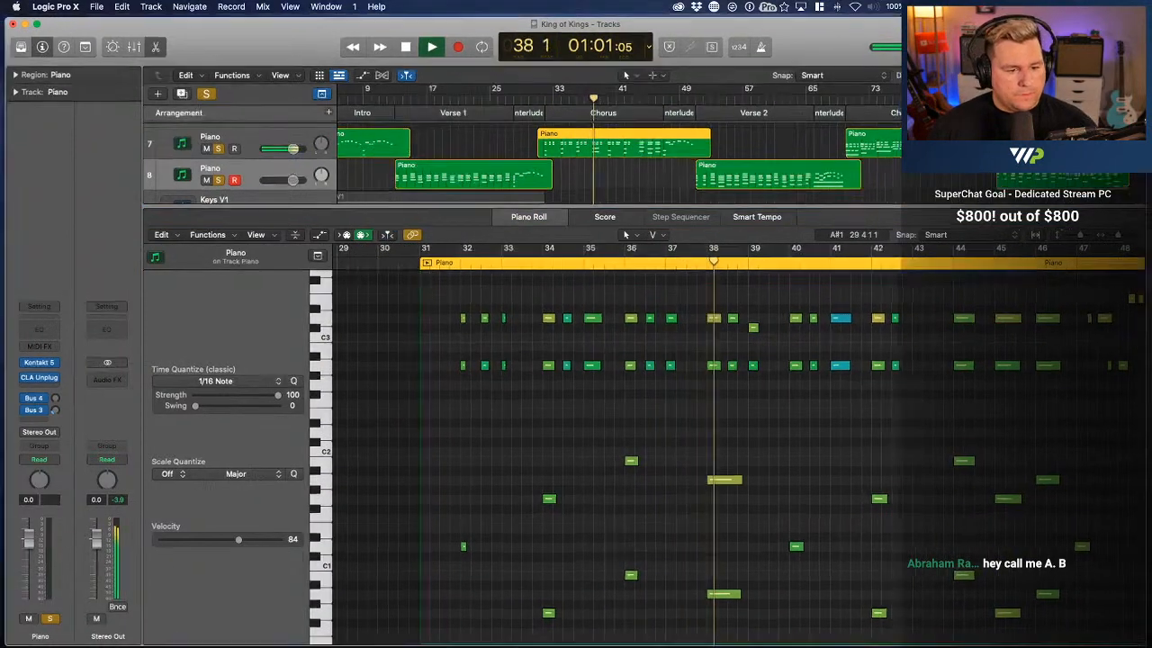
key(ctrl+Up)
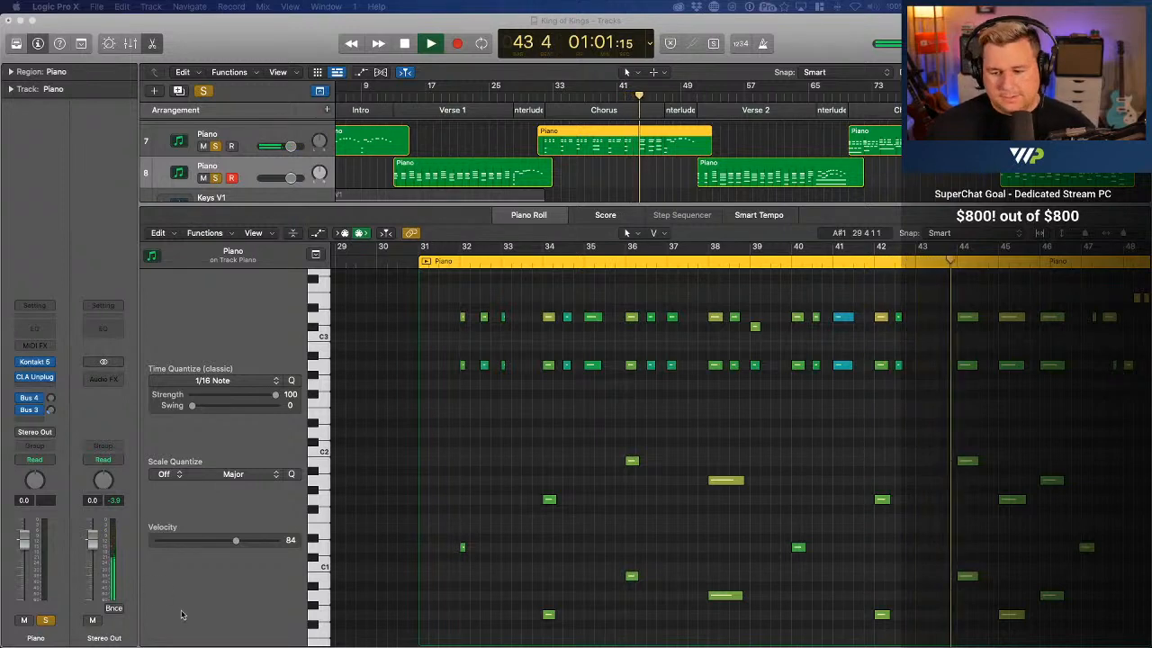
scroll(649, 410, right, 4)
scroll(646, 411, right, 1)
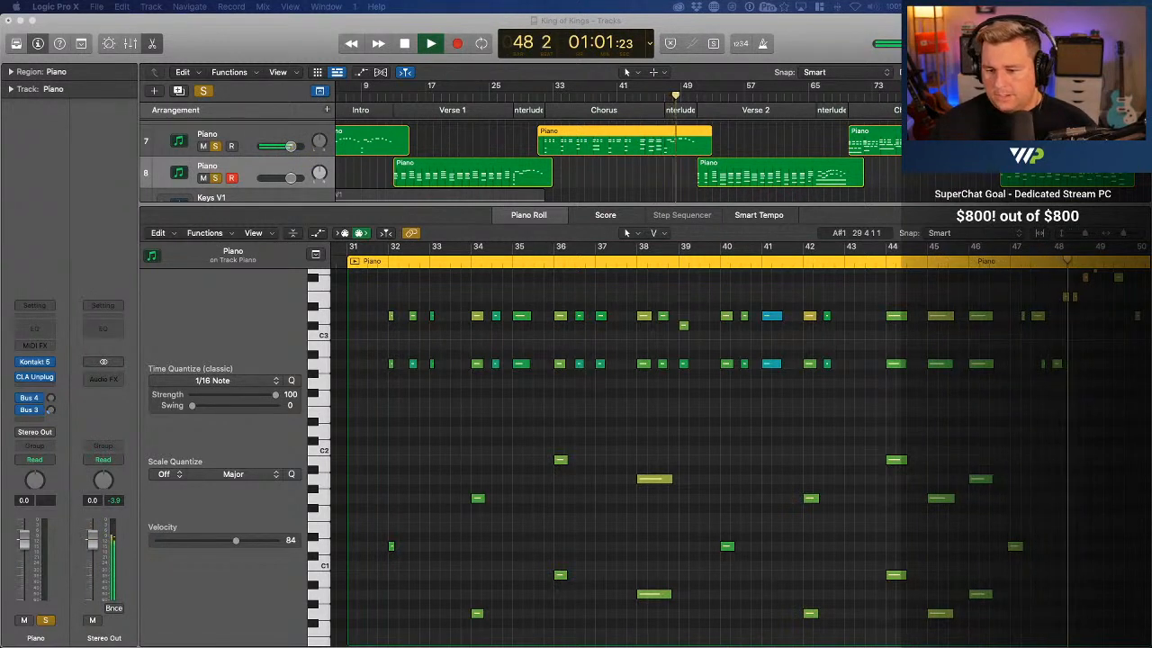
scroll(869, 309, right, 2)
scroll(869, 309, down, 2)
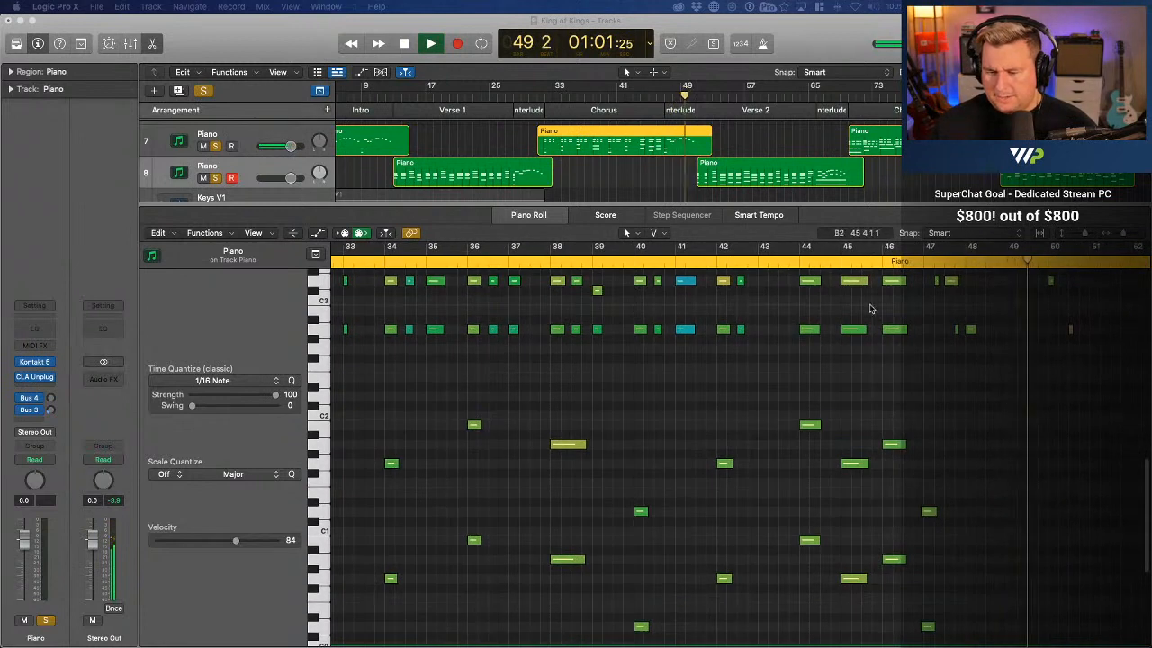
Play from bar 44 and shift the early D1 and D0 octave notes onto the start of bar 47
click(797, 261)
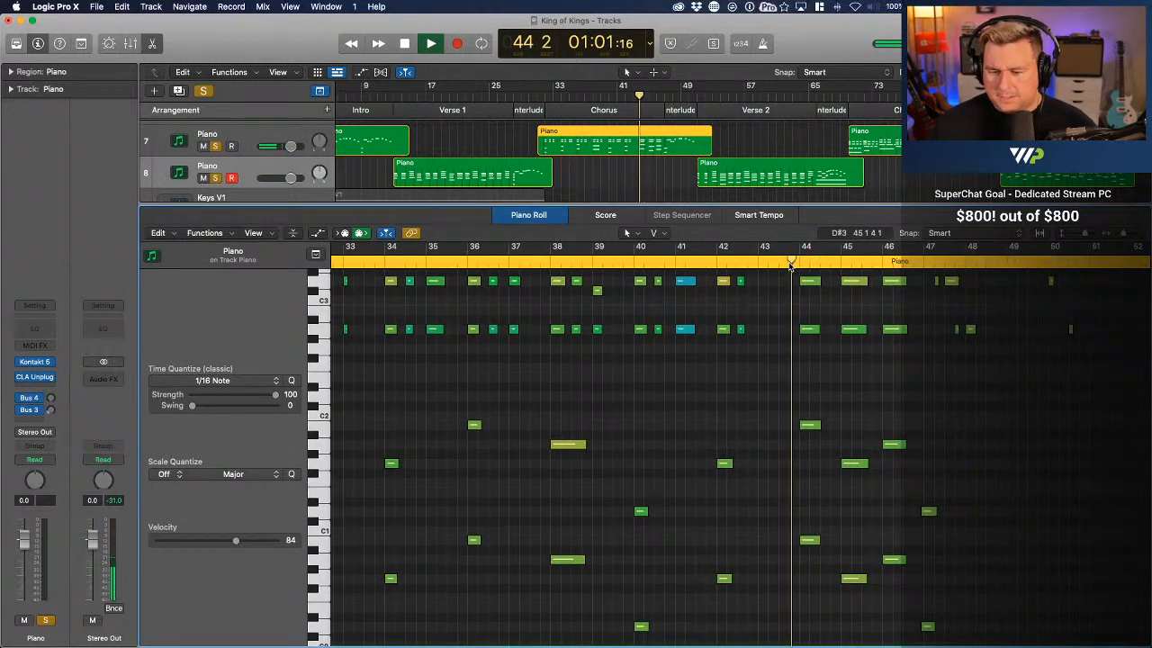
scroll(951, 429, right, 3)
scroll(951, 430, down, 2)
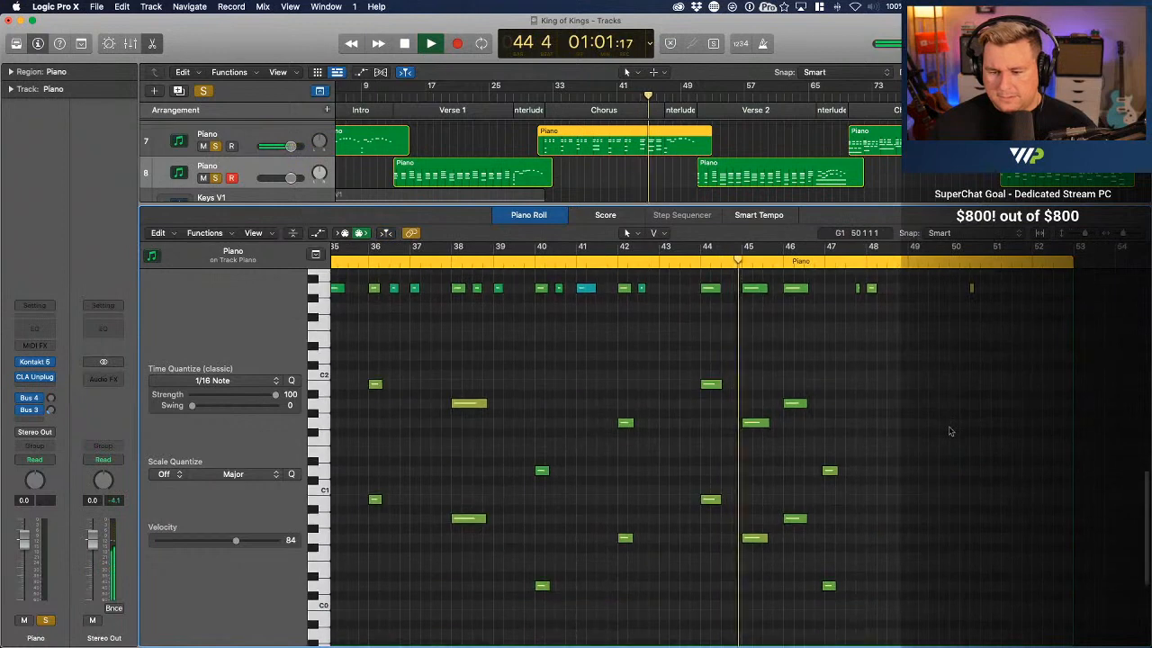
drag(847, 425, 837, 598)
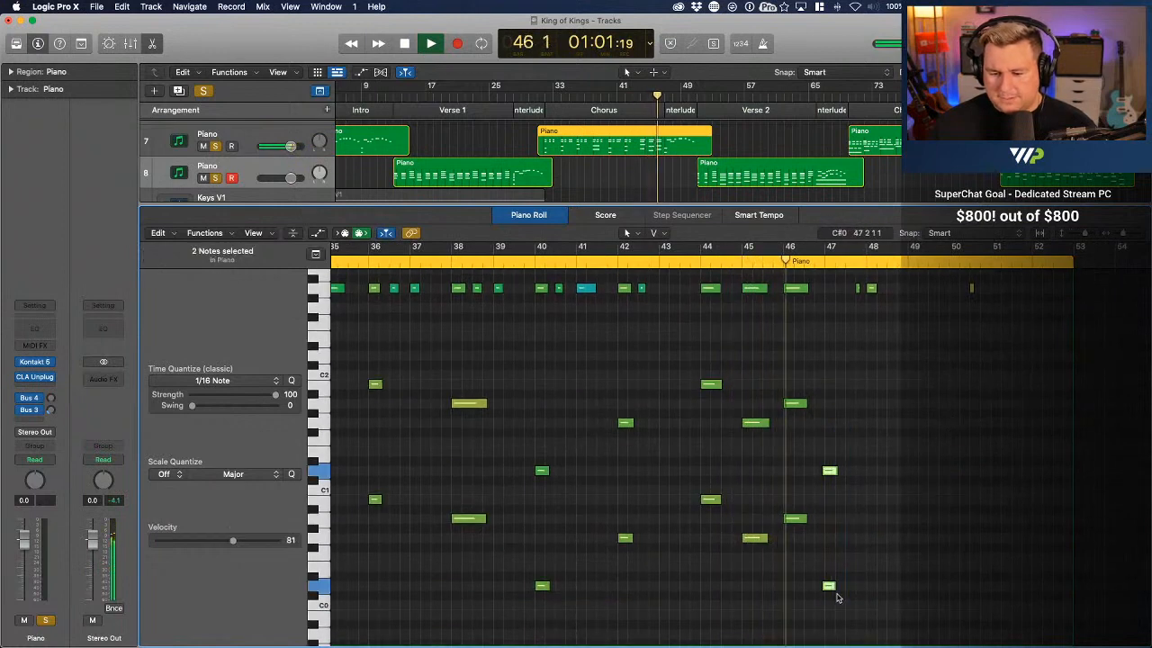
key(z)
scroll(837, 597, right, 8)
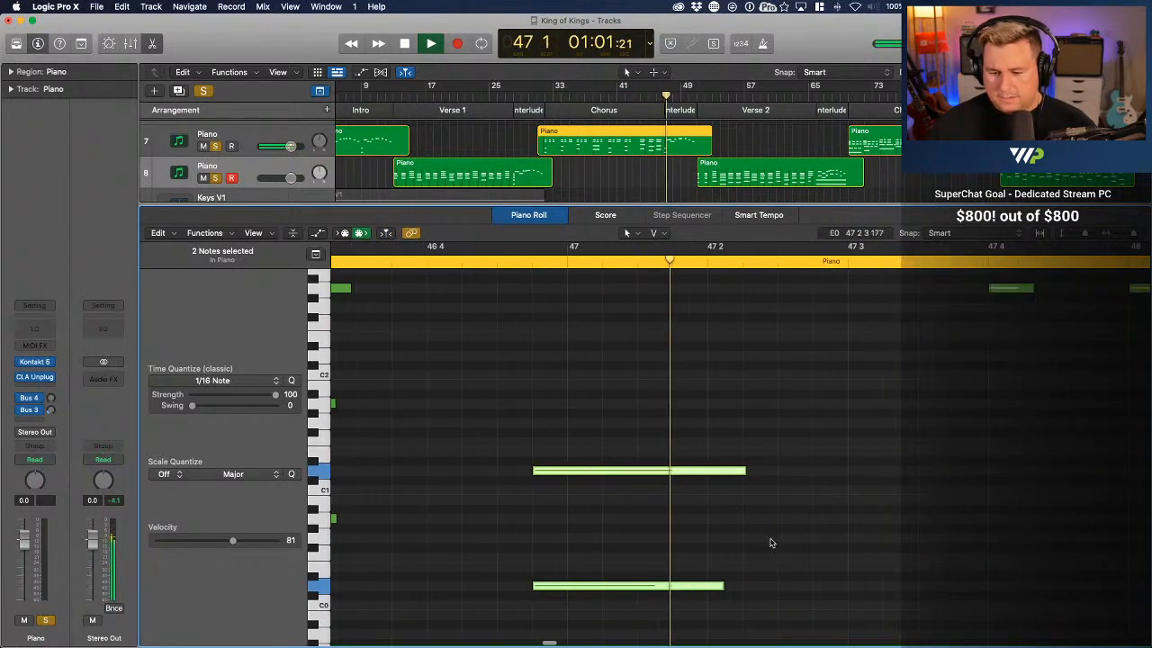
key(space)
drag(560, 473, 598, 475)
key(z)
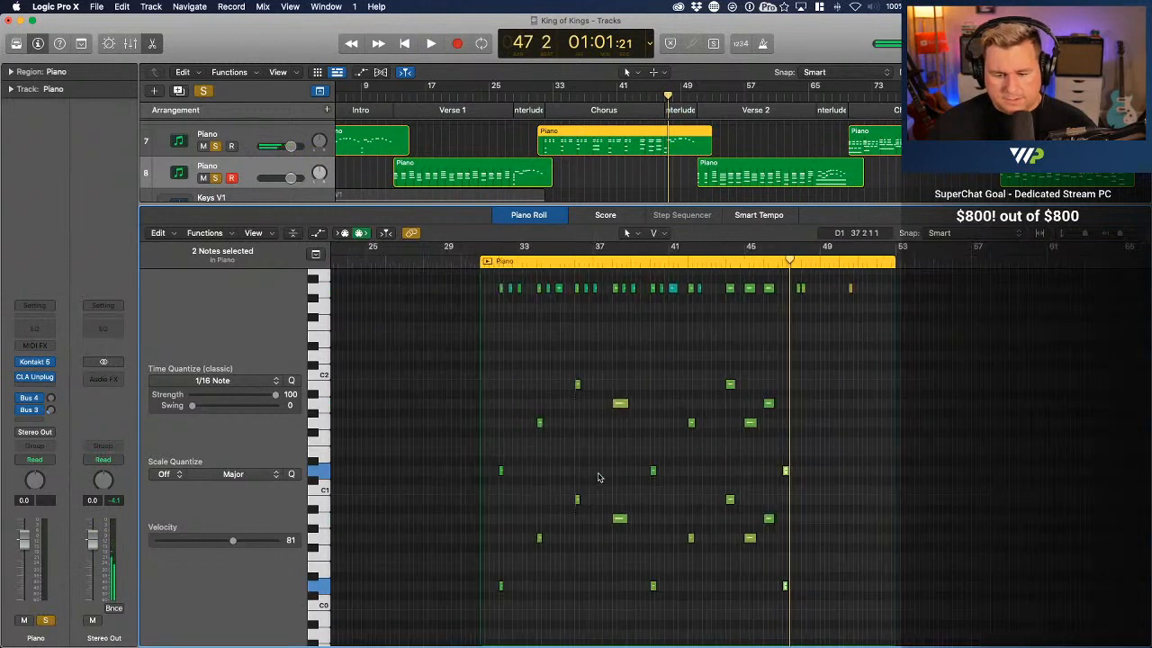
Play the end of the chorus from bar 45 into the interlude and check the octave's timing at bar 47
click(752, 260)
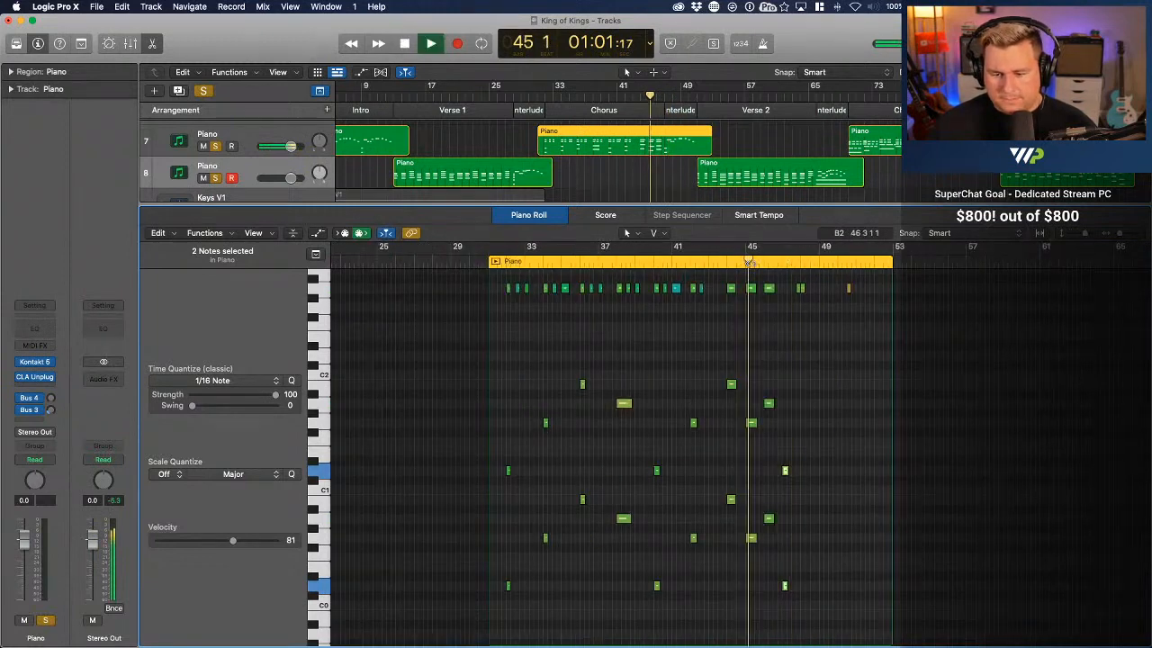
key(space)
key(z)
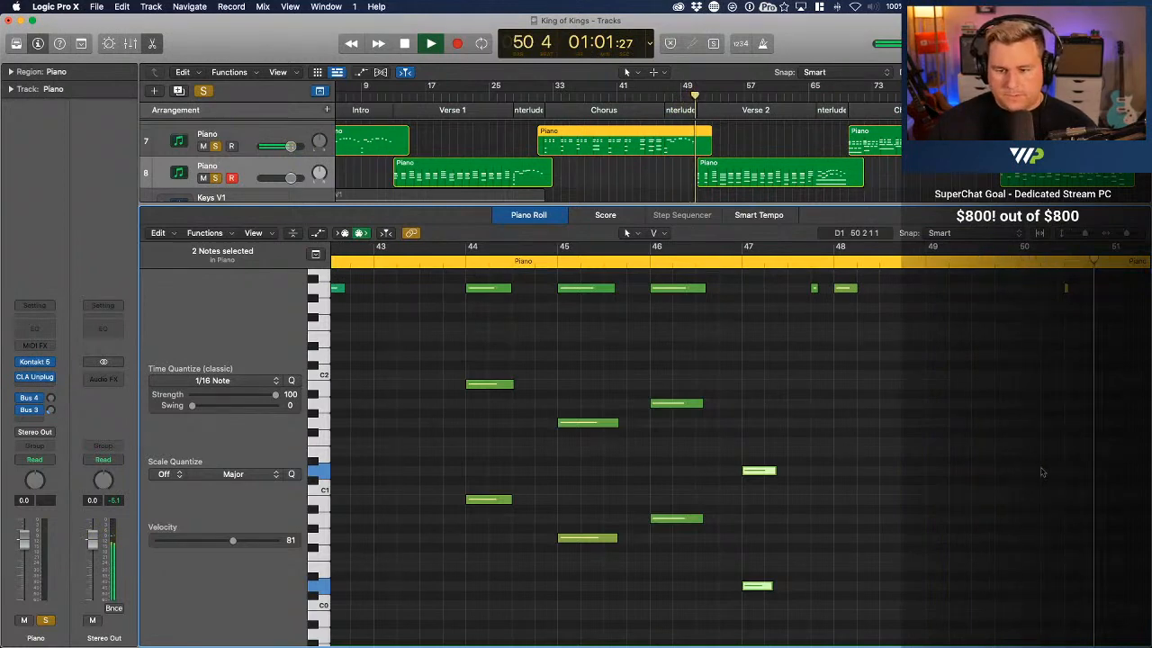
Open the Verse 2 piano region and quantize all its notes to 1/16, checking the result in playback
click(746, 185)
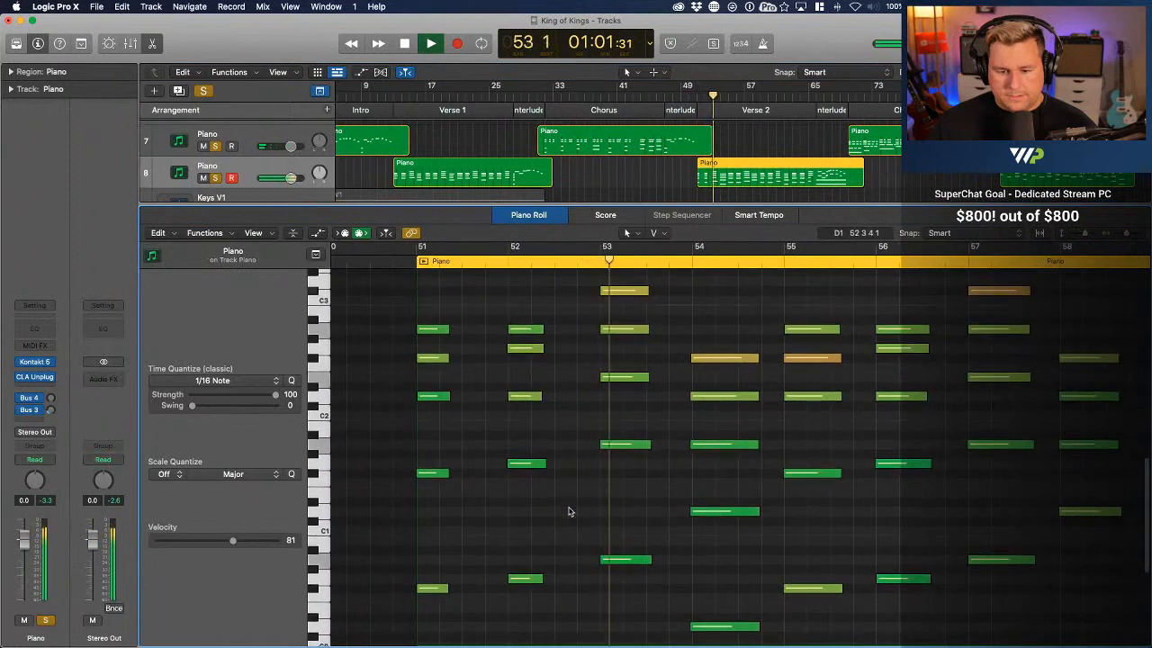
key(super+a)
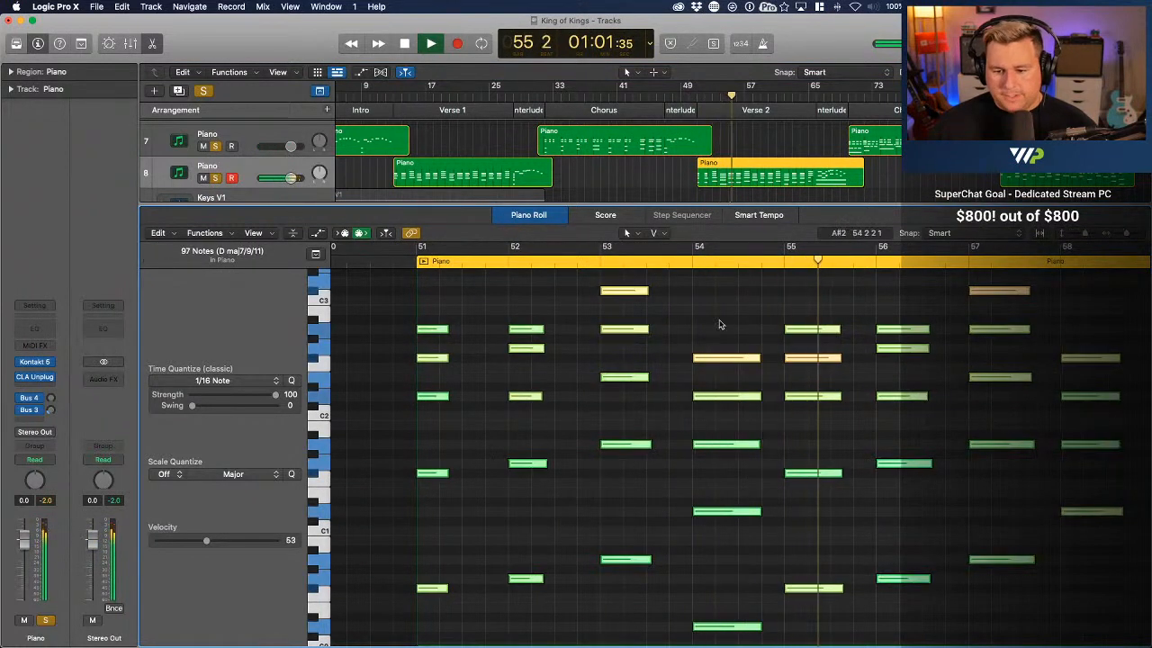
click(720, 320)
key(space)
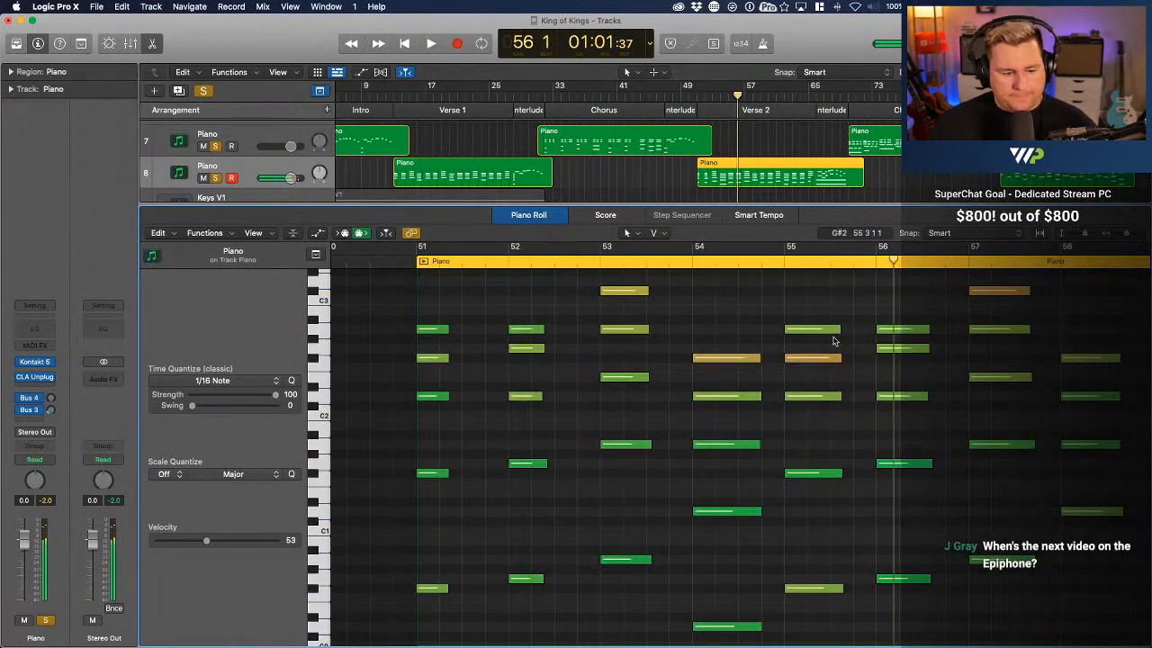
Lower the F#2 velocities at bars 54 and 55, and set C#3 and A2 at bar 53 to 86
click(827, 361)
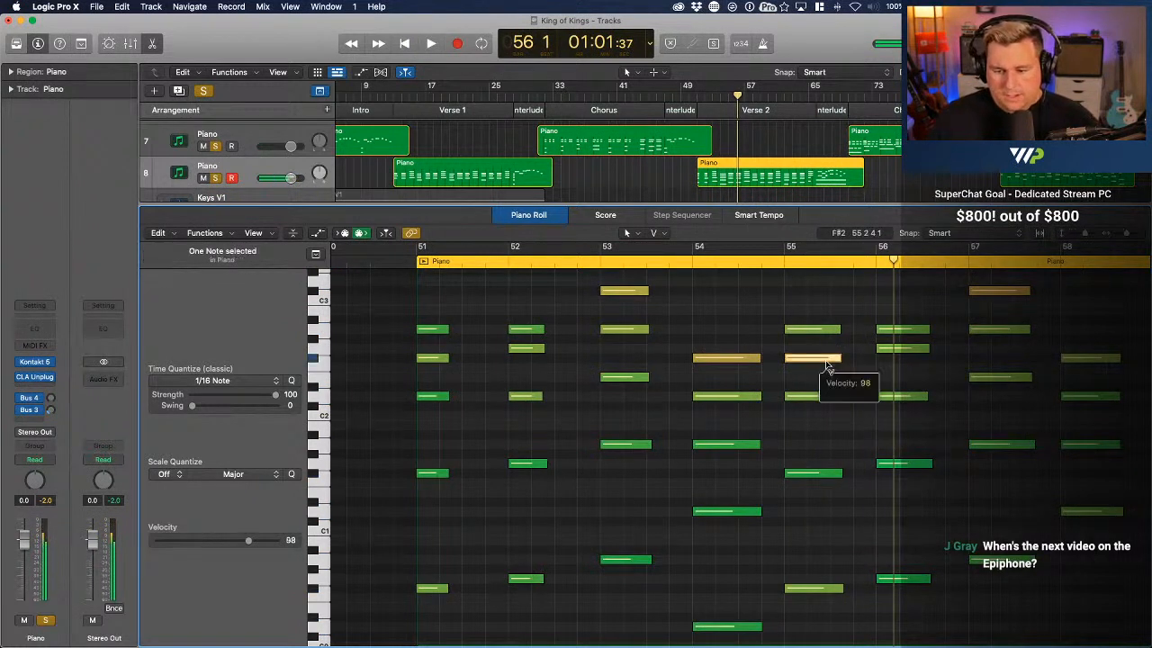
click(754, 363)
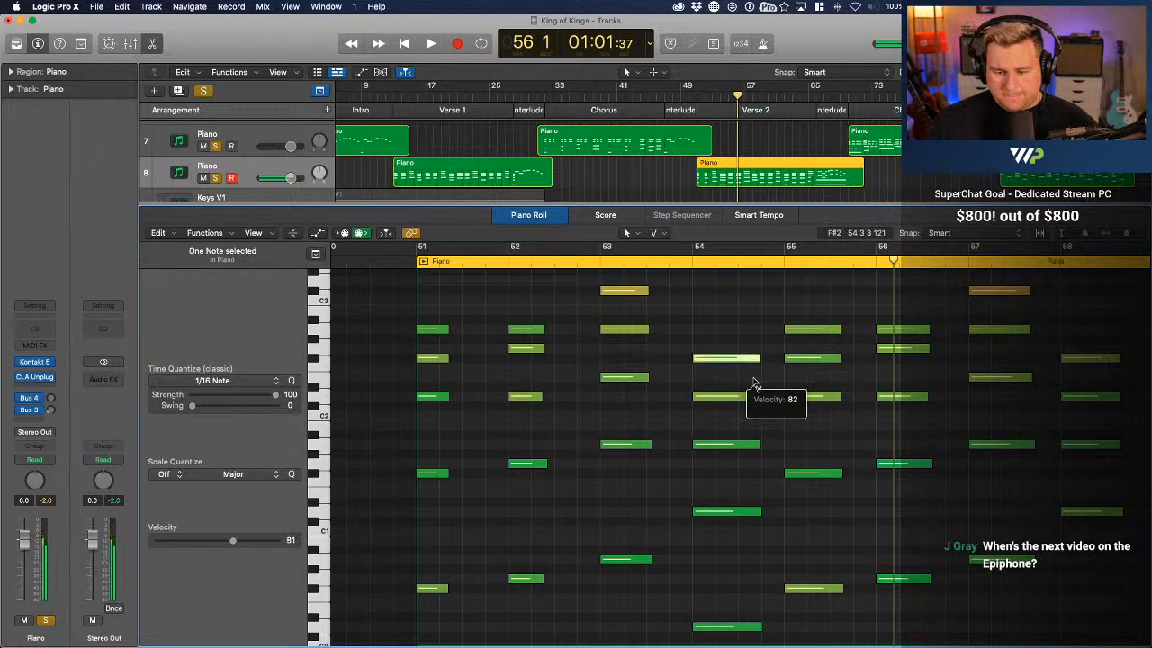
click(639, 292)
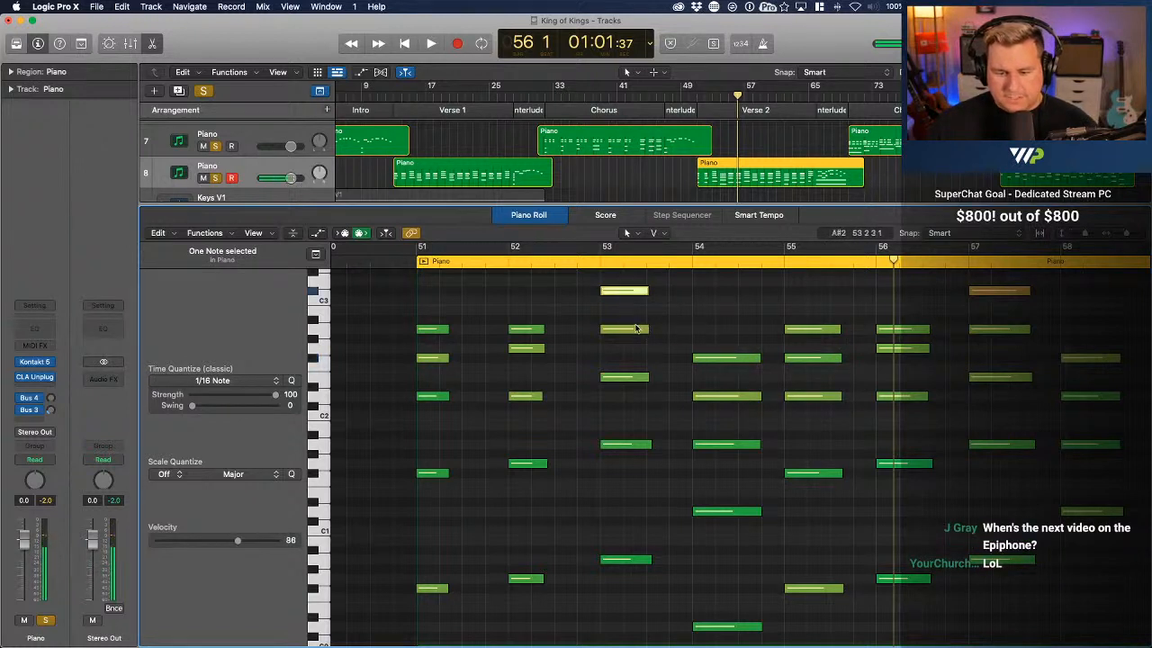
click(633, 330)
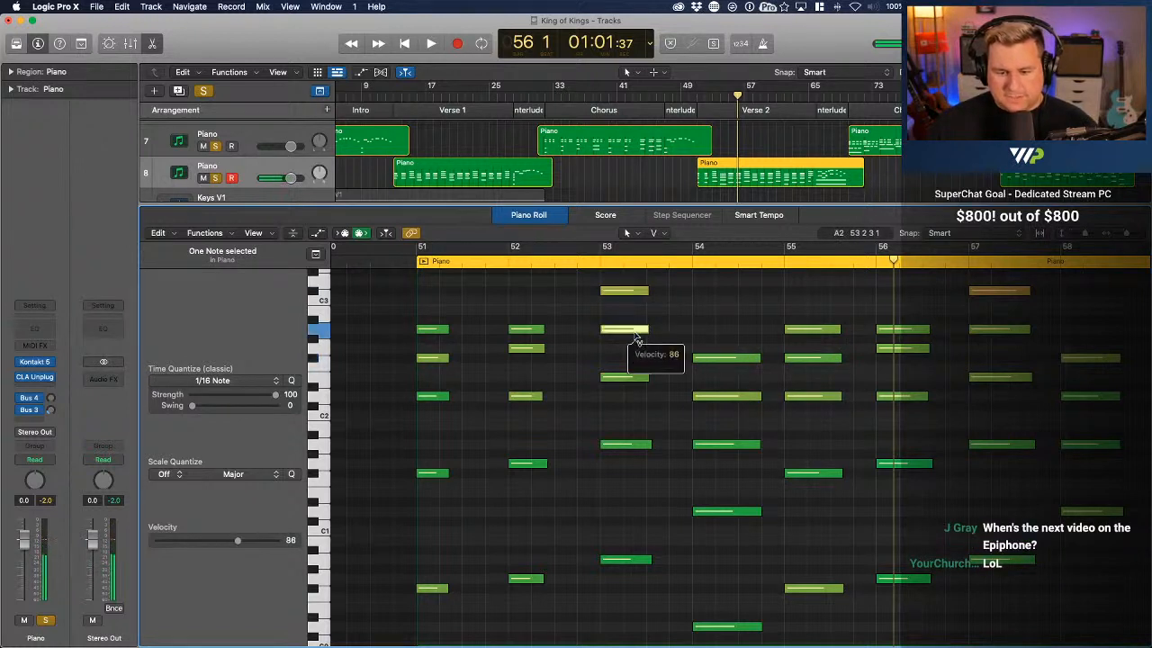
Set the velocities of C#3 and E2 at bar 57 to 82 and 81, and F#2 at bar 58 to 82
click(1009, 292)
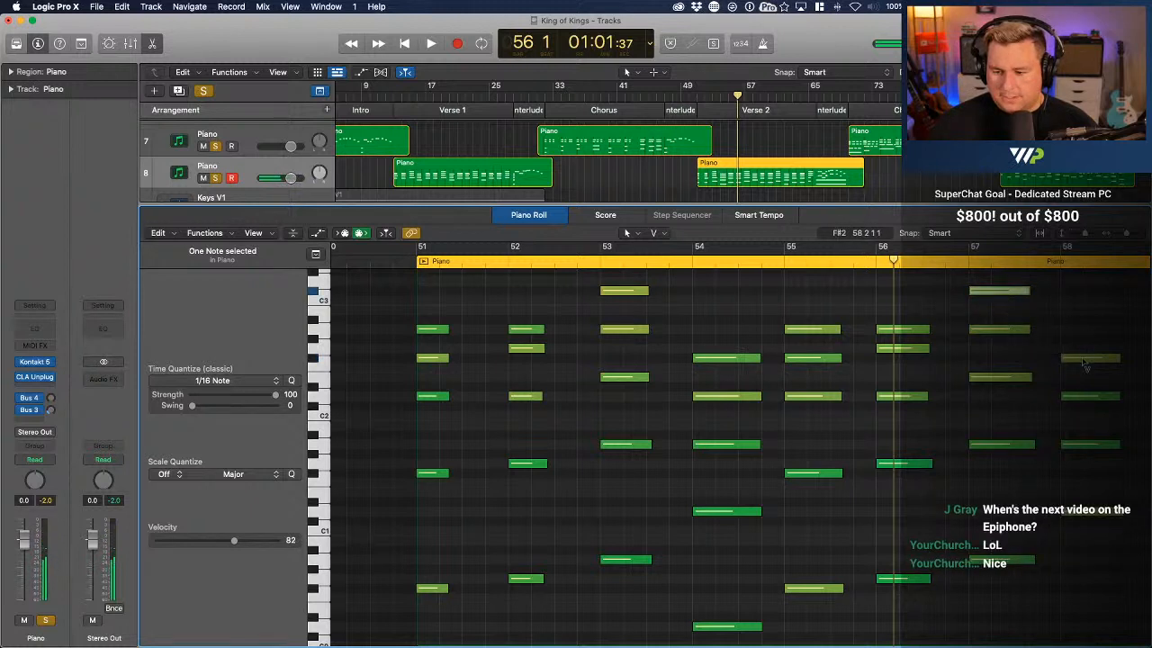
click(1084, 360)
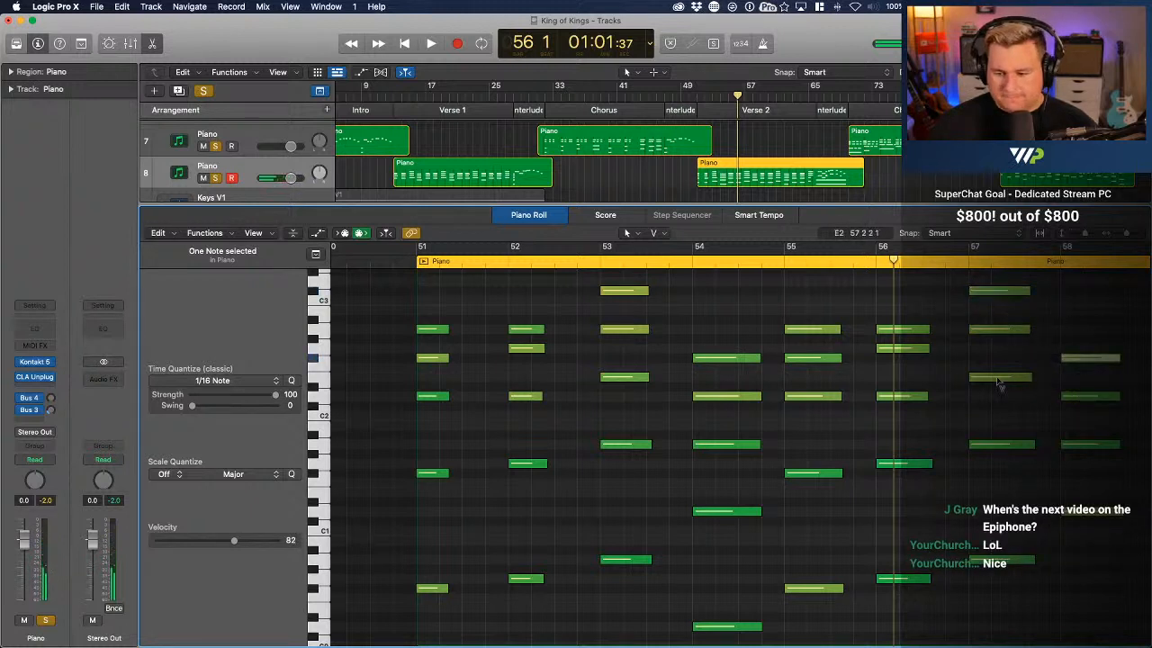
click(997, 382)
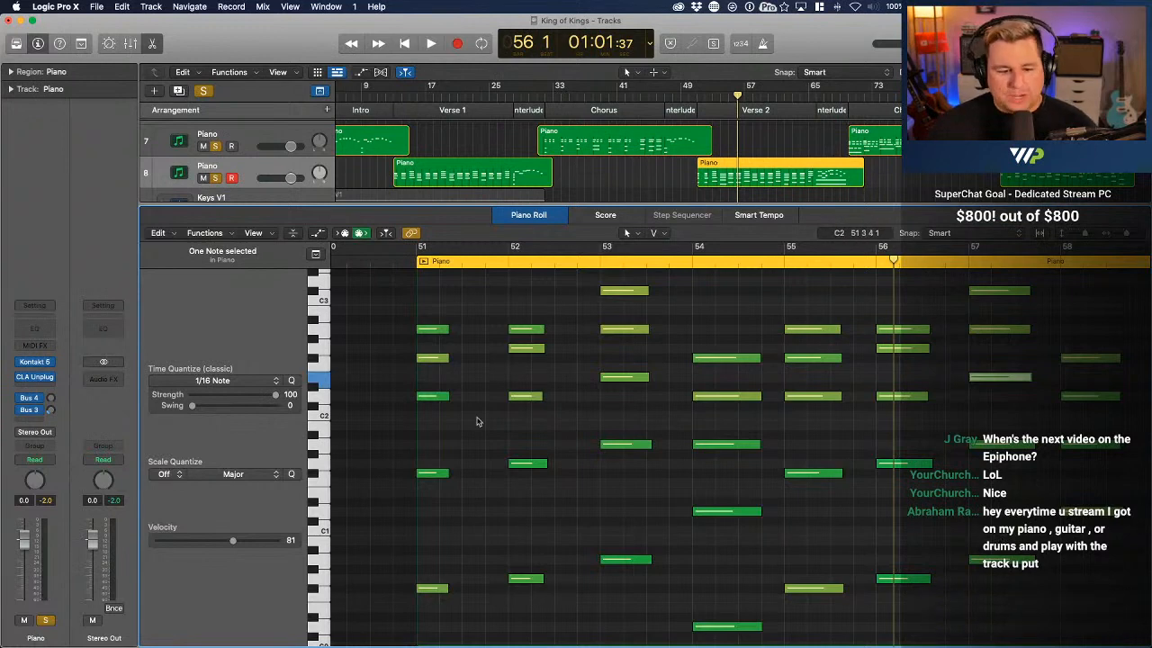
Set F#0 at bar 59 to velocity 86 and C#3 at bar 61 to 84, and lower F#2 at bar 63
scroll(476, 421, right, 5)
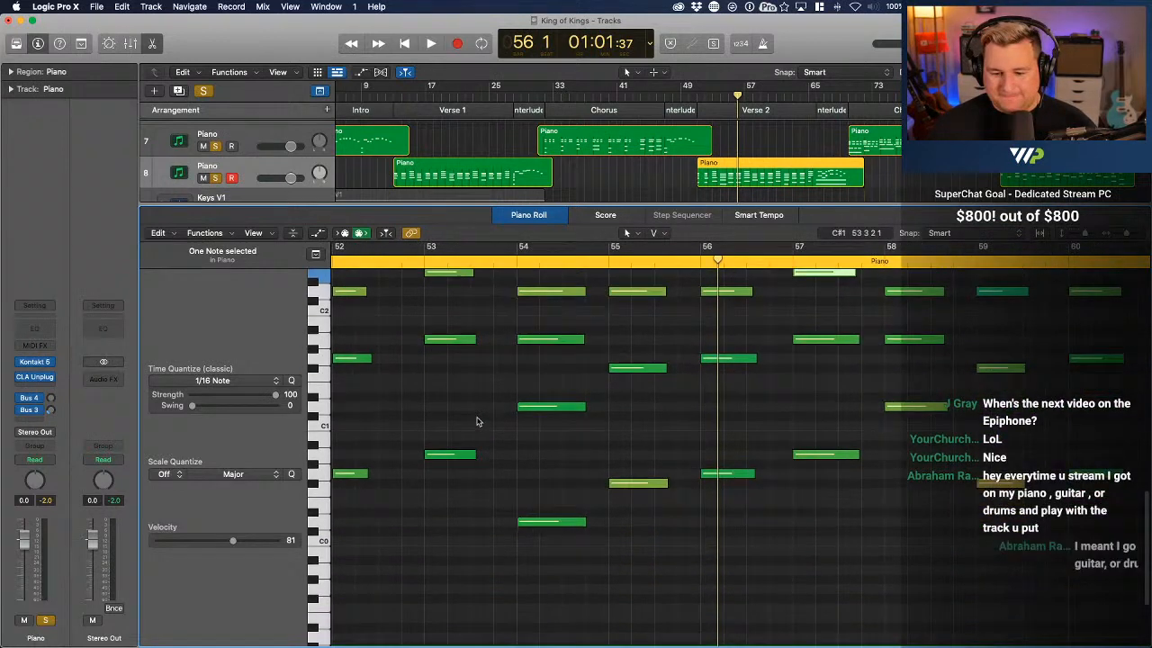
scroll(351, 402, right, 5)
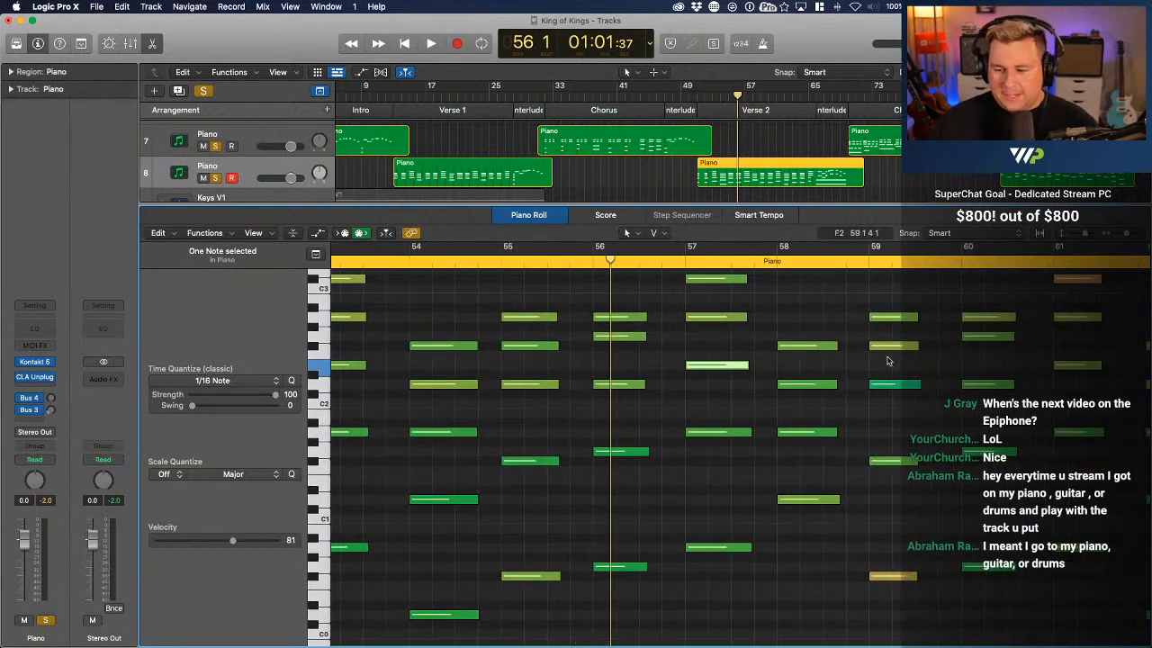
scroll(887, 360, right, 5)
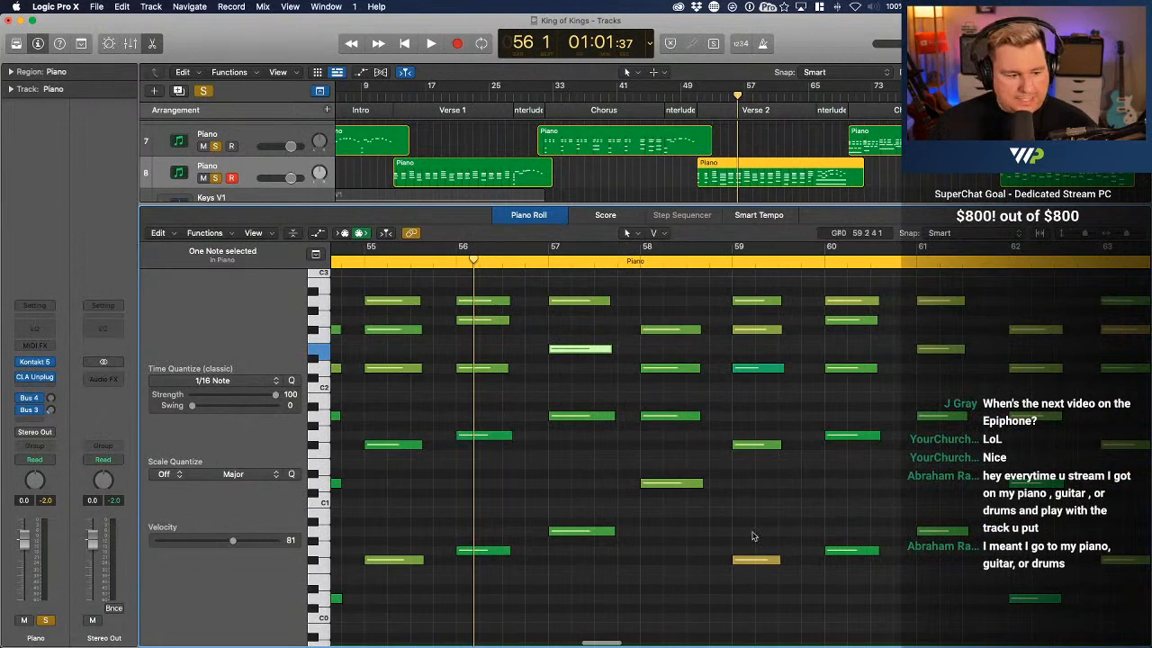
click(769, 567)
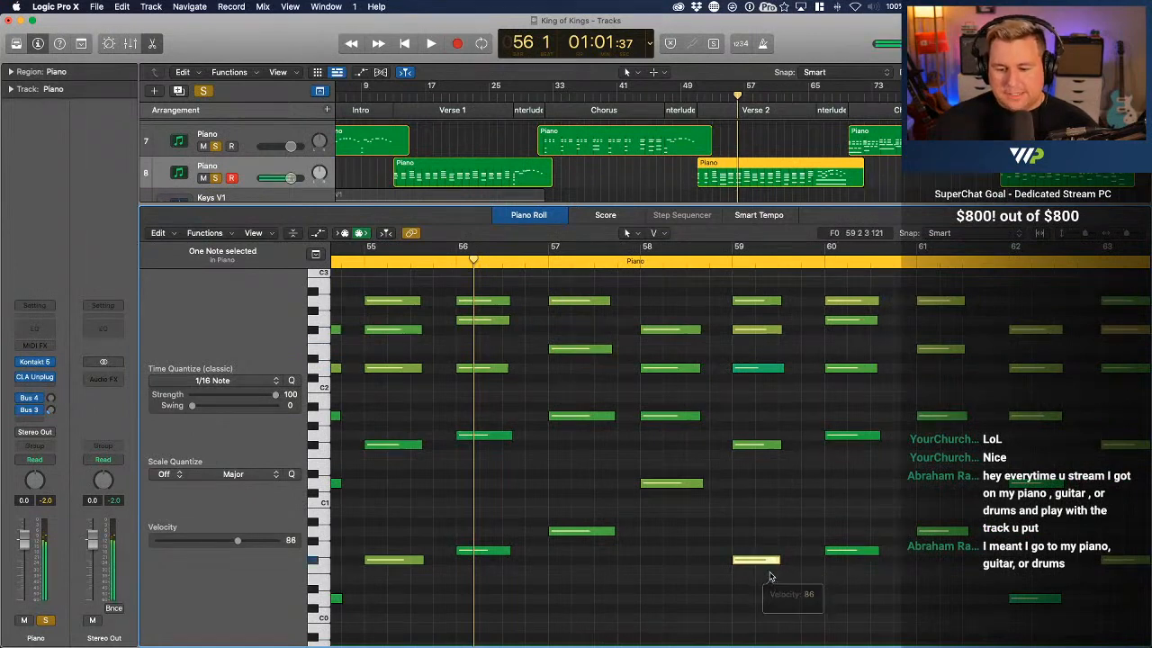
scroll(771, 575, right, 4)
scroll(771, 576, up, 4)
click(876, 336)
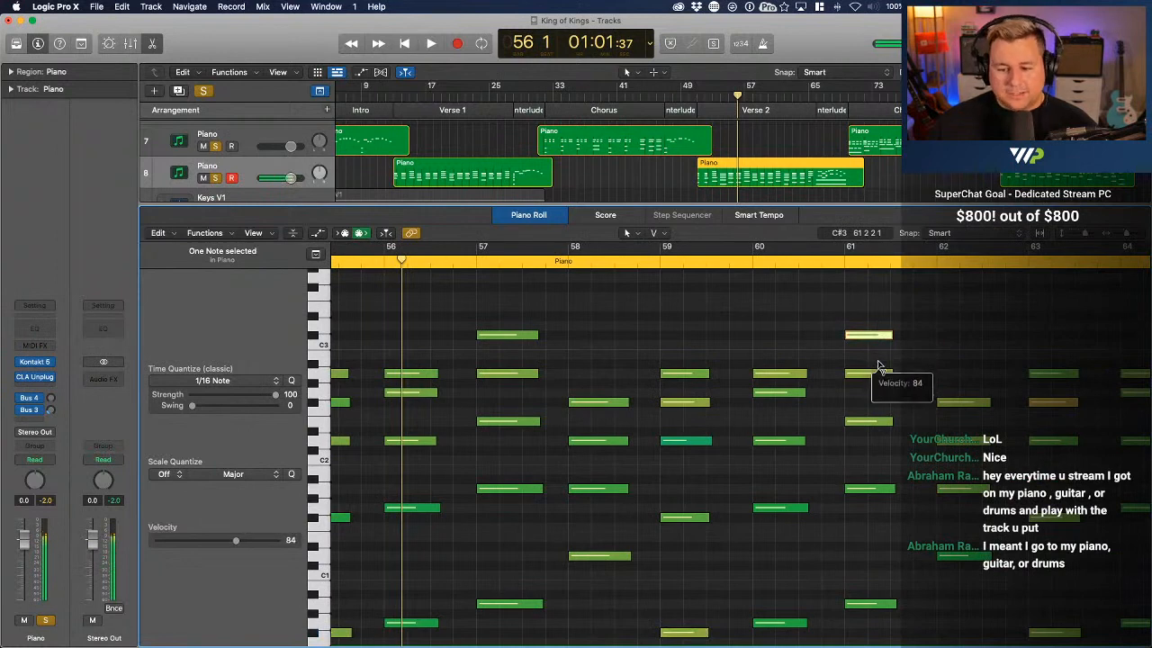
scroll(891, 378, right, 5)
click(960, 402)
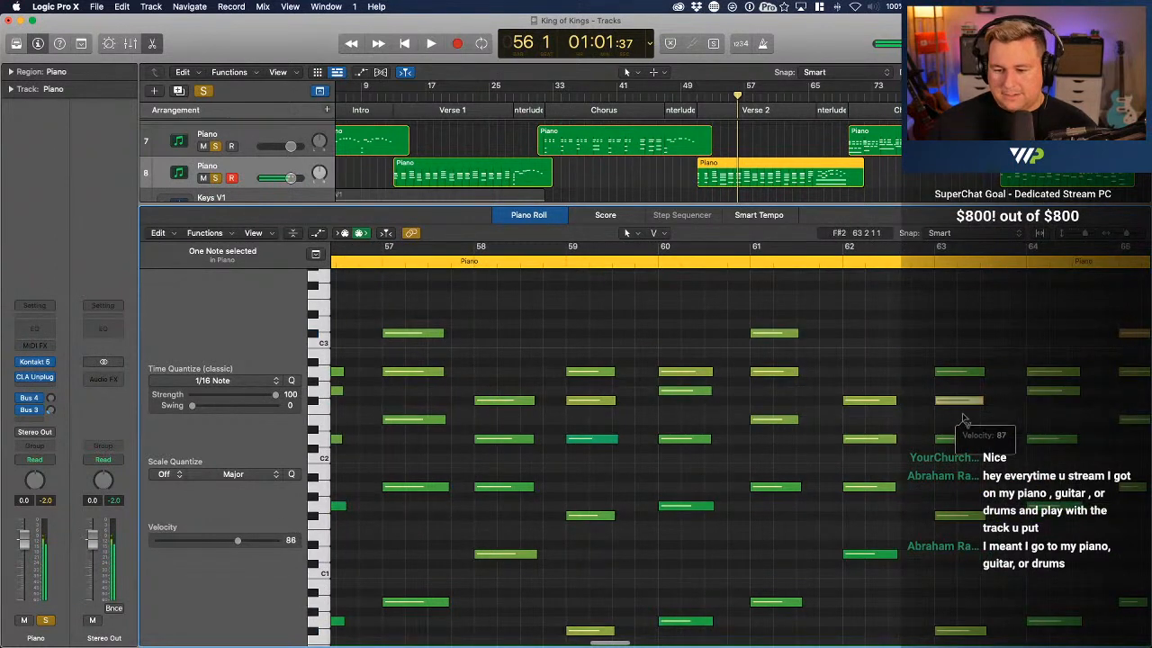
Set the velocity of C#3 at bar 65 to 87 and the long D1 bass note at bar 66 to 89
scroll(963, 424, right, 12)
click(900, 333)
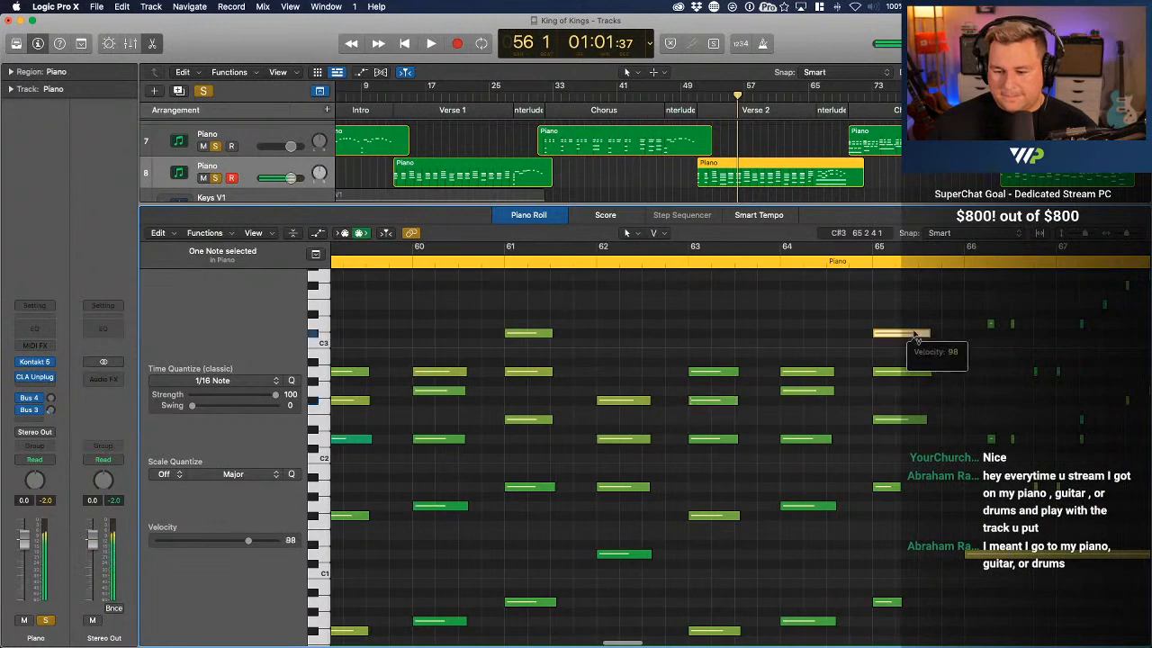
drag(921, 362, 918, 345)
scroll(763, 562, right, 12)
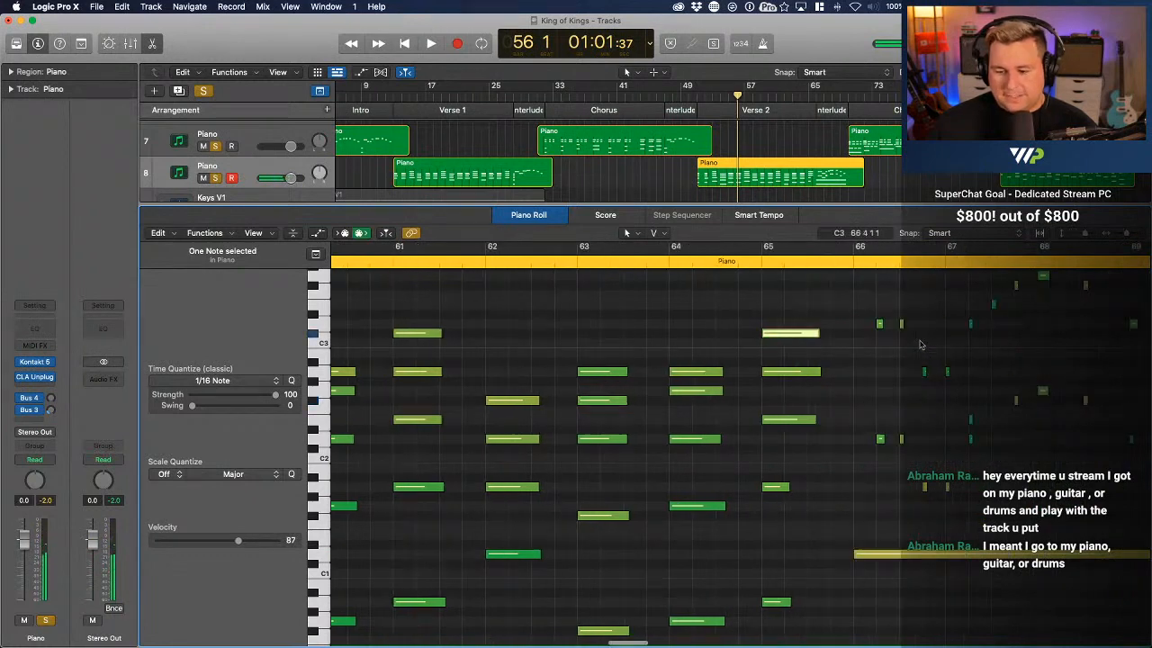
click(757, 555)
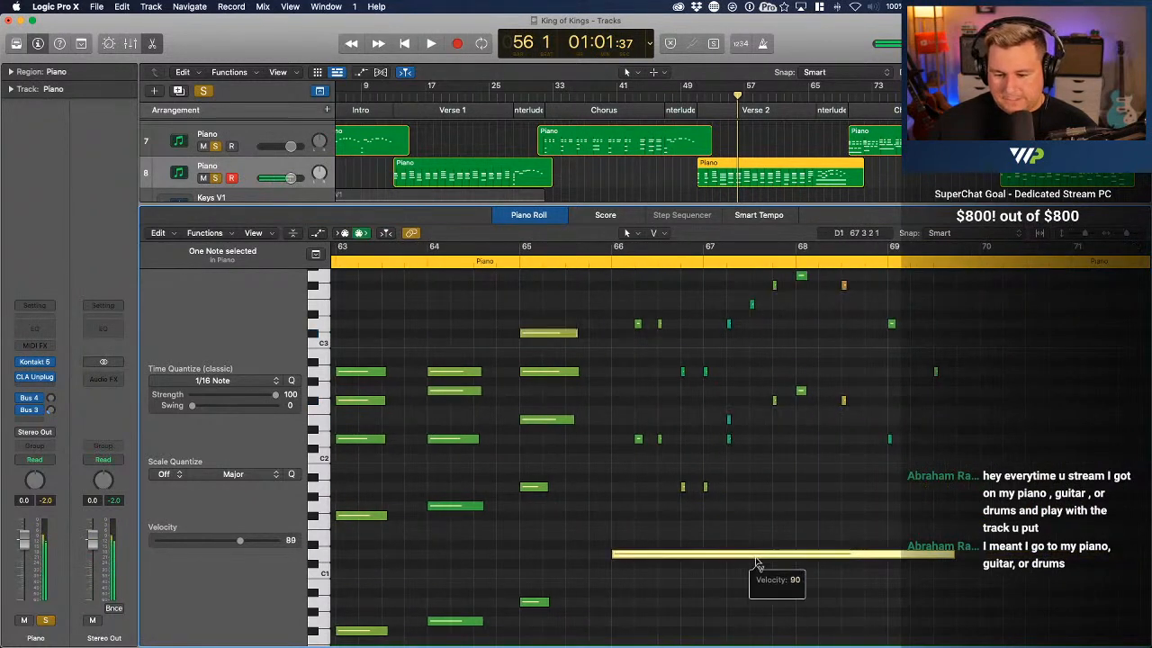
Play back Verse 2 from bar 51 up to the start of bar 66
scroll(757, 564, left, 20)
click(696, 96)
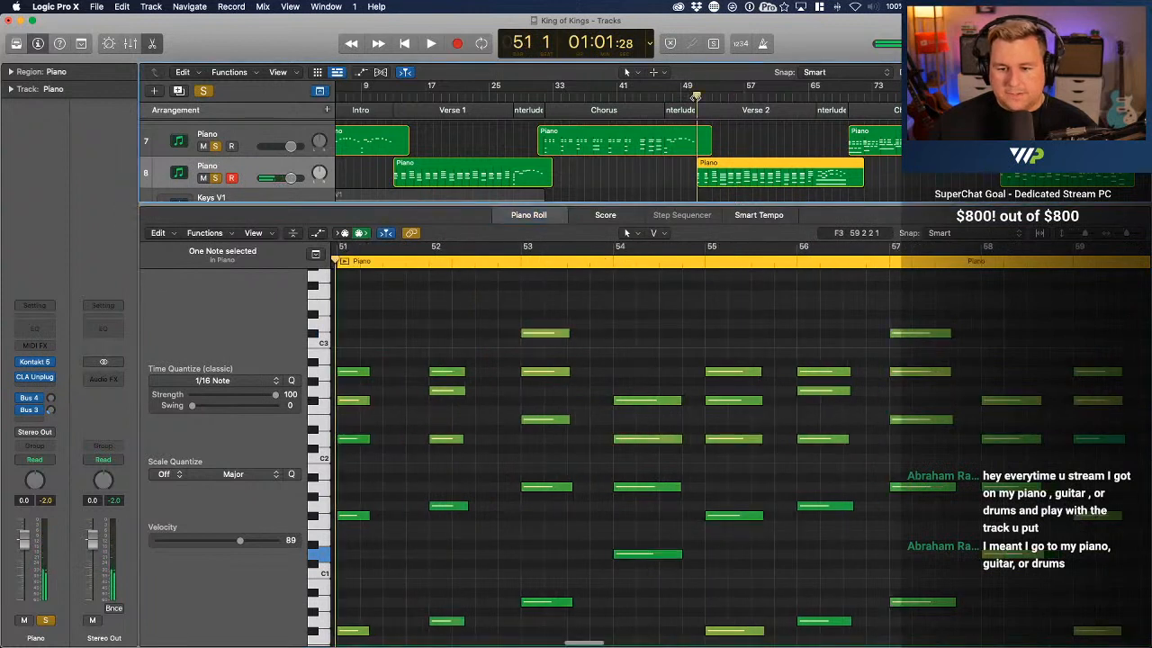
key(space)
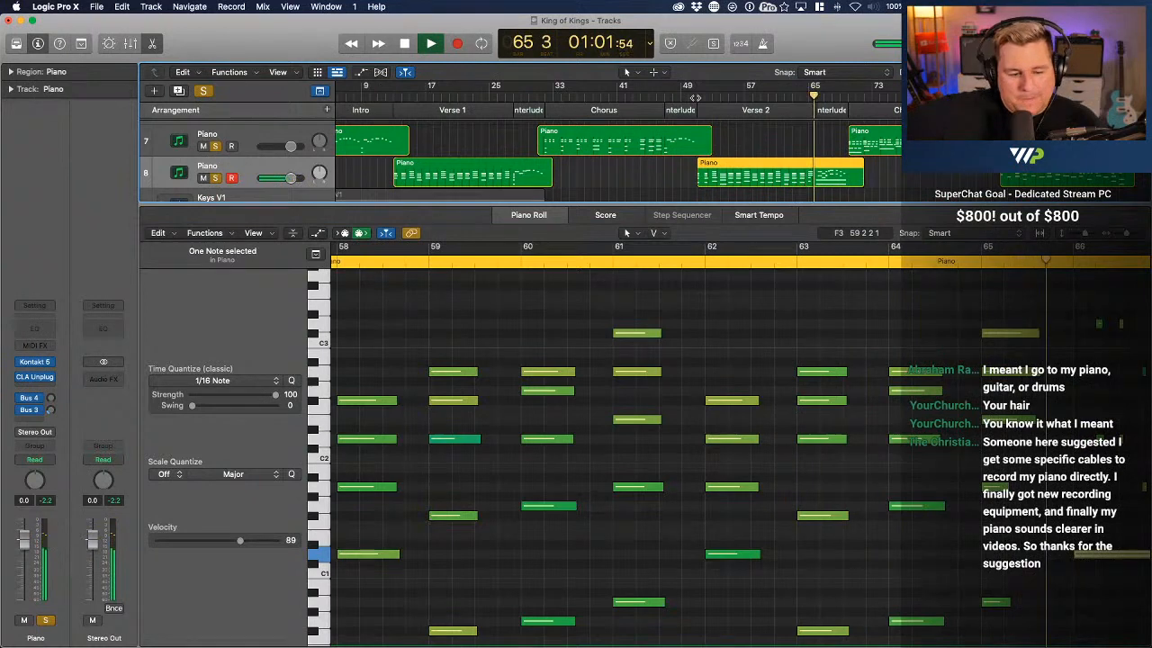
key(space)
scroll(603, 403, left, 3)
scroll(602, 403, down, 1)
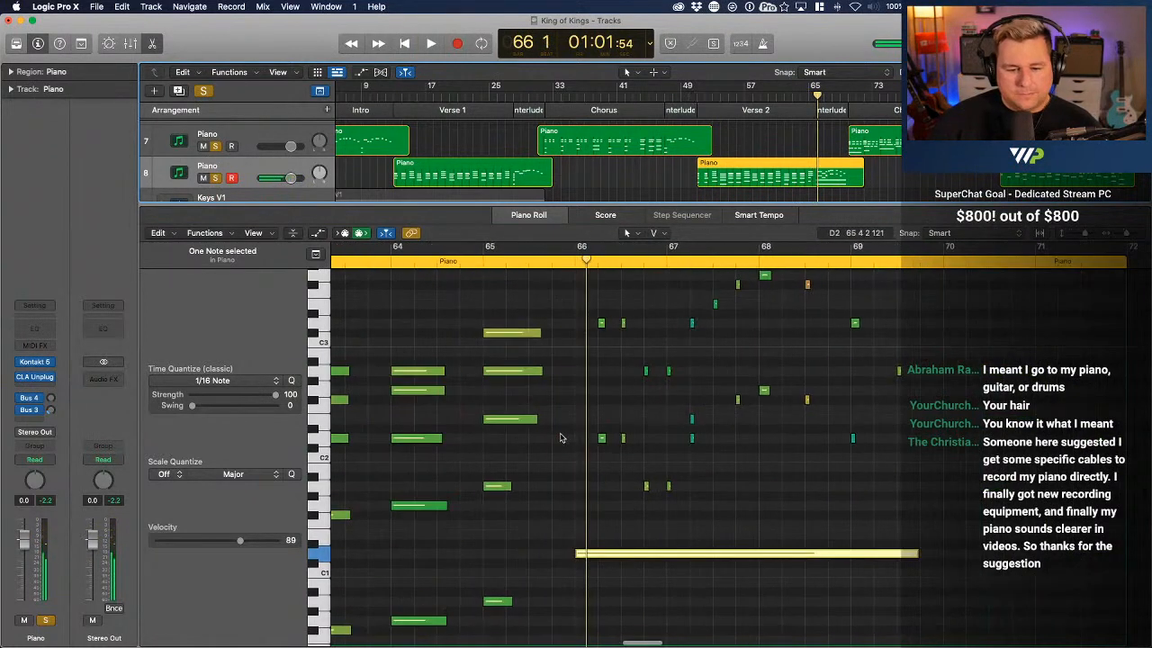
Lengthen the A1 and A0 notes at bar 65 to about the length of the chord above, and audition from bar 65
click(467, 254)
key(space)
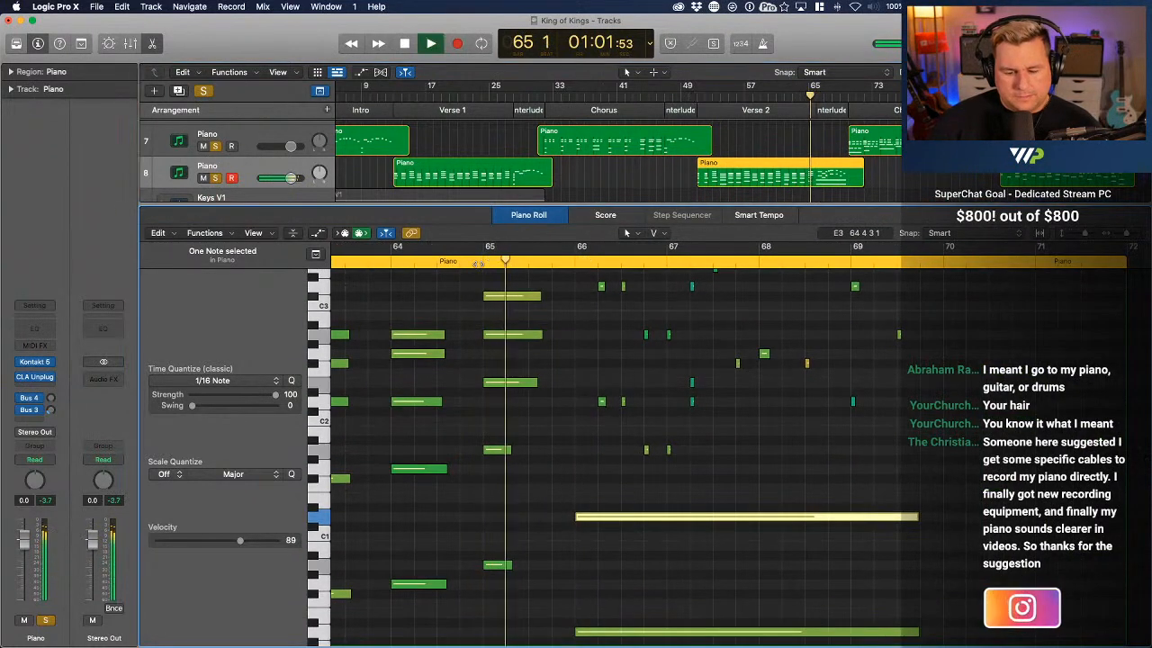
drag(518, 594, 518, 499)
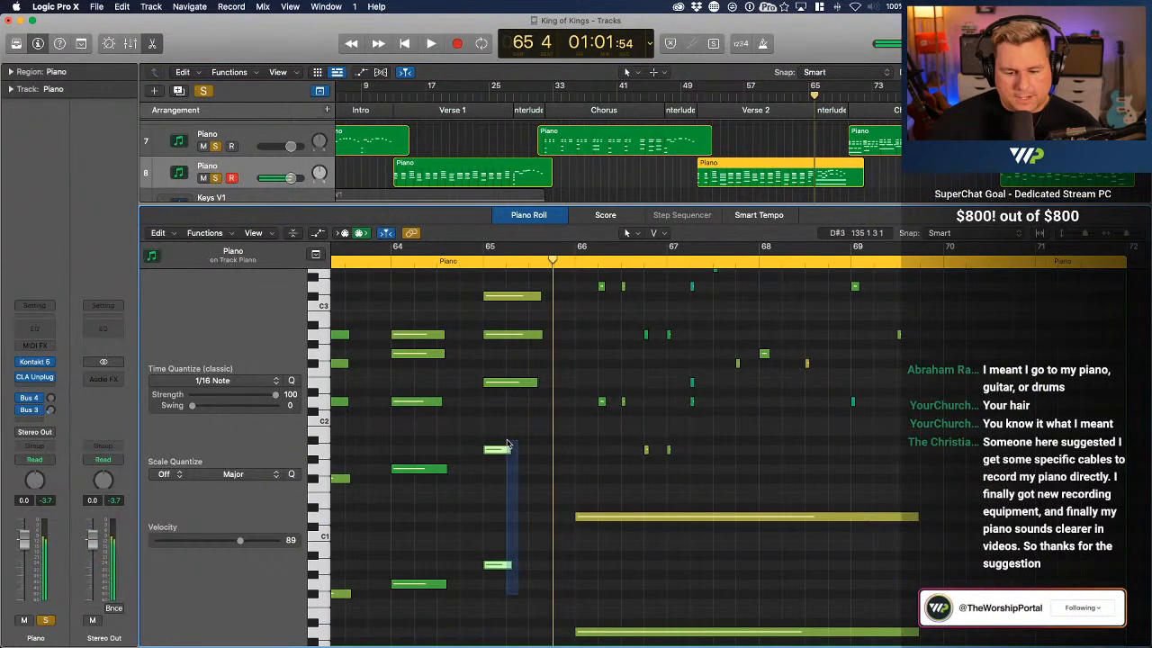
drag(506, 442, 534, 454)
click(474, 261)
key(space)
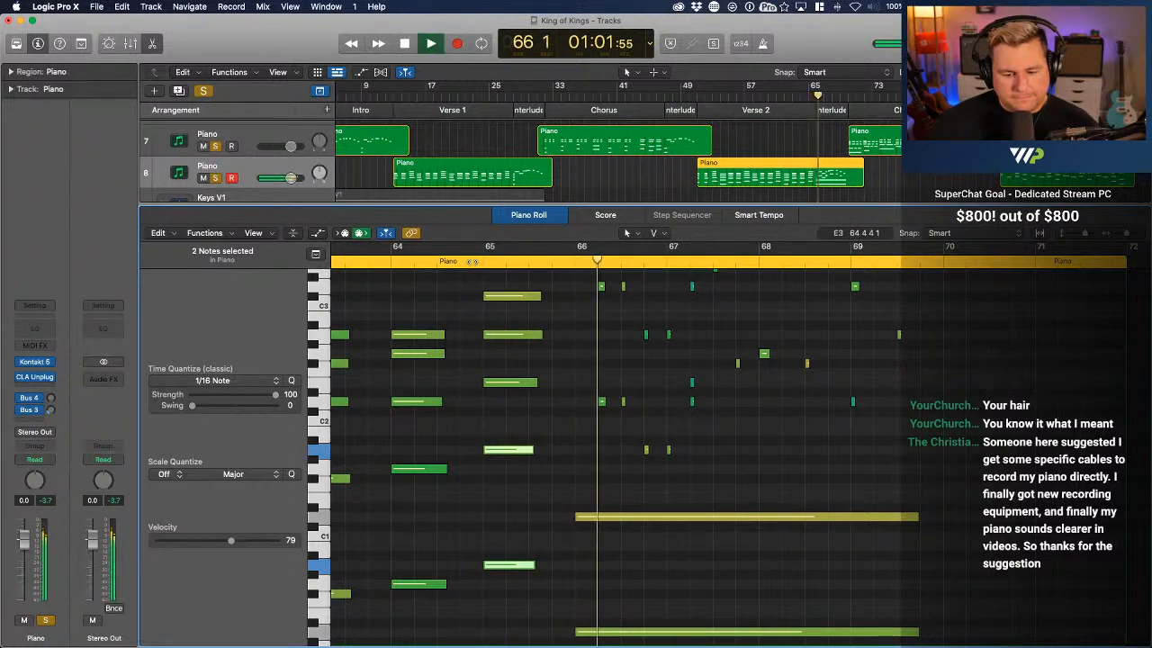
Set the long D1 bass note at bar 66 to velocity 83 and play the interlude from bar 66
click(772, 516)
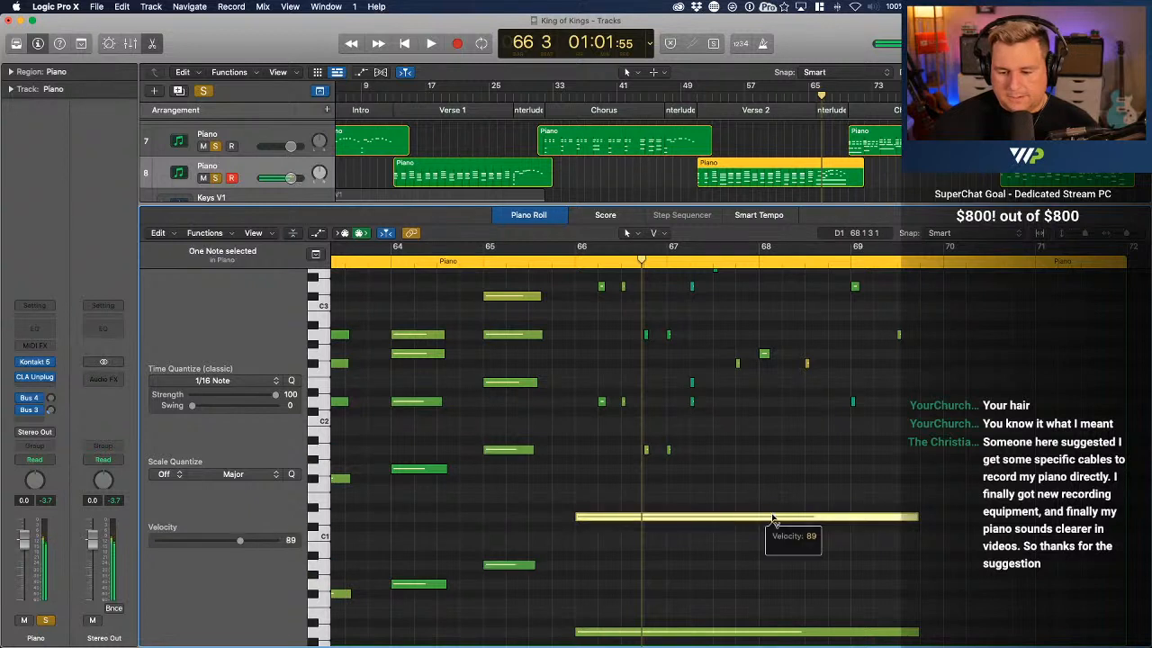
click(769, 485)
scroll(769, 485, up, 3)
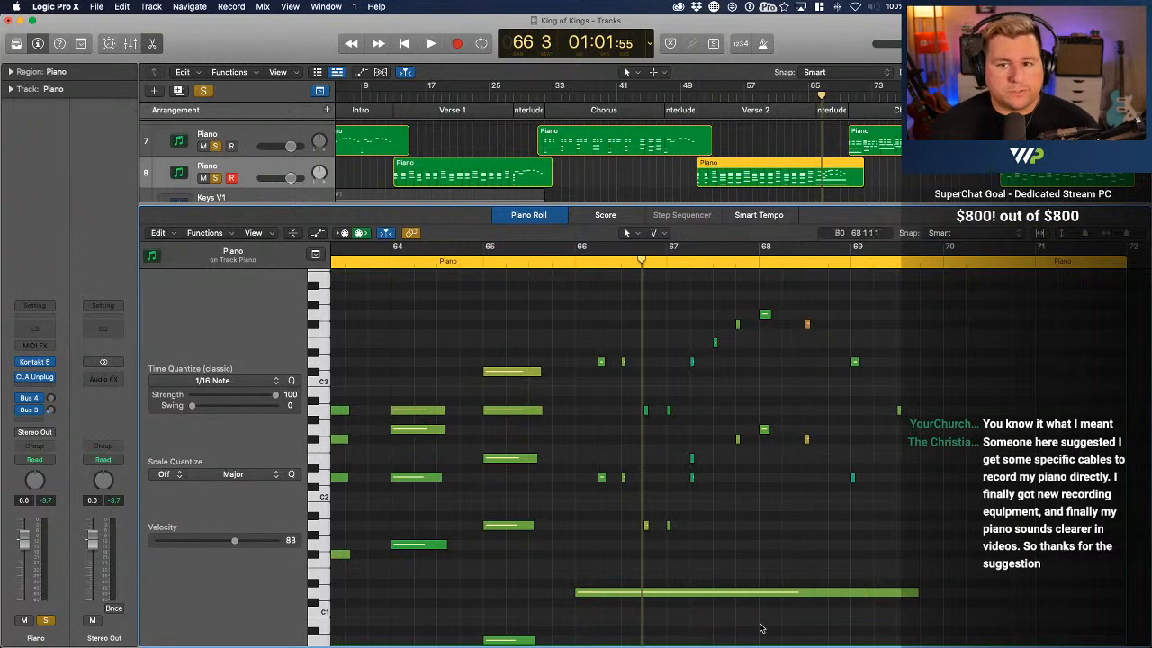
click(568, 253)
key(space)
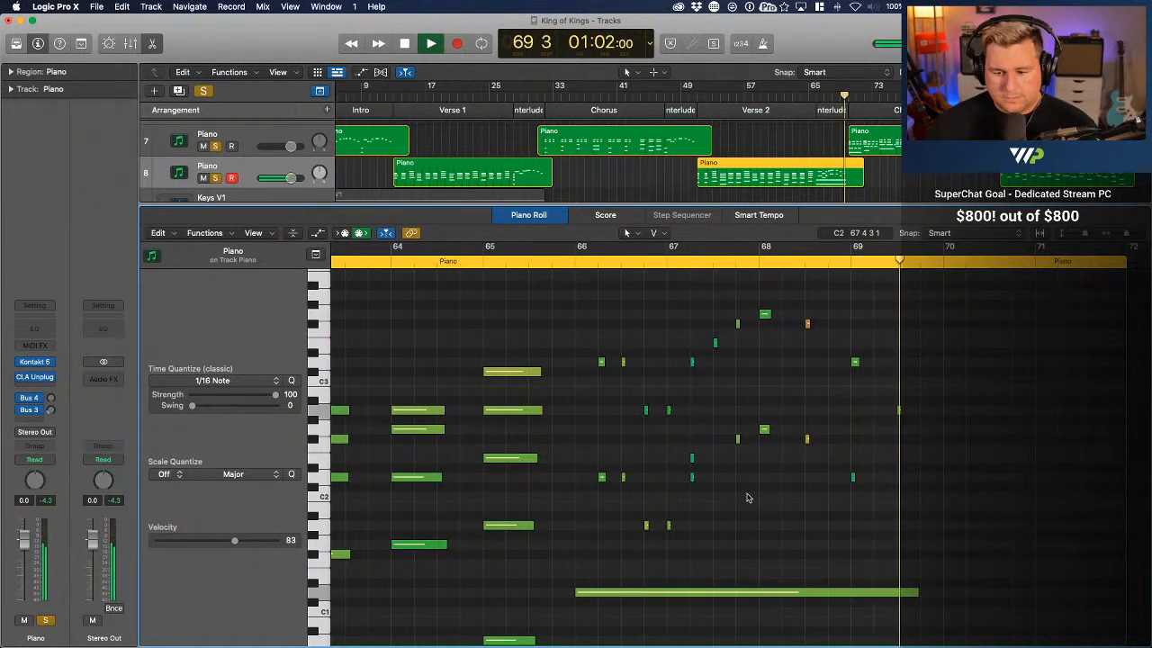
key(space)
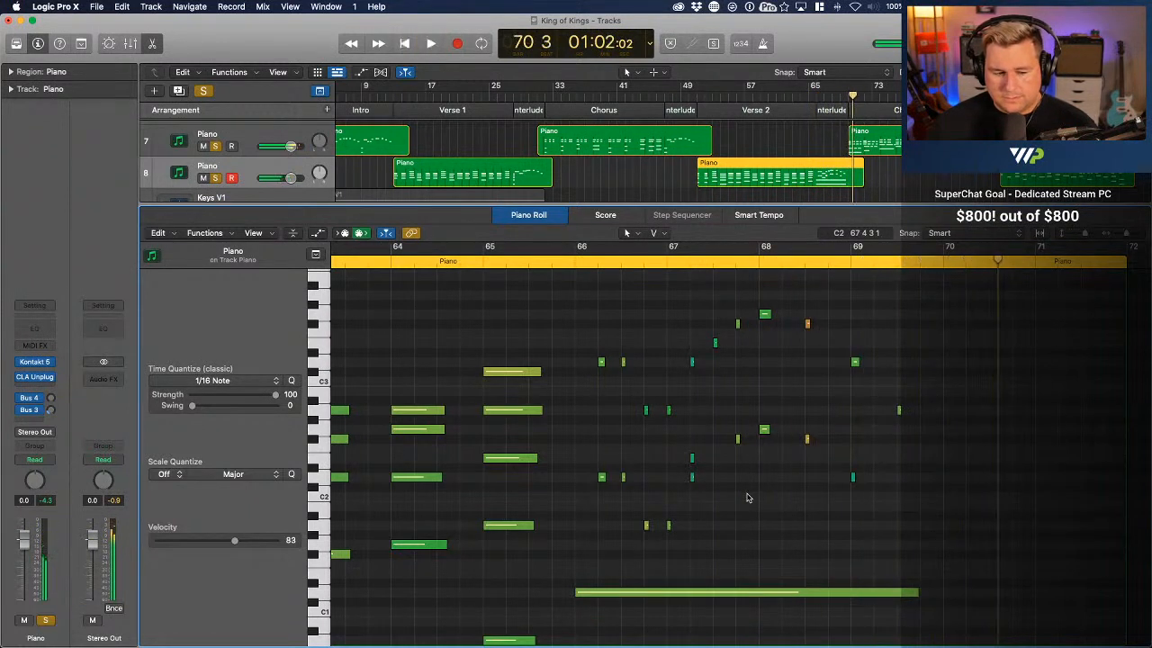
Delete the lower-octave melody notes in bars 66 to 69, keeping the upper melody and the long bass note
click(624, 477)
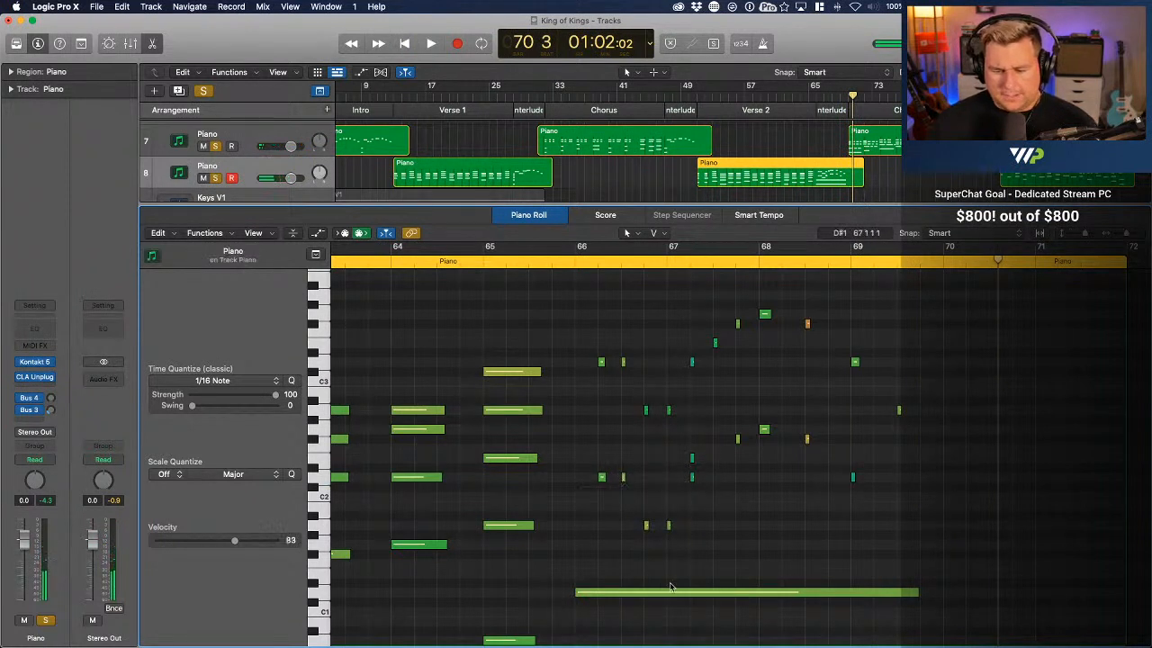
click(692, 460)
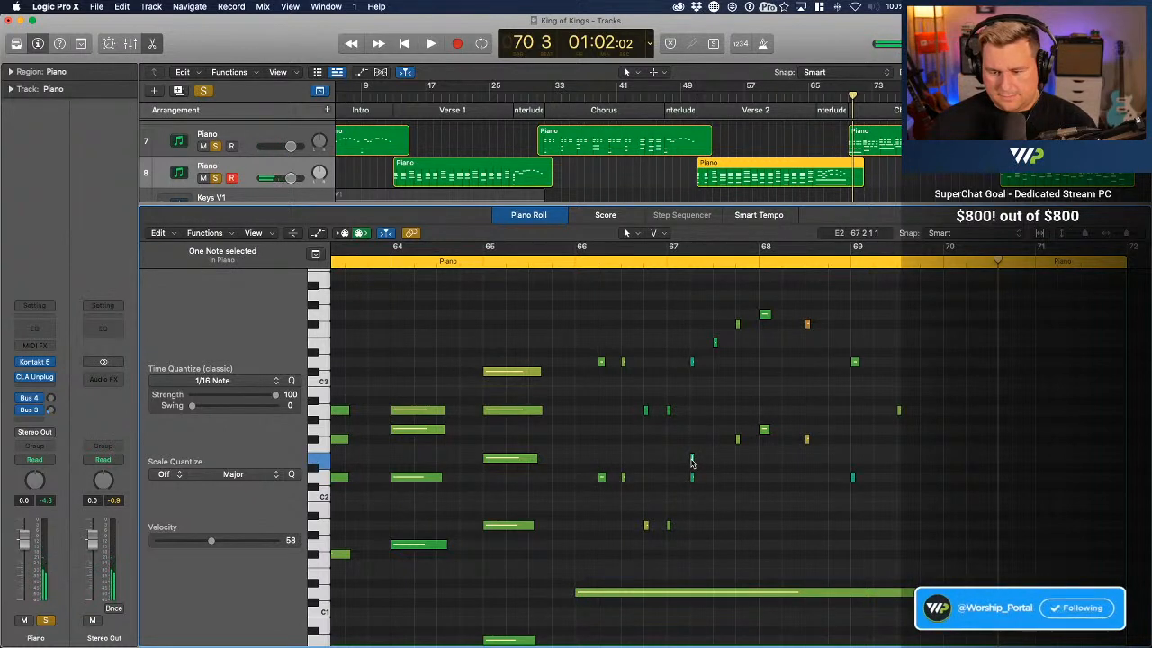
click(853, 479)
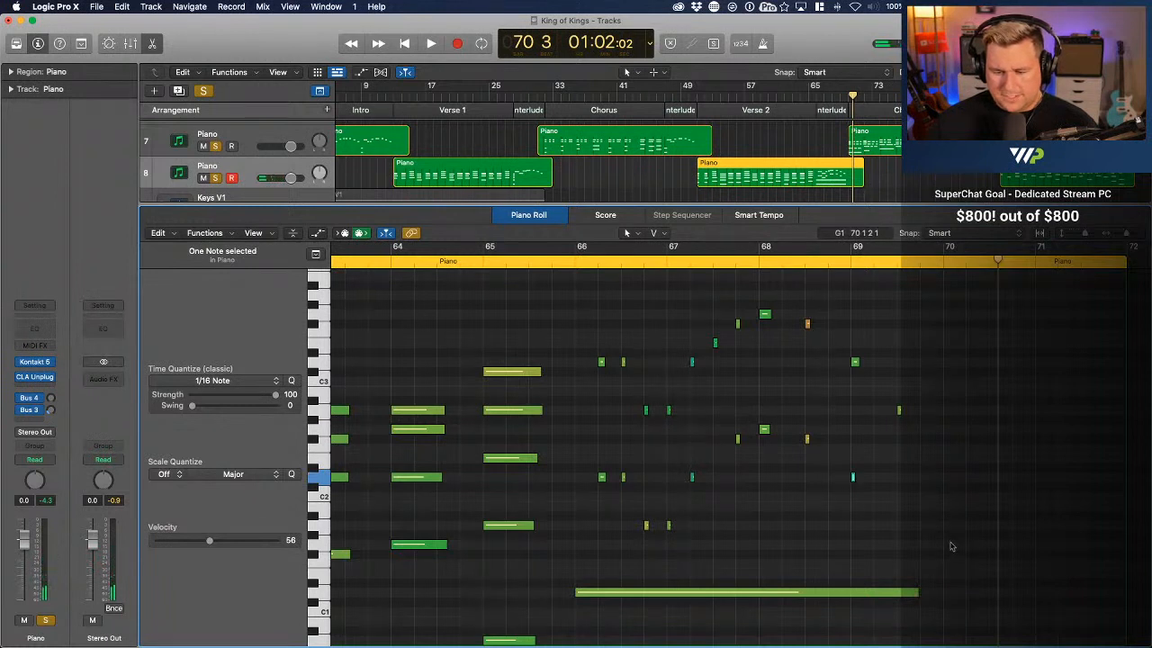
drag(941, 565, 584, 436)
key(Delete)
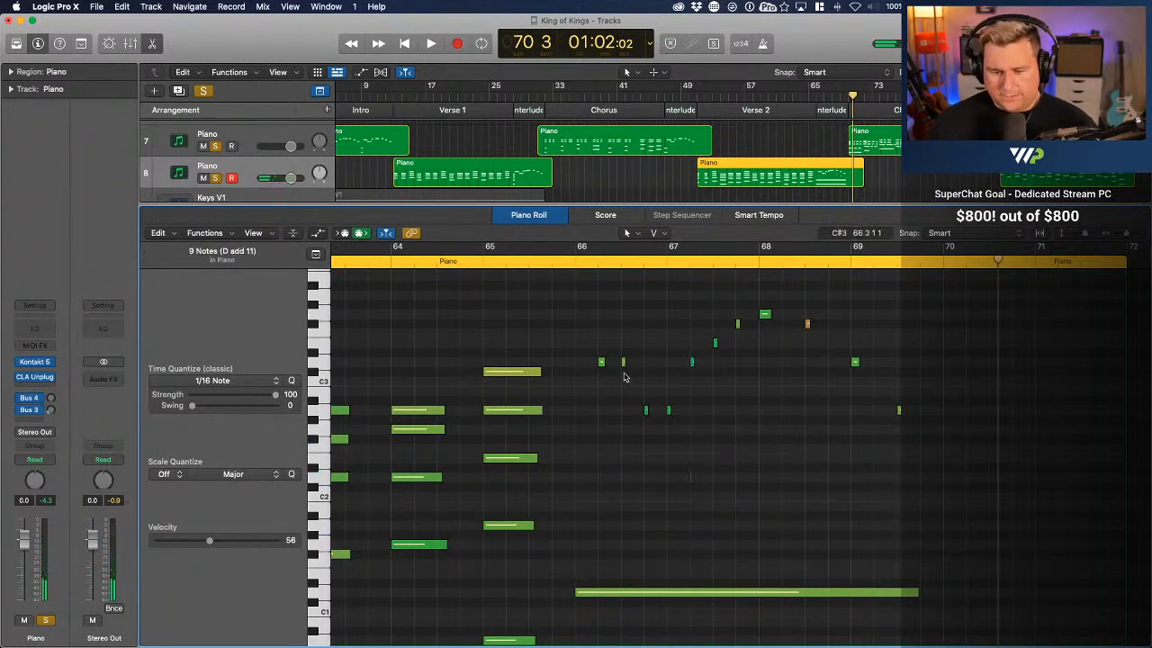
Lengthen the short melody notes in bars 66 and 67, F#3 at bar 68, and A2 at bar 69 to the bass note's end
key(super+Right)
key(super+Right)
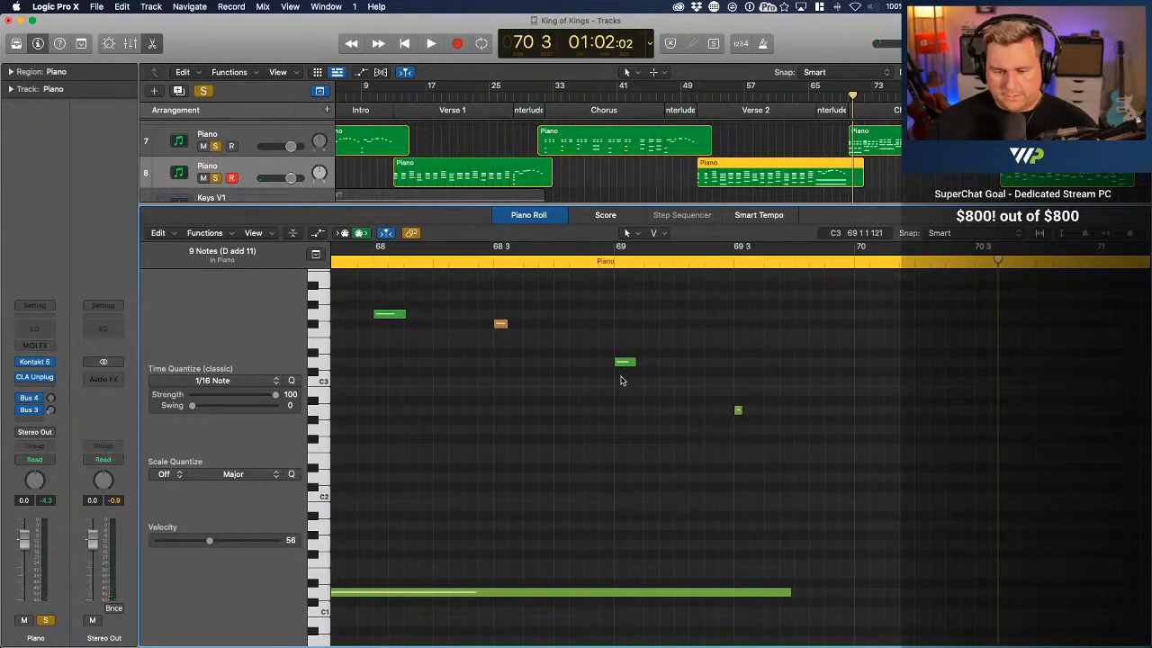
key(super+Left)
key(super+Left)
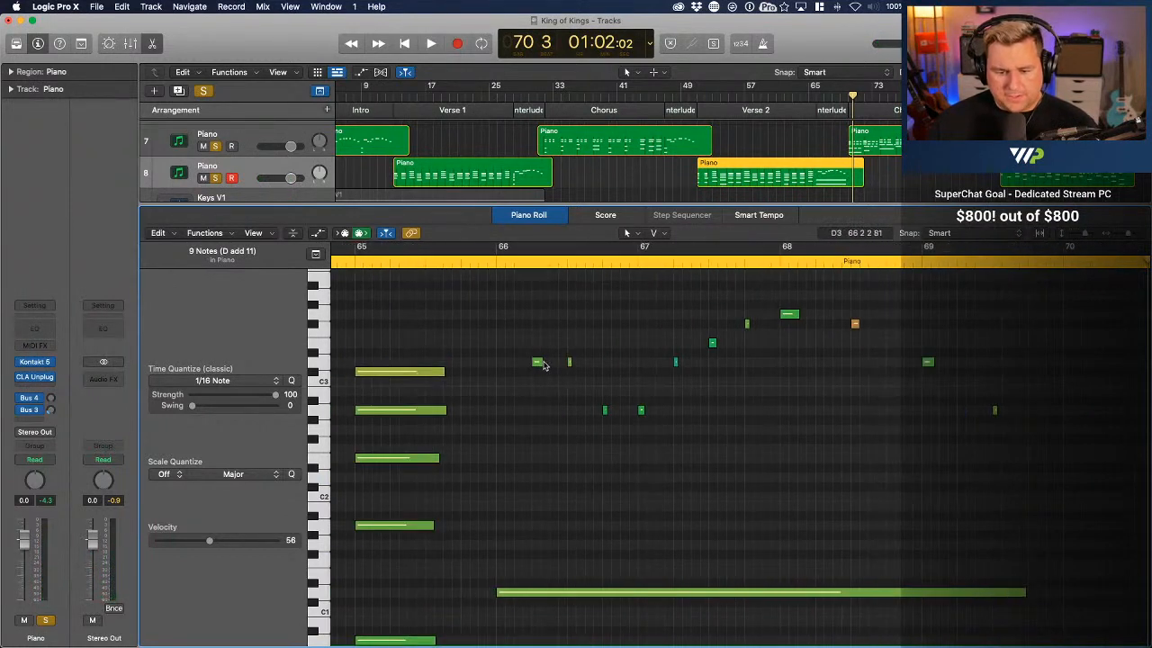
drag(541, 366, 583, 364)
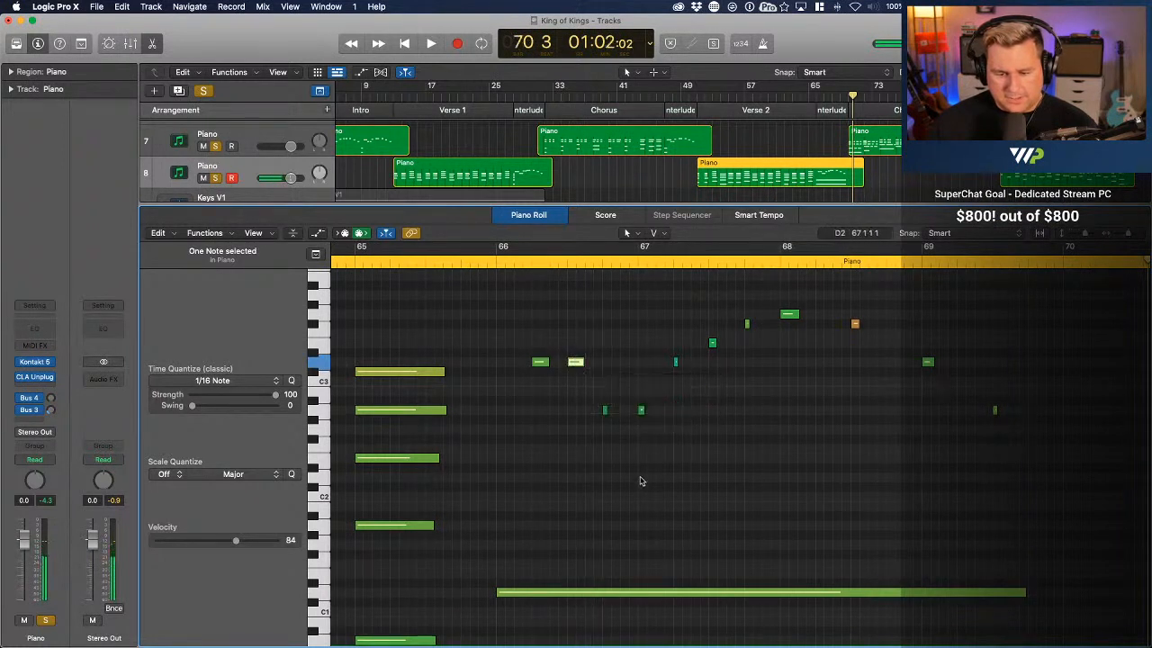
drag(587, 466, 771, 324)
click(776, 414)
scroll(776, 414, right, 3)
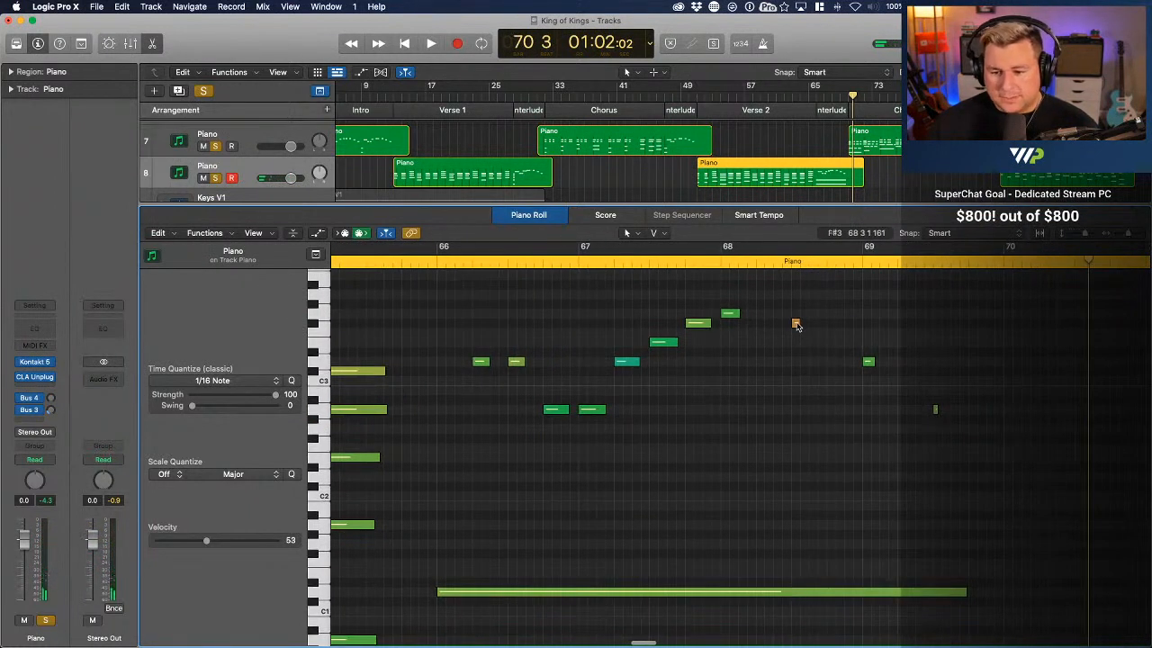
drag(797, 325, 812, 323)
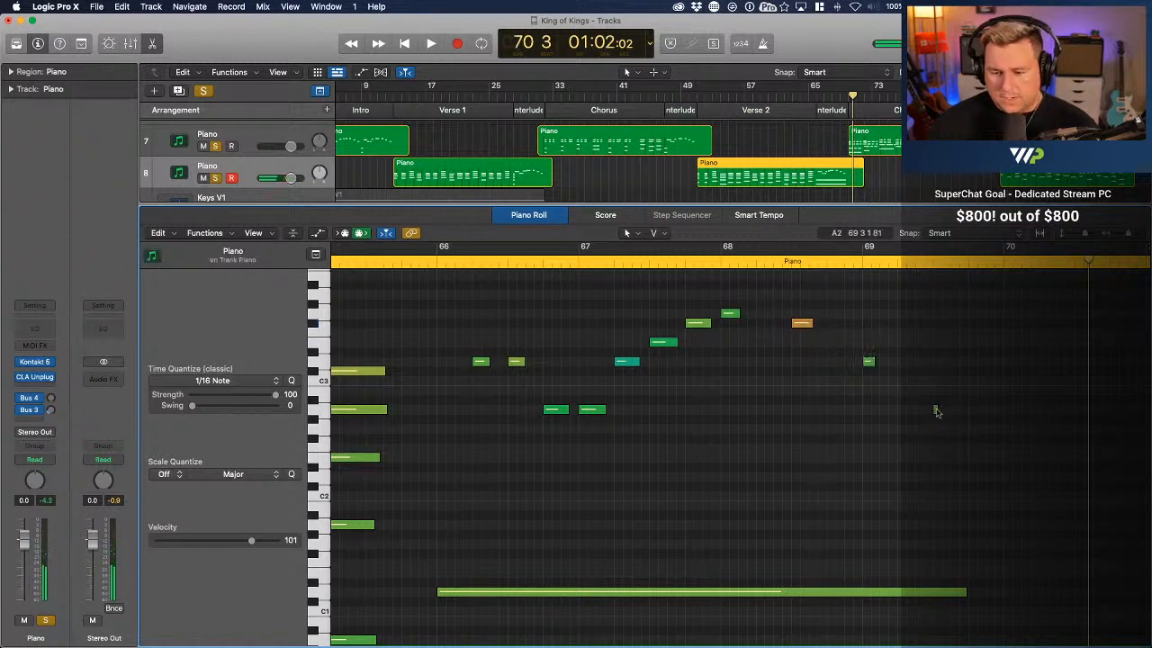
mouse_move(935, 411)
mouse_down()
mouse_move(963, 410)
mouse_move(948, 415)
mouse_up()
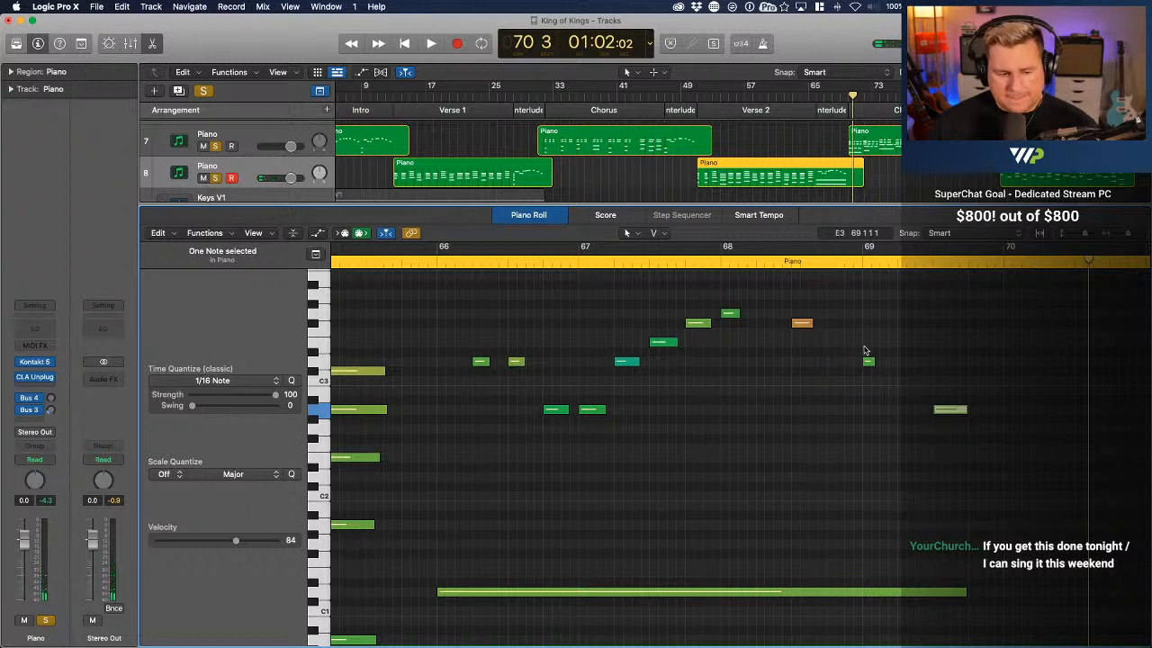
Raise the D3 velocity at bar 69, and set F#3 at bar 68 to 84 and D3 at bar 67 to 72
drag(868, 365, 869, 364)
drag(801, 324, 808, 348)
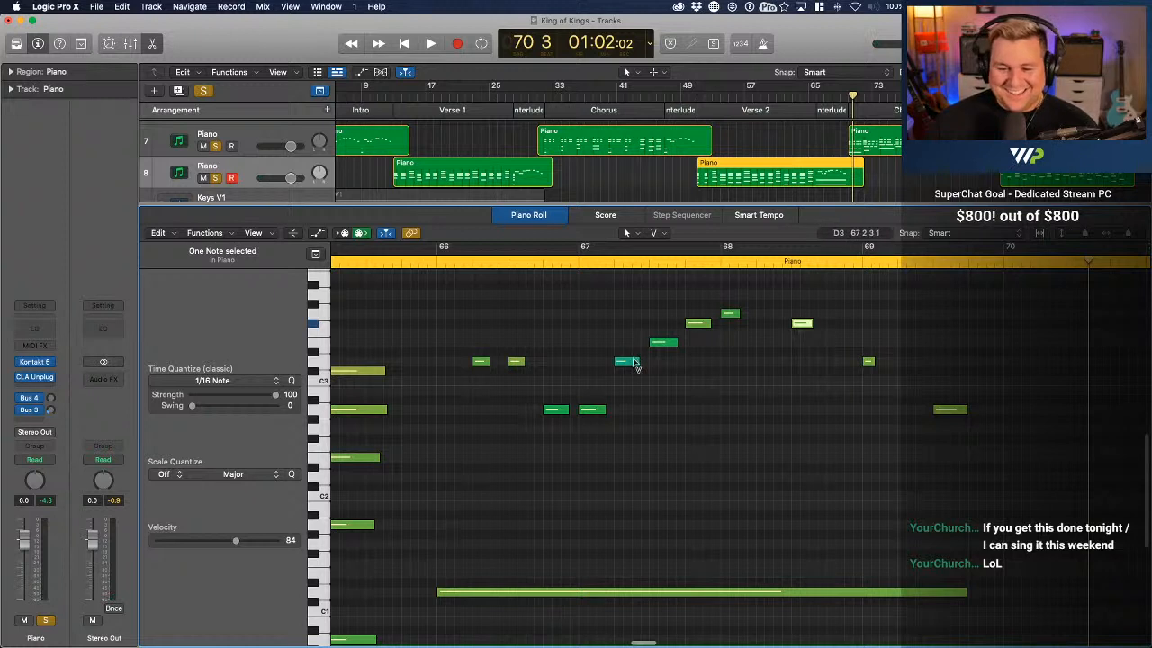
drag(635, 364, 630, 368)
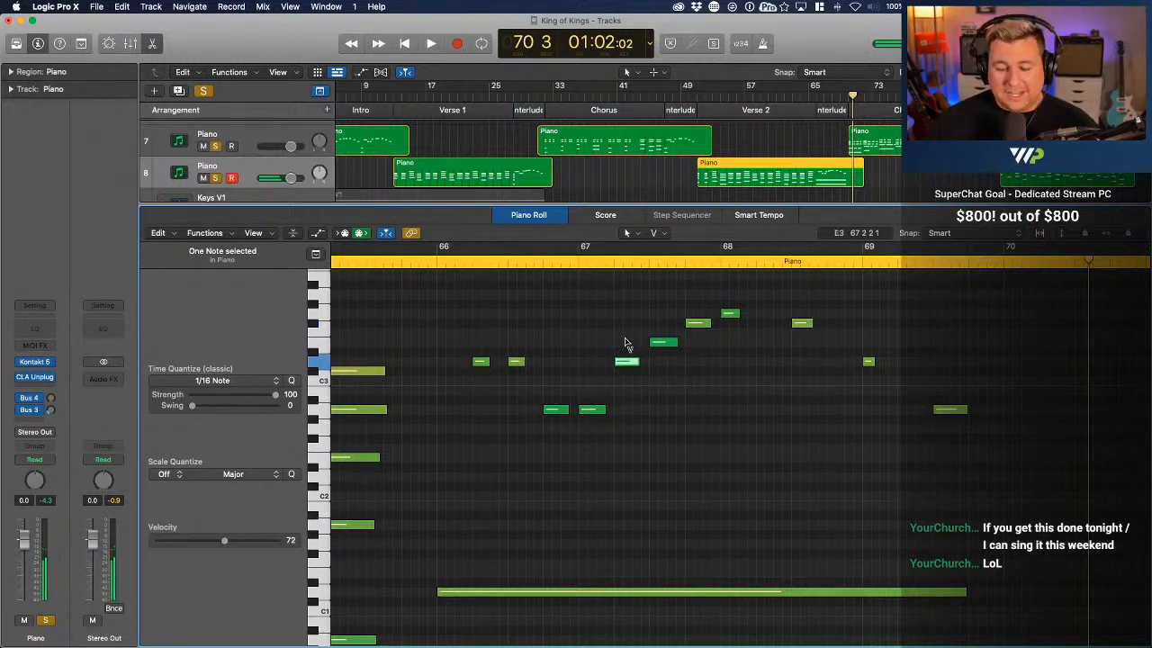
Set the second D3 at bar 66 to velocity 81 and A2 at bar 69 to 83, and lengthen D3 at bar 69
click(517, 362)
drag(519, 369, 520, 369)
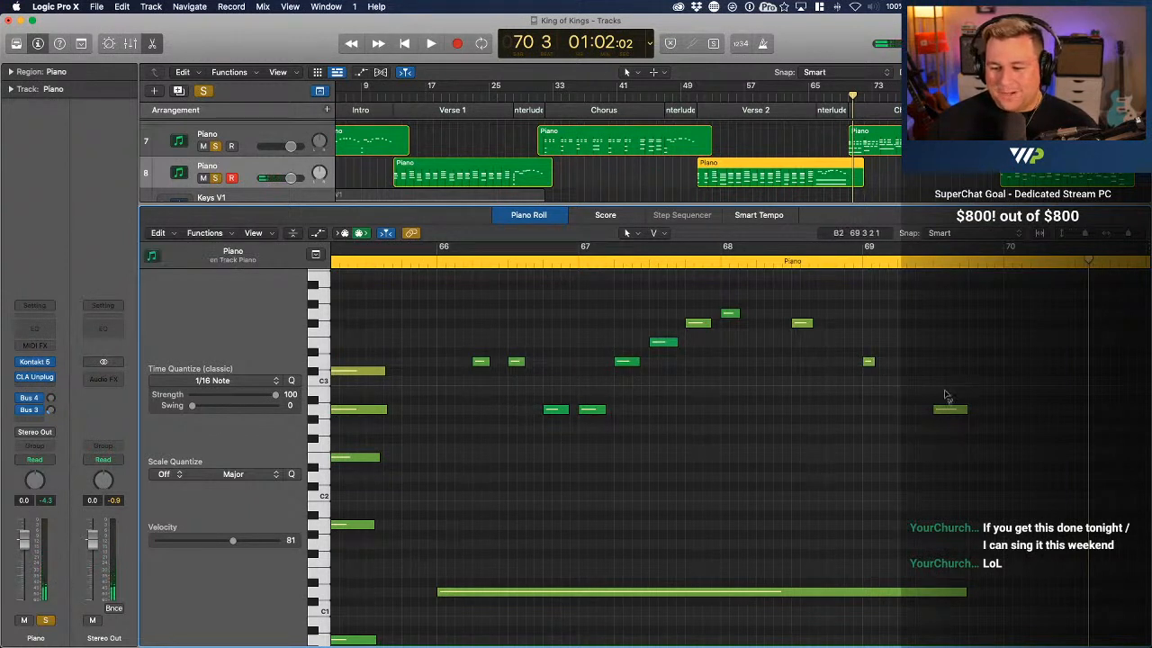
click(951, 411)
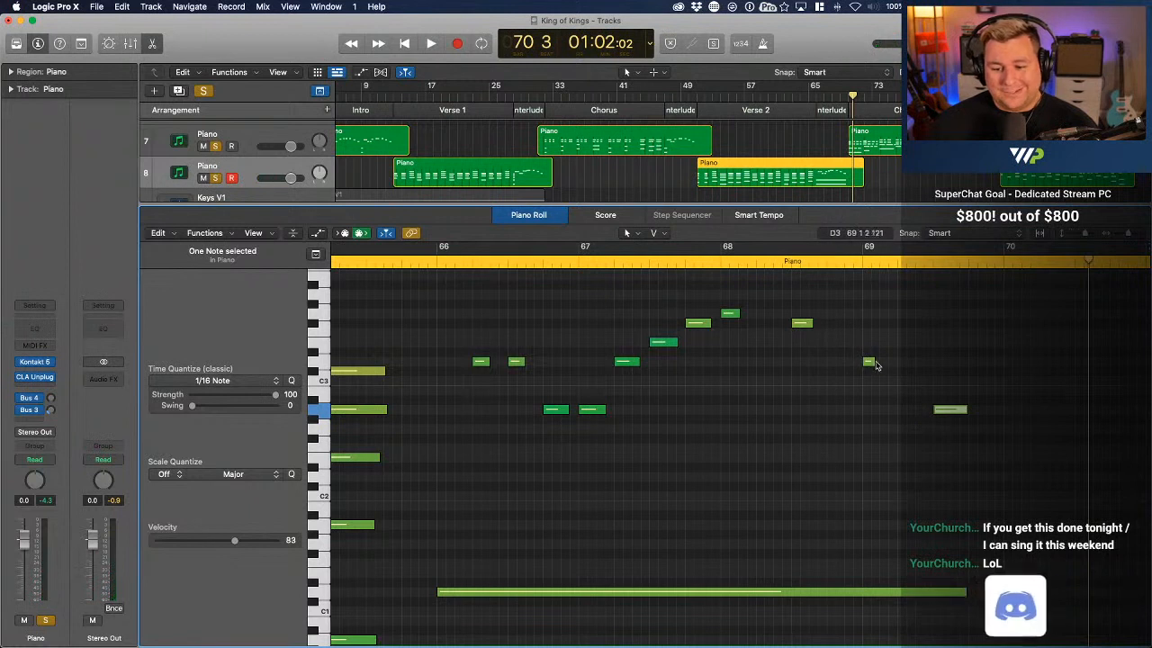
drag(871, 363, 883, 363)
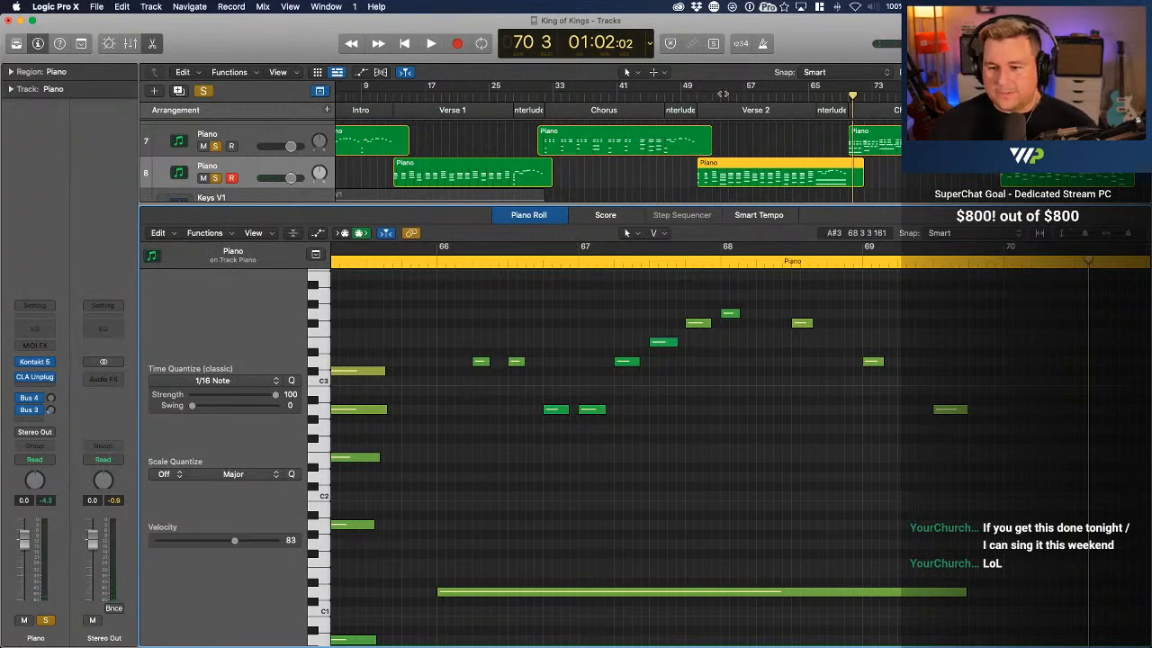
Copy the interlude melody notes from bar 66 to bar 69 one octave lower
click(693, 97)
key(space)
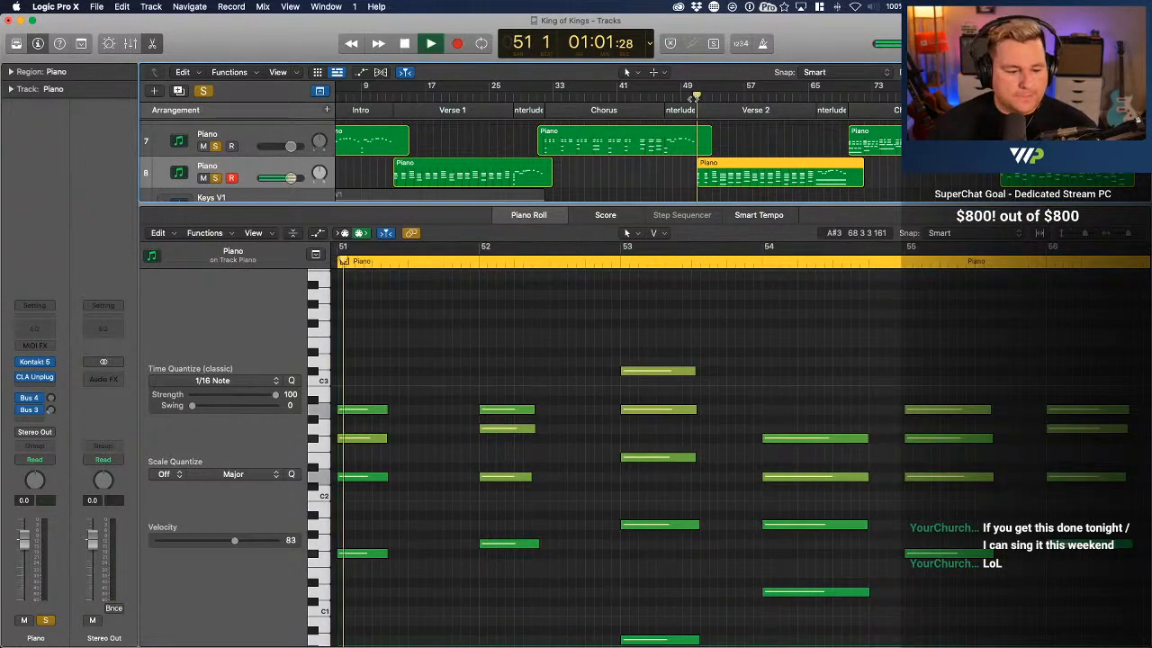
scroll(971, 442, right, 10)
scroll(971, 443, right, 14)
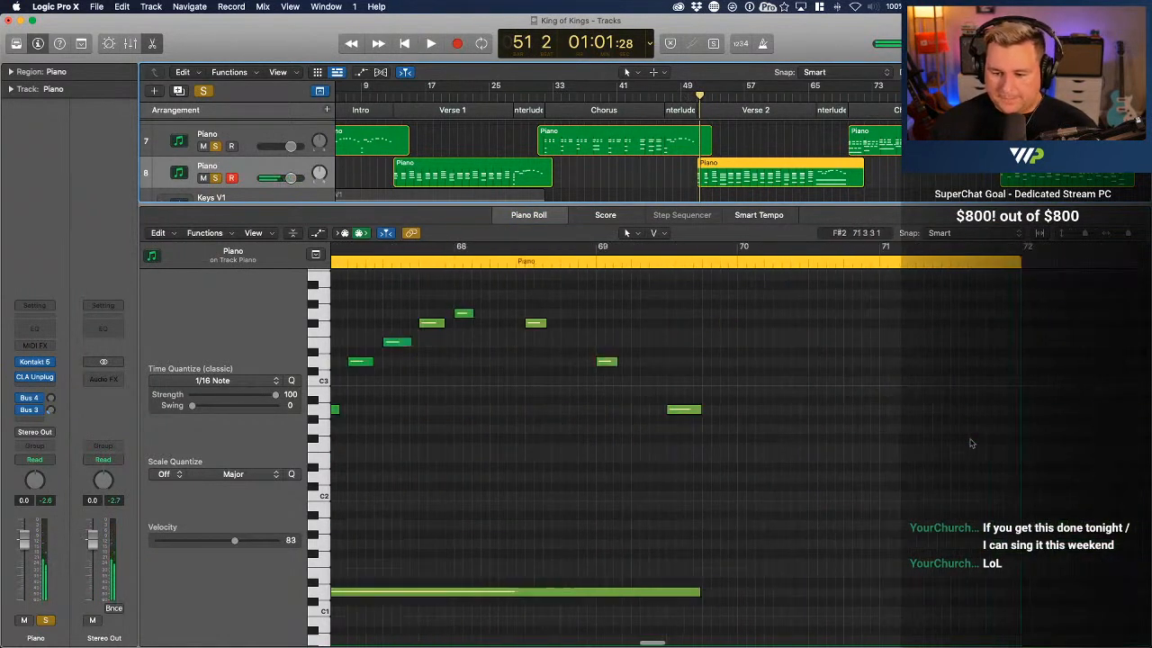
drag(949, 471, 398, 314)
scroll(538, 369, left, 2)
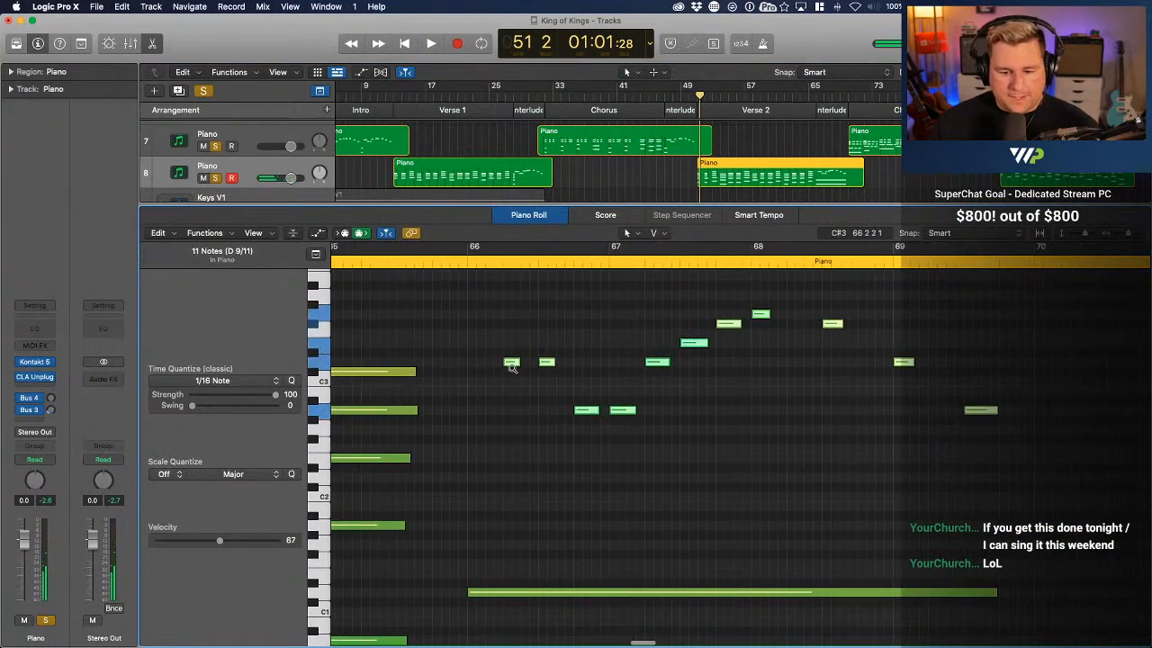
drag(511, 363, 511, 478)
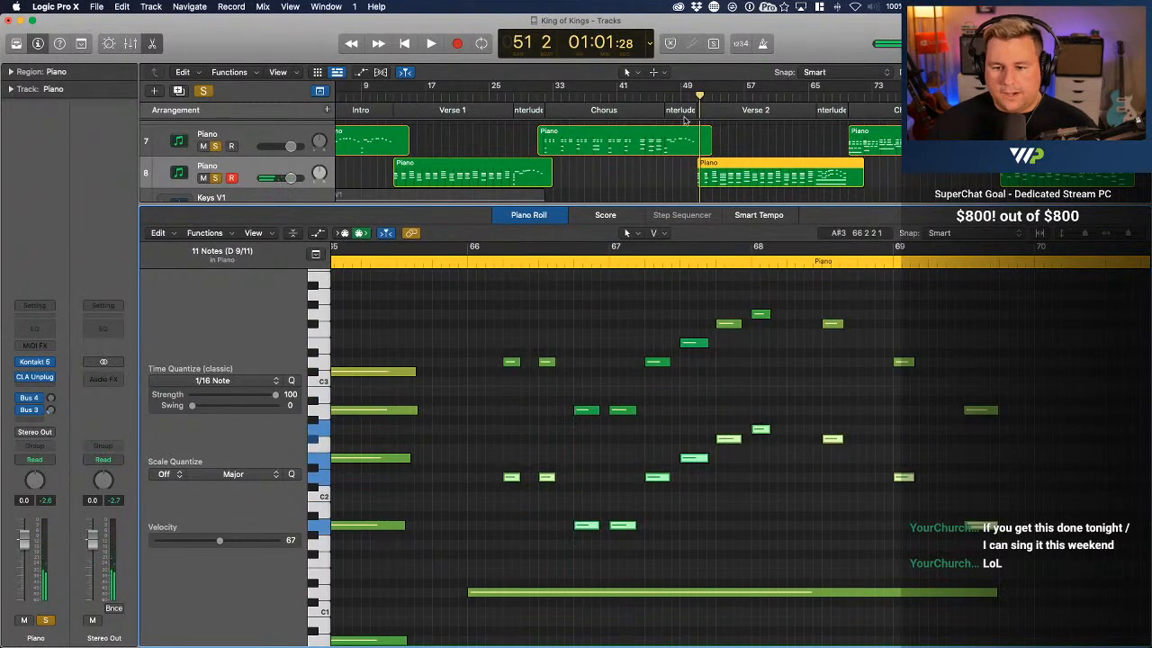
Play back Verse 2 from bar 51 into the interlude at bar 68
click(700, 94)
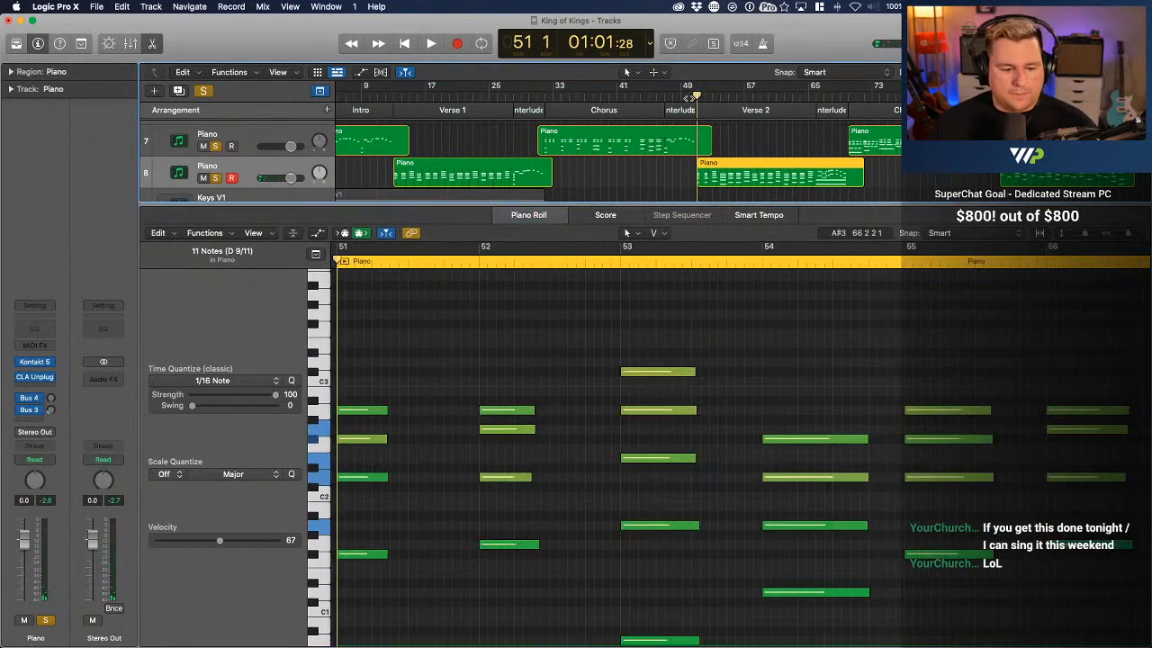
key(space)
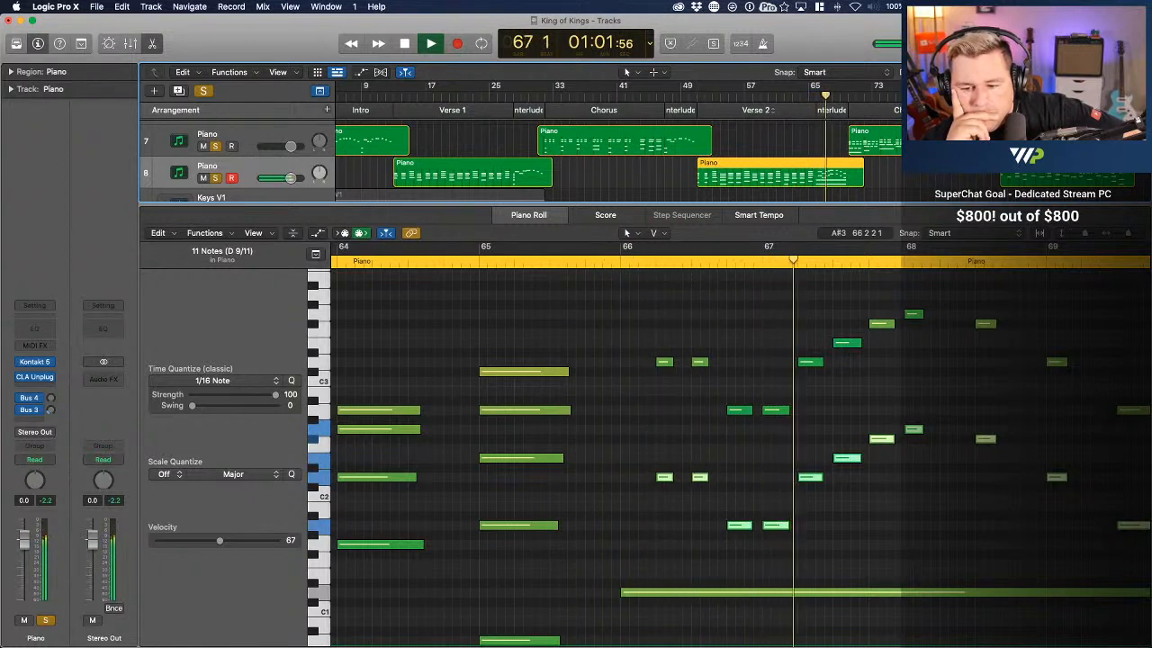
key(space)
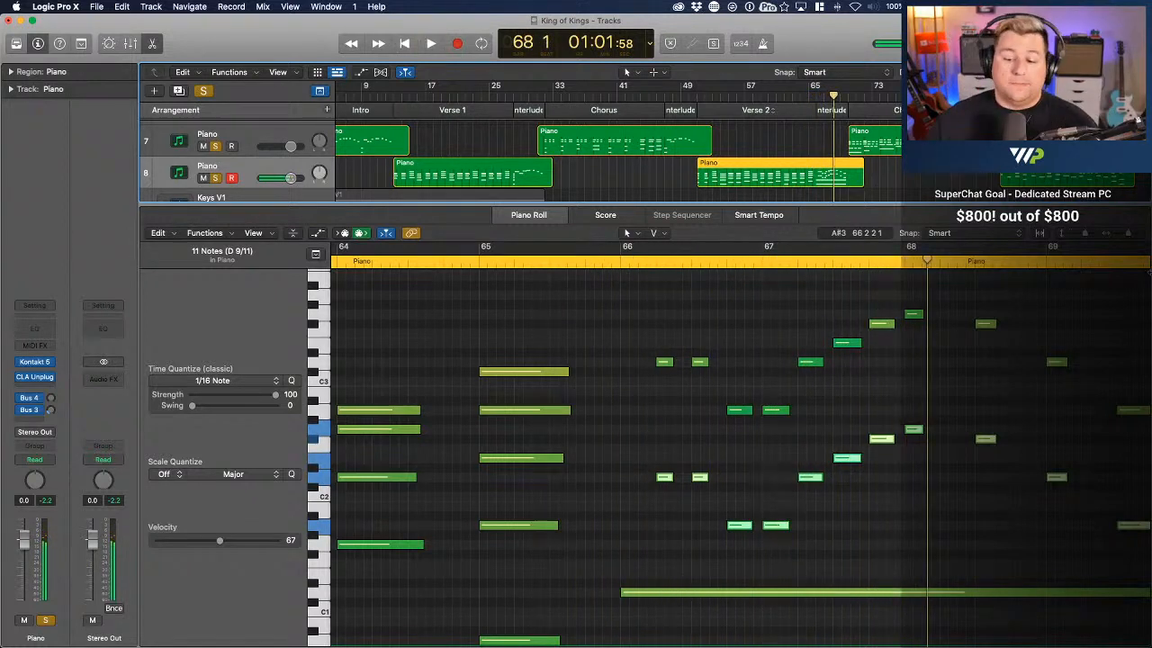
Move the D3 and D2 notes at bar 67 up to E3 and E2, and audition from bar 66
click(835, 516)
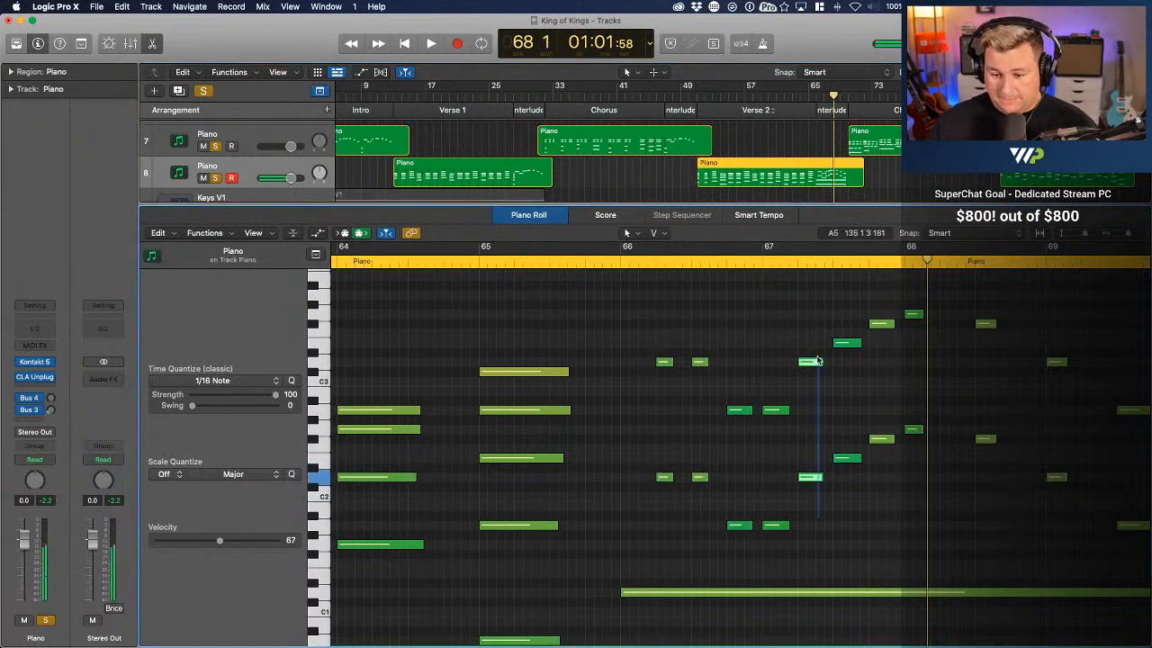
mouse_move(816, 360)
mouse_down()
mouse_move(808, 366)
mouse_move(811, 342)
mouse_up()
click(621, 261)
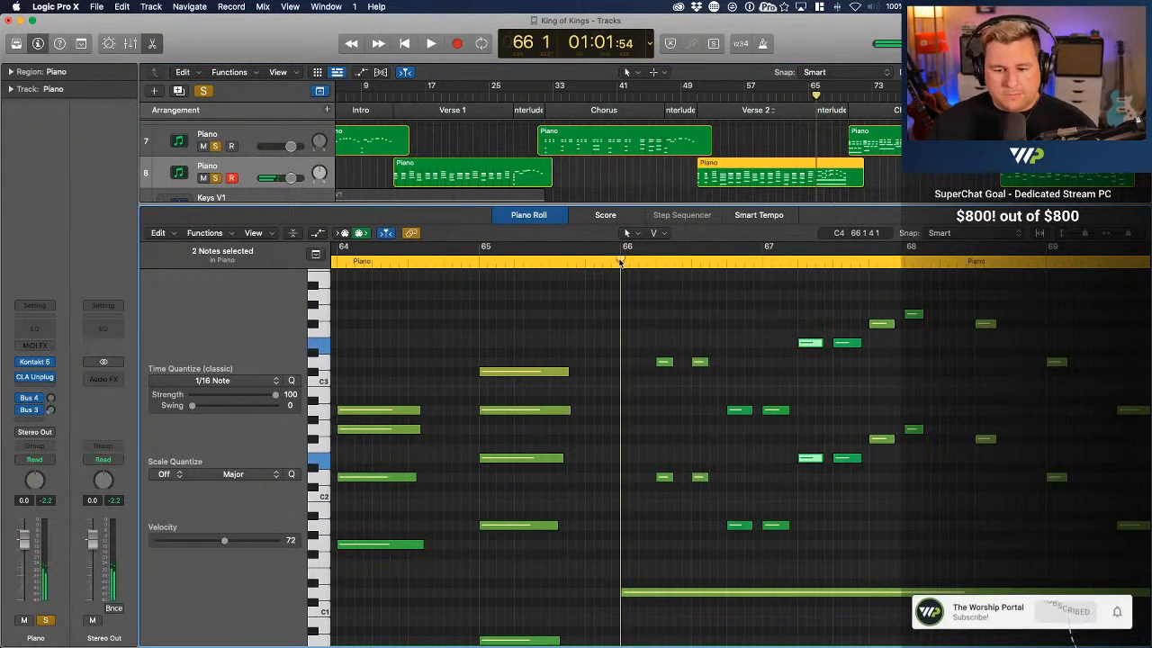
key(space)
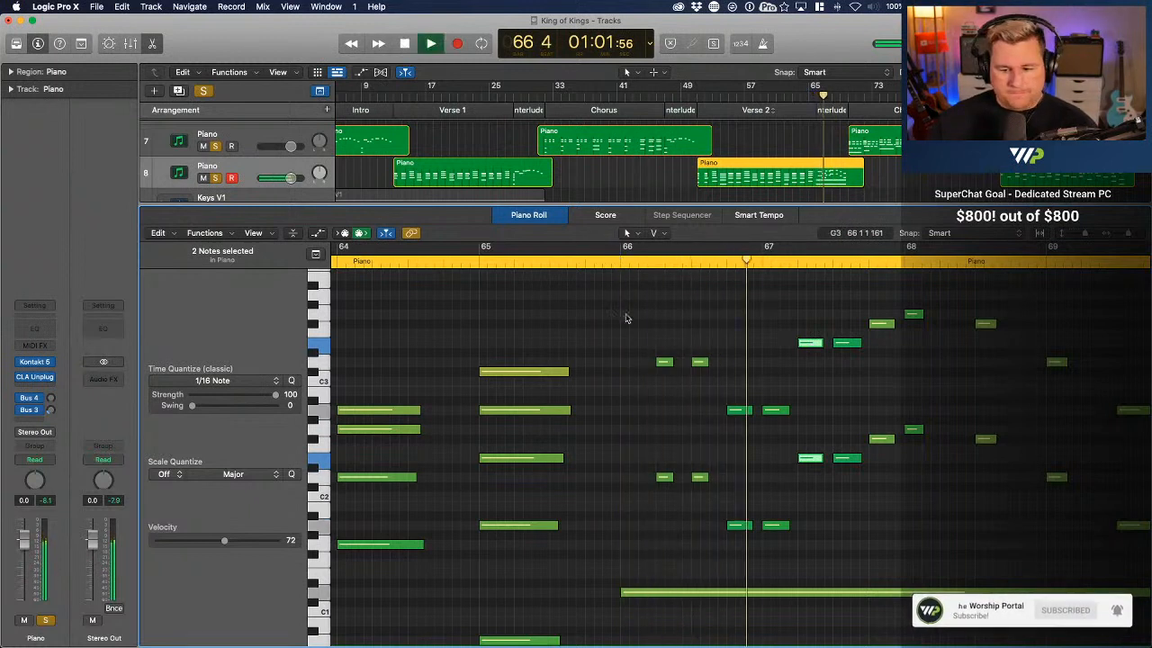
Play back the lead-in from bar 65 through the Verse 2 interlude to bar 70 and clear the note selection
key(space)
click(575, 261)
key(space)
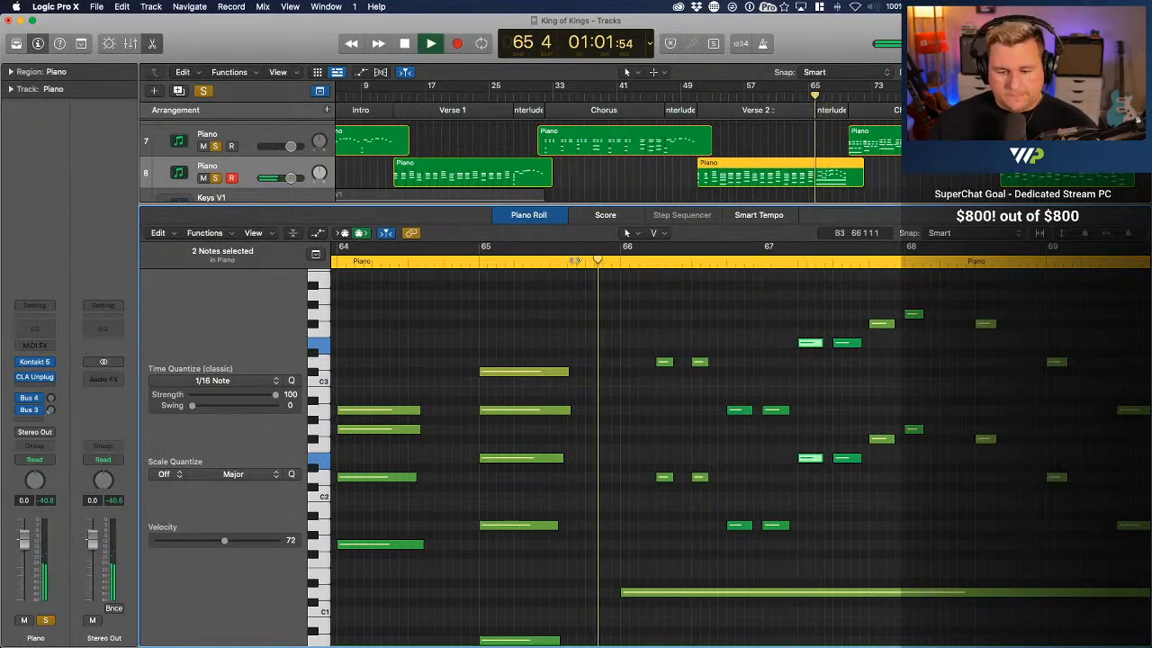
key(space)
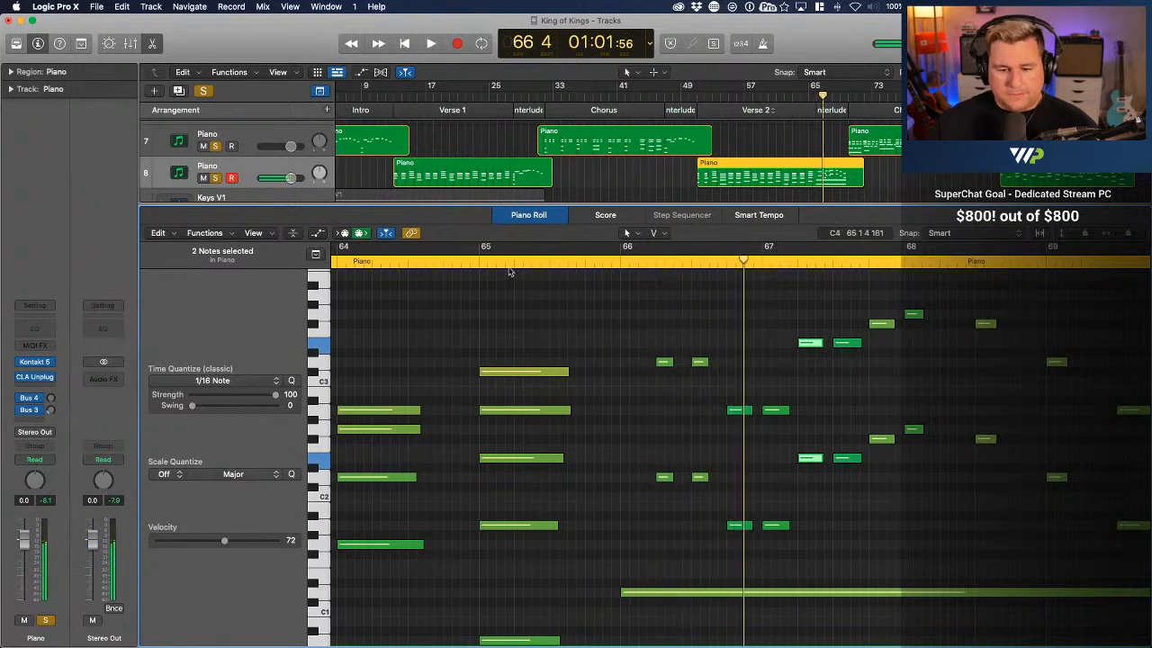
click(470, 263)
key(space)
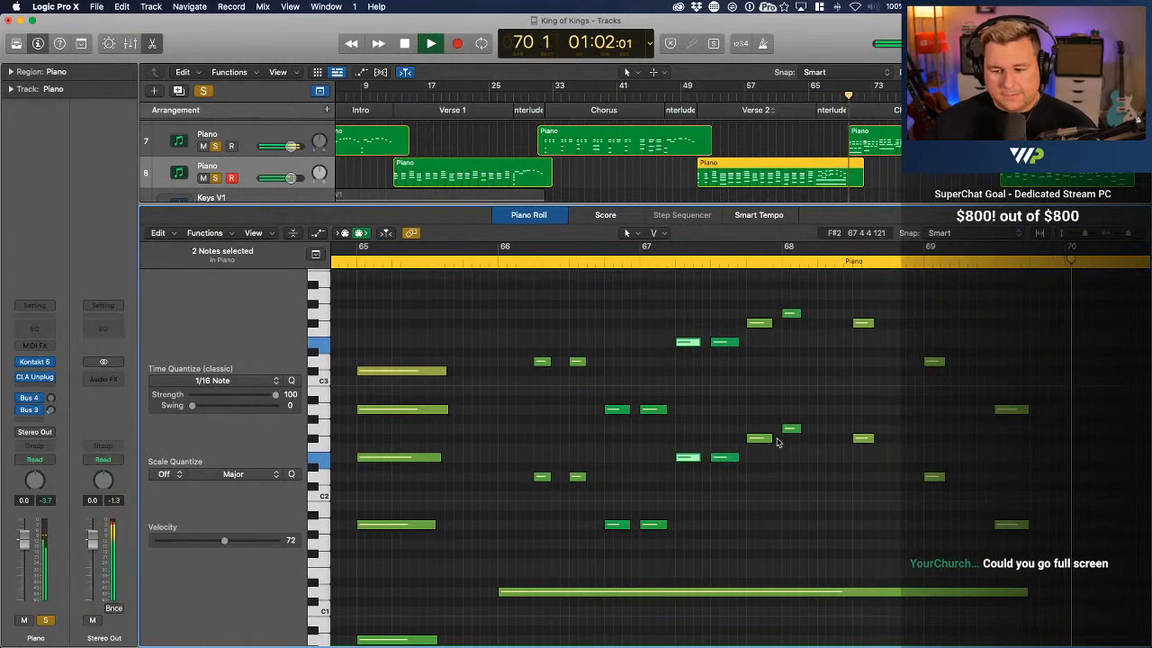
key(space)
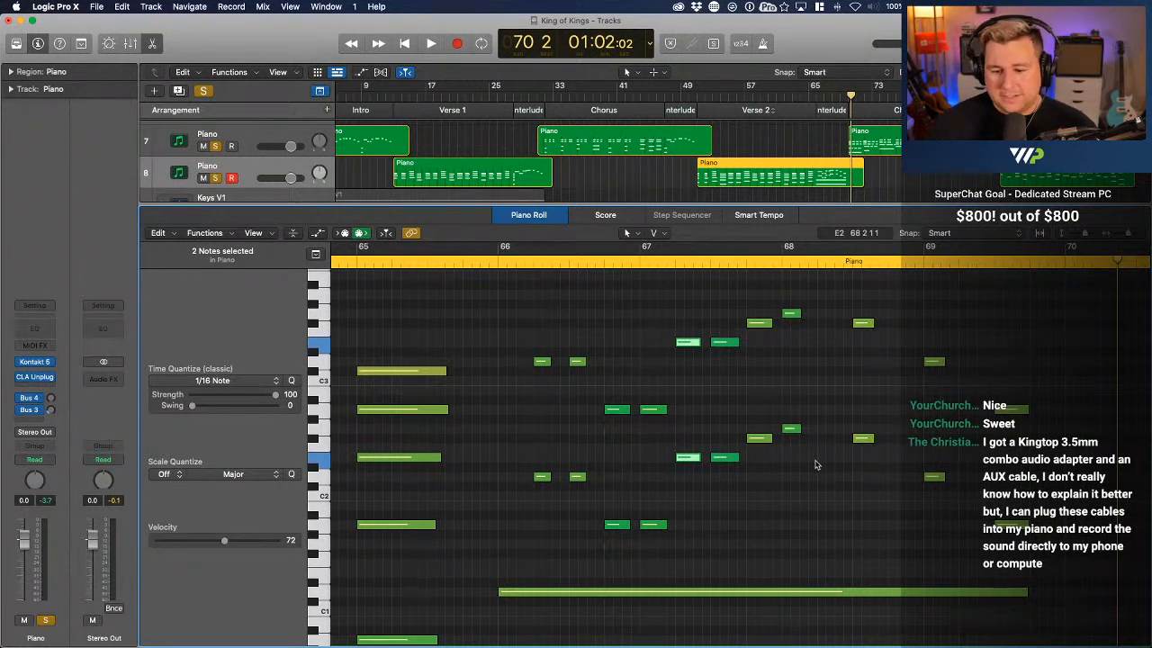
click(816, 467)
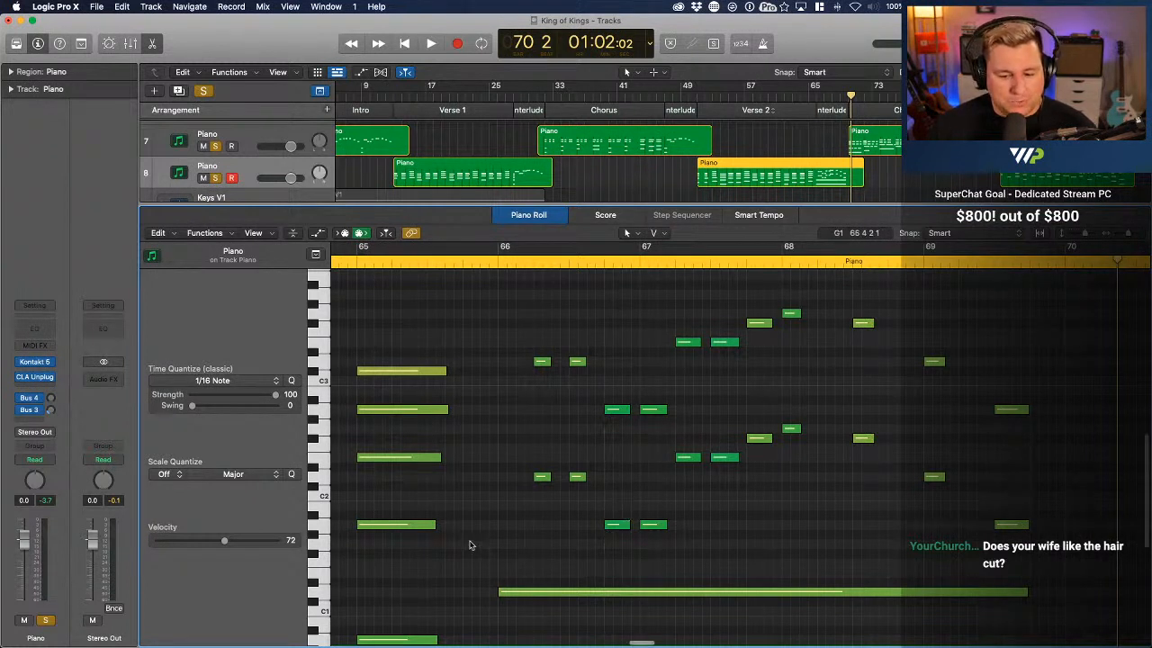
Audition the opening melody notes of the interlude from bar 66
scroll(470, 544, down, 3)
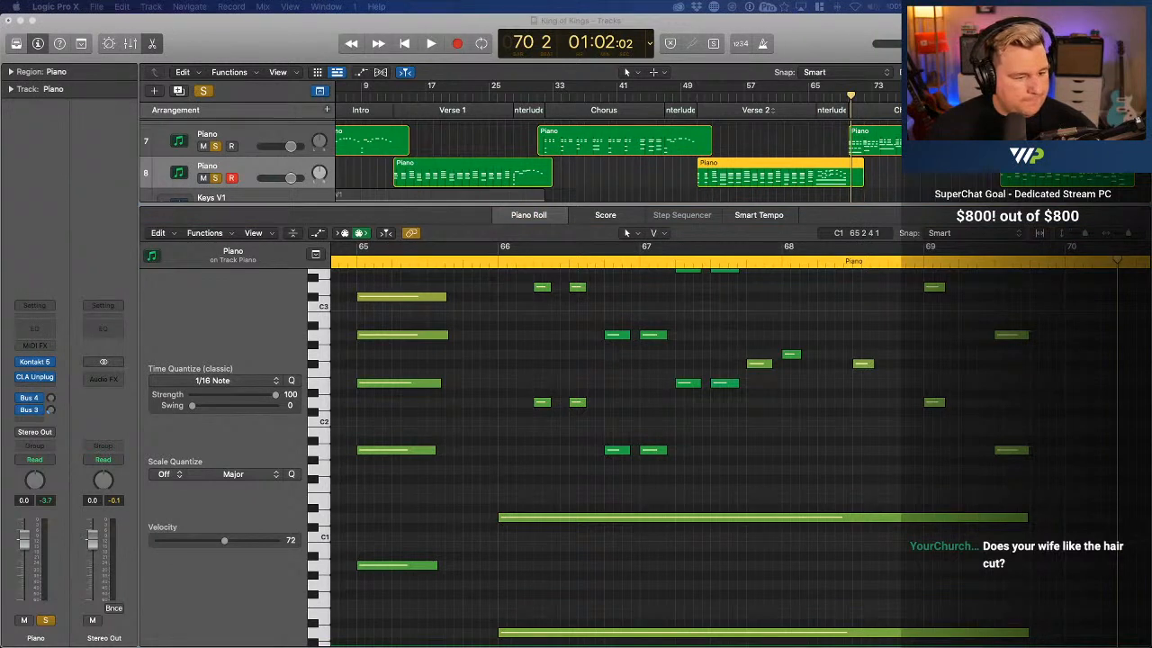
scroll(496, 263, up, 2)
double_click(493, 265)
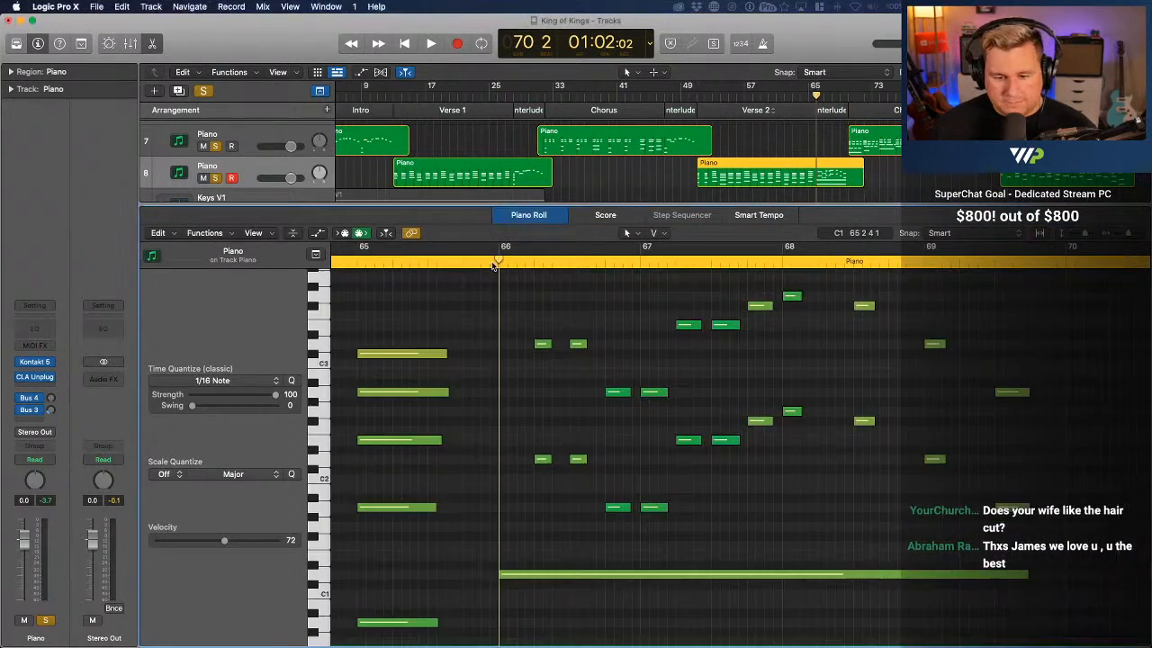
key(space)
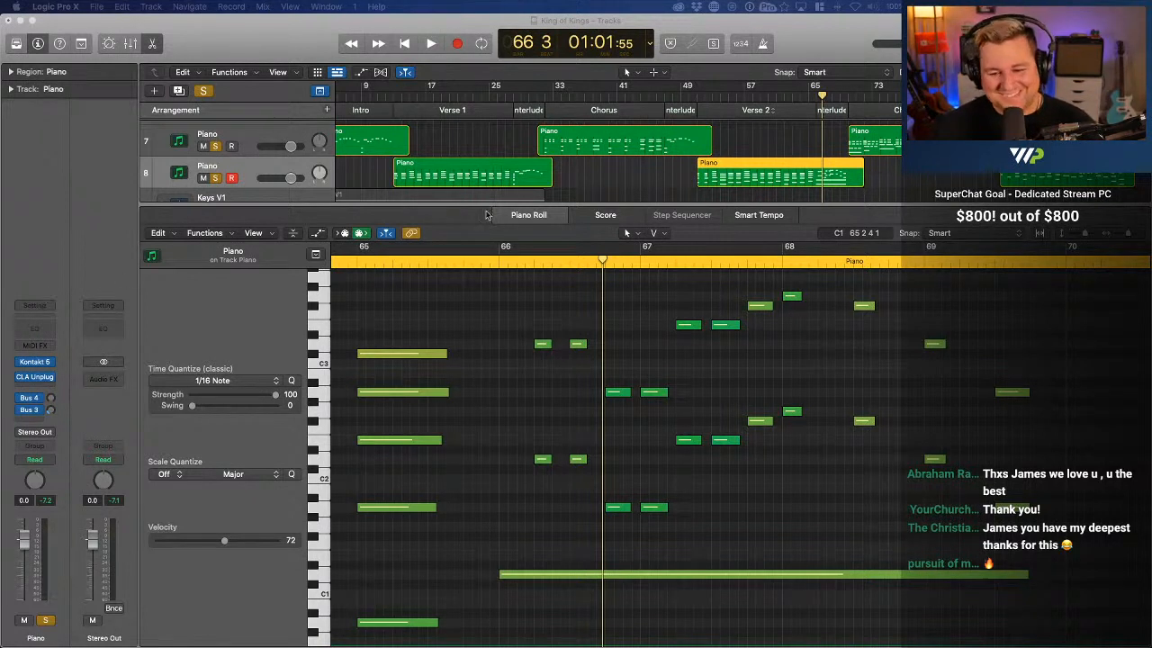
Open the second Chorus piano region starting at bar 70 and quantize all its notes to 1/16 notes
scroll(877, 155, right, 1)
scroll(878, 155, right, 5)
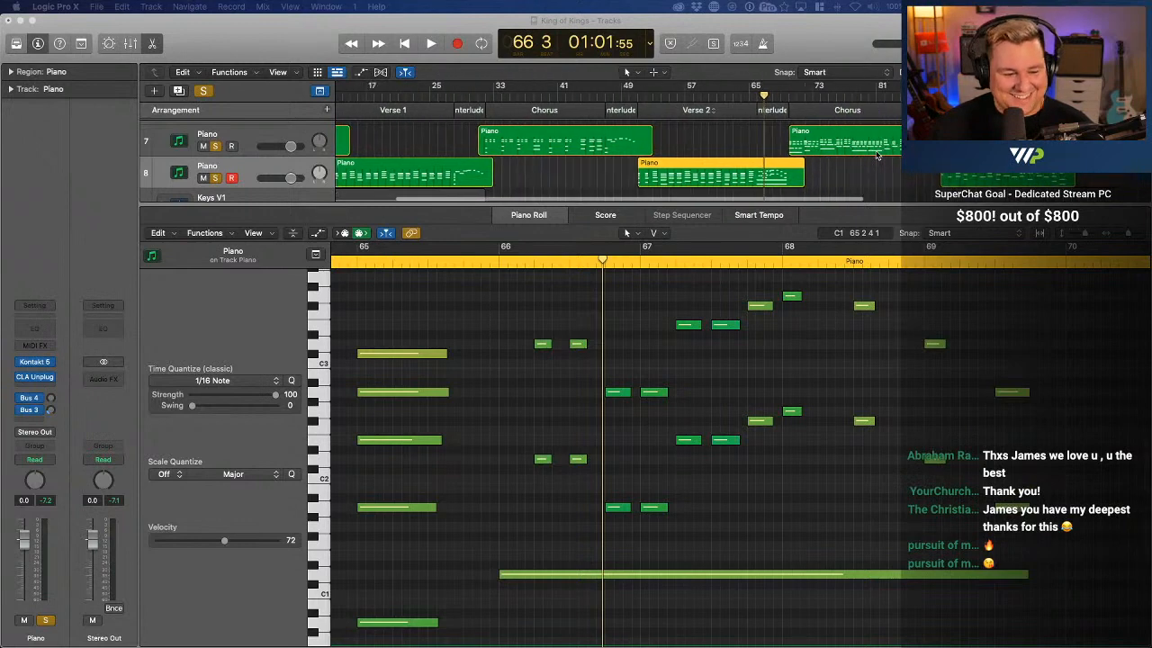
click(864, 146)
click(769, 96)
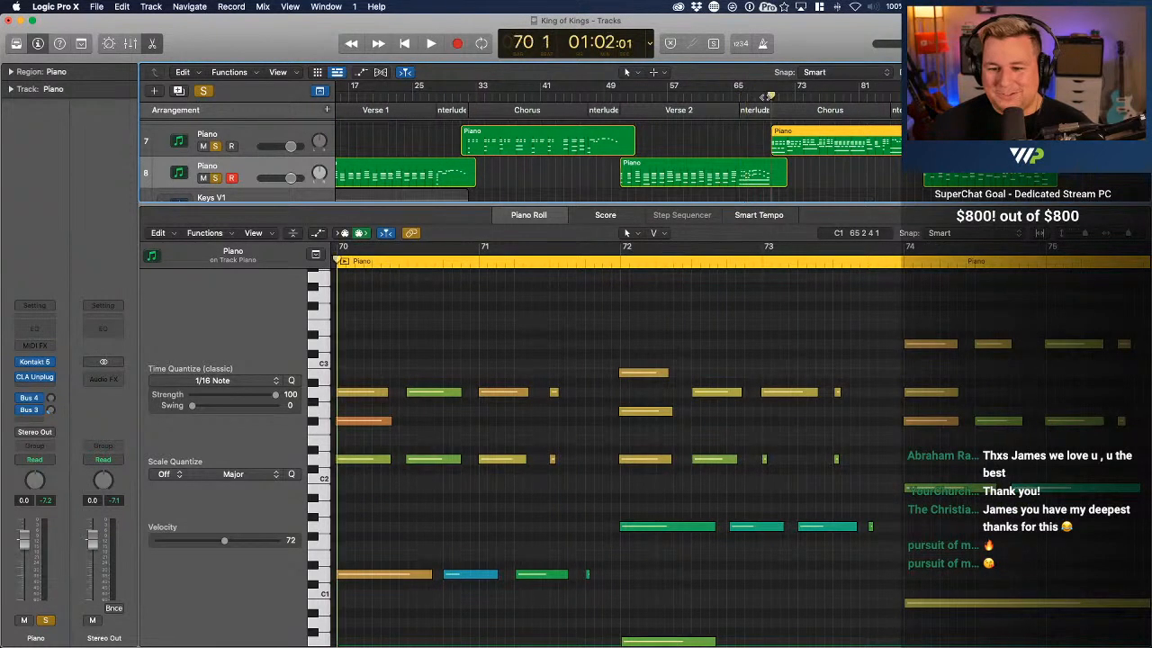
click(589, 340)
key(super+a)
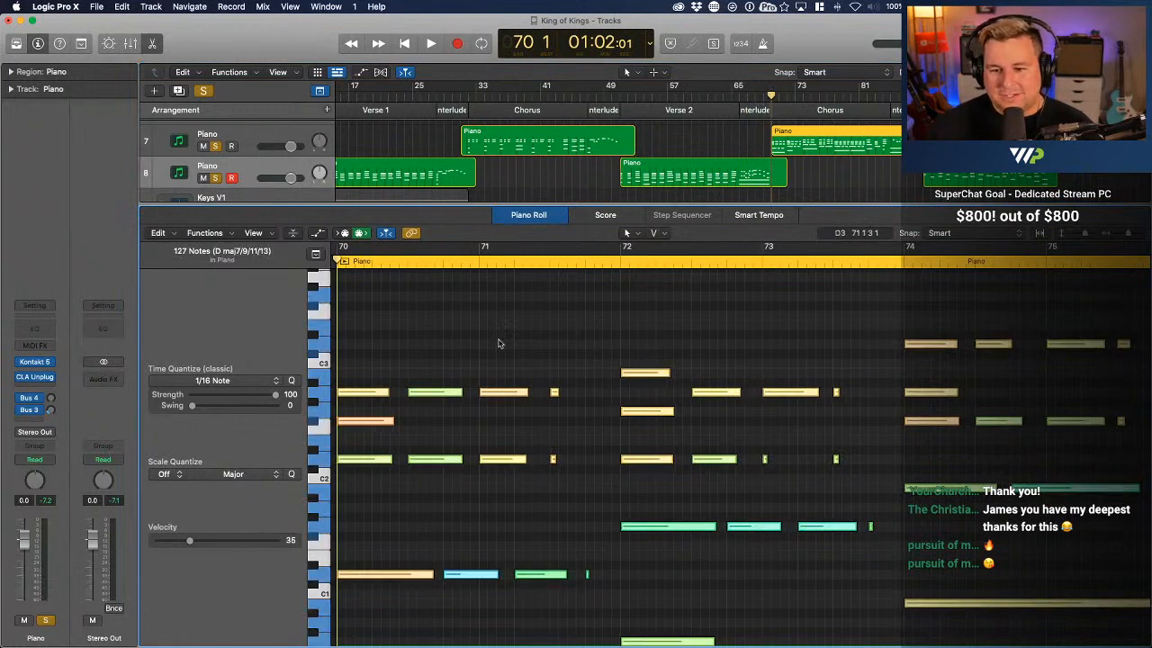
click(452, 381)
scroll(565, 401, left, 2)
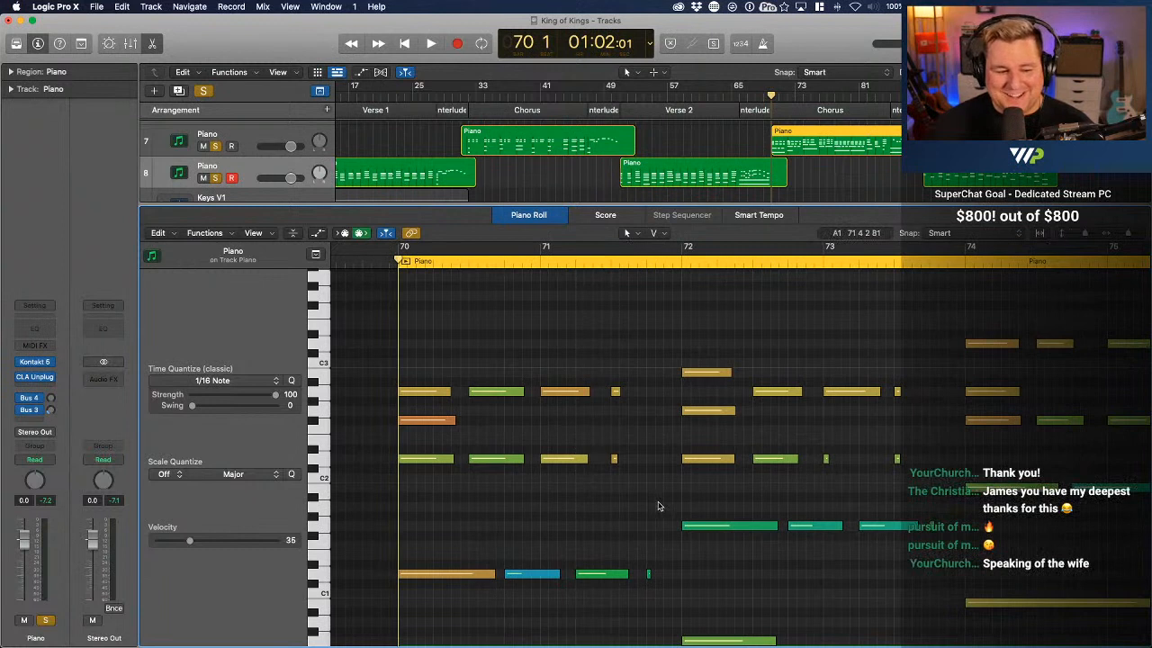
Set the F#2 note at bar 70 to velocity 97, and check the velocities of D1 at bar 70 and F#2 at bar 74
click(439, 420)
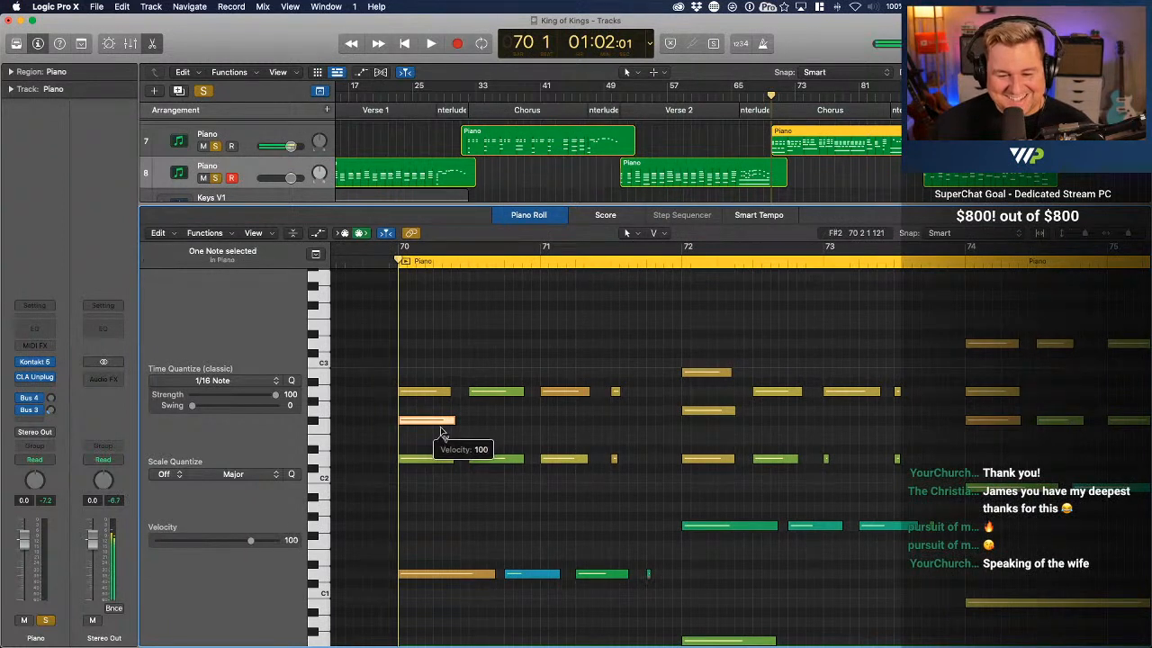
click(443, 436)
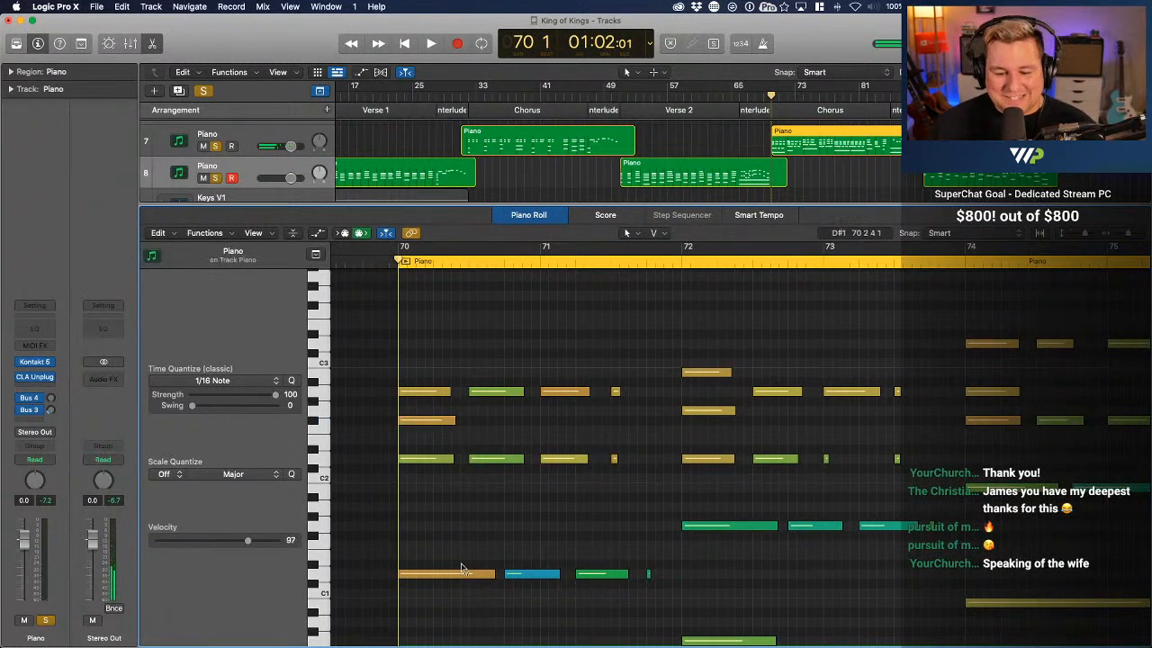
click(466, 574)
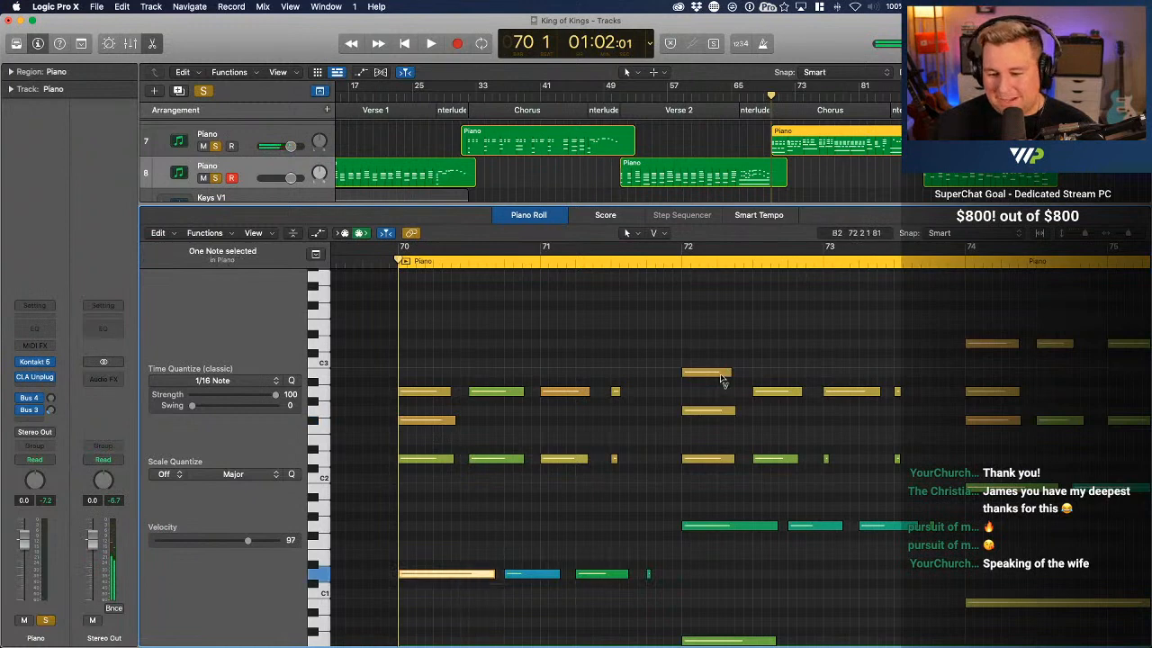
click(993, 421)
Set the F#3 notes at bars 86 and 87 to velocities 99 and 98, and lower the G3 note at bar 87
scroll(992, 423, right, 10)
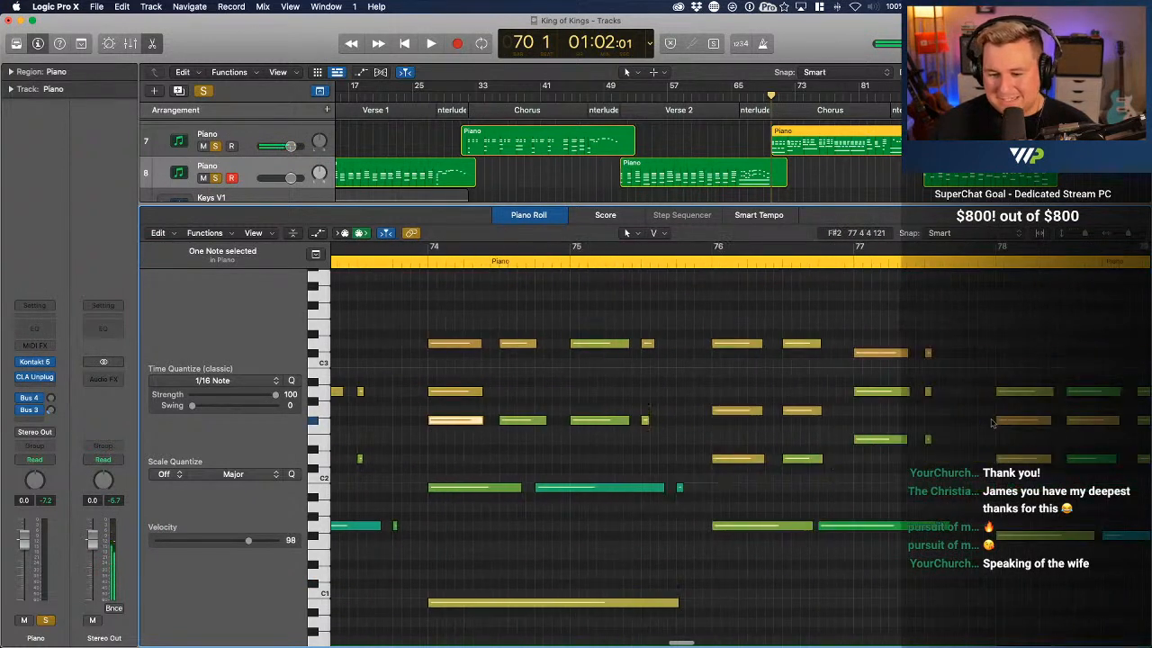
scroll(993, 423, down, 2)
scroll(992, 423, right, 15)
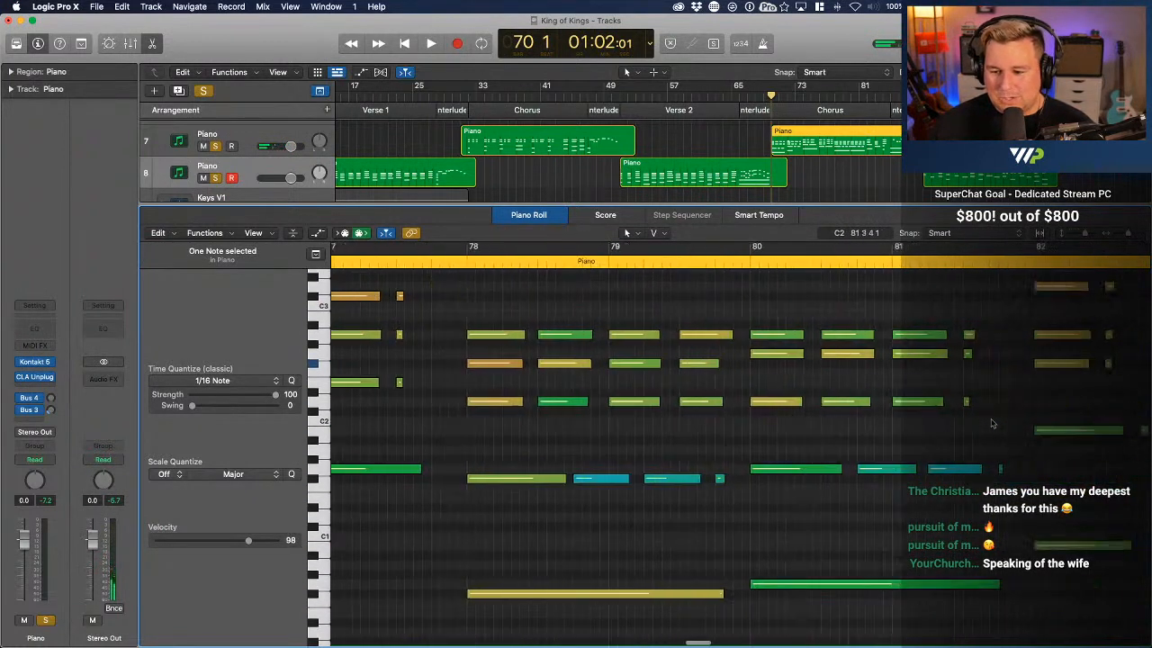
scroll(992, 423, right, 6)
scroll(992, 423, up, 3)
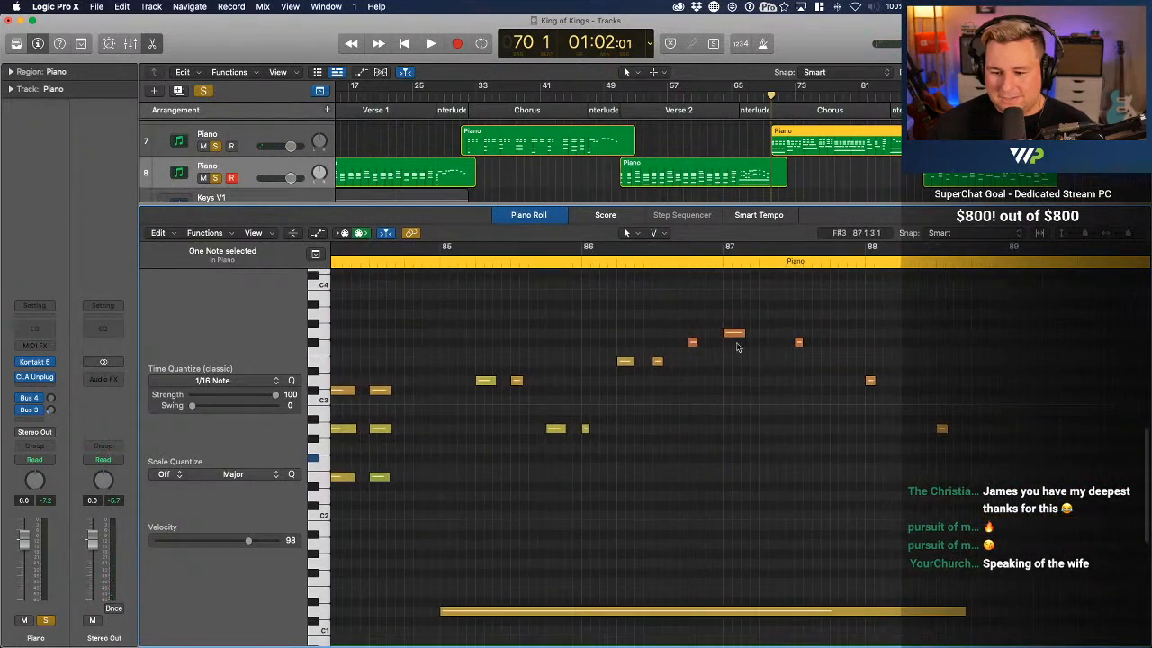
drag(691, 343, 695, 363)
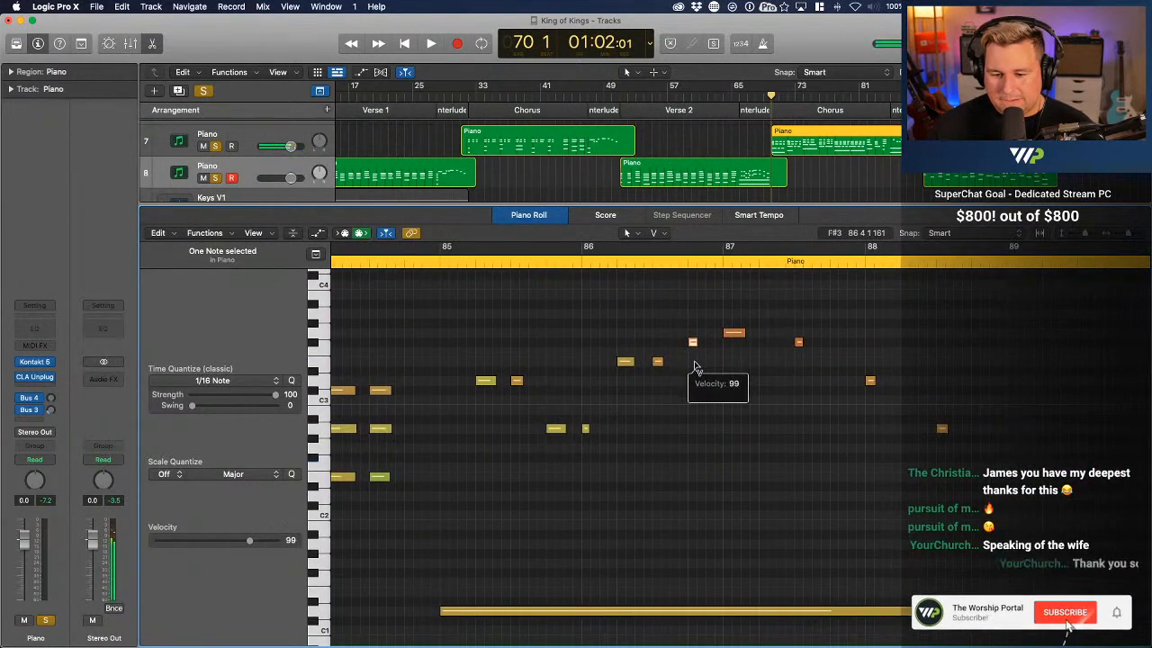
click(735, 334)
drag(799, 342, 800, 360)
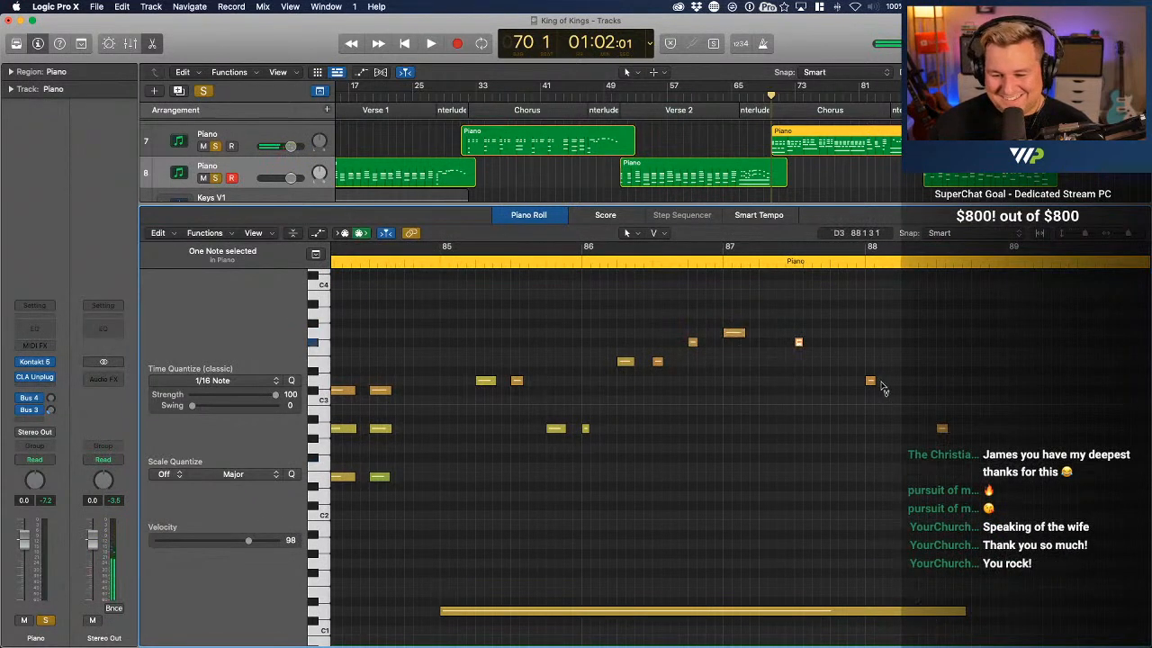
Lower the velocities of the D3 and A2 notes at bar 88, and set the sustained D1 at bar 85 to 90
click(871, 381)
drag(870, 384, 870, 384)
drag(941, 429, 947, 441)
scroll(944, 441, down, 5)
drag(843, 451, 842, 464)
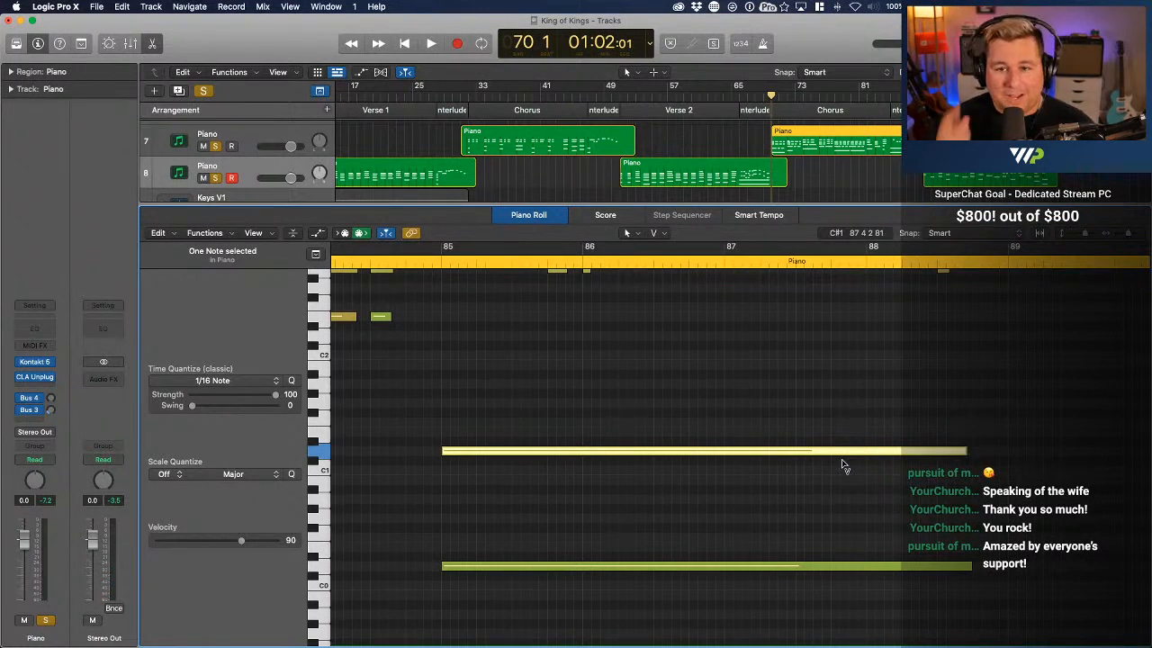
click(745, 480)
Play back the transition from bar 69 into the second Chorus up to bar 73
scroll(745, 480, up, 5)
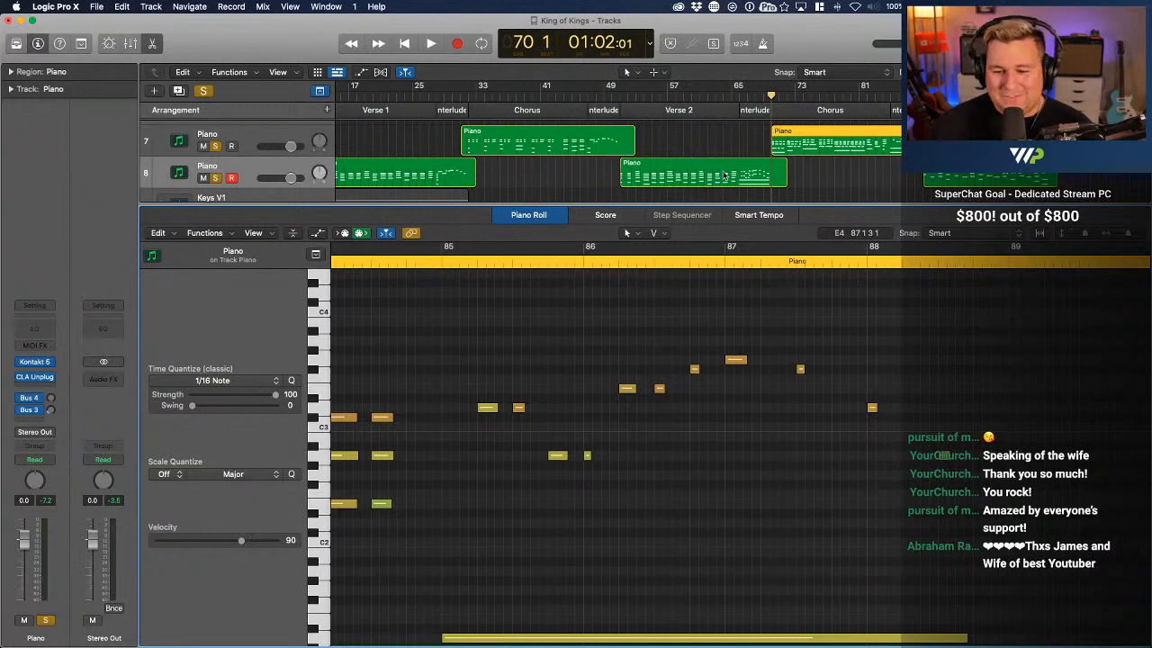
click(771, 95)
drag(771, 94, 764, 96)
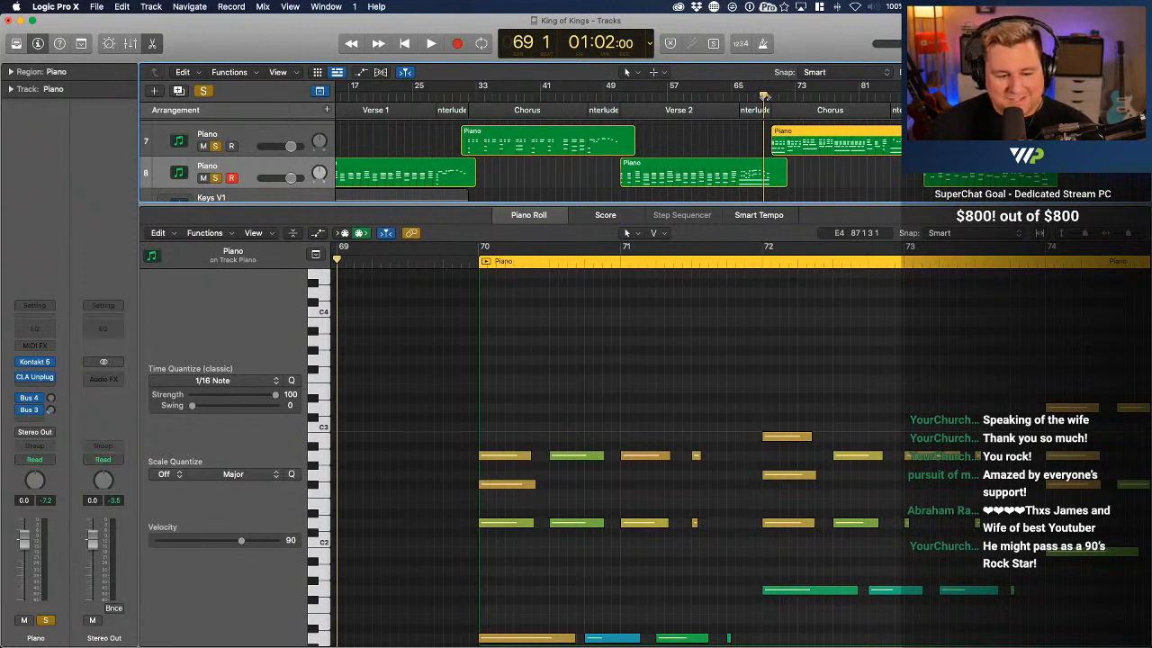
key(space)
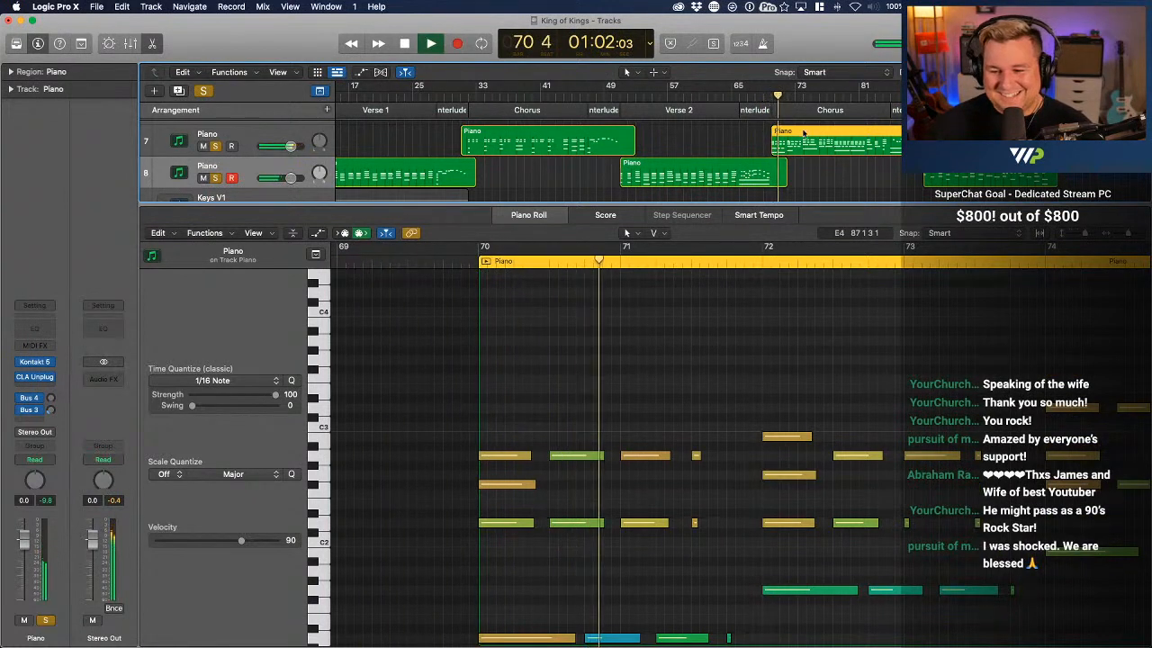
scroll(802, 142, right, 2)
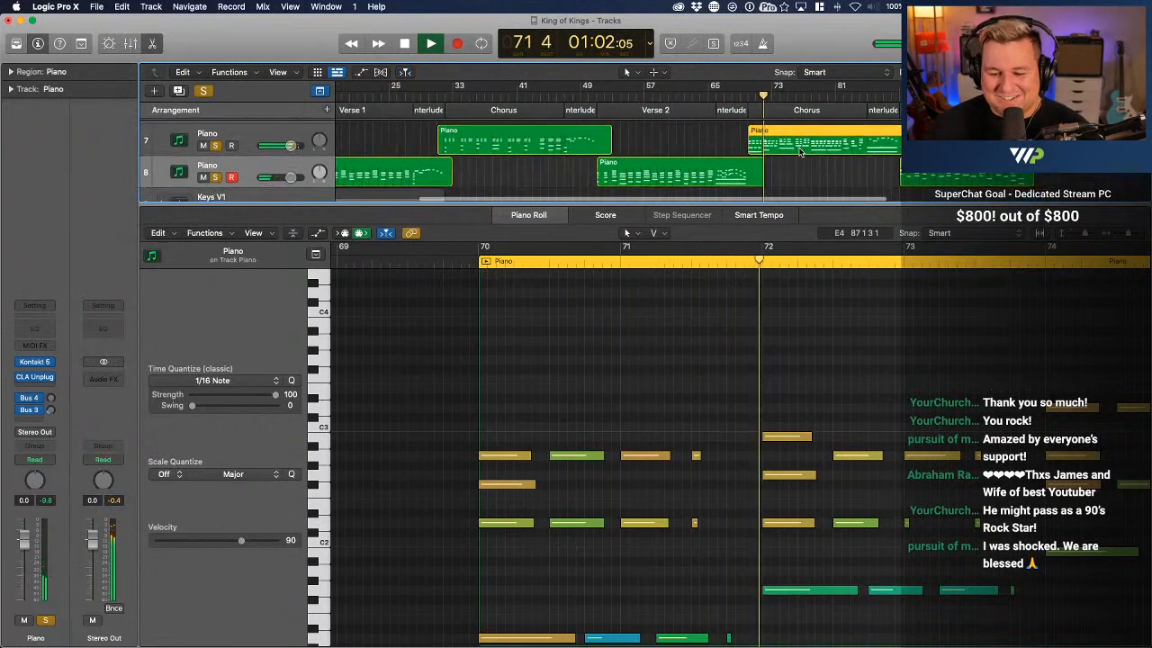
scroll(802, 332, right, 3)
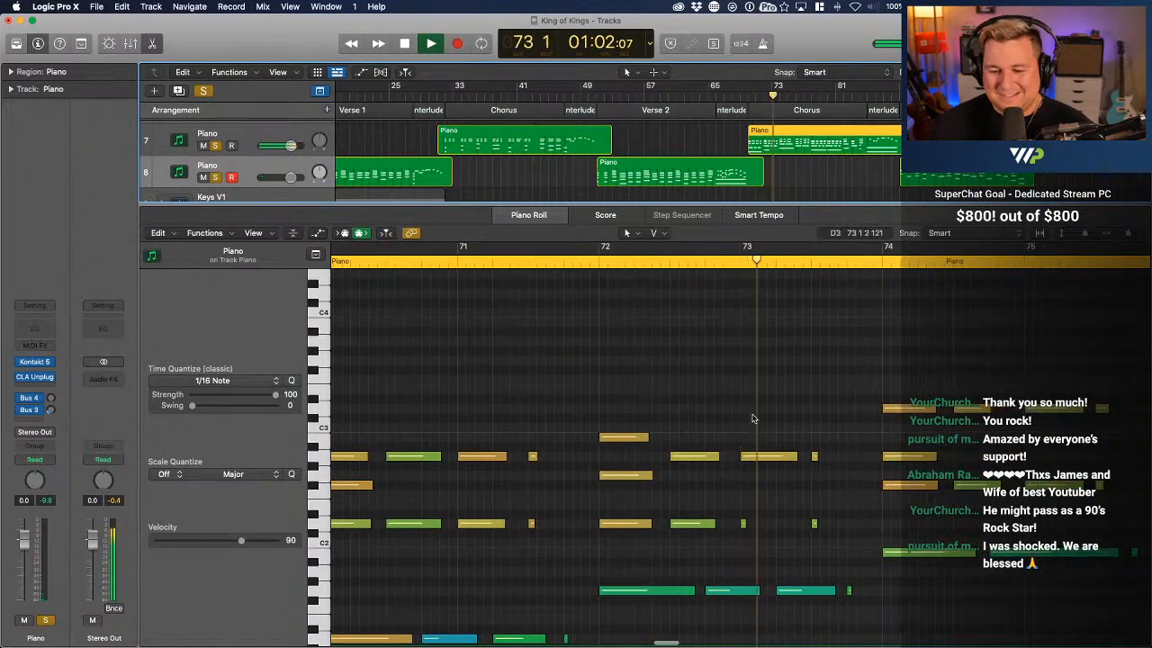
key(space)
Move the B2 note at bar 72 down to A2, and audition the Chorus from just before bar 70
click(628, 438)
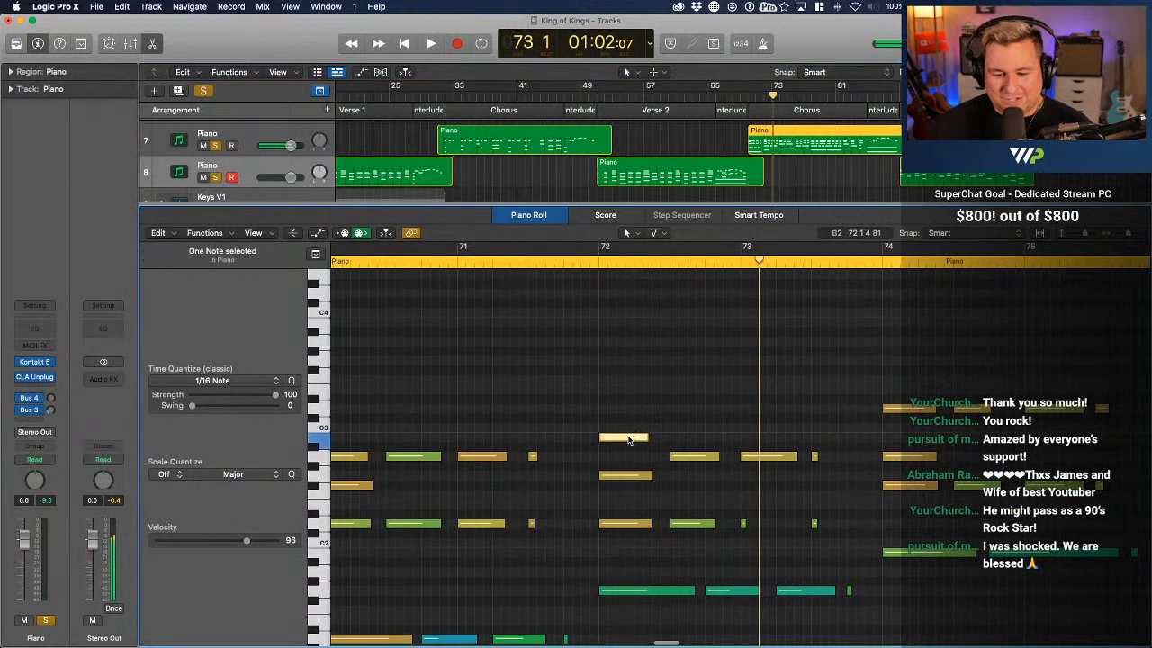
drag(628, 438, 628, 456)
scroll(571, 291, left, 3)
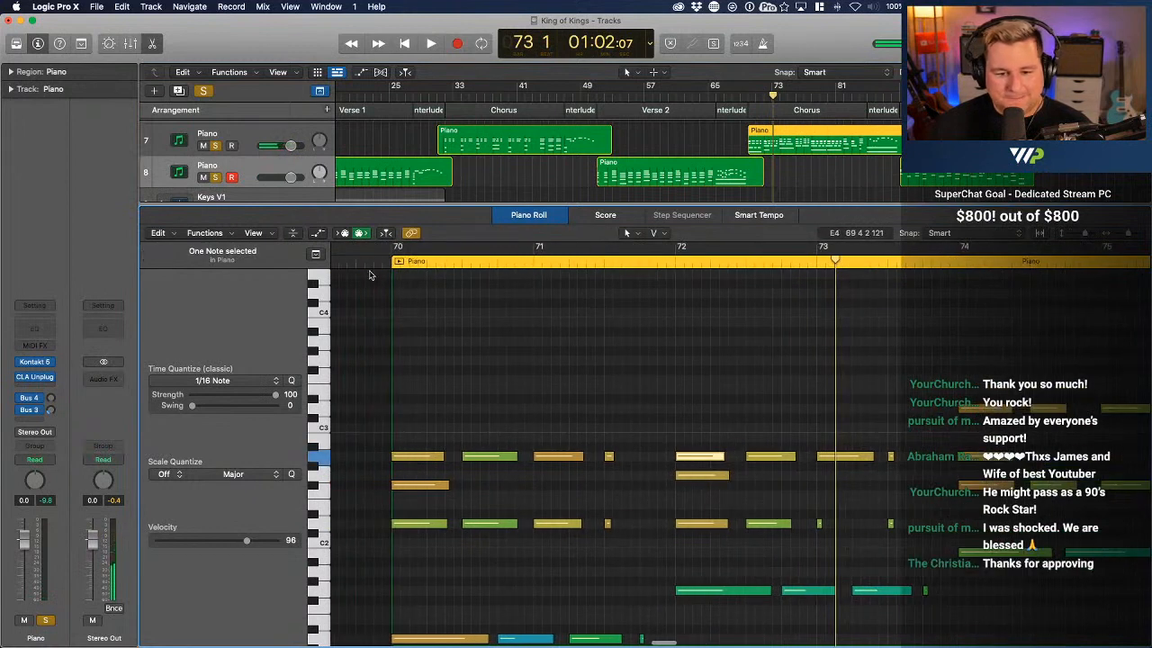
click(377, 261)
key(space)
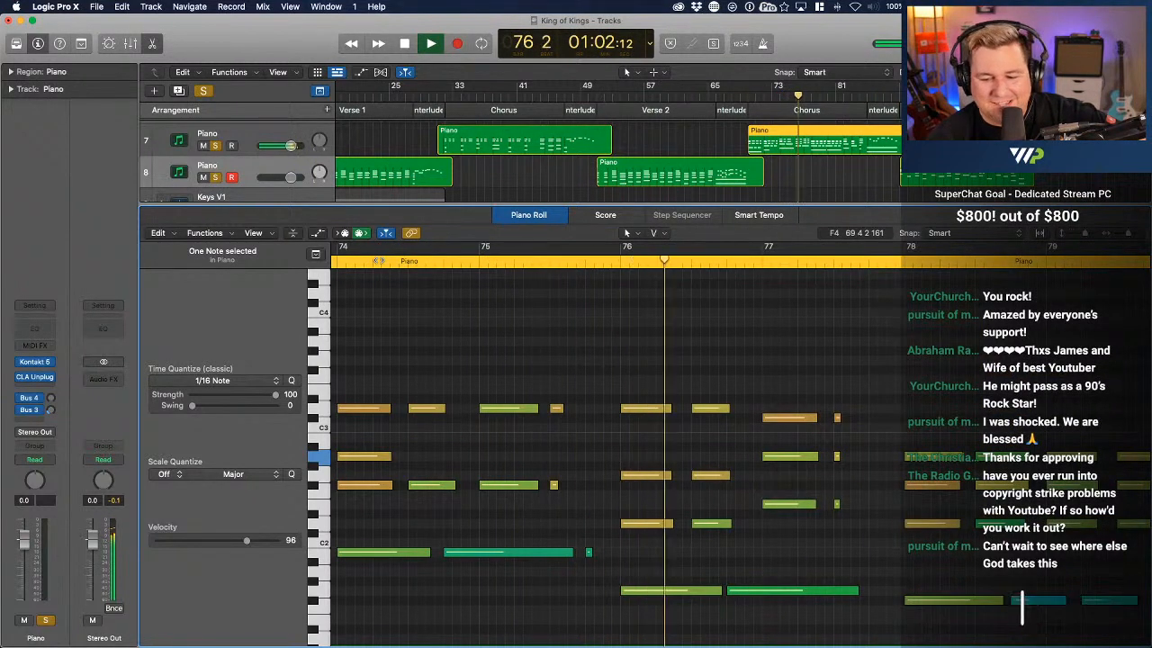
key(space)
Revoice both chords at bar 76 by moving the D3 notes to C#3, the G2 notes to A2 and the D2 notes to E2
click(758, 366)
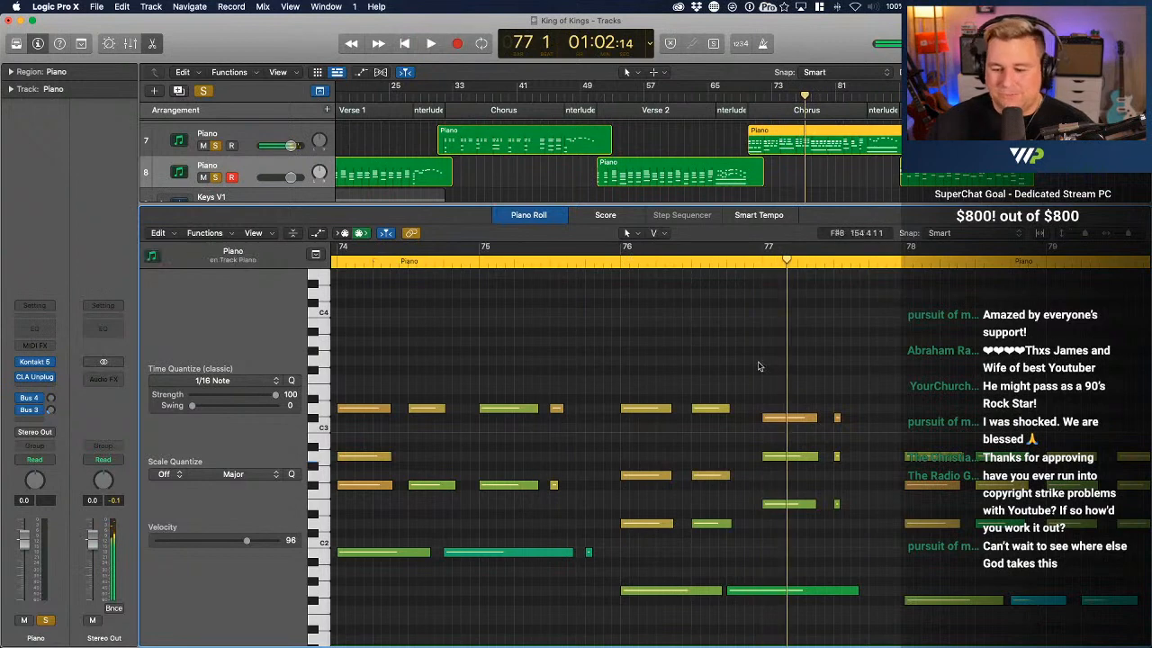
drag(759, 366, 660, 423)
drag(710, 489, 644, 456)
drag(710, 547, 641, 509)
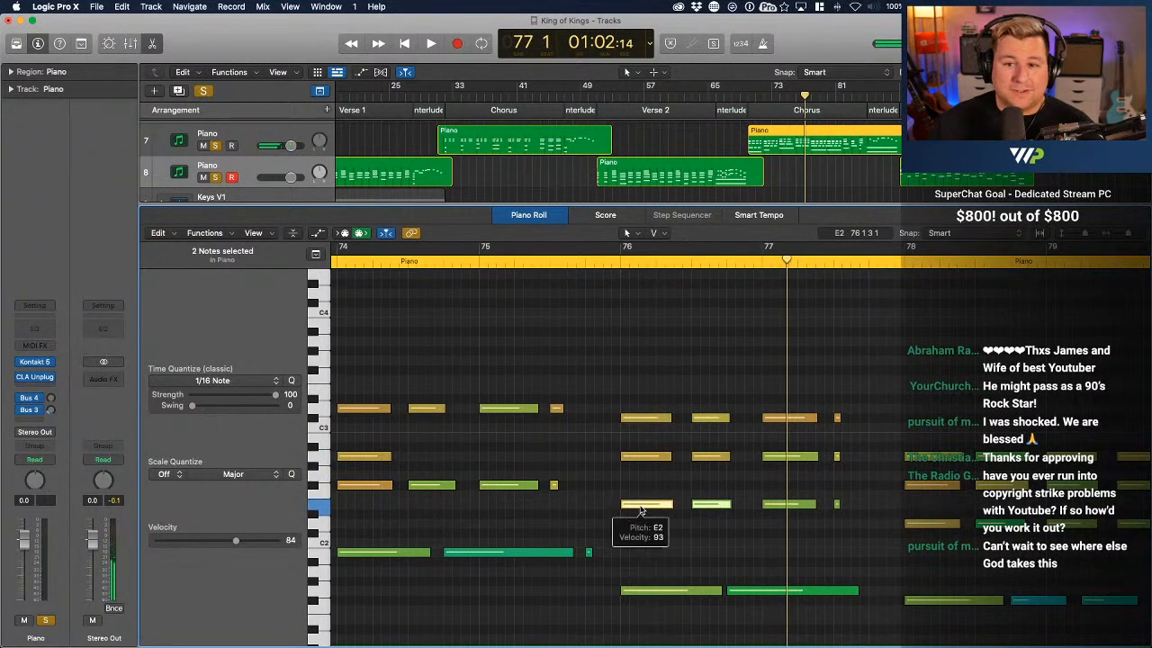
scroll(632, 488, left, 1)
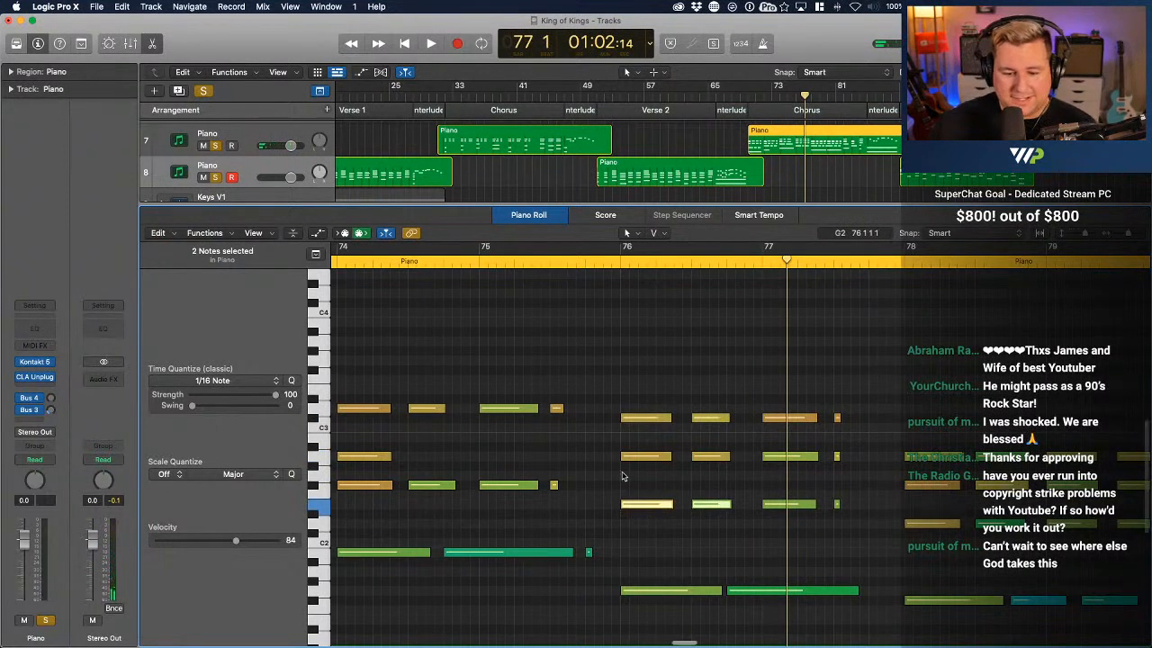
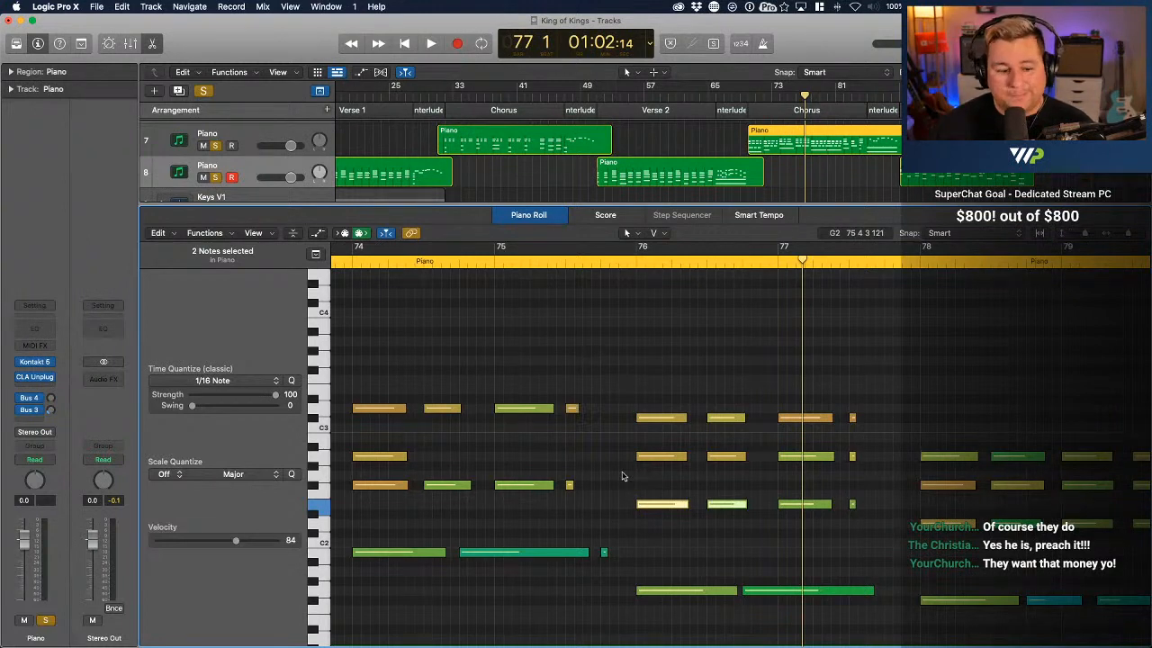
Play back the second Chorus from about bar 70 up to bar 77
mouse_move(642, 645)
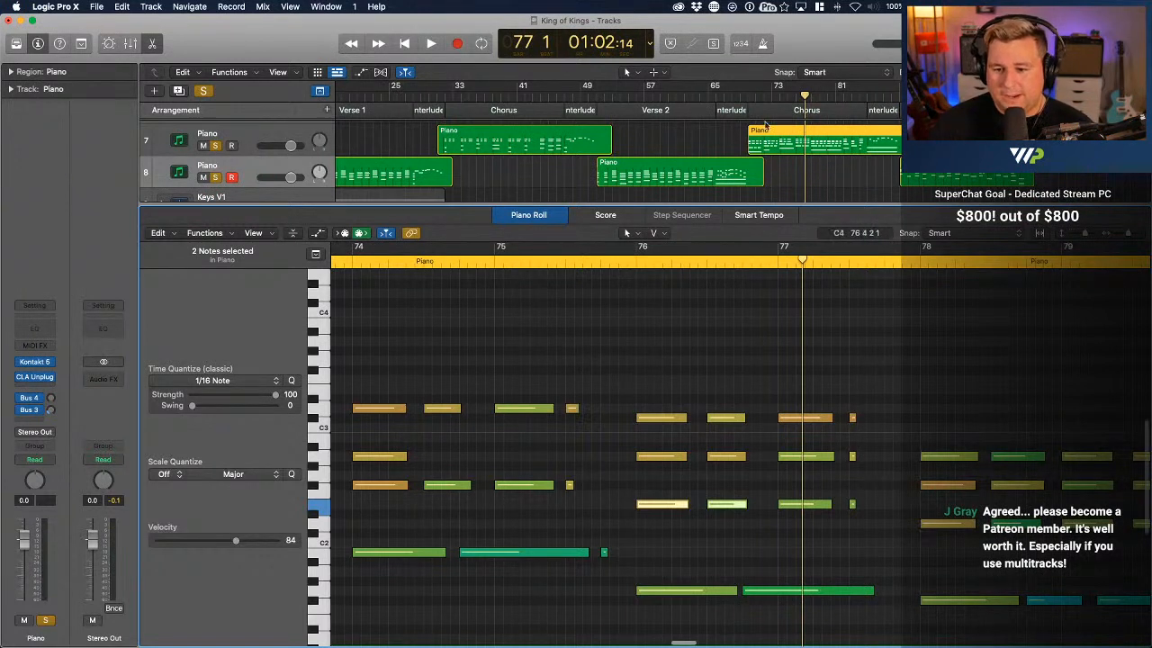
click(750, 94)
key(space)
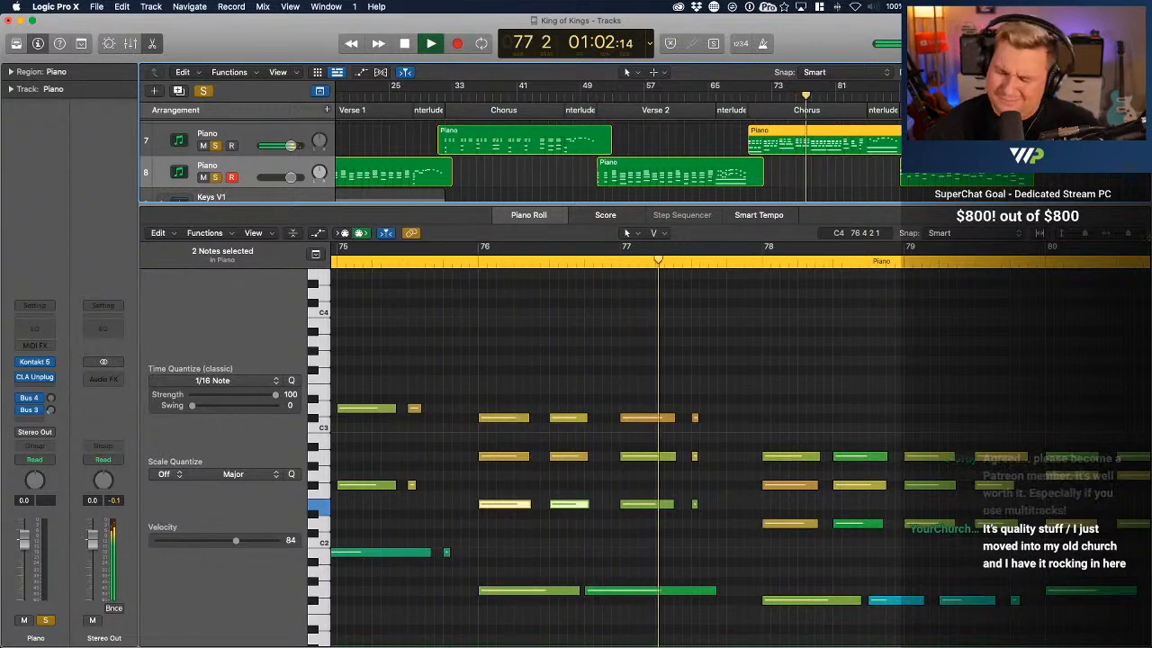
key(space)
Raise both G1 bass notes at bar 76 to A1, and audition the passage from just before bar 76
scroll(764, 481, down, 5)
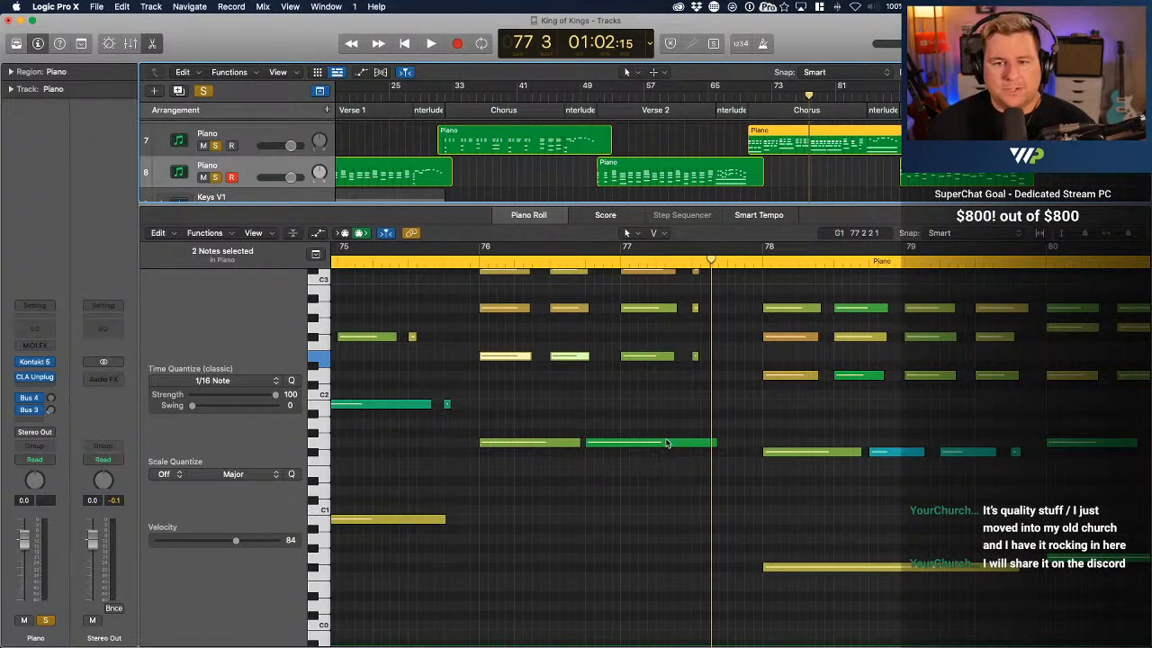
click(543, 442)
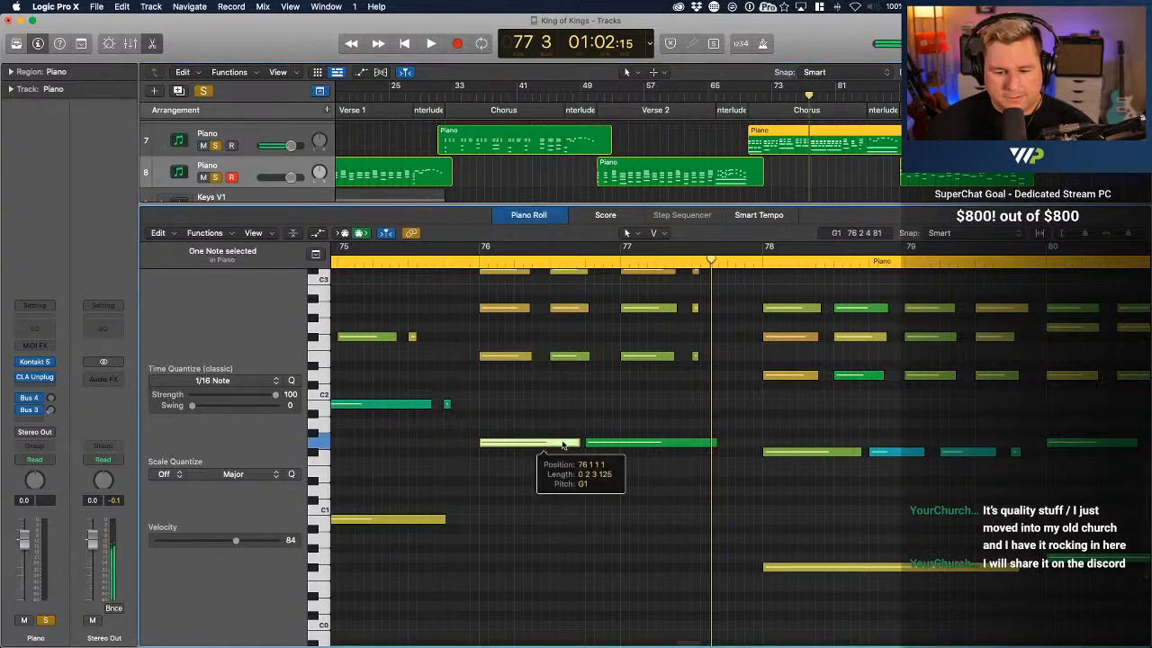
drag(654, 459, 555, 424)
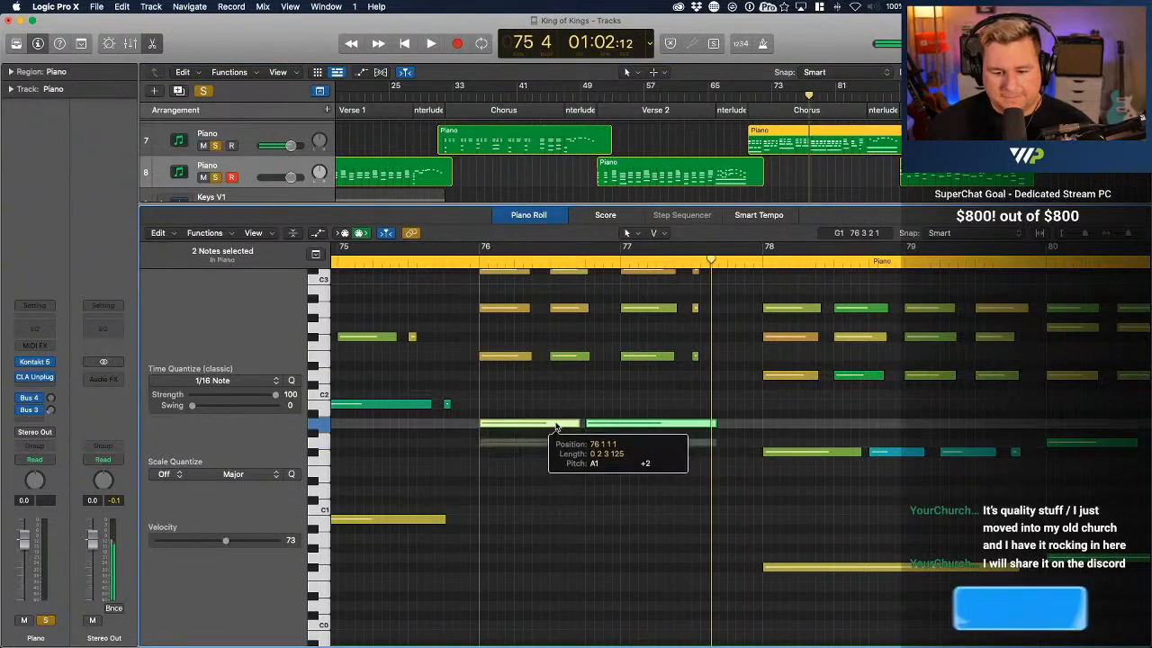
scroll(555, 424, left, 1)
scroll(555, 424, left, 2)
scroll(555, 424, up, 2)
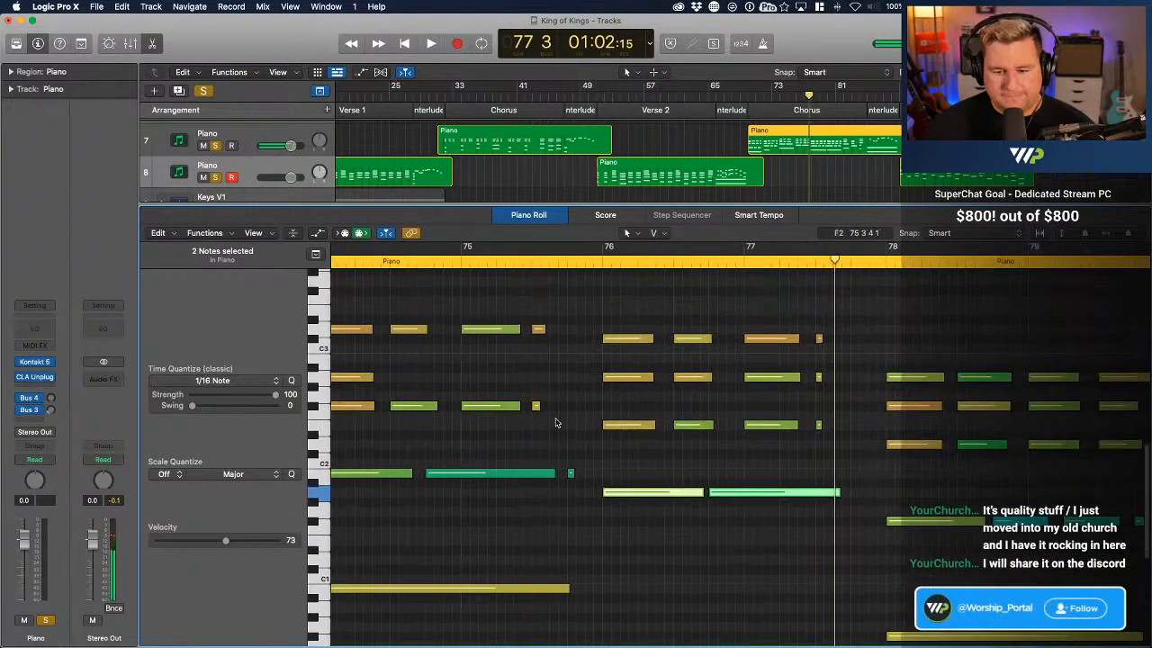
click(593, 267)
key(space)
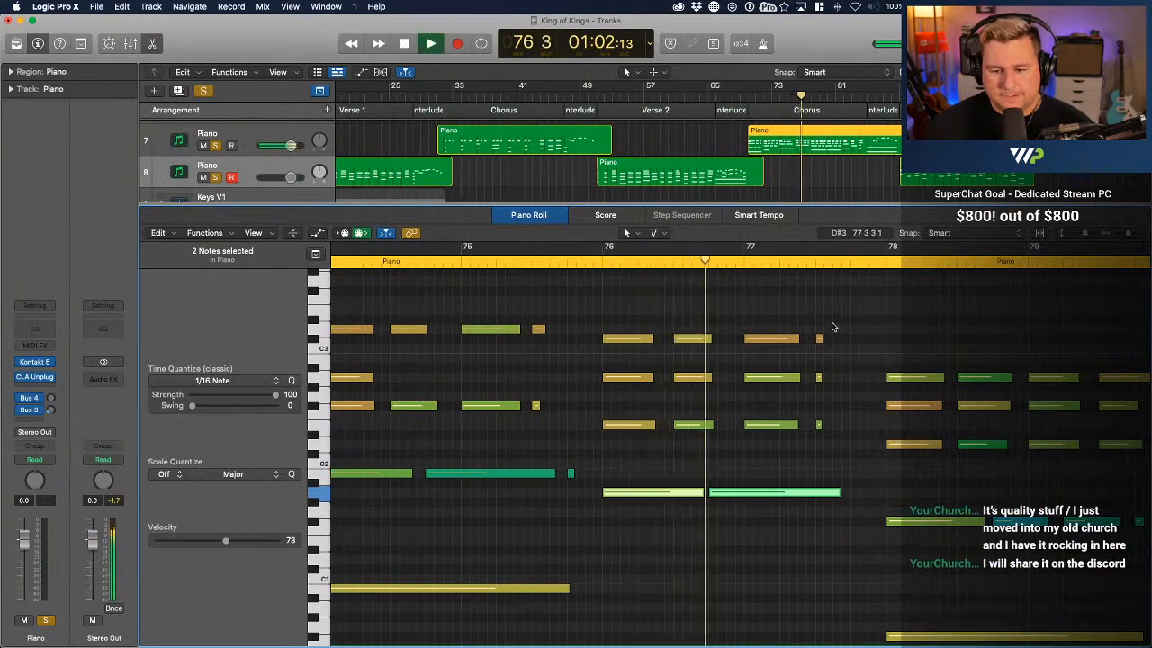
key(space)
Raise the bar 76 C#3 notes to D3, leave the bar 77 pair at C#3, and audition the Chorus through bar 84
drag(833, 325, 631, 336)
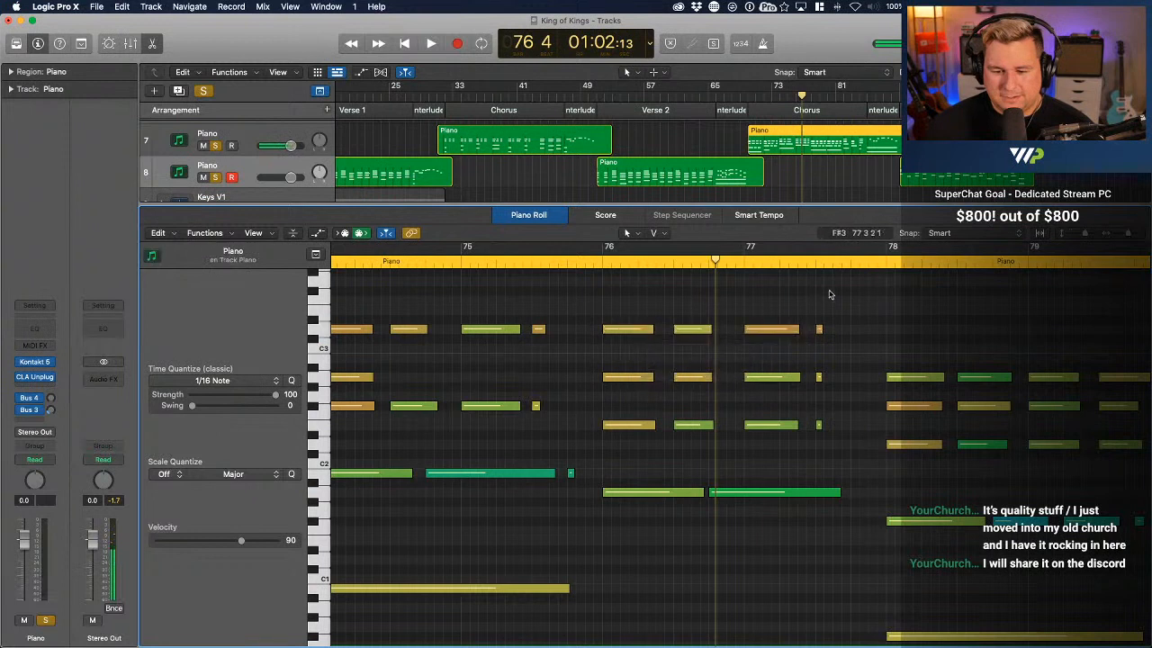
drag(846, 292, 777, 341)
click(747, 97)
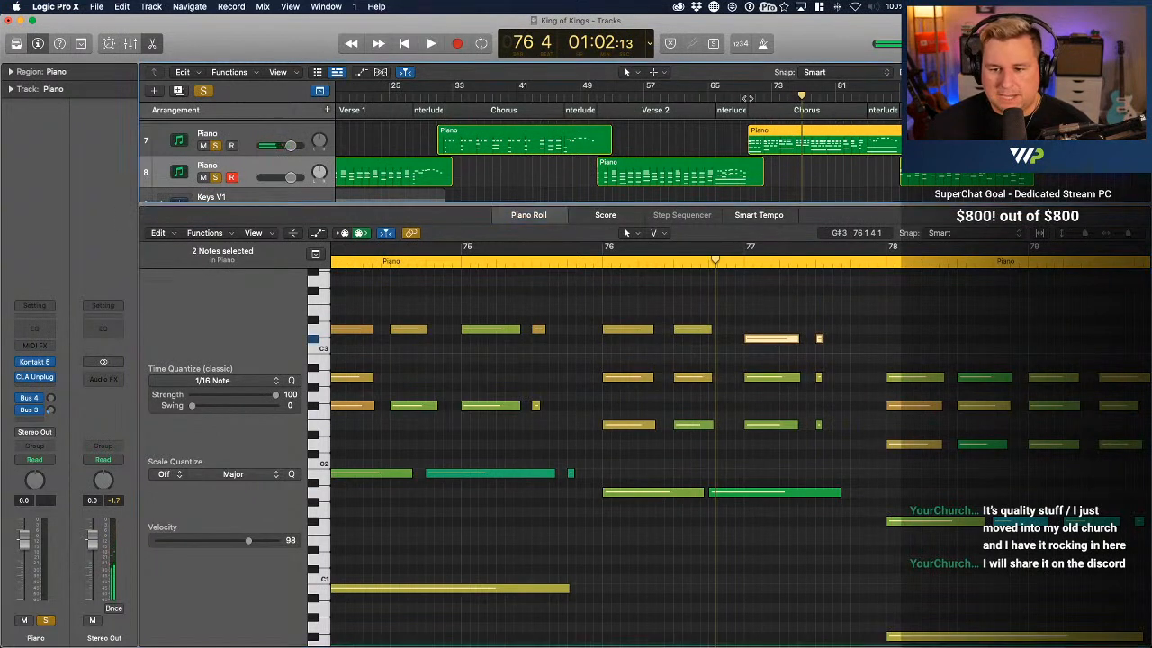
key(space)
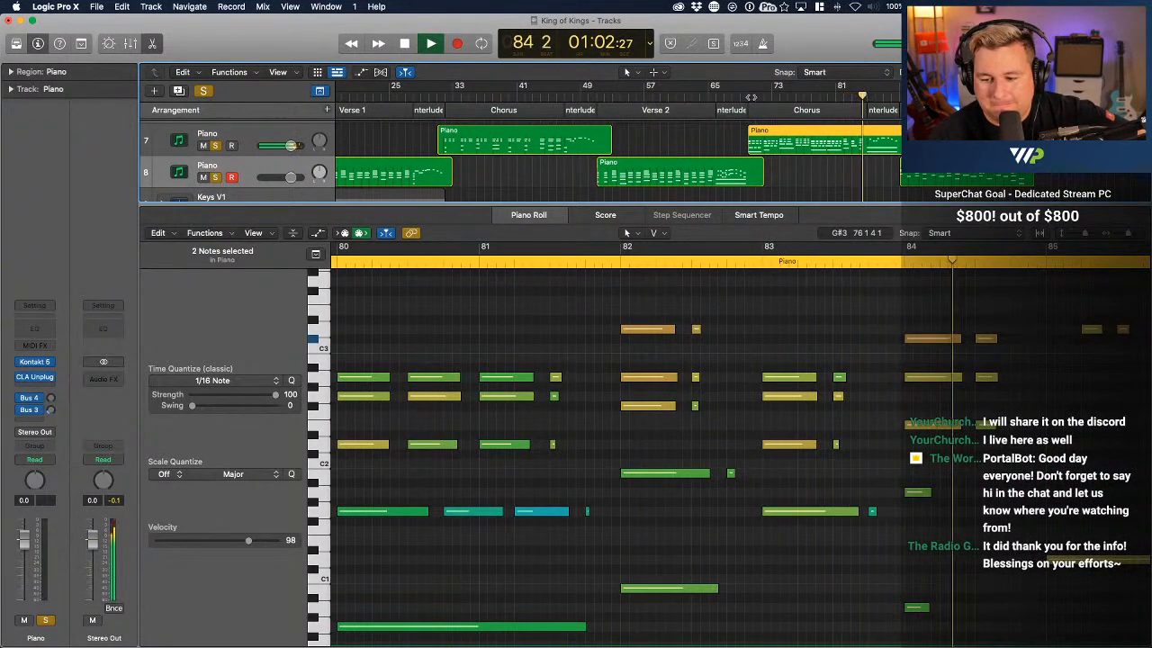
key(space)
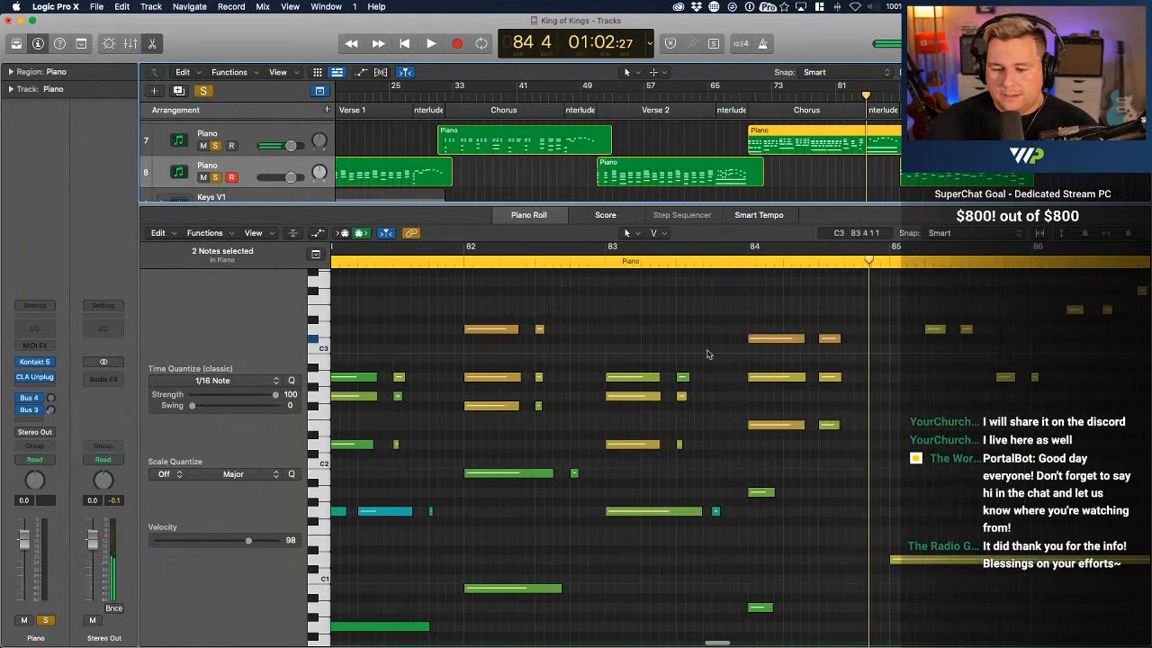
Move both C#3 notes at bar 84 up to D3, and audition from just before bar 82
click(773, 338)
drag(743, 312, 869, 366)
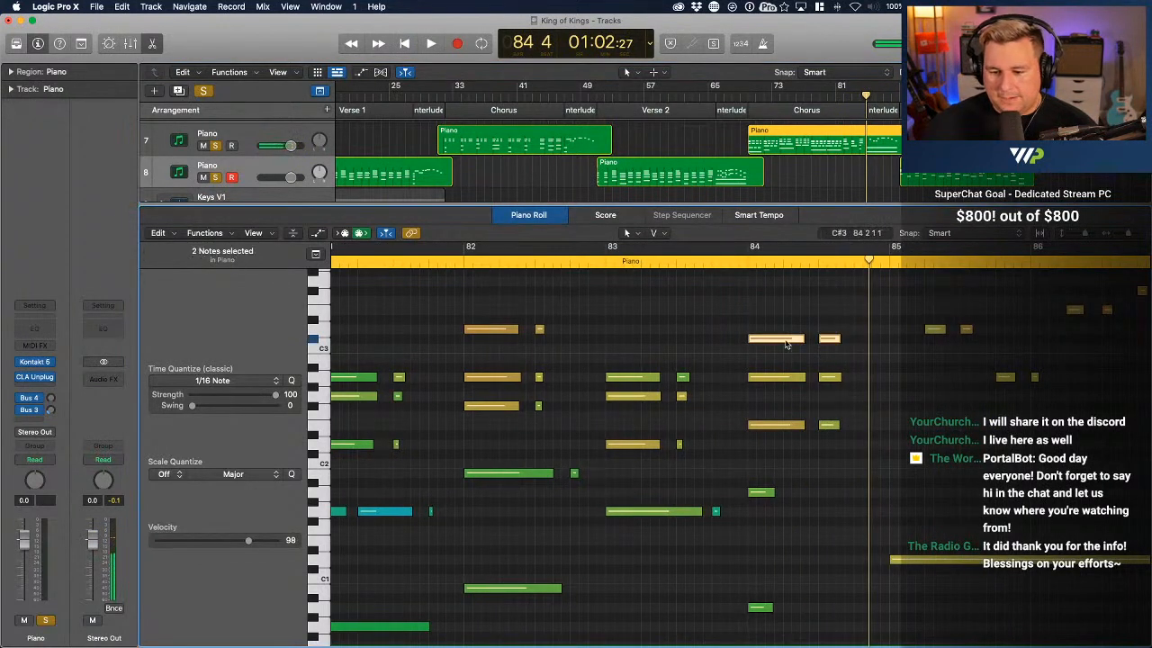
drag(786, 337, 788, 327)
click(829, 482)
scroll(830, 482, down, 4)
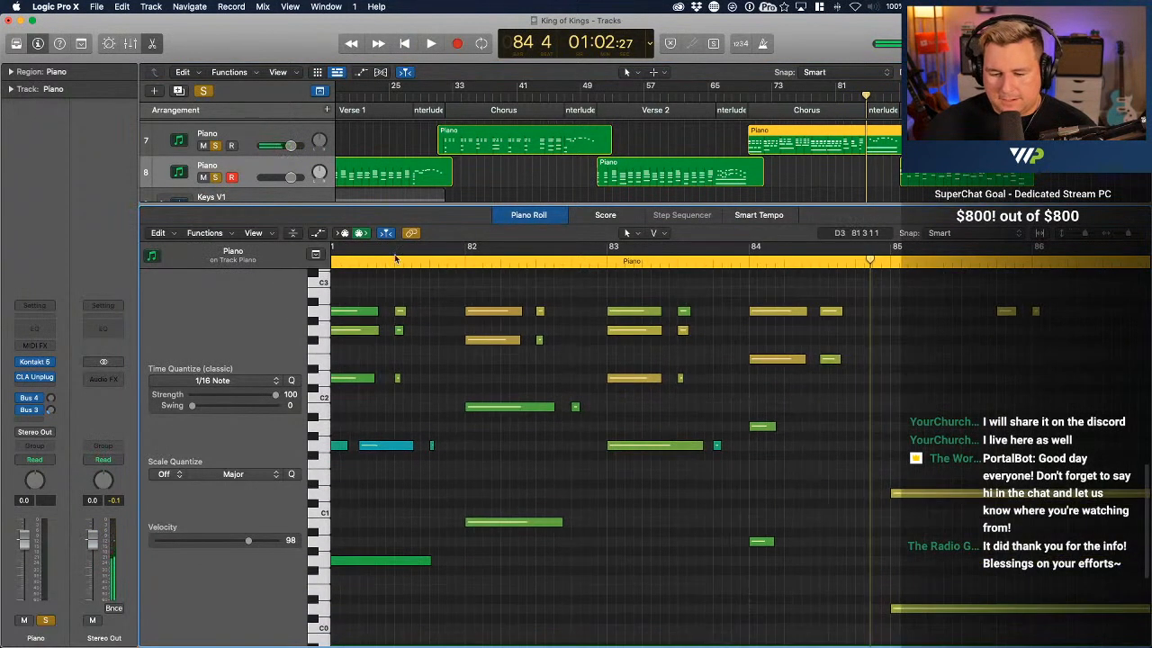
click(456, 263)
key(space)
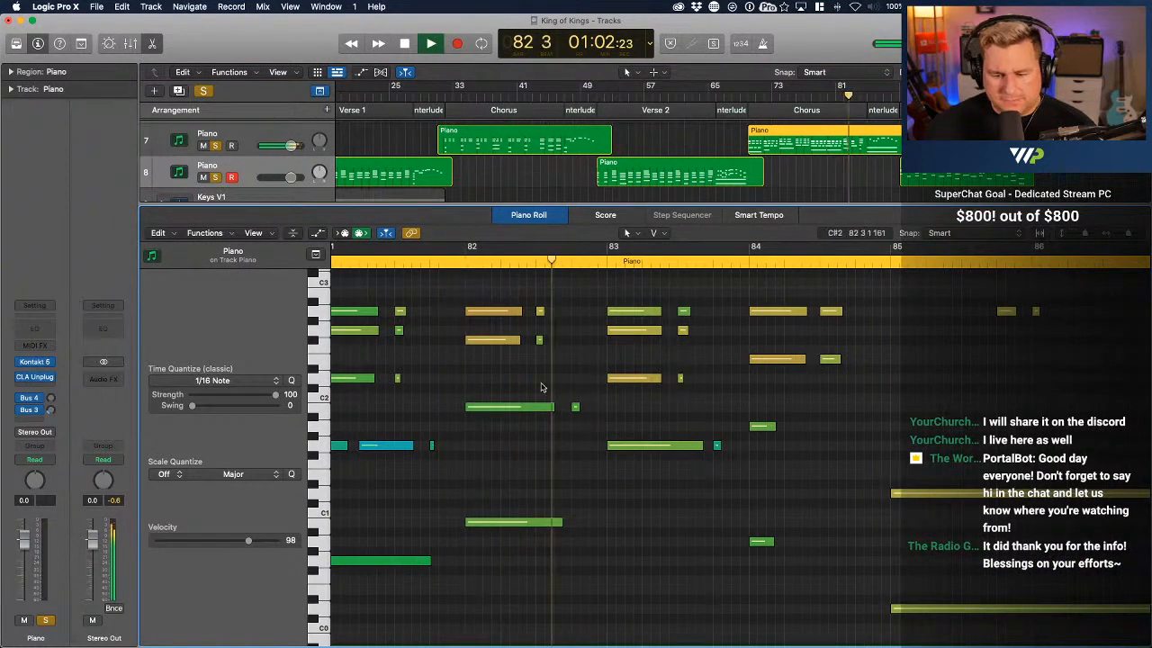
key(space)
Copy the two A2 notes at bar 83 up to D3, keeping the originals in place
scroll(630, 401, up, 1)
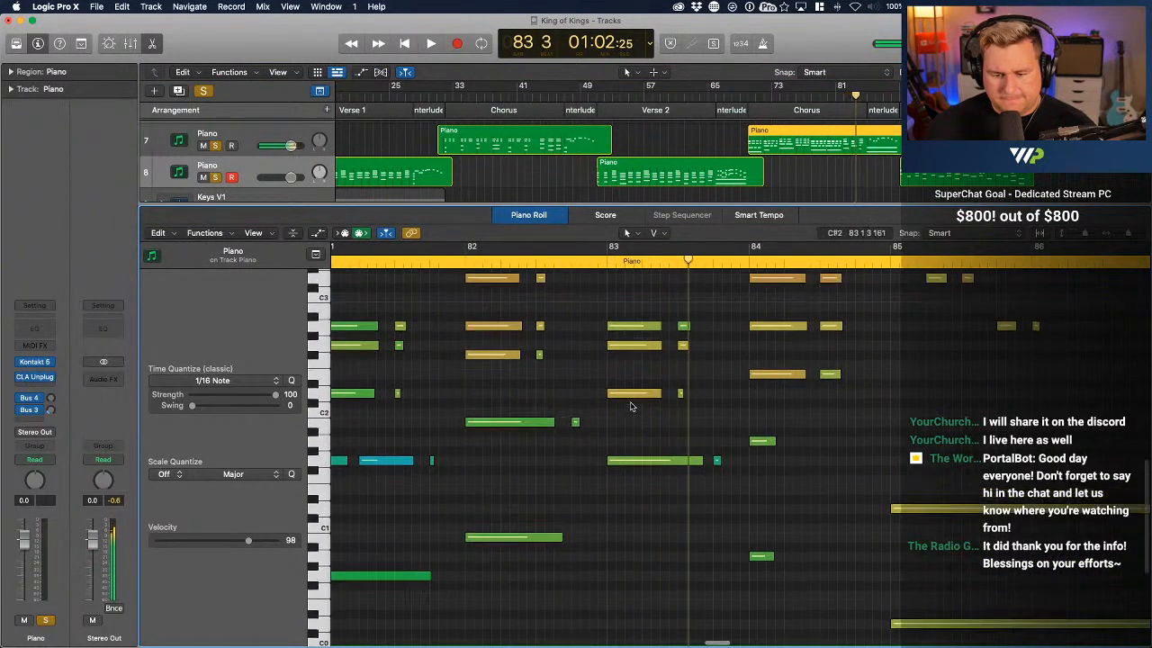
scroll(681, 308, up, 1)
drag(615, 345, 621, 298)
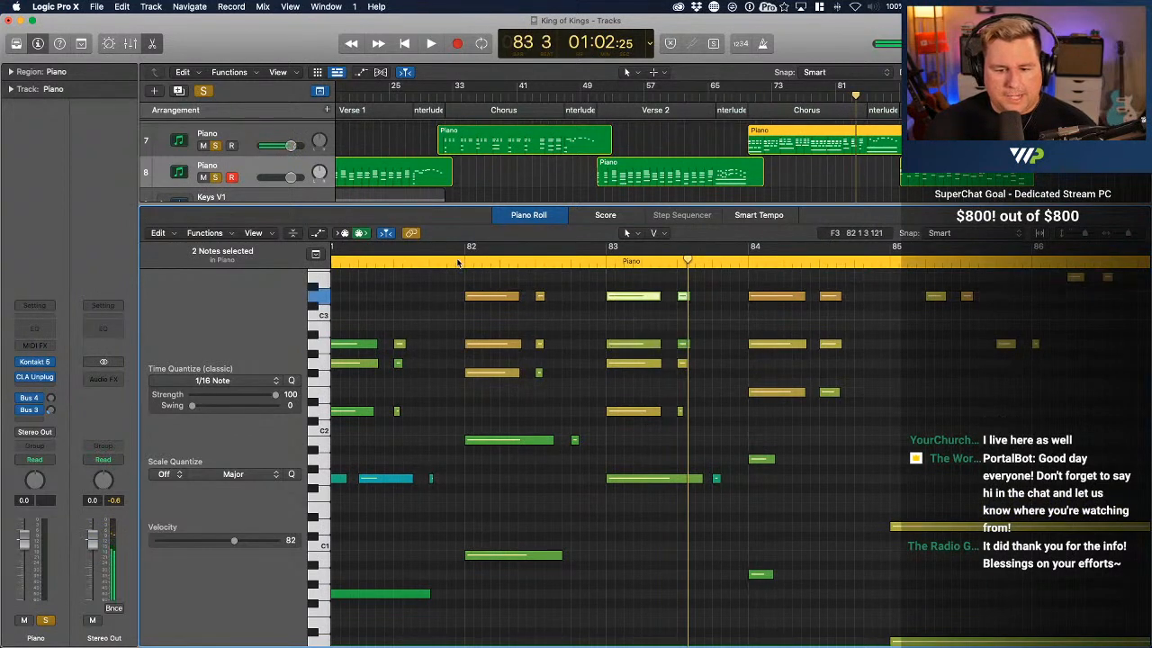
Play back the end of the Chorus and the Interlude from just before bar 82 through bar 88
double_click(457, 262)
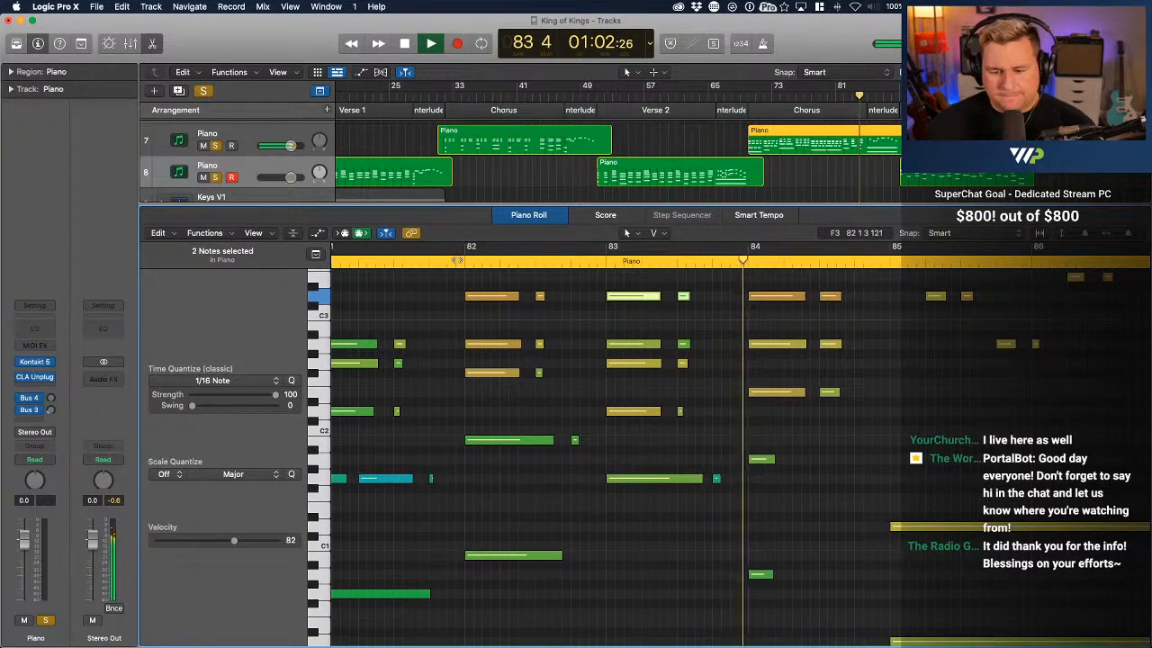
scroll(738, 378, up, 3)
scroll(737, 378, right, 6)
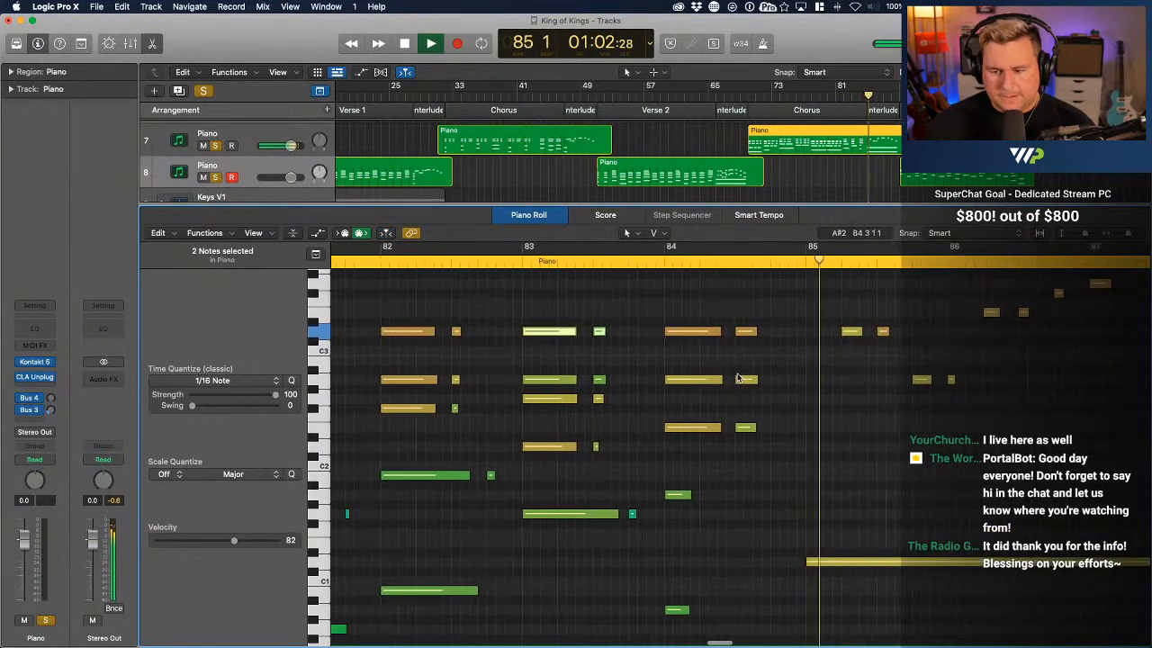
scroll(840, 324, down, 5)
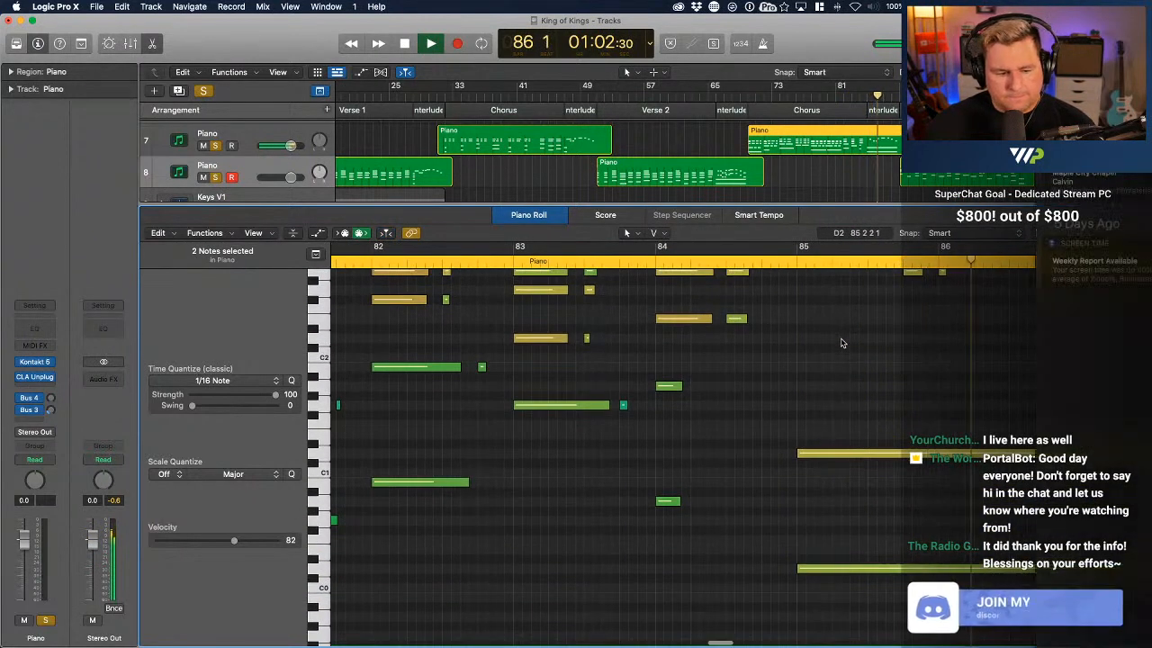
scroll(842, 342, right, 5)
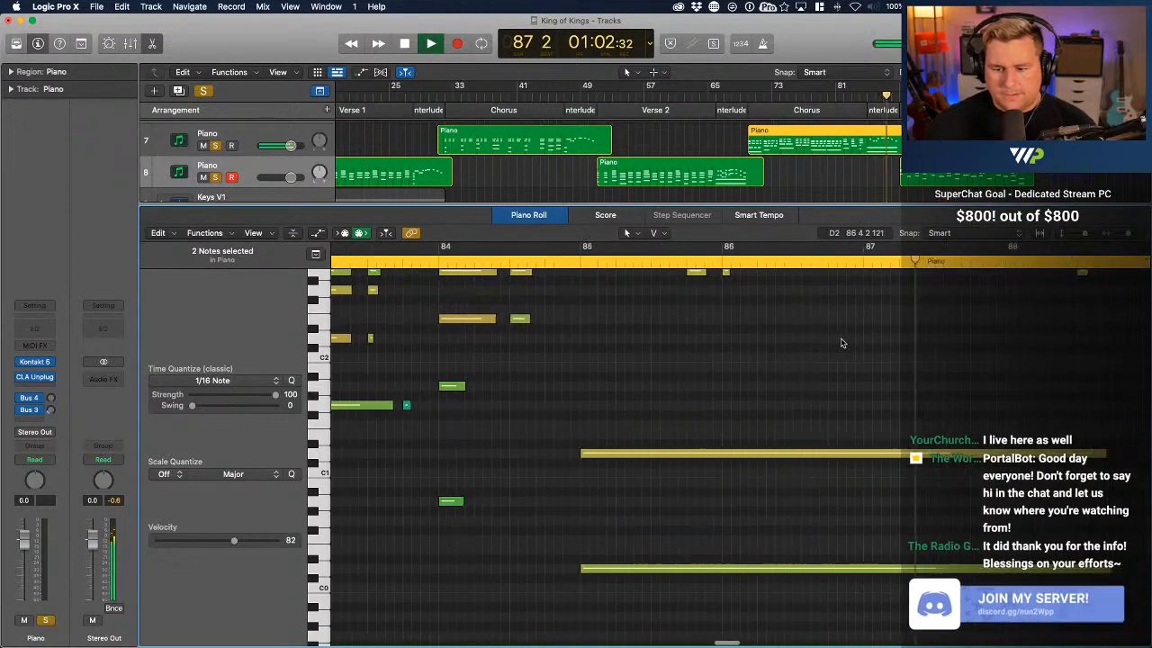
scroll(841, 341, up, 3)
scroll(841, 341, right, 4)
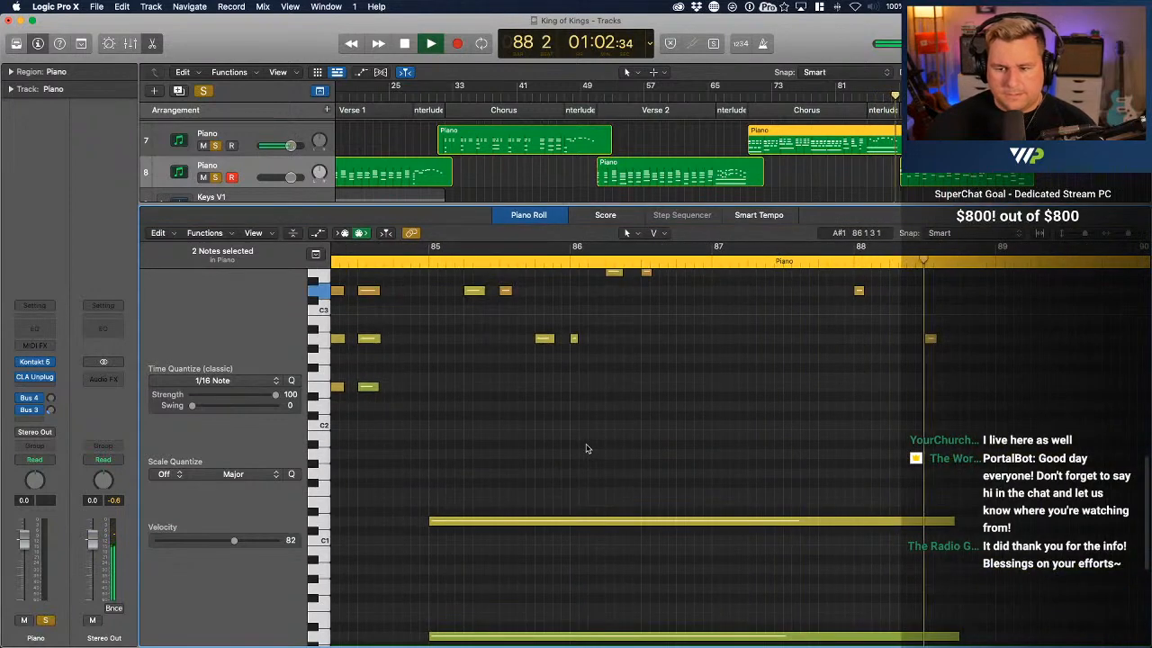
scroll(598, 450, up, 3)
key(space)
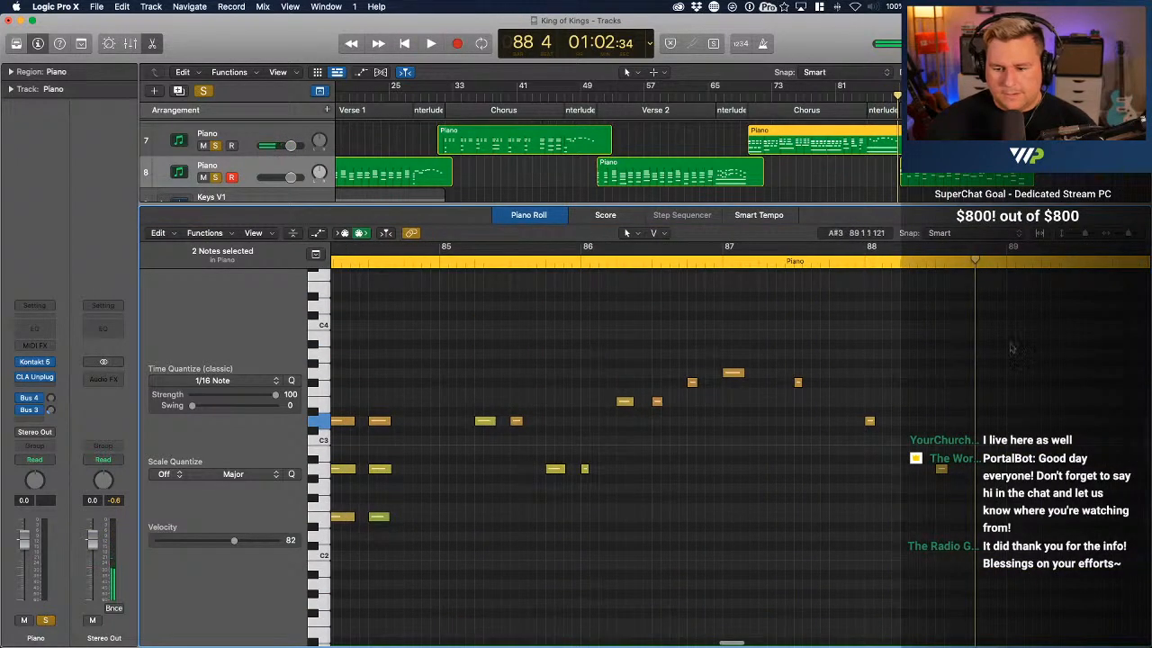
Duplicate the 11 melody notes of bars 85 to 88 one octave higher, and audition from bar 84
drag(970, 342, 480, 385)
scroll(460, 535, up, 1)
scroll(461, 535, up, 1)
scroll(481, 385, down, 3)
scroll(480, 385, left, 5)
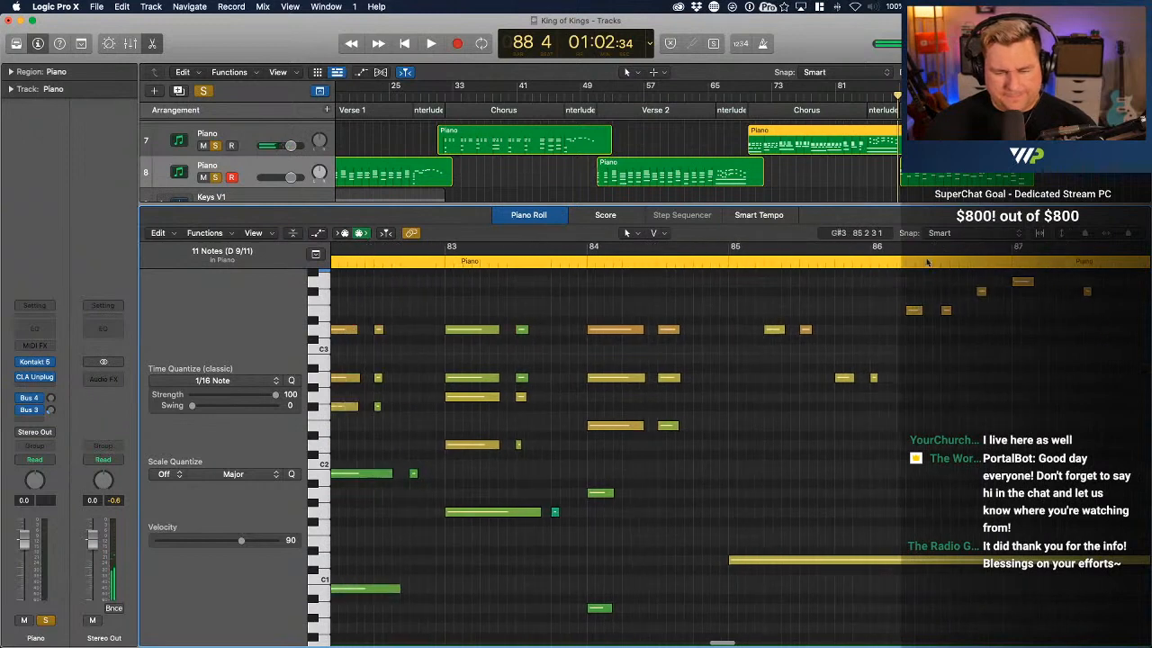
click(584, 262)
key(space)
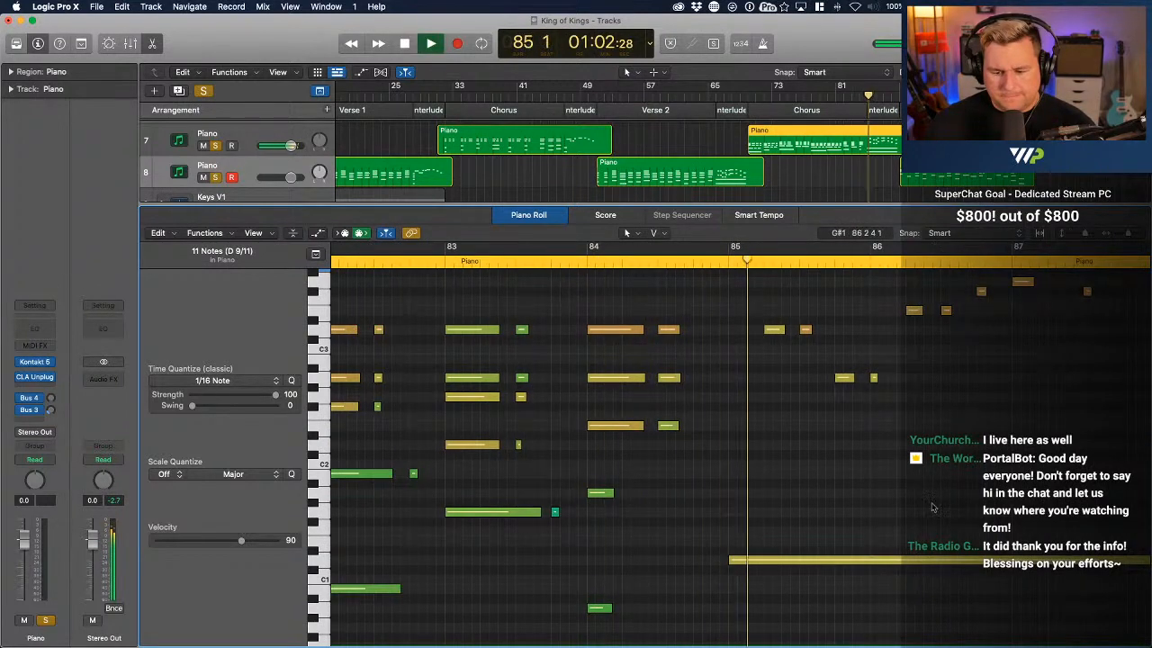
key(space)
Set the velocity of the sustained D1 and D0 bass notes at bar 85 to 99
scroll(933, 507, down, 3)
scroll(928, 502, right, 4)
drag(841, 383, 642, 610)
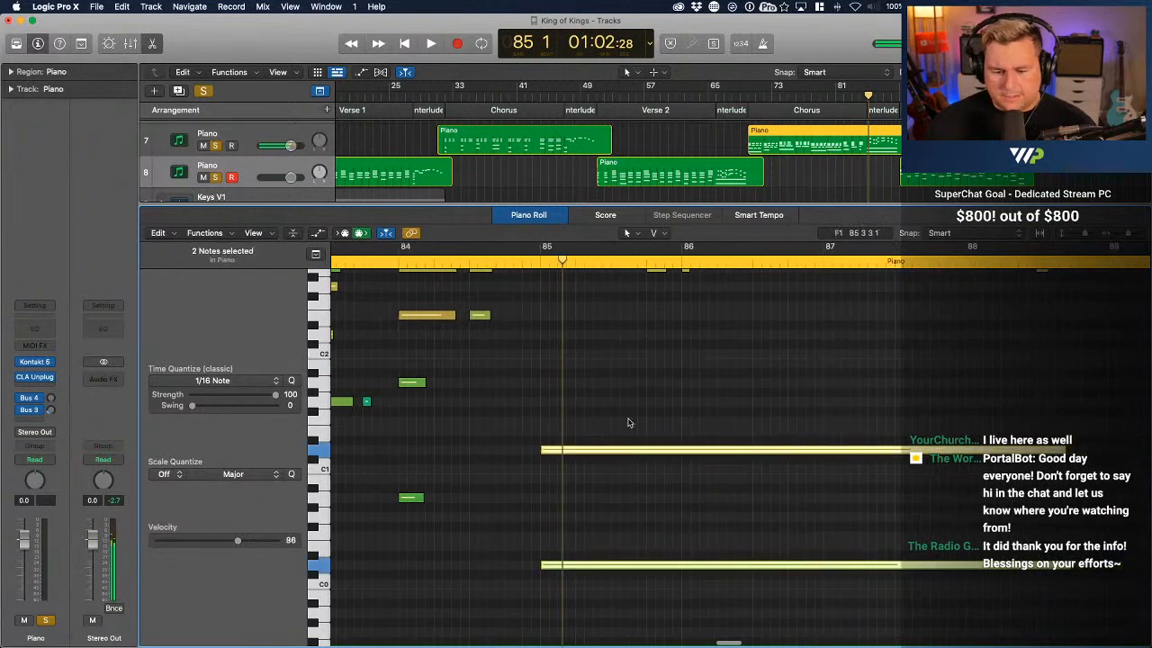
drag(625, 452, 625, 432)
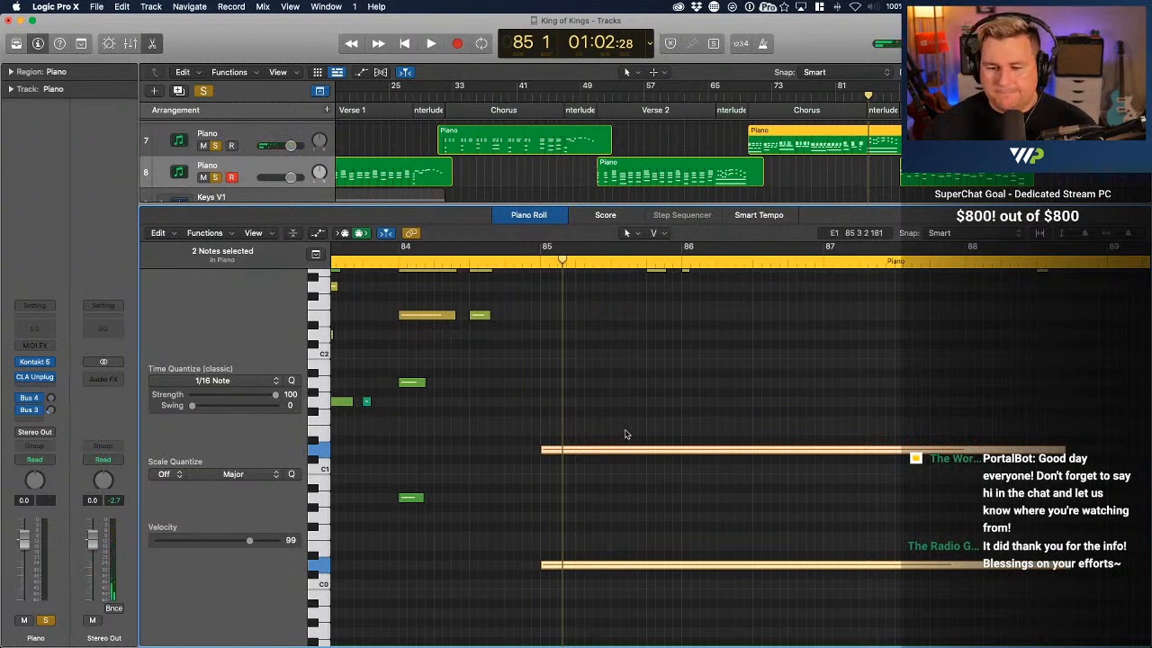
Play back the Interlude with its octave melody from about bar 82 up to bar 89
click(848, 96)
key(space)
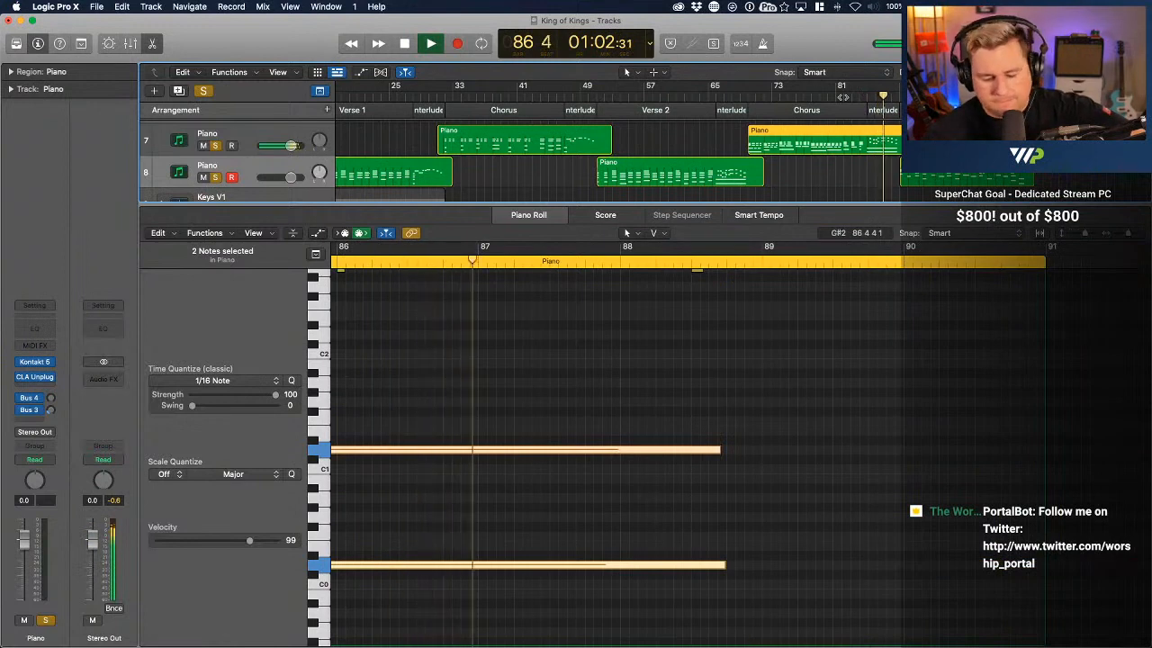
scroll(651, 452, up, 5)
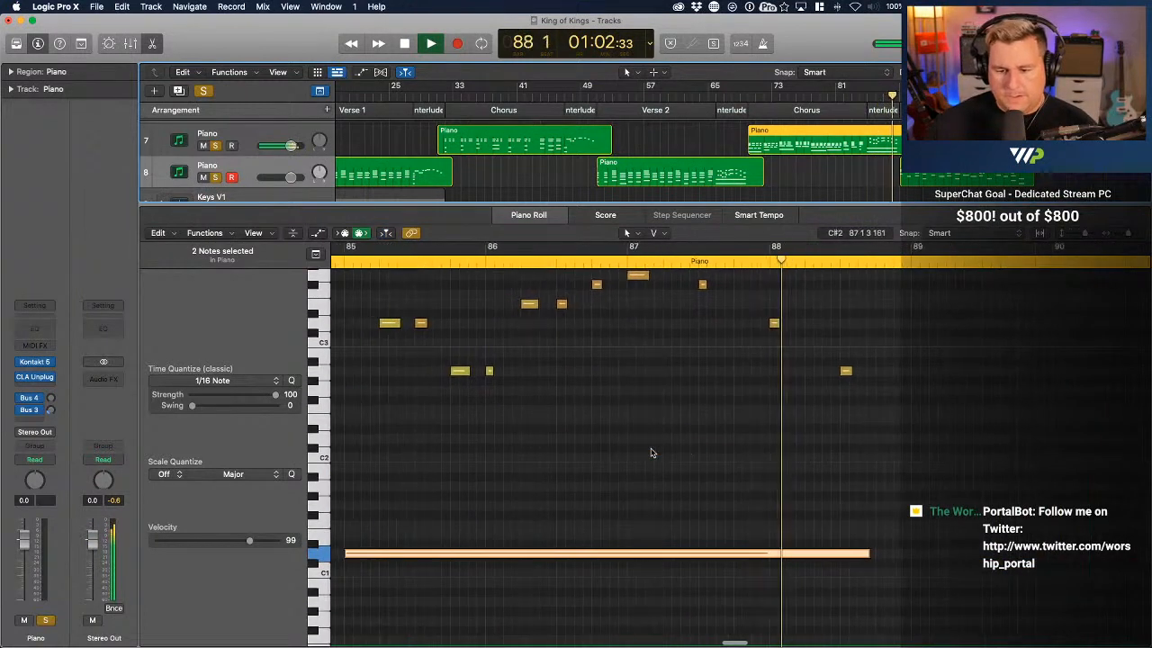
scroll(652, 453, up, 5)
scroll(652, 453, down, 3)
key(space)
scroll(653, 453, left, 7)
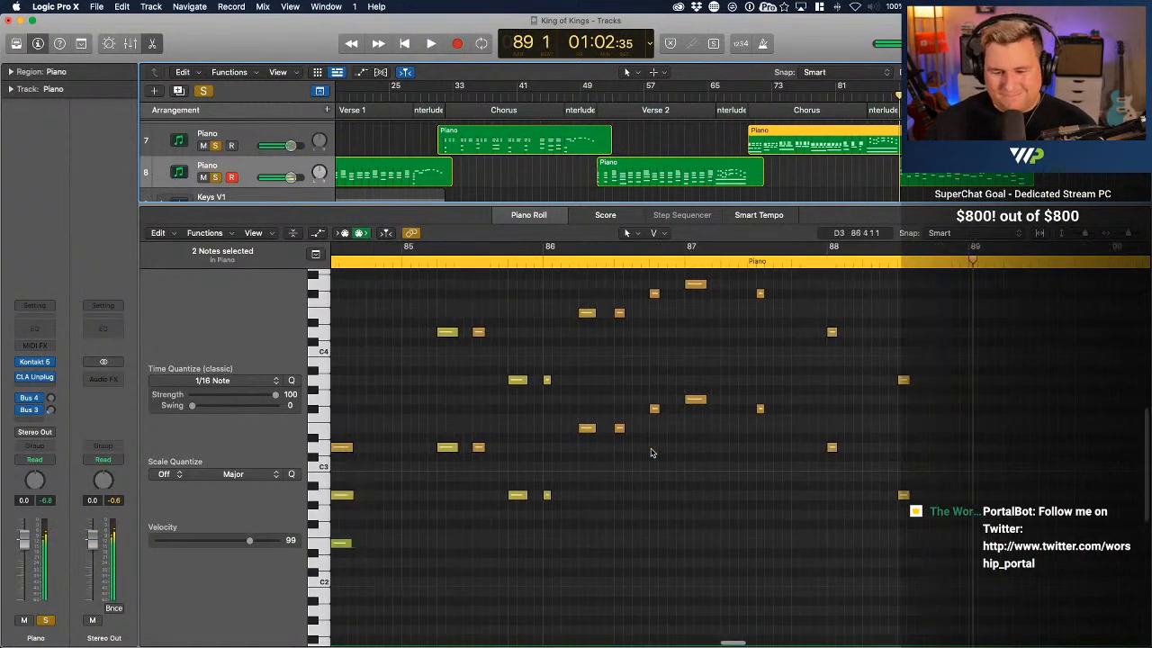
scroll(958, 427, up, 2)
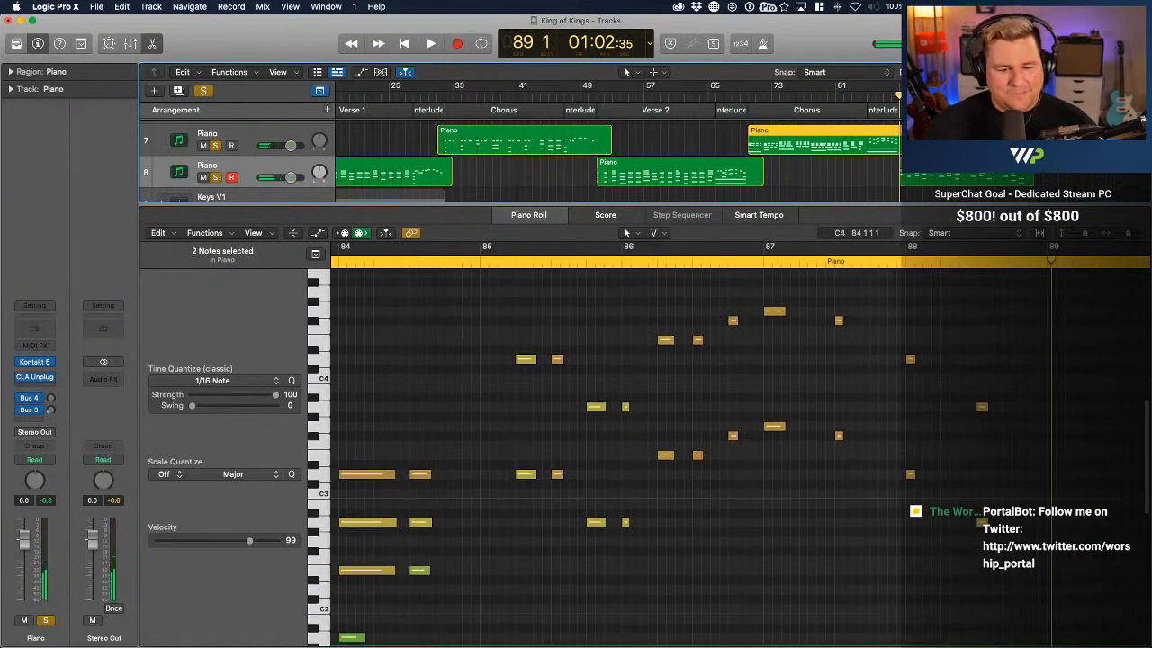
key(ctrl+Up)
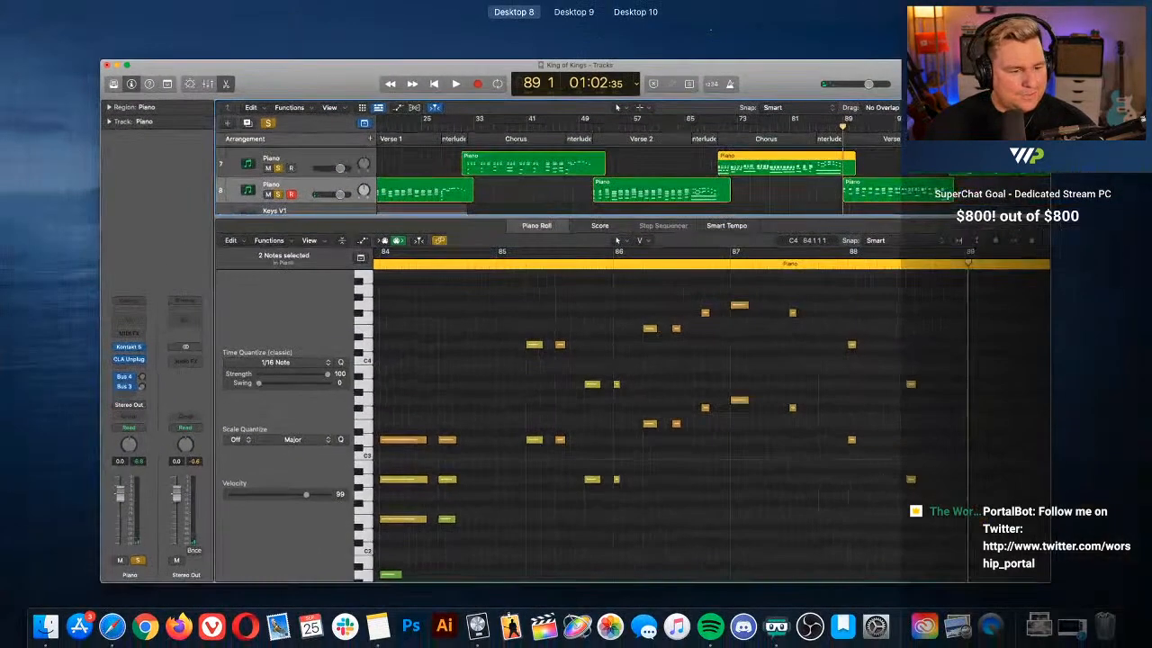
key(ctrl+Up)
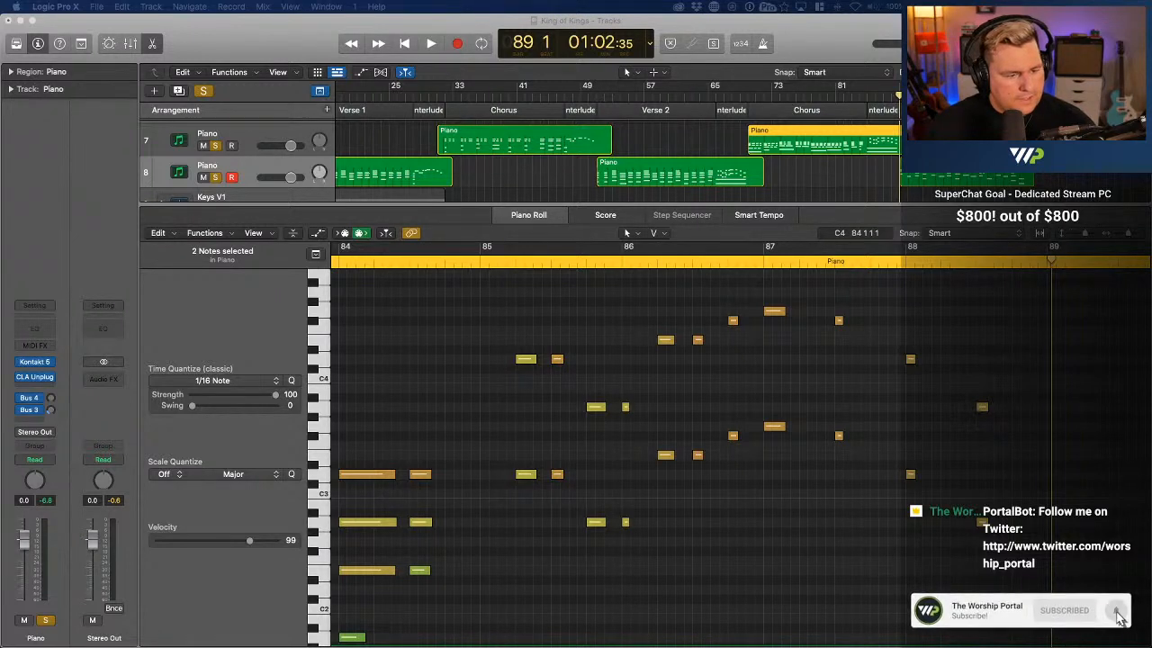
key(ctrl+Up)
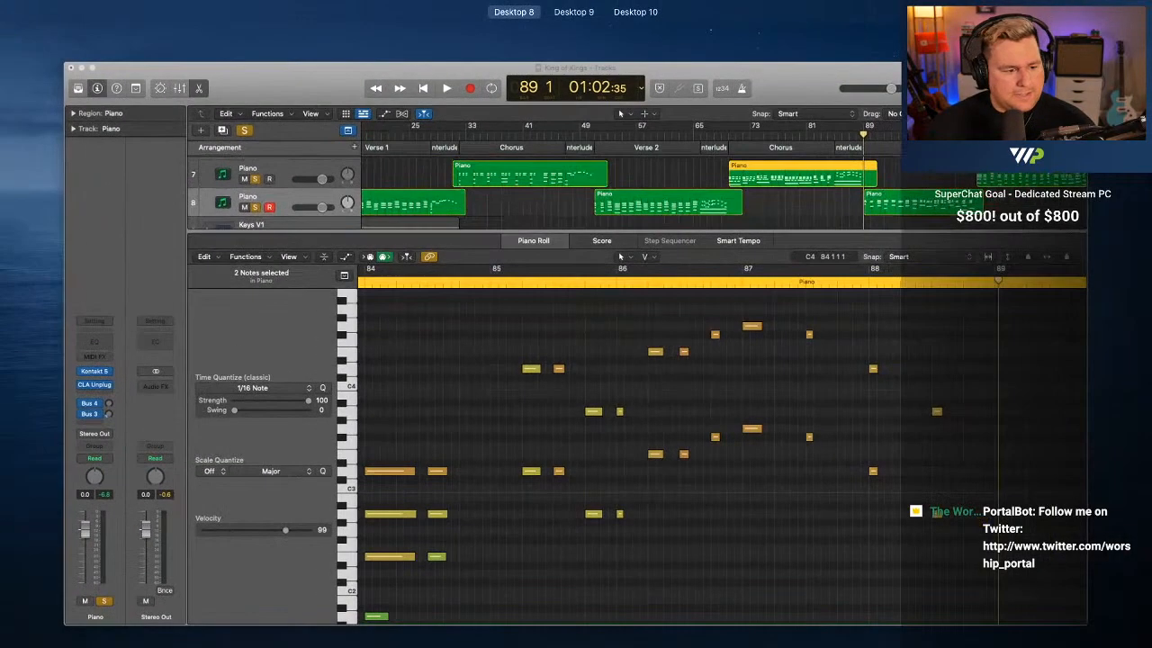
key(ctrl+Up)
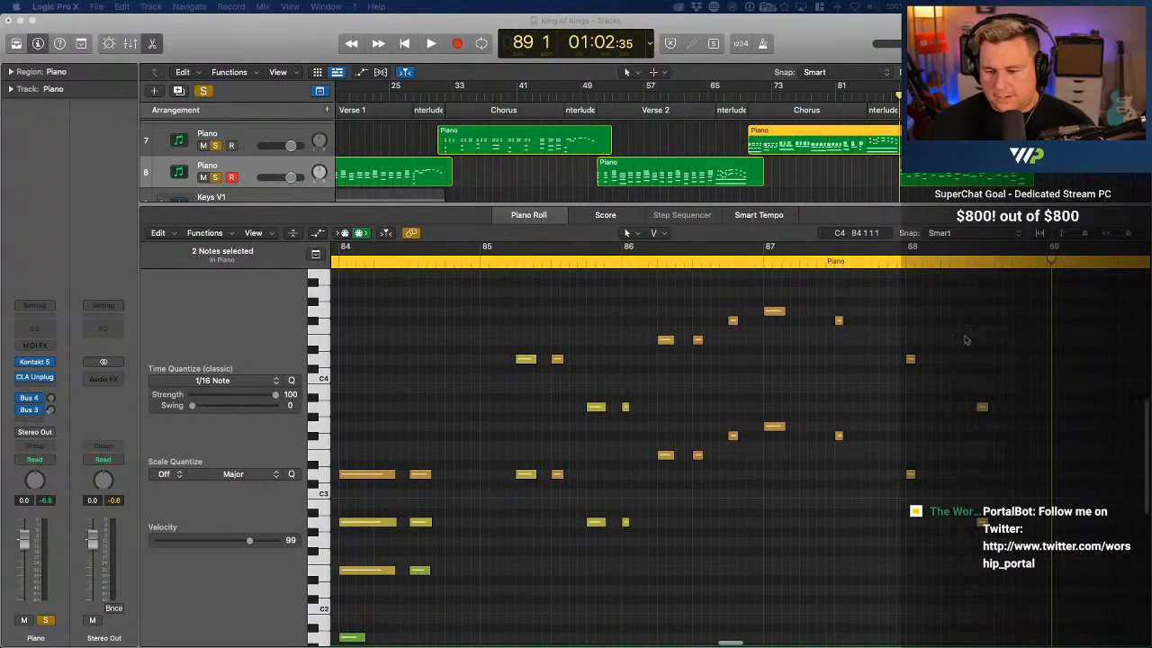
Transpose the 22 octave-doubled melody notes of bars 85 to 88 down one octave, and play back from about bar 81 to bar 90
drag(993, 297, 531, 551)
scroll(529, 482, down, 3)
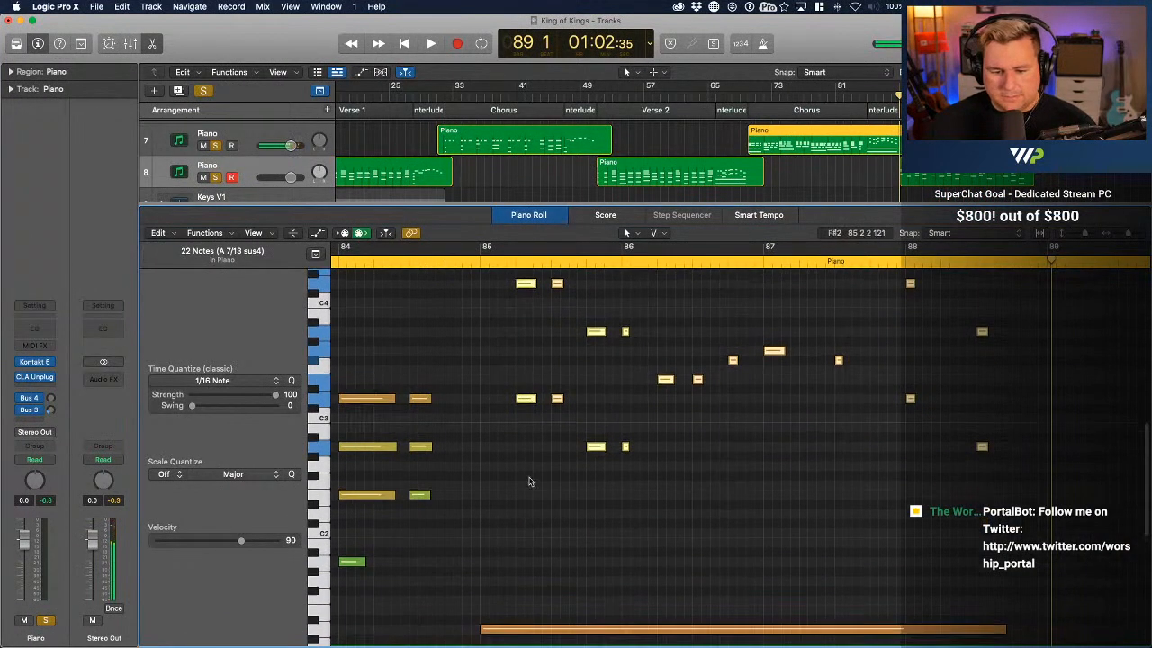
drag(522, 401, 520, 519)
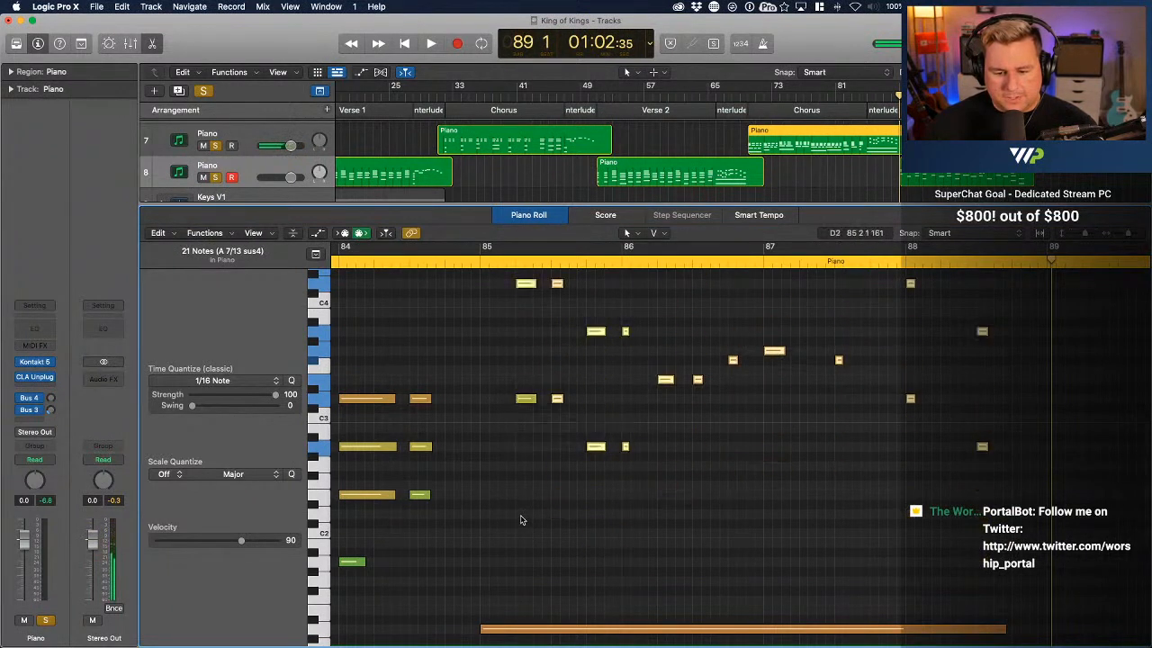
click(527, 400)
drag(527, 402, 528, 475)
scroll(528, 476, up, 3)
drag(997, 586, 518, 295)
scroll(542, 362, down, 3)
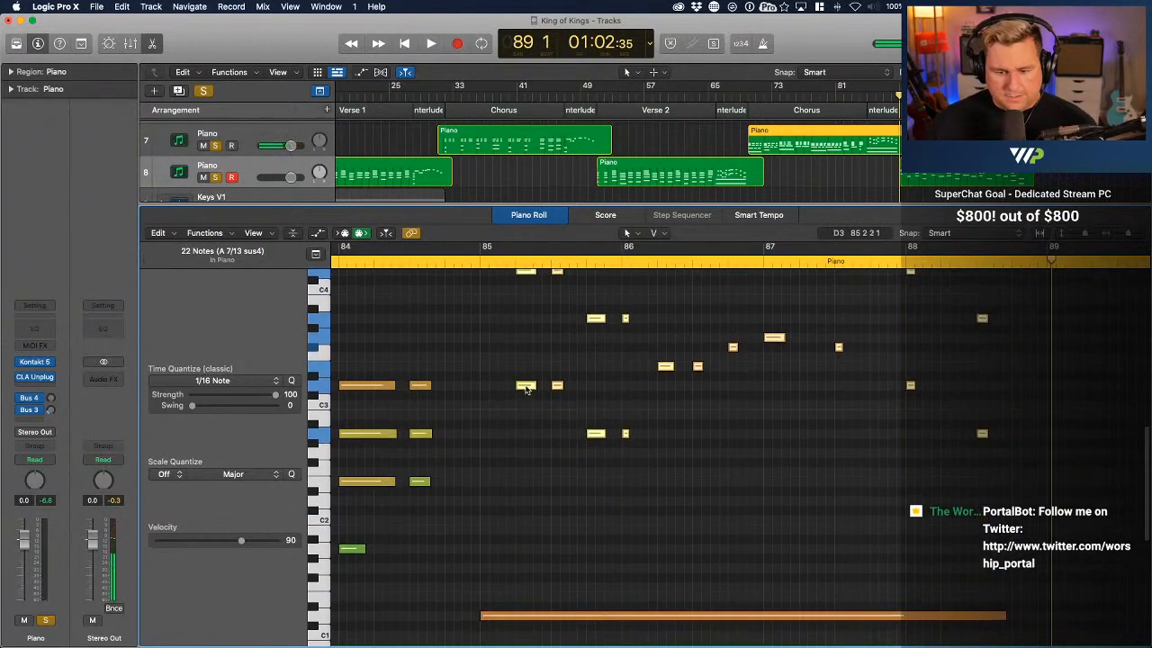
drag(525, 386, 523, 508)
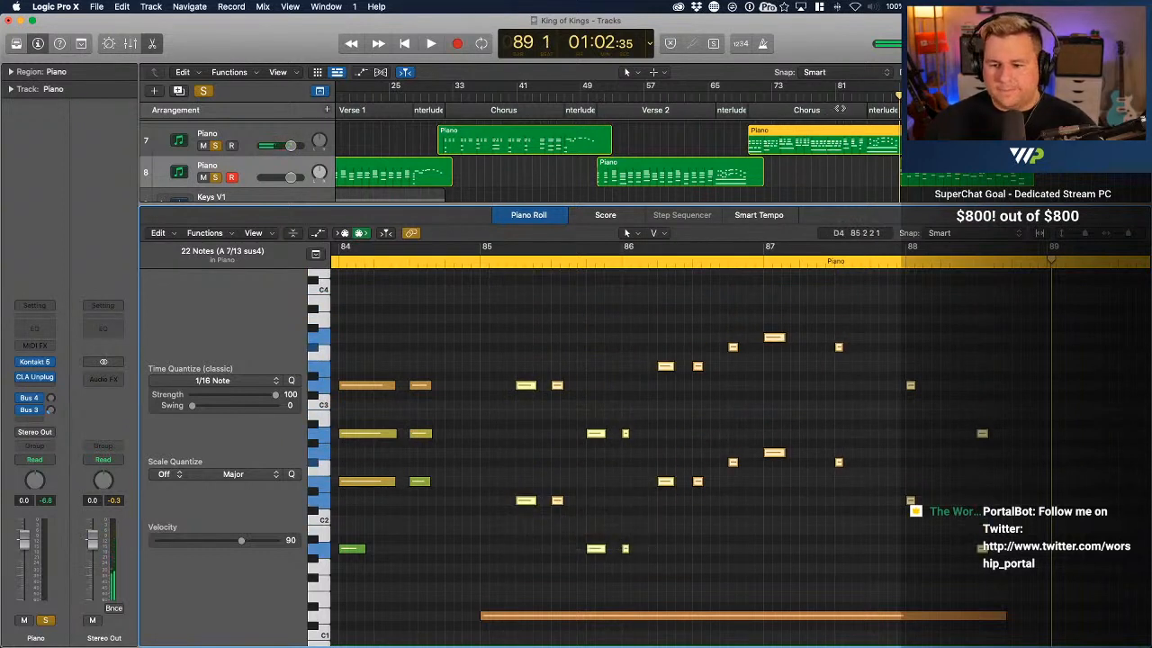
double_click(840, 96)
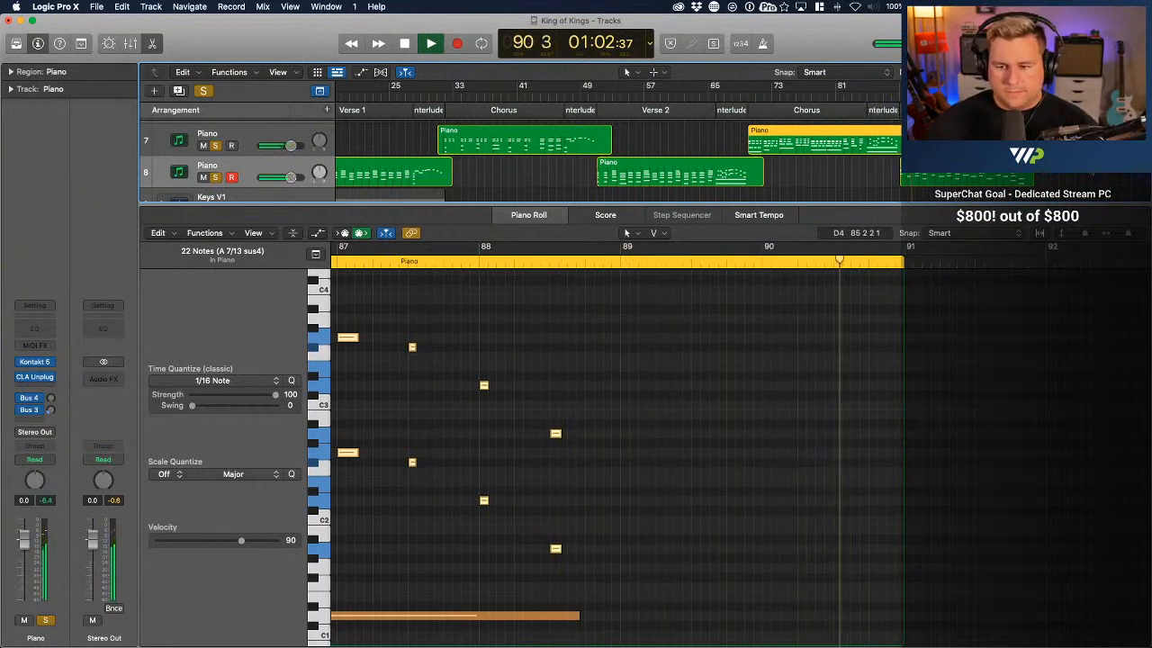
key(space)
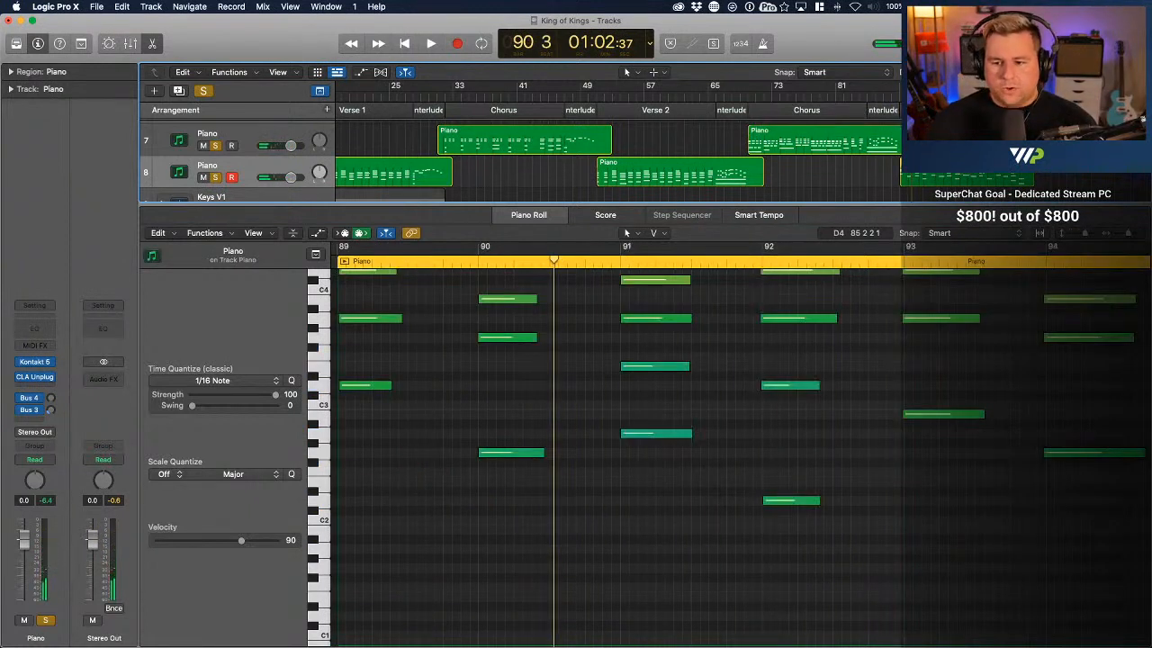
scroll(722, 481, down, 2)
scroll(722, 482, left, 2)
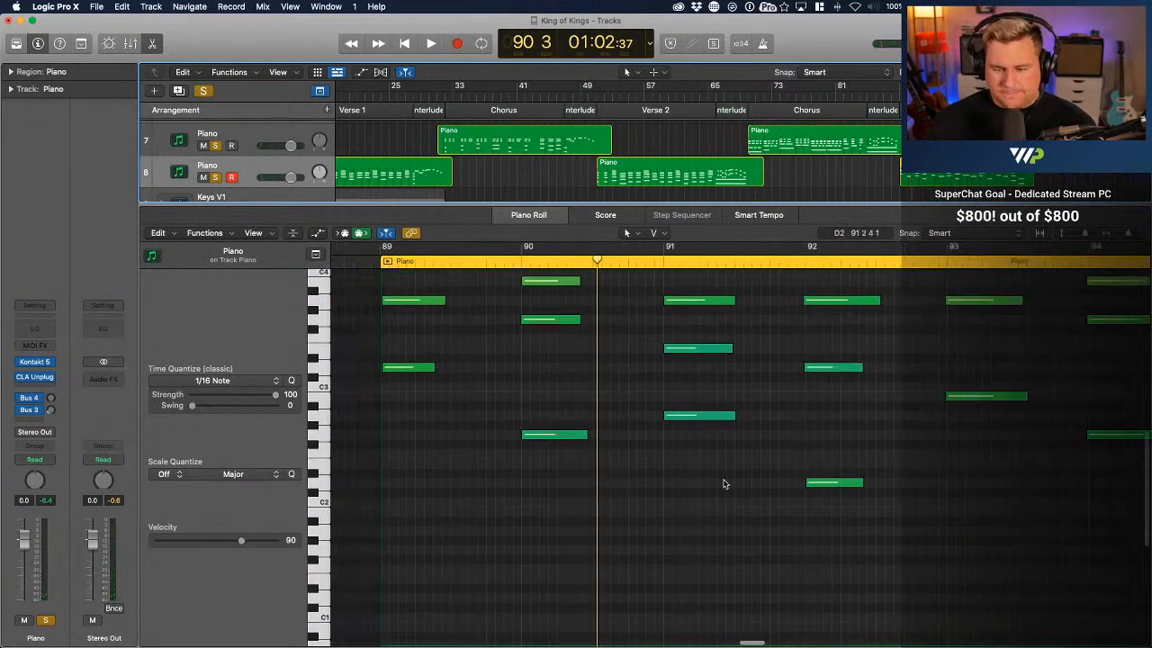
scroll(724, 482, left, 5)
scroll(723, 481, up, 2)
click(635, 427)
scroll(635, 427, up, 3)
key(super+a)
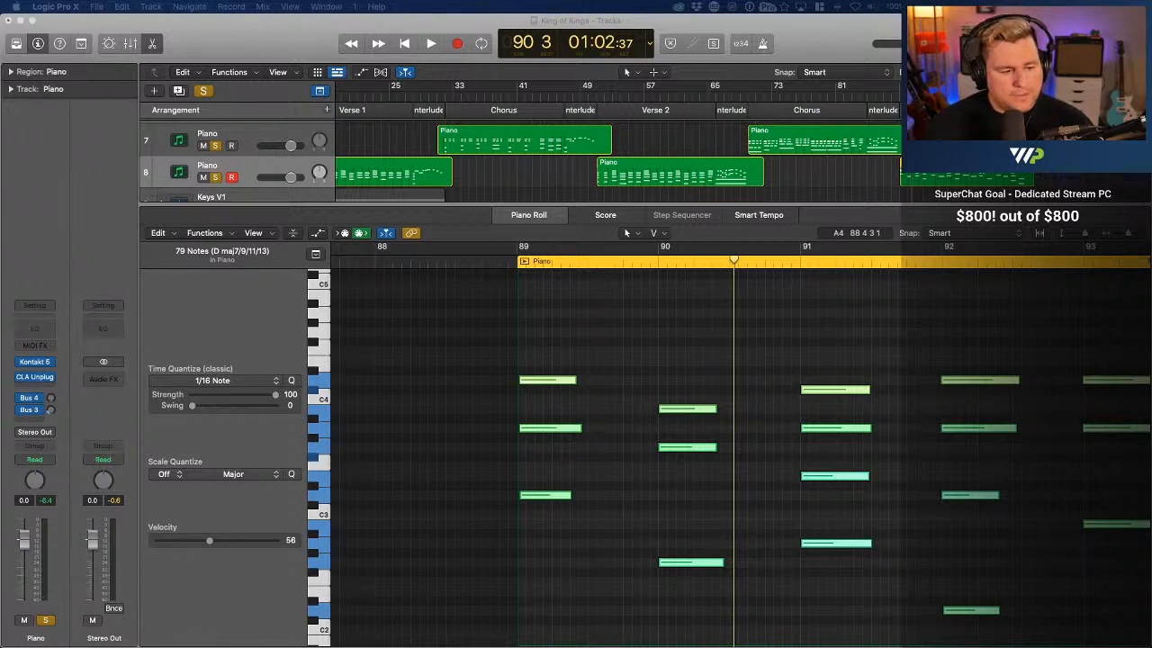
click(650, 289)
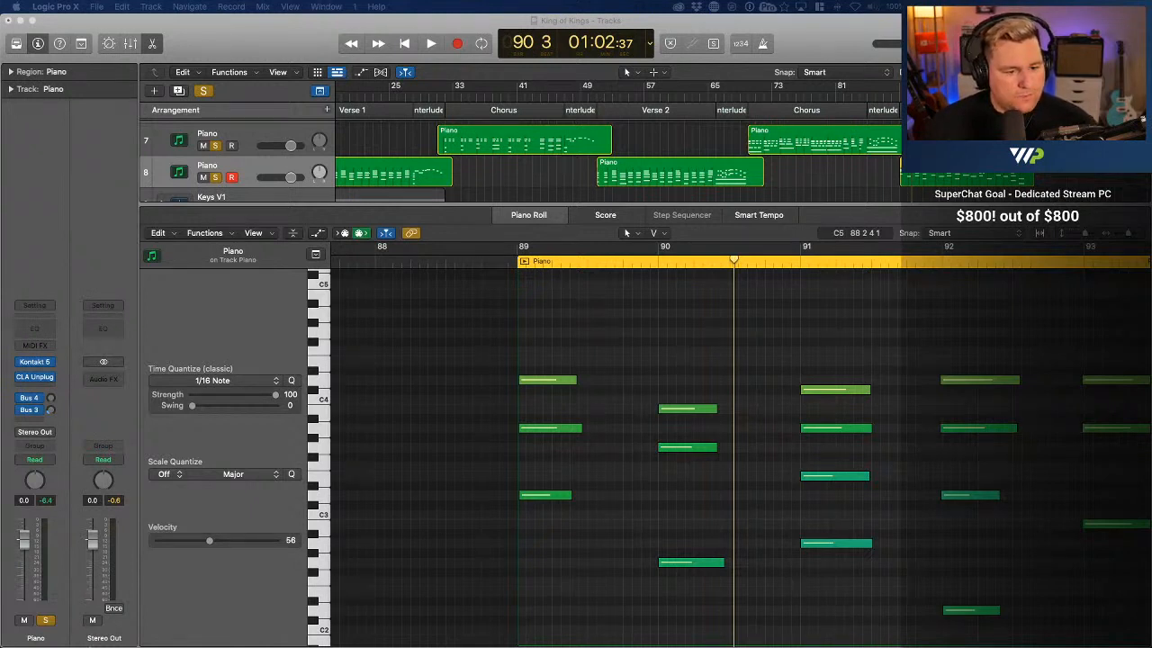
Play back the opening chords of the next piano region from bar 89 to bar 91
click(516, 262)
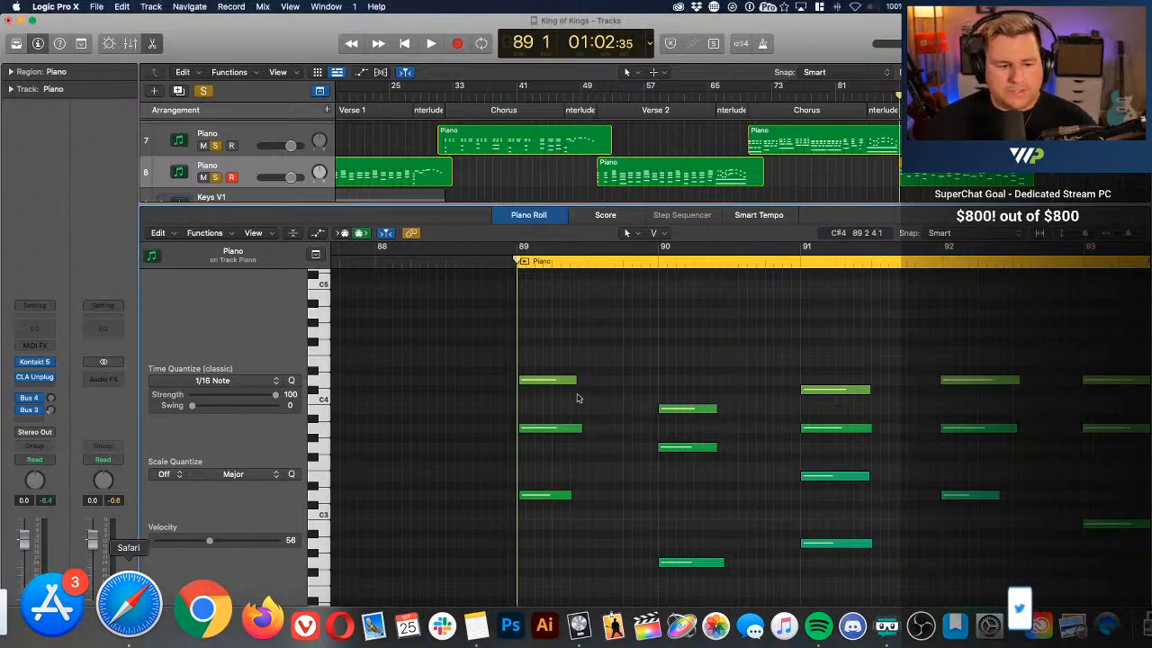
key(space)
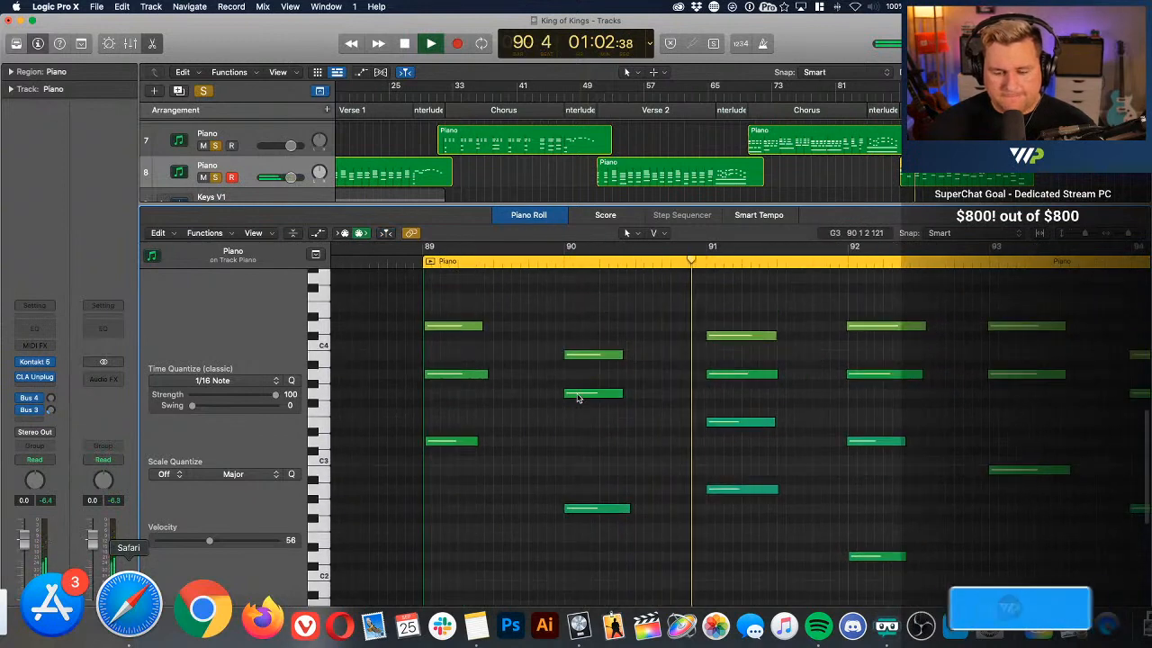
key(space)
scroll(661, 399, right, 5)
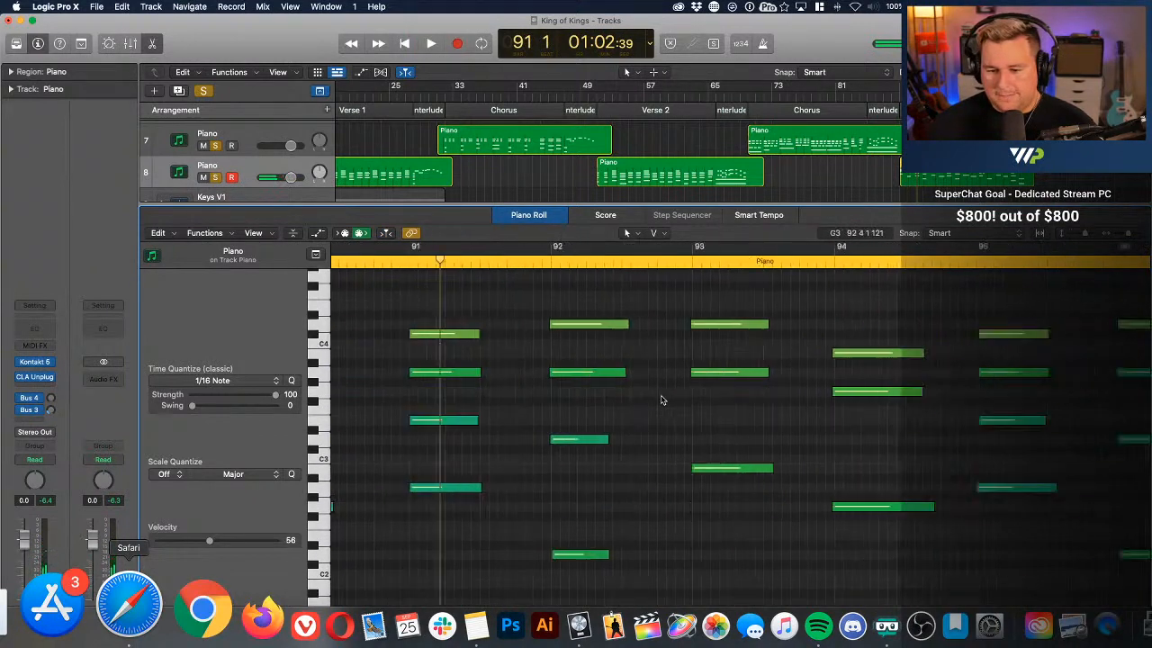
Lower the velocities of the 28 notes in bars 89 to 96 together, bringing the Velocity value to 37
key(super+Left)
key(super+Left)
key(super+Left)
key(super+Left)
key(super+Left)
key(super+Left)
key(super+Left)
key(super+Left)
key(super+Right)
key(super+Right)
key(super+Right)
key(super+Right)
key(super+Right)
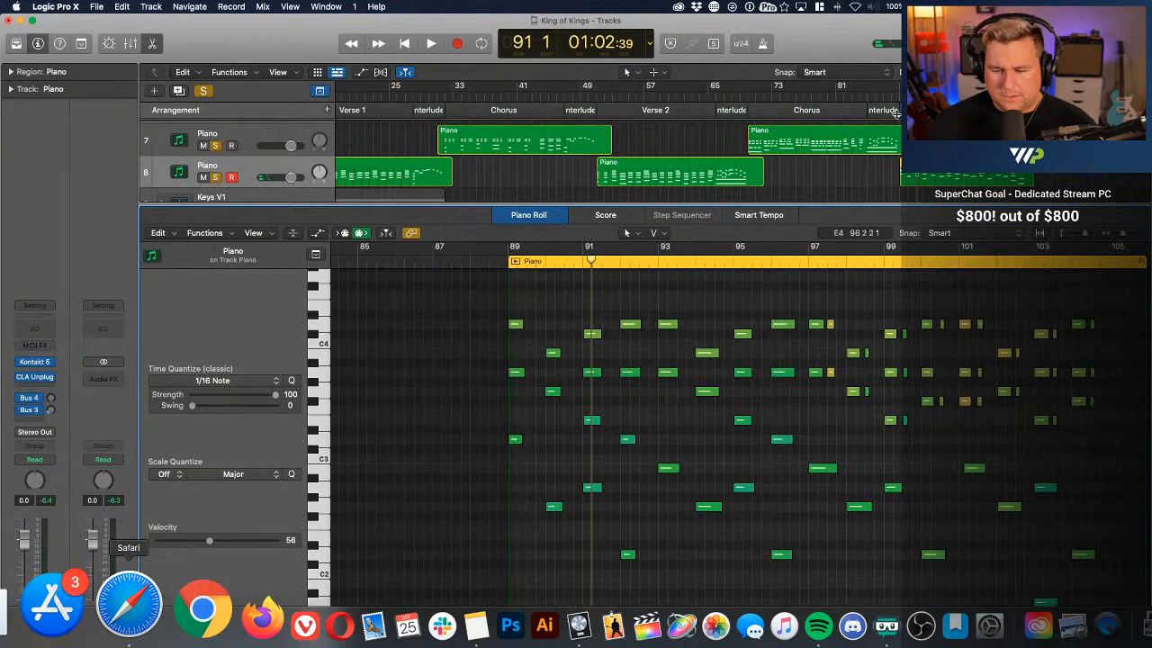
click(964, 88)
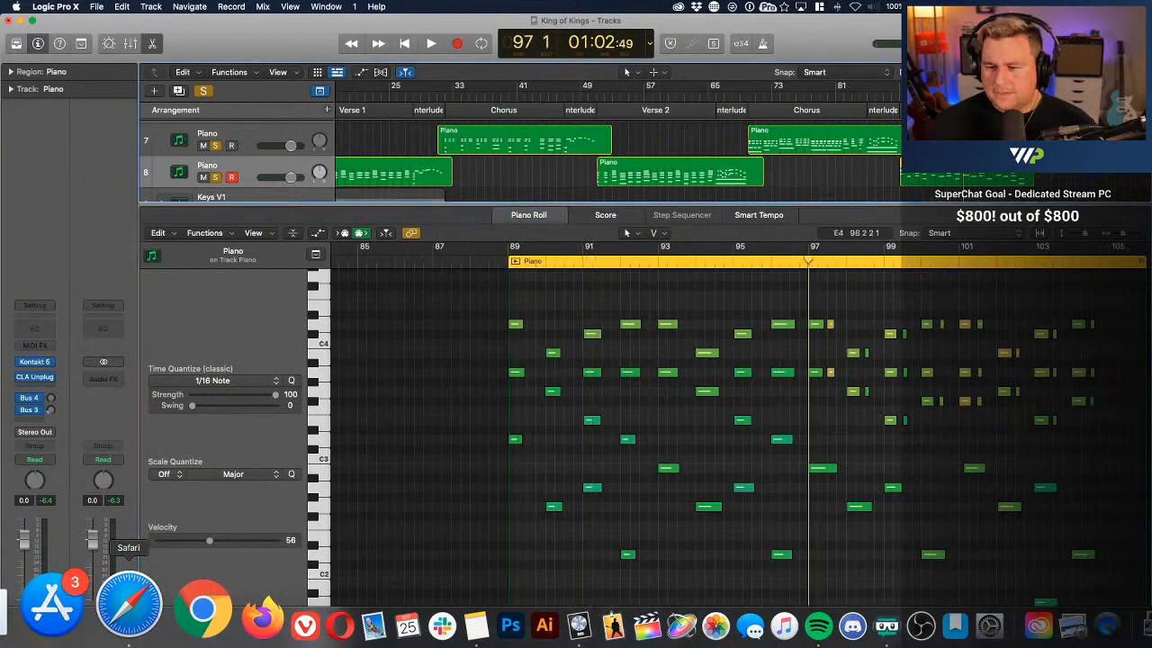
scroll(828, 164, down, 2)
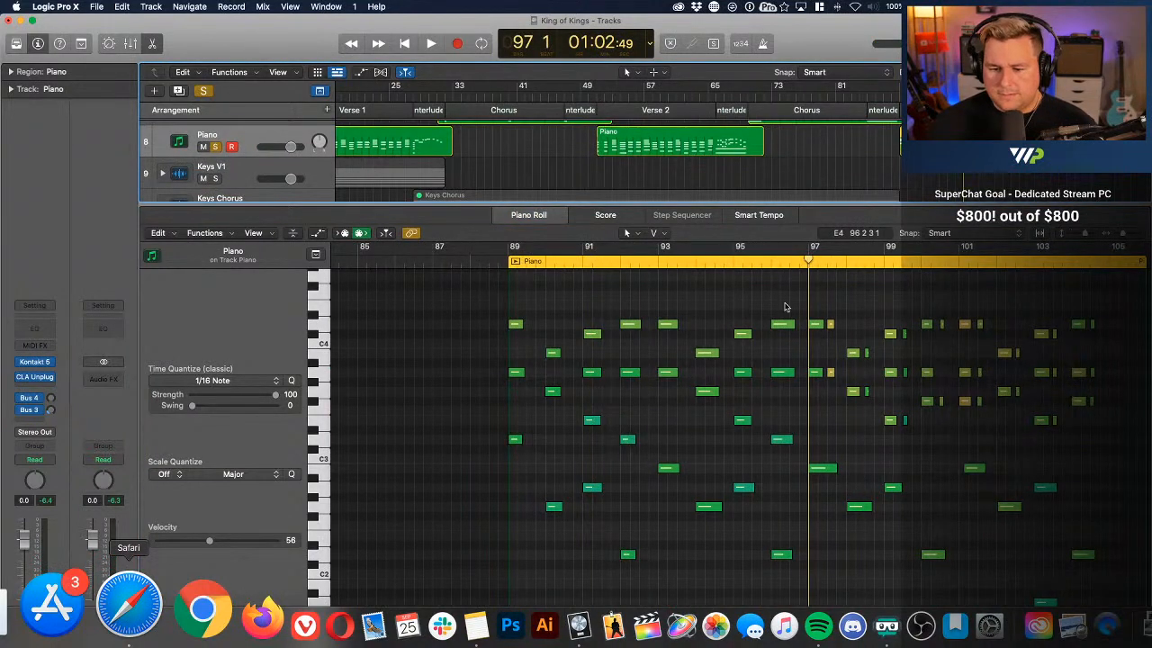
drag(785, 307, 526, 586)
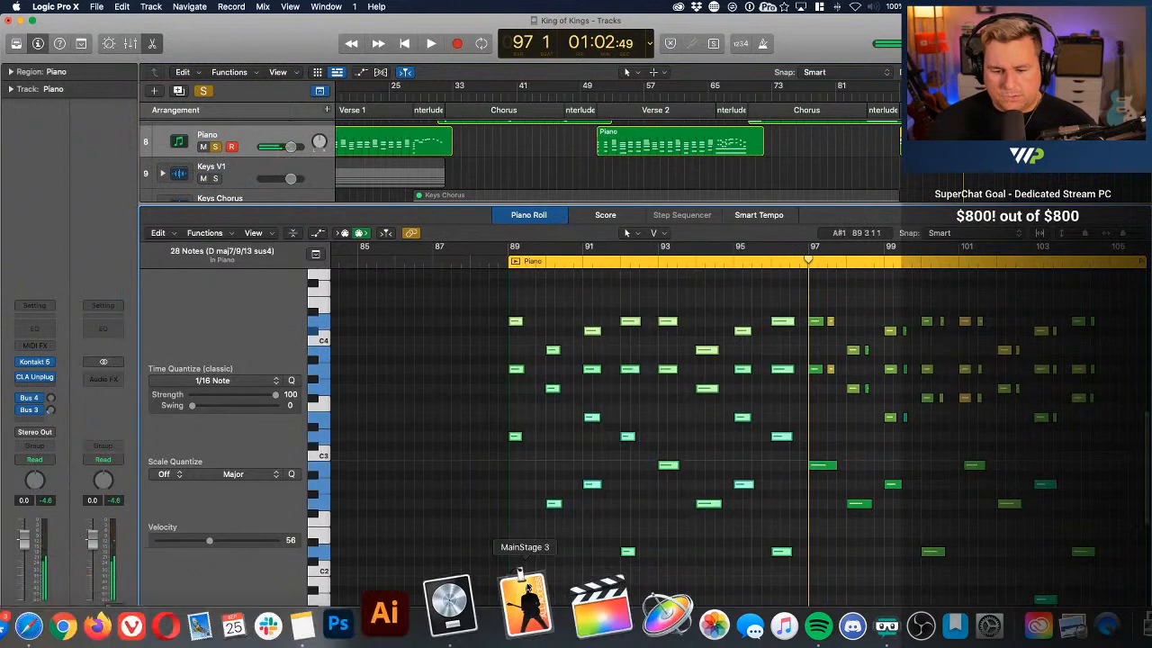
drag(554, 354, 552, 362)
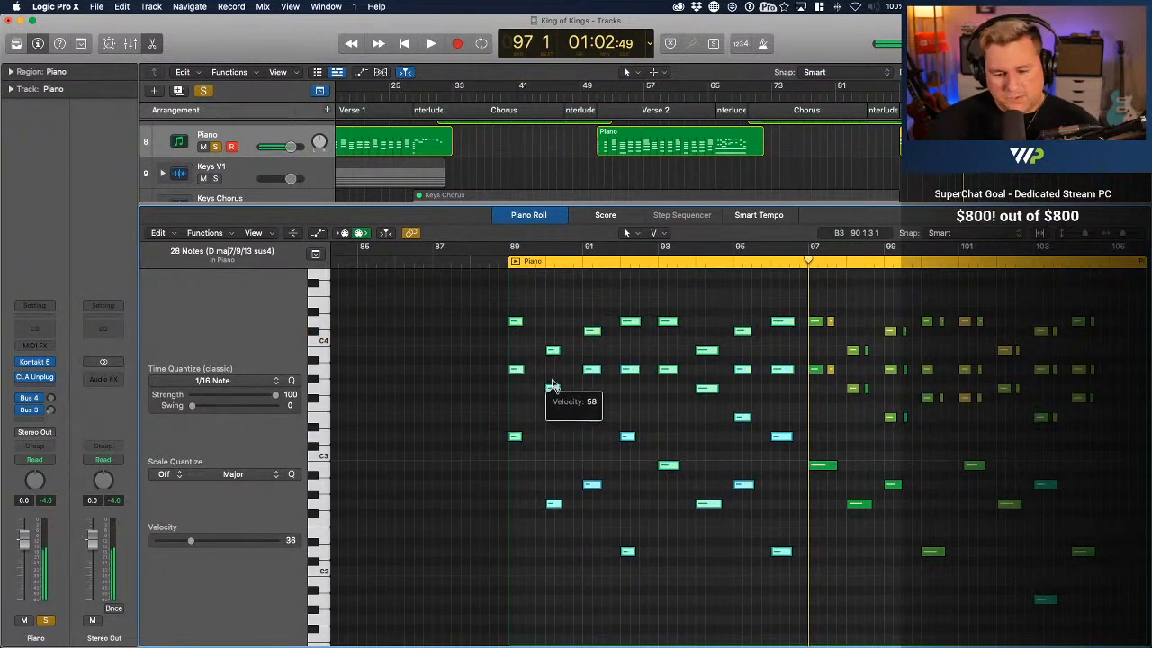
drag(553, 385, 552, 379)
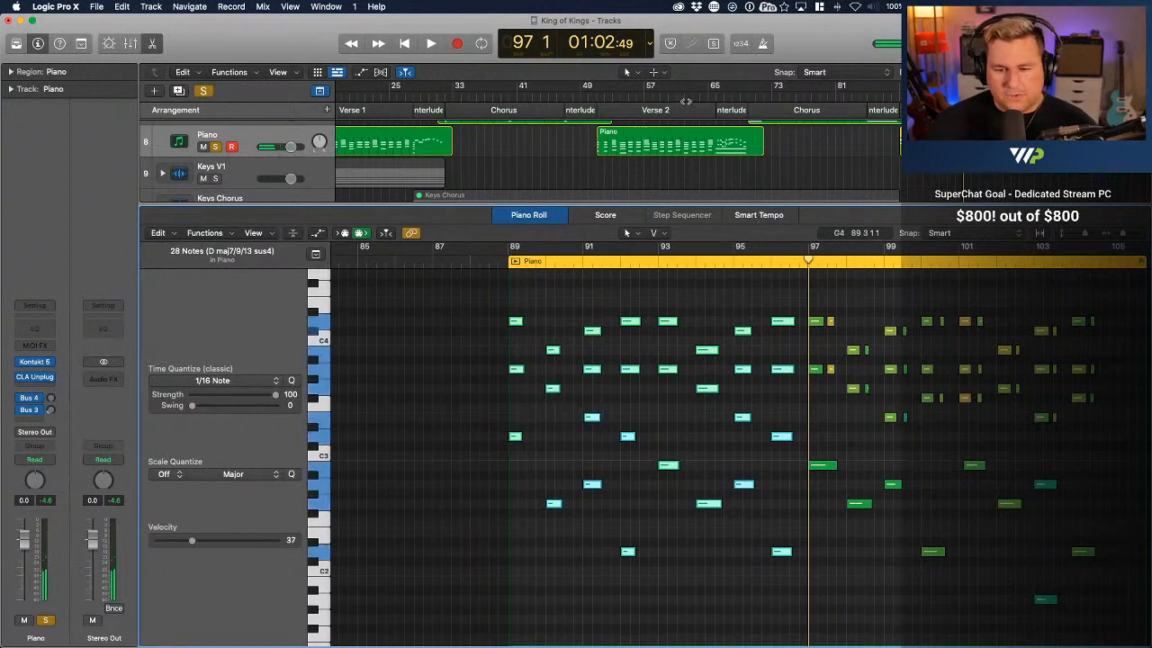
Play back the softened chords from bar 88 through bar 96
click(890, 96)
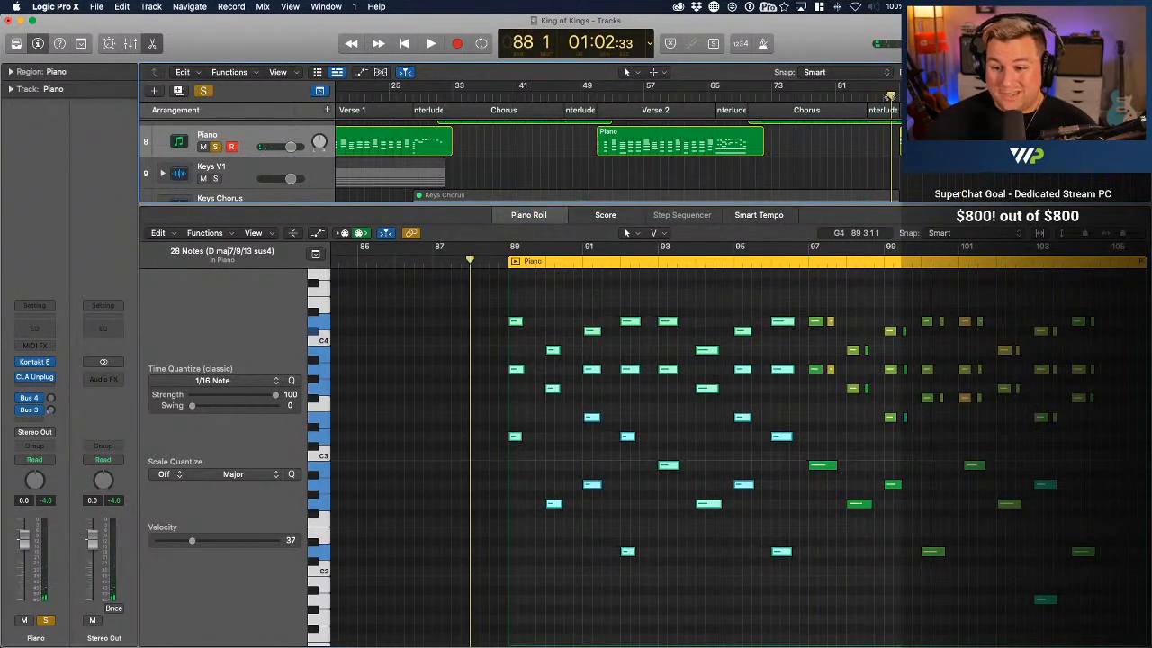
key(space)
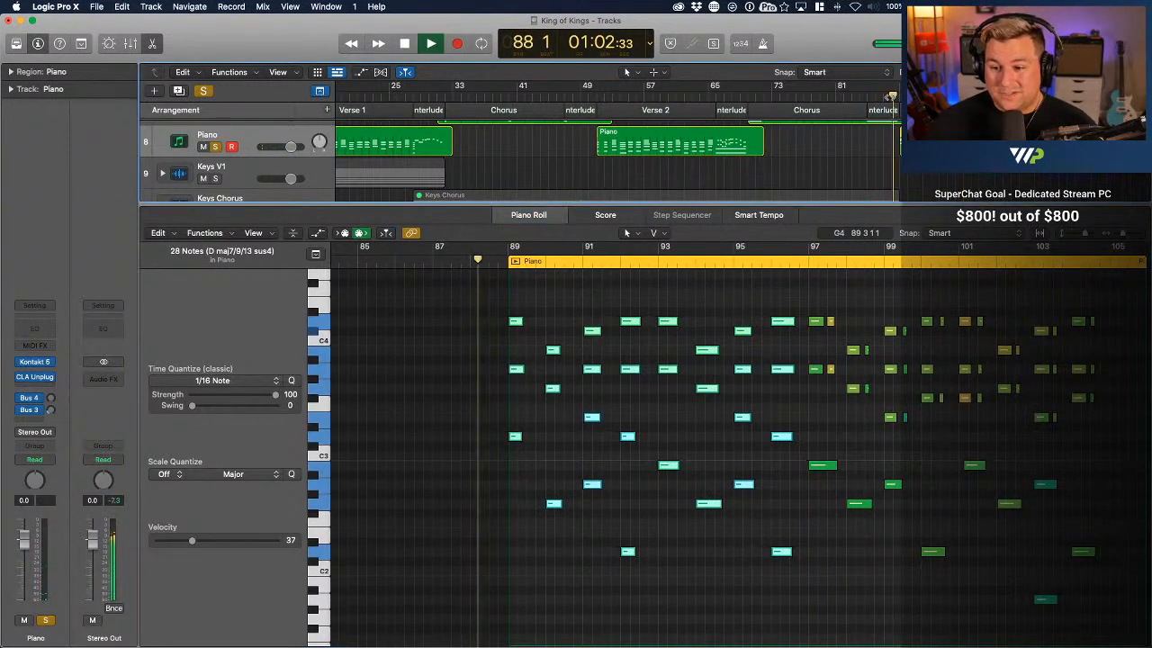
click(714, 445)
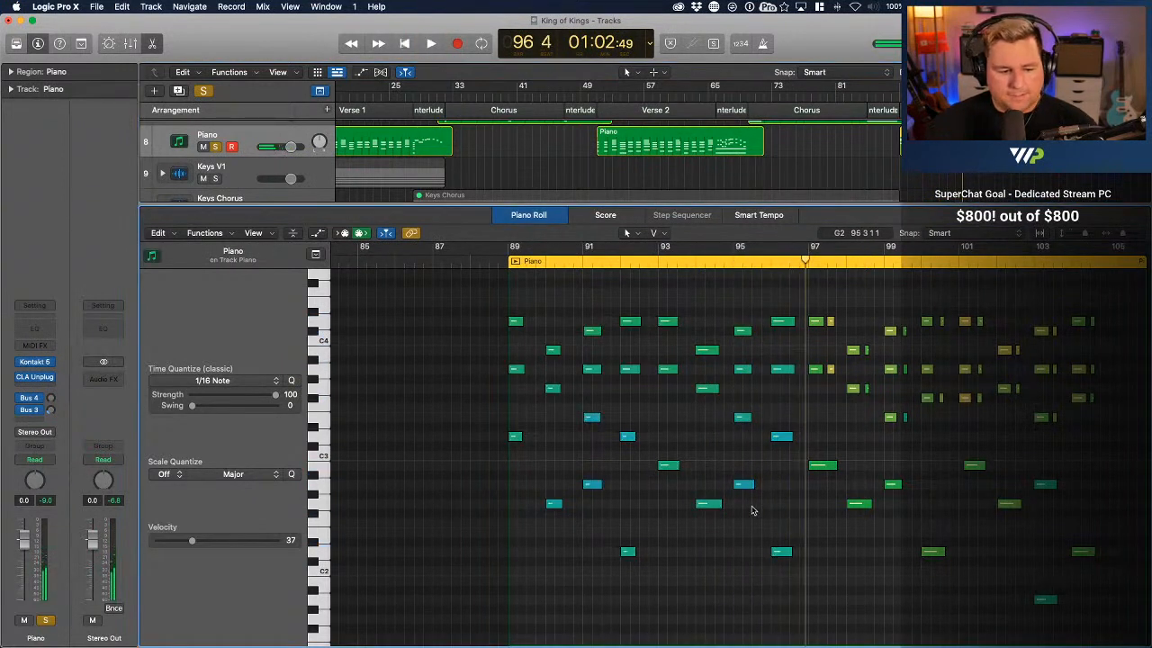
Lengthen the four-note chord at bar 95, and audition the region from bar 89 to bar 92
drag(744, 520, 761, 330)
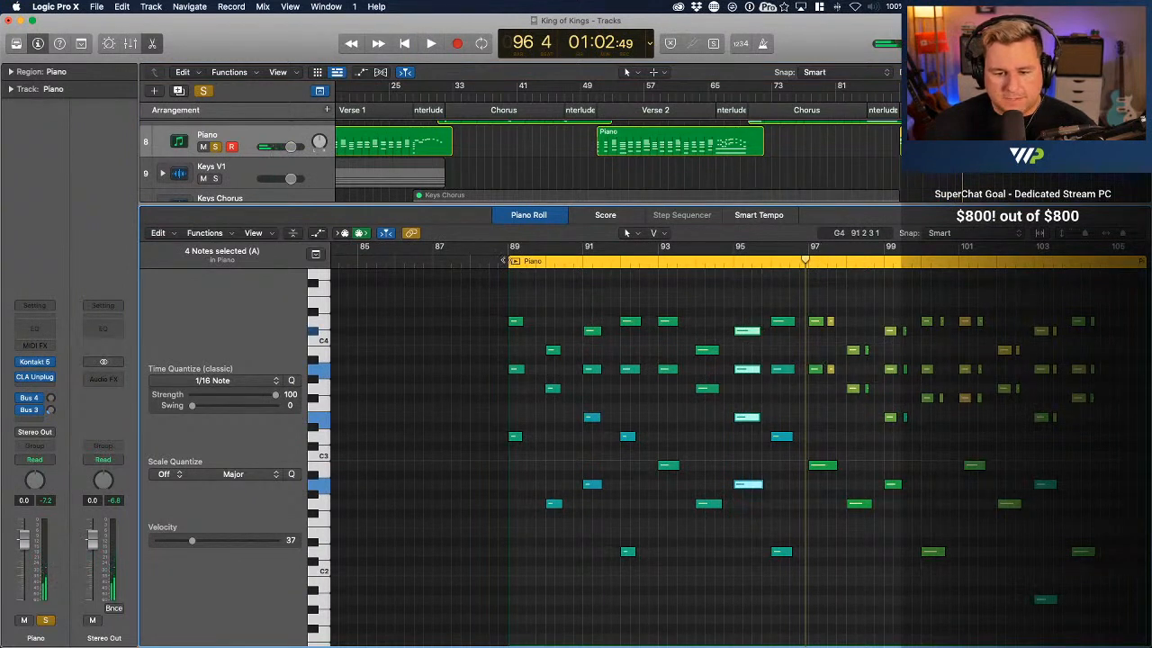
click(507, 260)
key(space)
click(740, 304)
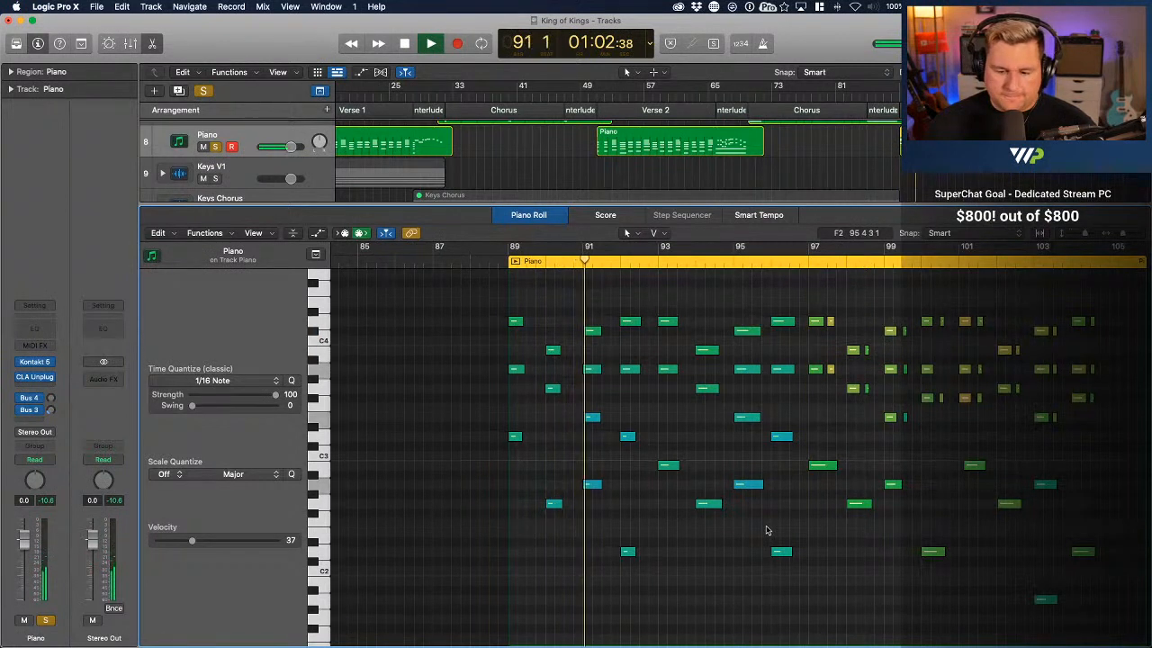
key(space)
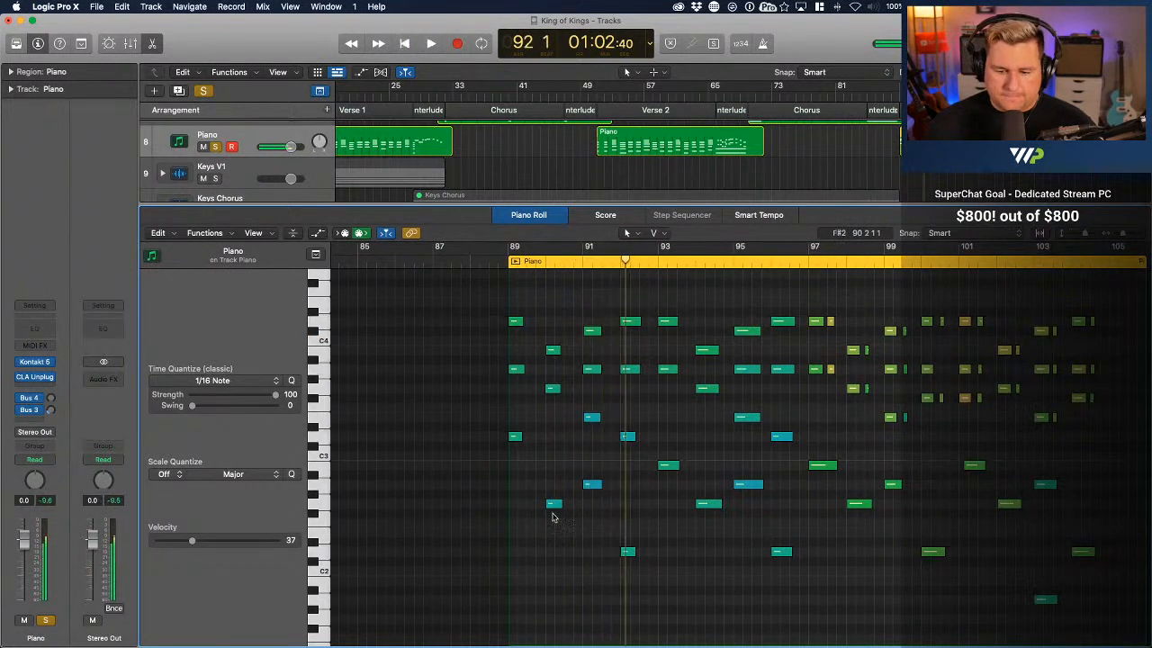
Lengthen the three-note chord at bar 90 to about the full bar, and play back from bar 89 into bar 98
drag(541, 545, 583, 350)
click(510, 252)
key(space)
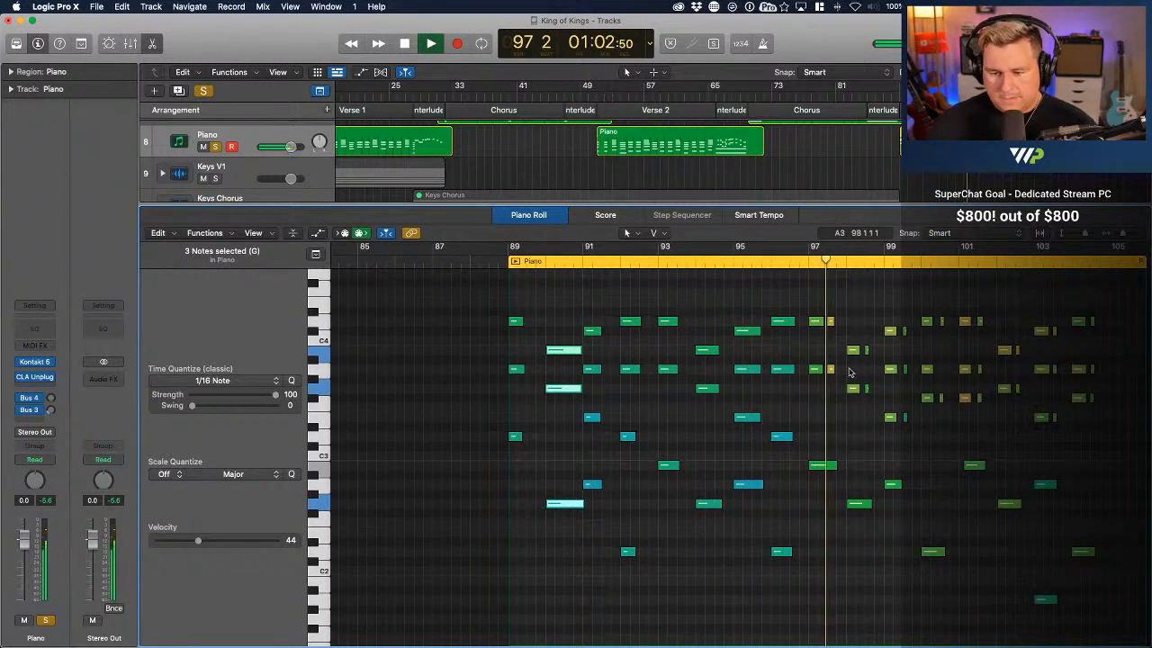
scroll(683, 360, right, 6)
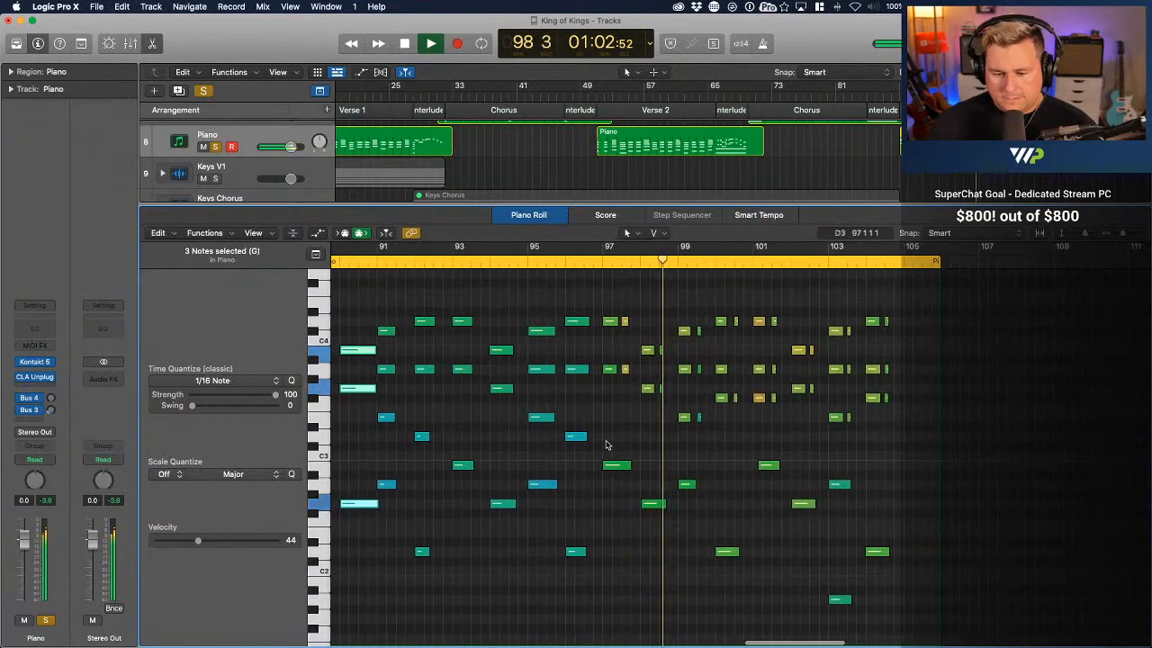
key(space)
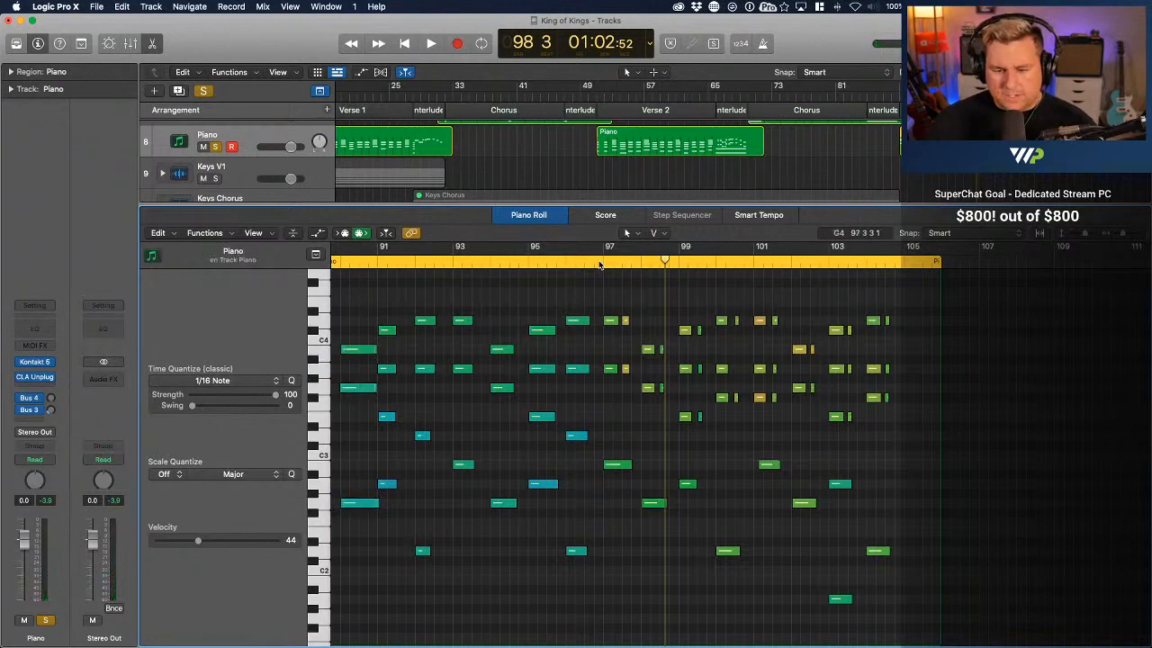
Play back the rhythmic chords from bar 97 into bar 98
click(600, 261)
scroll(646, 497, down, 1)
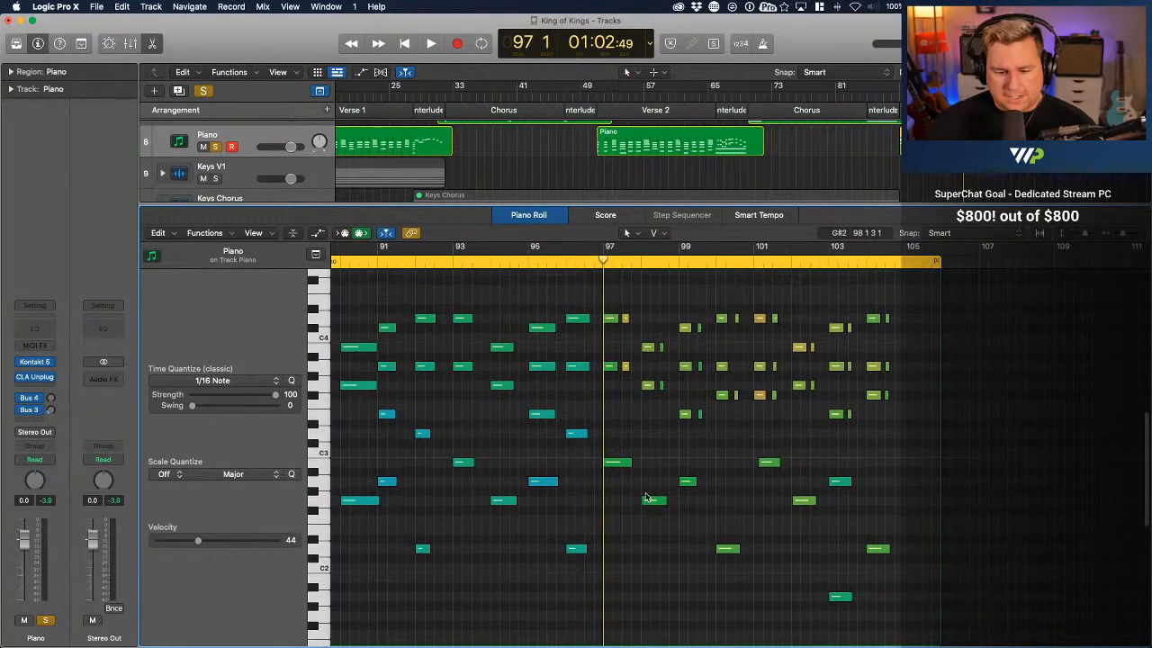
key(space)
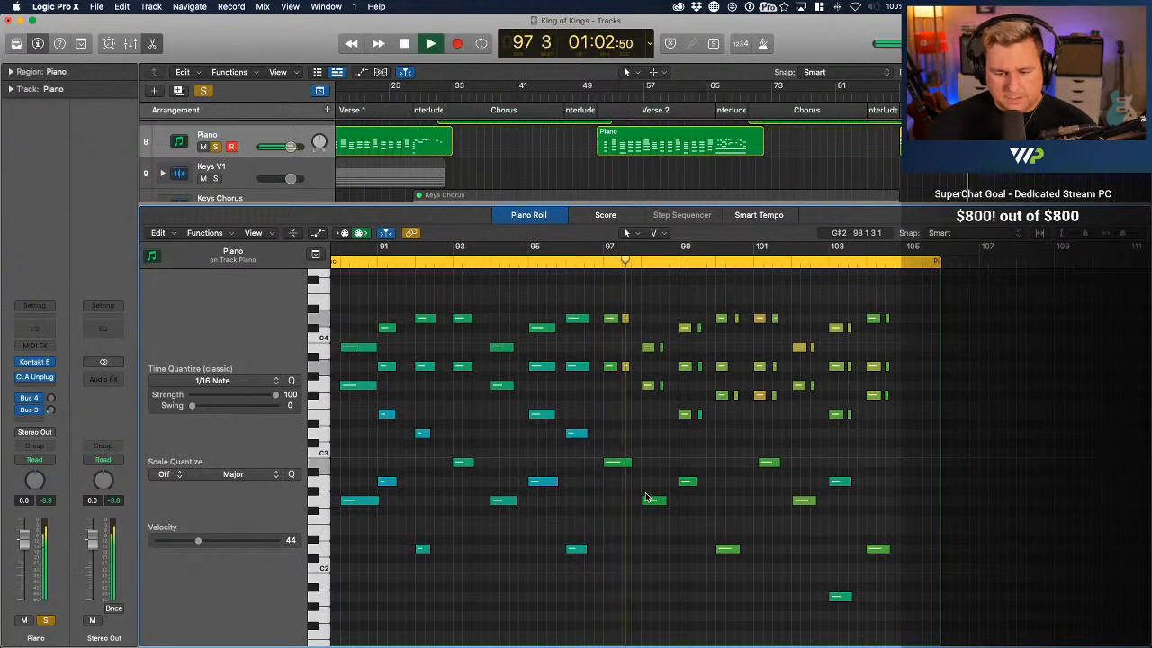
key(space)
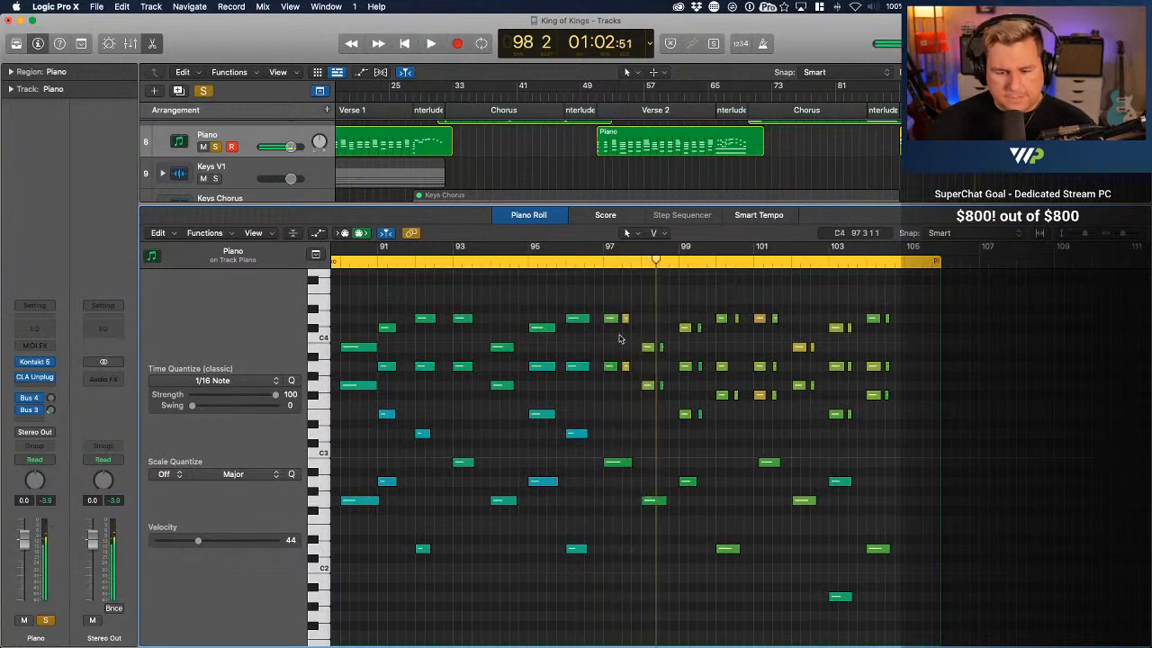
Show the region's Sustain automation beneath the notes, with a sustain point of about 125 in bar 98
click(317, 233)
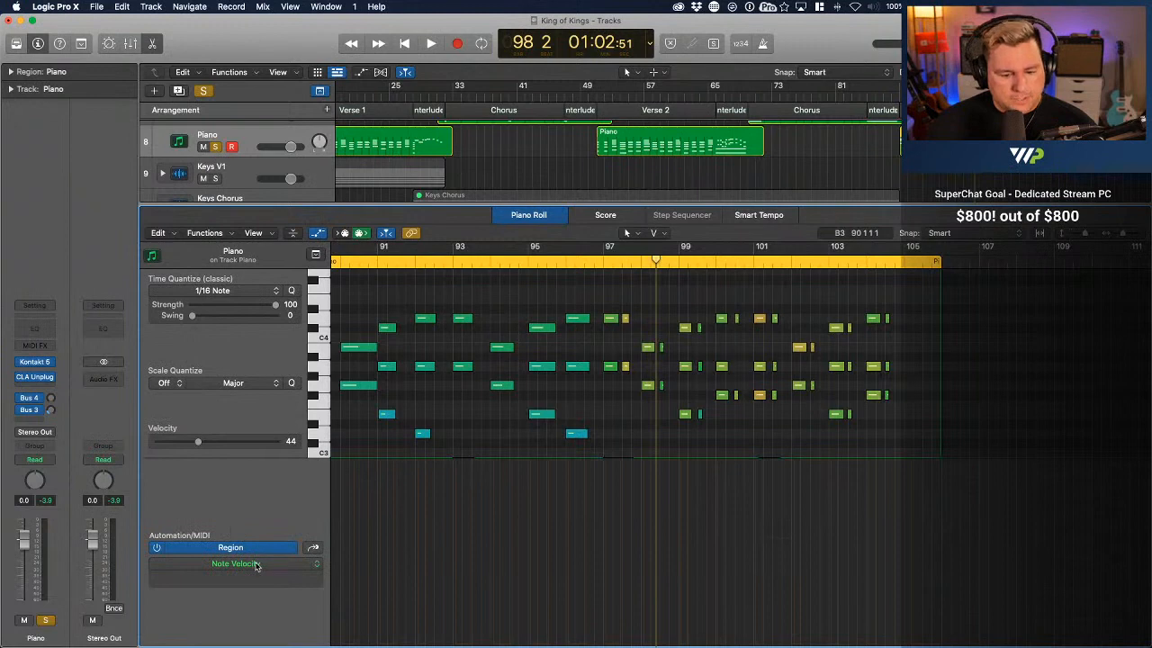
click(256, 565)
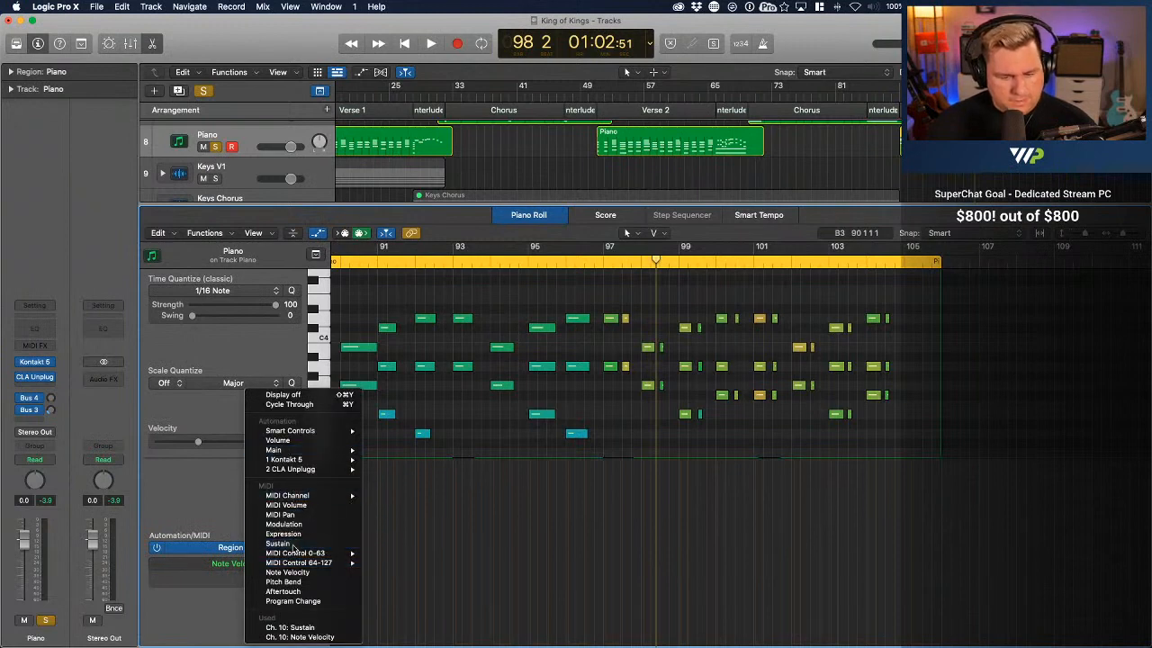
click(279, 543)
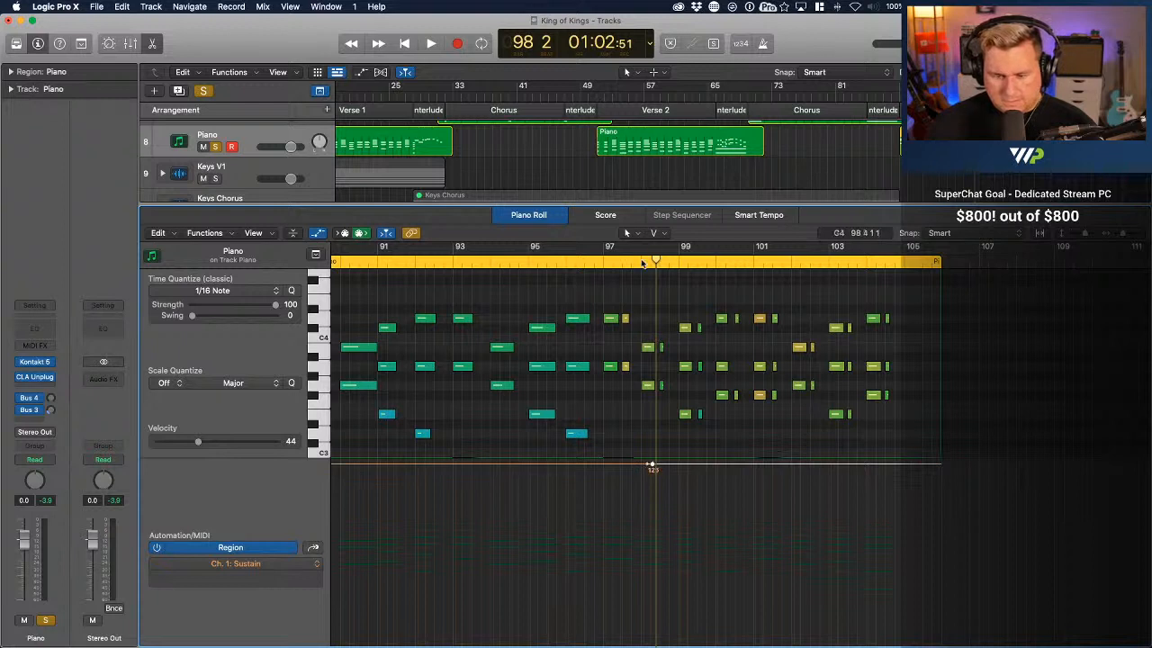
Play back the sustained chords from bar 98 into bar 101
click(642, 263)
key(space)
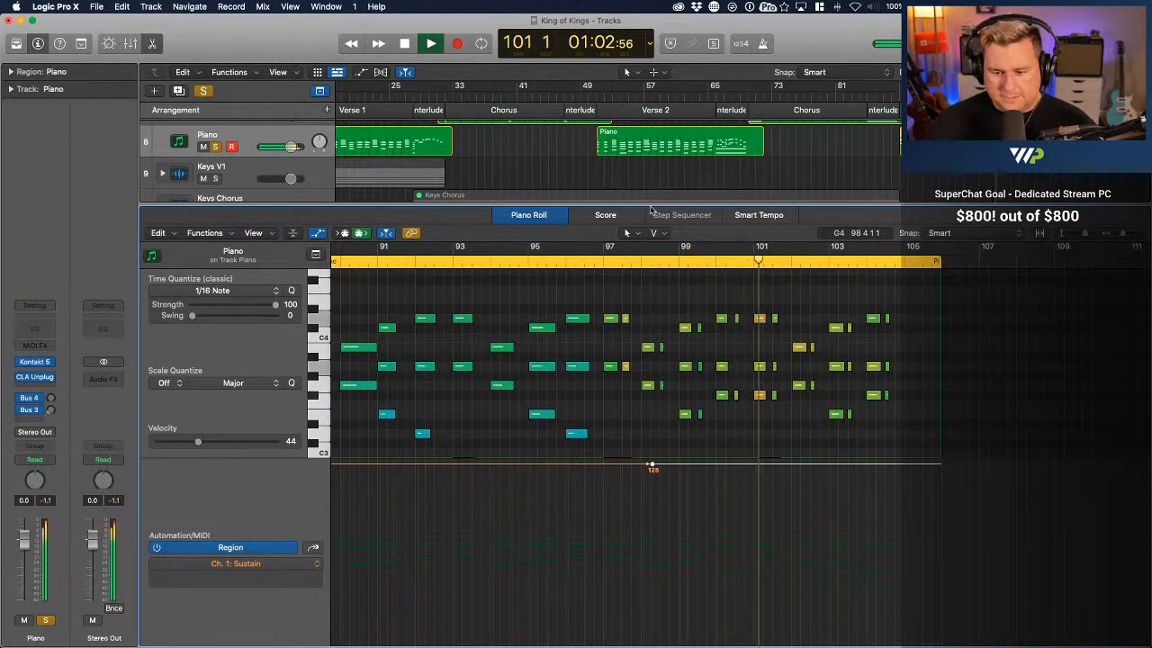
key(space)
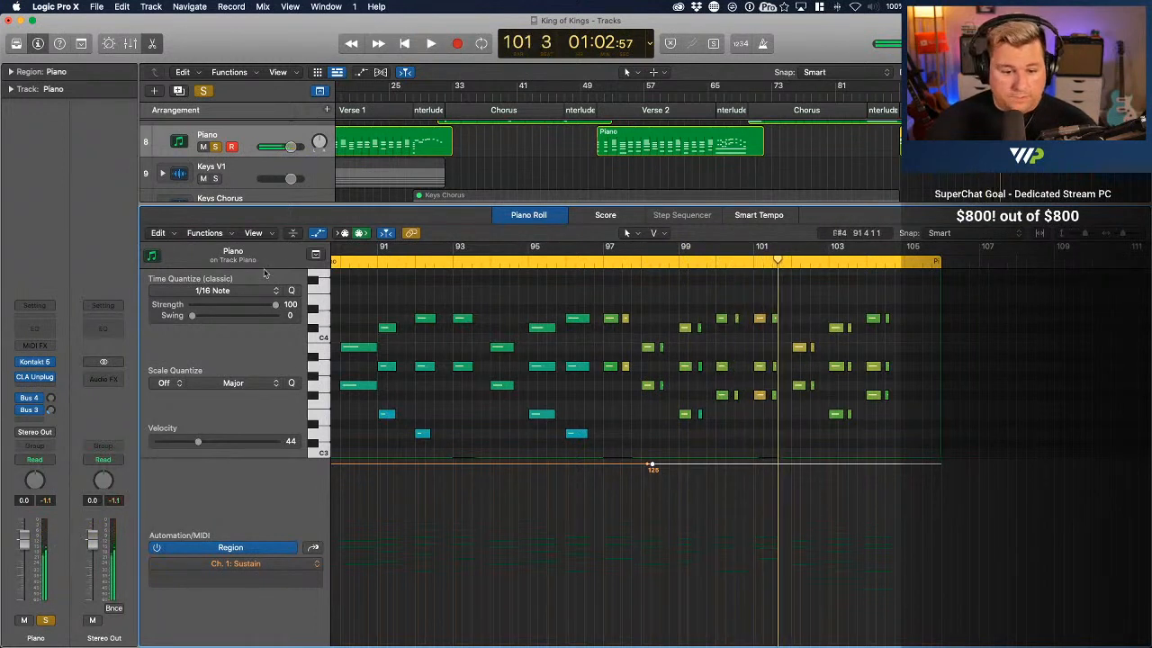
Hide the automation lane, move the low note just below C3 back to the bar 101 downbeat, and start playback near bar 97
click(318, 233)
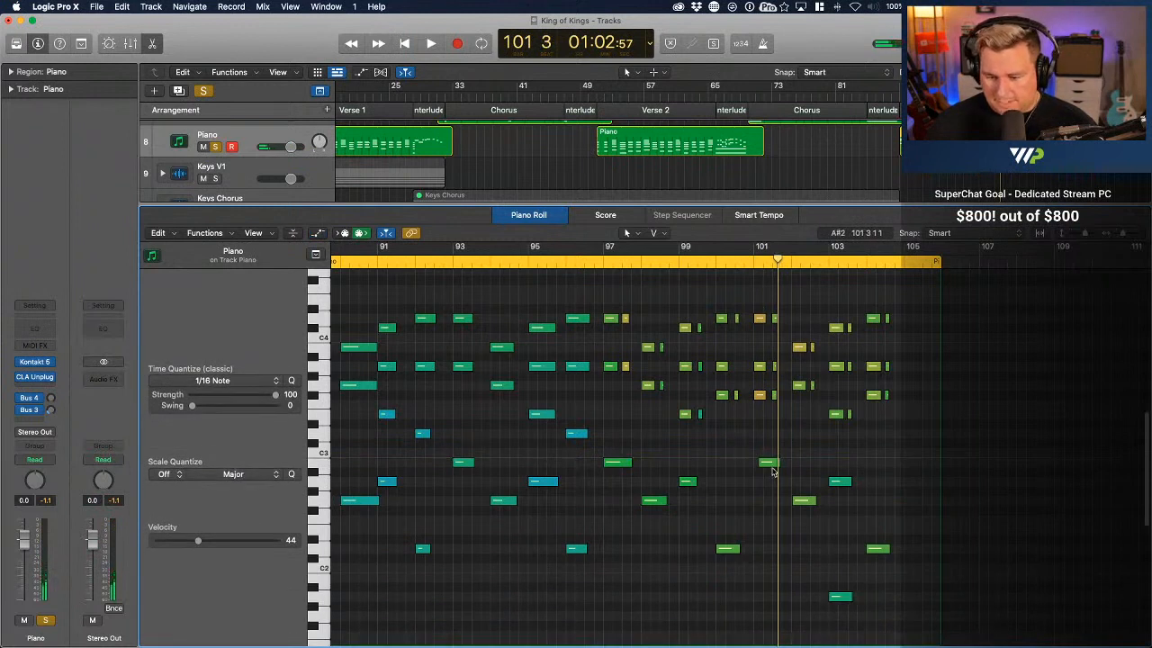
drag(768, 465, 763, 464)
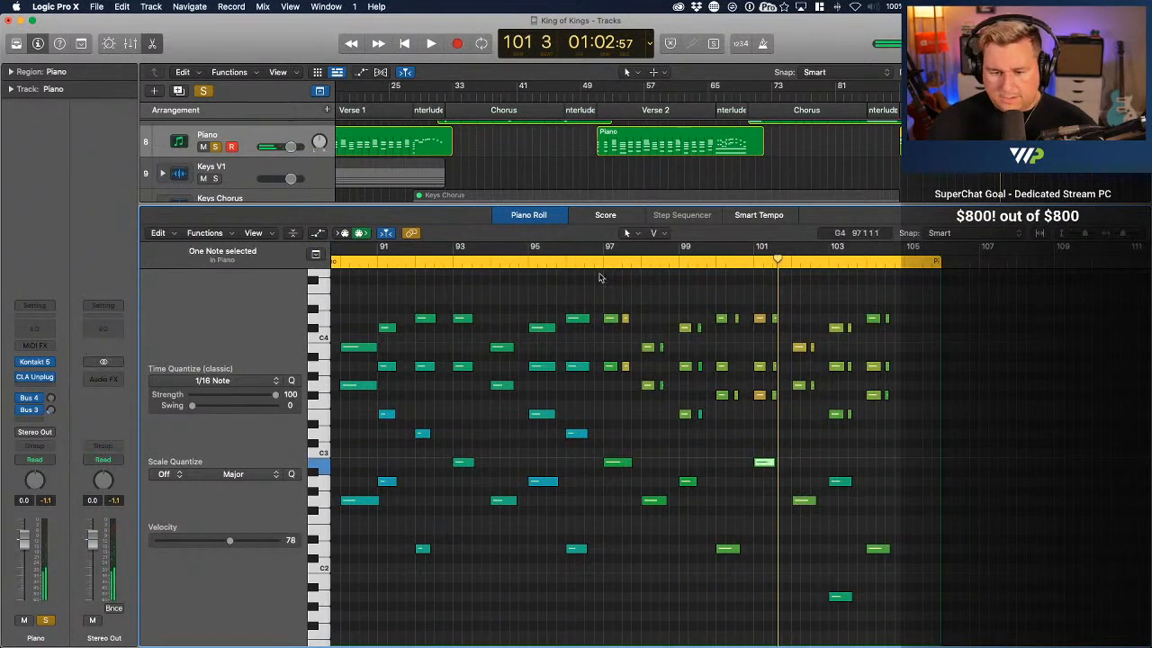
double_click(598, 267)
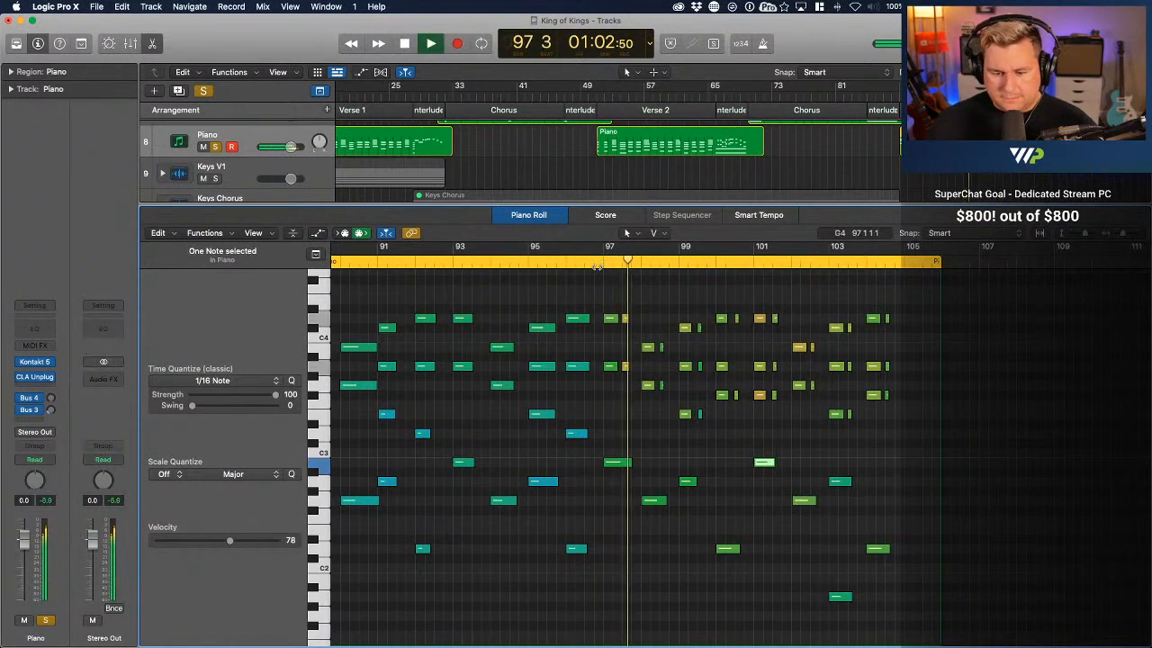
Lengthen the two upper notes of bar 97's first chord to meet the repeated chord, and play the passage through bar 105
drag(617, 366, 621, 366)
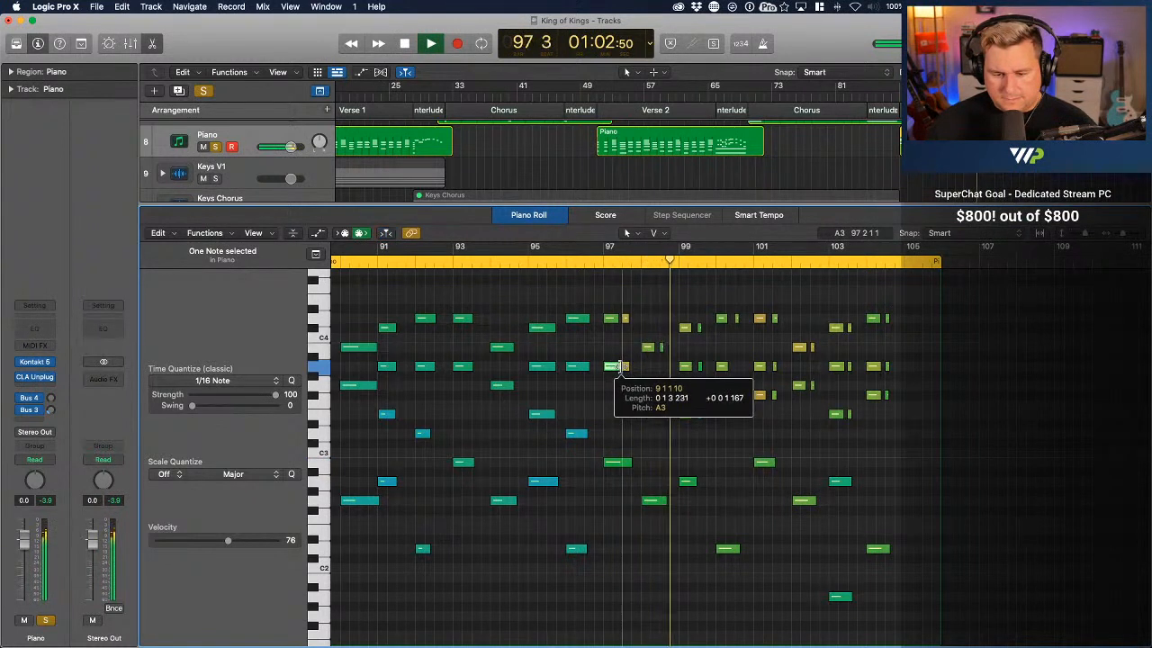
click(613, 318)
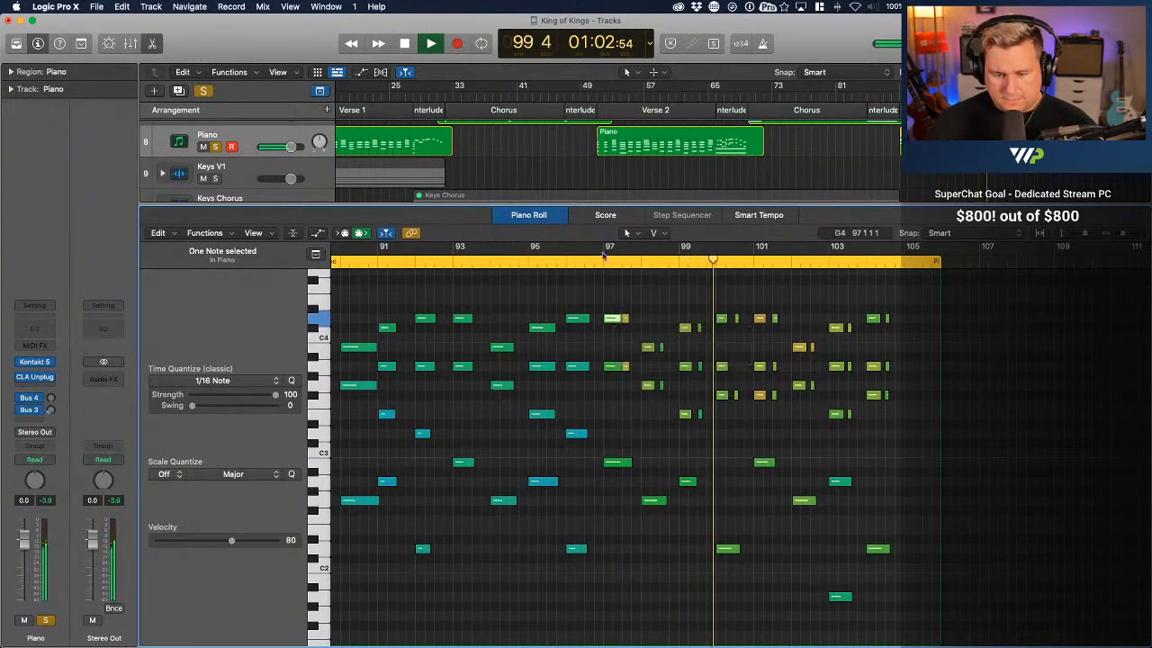
click(601, 262)
click(598, 262)
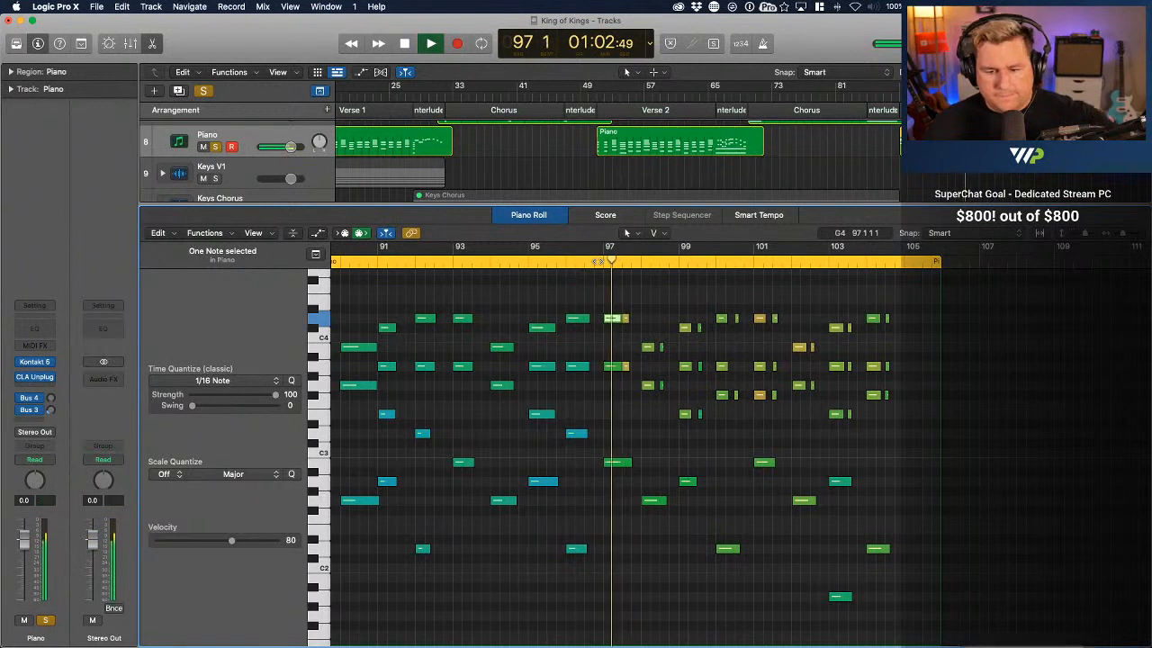
click(600, 261)
click(566, 263)
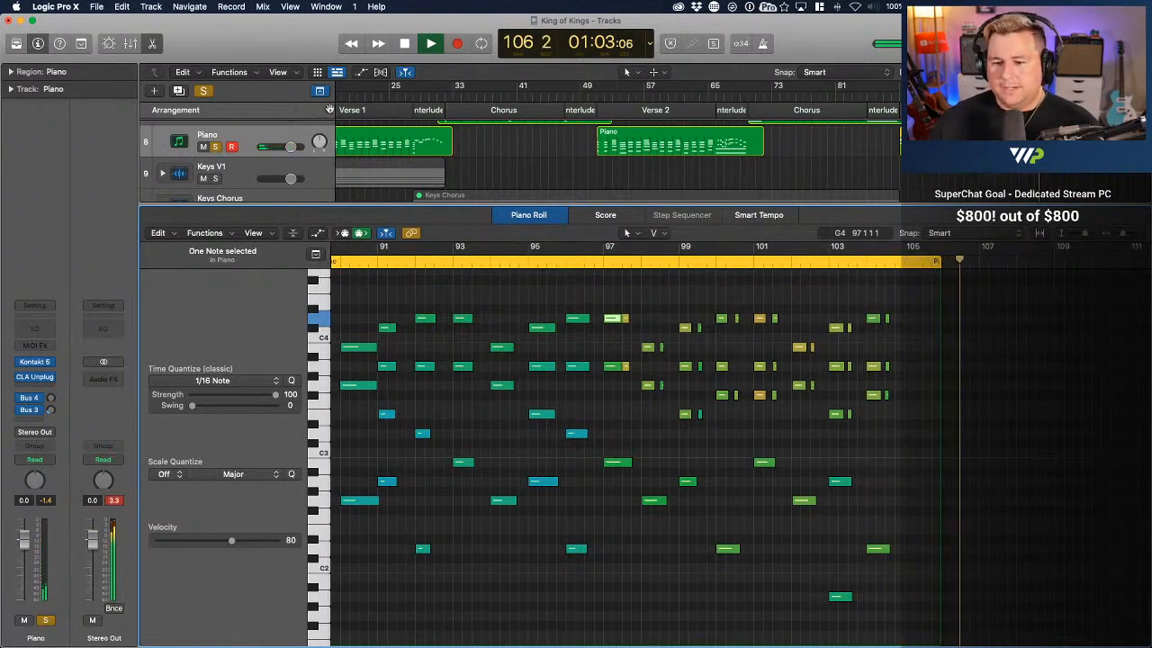
Return to the arrangement, place the playhead at bar 104, and open the Verse 4 Piano region for note editing
click(152, 44)
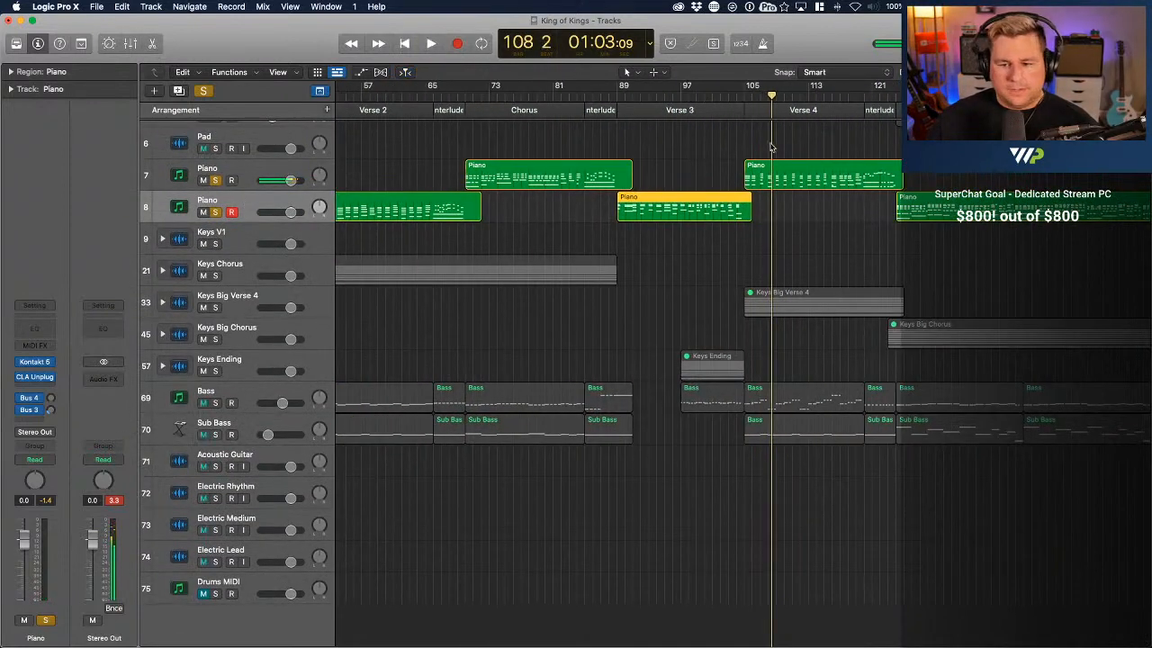
drag(769, 102, 754, 87)
scroll(767, 104, right, 3)
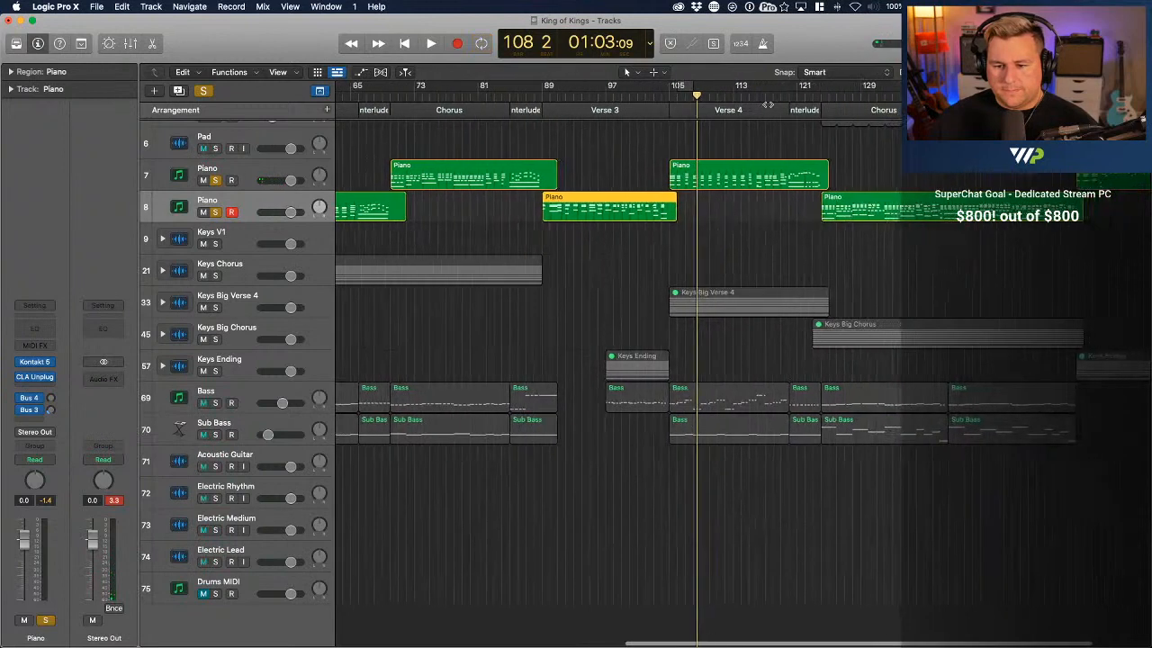
click(663, 93)
double_click(706, 184)
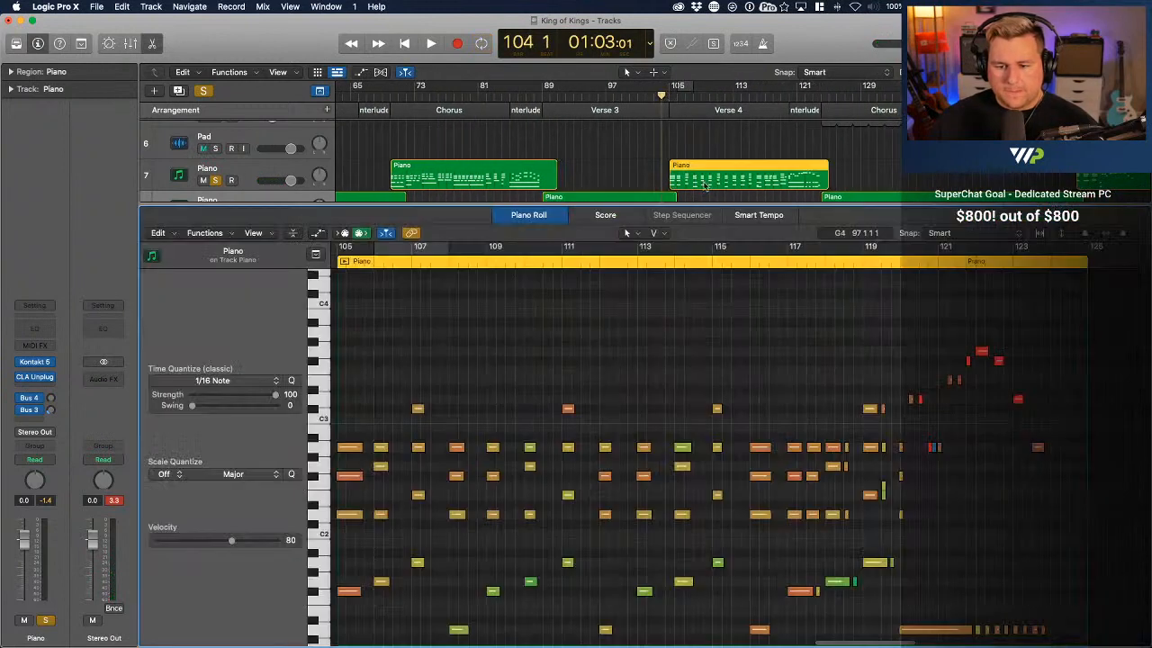
Check the velocities of the chord notes and the low octave notes on the bar 105 downbeat
key(super+a)
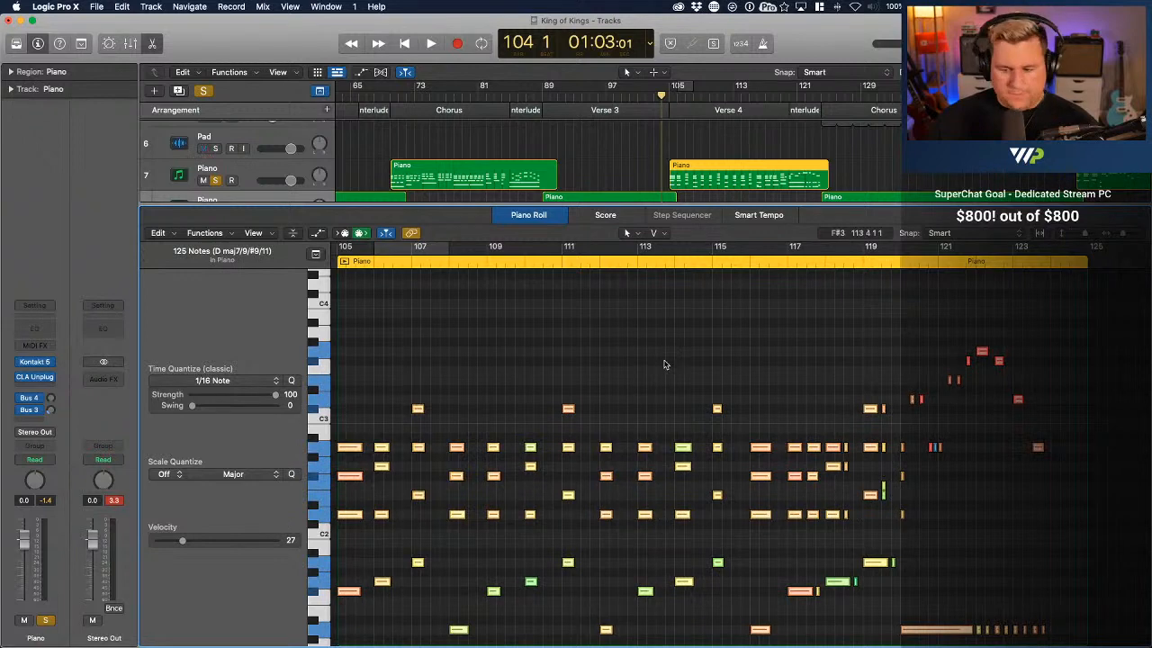
scroll(639, 369, left, 3)
click(473, 354)
scroll(442, 432, down, 2)
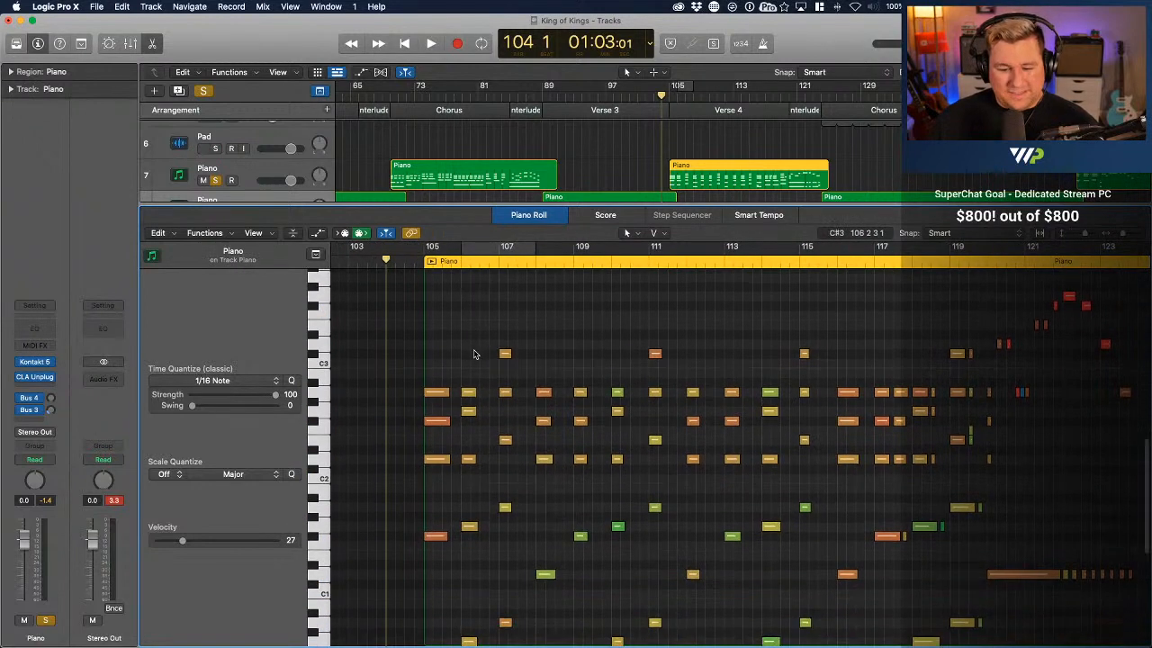
key(super+Right)
key(super+Right)
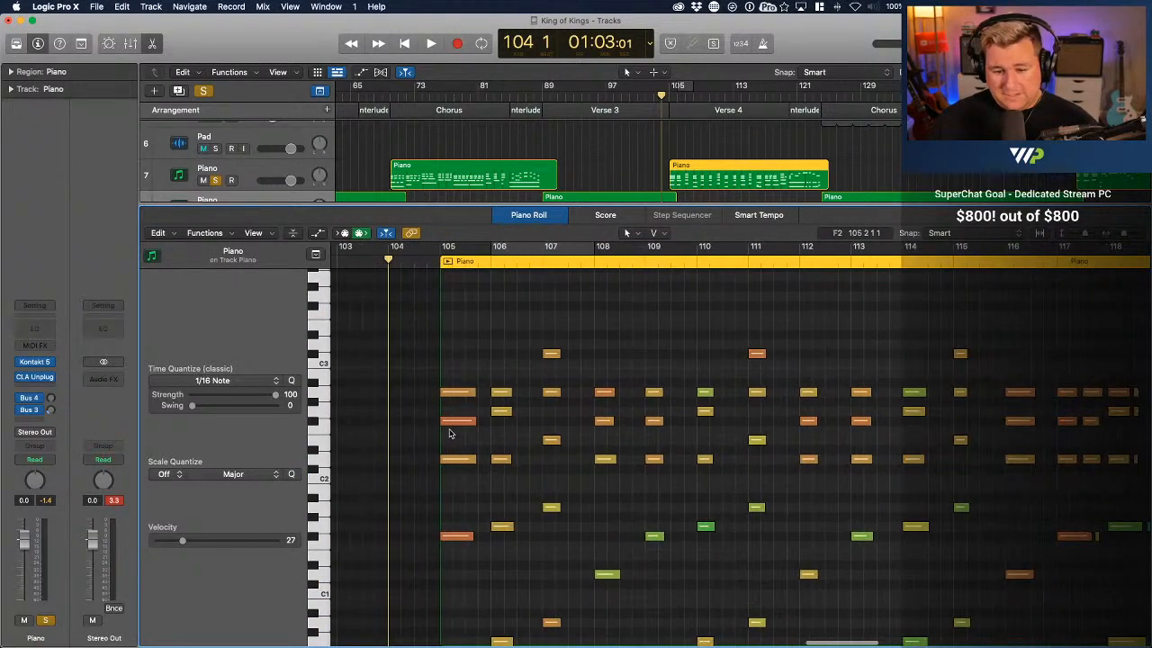
click(459, 393)
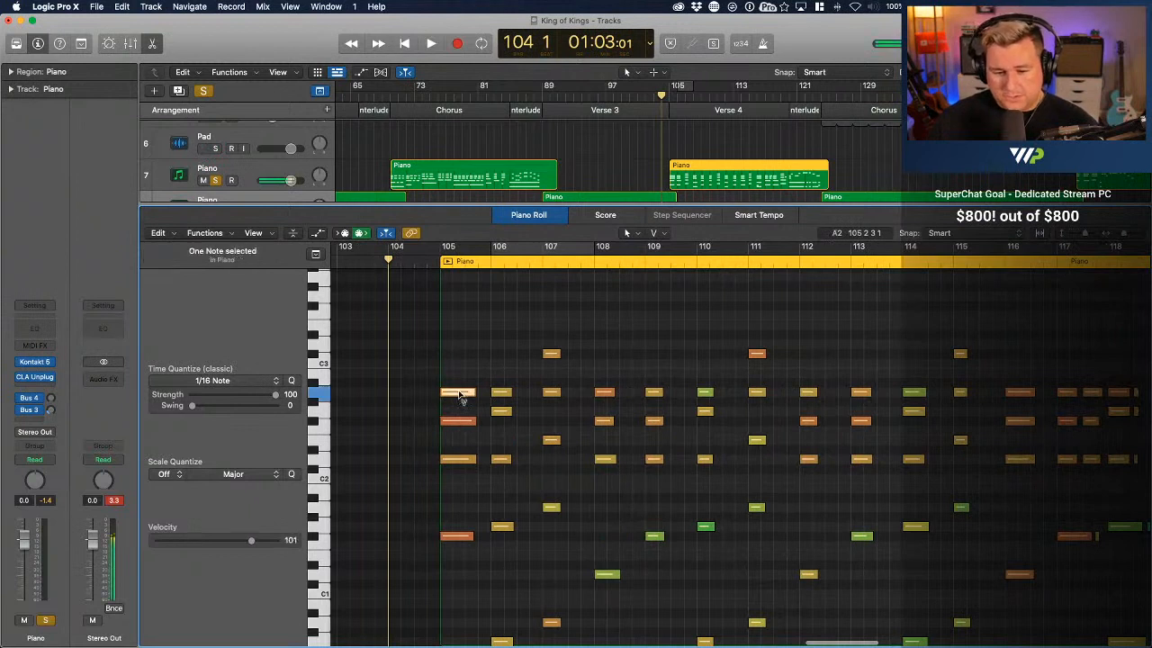
click(461, 421)
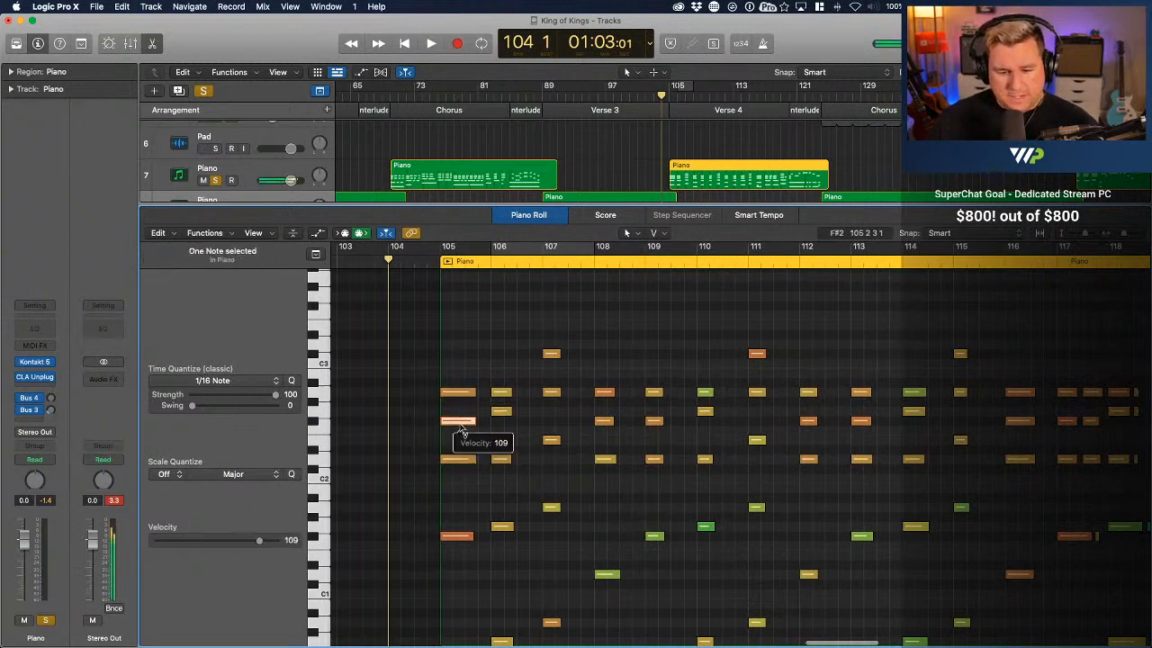
click(464, 539)
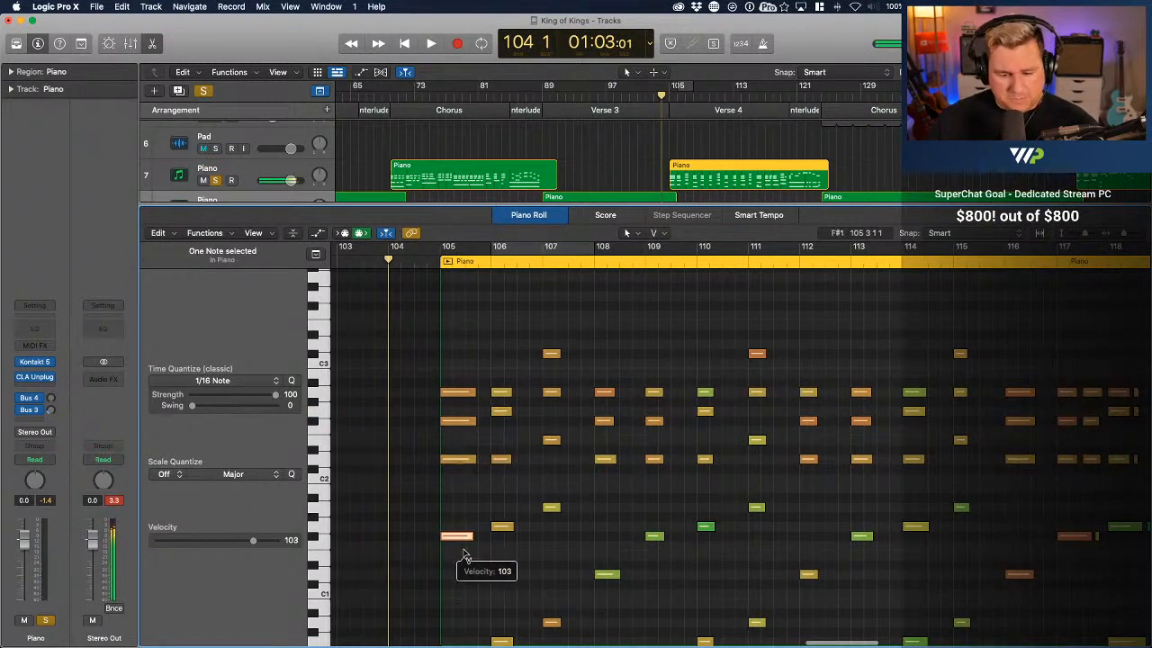
scroll(464, 542, down, 4)
click(462, 542)
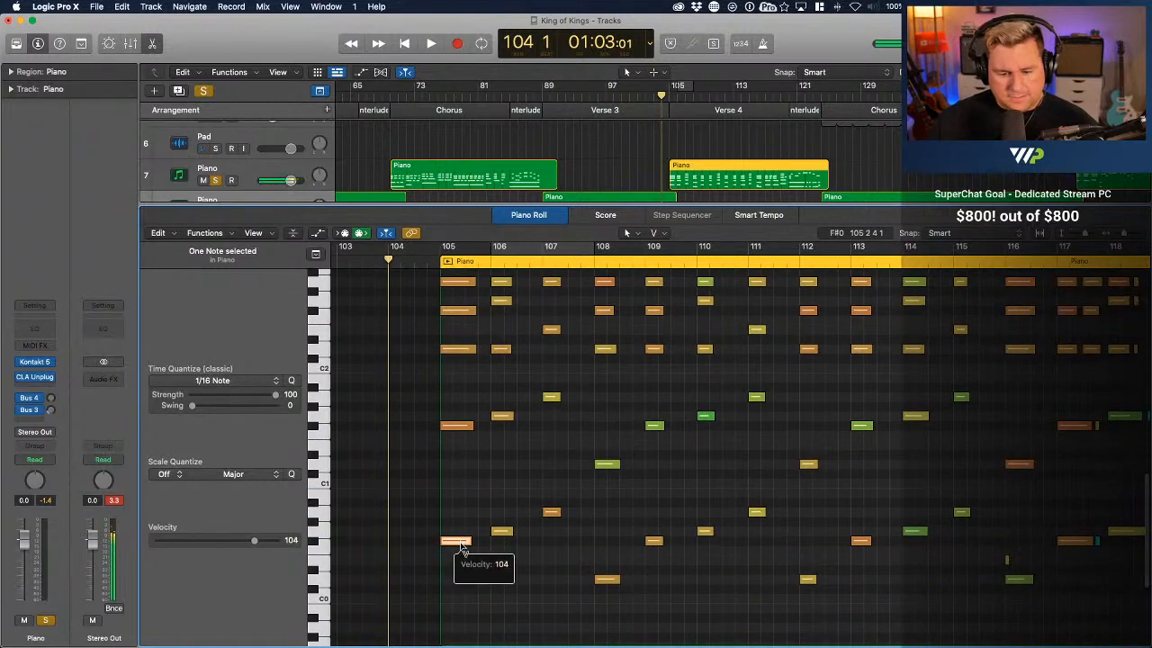
drag(461, 546, 462, 548)
Check the velocities of the strongest upper chord notes in bars 108, 111, 112 and 113
scroll(629, 371, up, 2)
click(605, 329)
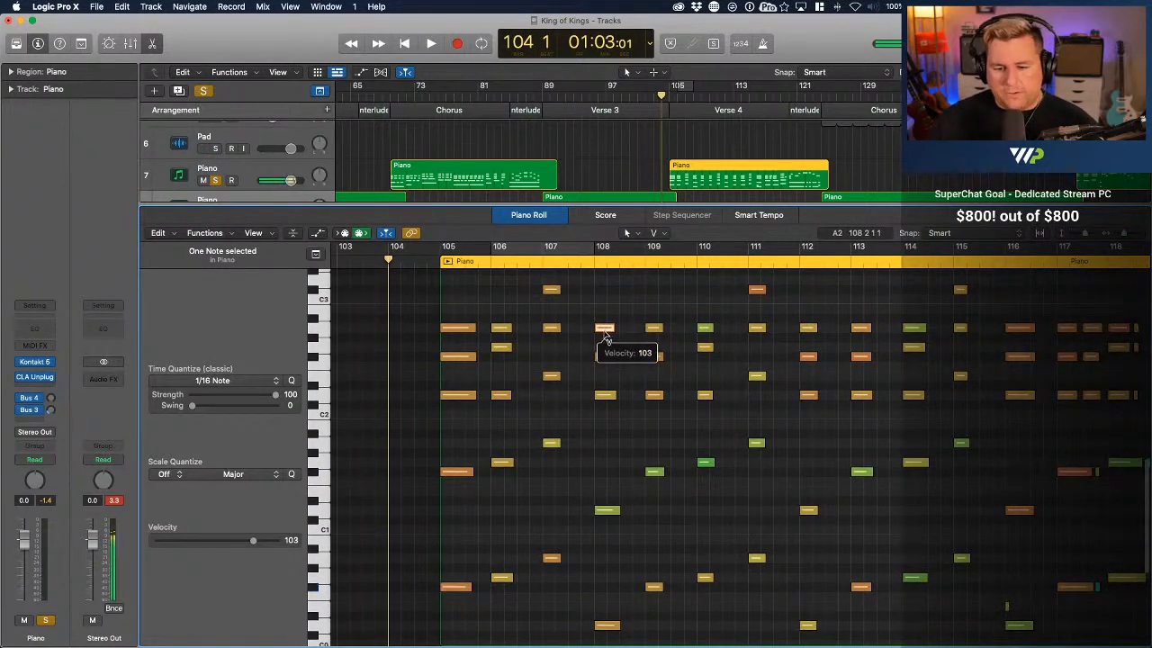
click(758, 291)
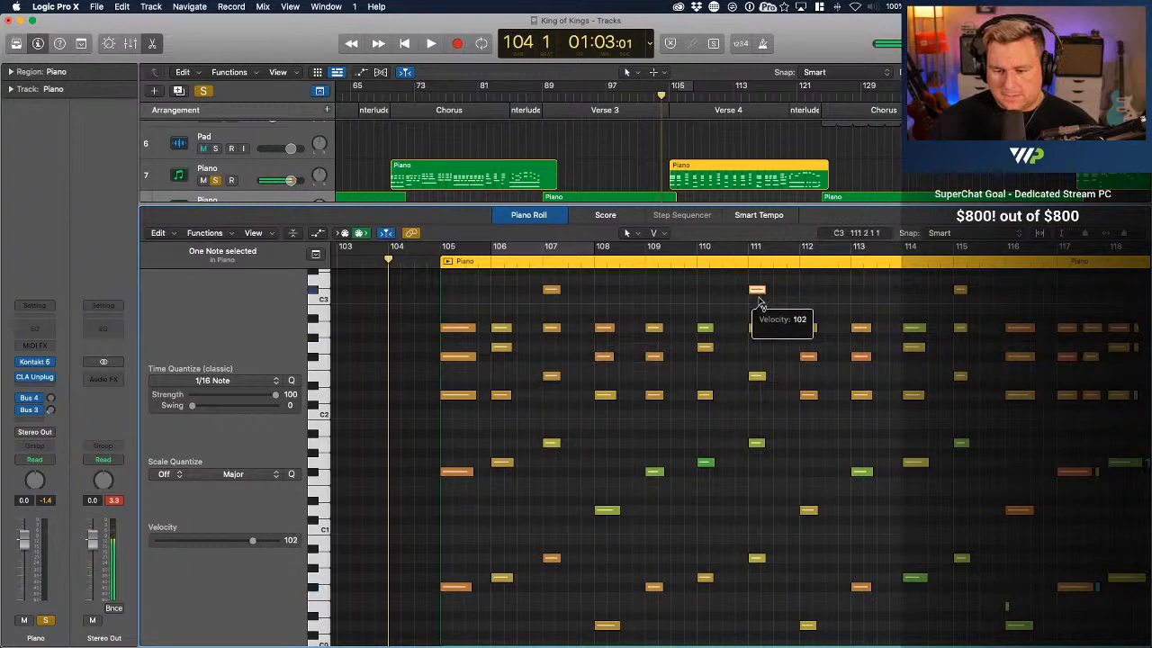
click(809, 357)
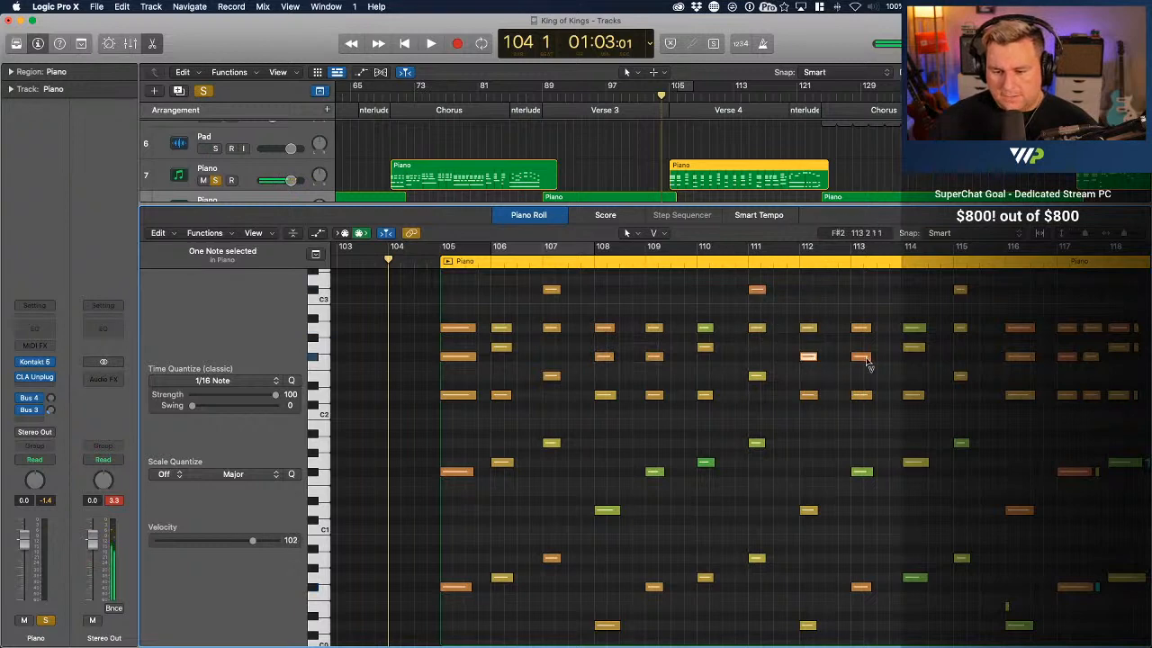
click(862, 357)
Check the velocities of the bass and upper chord notes in bars 117 to 119
scroll(1026, 429, right, 5)
scroll(1026, 428, down, 3)
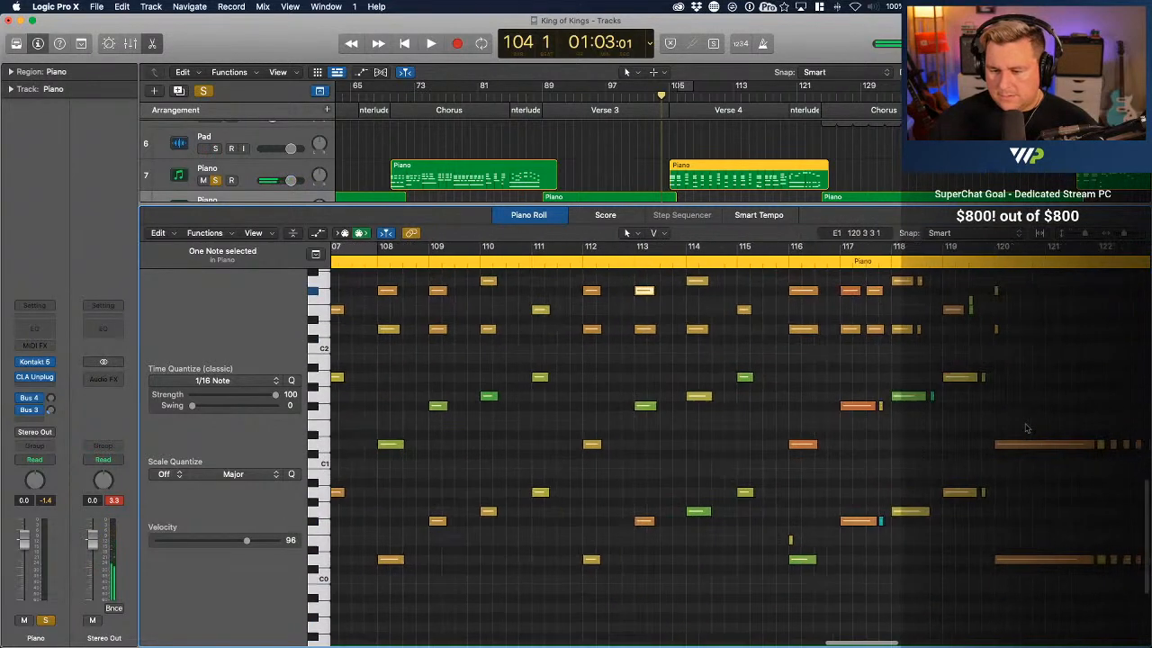
click(849, 406)
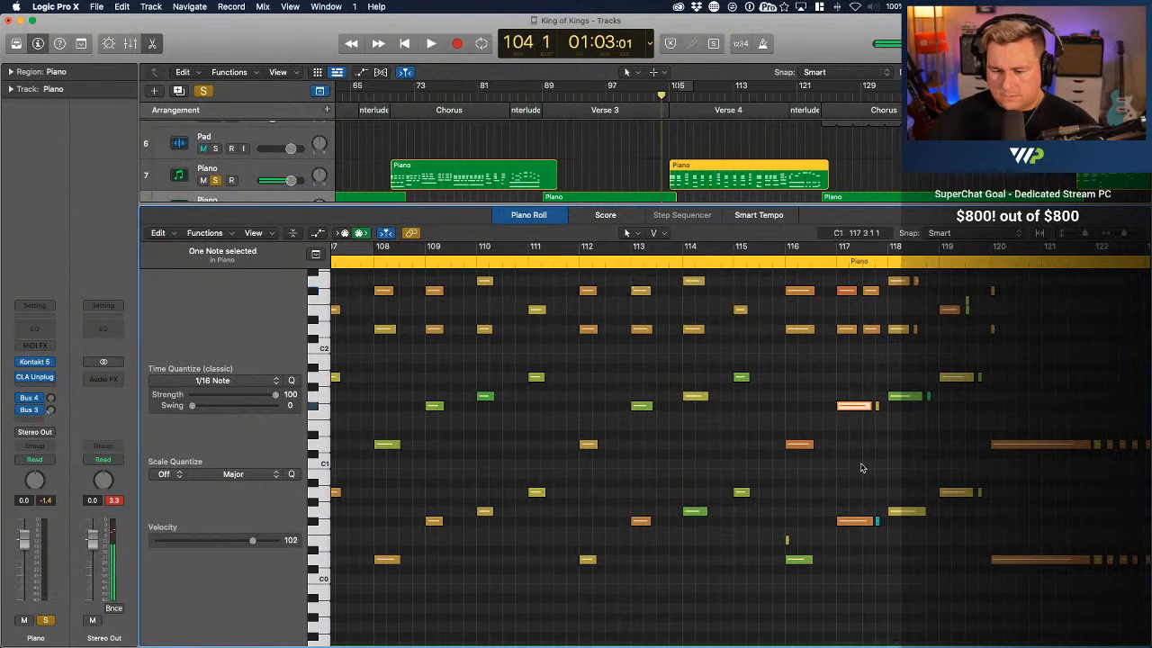
scroll(849, 396, up, 2)
click(846, 328)
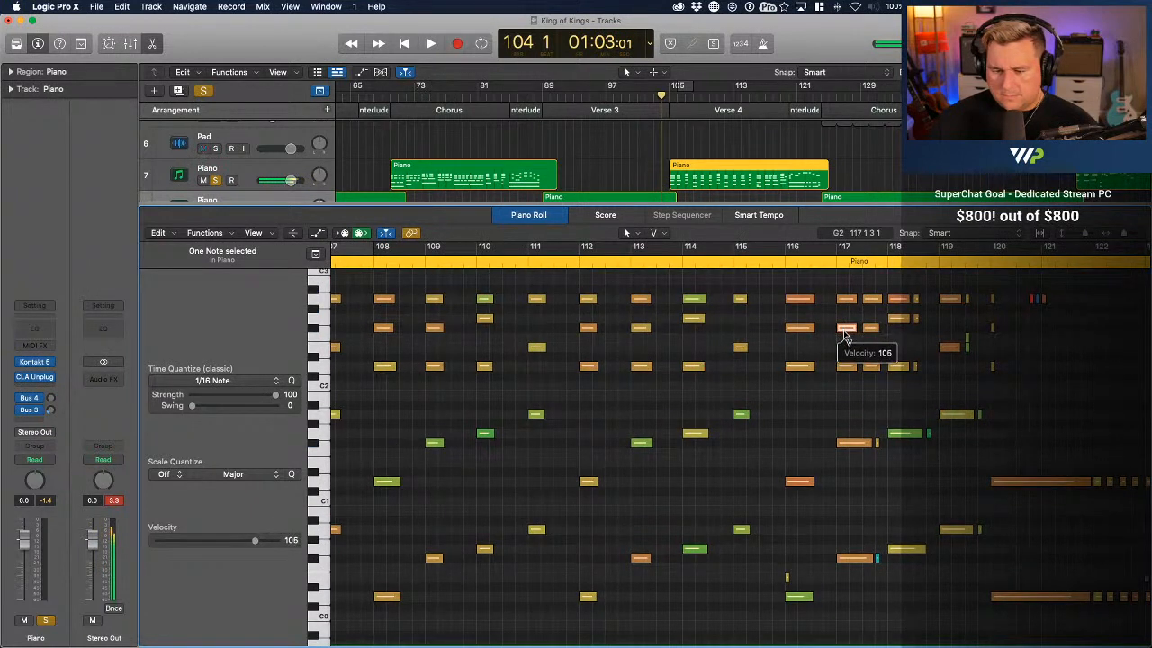
click(905, 299)
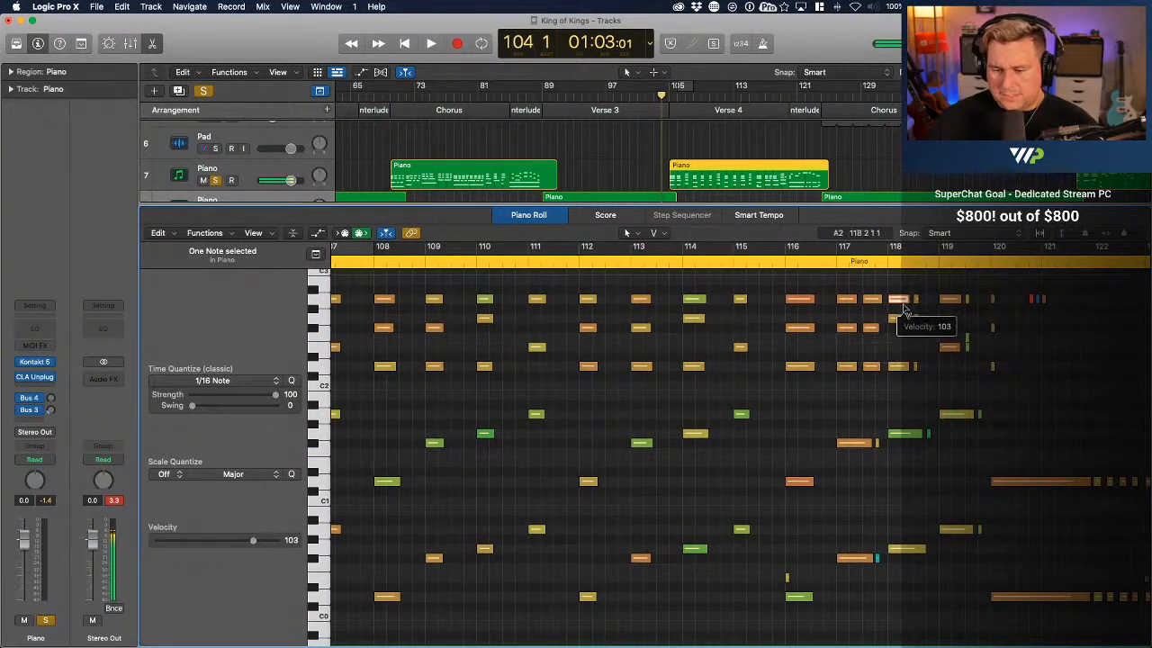
click(952, 300)
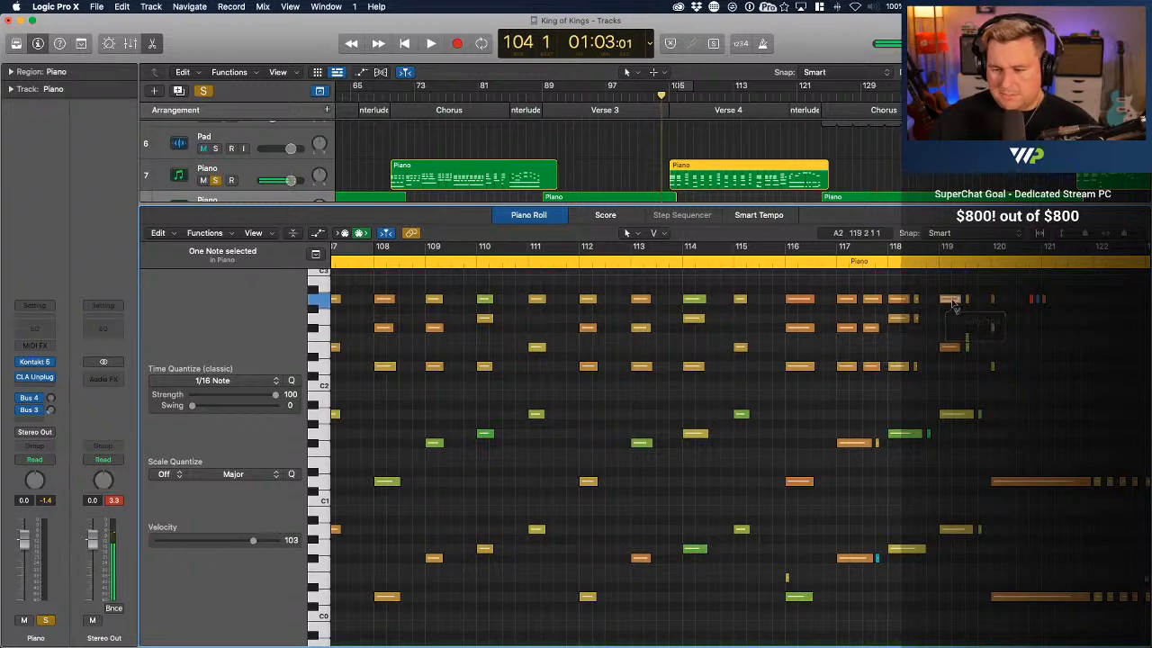
Examine the short repeated chord notes and sustained bass octaves of bars 118 to 123 up close
key(super+Right)
key(super+Right)
key(super+Right)
key(super+Right)
key(super+Right)
key(super+Right)
scroll(1047, 345, right, 8)
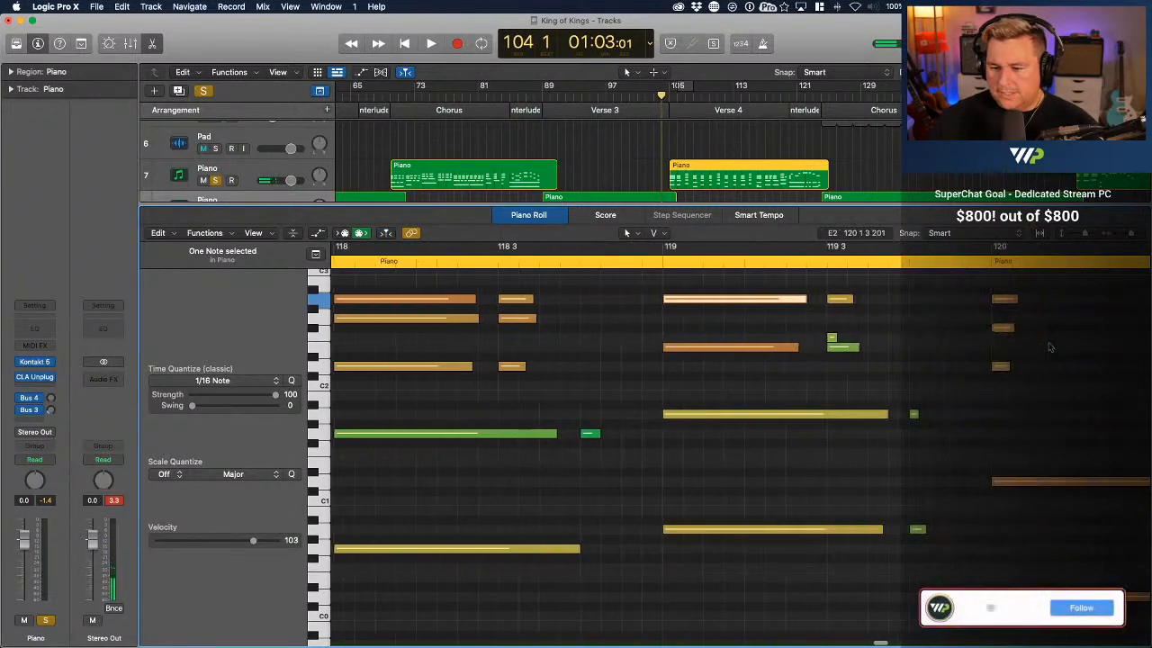
key(super+Left)
key(super+Left)
key(super+Left)
key(super+Left)
key(super+Left)
key(super+Left)
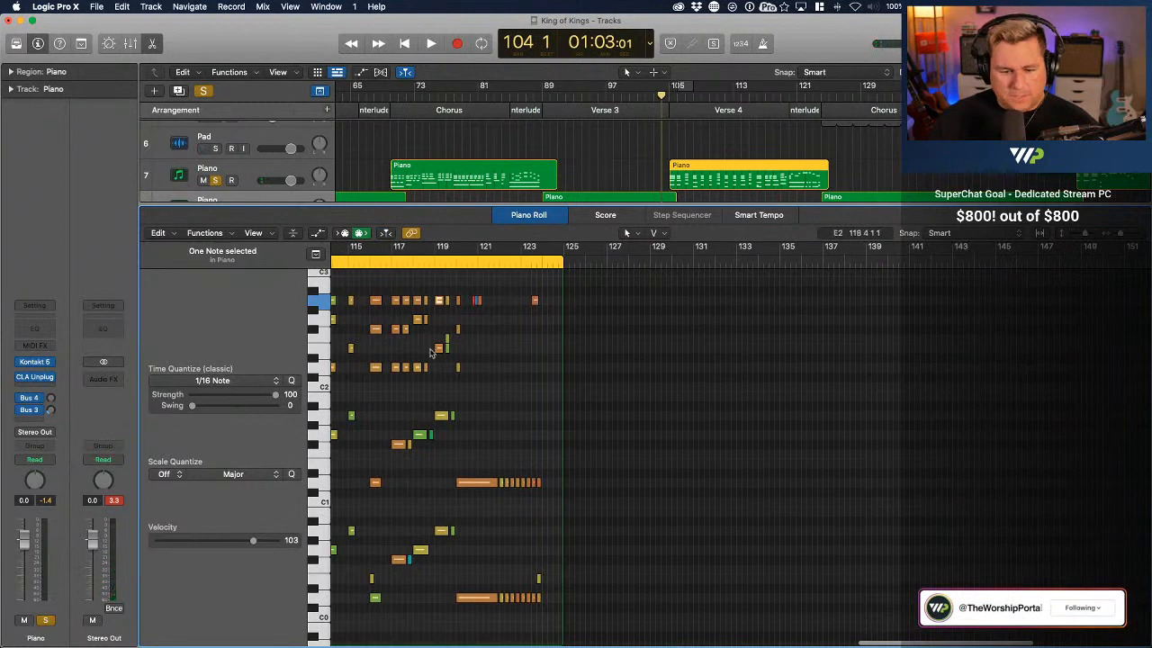
key(super+Right)
key(super+Right)
key(super+Right)
key(super+Right)
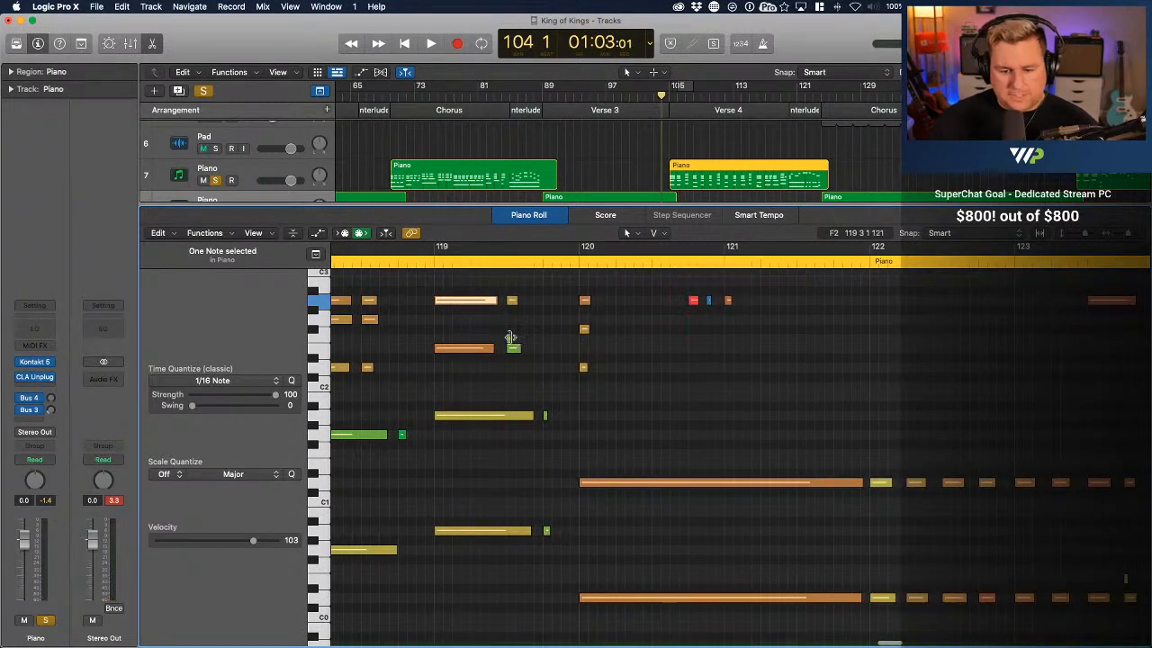
key(super+Left)
key(super+Left)
key(super+Left)
key(super+Left)
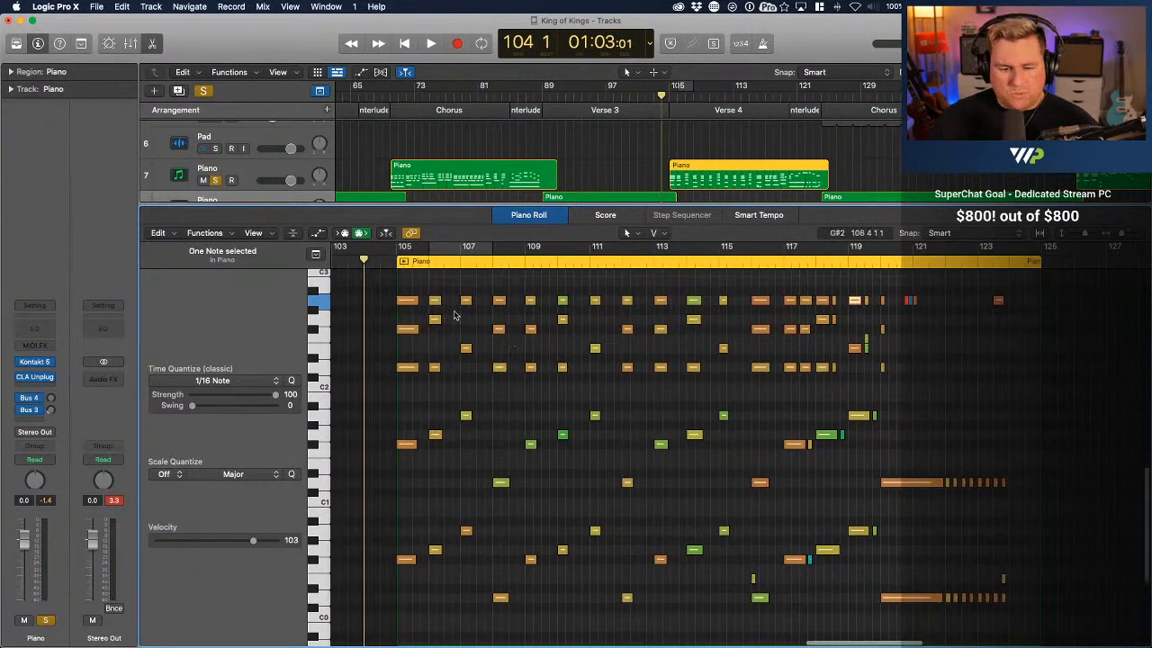
Play back the Verse 4 piano part from bar 104 into bar 116
key(space)
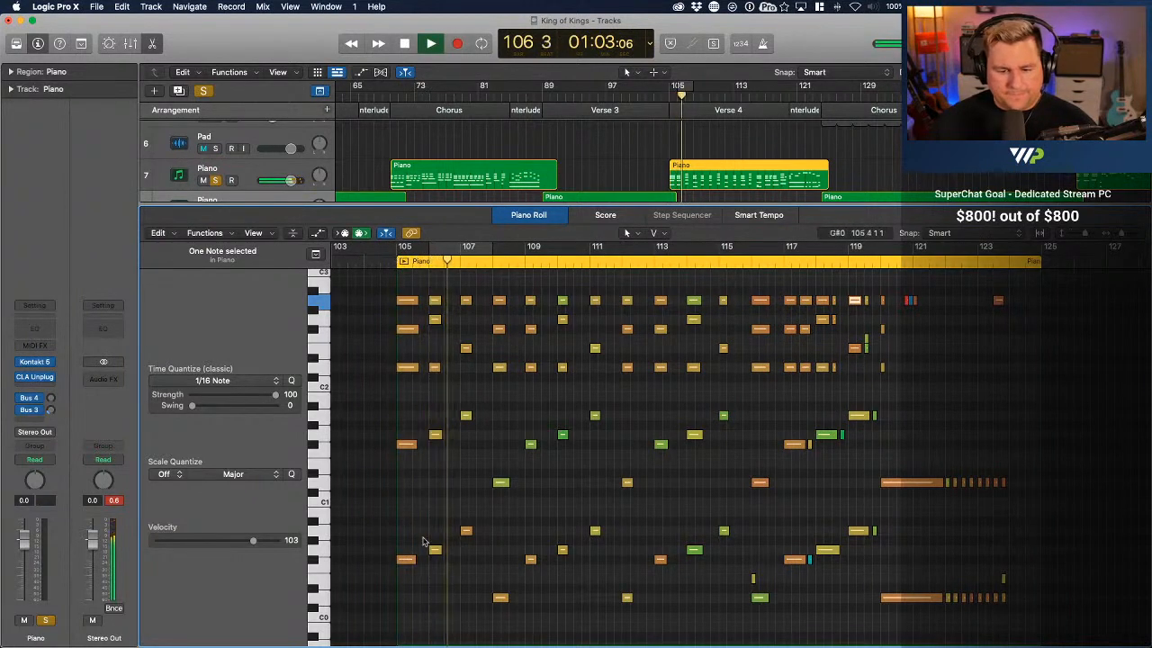
scroll(505, 540, down, 3)
scroll(505, 540, up, 3)
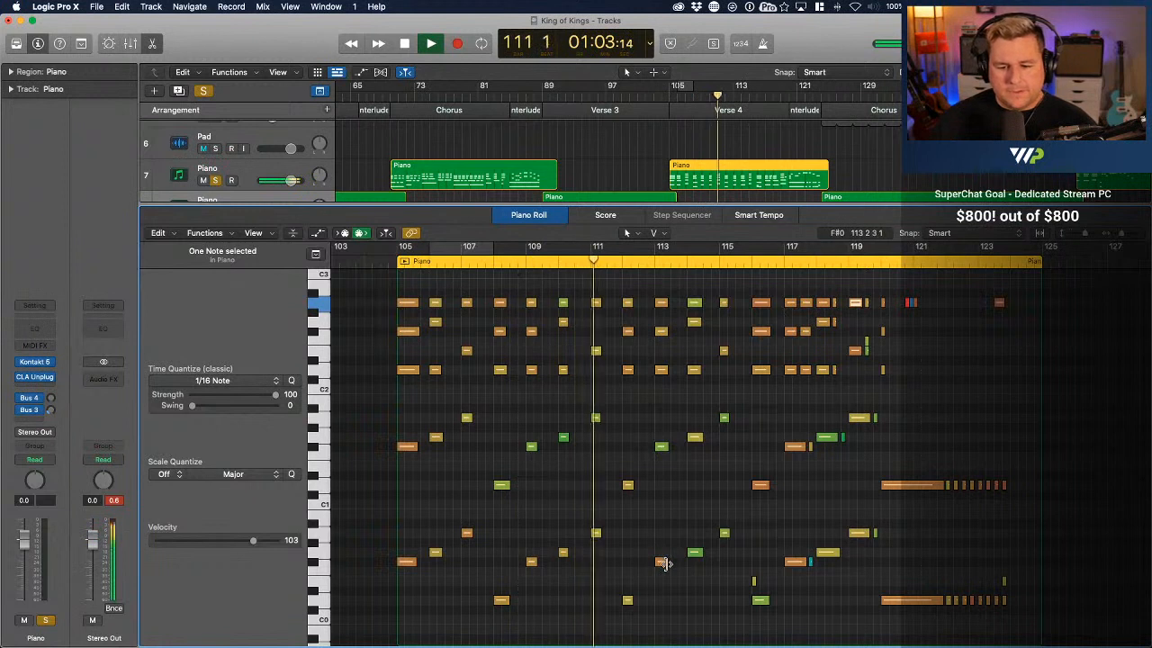
mouse_move(666, 564)
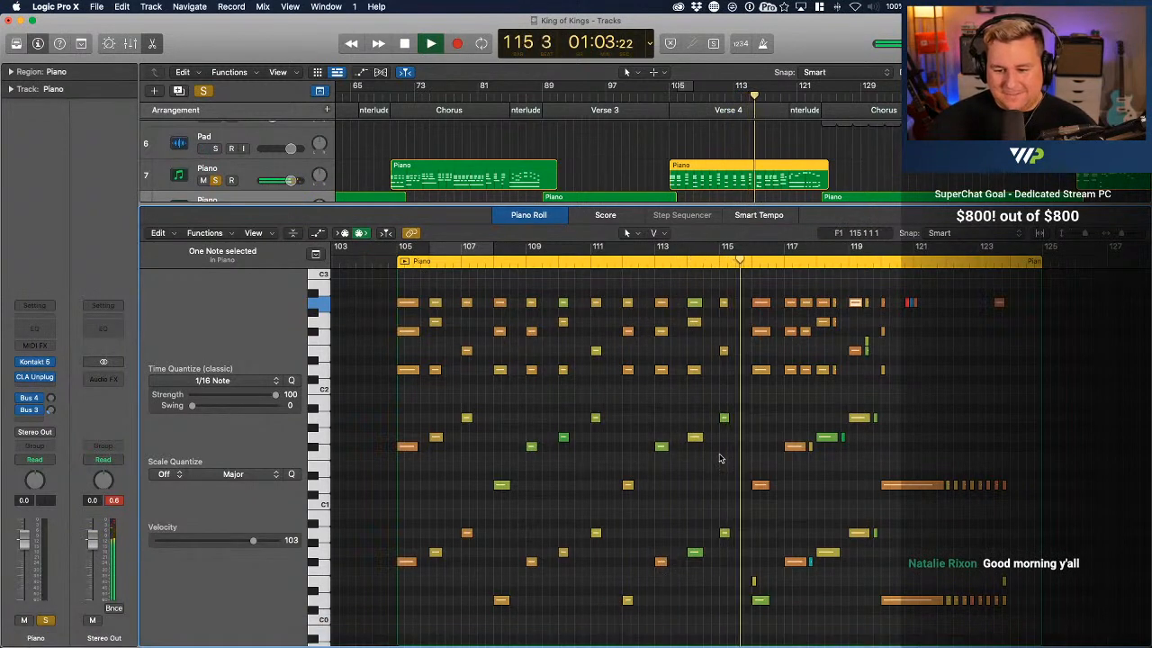
key(space)
Check the velocities of the D1 bass note and the top A2 chord note in bar 116
click(760, 486)
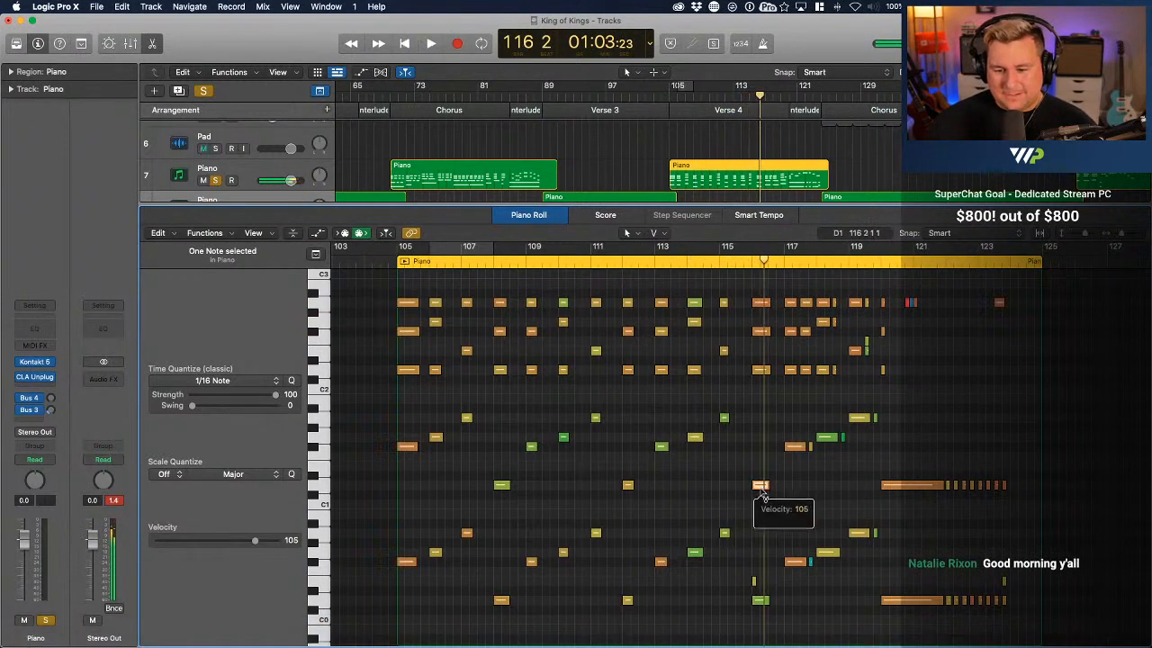
click(758, 304)
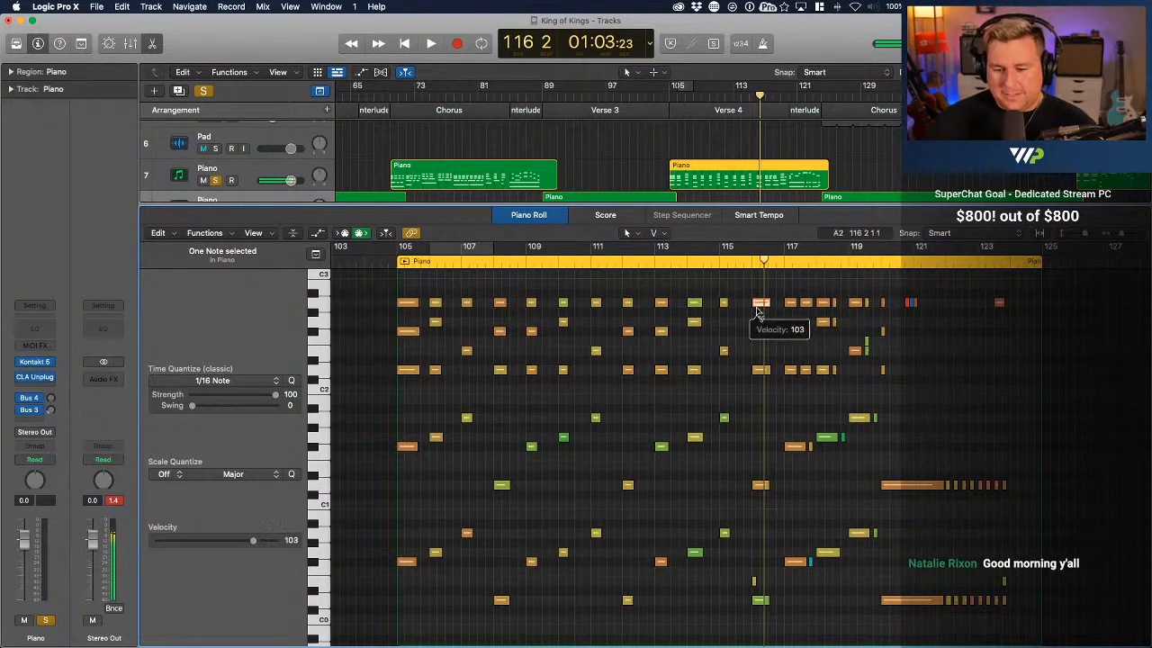
scroll(759, 324, right, 5)
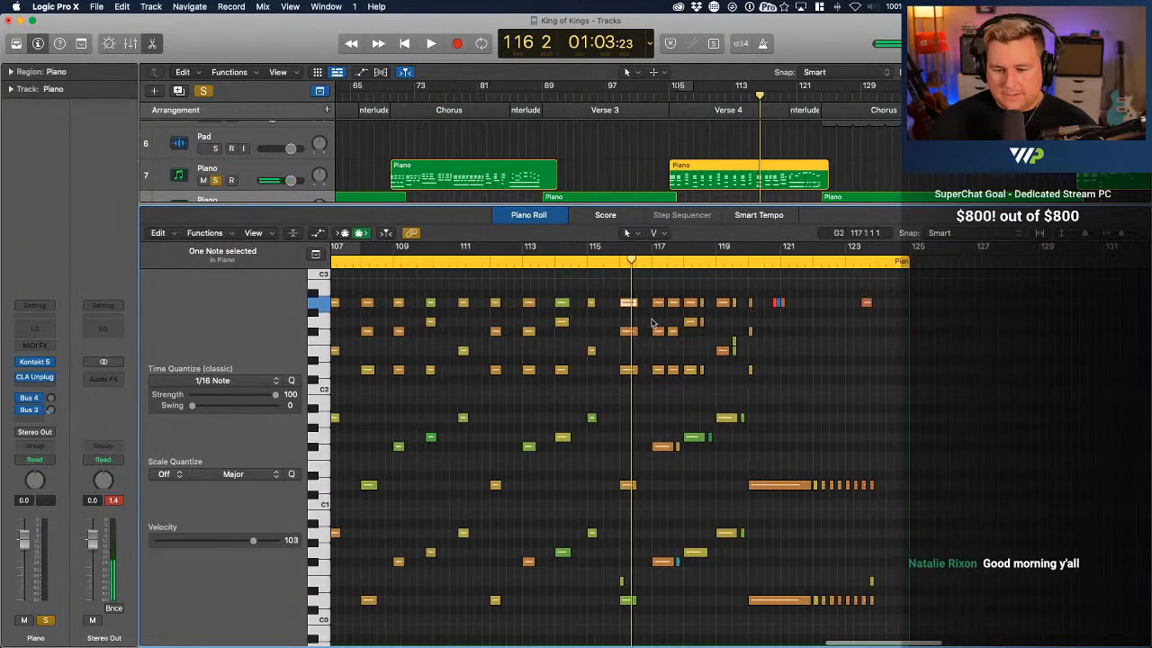
Check the velocity of the top A2 chord note in bar 117 and play back bars 116 to 119
click(660, 304)
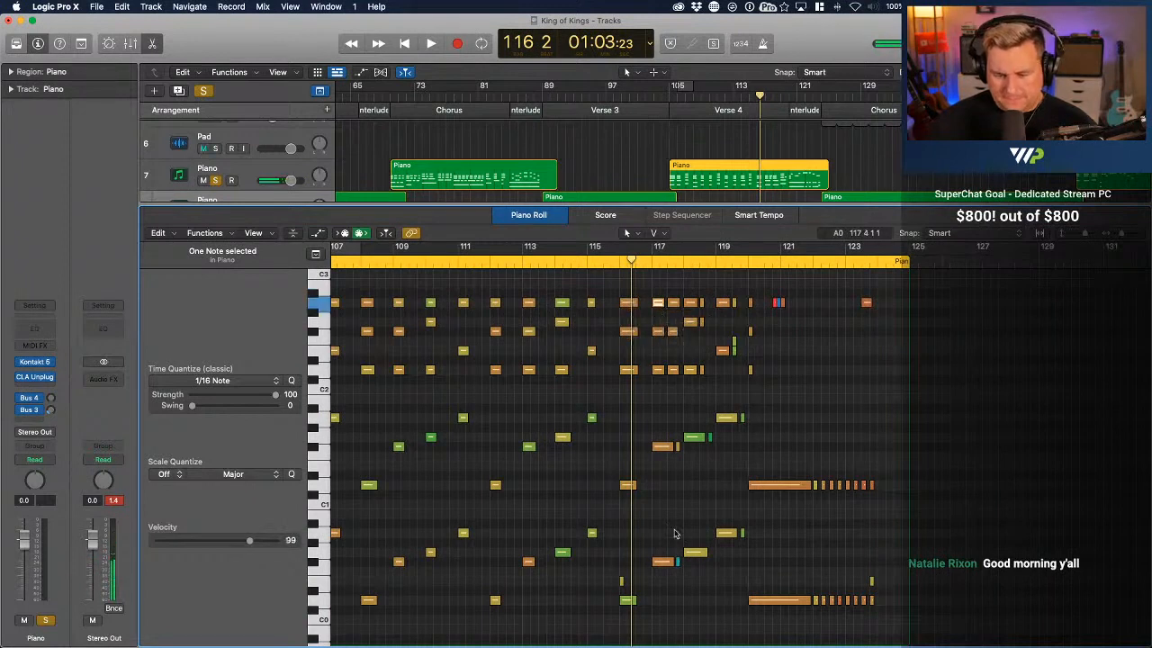
key(space)
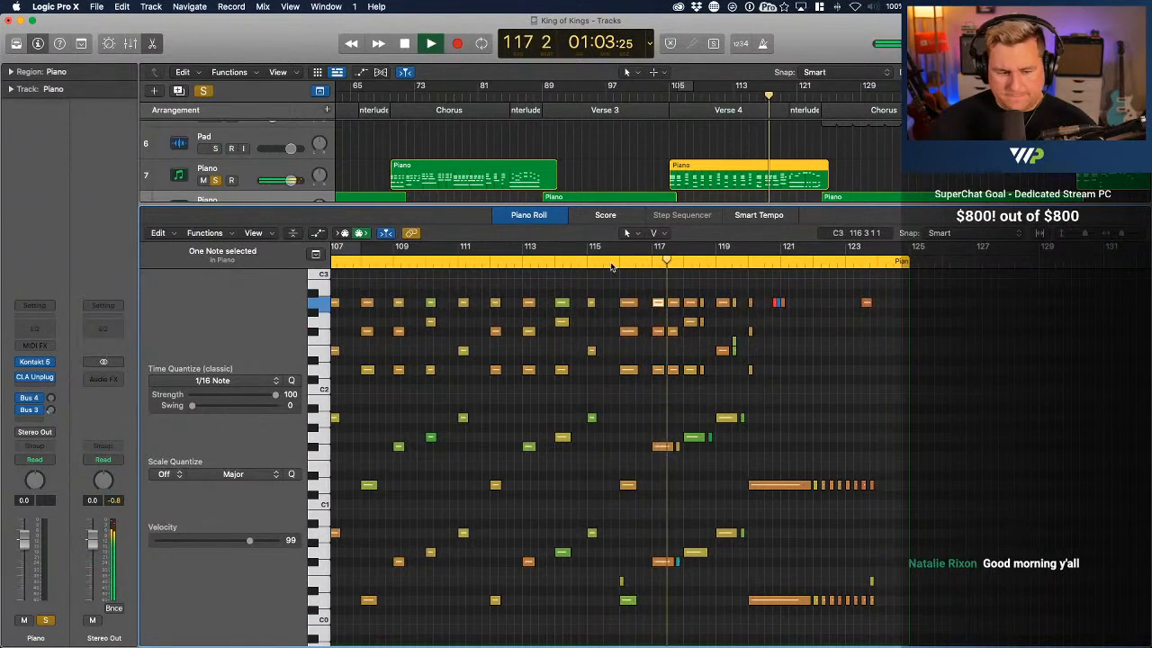
key(space)
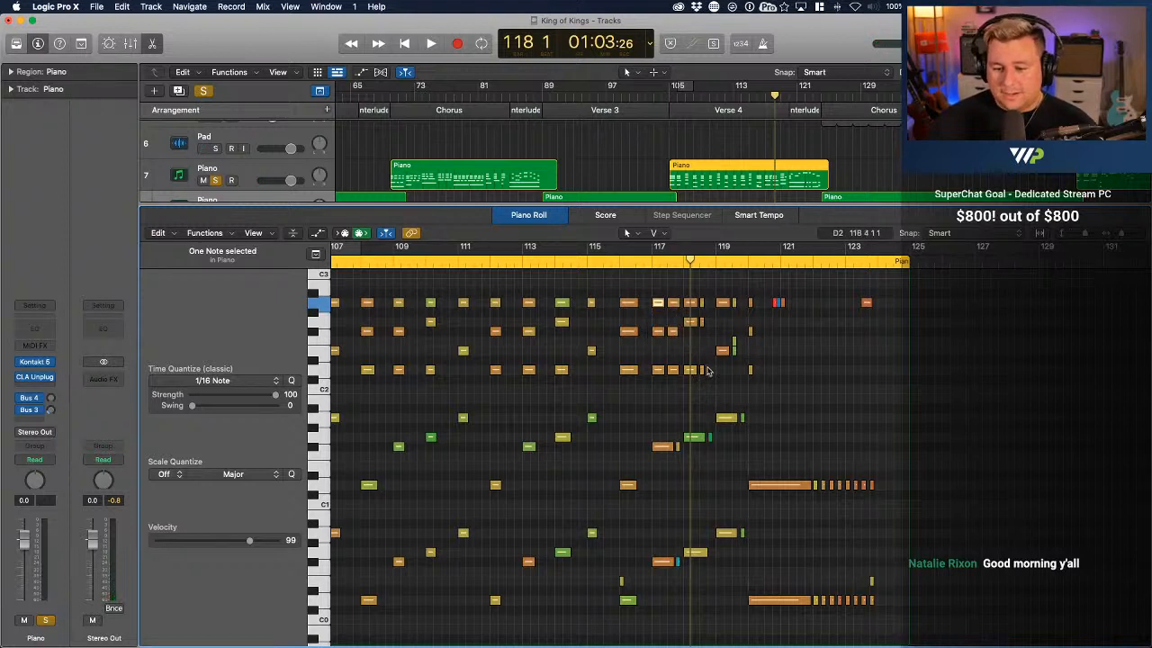
double_click(646, 261)
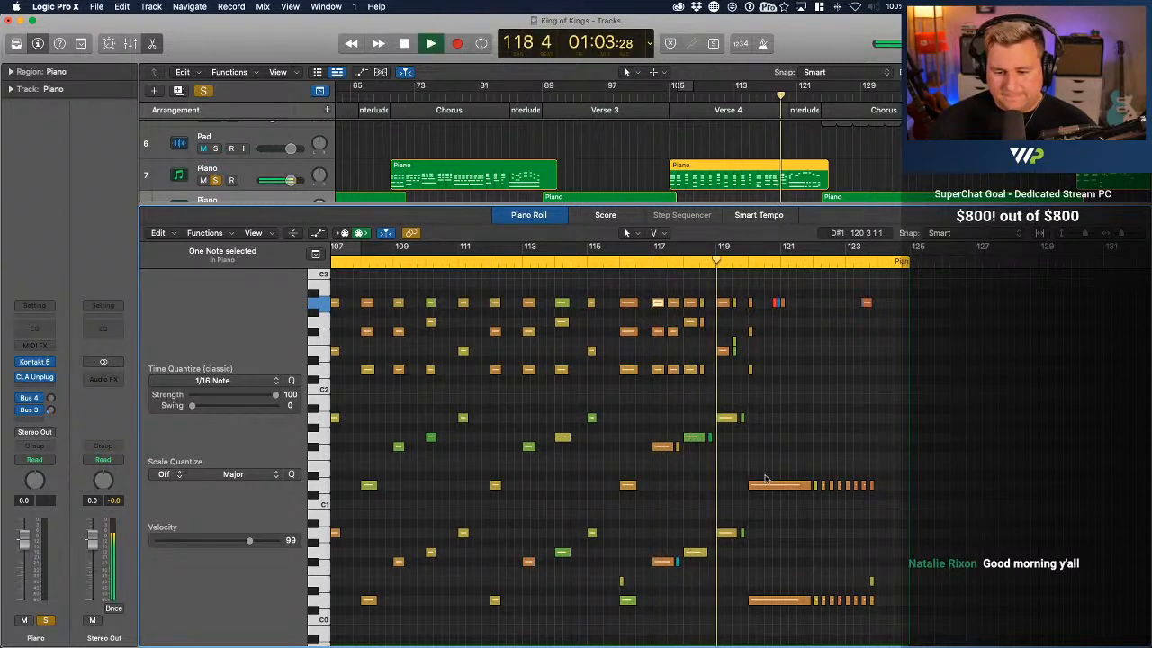
key(space)
Set the bar 117 bass notes' velocities to 96 for F#1 and 92 for F#0, and play the passage into bar 120
click(664, 447)
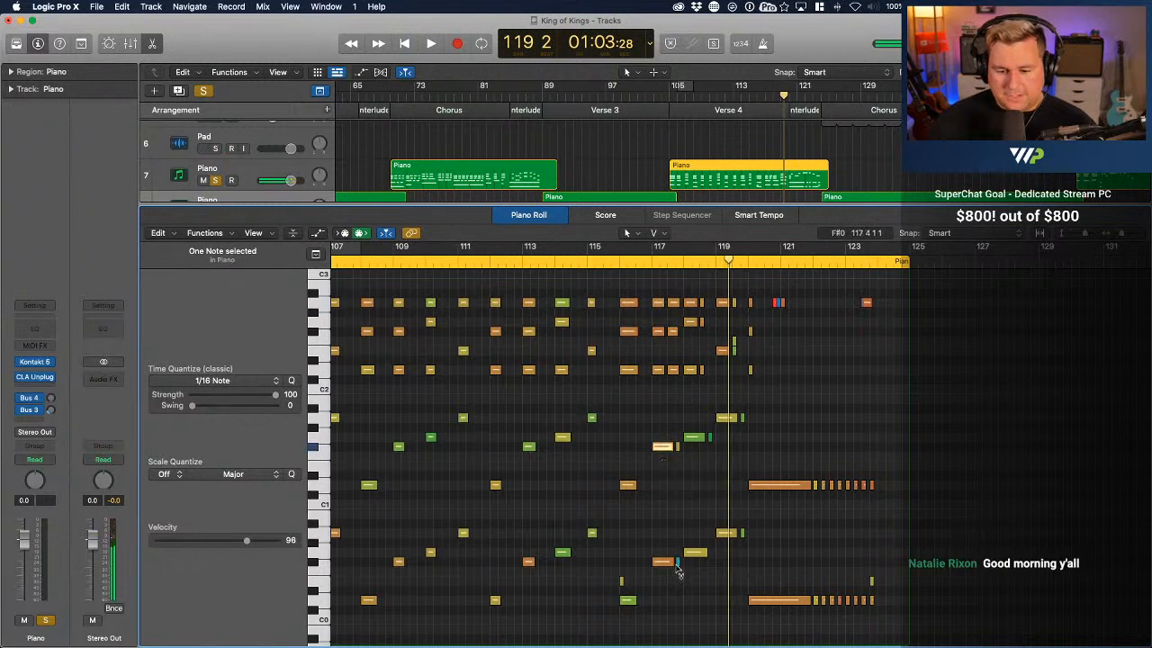
drag(663, 561, 664, 578)
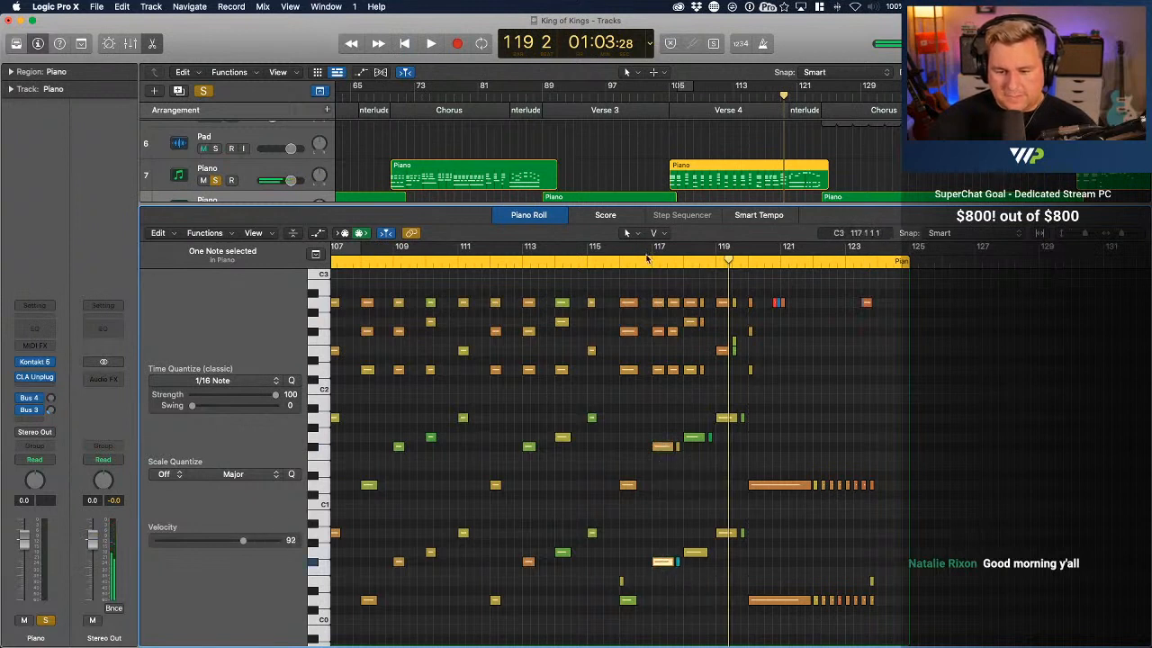
key(space)
click(646, 259)
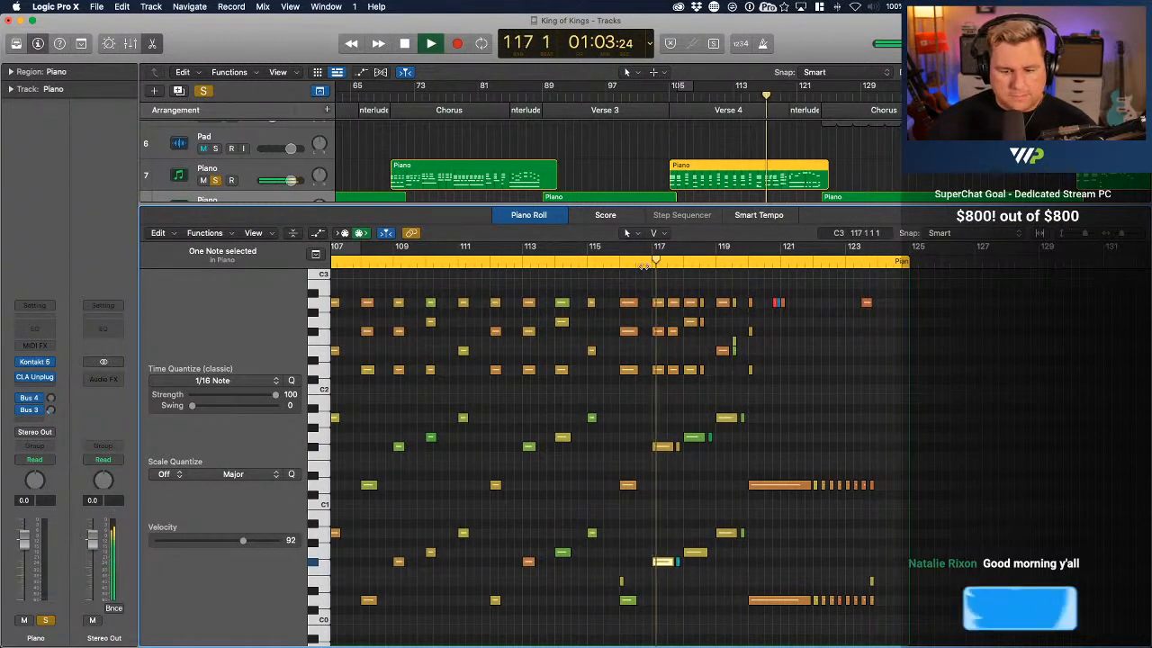
click(639, 261)
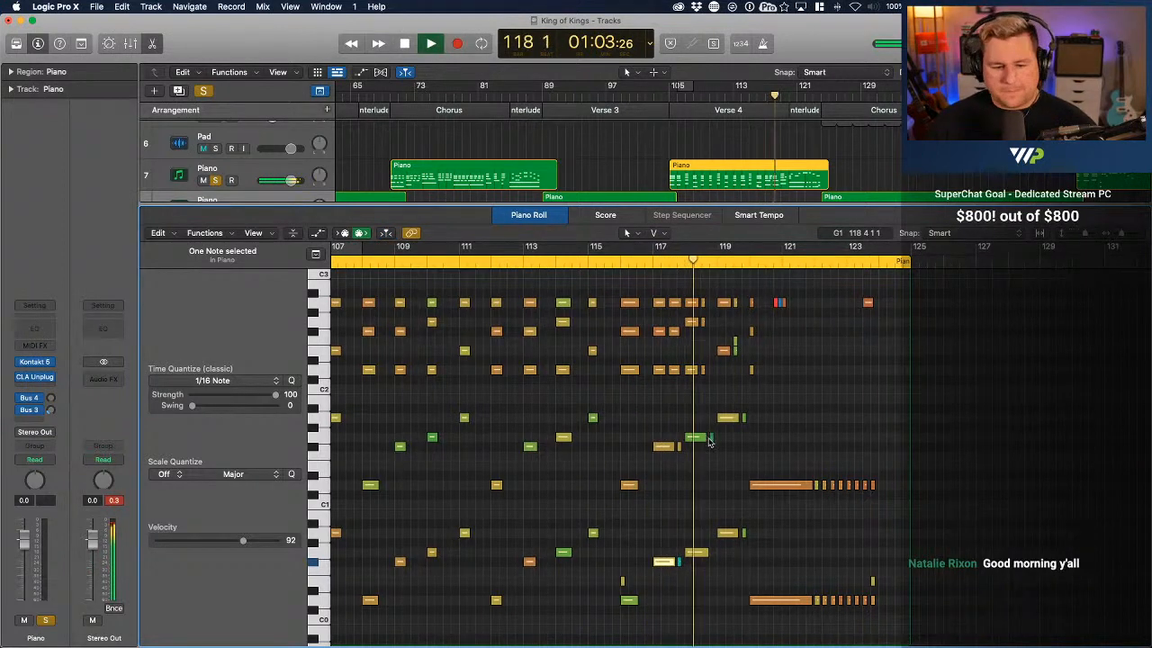
scroll(752, 534, right, 5)
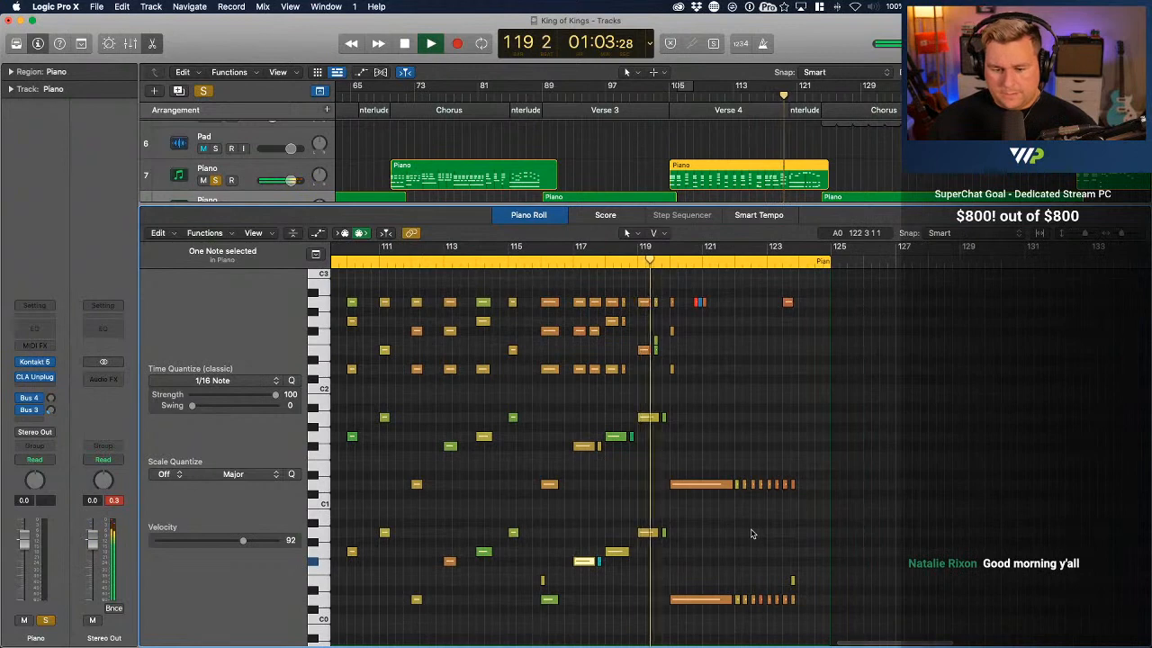
key(space)
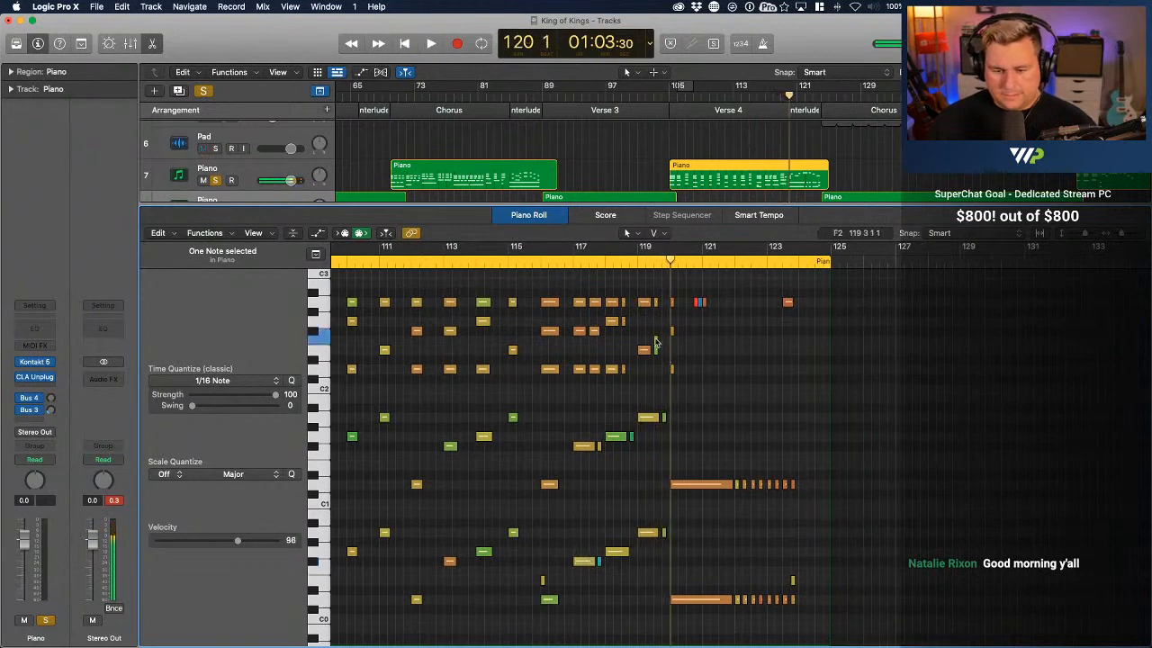
Remove the stray short F2 note from bar 119 and play back the ending from just before bar 119 into bar 122
click(633, 261)
key(space)
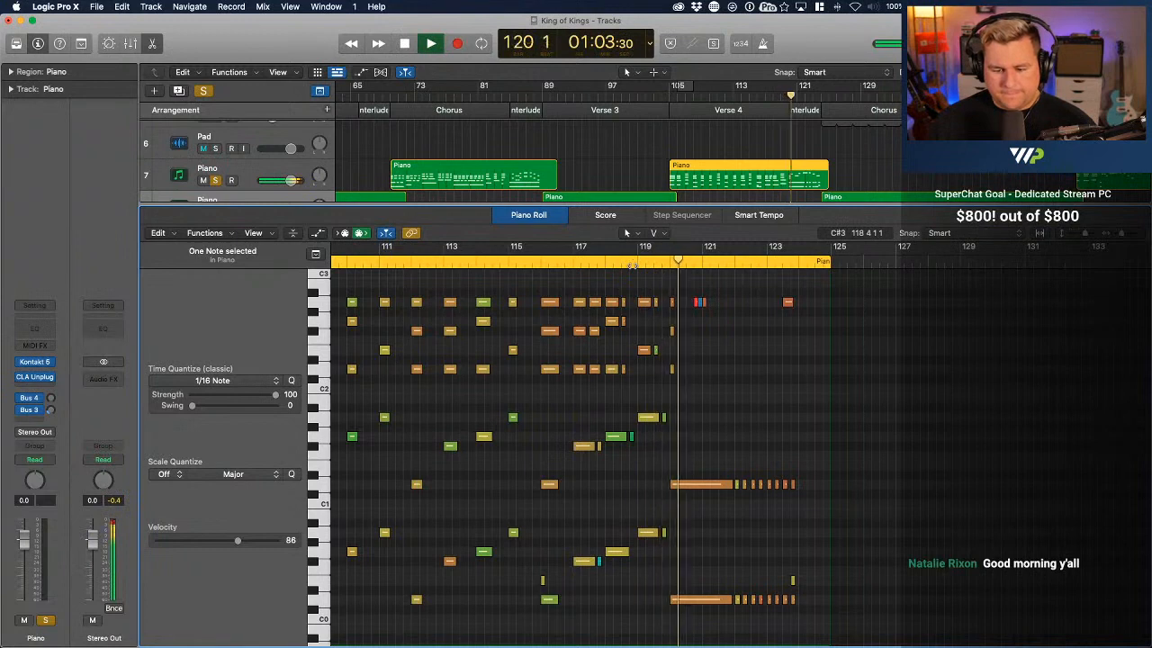
scroll(718, 392, up, 1)
scroll(718, 392, up, 4)
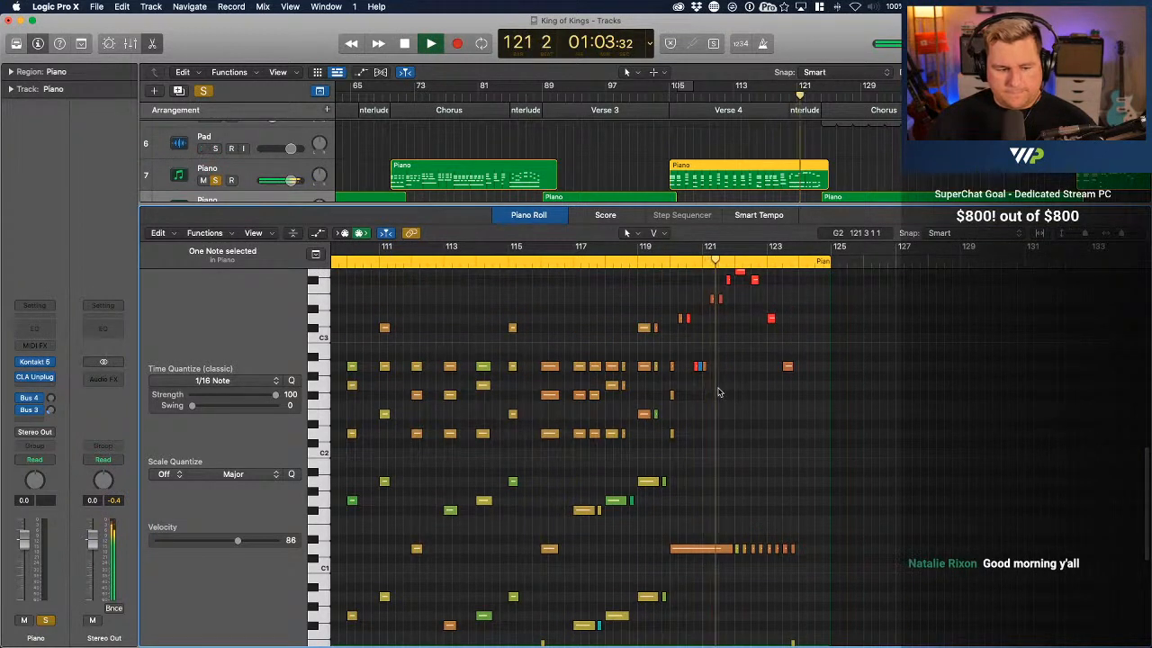
scroll(718, 392, up, 5)
key(space)
scroll(718, 392, up, 8)
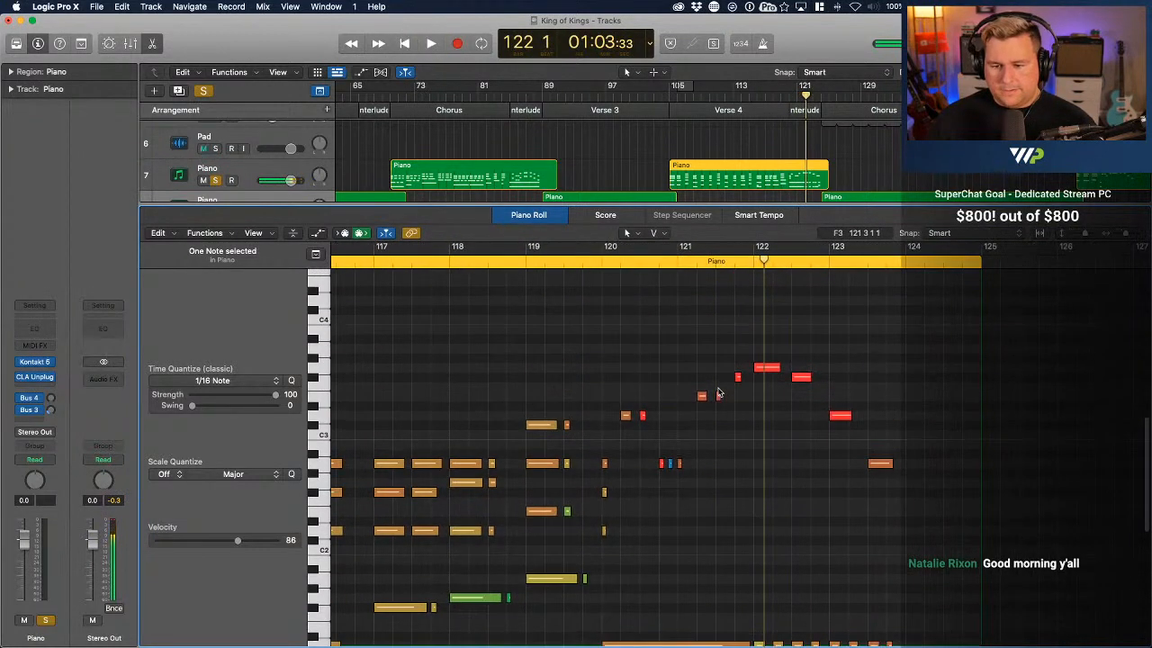
Lower the loud melody velocities in bars 121 to 123, setting G3 to 98, bar 122's F#3 to 100, D3 to 99 and A2 to 103
drag(767, 370, 769, 392)
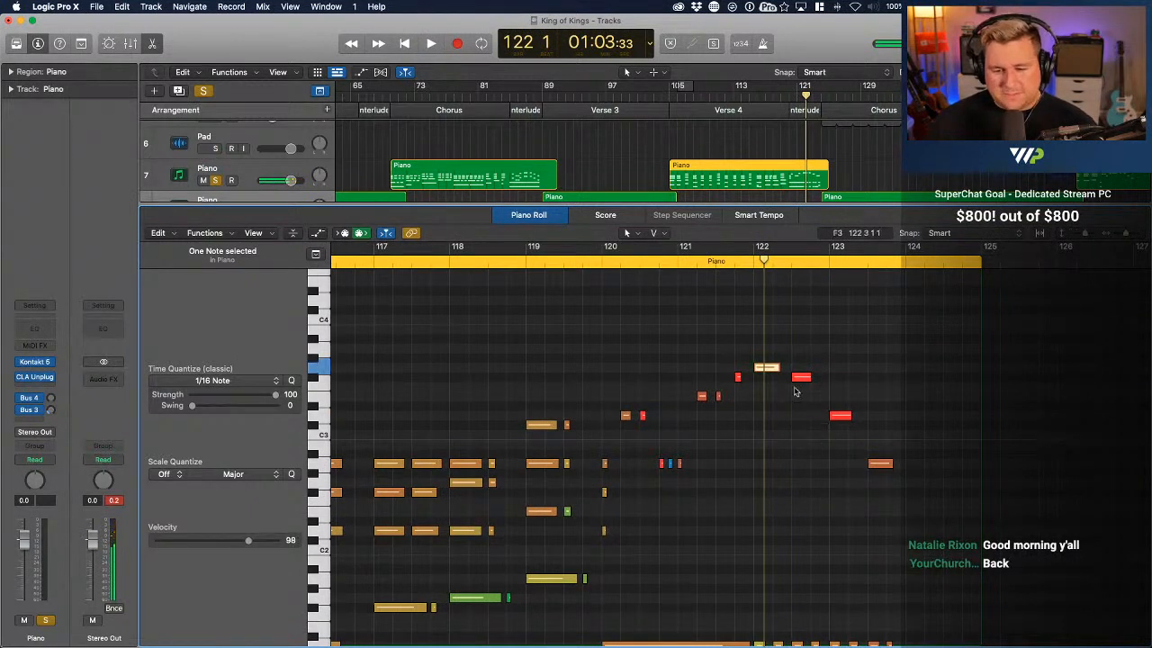
drag(809, 384, 807, 411)
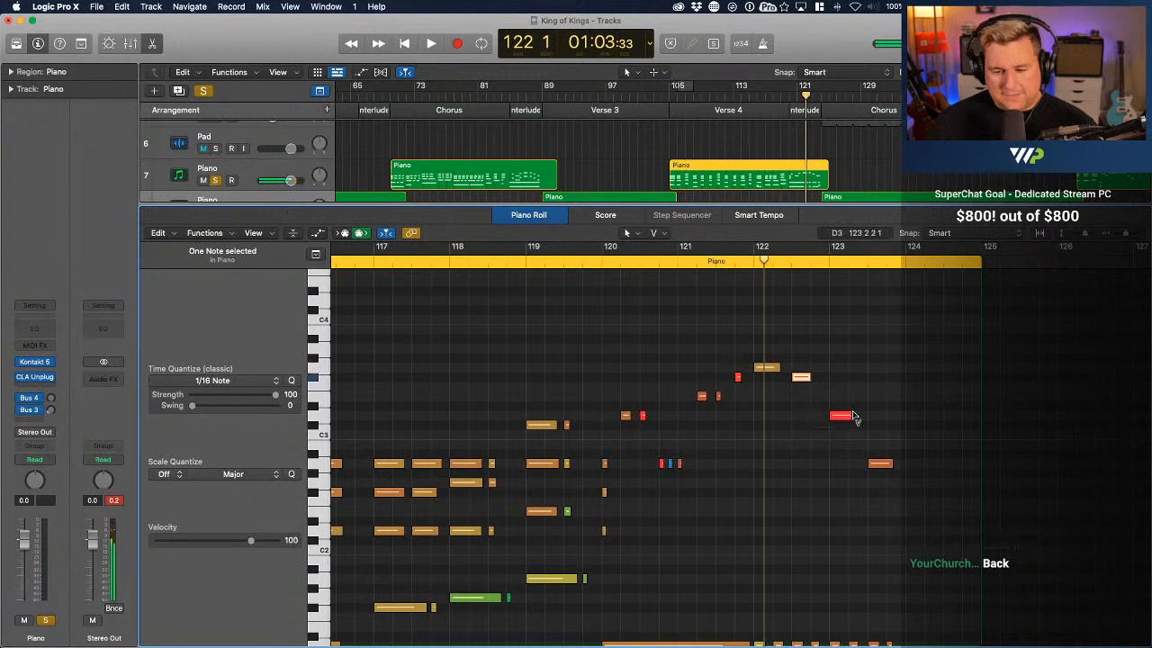
click(844, 418)
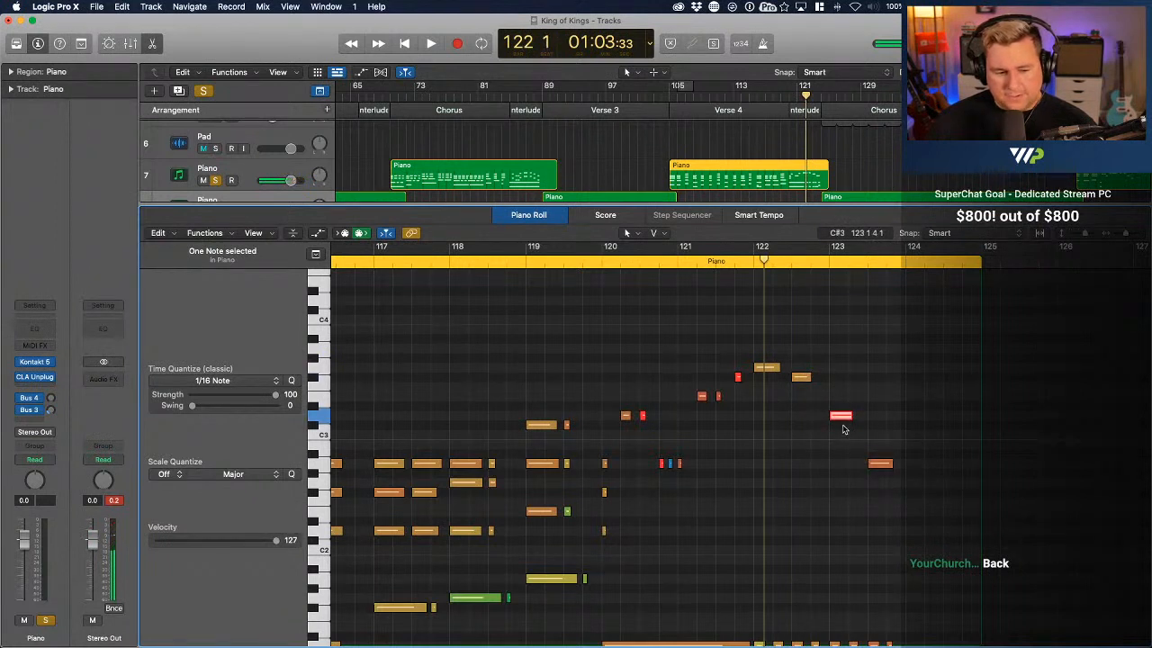
drag(843, 417, 883, 479)
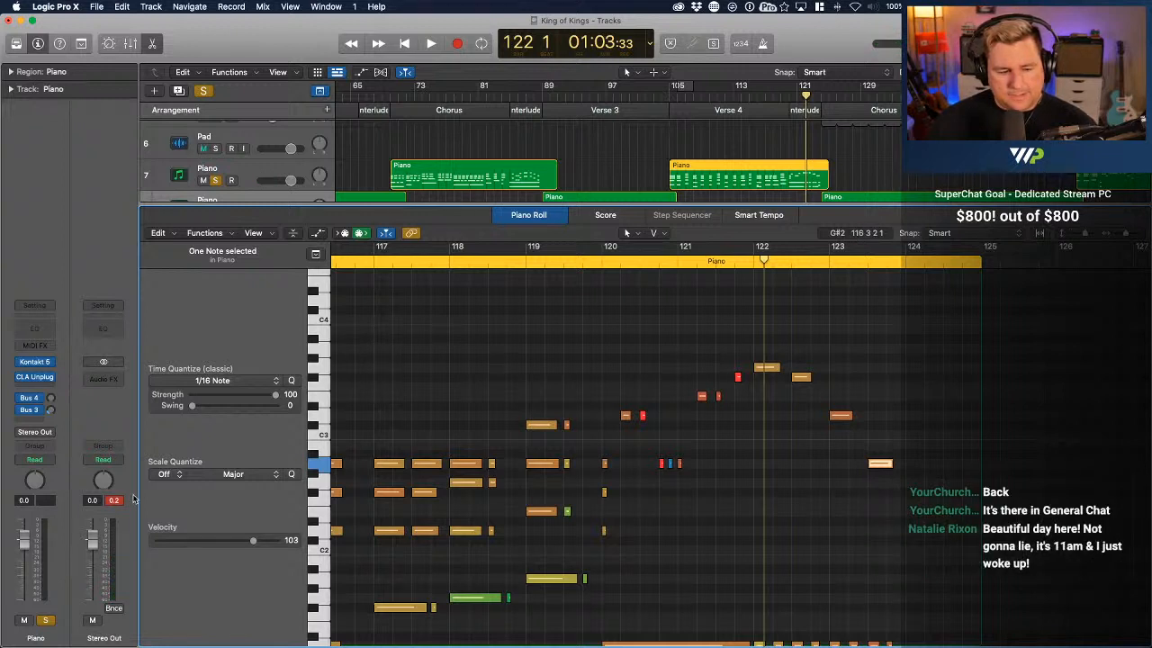
drag(734, 380, 741, 417)
drag(848, 422, 852, 436)
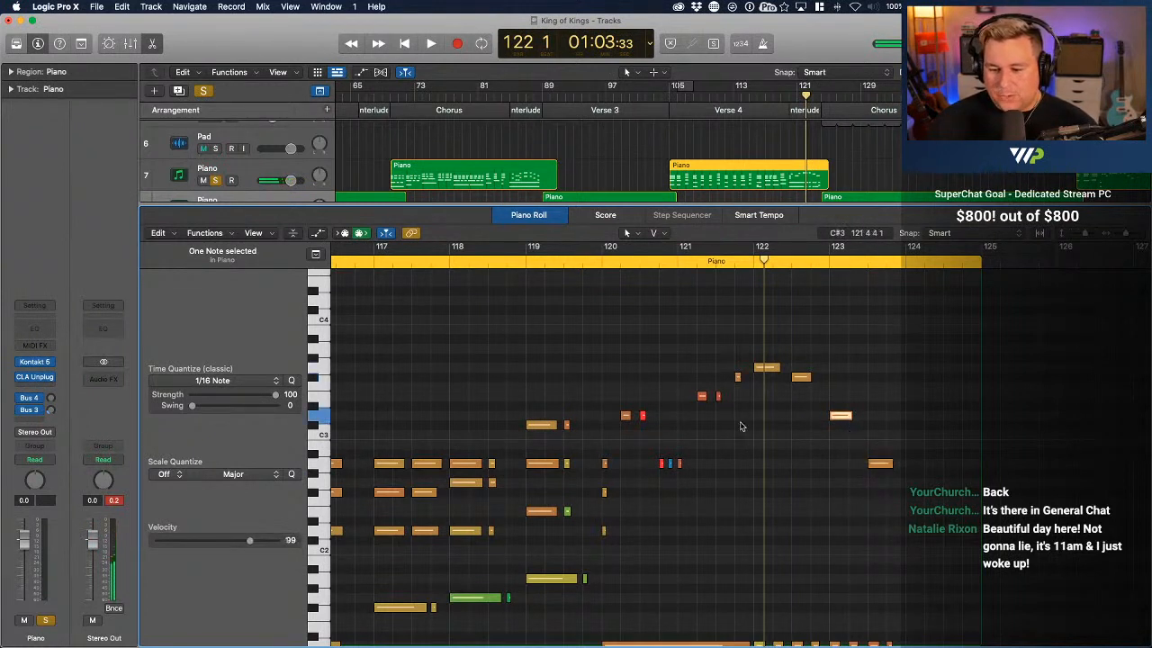
Lower the short melody notes' velocities in bars 120 and 121, including the second D3 to 104, and delete the very quiet A2 note
drag(719, 401, 722, 416)
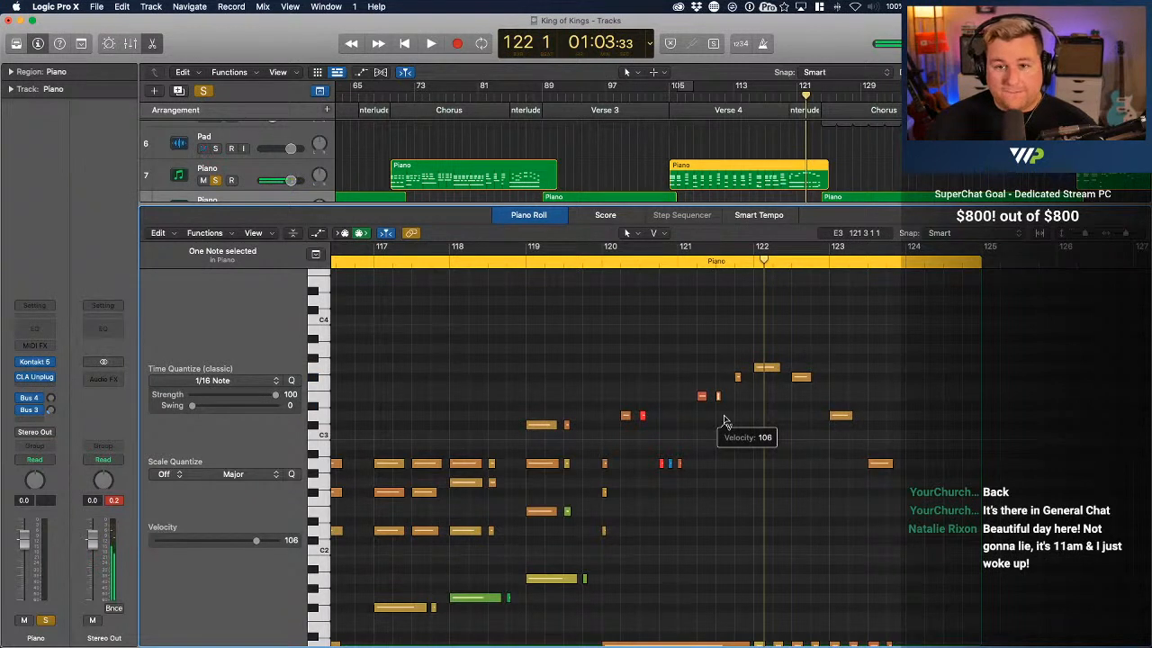
drag(703, 401, 643, 429)
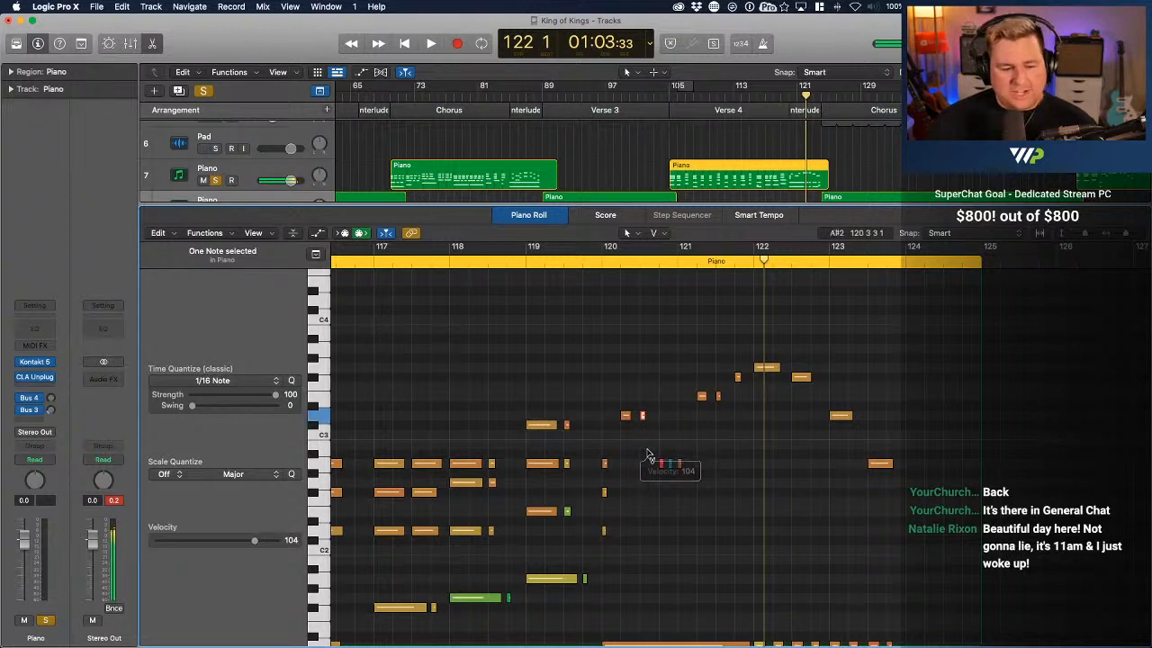
drag(662, 468, 661, 489)
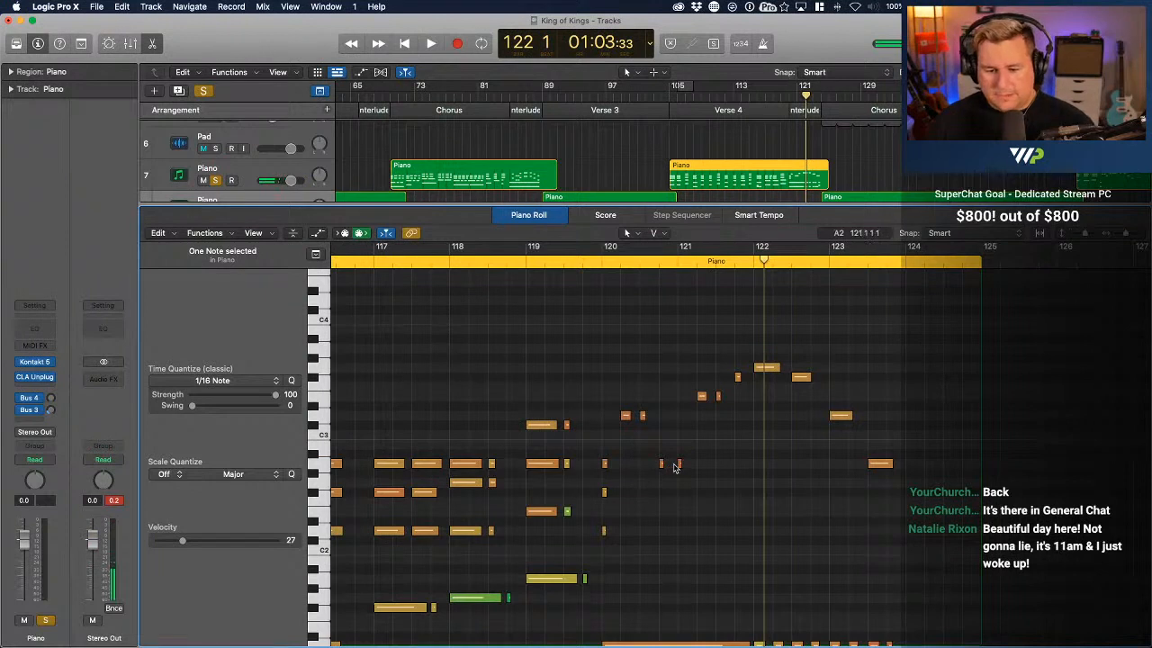
drag(681, 469, 681, 474)
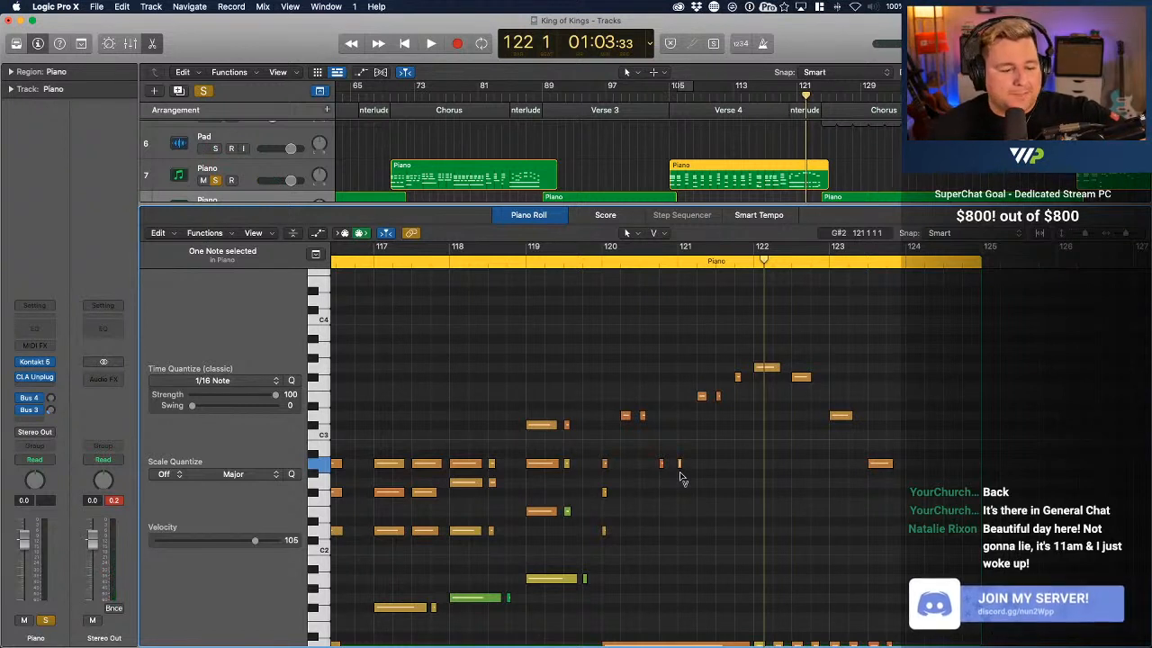
Lengthen the two E3 notes in bar 121 and the second D3 in bar 120, and set the first D3's velocity to 103
click(718, 402)
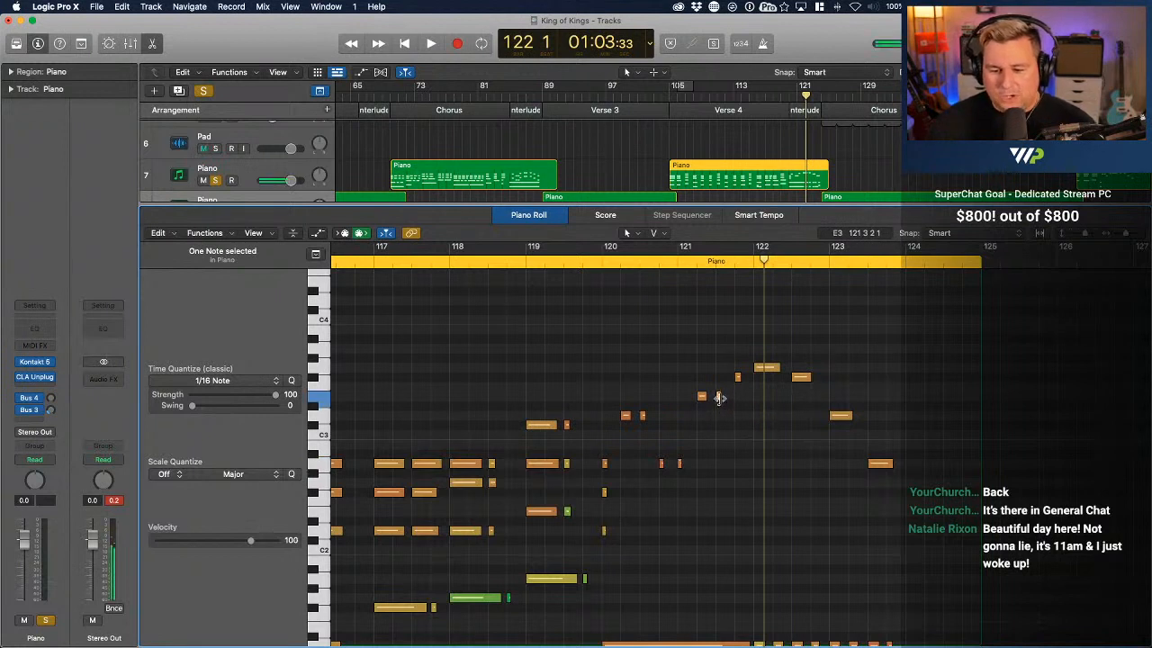
mouse_move(719, 397)
mouse_down()
mouse_move(730, 398)
mouse_move(710, 398)
mouse_up()
mouse_move(645, 417)
mouse_down()
mouse_move(657, 418)
mouse_move(627, 423)
mouse_up()
super+click(627, 420)
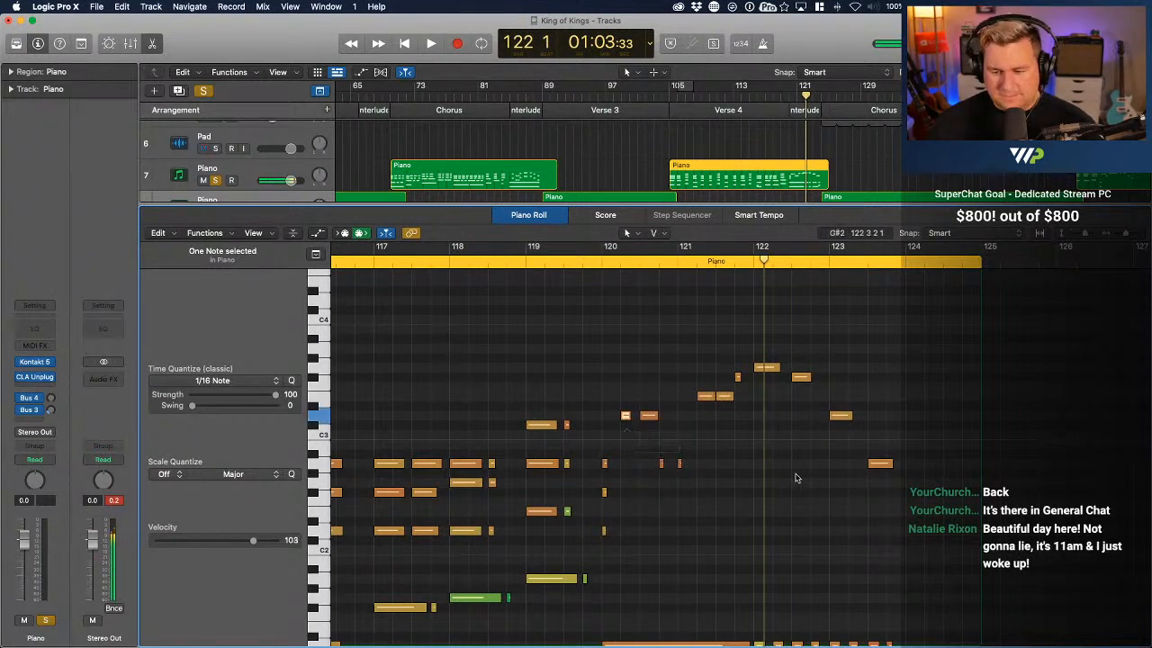
super+click(661, 465)
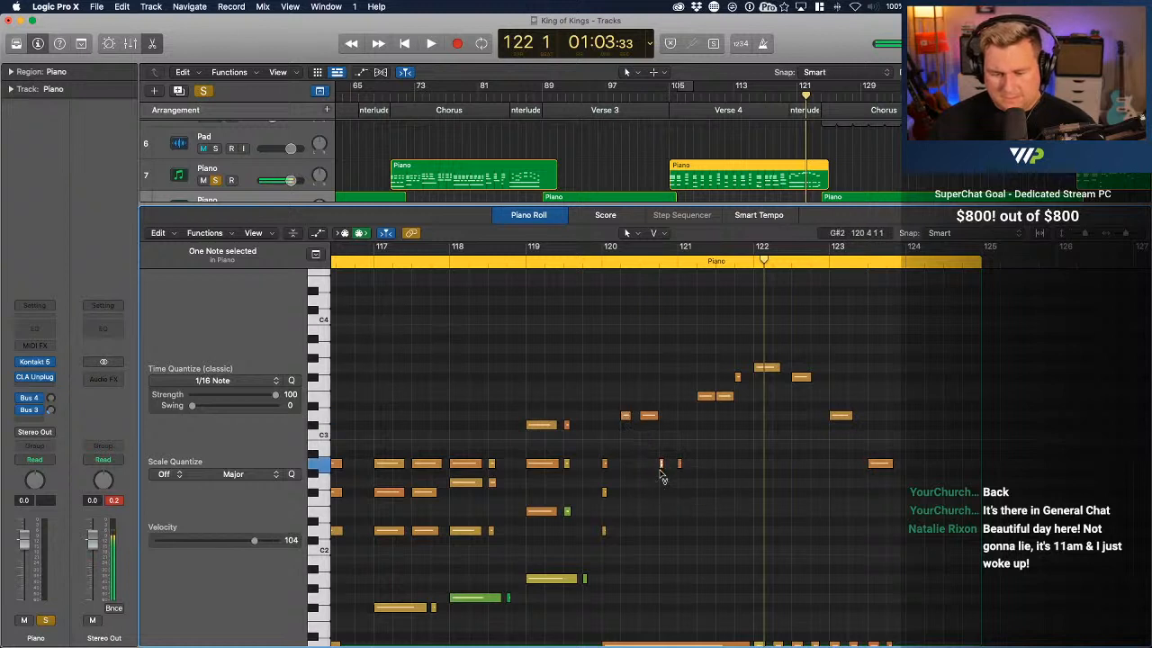
Duplicate the 11 melody notes in bars 120 to 123 one octave lower
drag(947, 513, 616, 326)
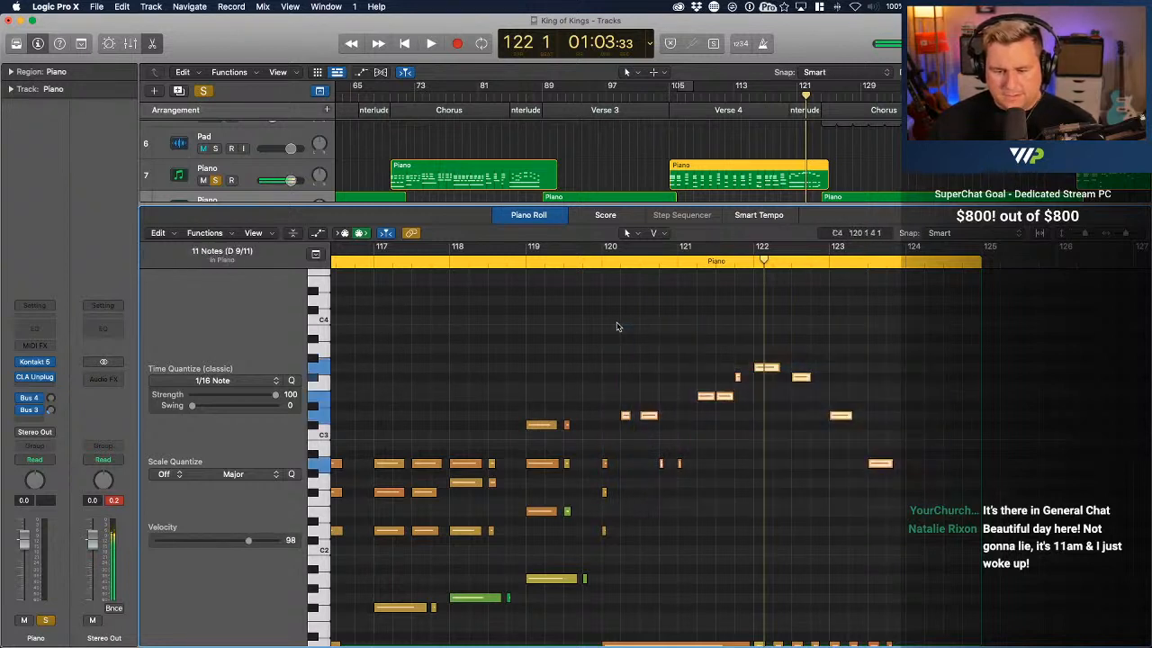
drag(627, 420, 633, 520)
scroll(633, 520, down, 2)
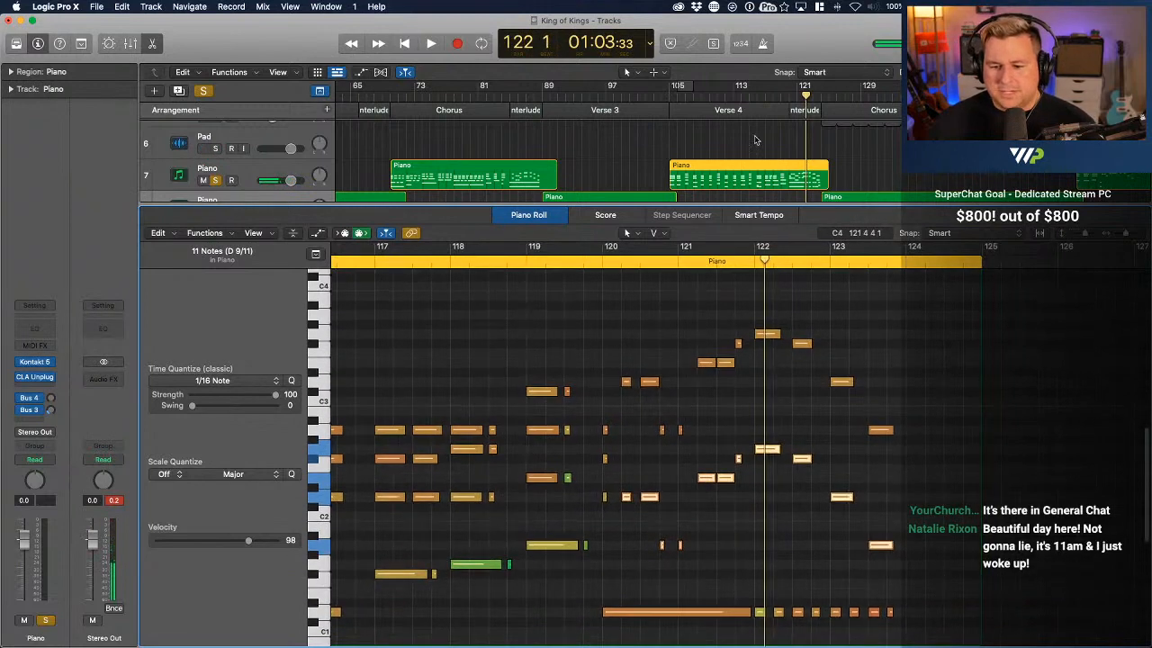
Play back Verse 4 from about bar 104, and replay the octave-doubled melody from bar 120 into bar 122
click(664, 94)
key(space)
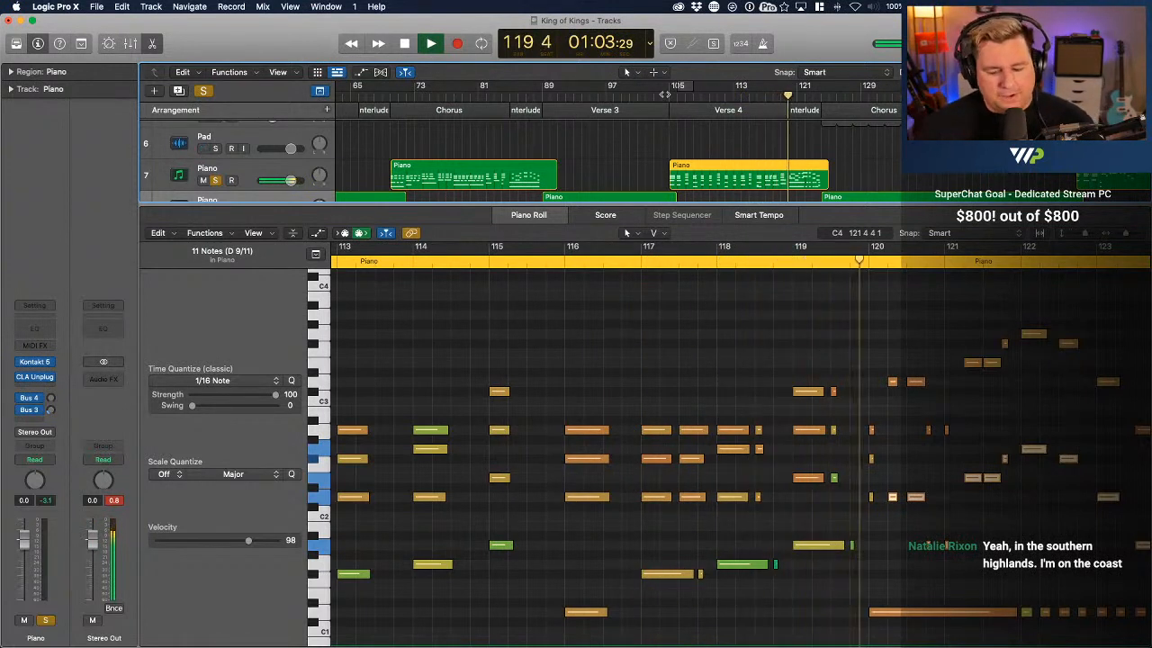
key(space)
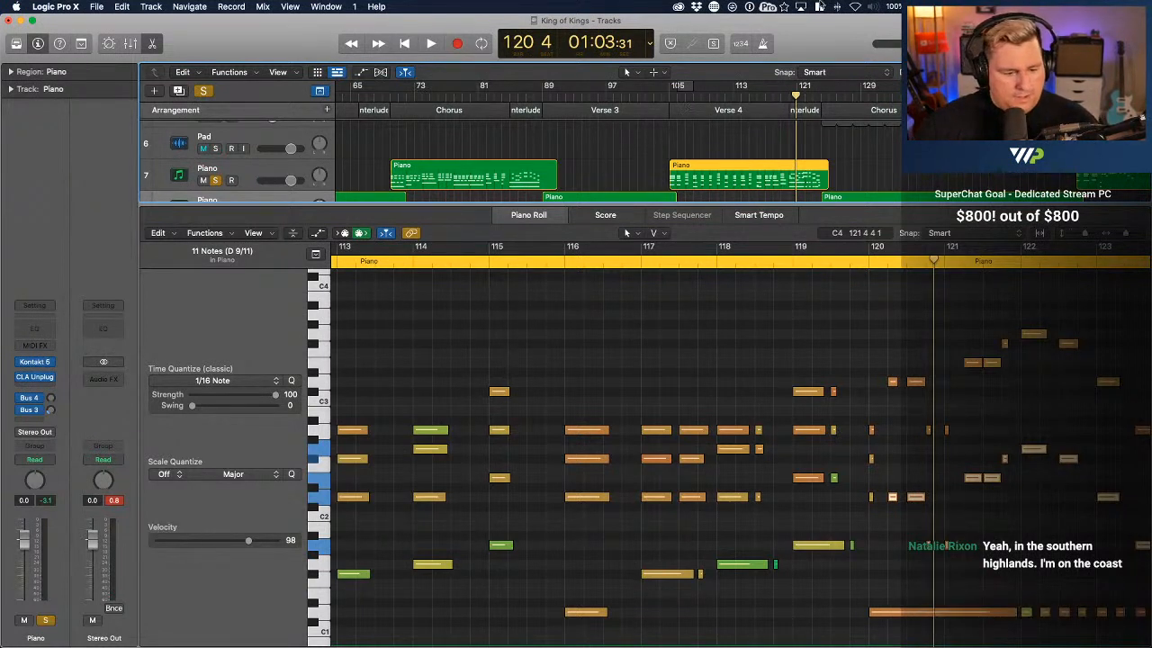
click(865, 261)
key(space)
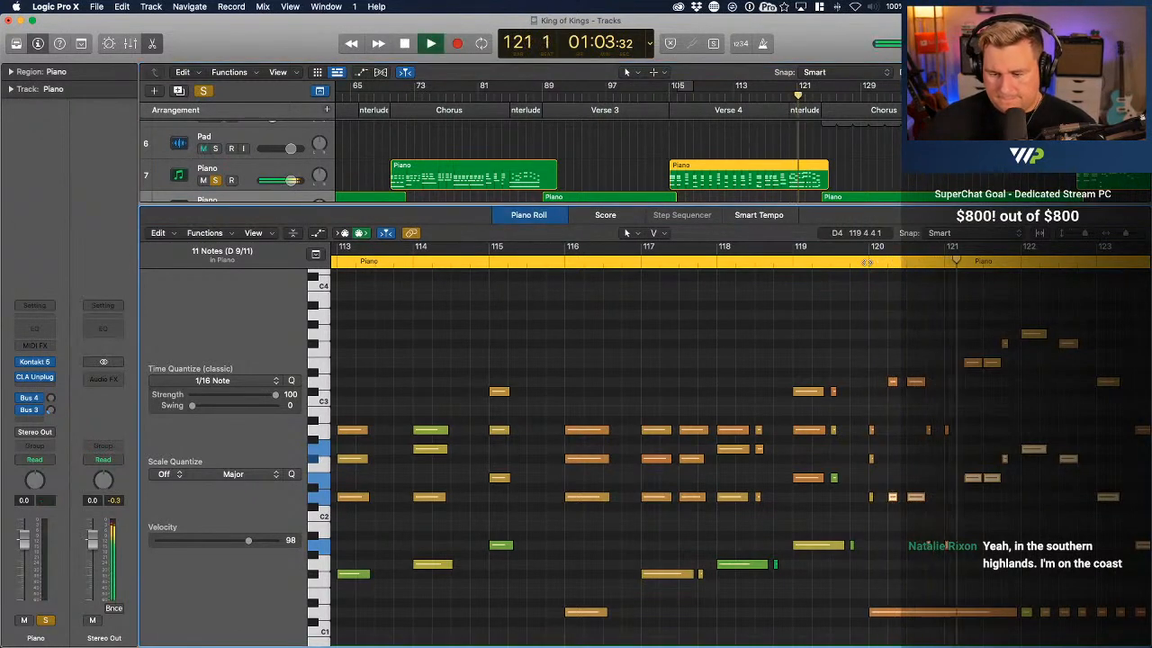
key(space)
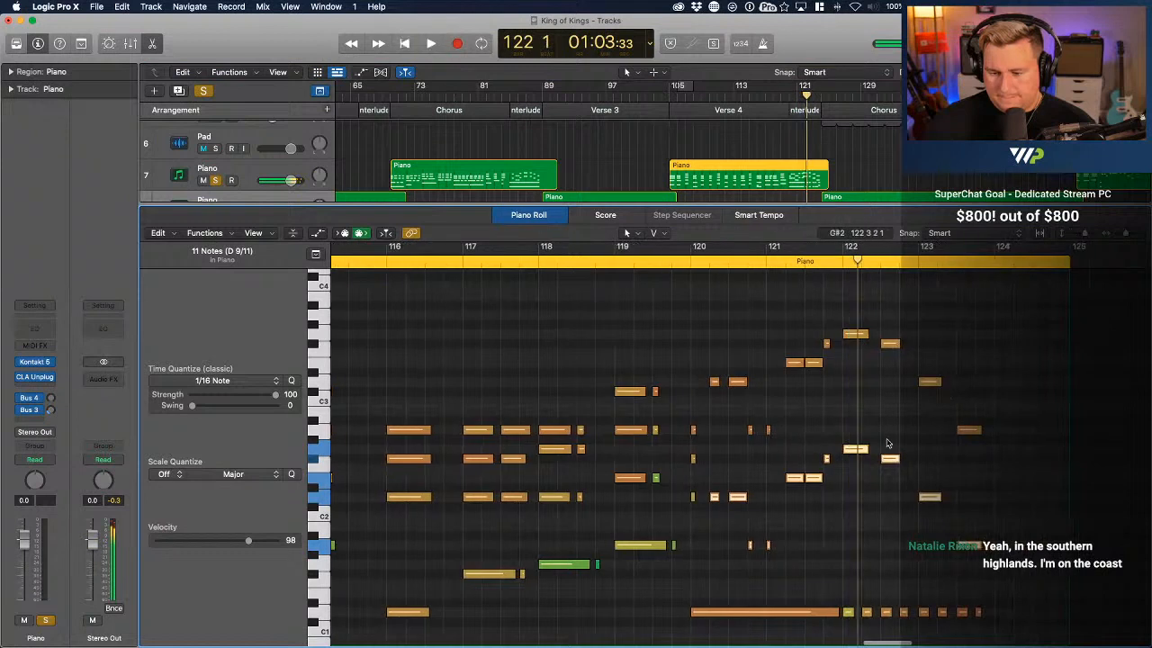
Lower the velocities of the 11 lower-octave melody notes together to a reading of 84, and play back from bar 120
click(882, 434)
drag(1008, 576, 711, 445)
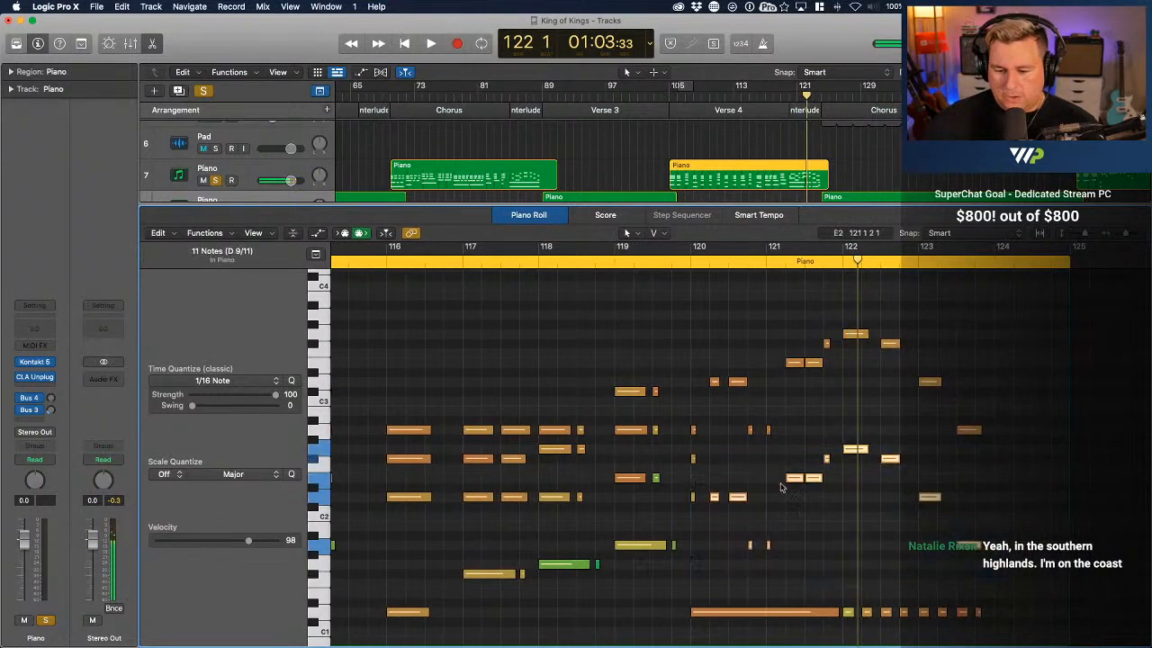
drag(794, 483, 795, 511)
click(689, 261)
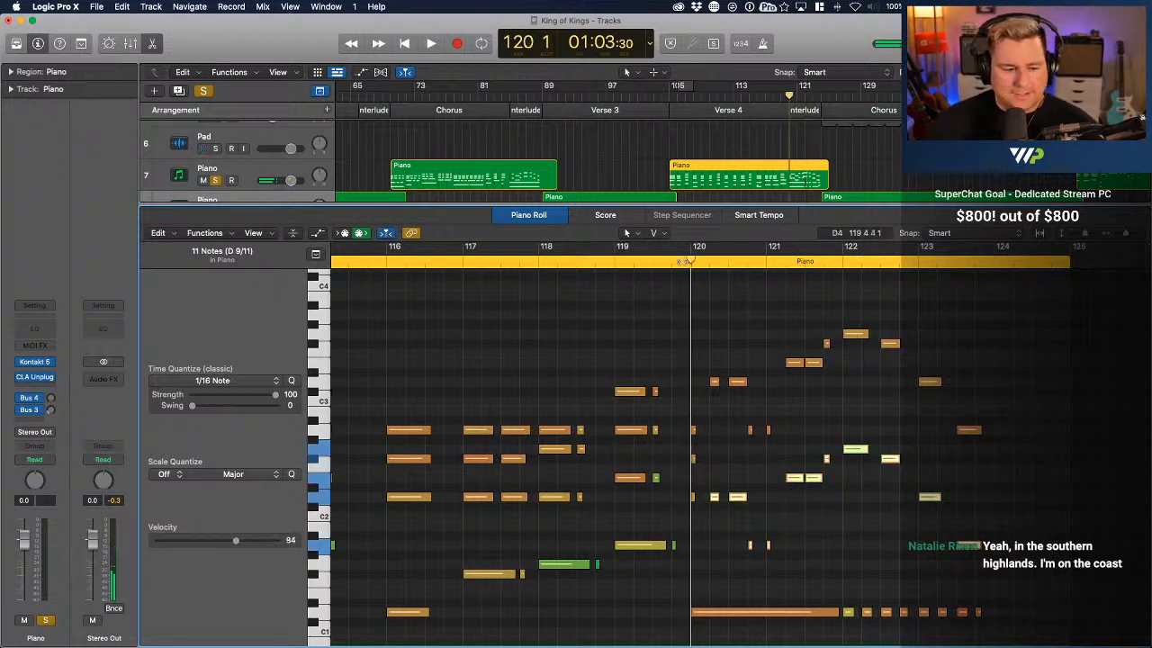
key(space)
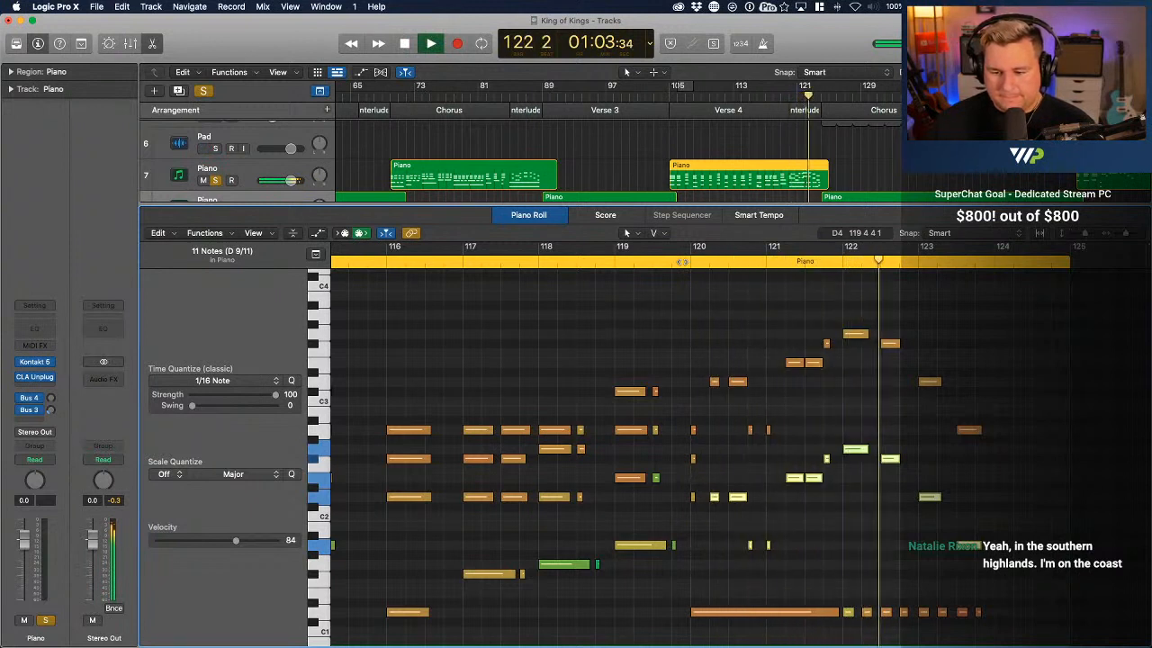
scroll(990, 591, down, 3)
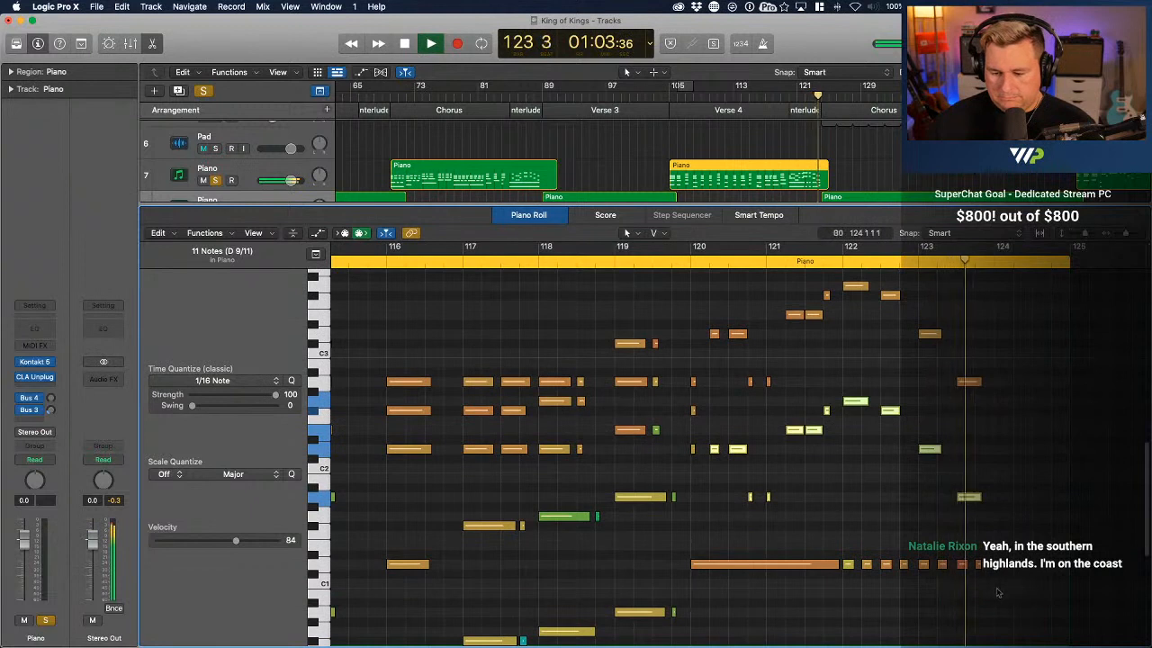
Replay the octave-doubled melody at the end of Verse 4 from bar 120 through bar 123
key(space)
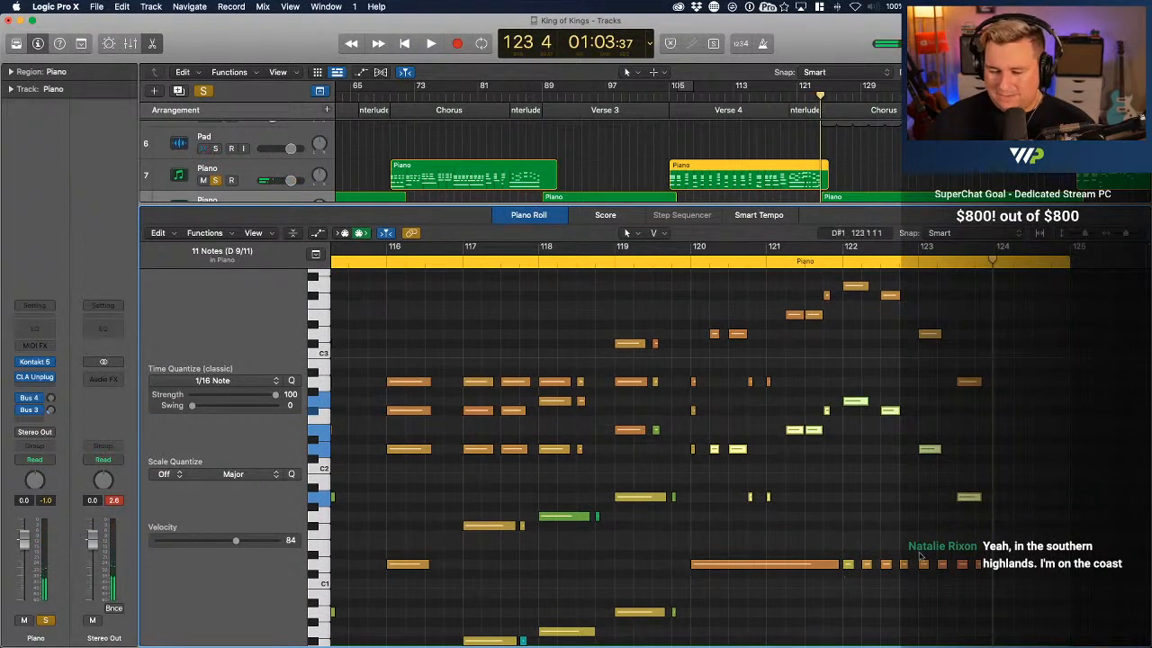
click(686, 262)
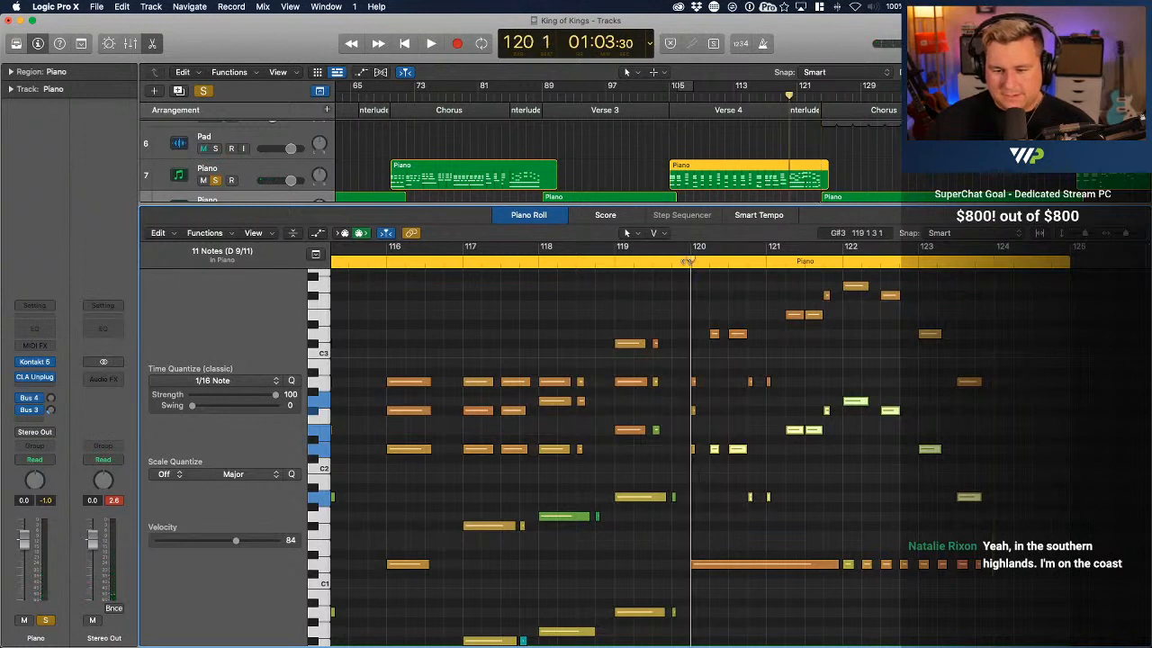
key(space)
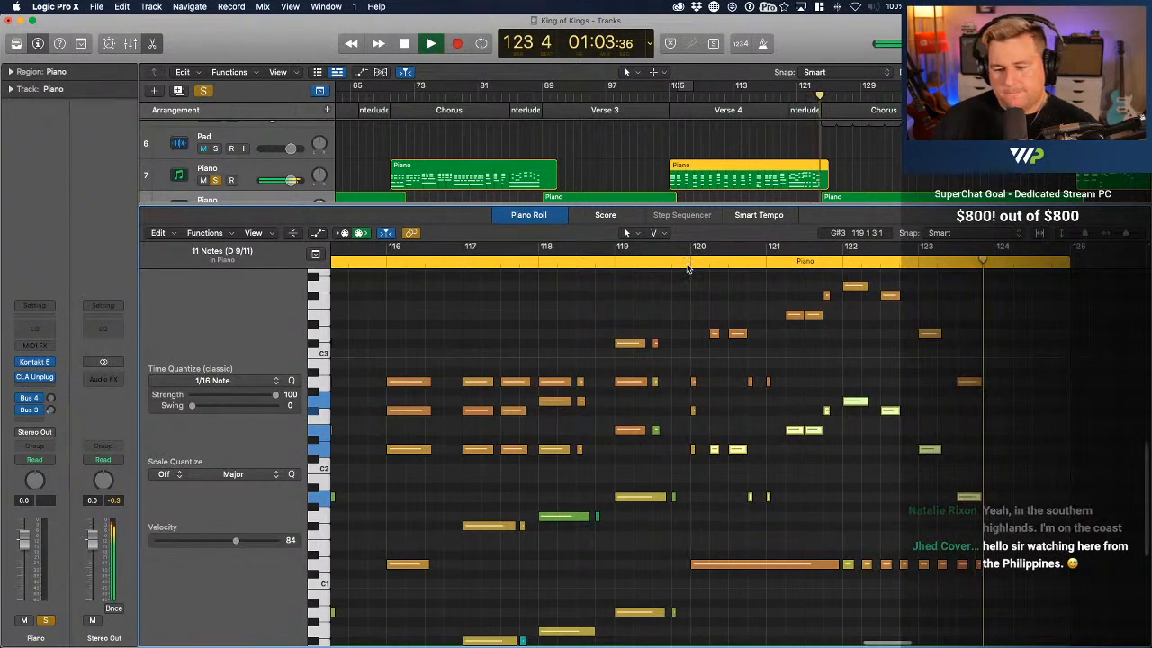
key(space)
Lower the velocities of the seven repeated D1 notes in bars 122 and 123 together to a reading of 85, and play them back
drag(990, 602, 887, 596)
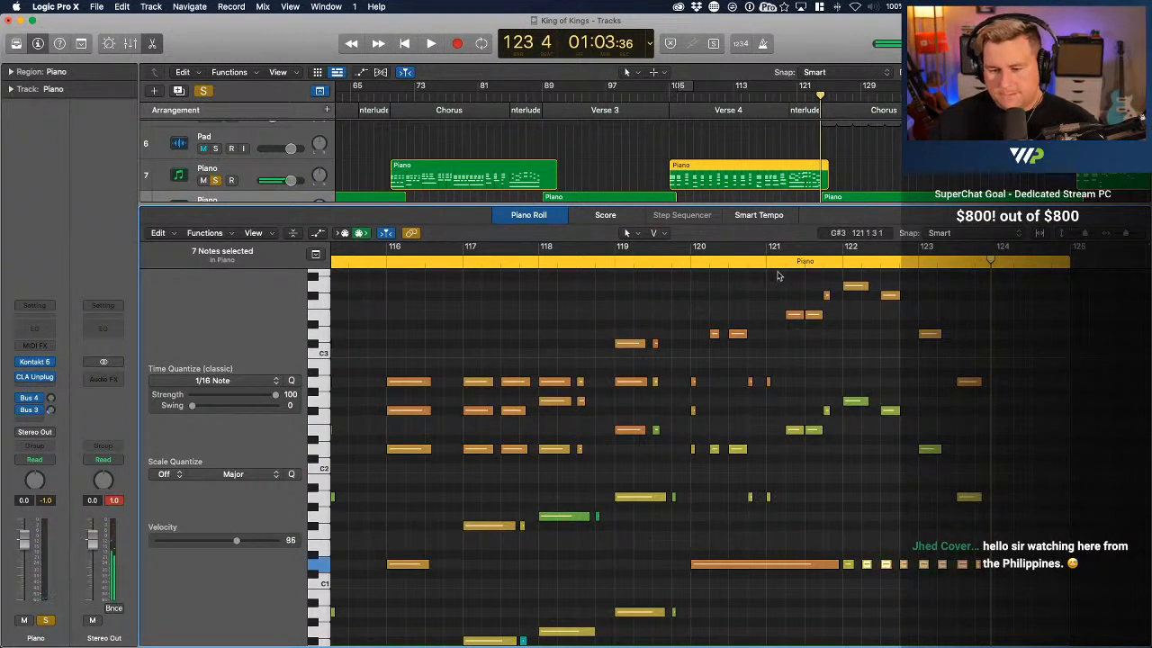
key(space)
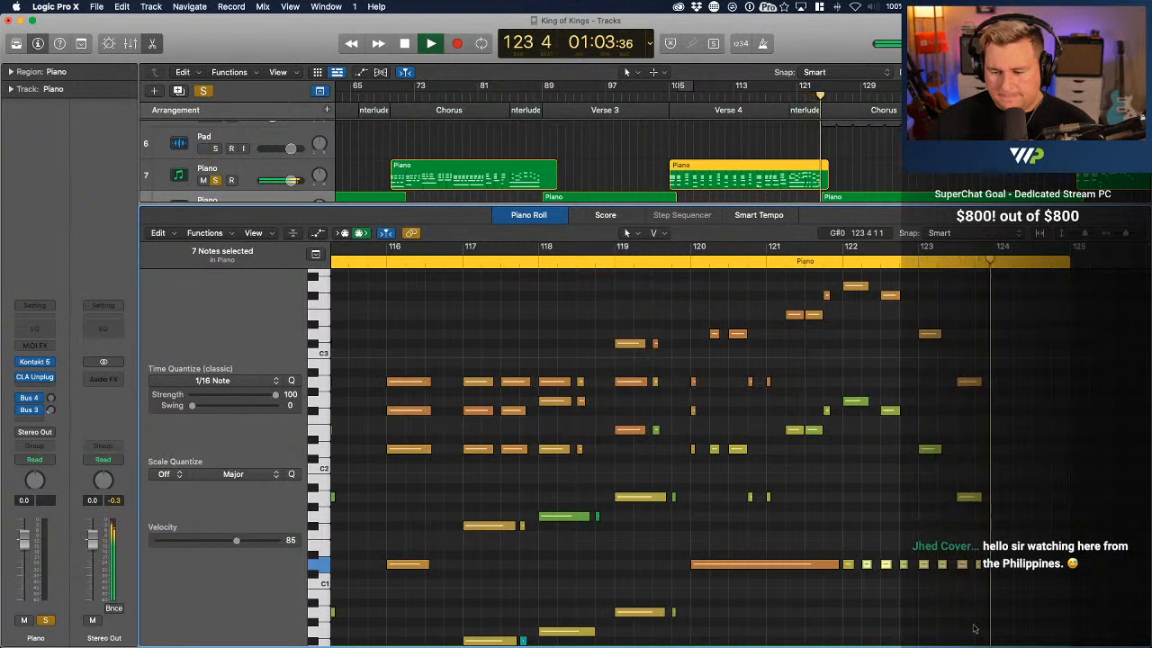
key(space)
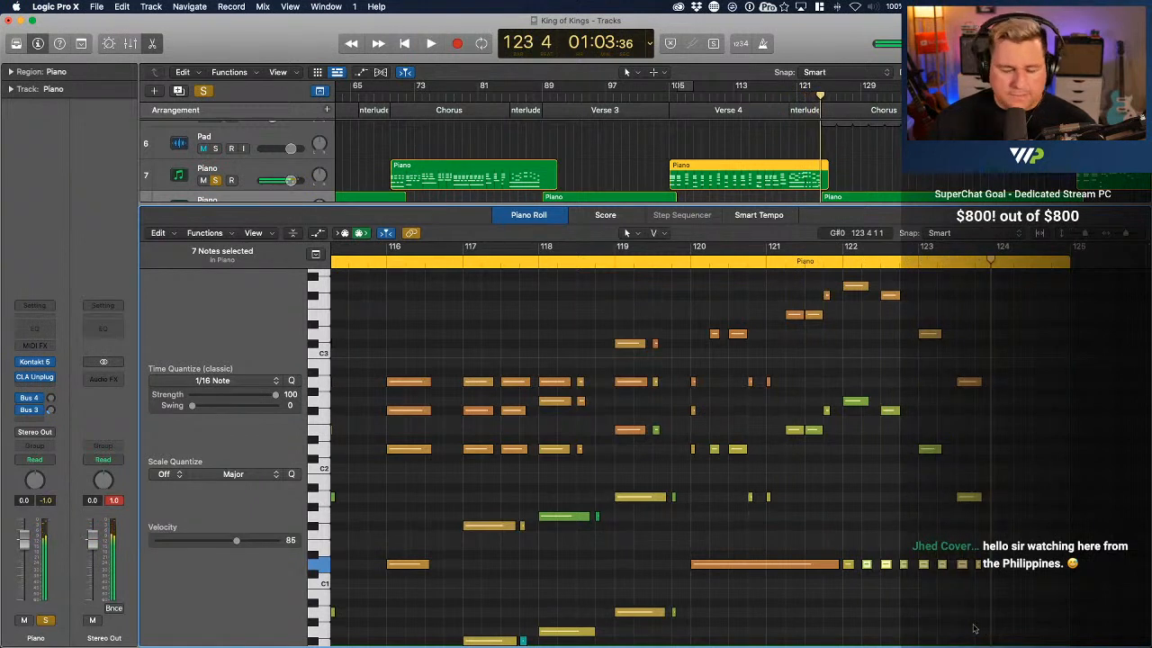
Select and deselect all Verse 4 notes, and play back the whole Verse 4 piano region from bar 105 into bar 124
click(1007, 570)
key(super+a)
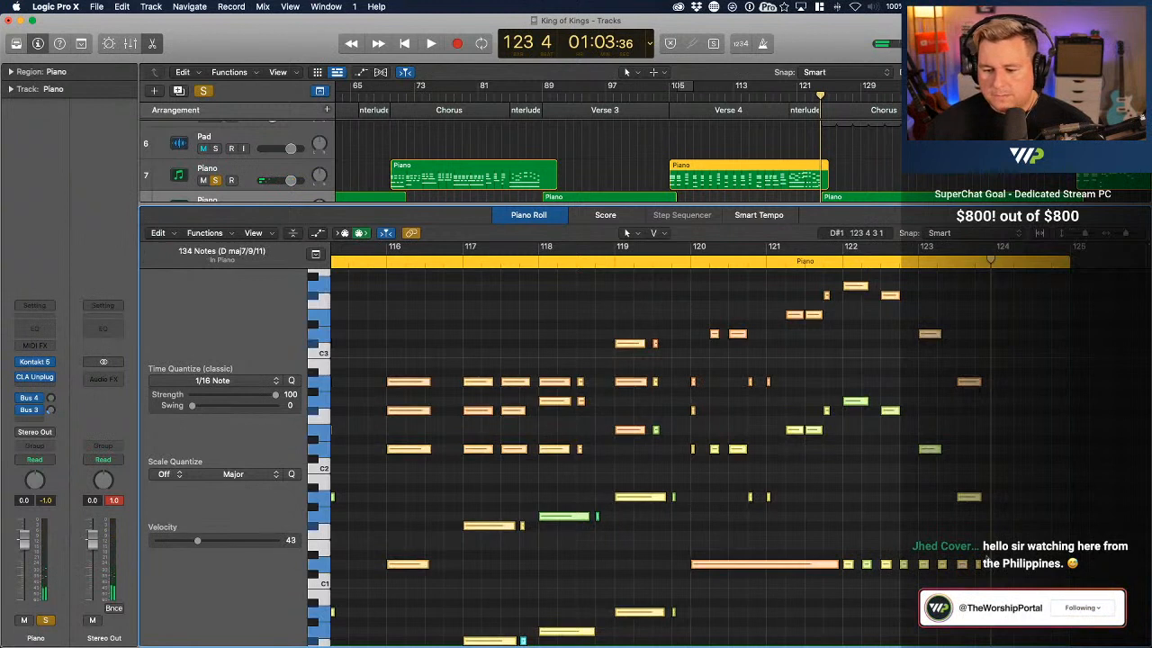
click(1012, 517)
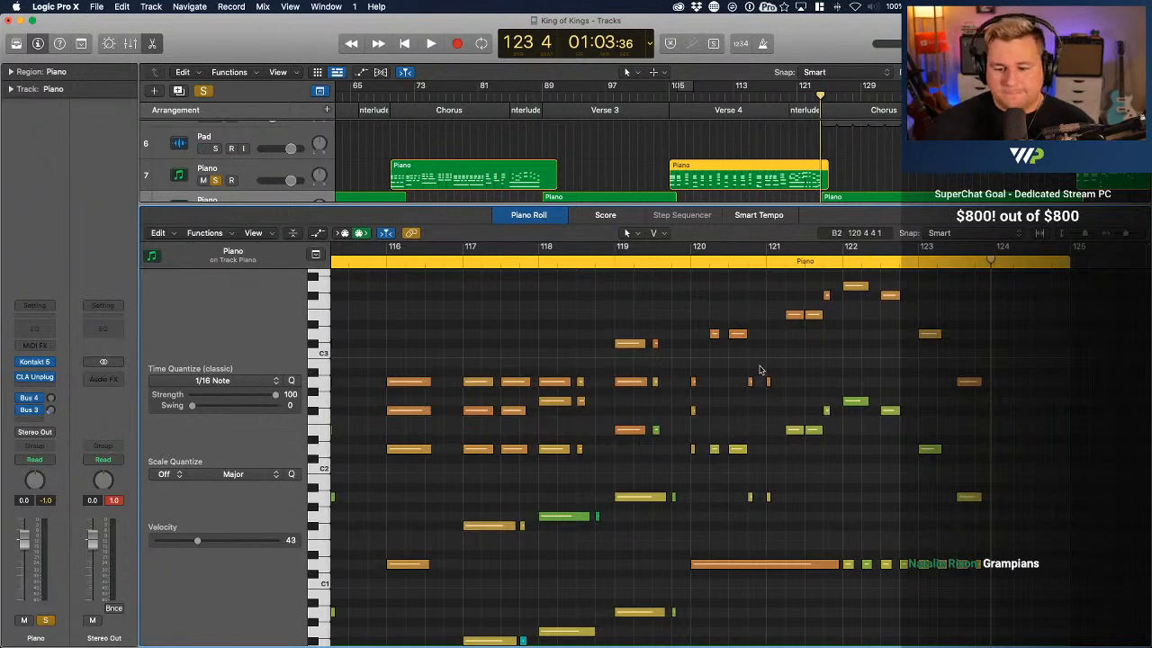
scroll(761, 369, left, 3)
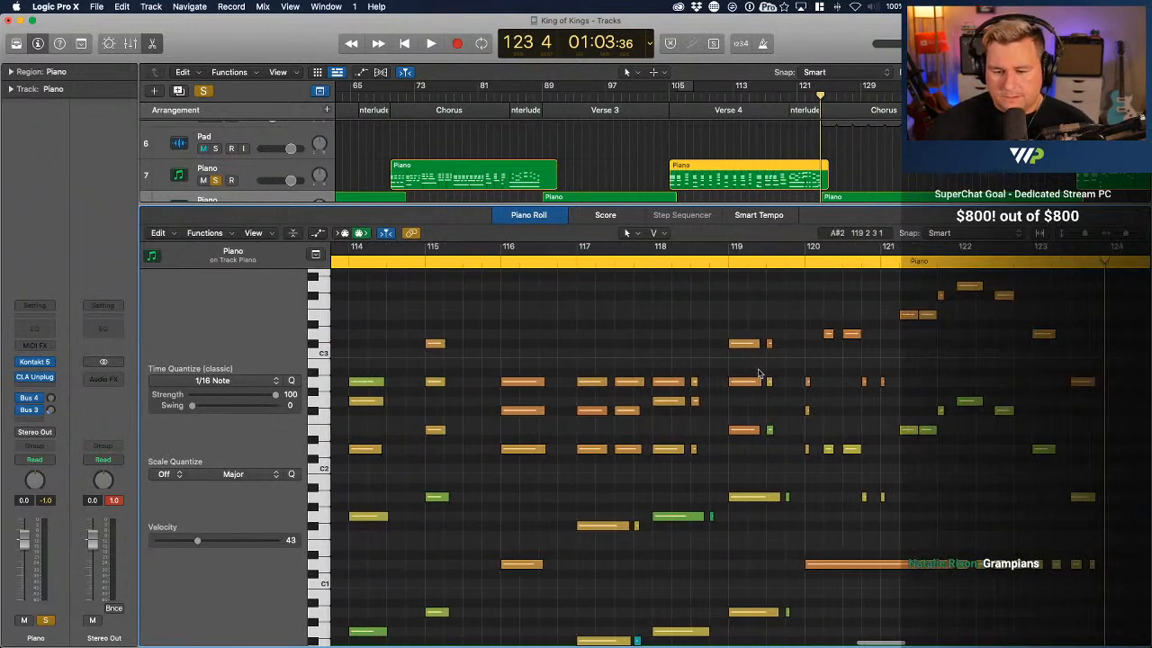
click(667, 94)
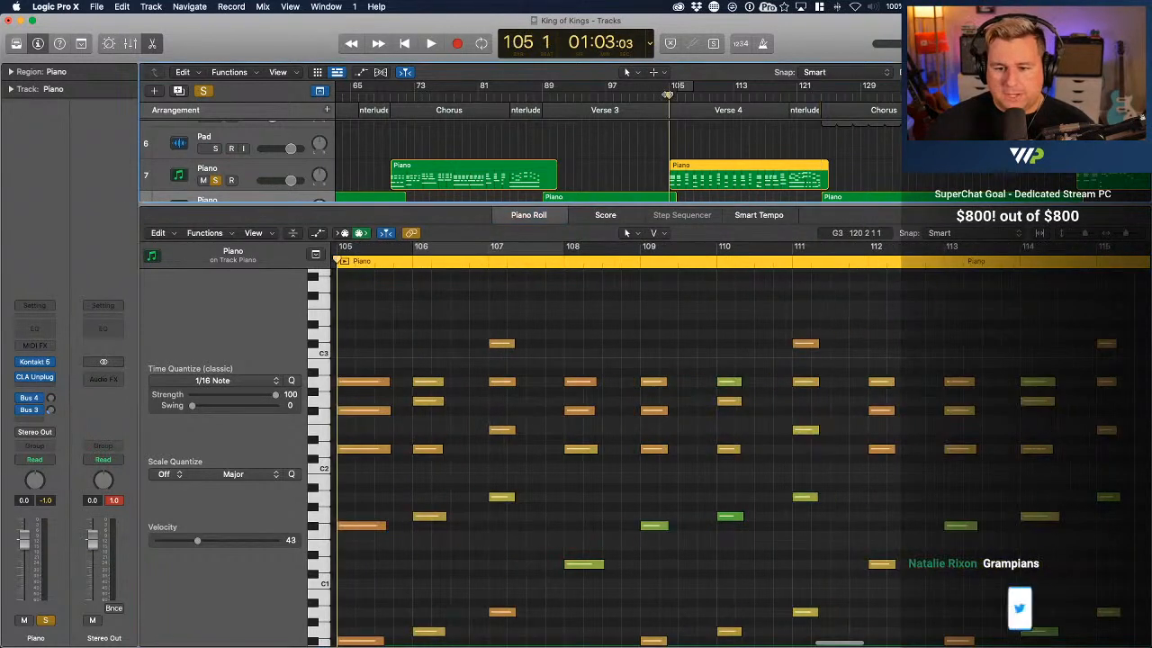
key(space)
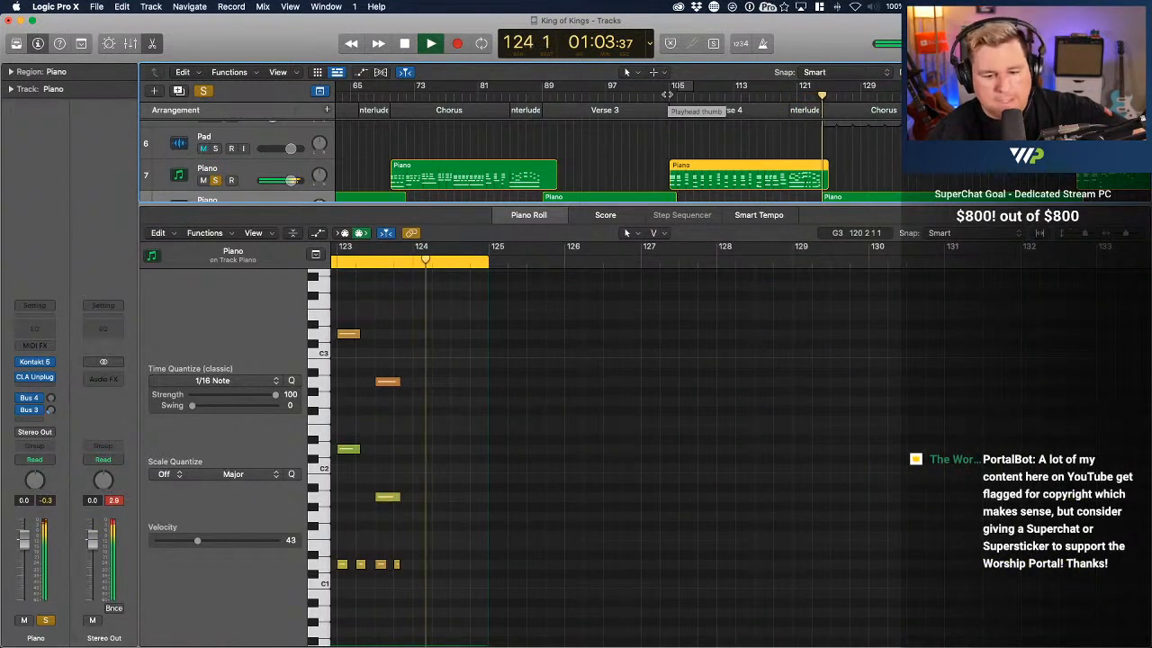
key(space)
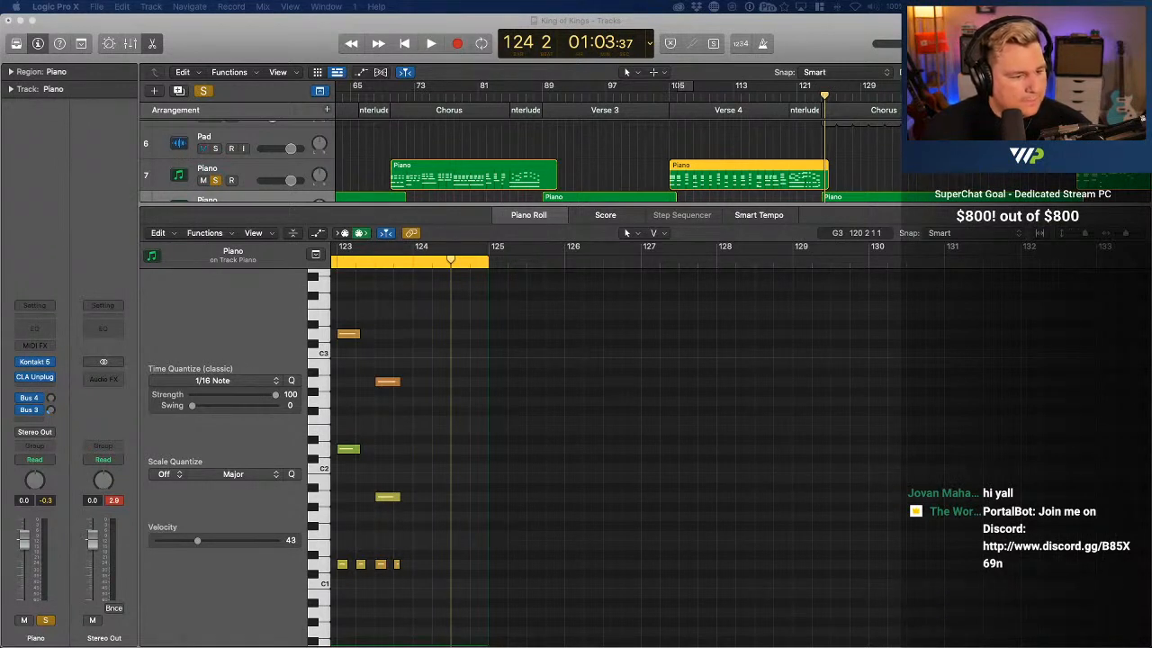
Switch to Discord, watch the video0.mov clip posted in general-chat in full screen, and close the Discord window
drag(0, 29, 558, 30)
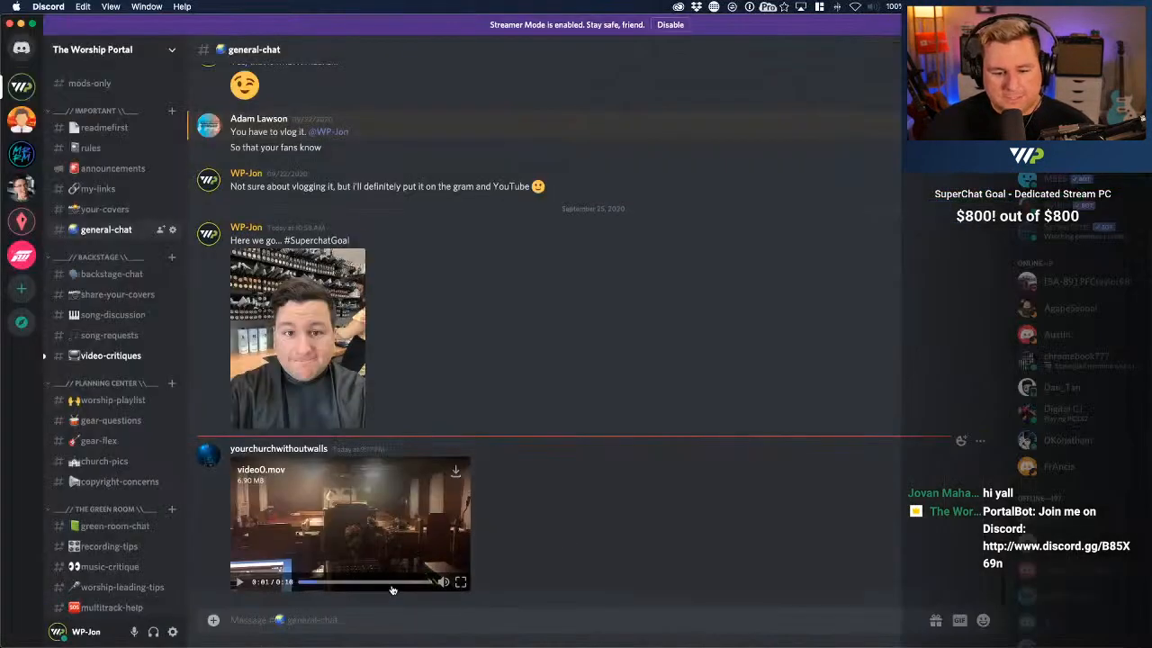
click(460, 583)
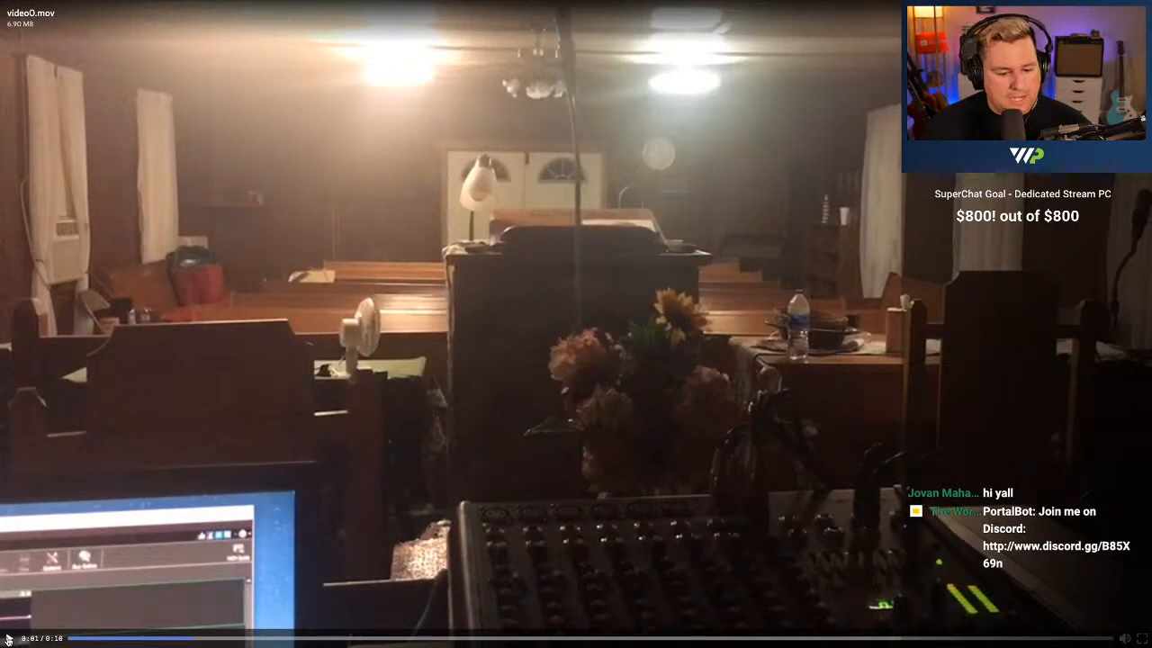
click(9, 638)
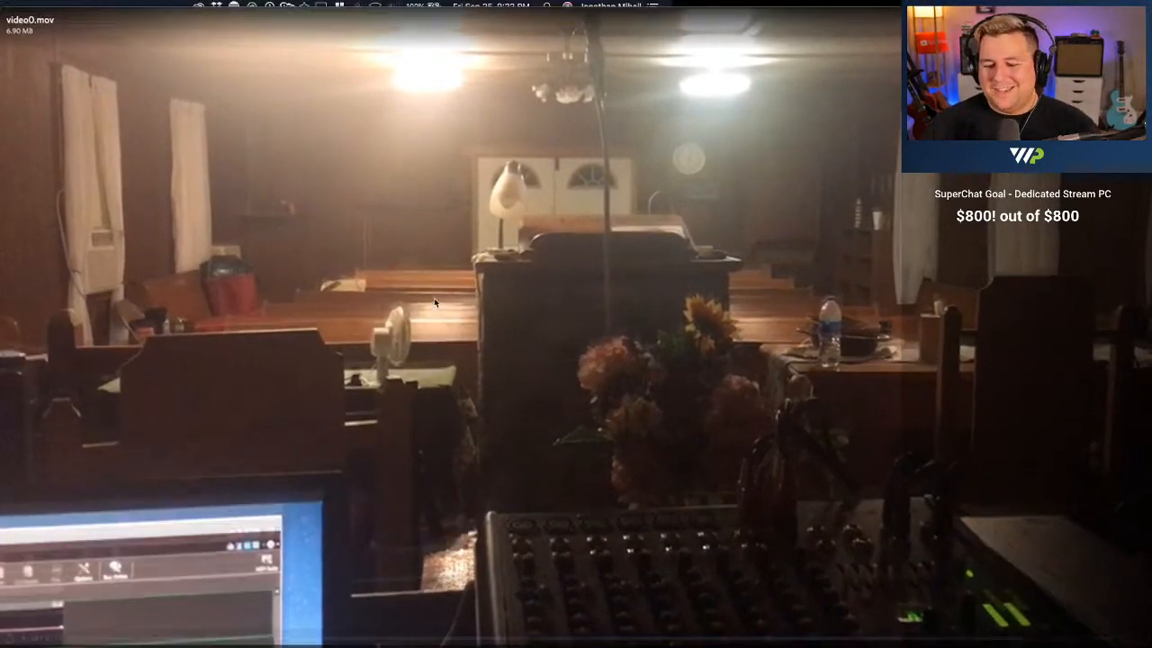
key(Escape)
key(super+w)
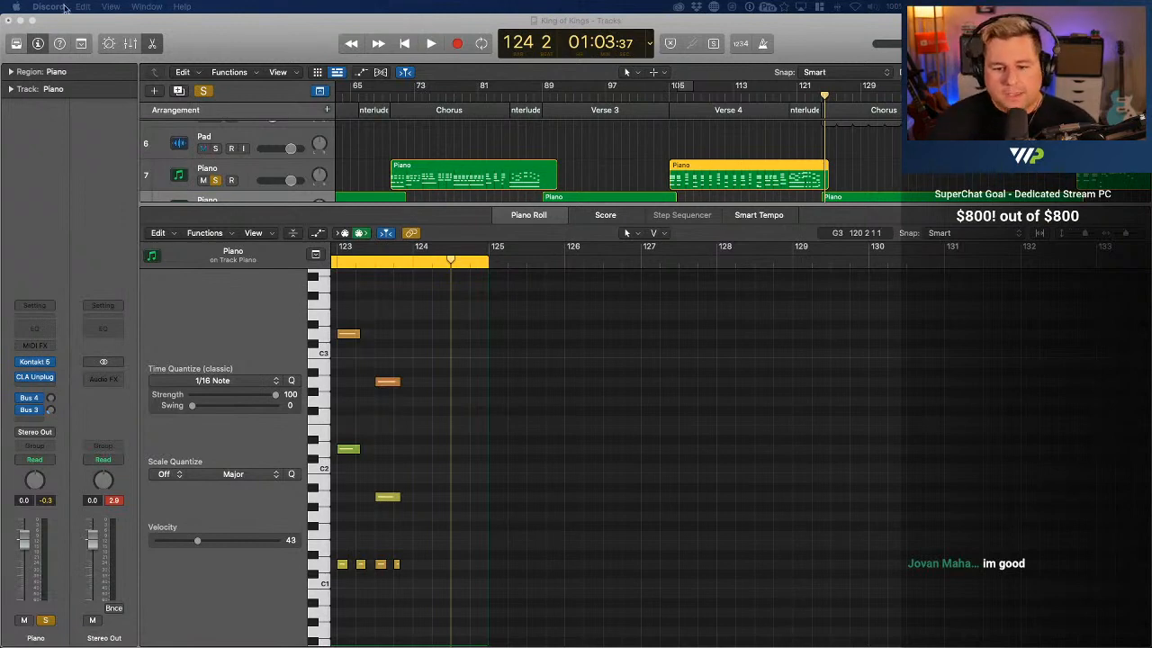
Return to Logic Pro X, open the Chorus piano region starting at bar 124 on track 8 for editing, and select and deselect all its notes
scroll(860, 136, down, 1)
click(869, 165)
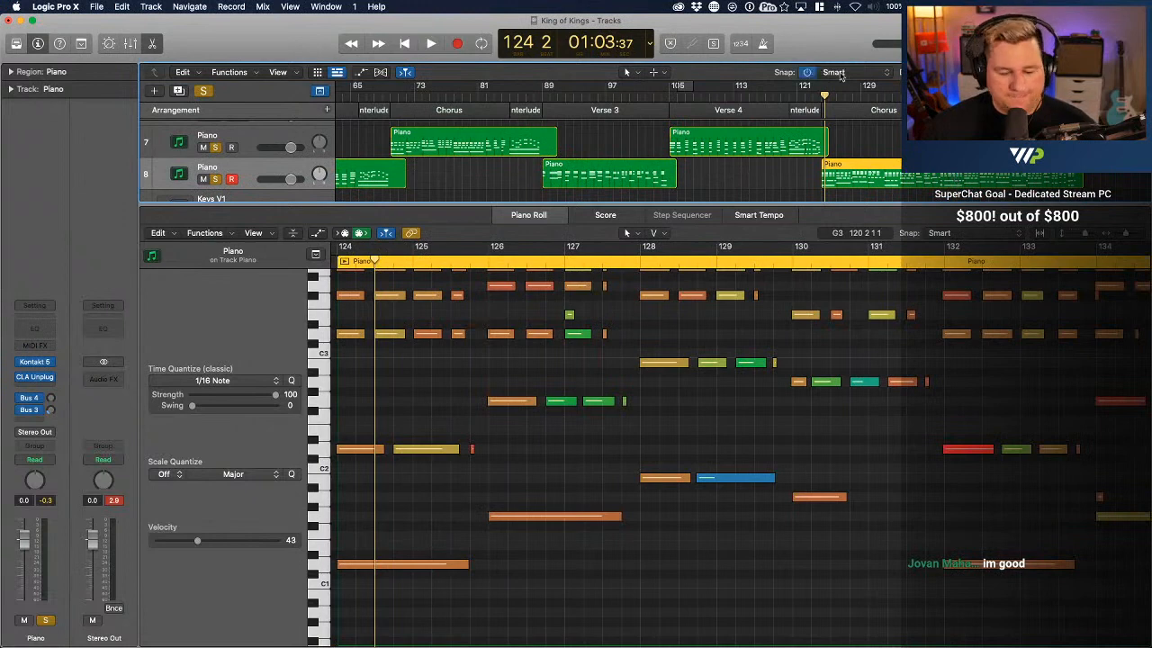
key(super+a)
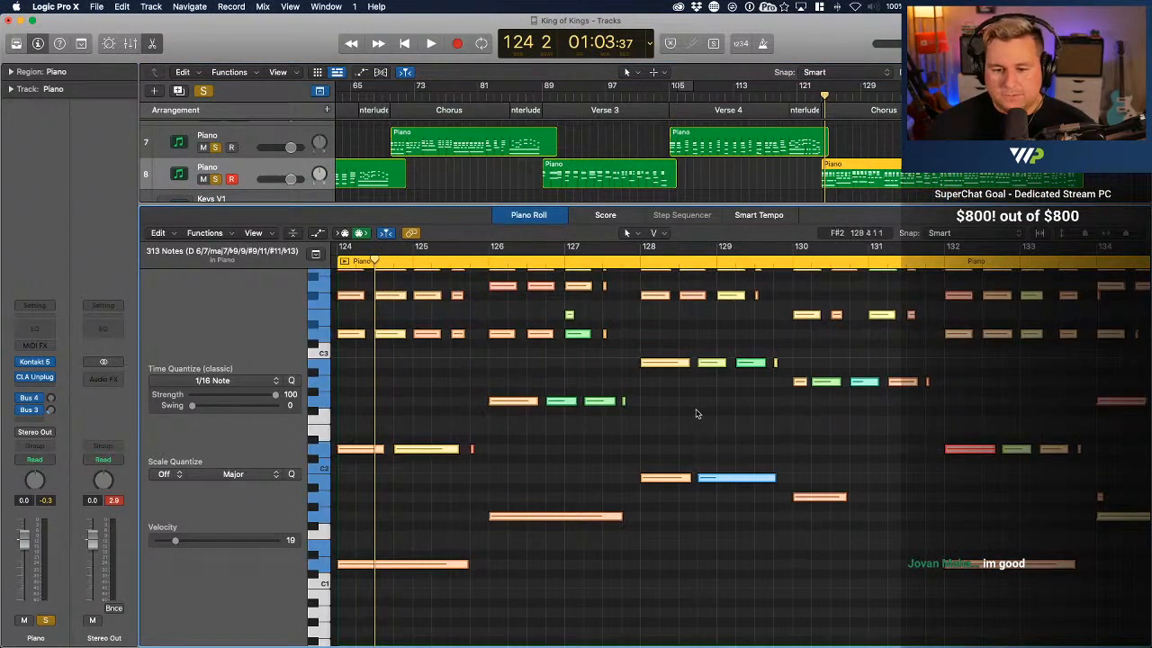
scroll(697, 415, up, 2)
scroll(698, 414, left, 3)
click(697, 415)
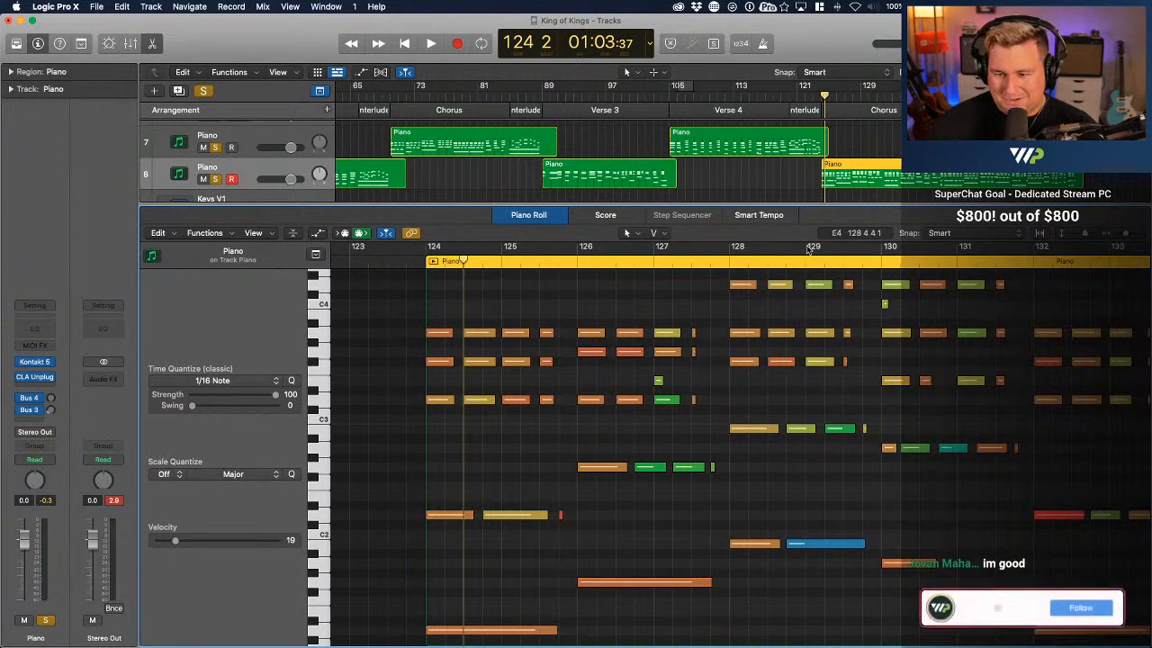
Play back the Chorus piano region from just before bar 124 into bar 130
scroll(811, 141, right, 3)
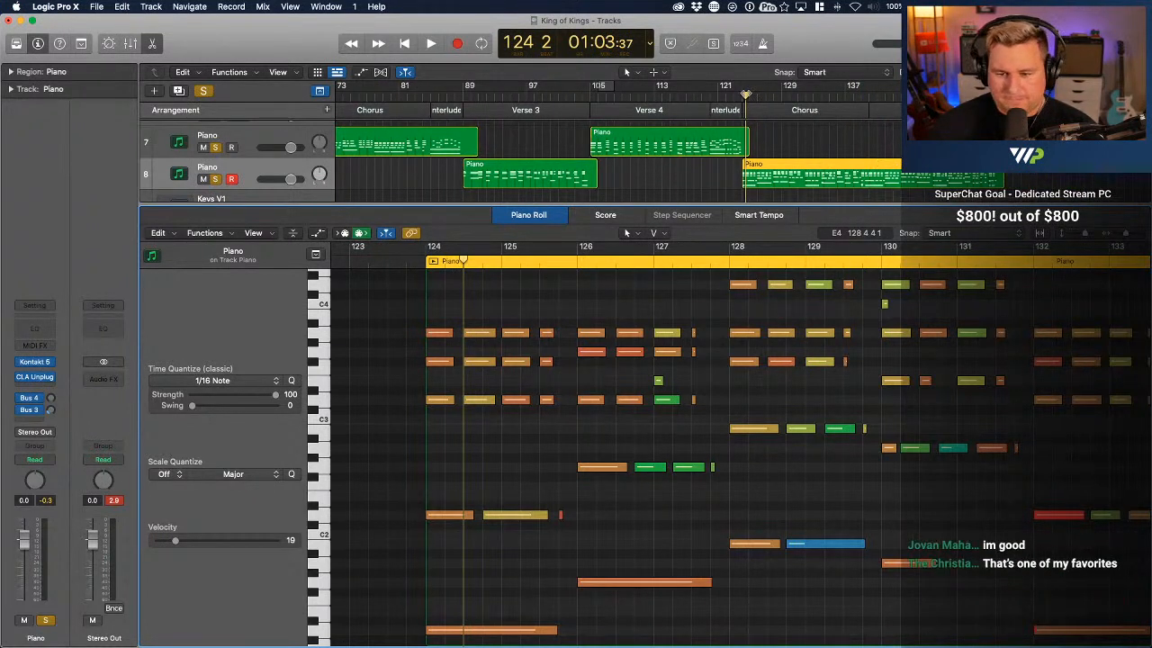
mouse_move(746, 94)
mouse_down()
mouse_move(760, 94)
mouse_move(742, 96)
mouse_up()
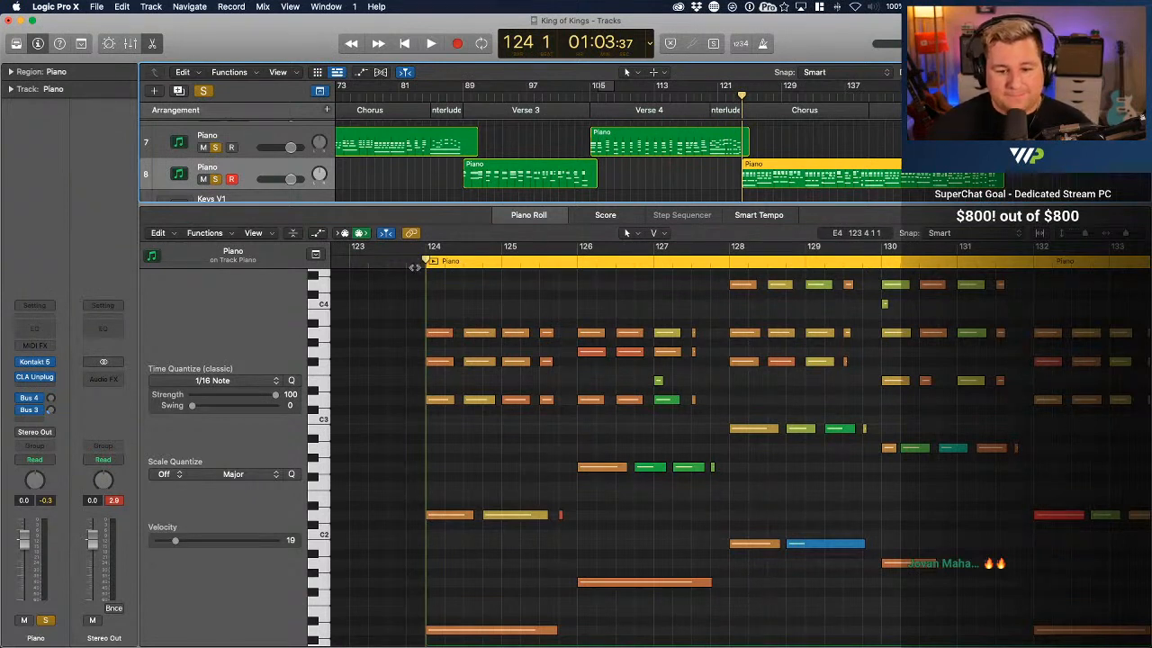
click(410, 267)
click(410, 267)
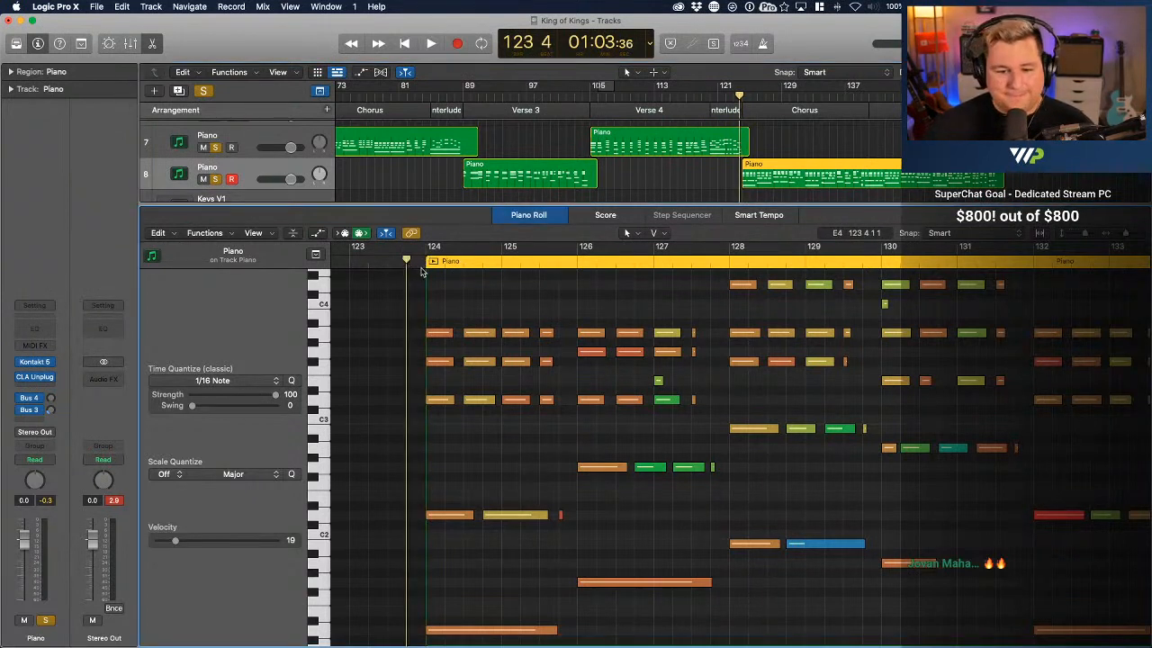
key(space)
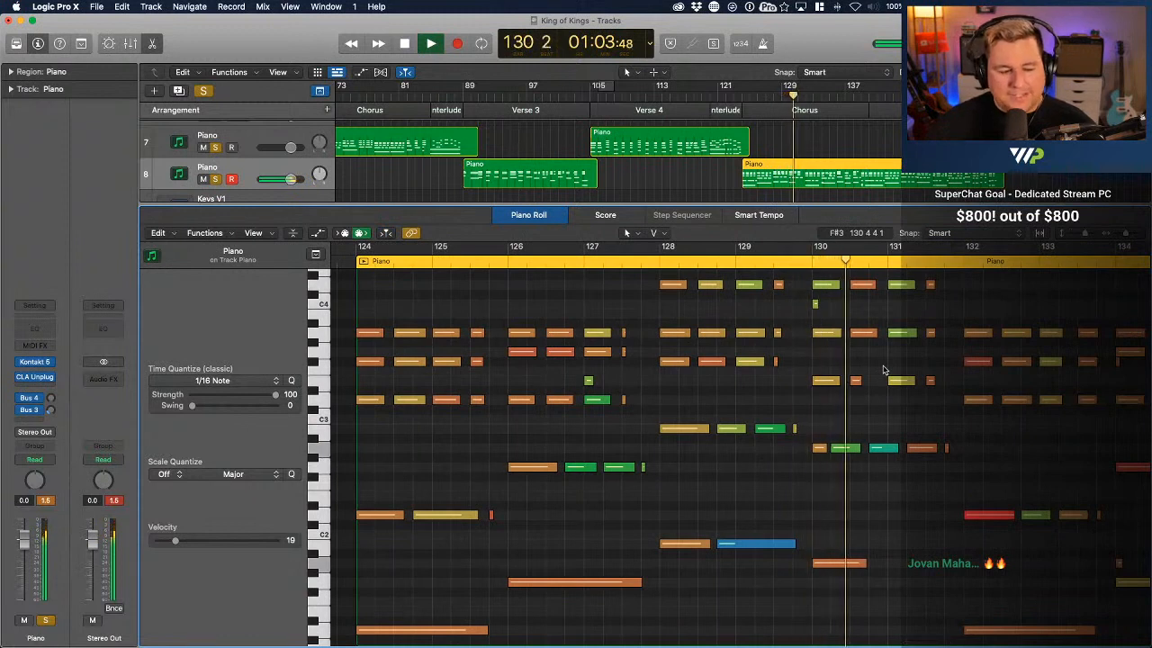
Delete the short C4 note at the start of bar 130 and replay from just before bar 128
key(space)
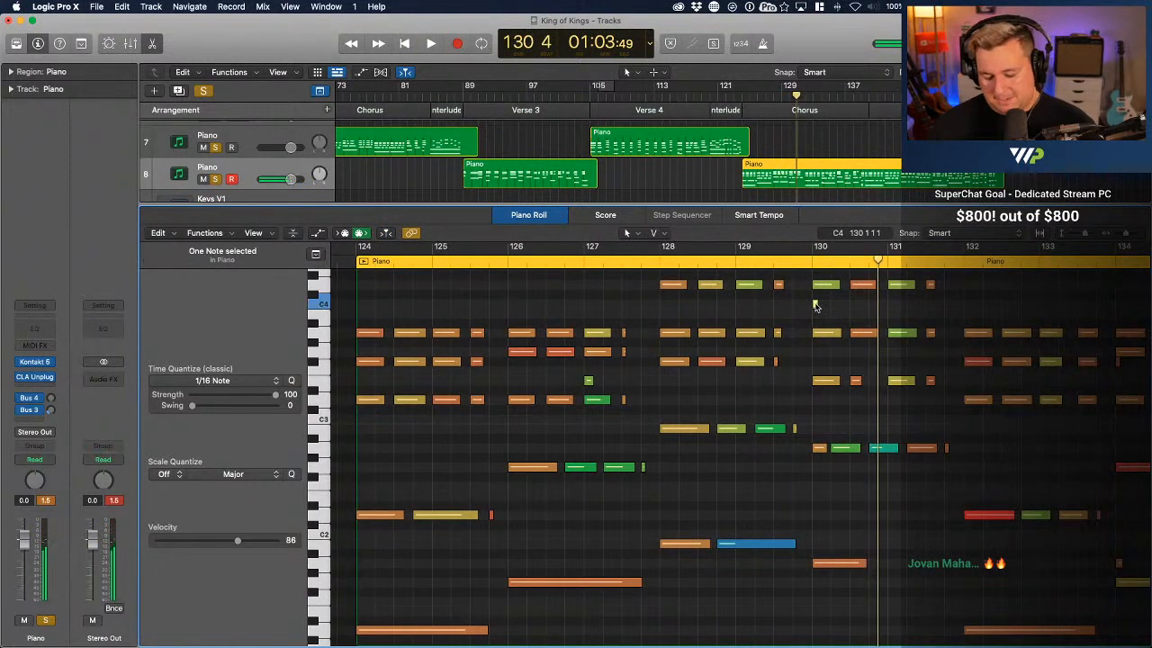
click(645, 261)
key(space)
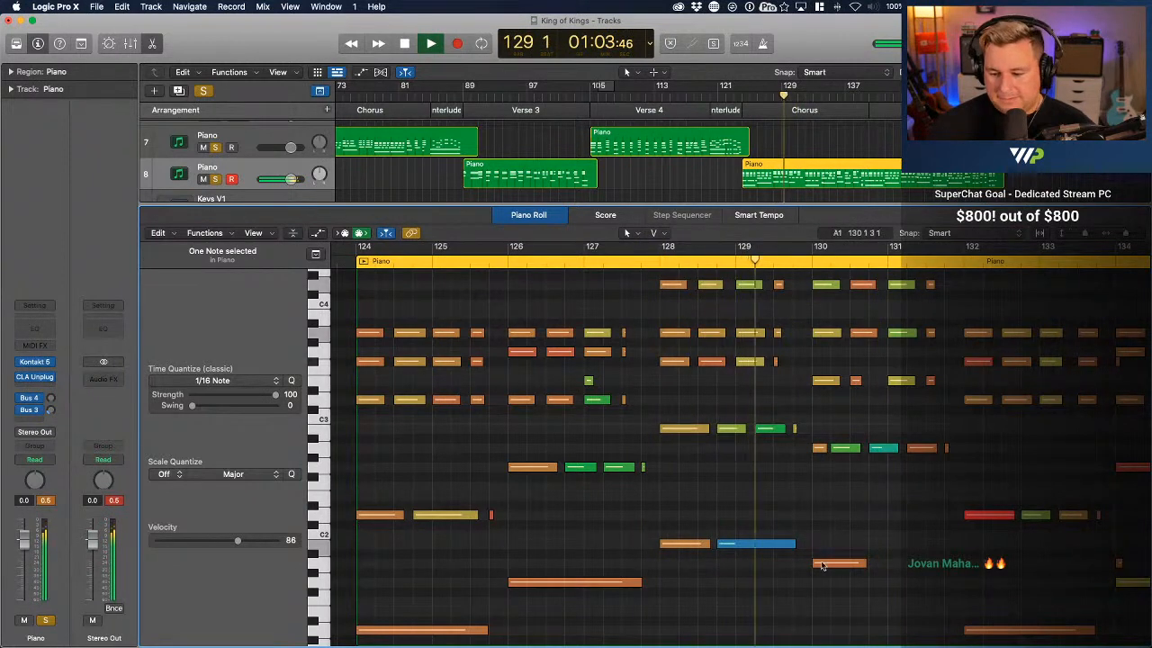
Lower the velocities of the loud D2 and F#3 notes at bar 132 and the loud G2 note at bar 134
drag(917, 516, 920, 538)
click(916, 467)
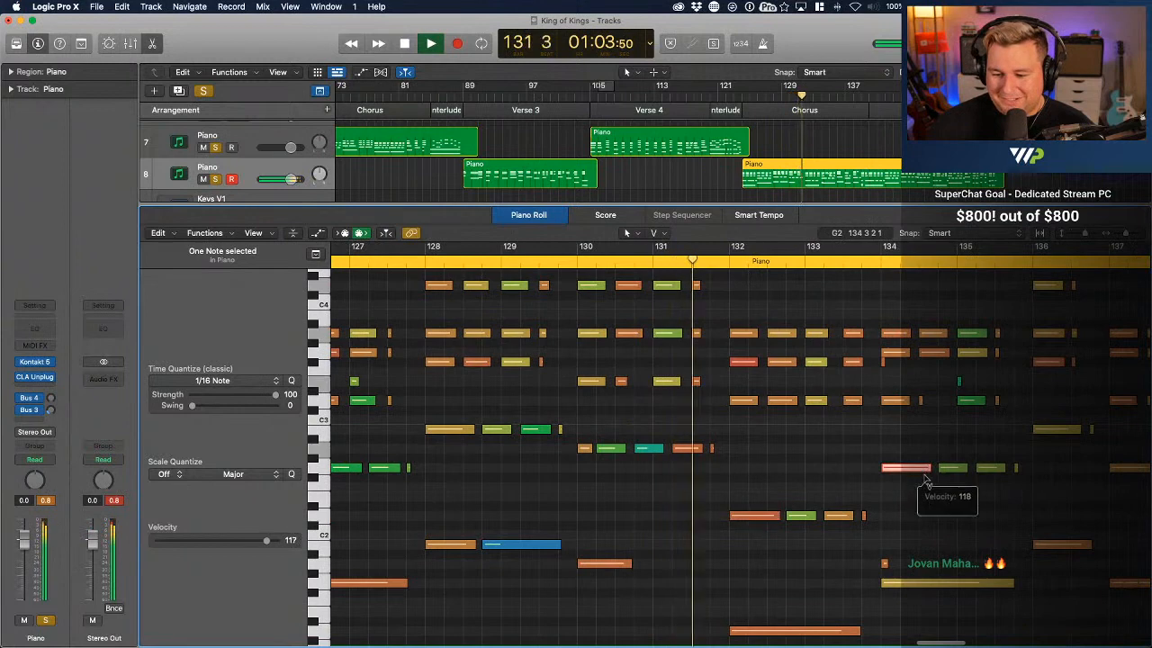
drag(744, 363, 746, 382)
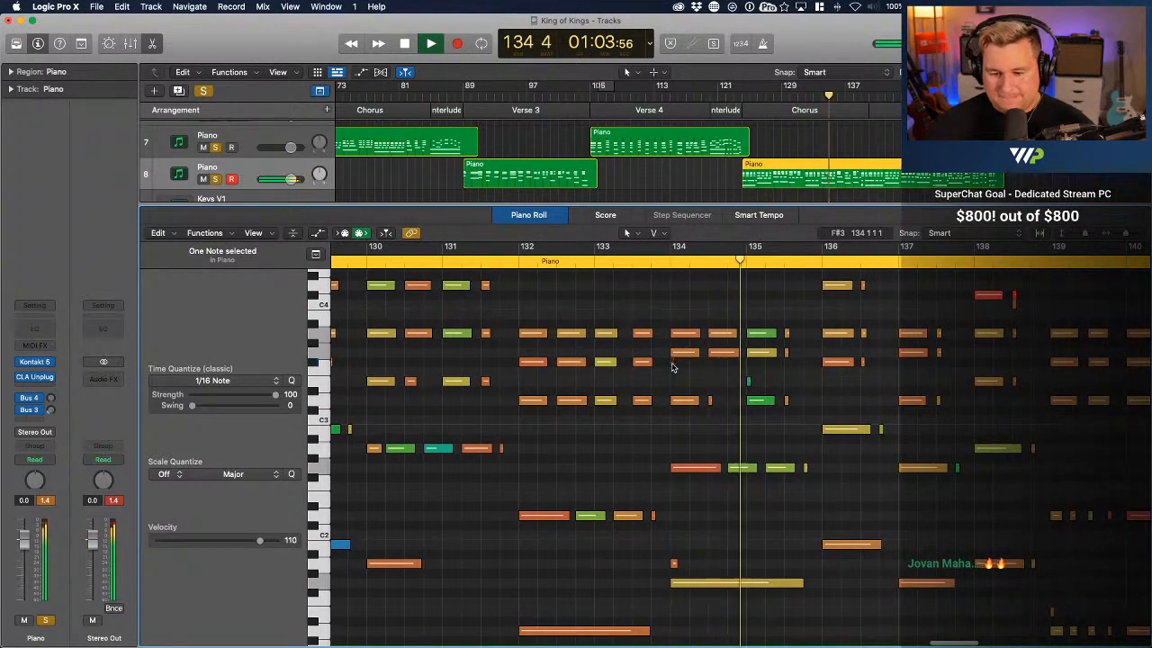
Delete the short stray F#3 and A1 notes at the start of bar 134 and the short E3 at the start of bar 135
click(674, 562)
key(Delete)
scroll(674, 561, down, 3)
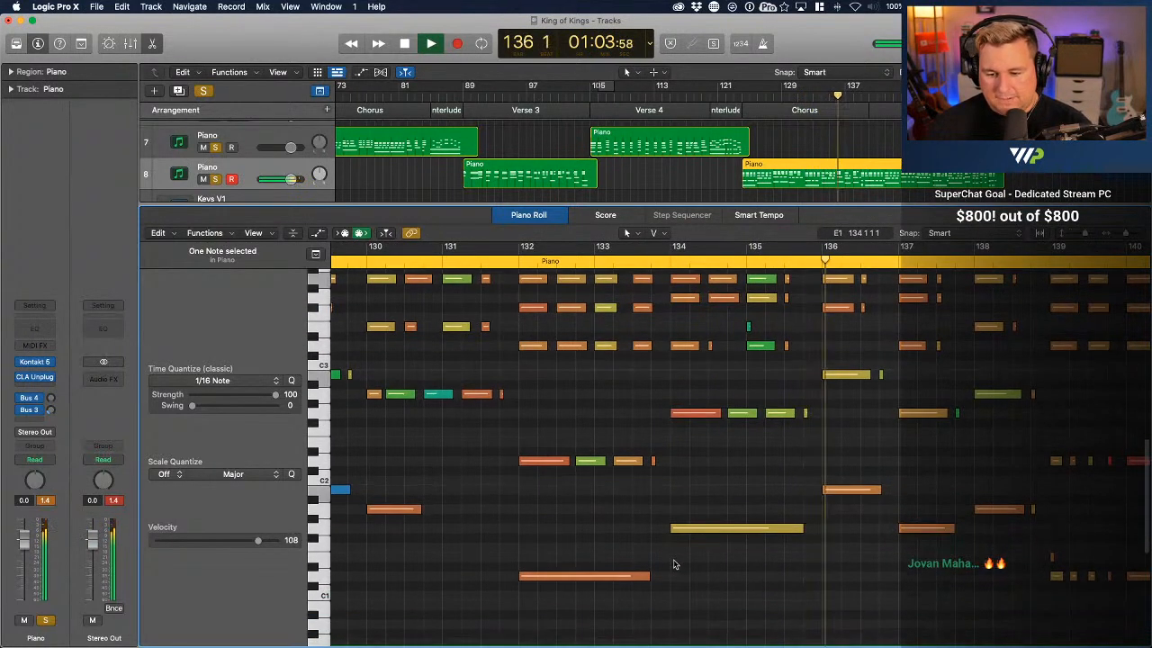
click(750, 325)
key(Delete)
scroll(748, 327, up, 3)
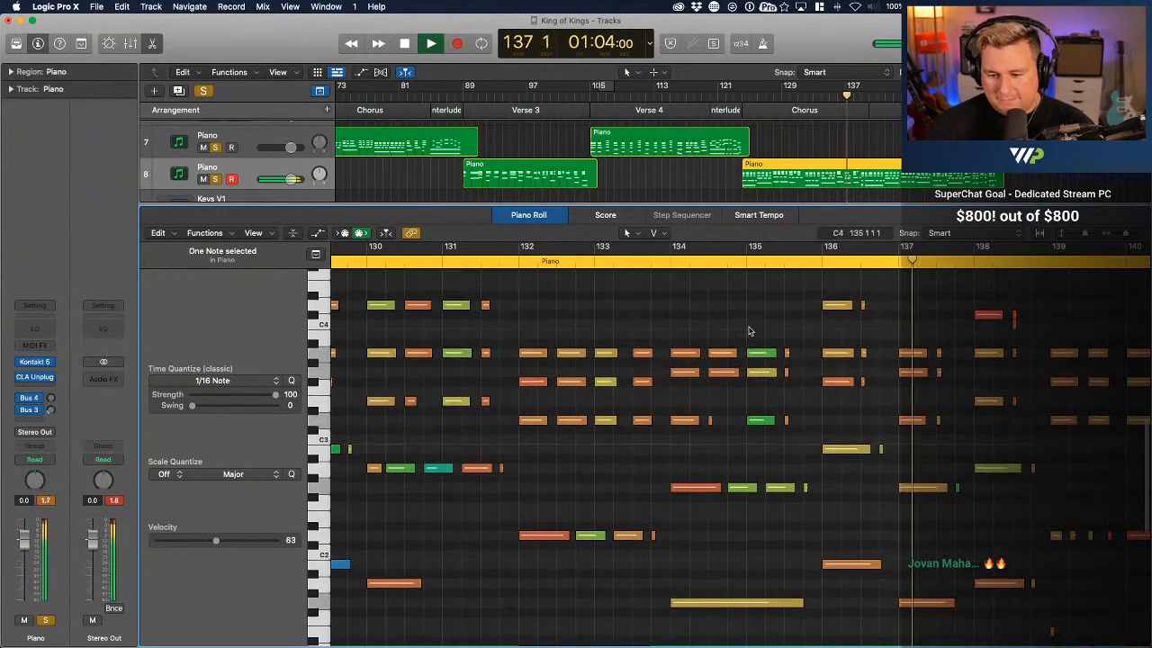
Replay the Chorus from just before bar 134 and delete the short C4 note on beat 3 of bar 138
click(663, 261)
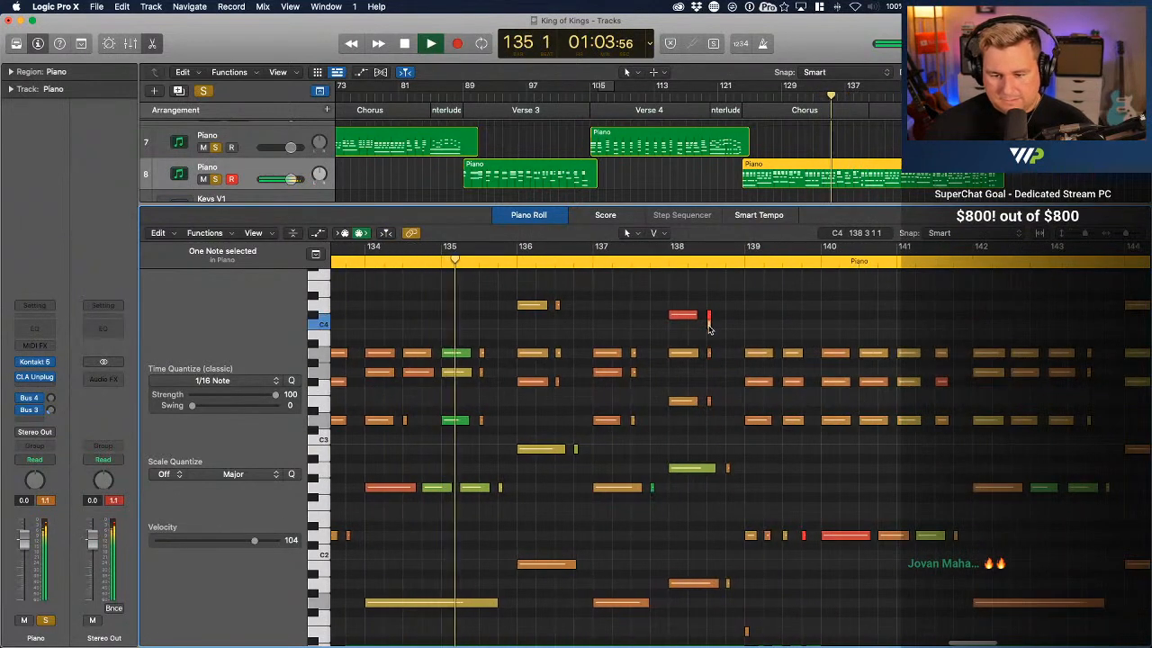
click(520, 358)
scroll(520, 362, left, 2)
key(space)
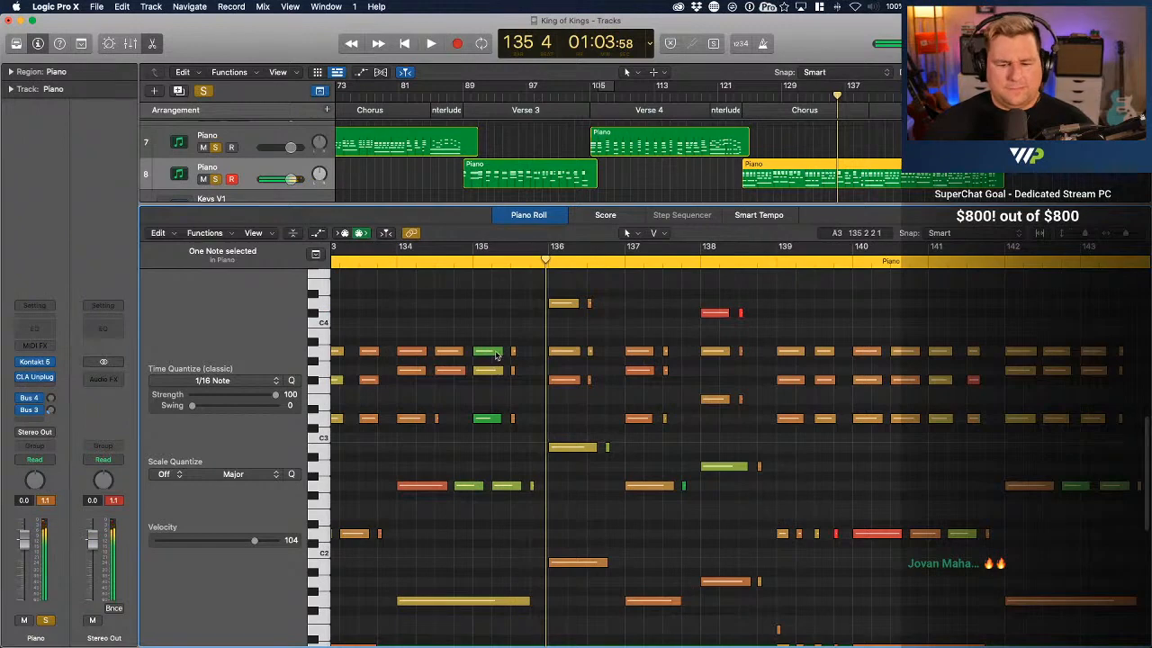
Play back the cleaned-up Chorus piano from bar 134 into bar 138 to check the edited notes
scroll(495, 356, down, 3)
scroll(495, 355, left, 2)
scroll(494, 355, up, 2)
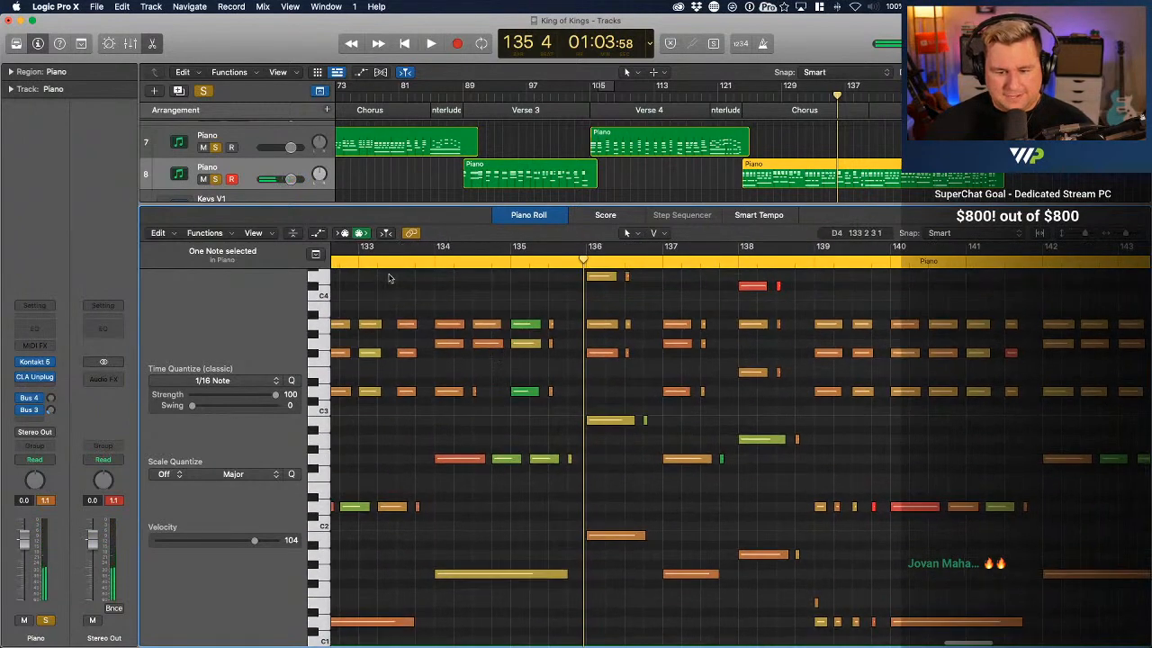
click(430, 260)
key(space)
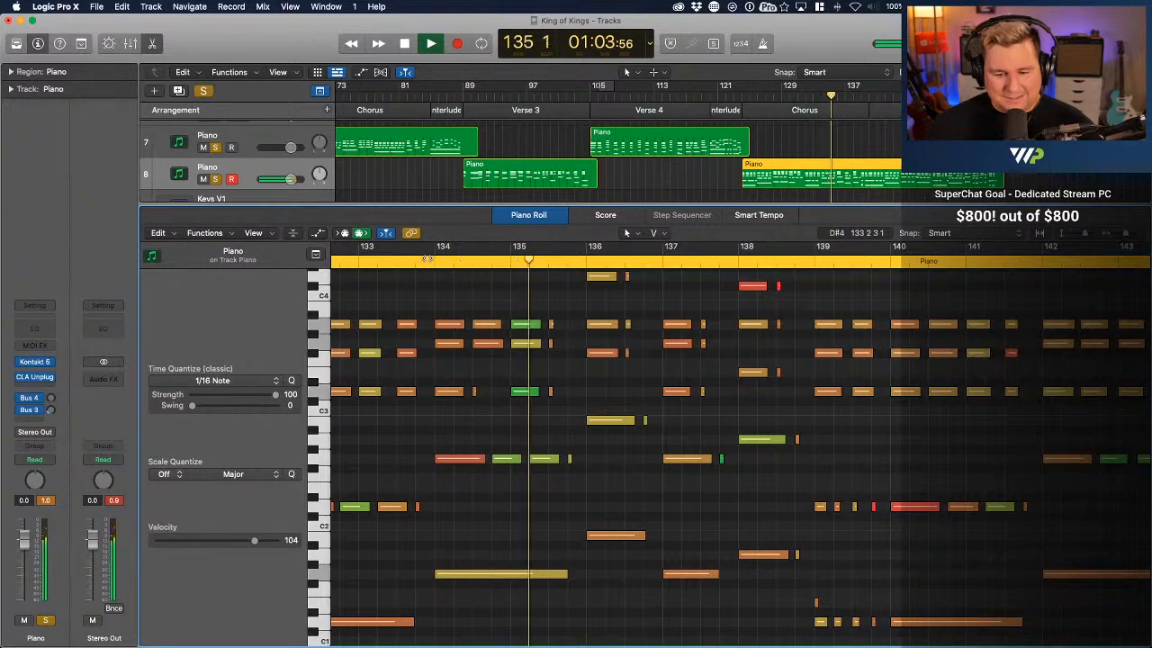
scroll(561, 381, up, 2)
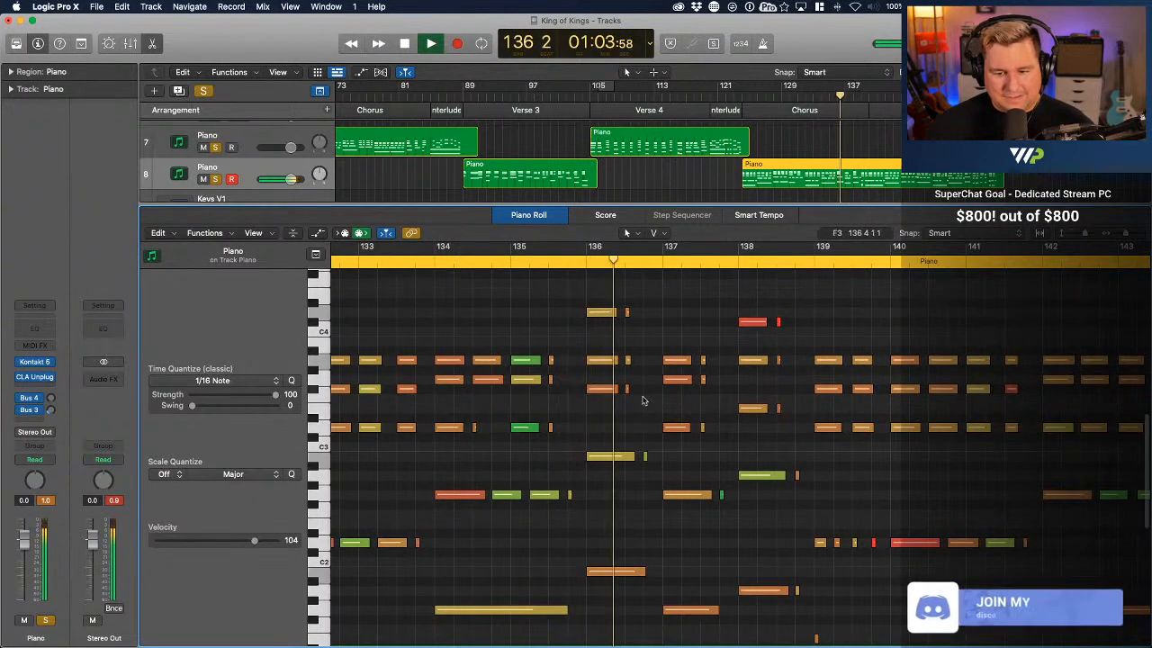
scroll(630, 372, right, 3)
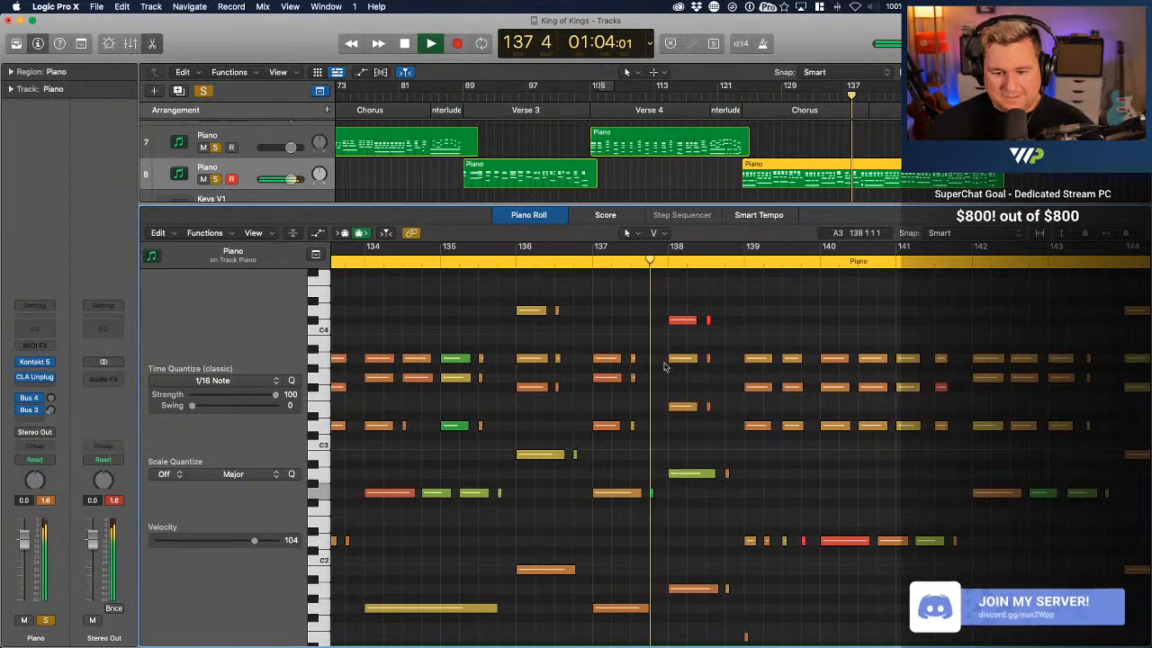
Lower the velocities of the loud C#4 notes in bar 138, D2 notes in bars 139–140 and F#3 note in bar 141
key(space)
click(709, 322)
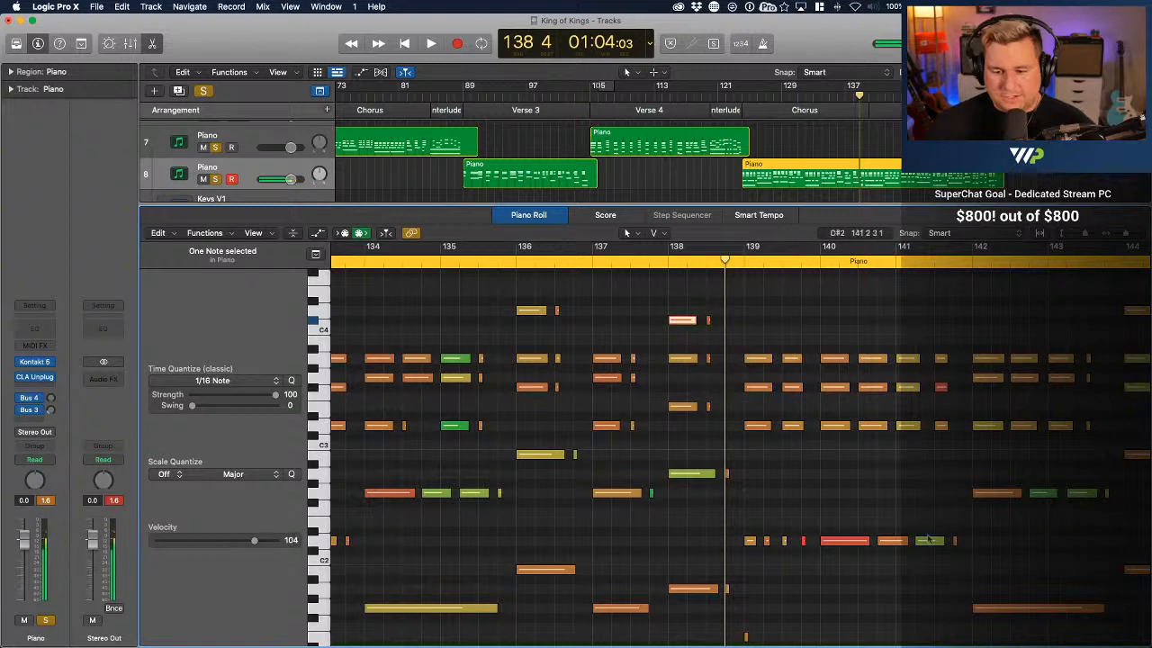
click(803, 541)
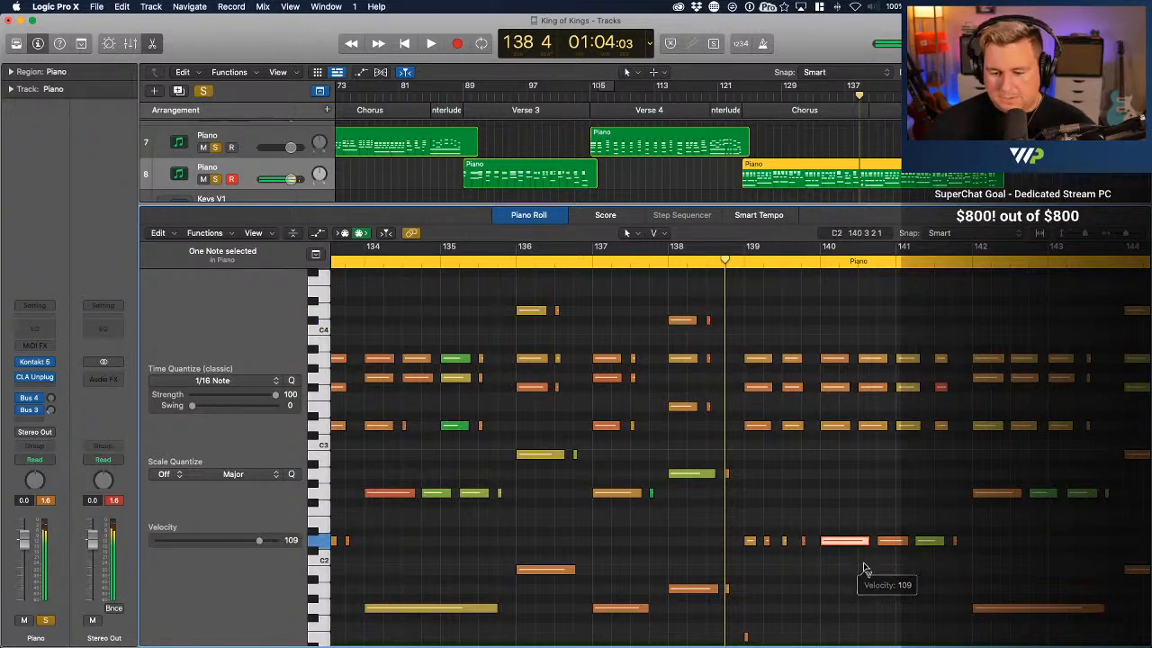
click(941, 387)
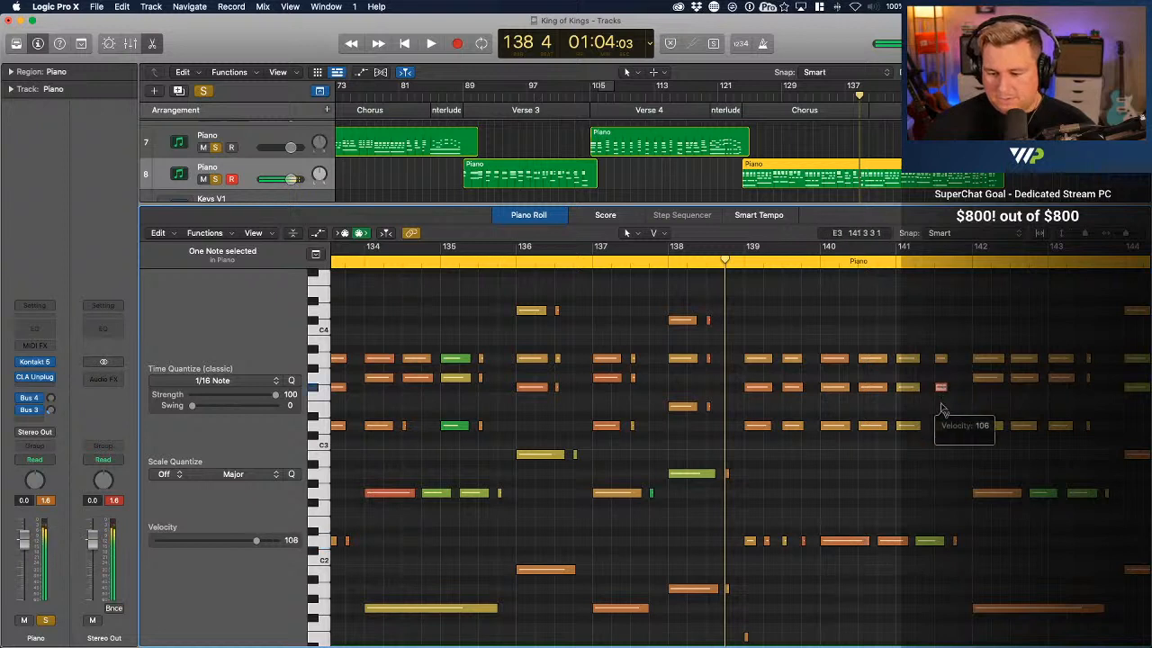
Replay the Chorus from just before bar 138 and delete the short stray F#3 and D#3 notes in bar 148
click(663, 261)
key(space)
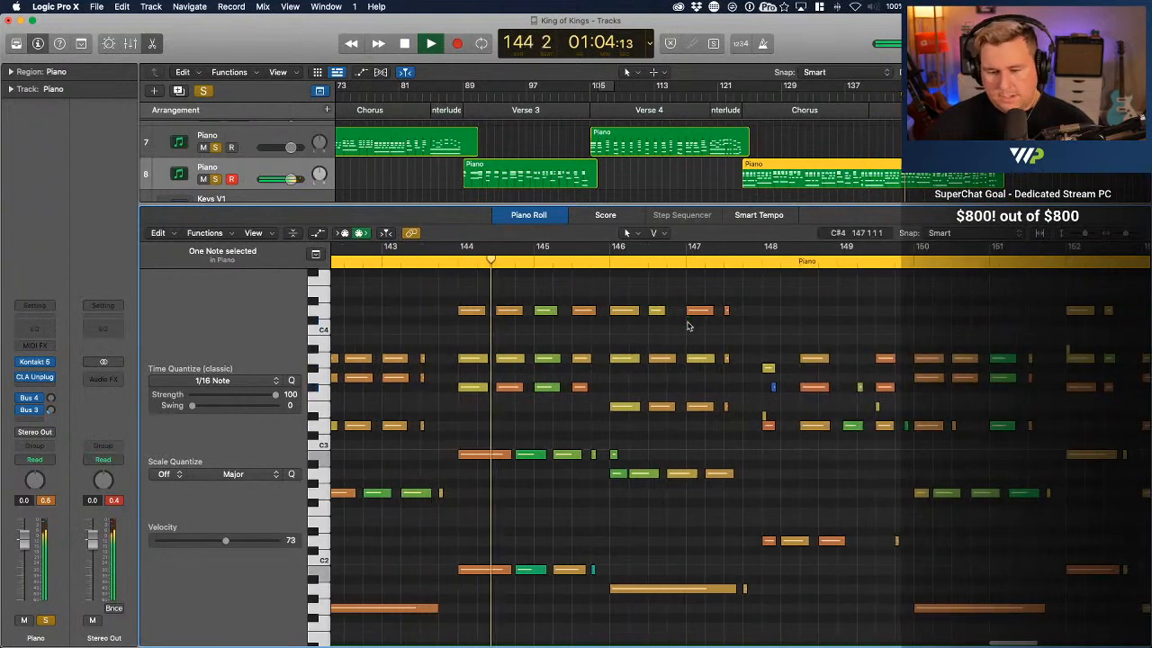
click(773, 388)
drag(773, 389, 763, 419)
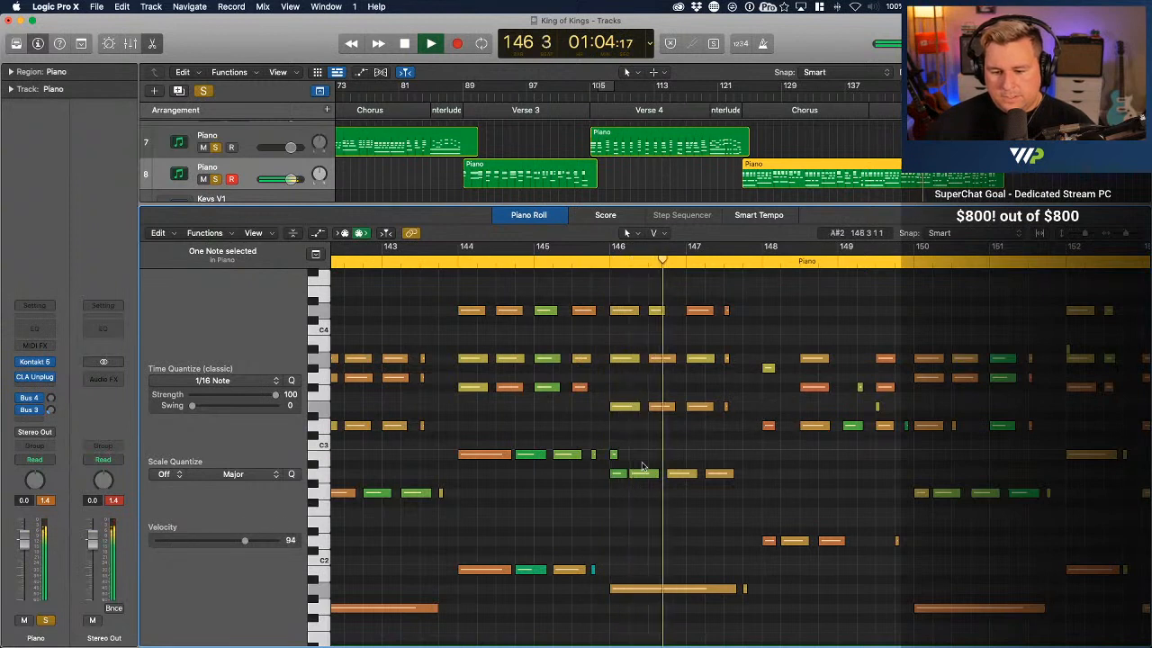
Delete the short B2 note at the start of bar 146 and lower the D4 note at bar 147 to velocity 100
click(611, 455)
drag(611, 456, 727, 311)
key(space)
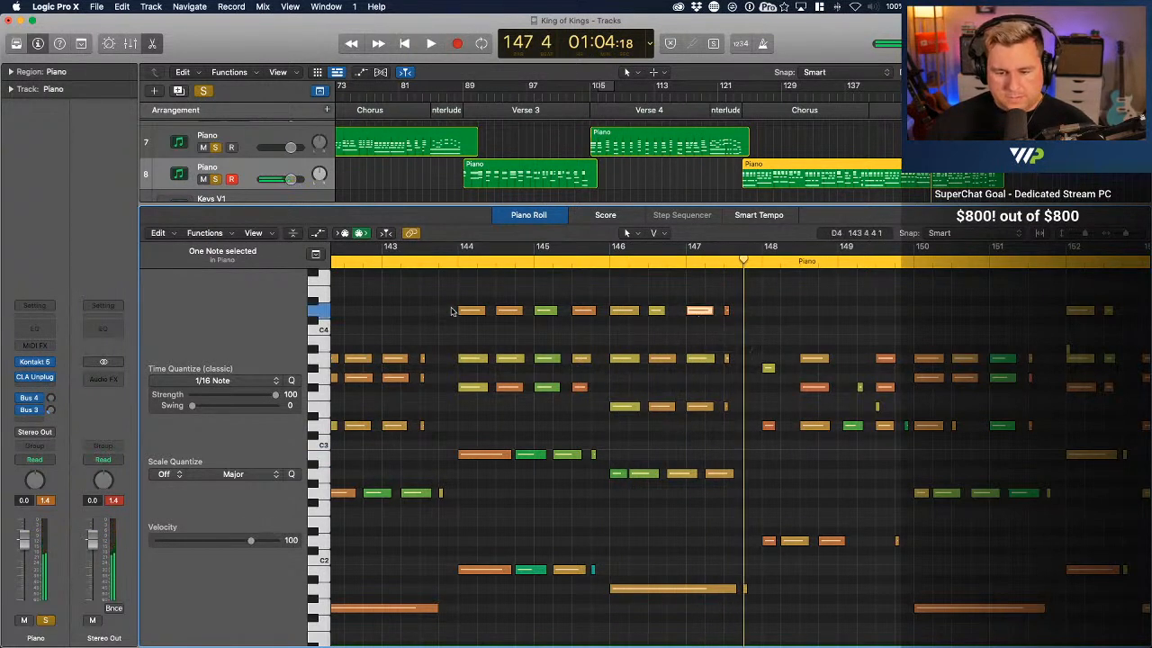
Replay from just before bar 144, move the short G#3 note at bar 148 up to A3, and play on from there
click(450, 262)
key(space)
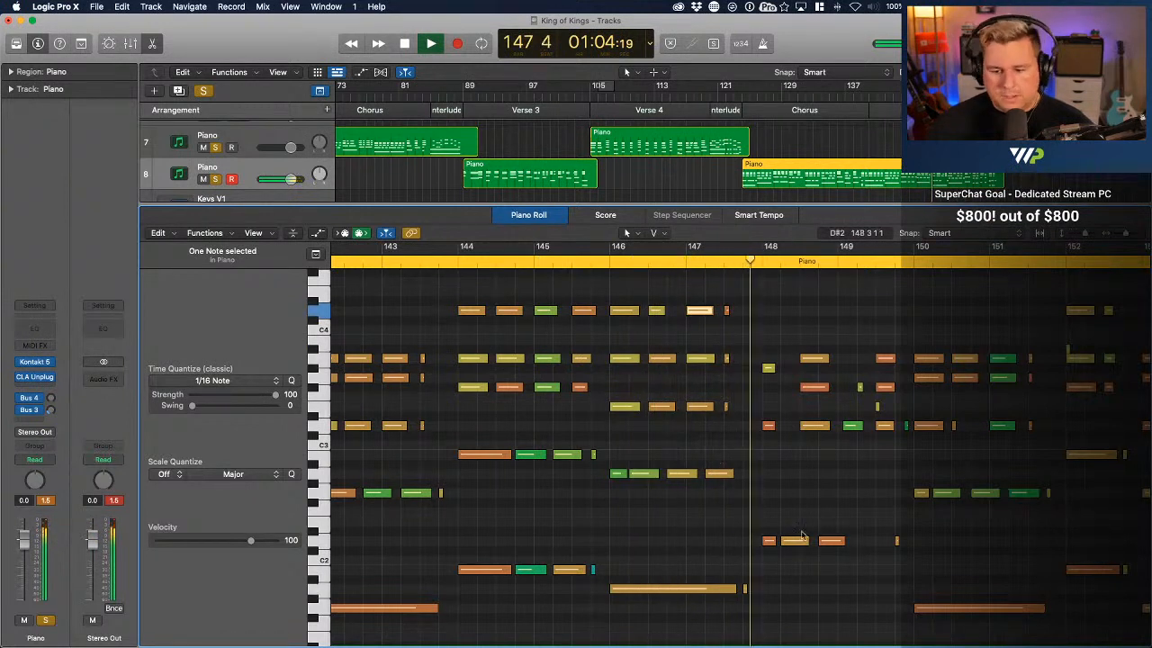
key(space)
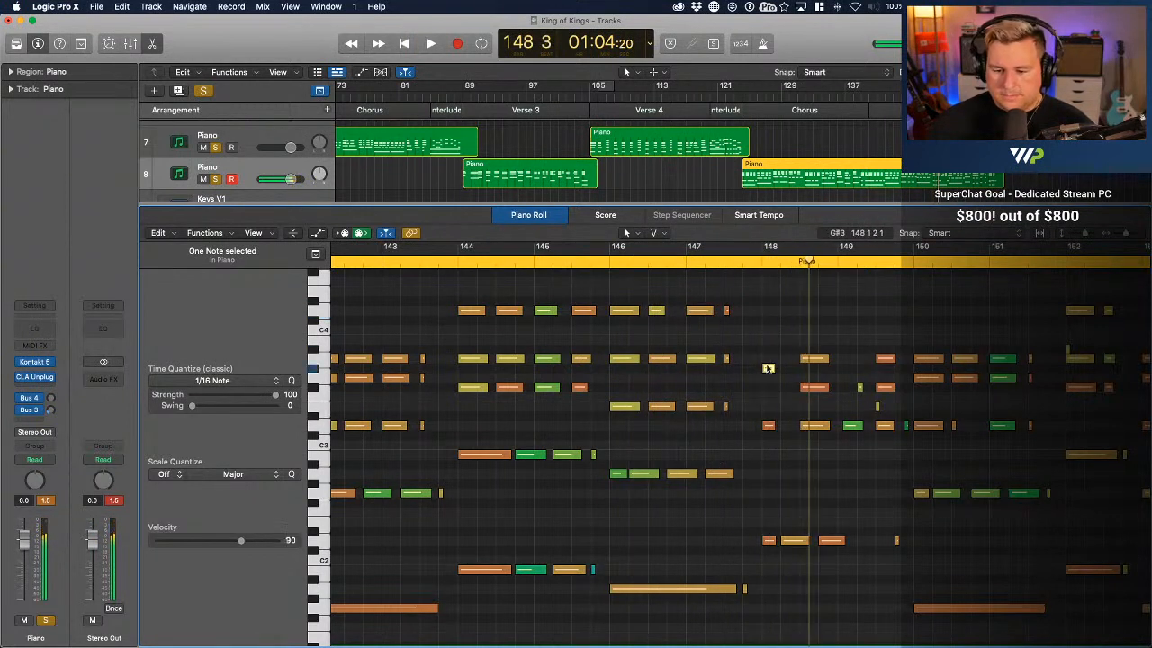
drag(767, 368, 768, 358)
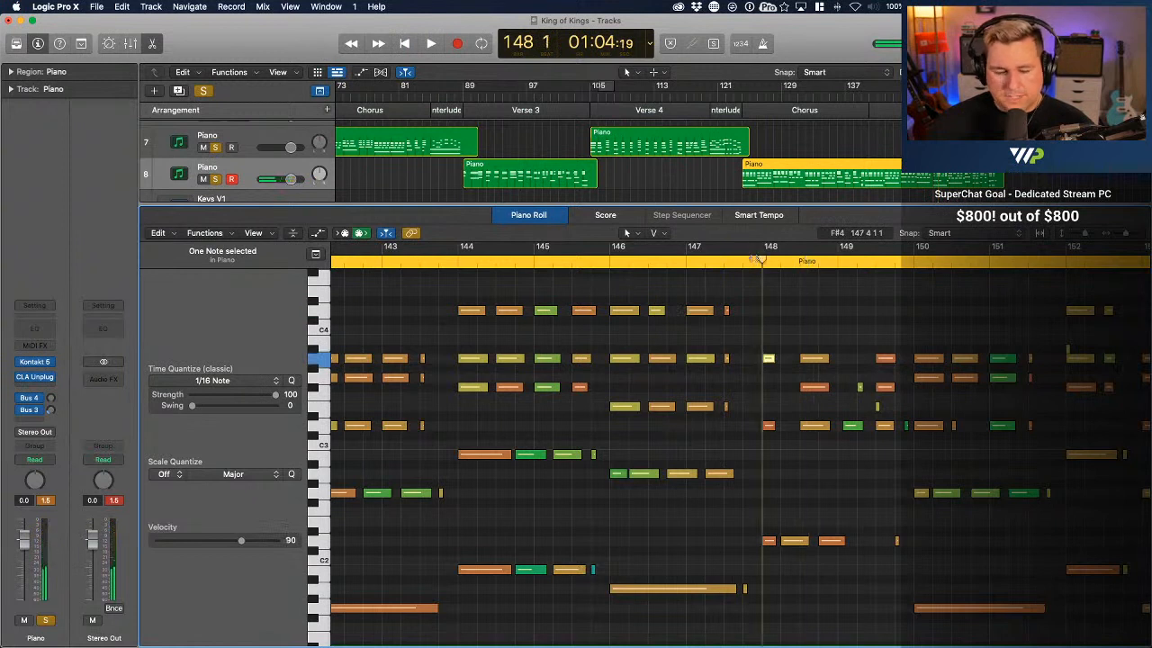
key(space)
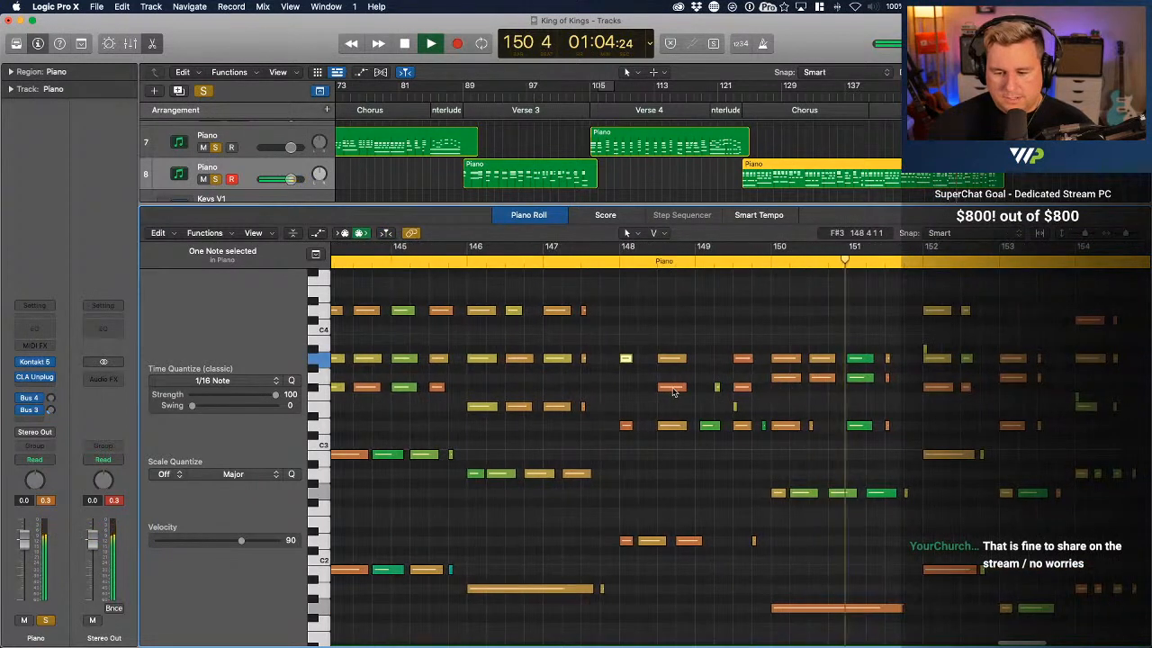
key(space)
Lower the velocities of the loud F#3 notes in bars 148 and 149, the A3 in bar 149 and the short G3 in bar 151
click(673, 388)
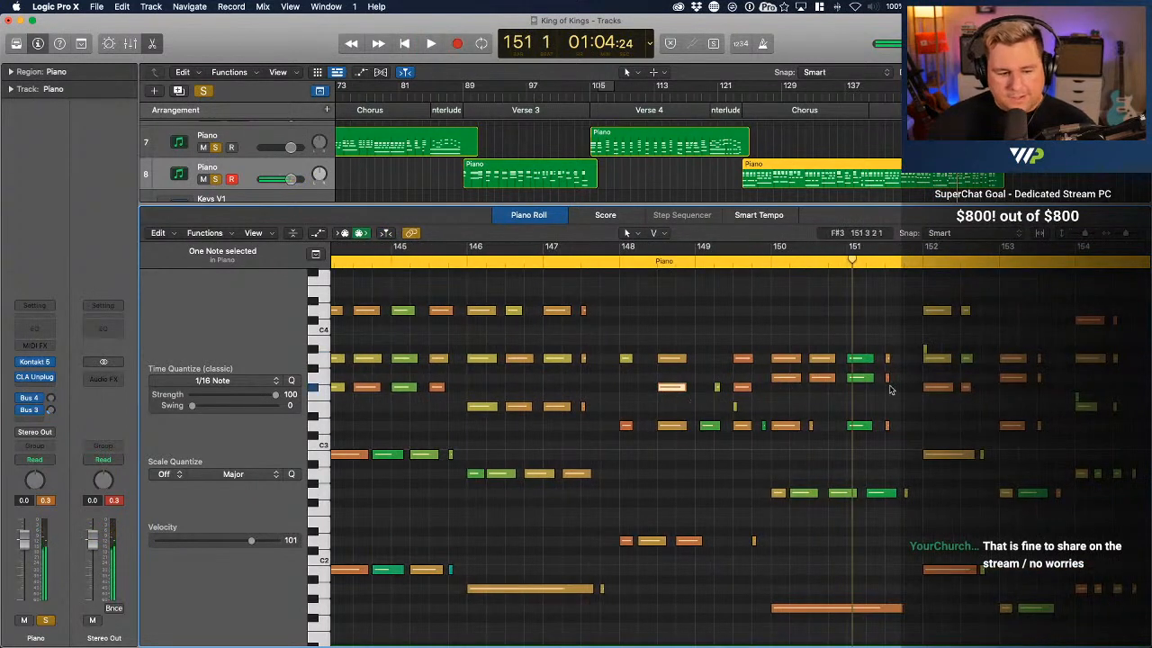
click(742, 388)
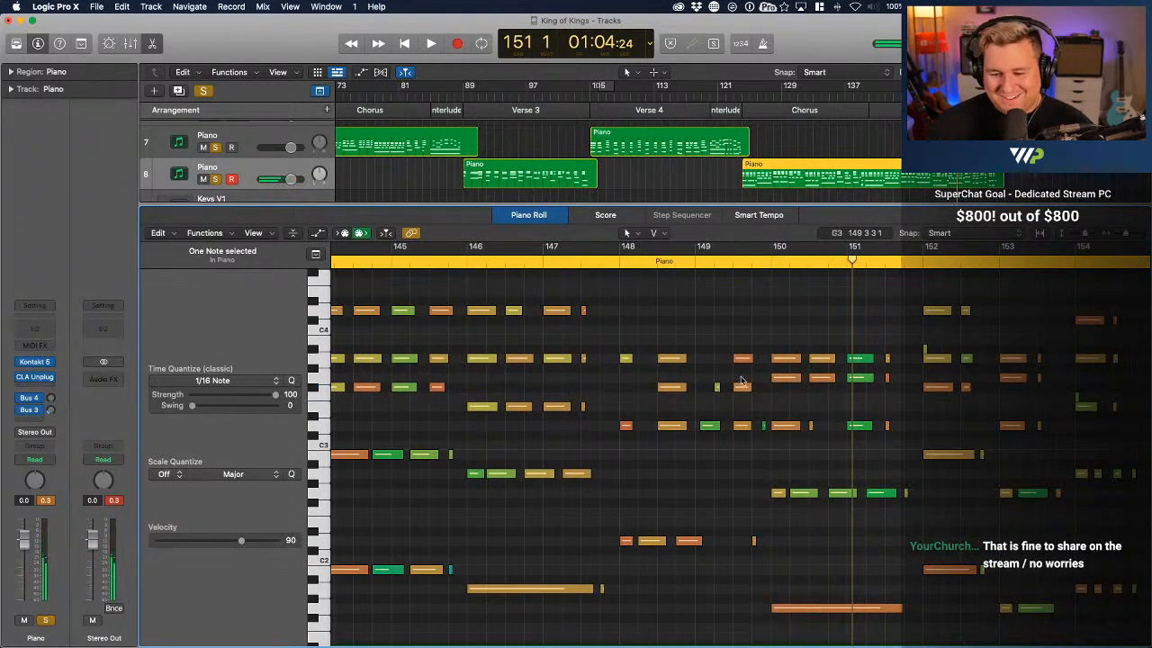
click(740, 359)
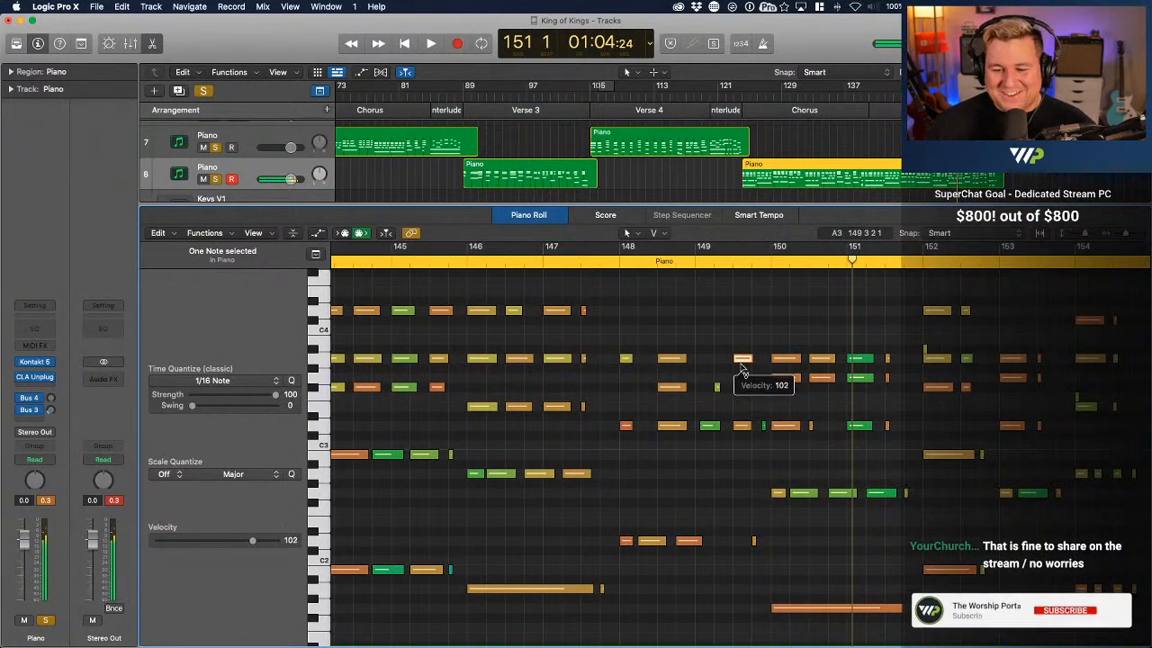
click(888, 378)
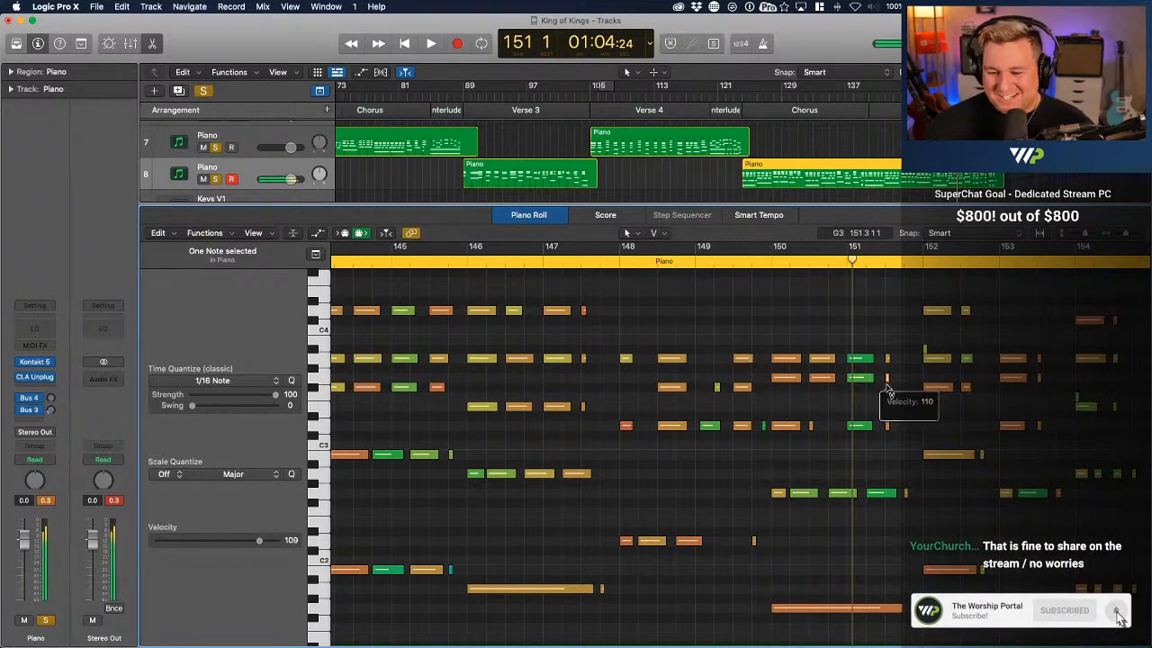
Delete the short D3 and D2 notes late in bar 149 and replay the passage from just before bar 148
click(761, 261)
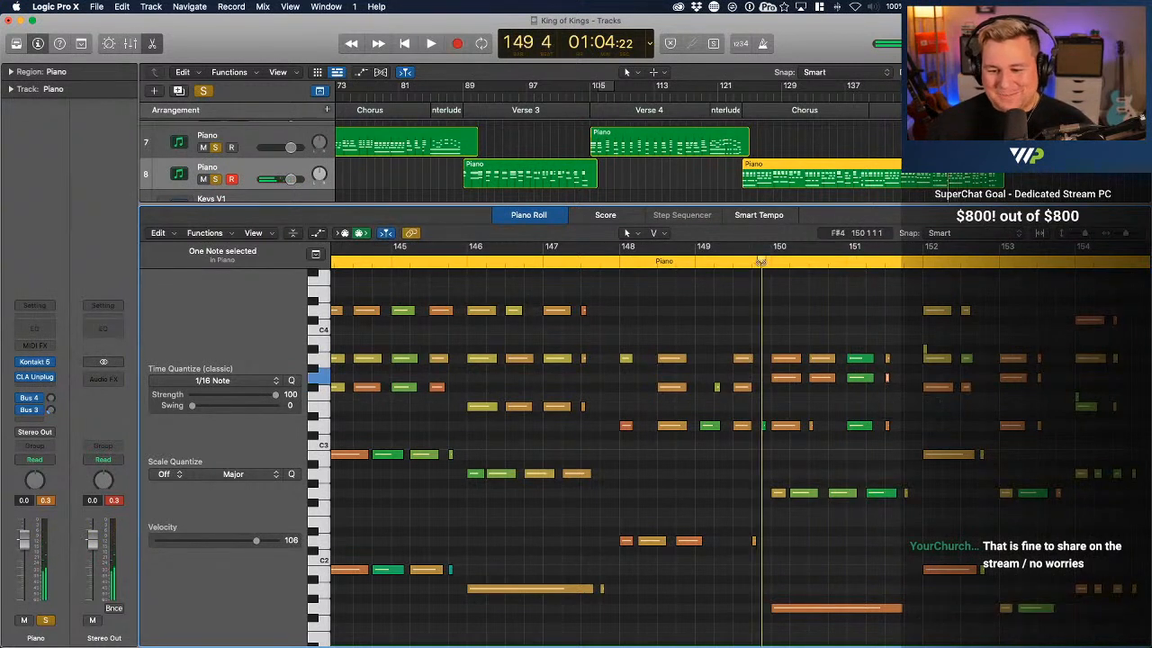
key(space)
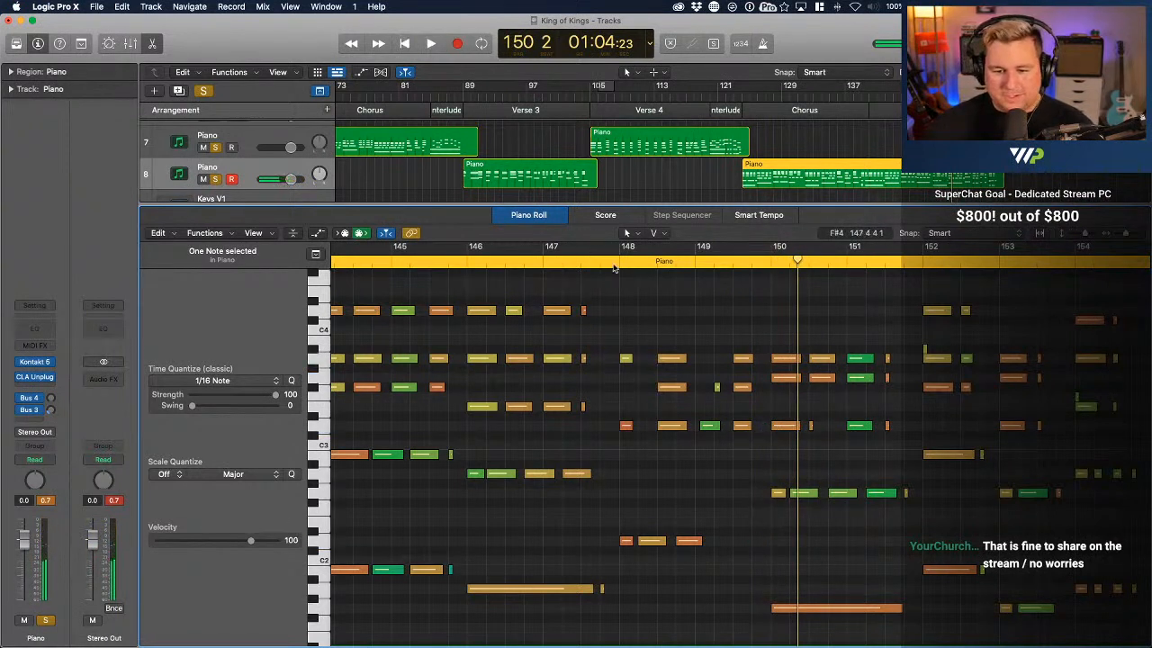
click(614, 263)
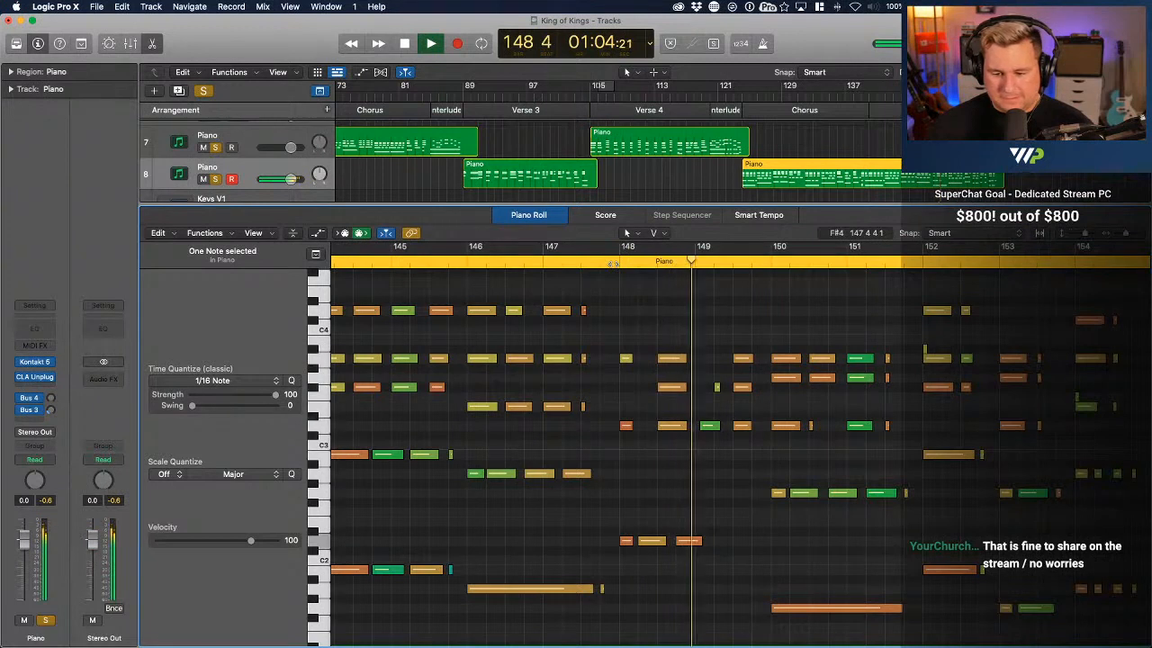
key(space)
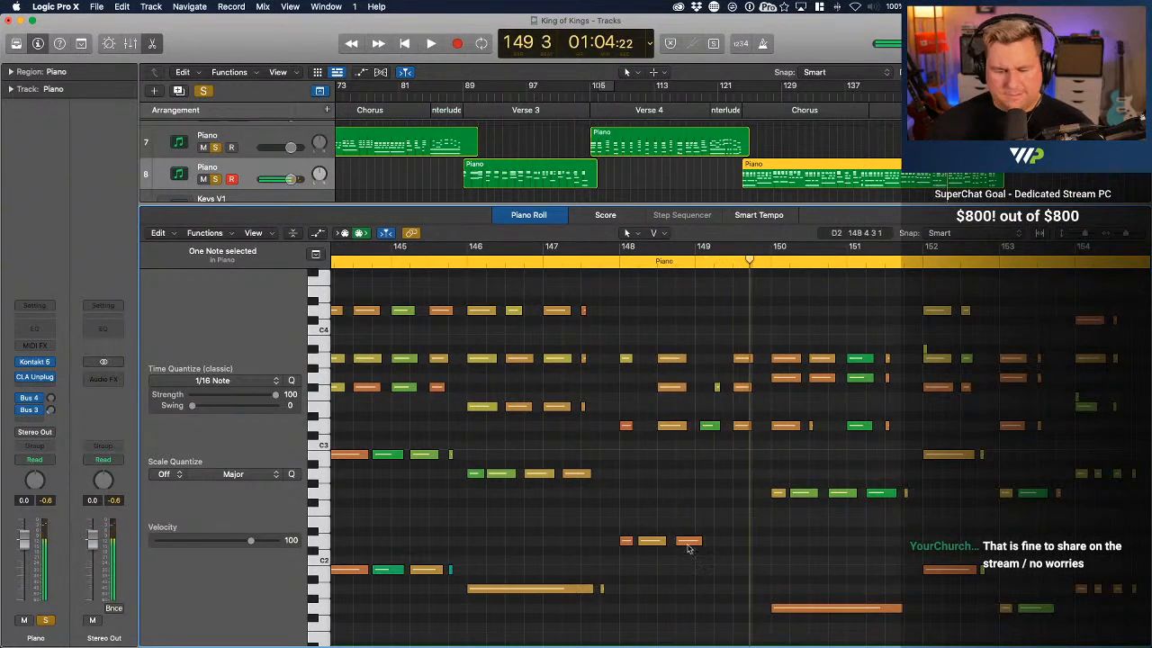
Move the short D3 note back to the start of bar 149 and copy the F#3 note from mid-bar 148 to that bar's start
click(706, 430)
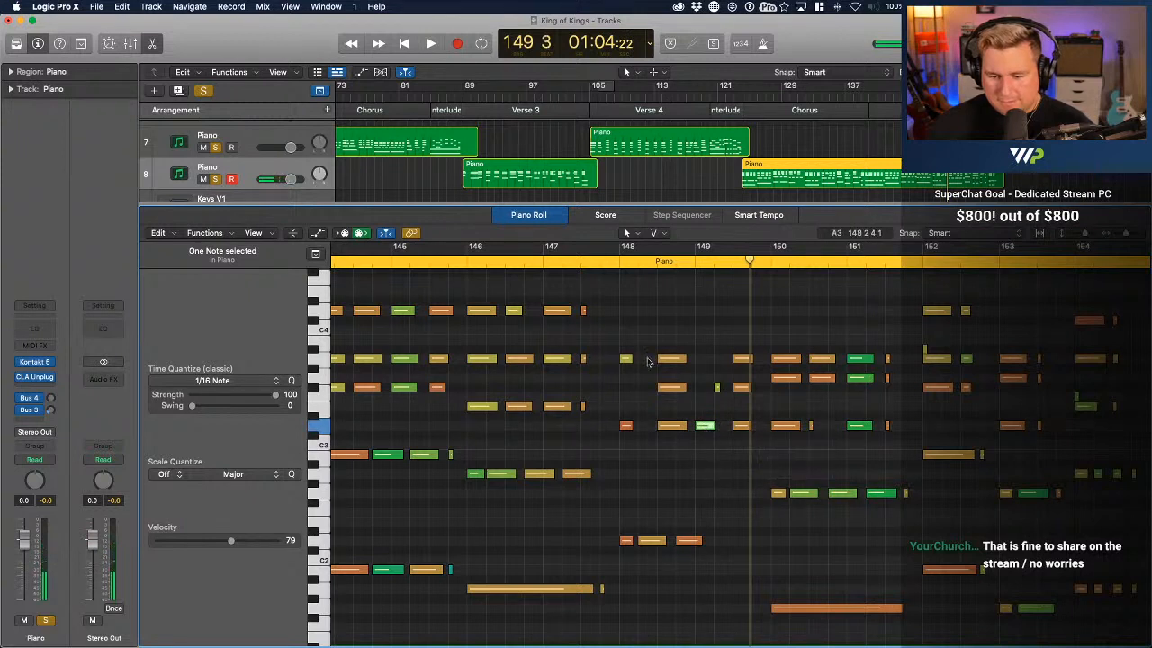
drag(675, 388, 640, 390)
Delete the short stray F#3 in bar 149 and copy the A3 and F#3 notes from mid-bar 149 to the bar's start
click(717, 388)
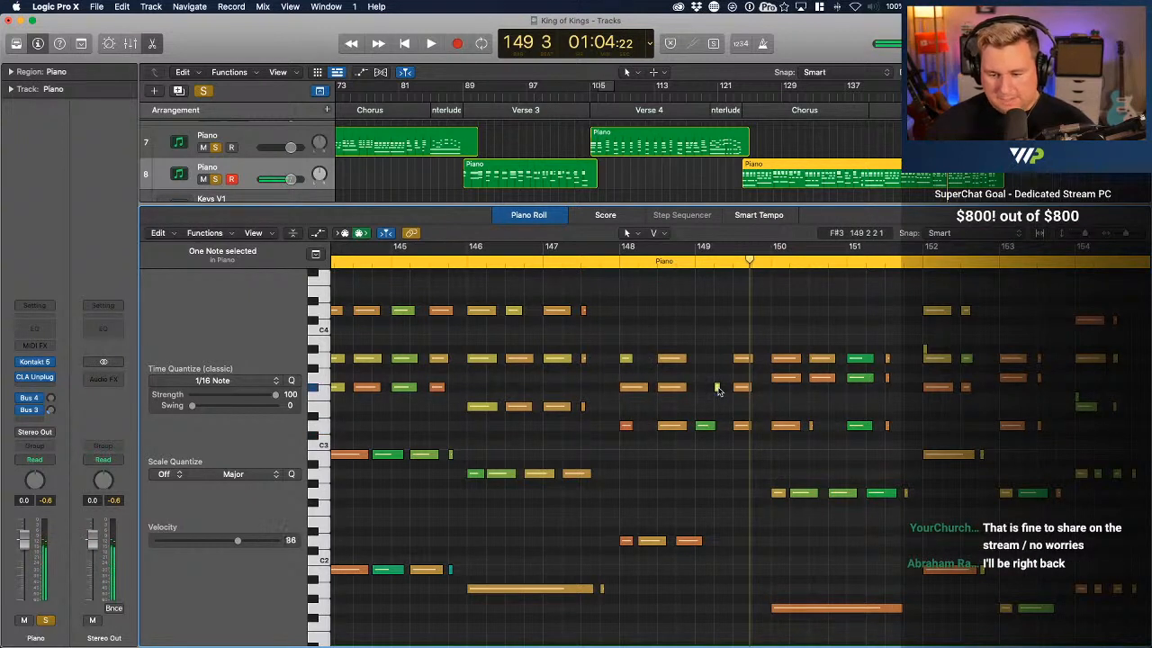
key(Delete)
drag(737, 338, 758, 465)
click(733, 400)
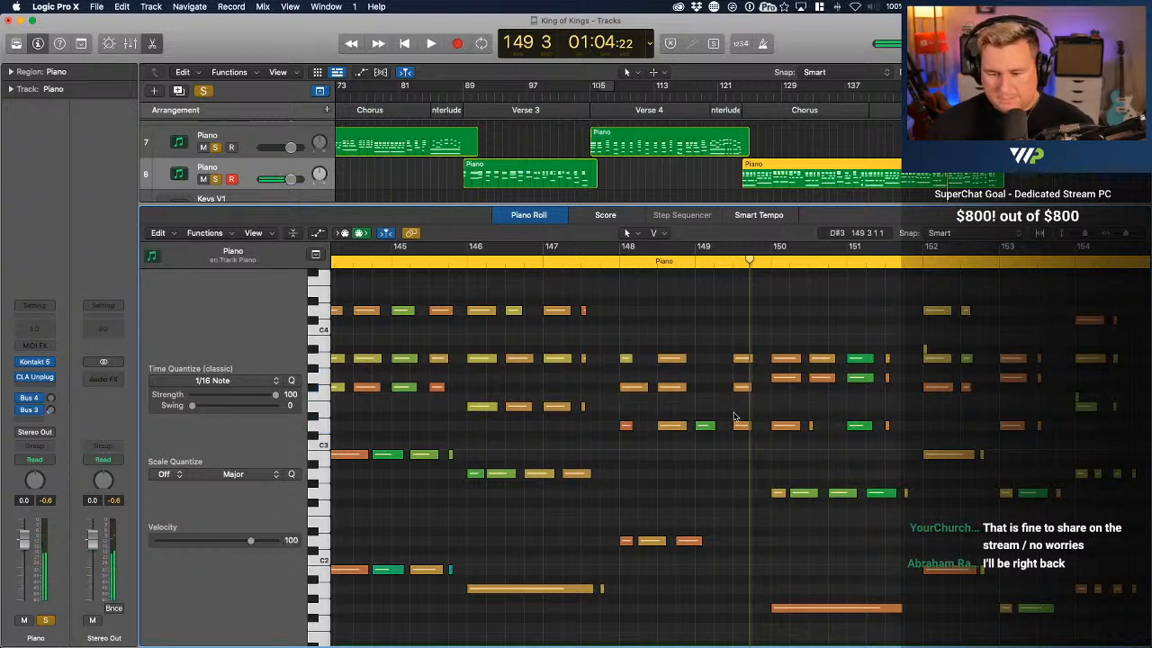
drag(738, 397, 702, 362)
Replay the Chorus from just before bar 148 and delete the short stray A#3 at bar 152 and F3 at bar 154
double_click(612, 262)
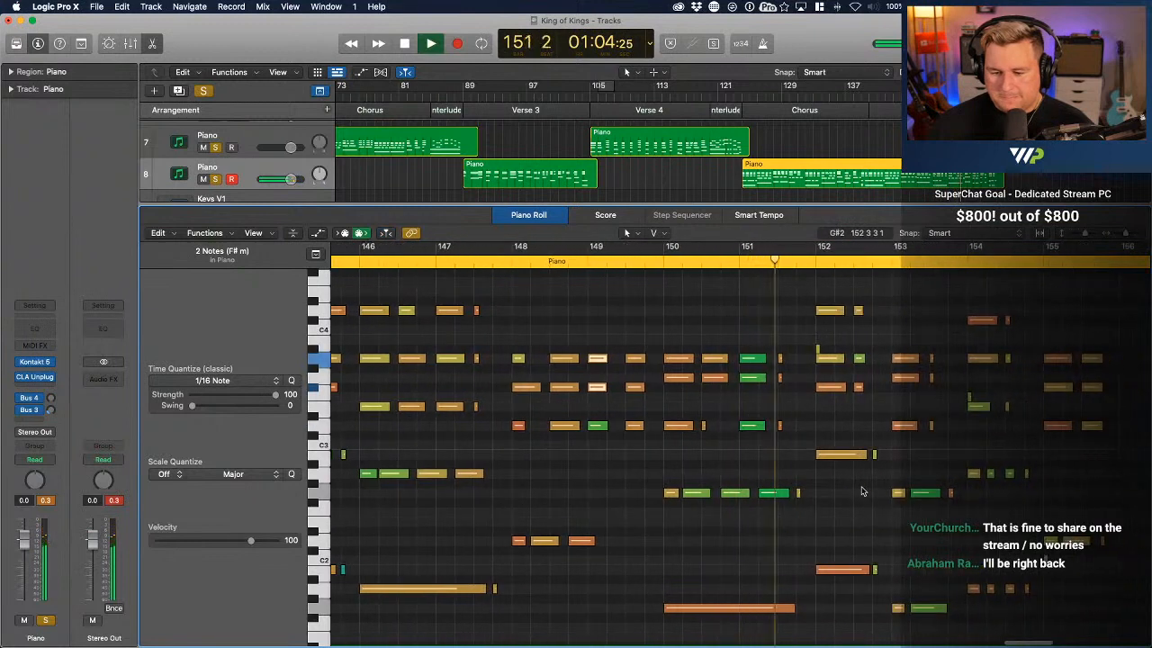
click(818, 350)
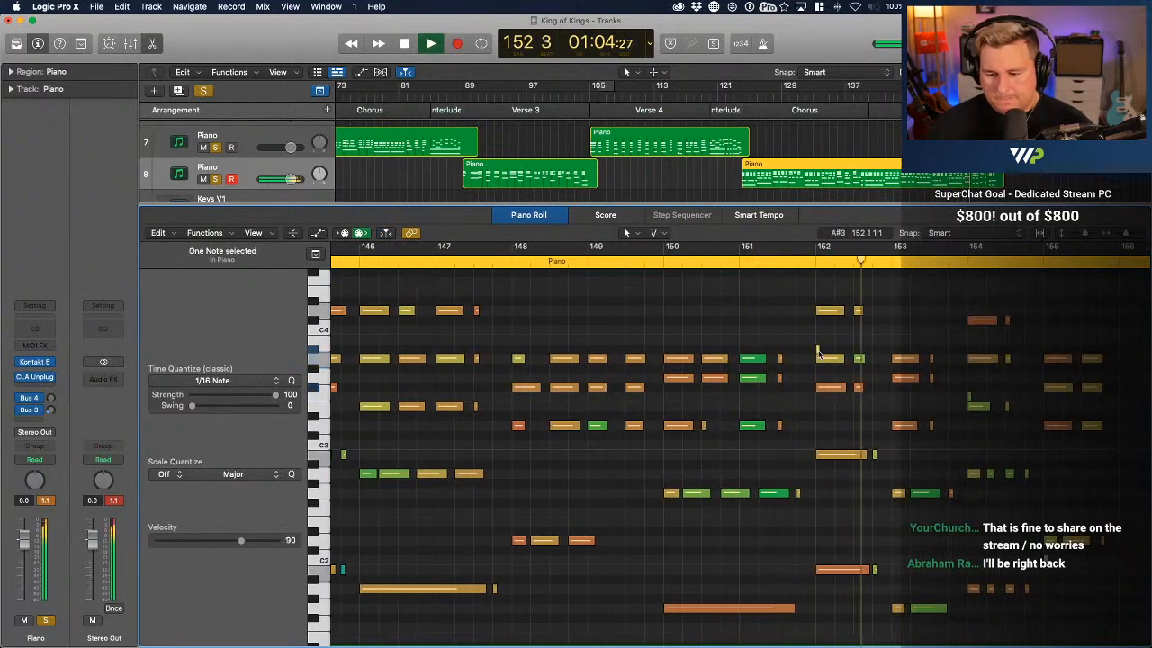
key(Delete)
scroll(819, 355, right, 1)
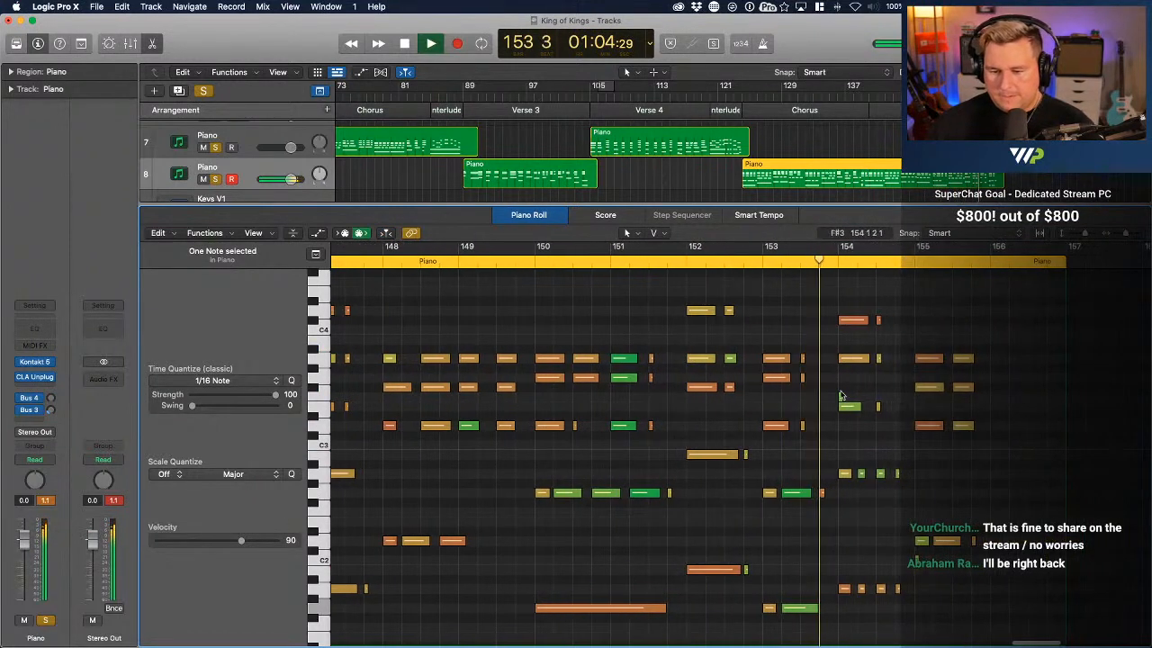
click(840, 396)
key(Delete)
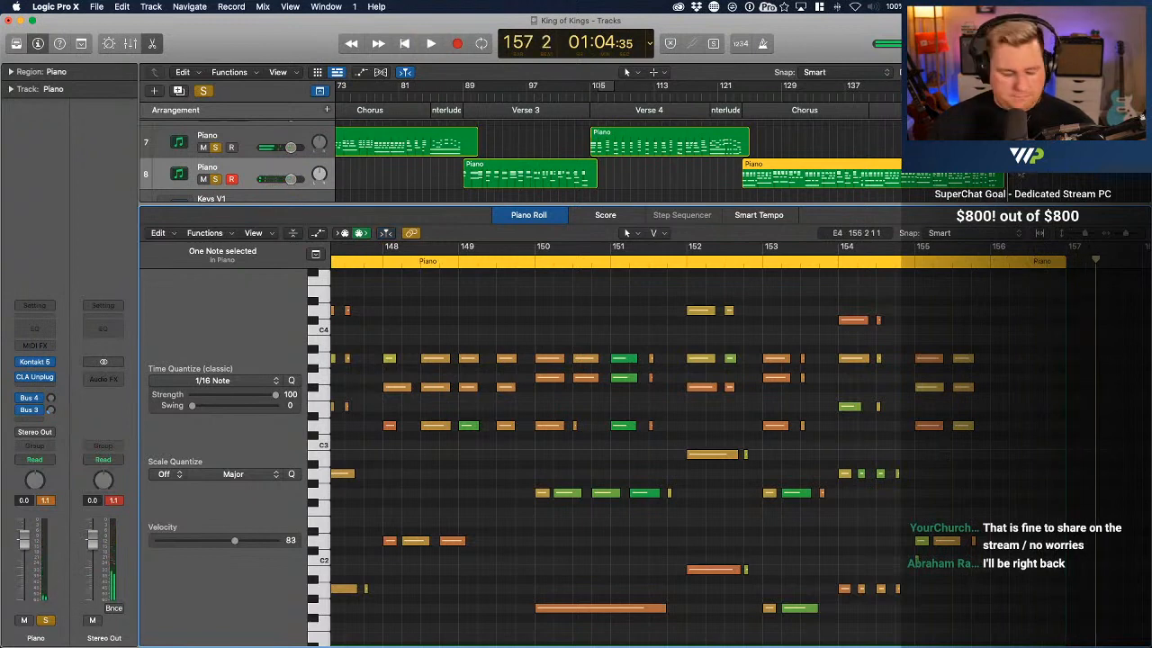
Open the Piano region starting at bar 156 in the Piano Roll and play it back from its start
click(1017, 145)
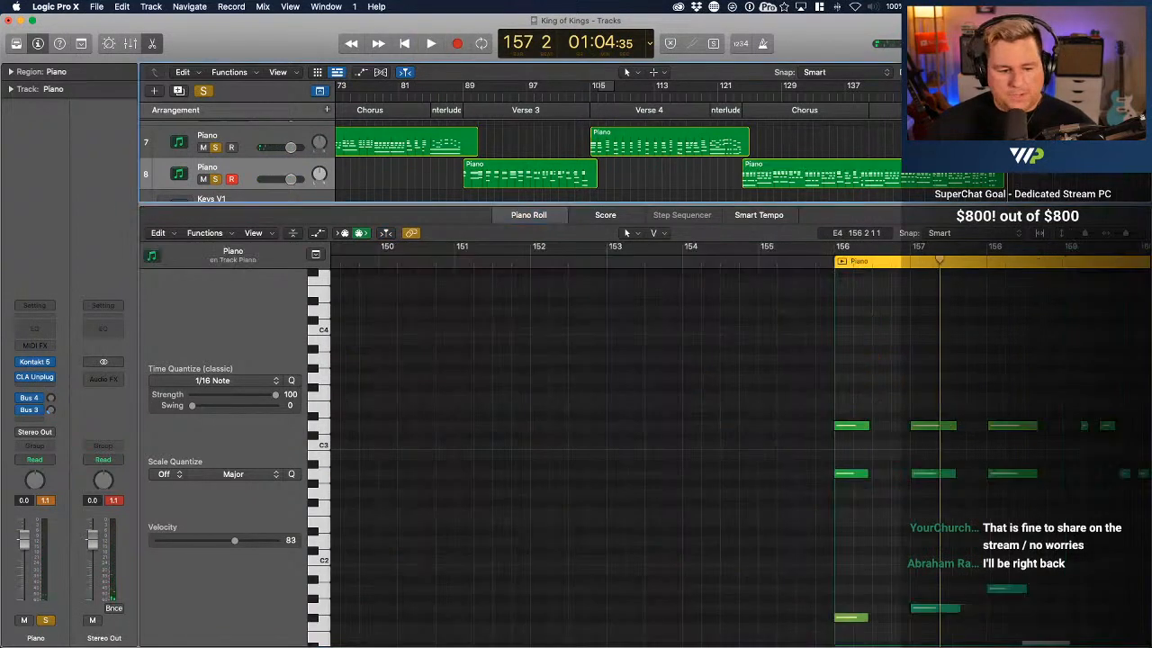
scroll(977, 319, right, 3)
scroll(977, 318, down, 3)
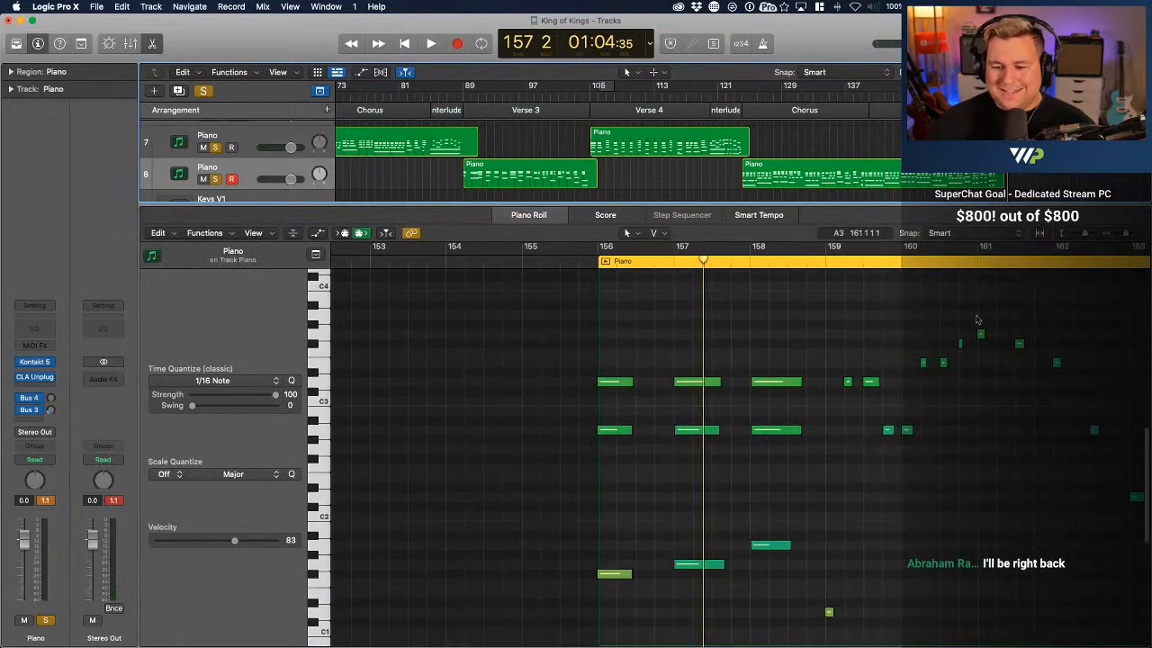
scroll(977, 318, right, 5)
click(468, 261)
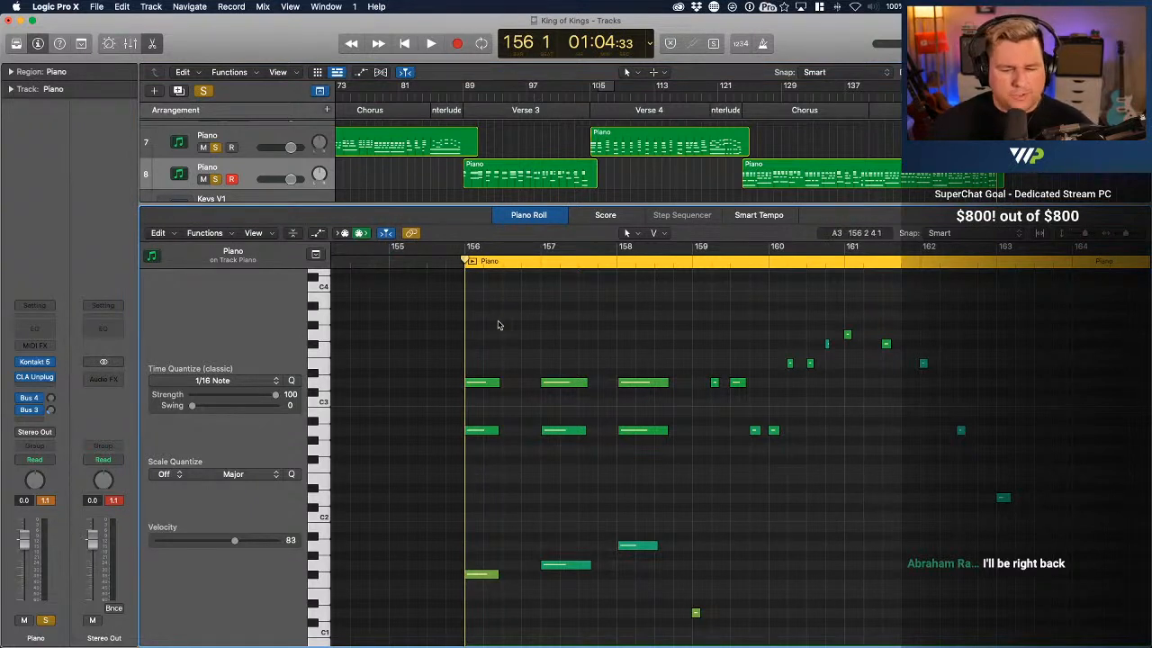
key(space)
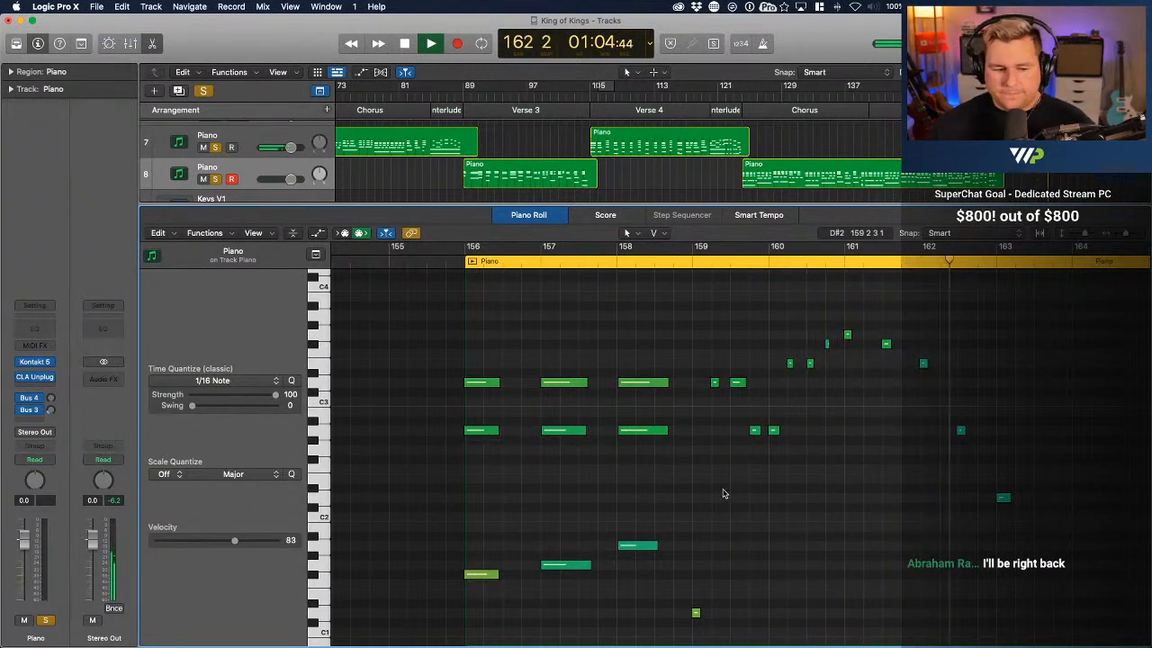
key(space)
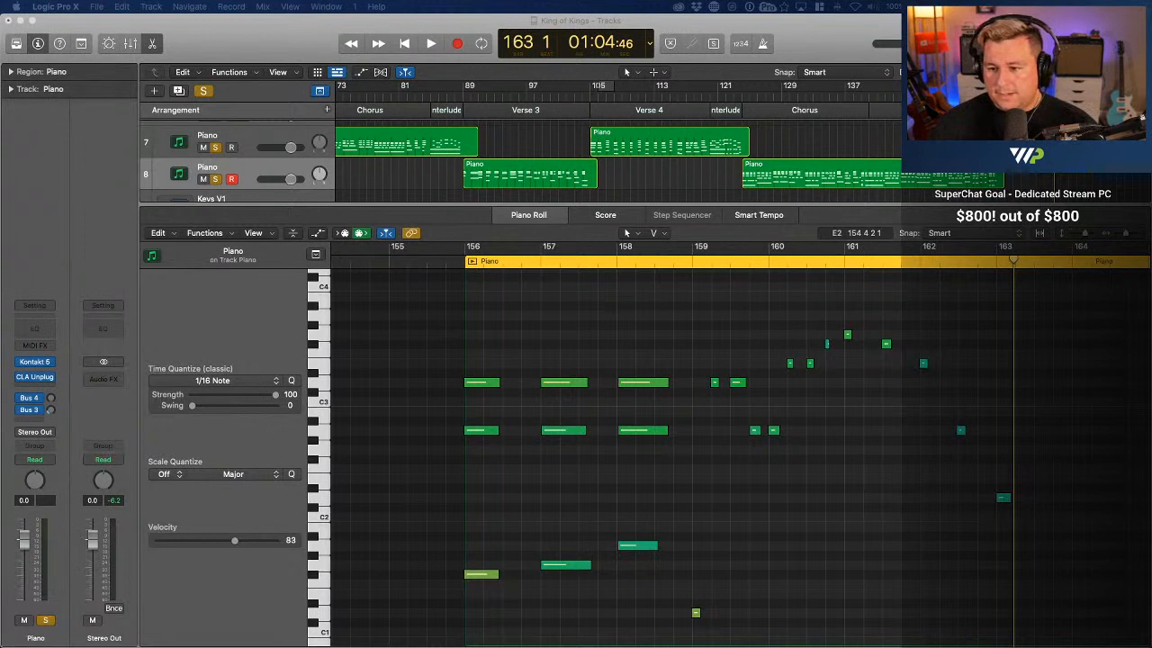
Replay the start of the region and lower the velocities of the six A2 and D3 notes in bars 156–158 and the F#1 at bar 156
click(994, 96)
key(space)
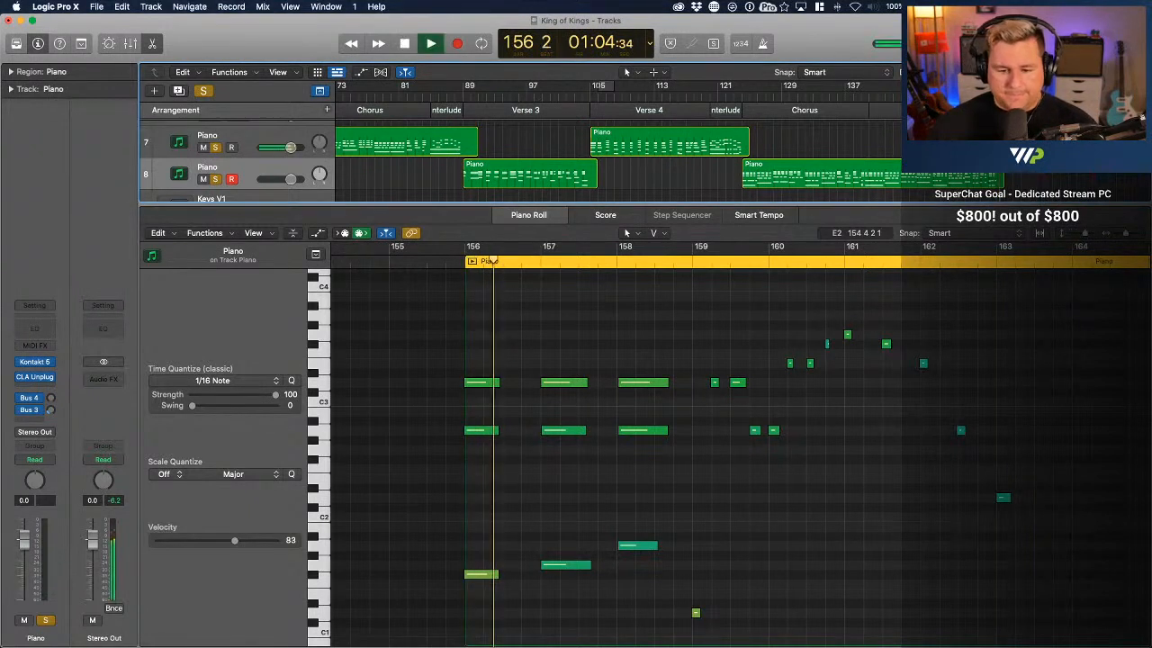
key(space)
drag(657, 494, 486, 393)
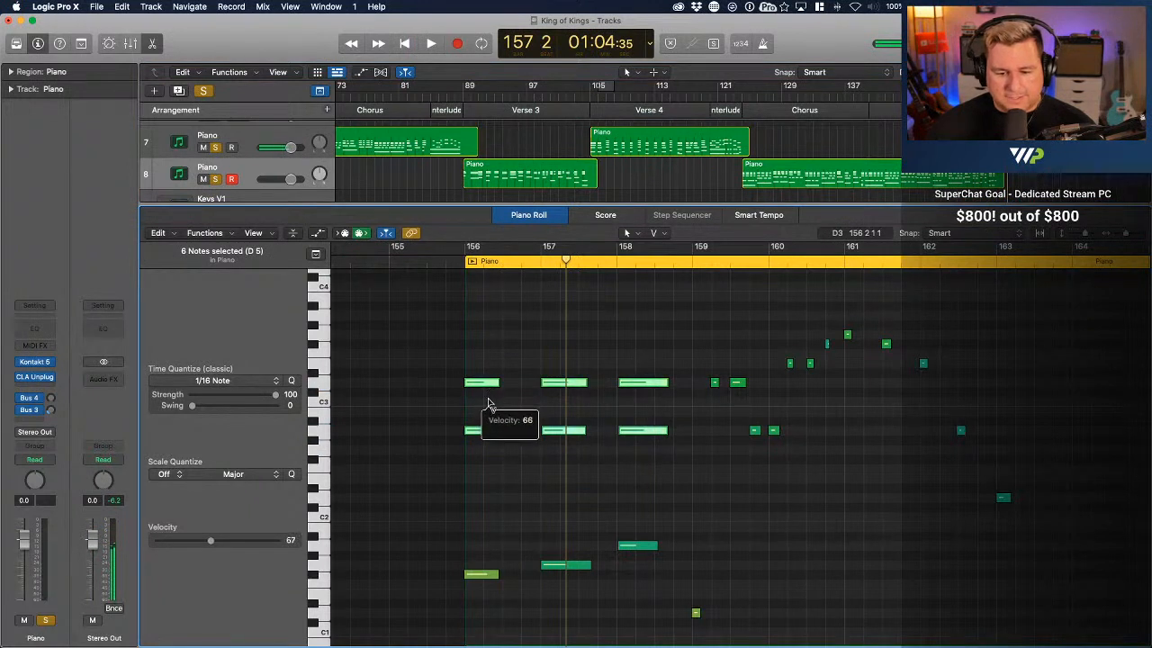
drag(487, 579, 490, 598)
Quantize all notes in the region from bar 156 to 1/16 Note and play back the result
click(521, 524)
key(super+a)
key(q)
click(529, 512)
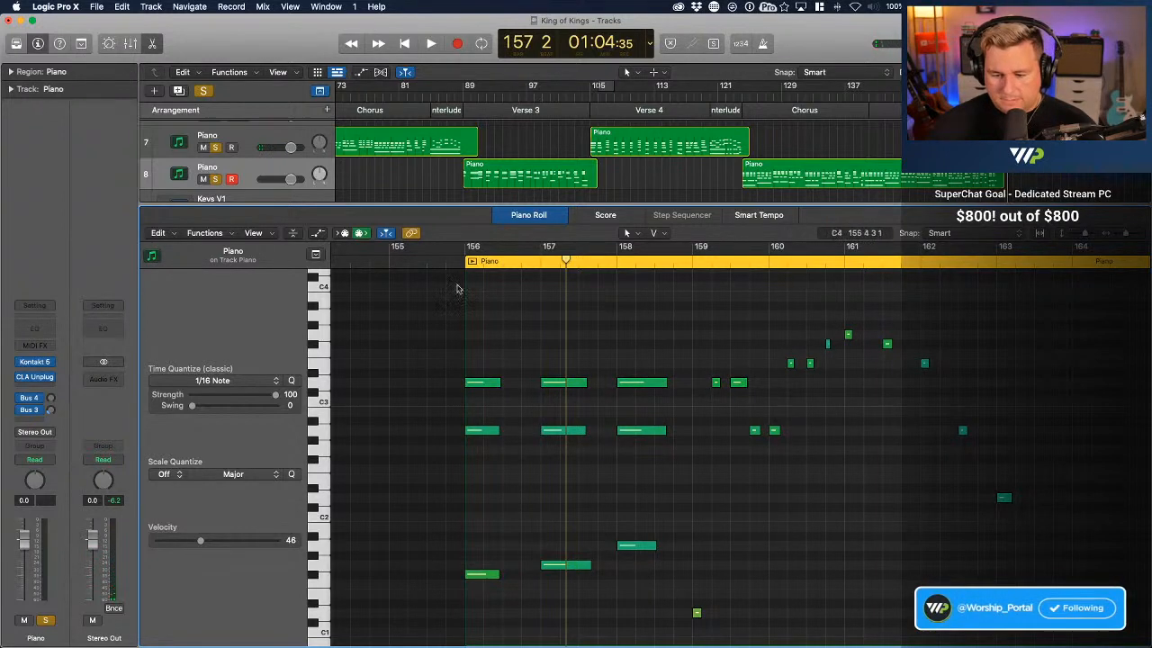
scroll(728, 495, down, 3)
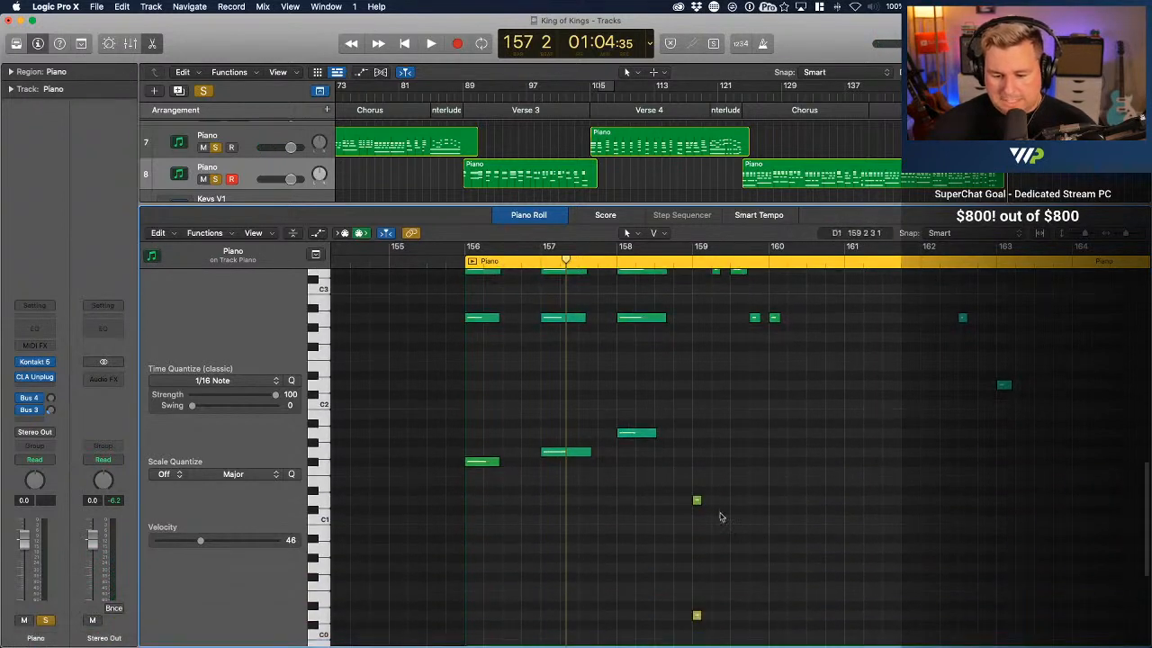
key(shift+space)
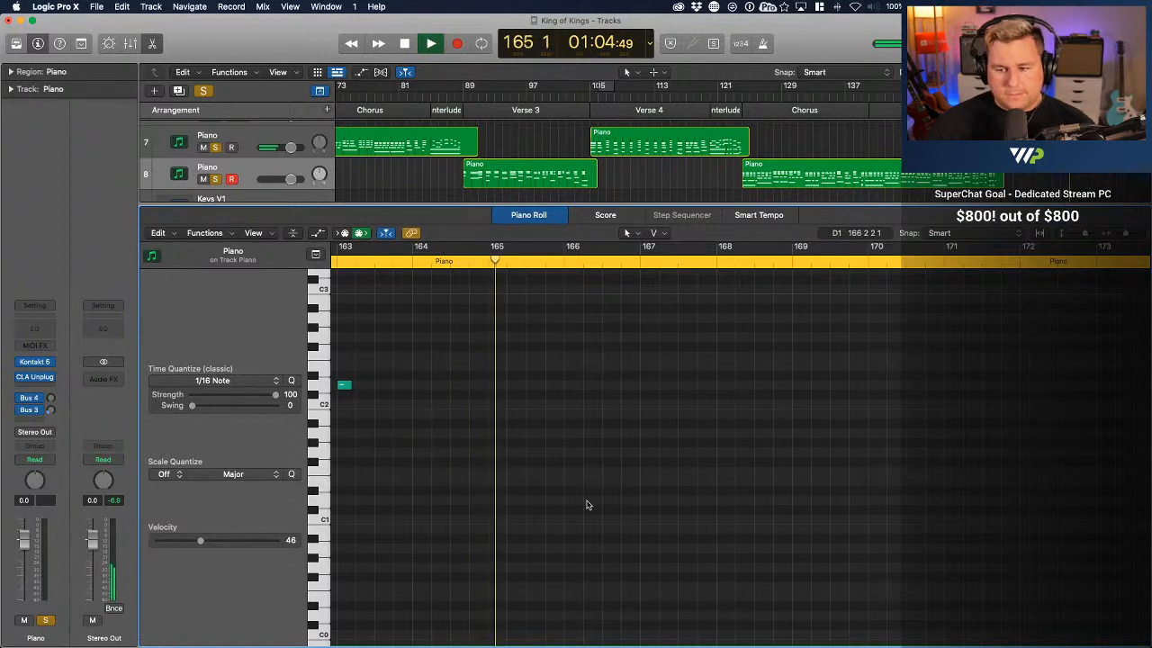
Stop playback, close the Piano Roll editor and return to the start of the arrangement at the two Piano tracks
key(space)
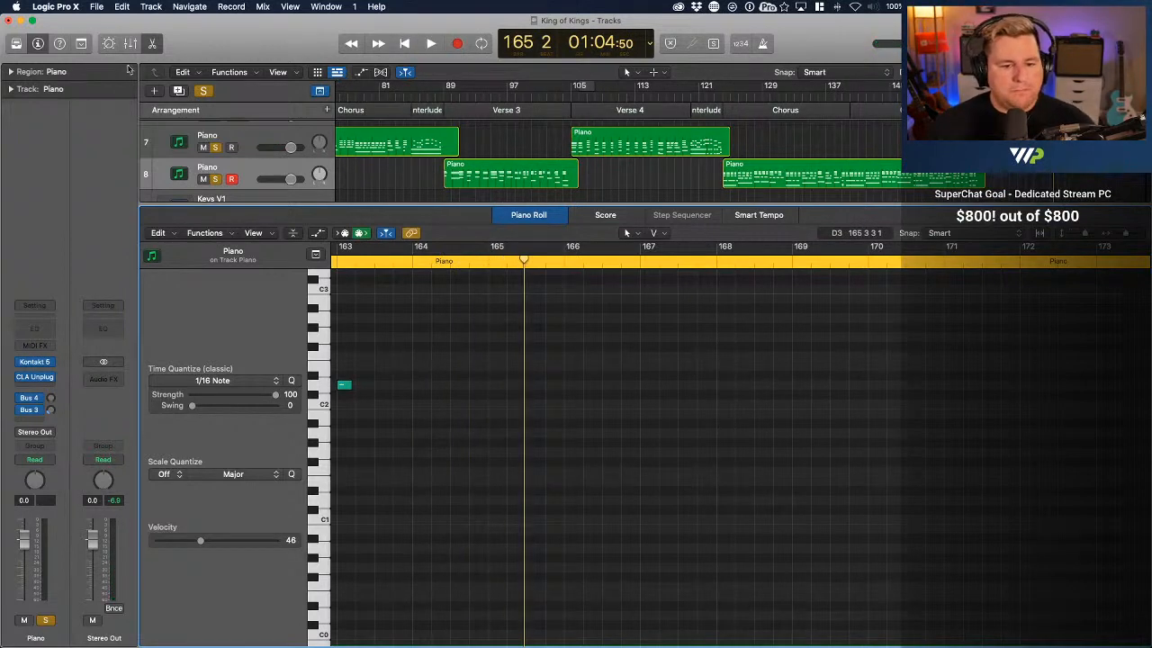
click(153, 44)
scroll(516, 216, up, 2)
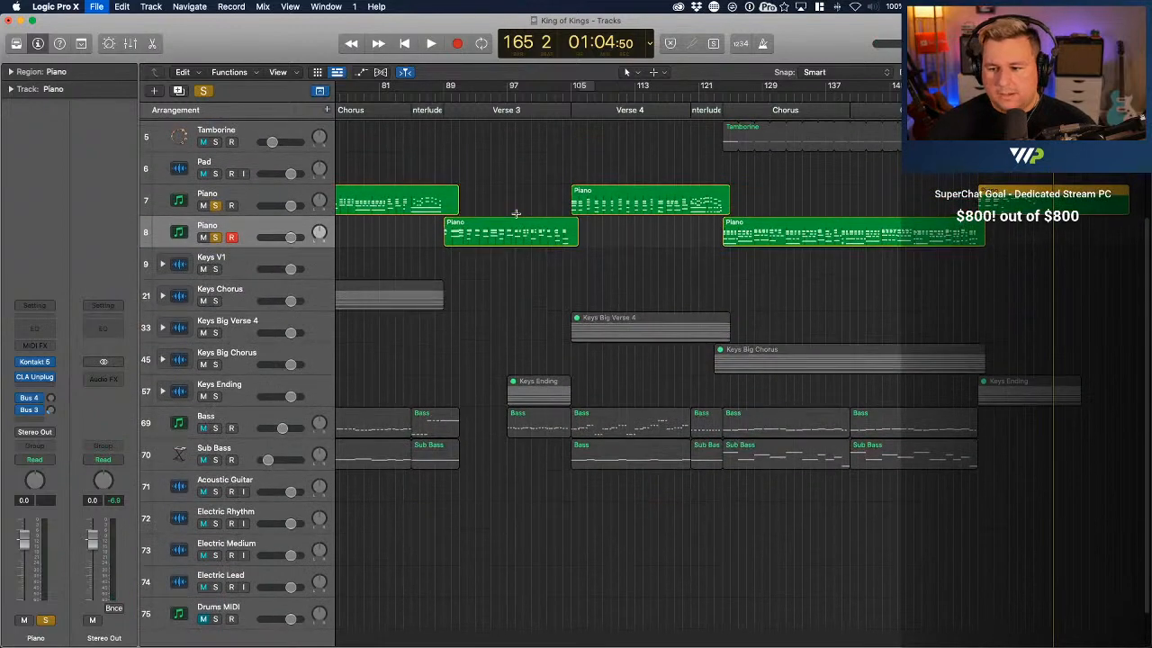
scroll(619, 243, left, 10)
scroll(619, 243, up, 4)
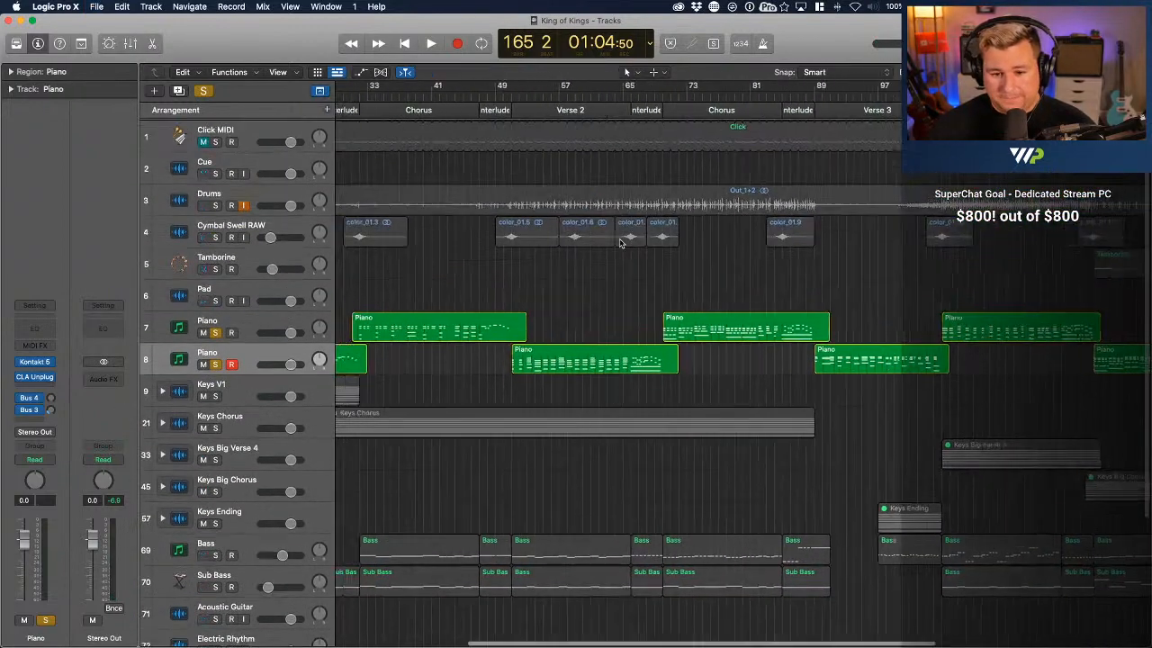
scroll(619, 243, left, 3)
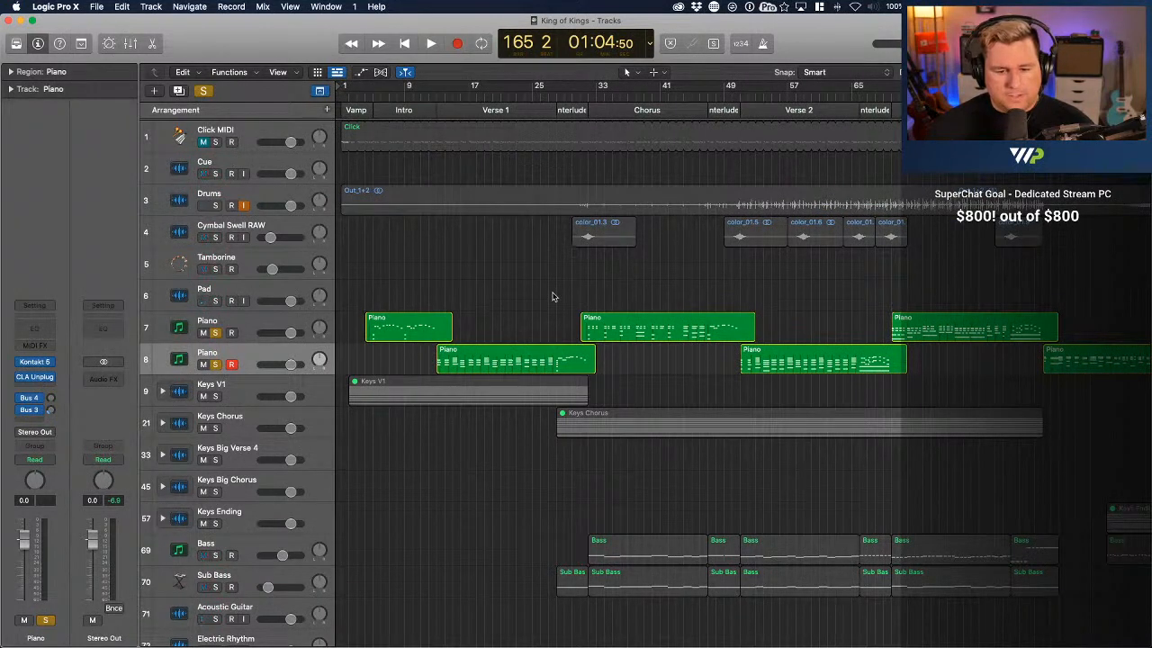
Bounce all regions of both Piano tracks in place to a new track named Piano Tempt, leaving the source regions as they are
click(251, 328)
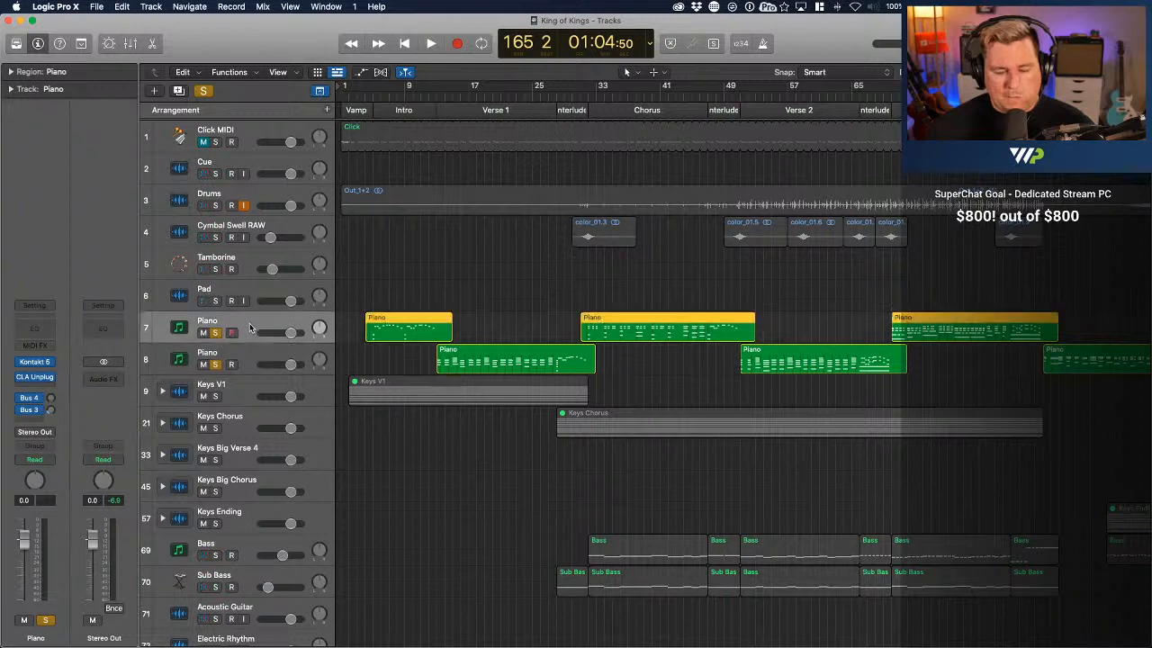
shift+click(254, 354)
right_click(488, 355)
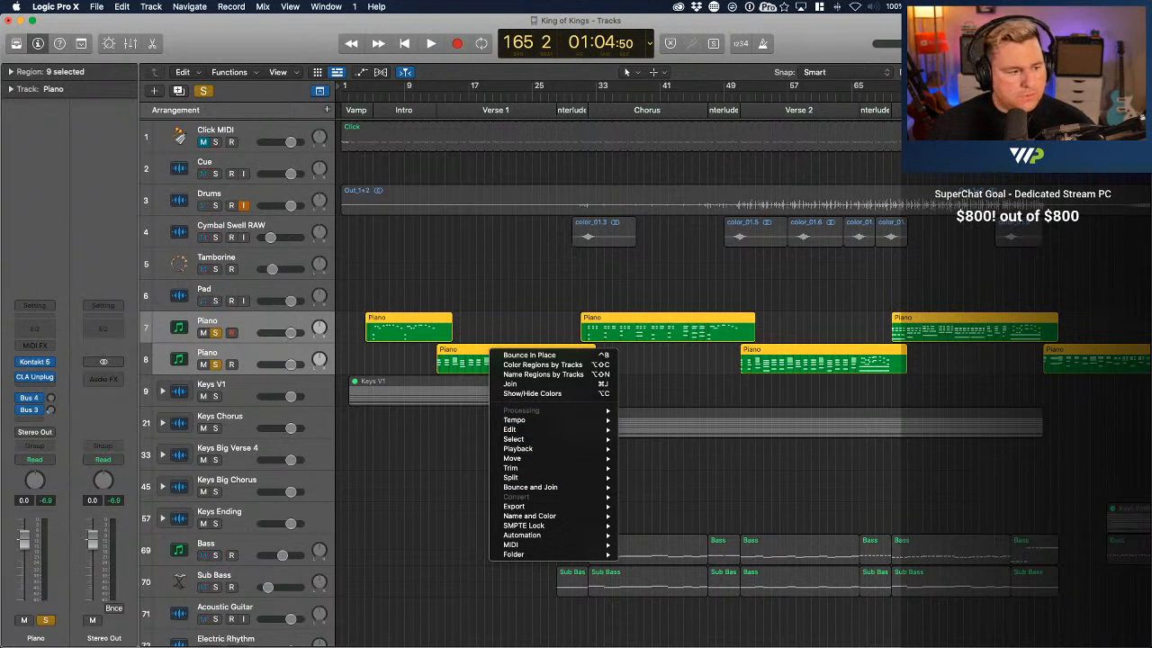
key(Escape)
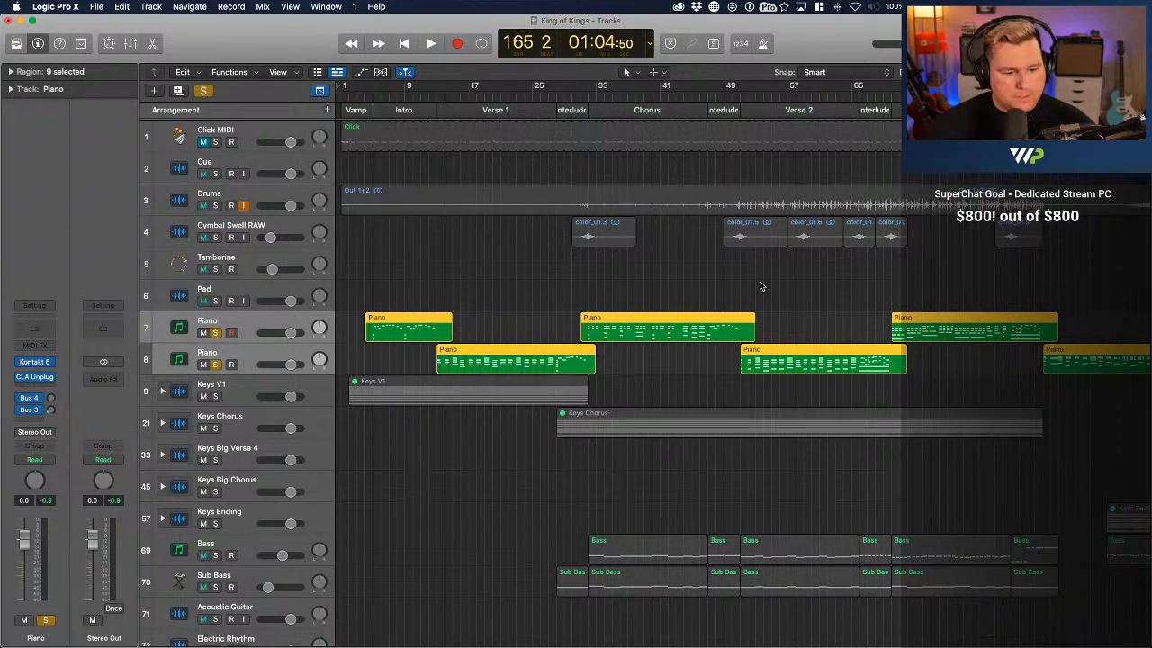
right_click(375, 339)
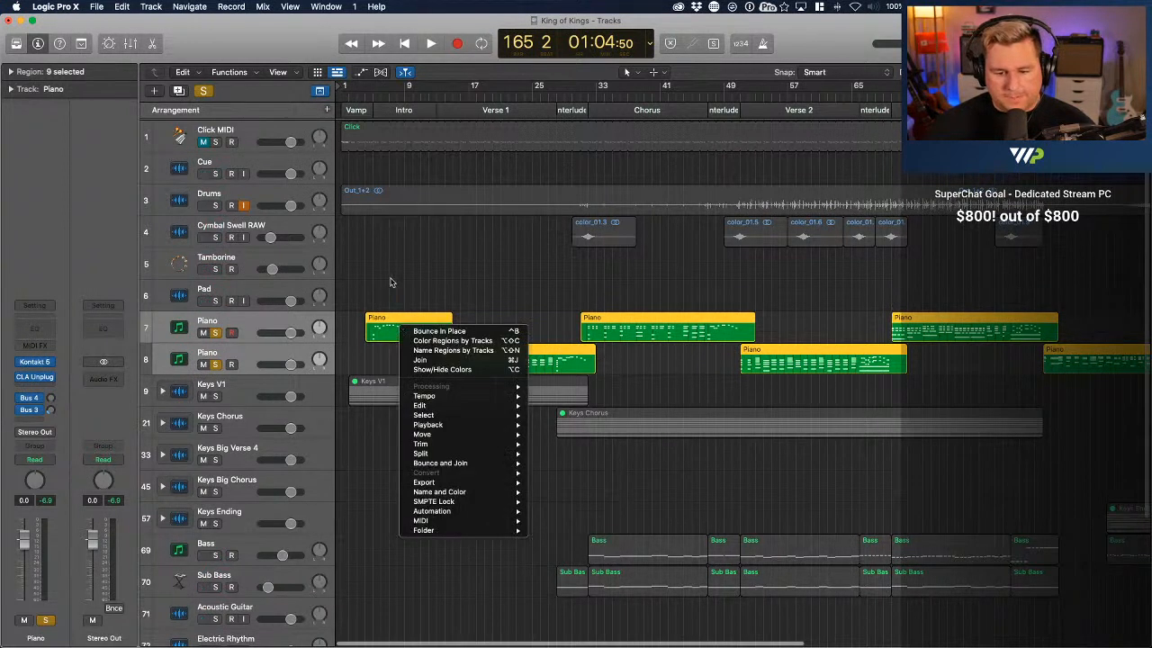
key(Escape)
click(249, 327)
shift+click(248, 369)
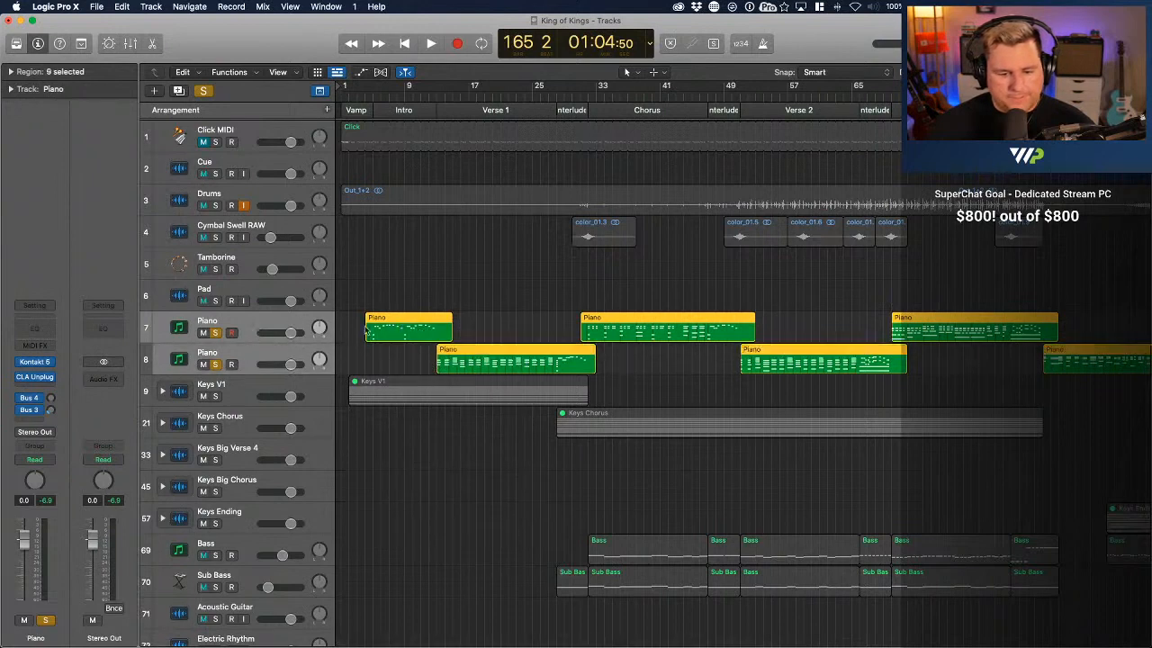
right_click(416, 333)
click(430, 335)
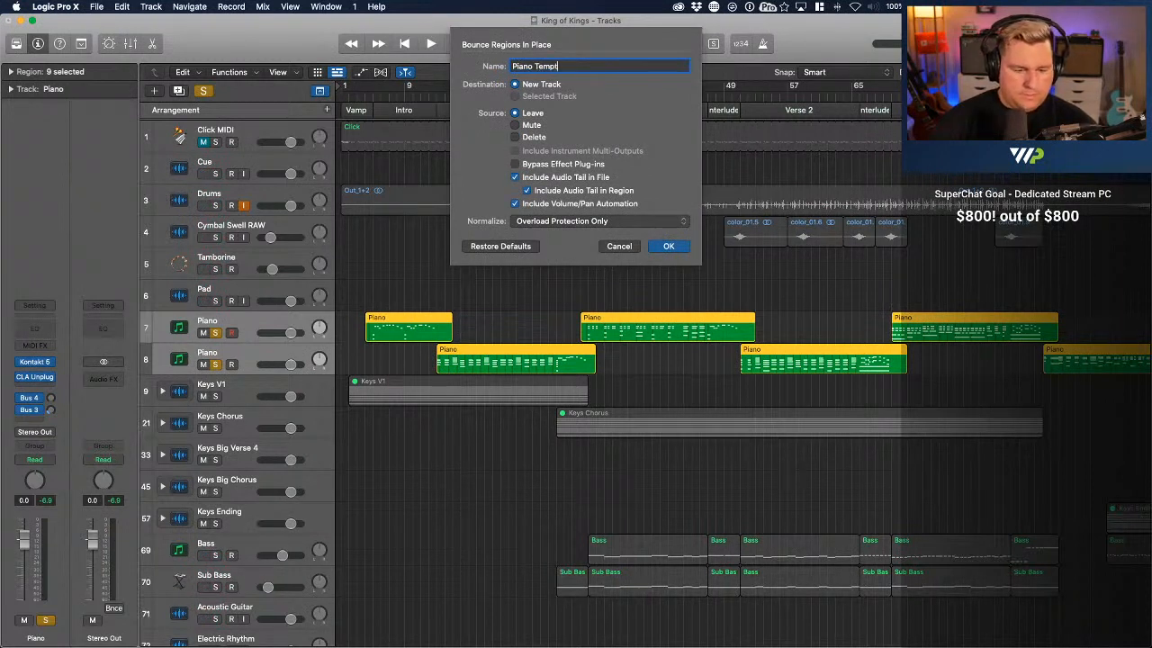
text(Piano Tempt)
key(Return)
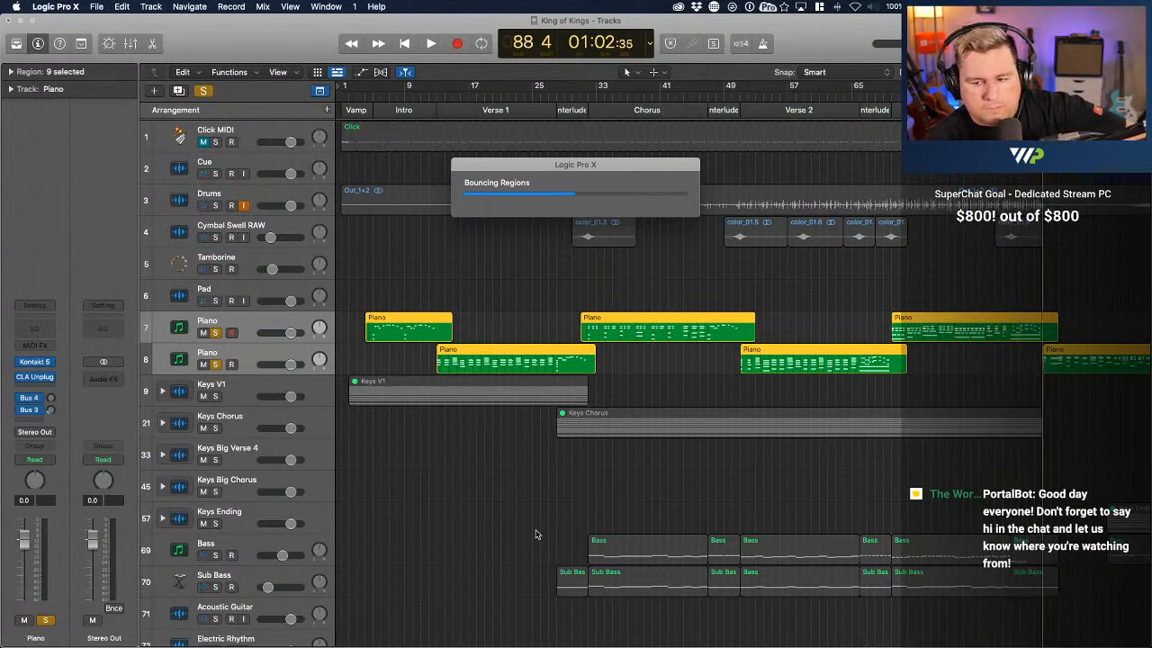
Rename the newly bounced audio track to Piano Temp
scroll(535, 534, right, 3)
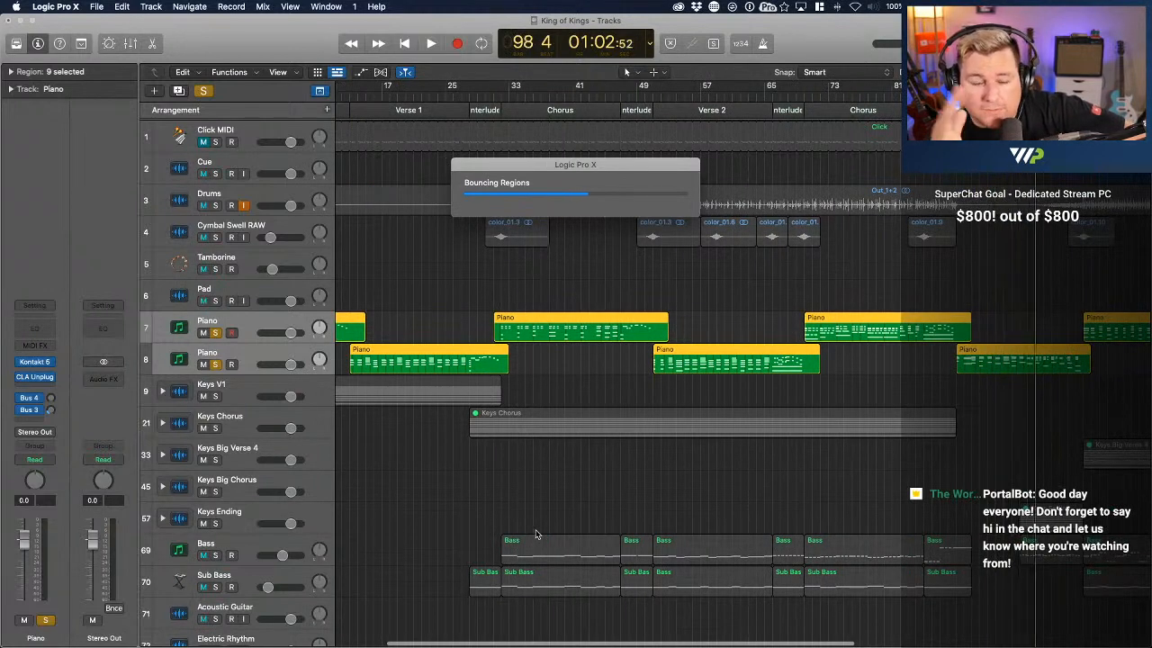
scroll(536, 534, right, 2)
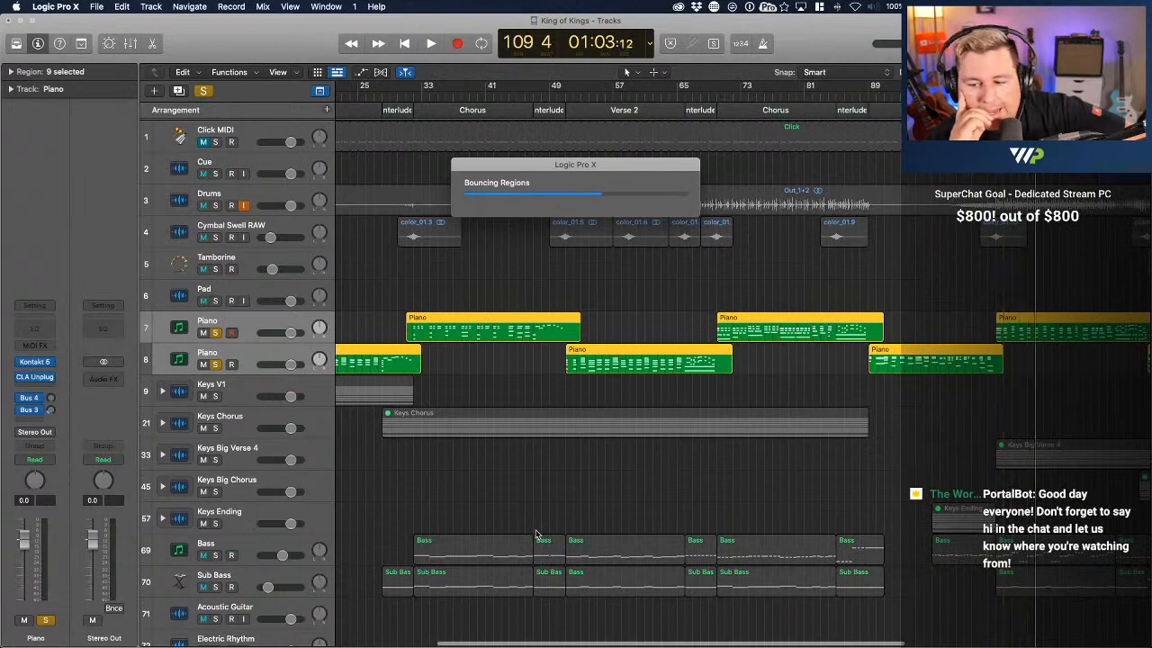
scroll(535, 534, right, 2)
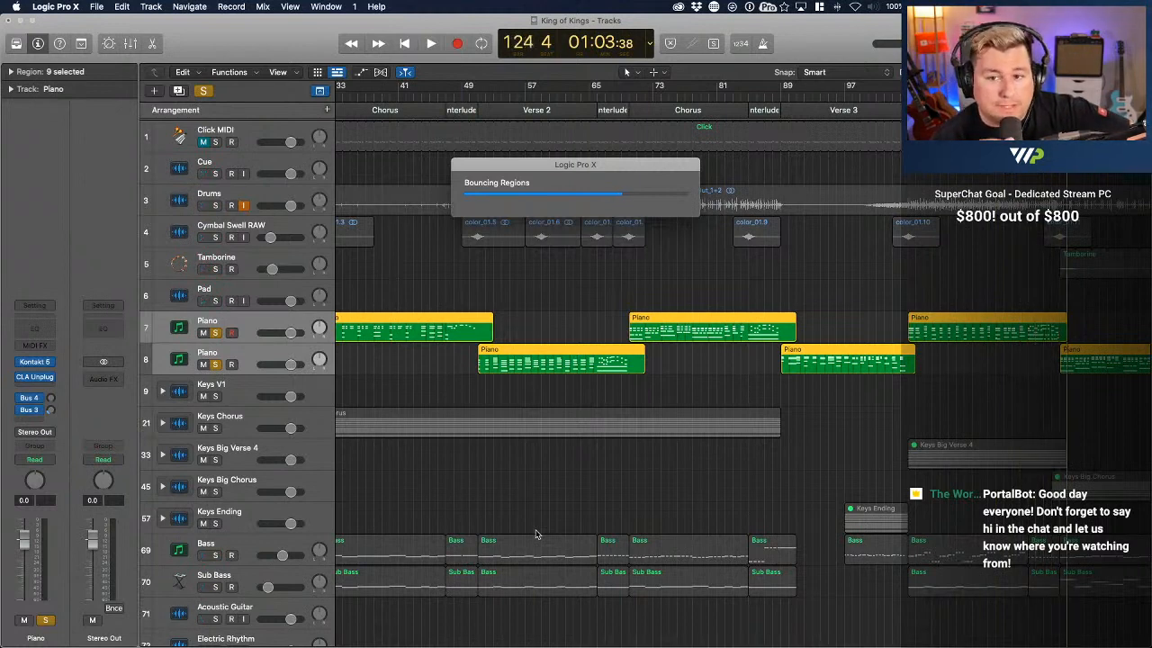
scroll(535, 533, right, 2)
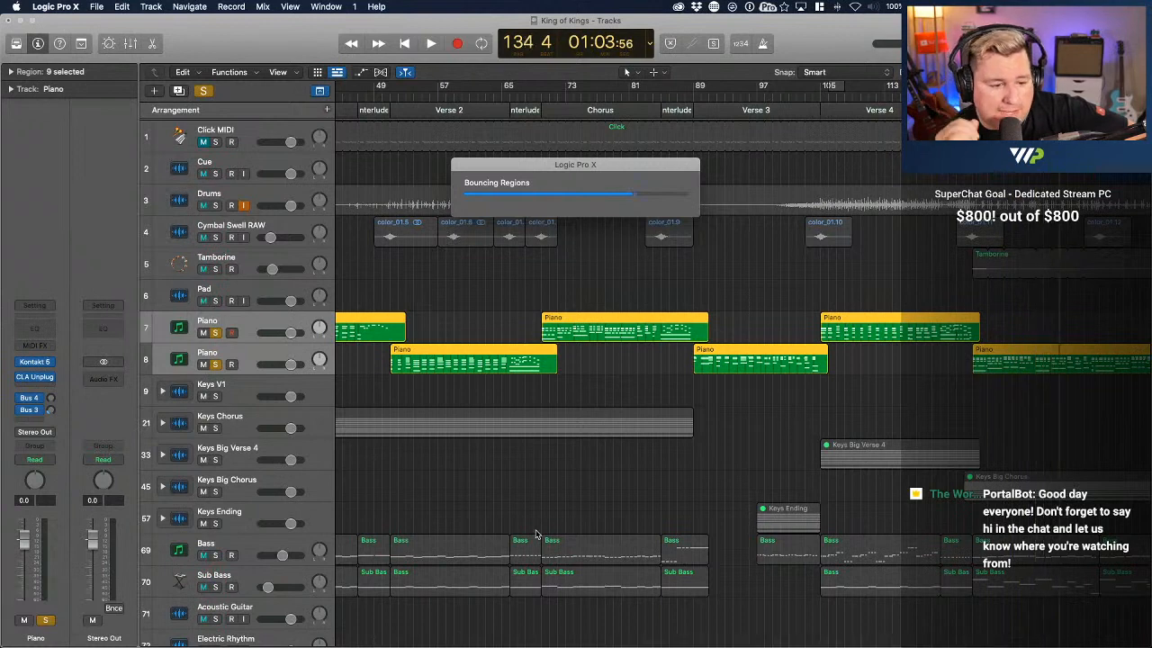
scroll(535, 534, right, 2)
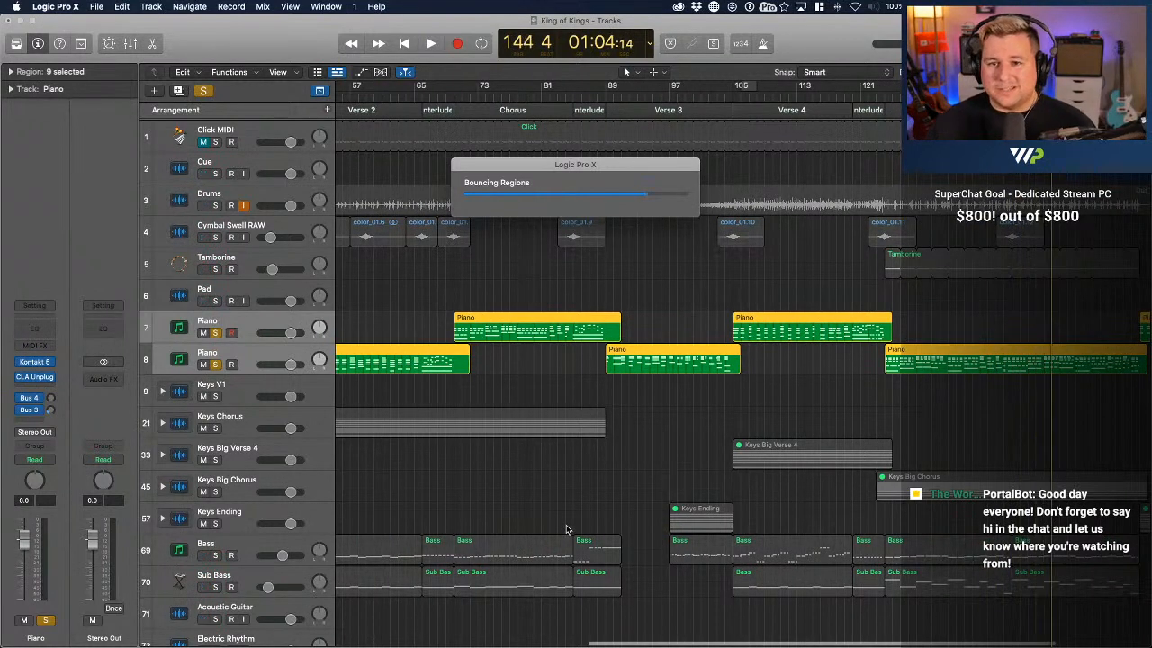
scroll(572, 533, right, 3)
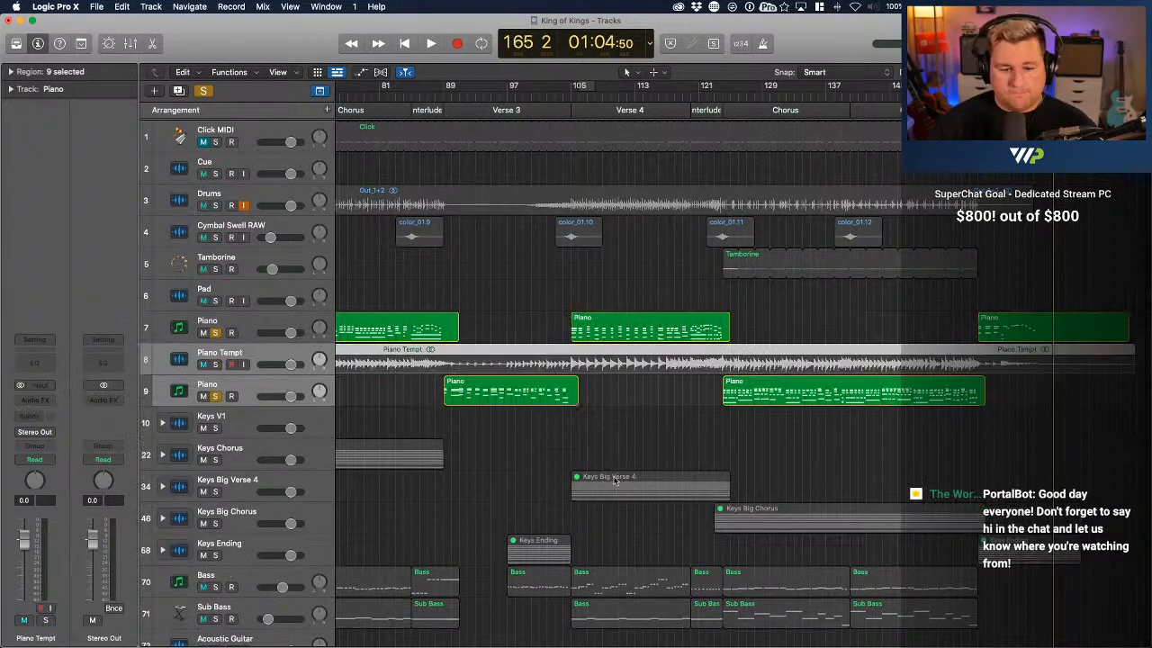
click(242, 361)
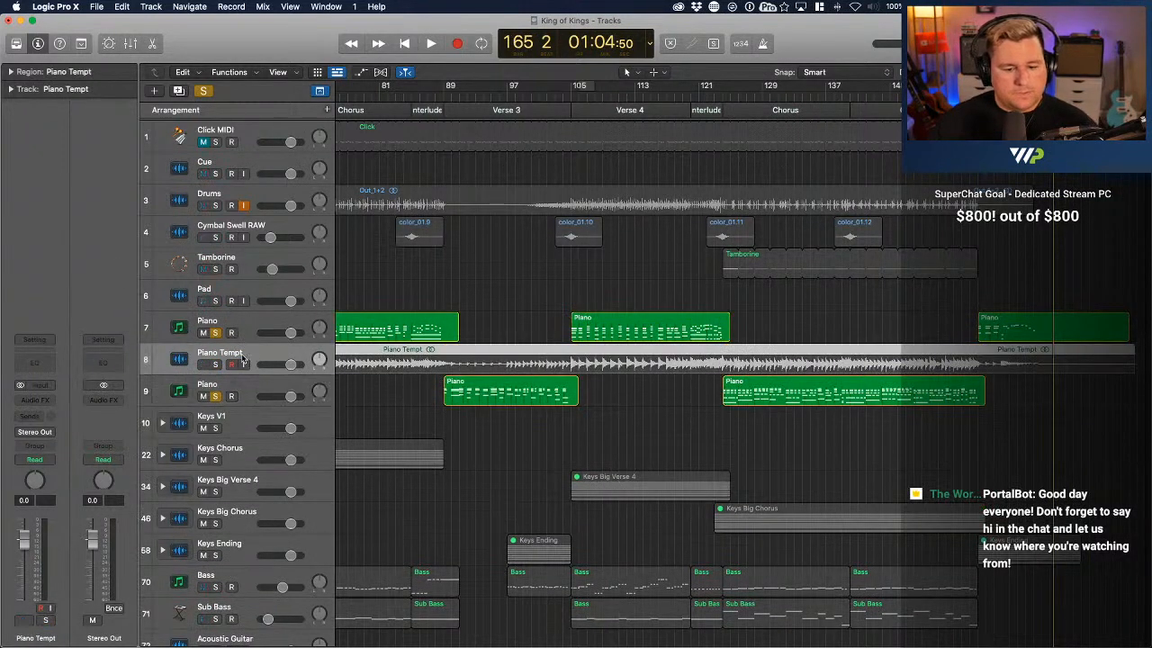
Turn off all track solos and mute both MIDI Piano tracks
click(205, 91)
click(204, 332)
click(203, 396)
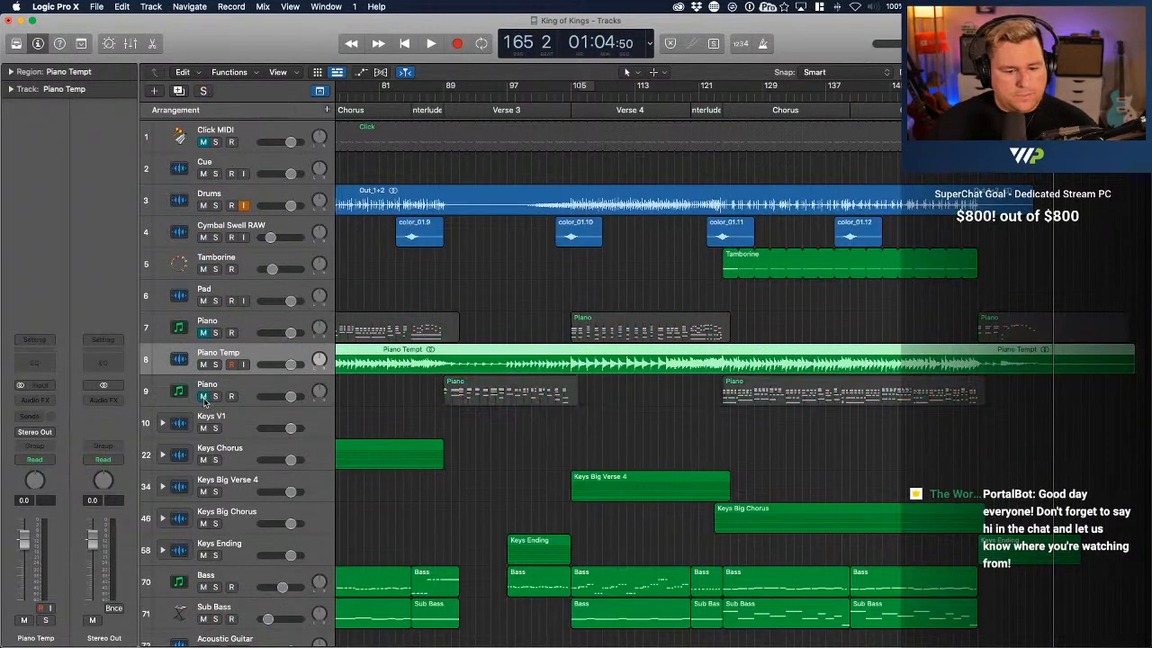
Reorder the tracks so the second MIDI Piano track sits directly below the first, above Piano Temp
click(238, 339)
super+click(249, 396)
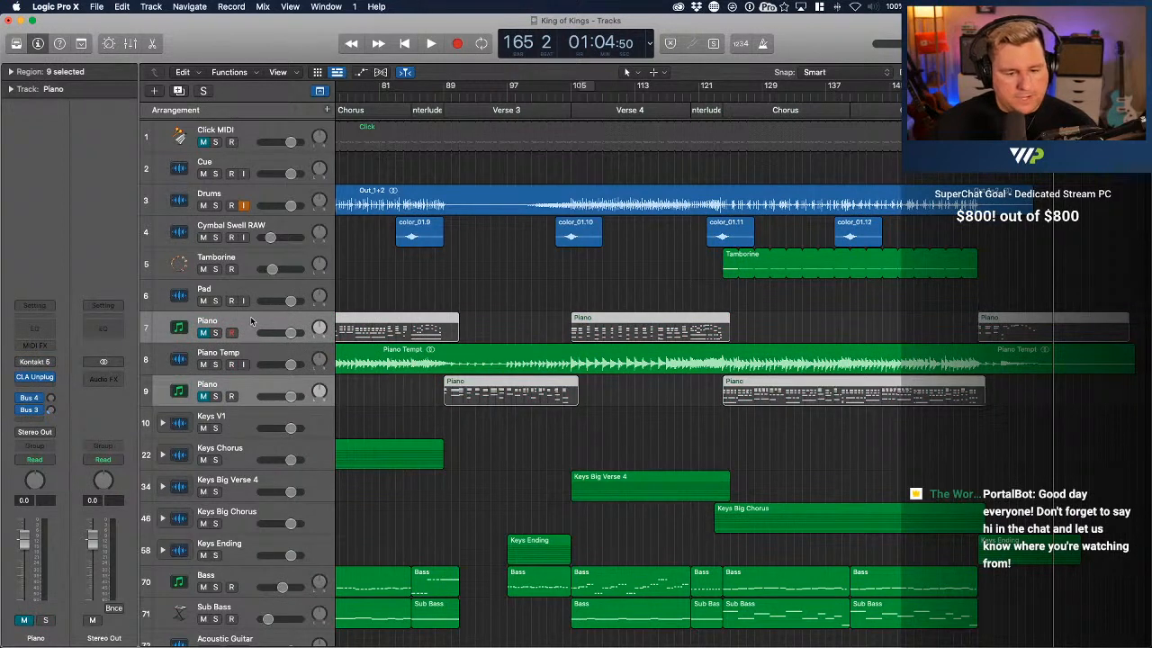
drag(251, 321, 257, 294)
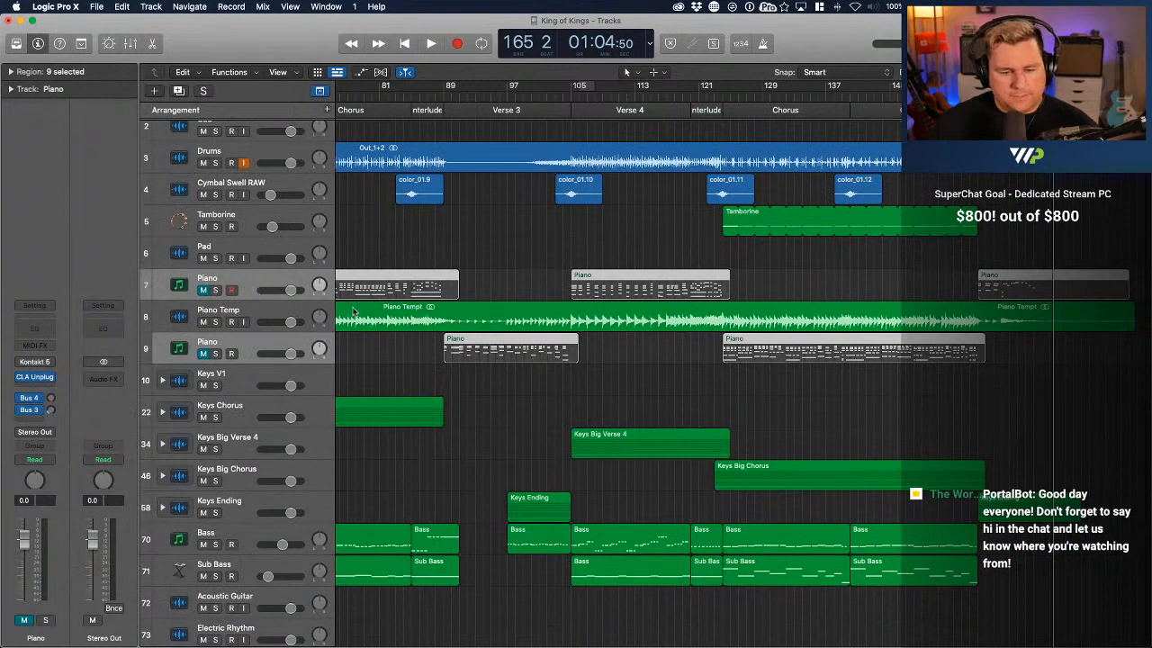
click(247, 342)
drag(245, 339, 241, 310)
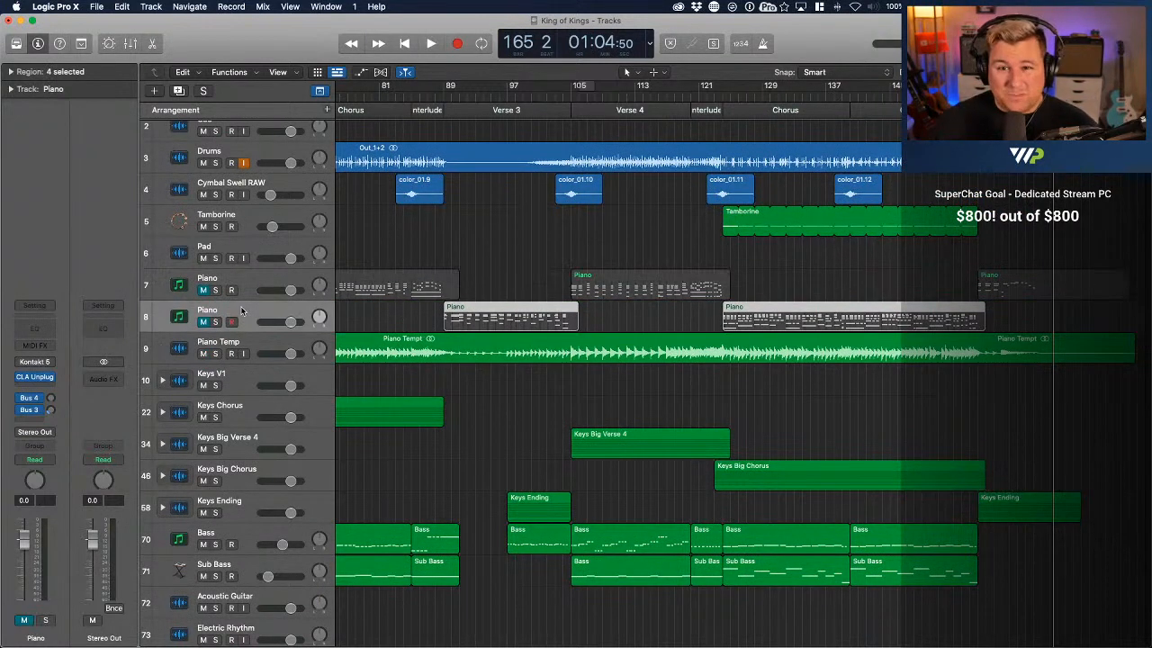
Play the full arrangement from bar 1 with the bounced piano in the mix
scroll(621, 406, left, 5)
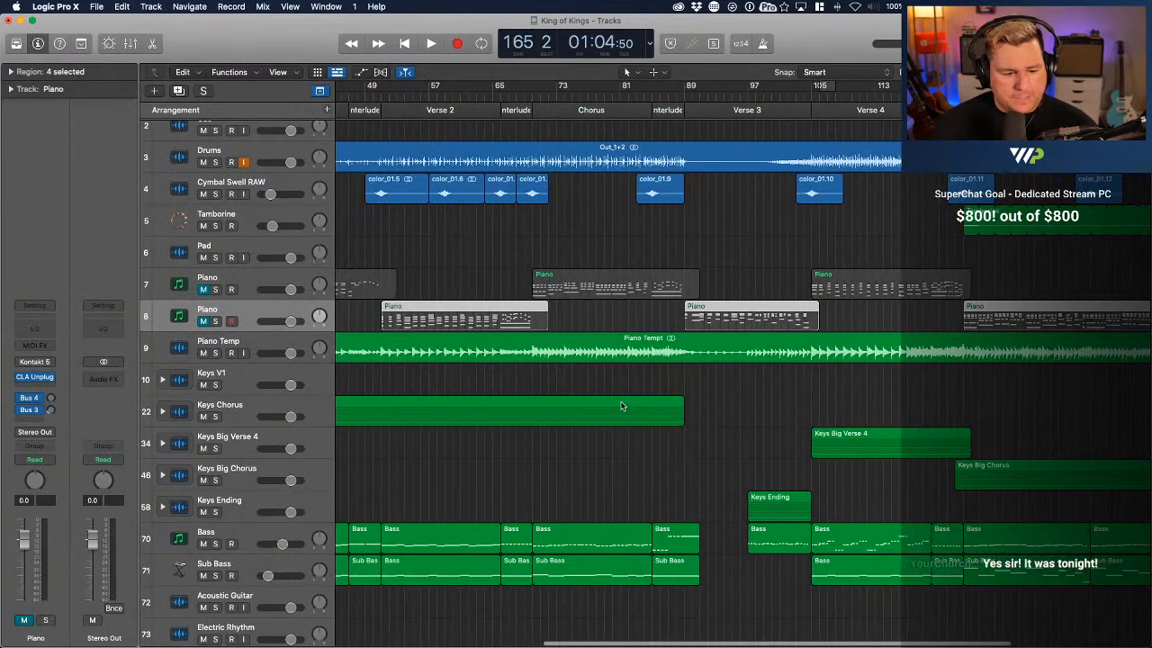
scroll(620, 406, up, 3)
scroll(504, 324, left, 10)
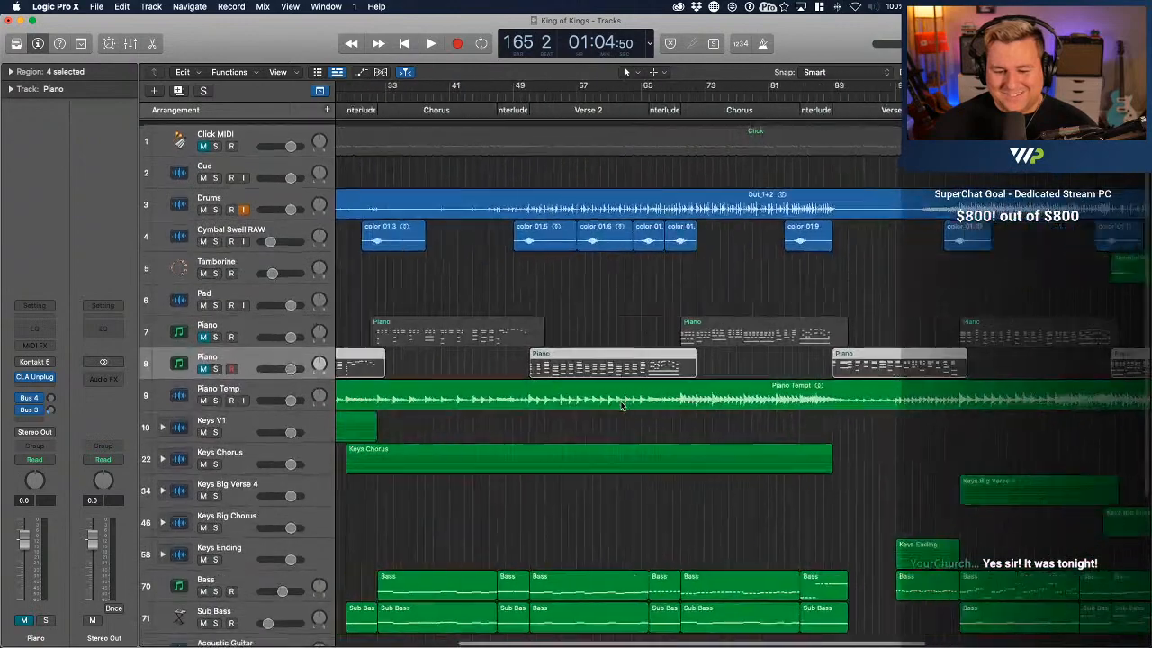
key(Return)
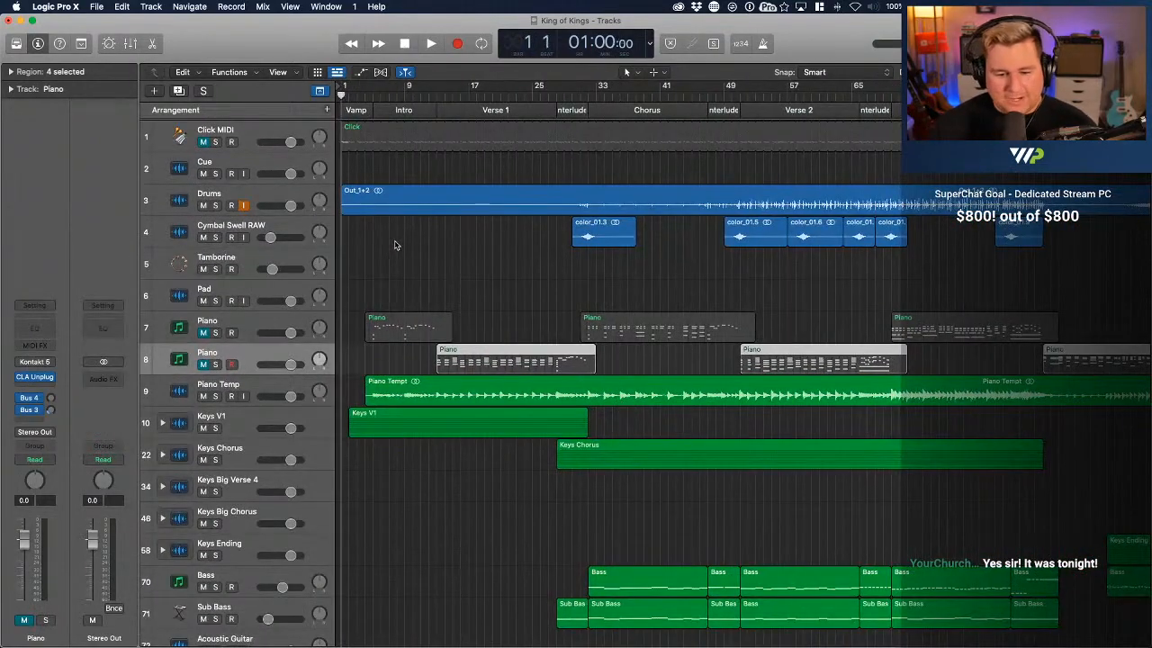
scroll(513, 509, down, 8)
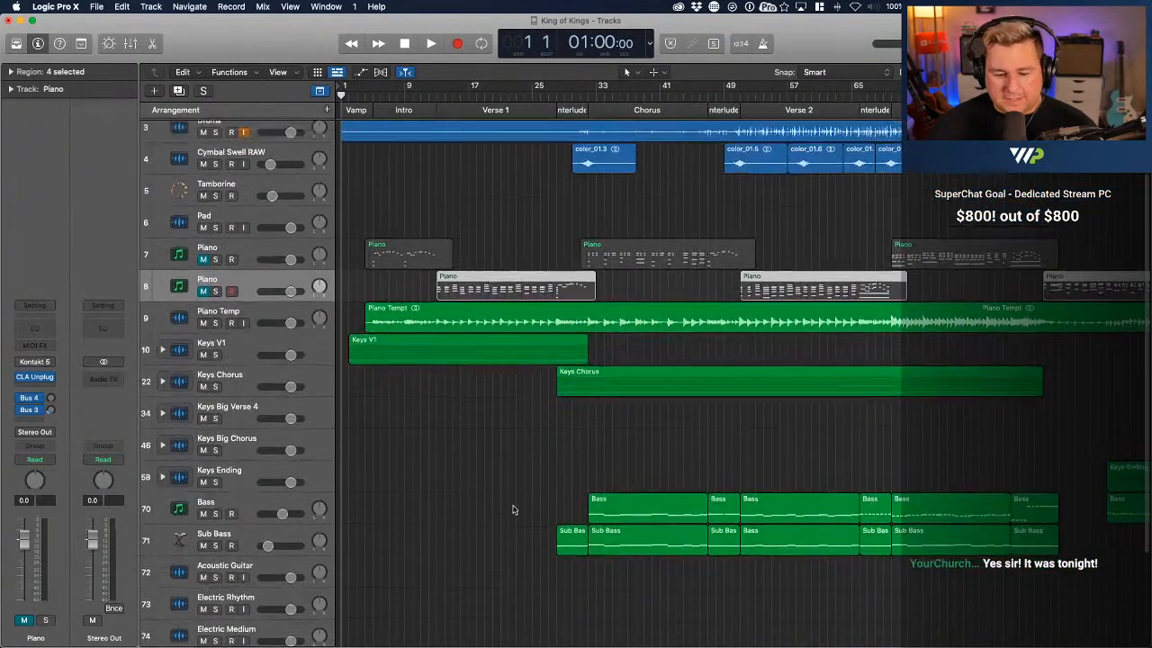
scroll(512, 509, up, 7)
key(space)
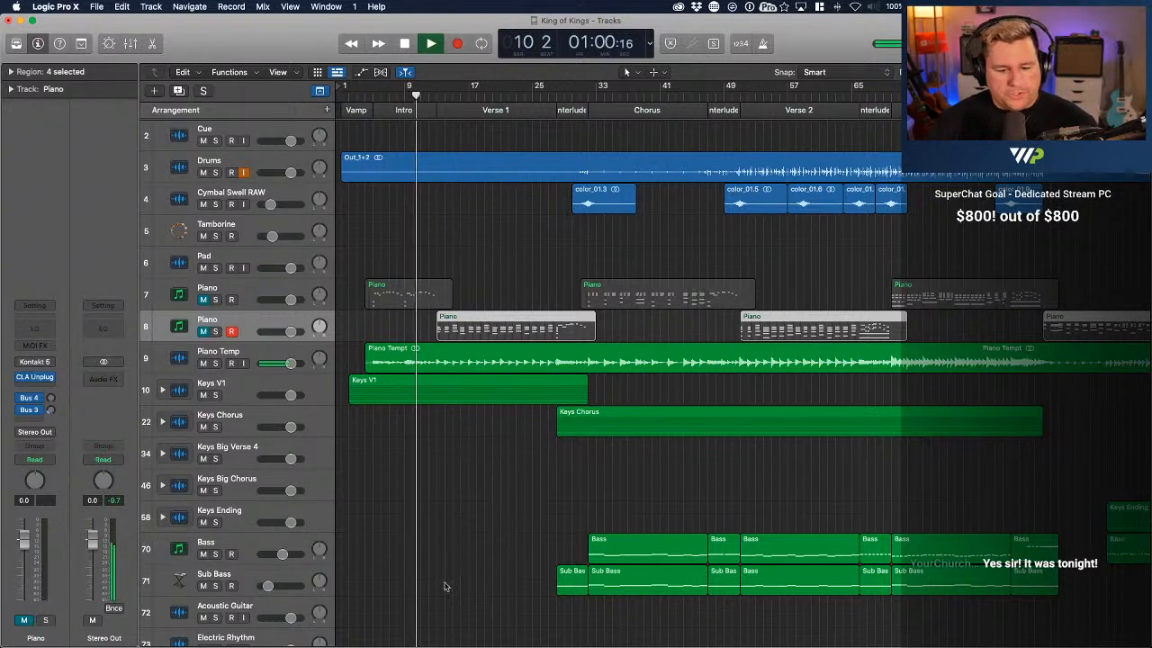
Adjust the Piano Temp track's volume during playback, lowering it slightly and raising it back close to its starting level
click(290, 362)
drag(290, 363, 286, 363)
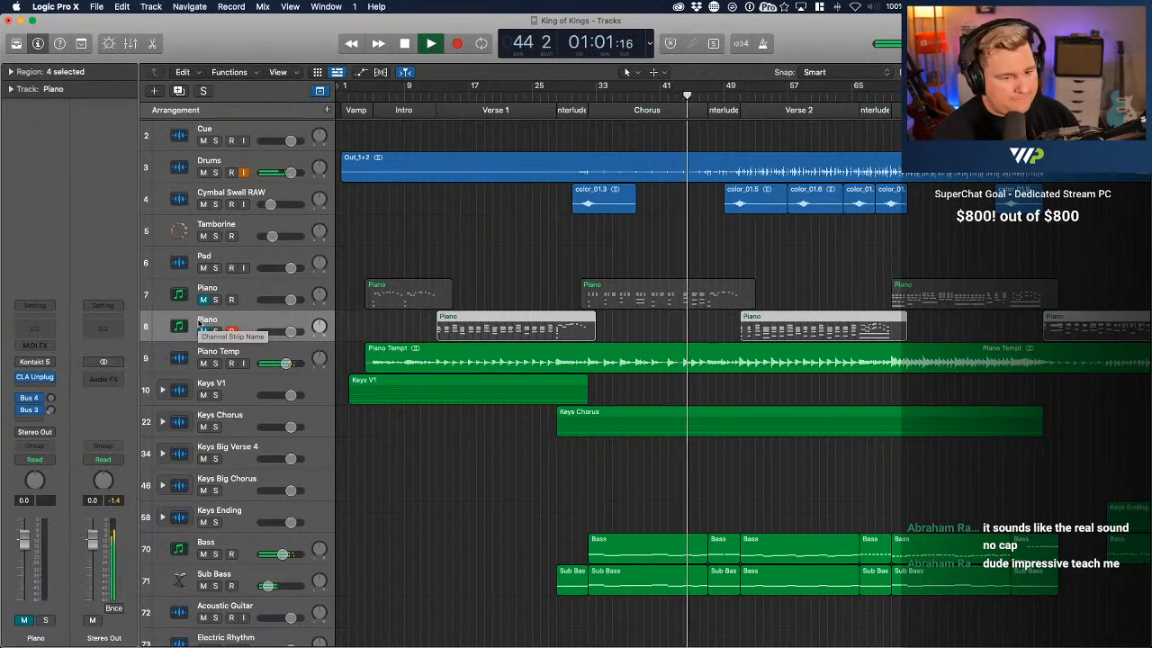
drag(284, 364, 290, 363)
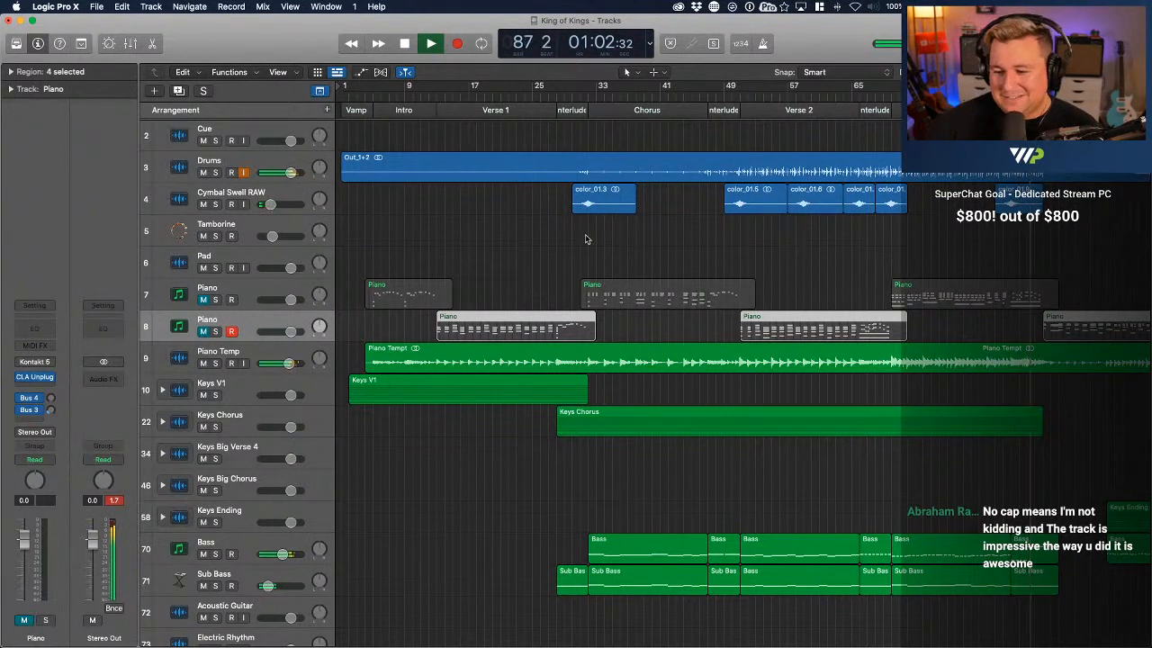
Zoom the arrangement out horizontally to show the whole song and save the project
scroll(584, 239, down, 2)
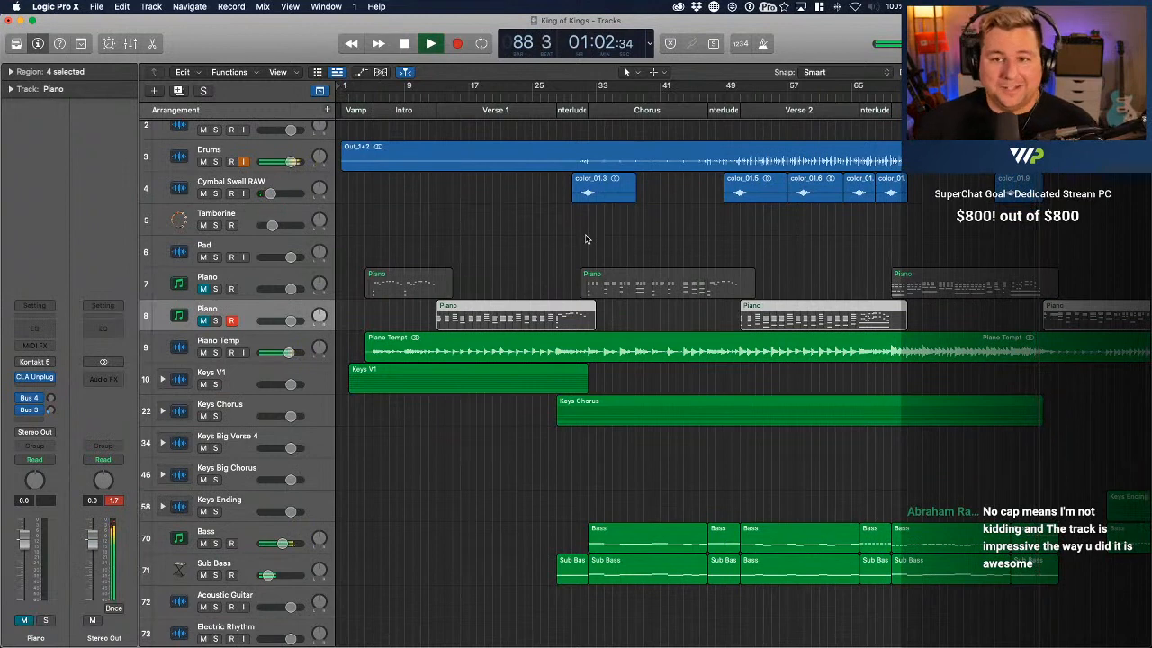
scroll(585, 238, right, 3)
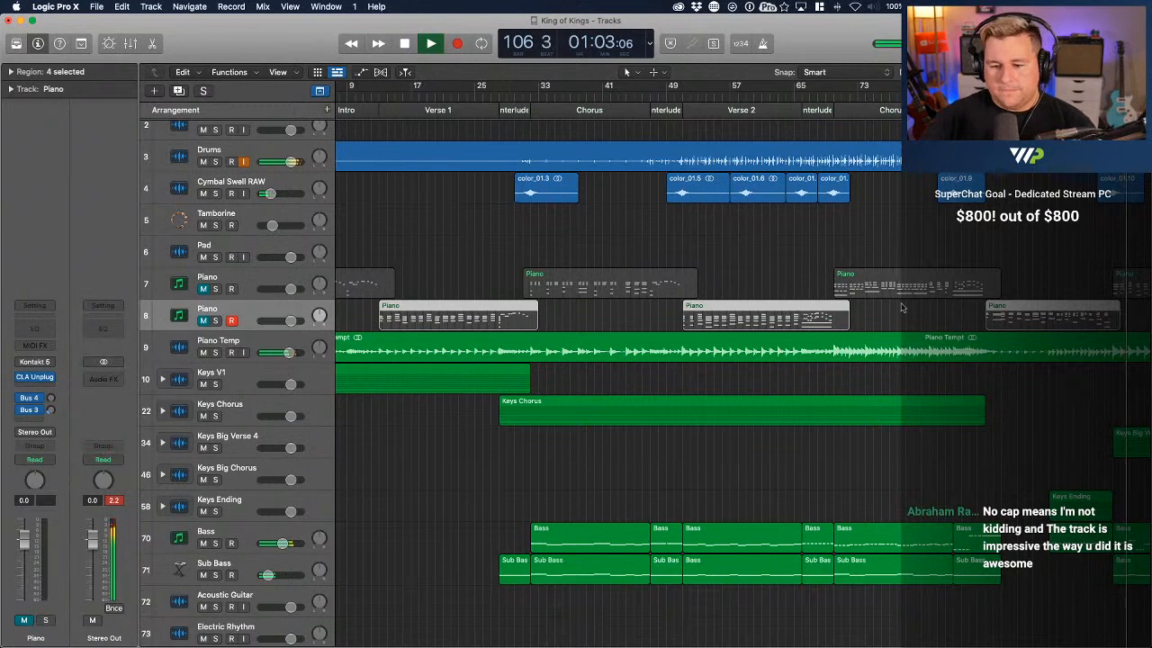
scroll(901, 308, right, 5)
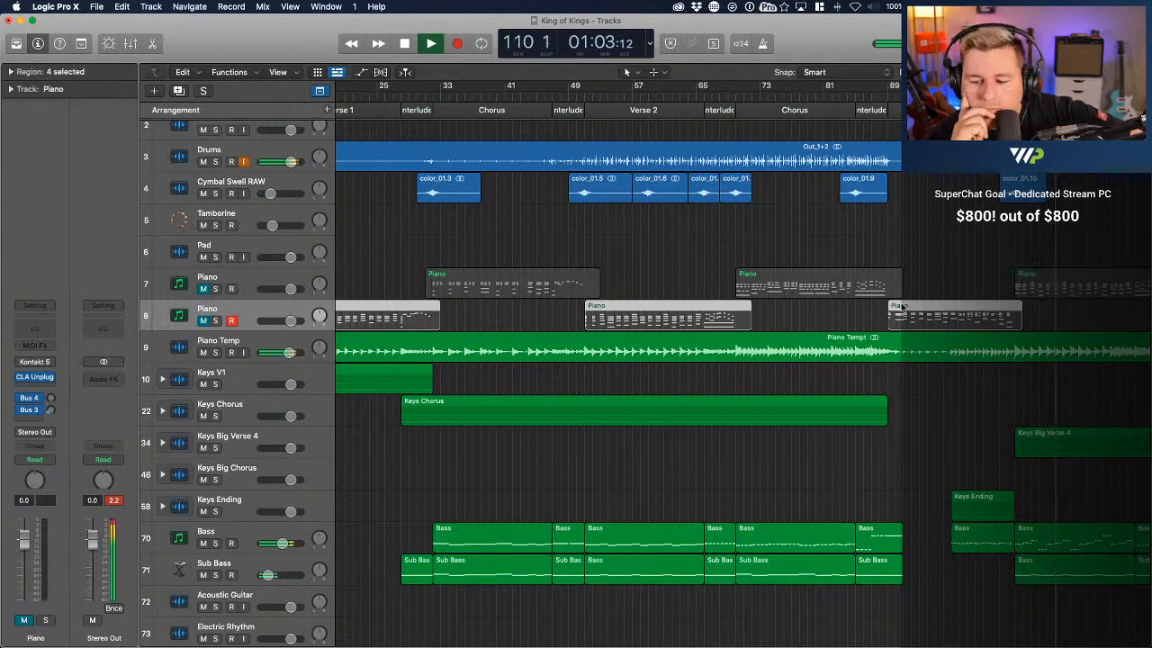
key(super+Left)
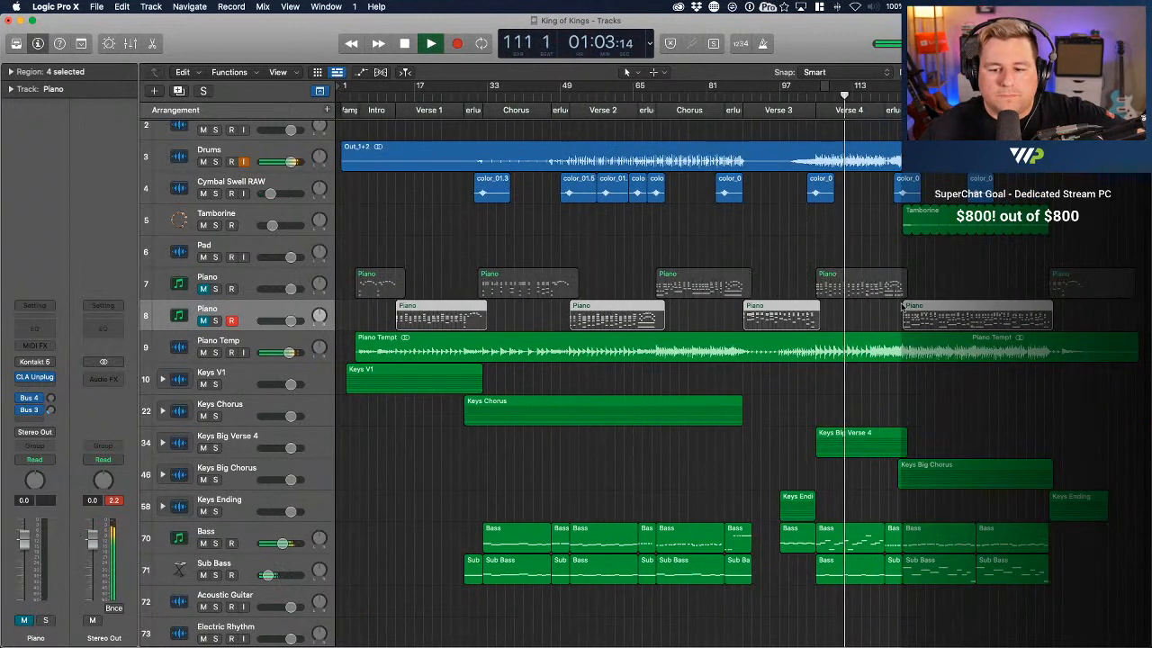
key(super+s)
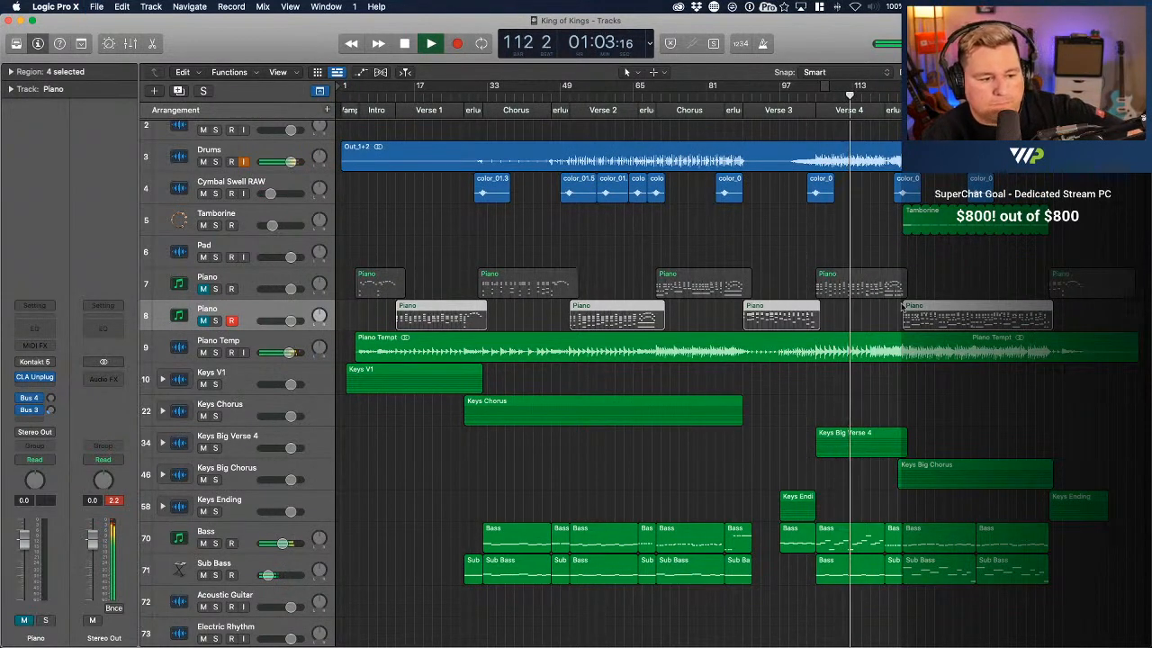
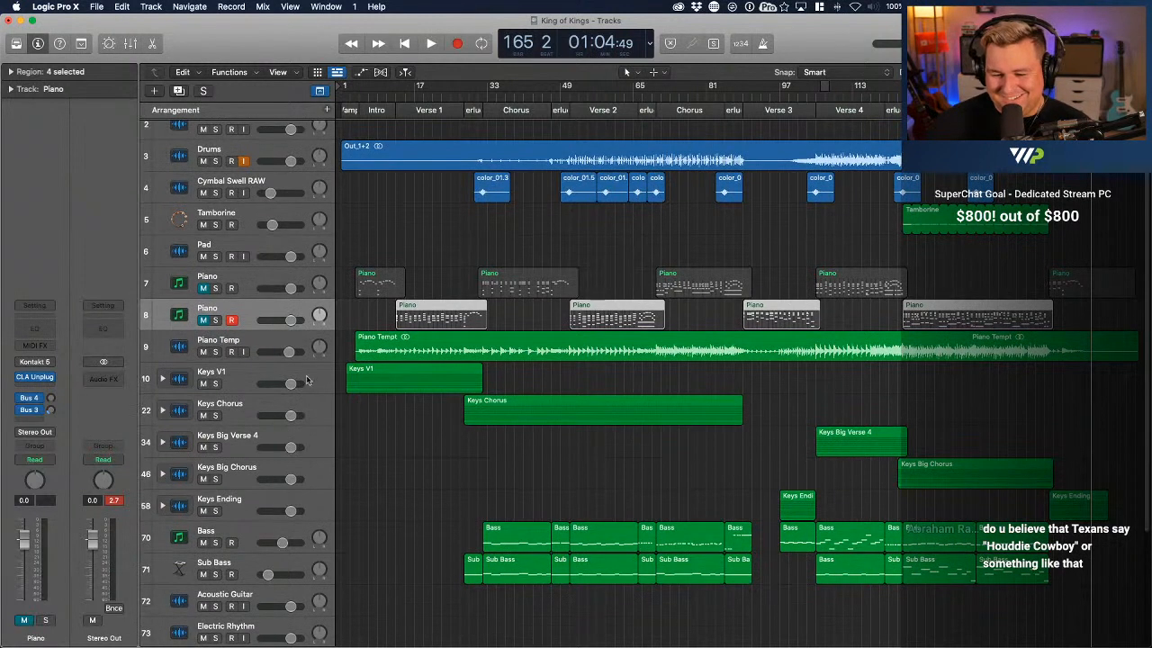
Expand the Keys V1 track stack and open its K1 K3 TopPad region in the Piano Roll with all notes selected
click(358, 380)
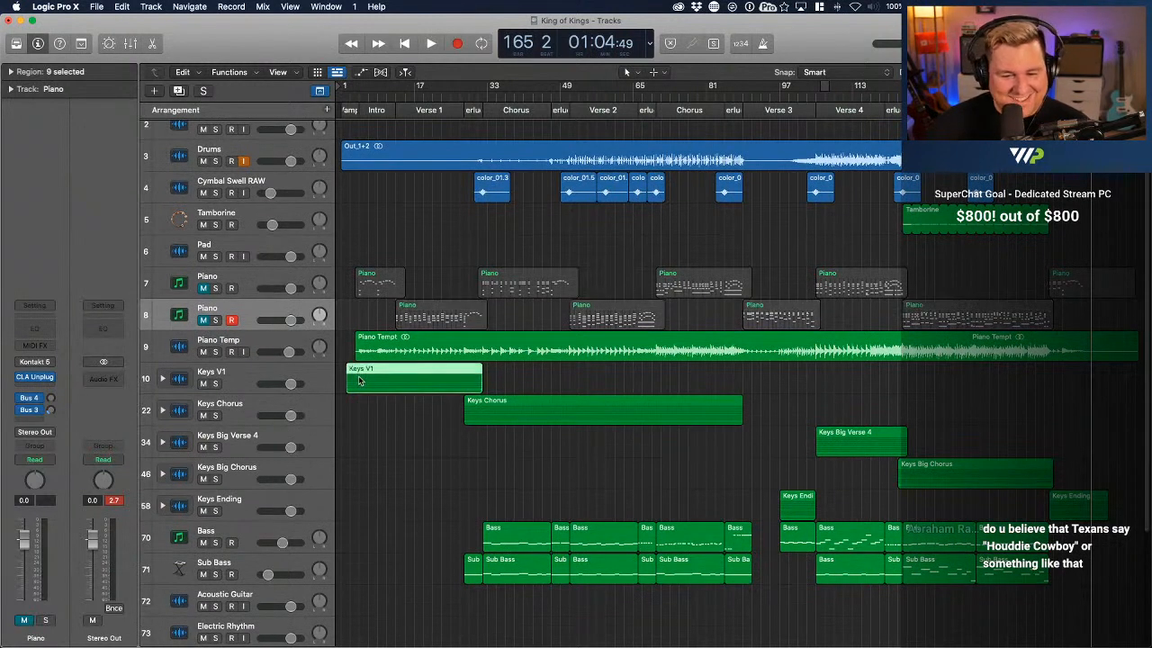
click(163, 379)
scroll(412, 376, down, 3)
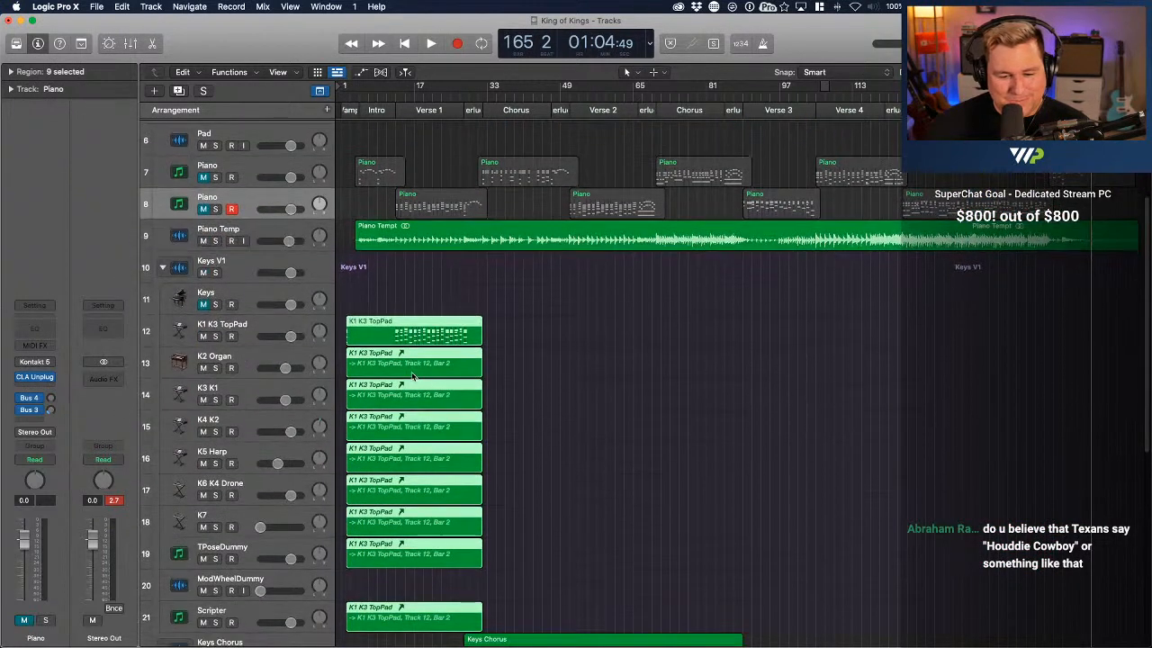
double_click(381, 339)
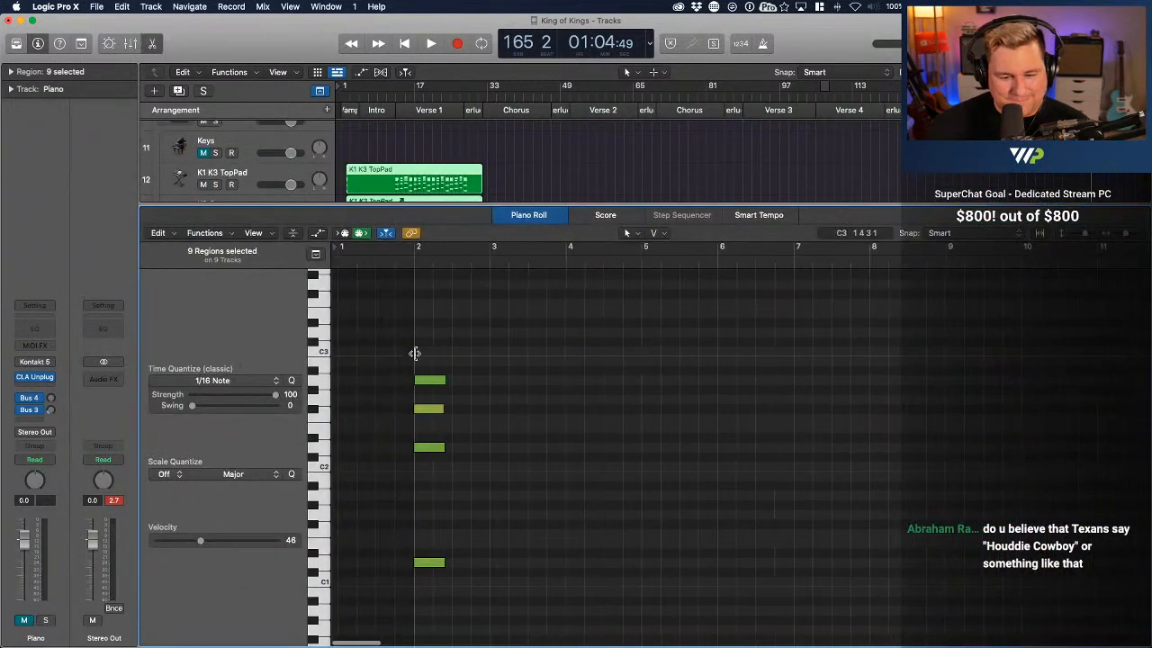
key(super+a)
scroll(497, 384, down, 5)
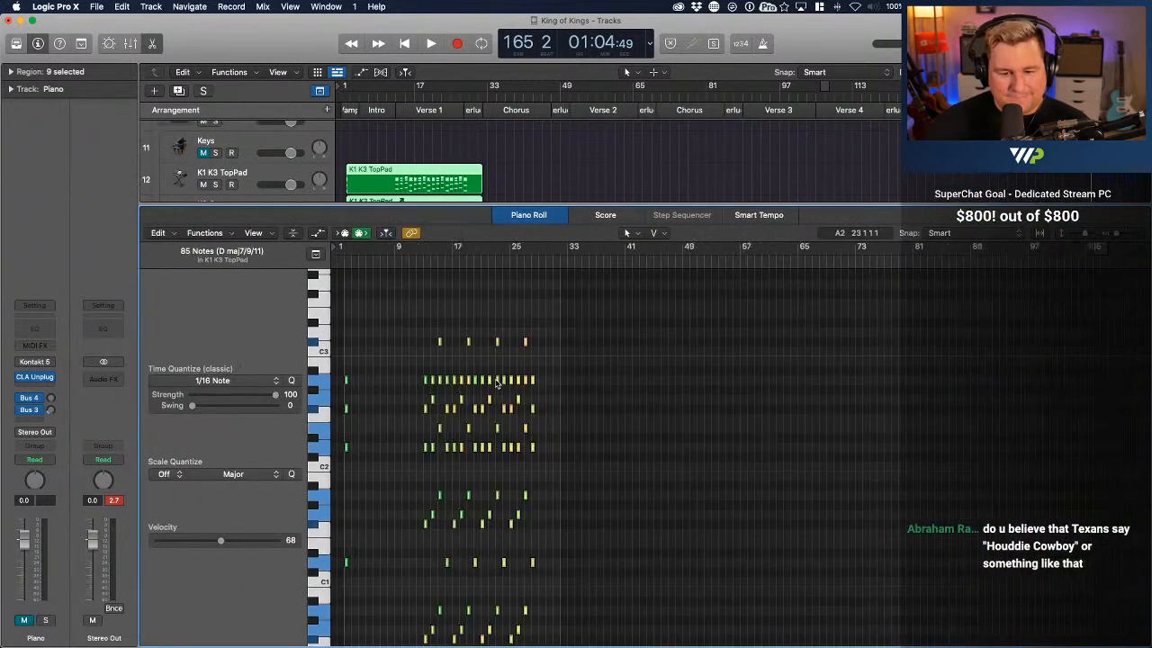
scroll(495, 385, up, 5)
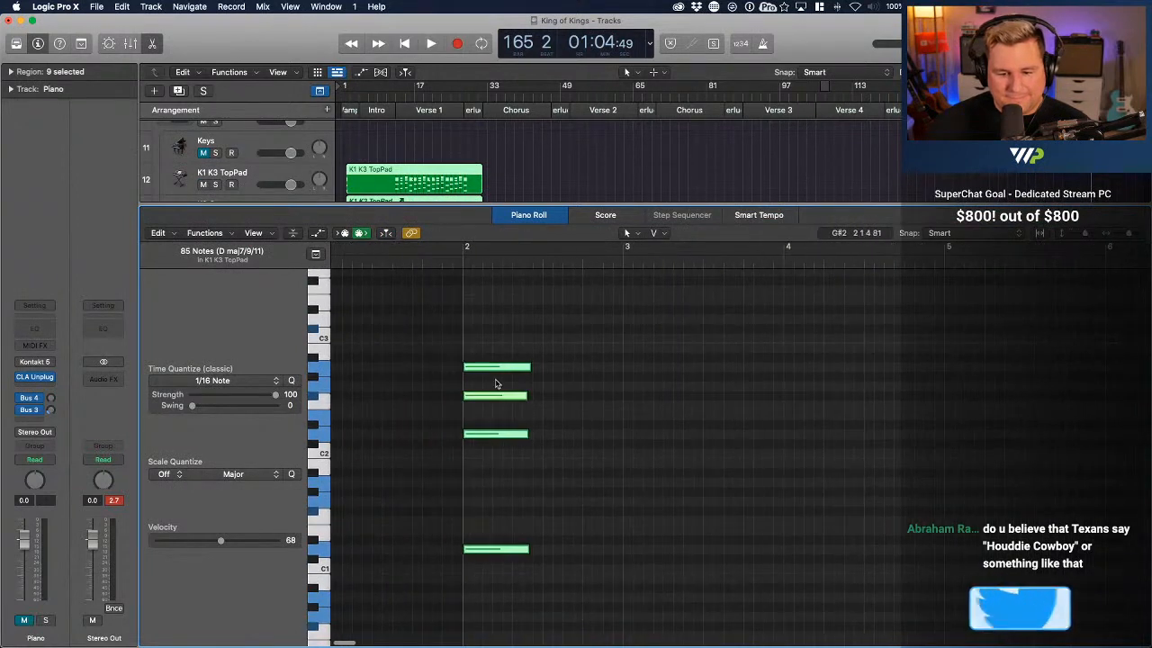
scroll(532, 304, right, 5)
Solo the Keys V1 stack and play it from bar 12 to bar 23 while following its notes in the Piano Roll
click(466, 259)
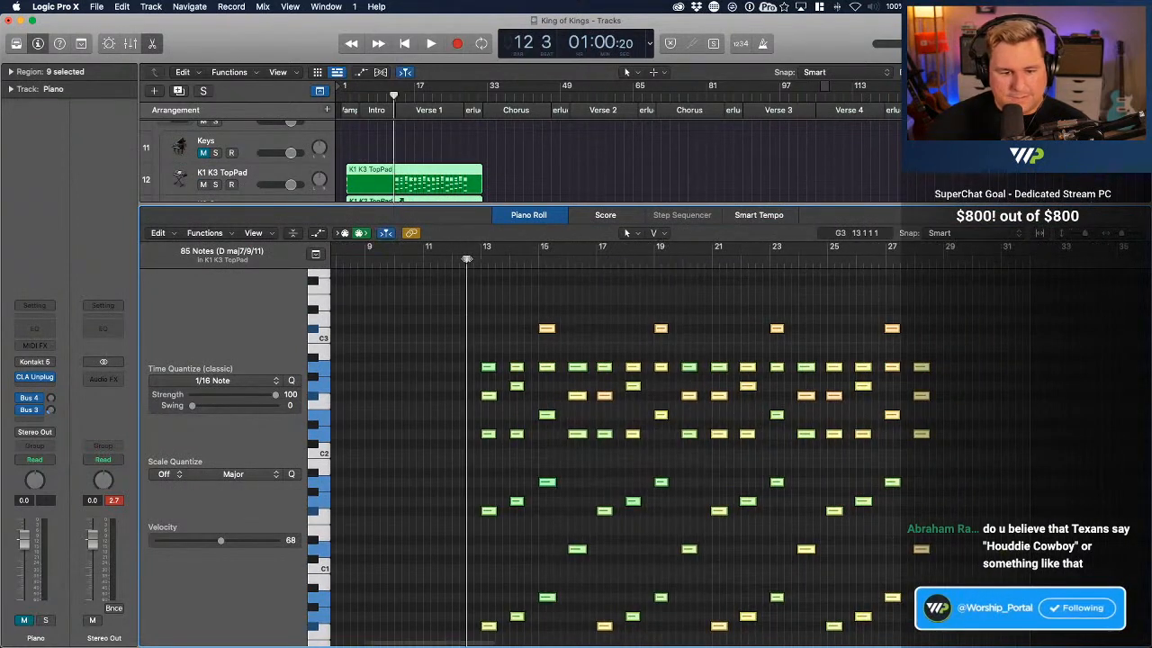
scroll(249, 155, up, 2)
click(216, 154)
scroll(403, 162, down, 4)
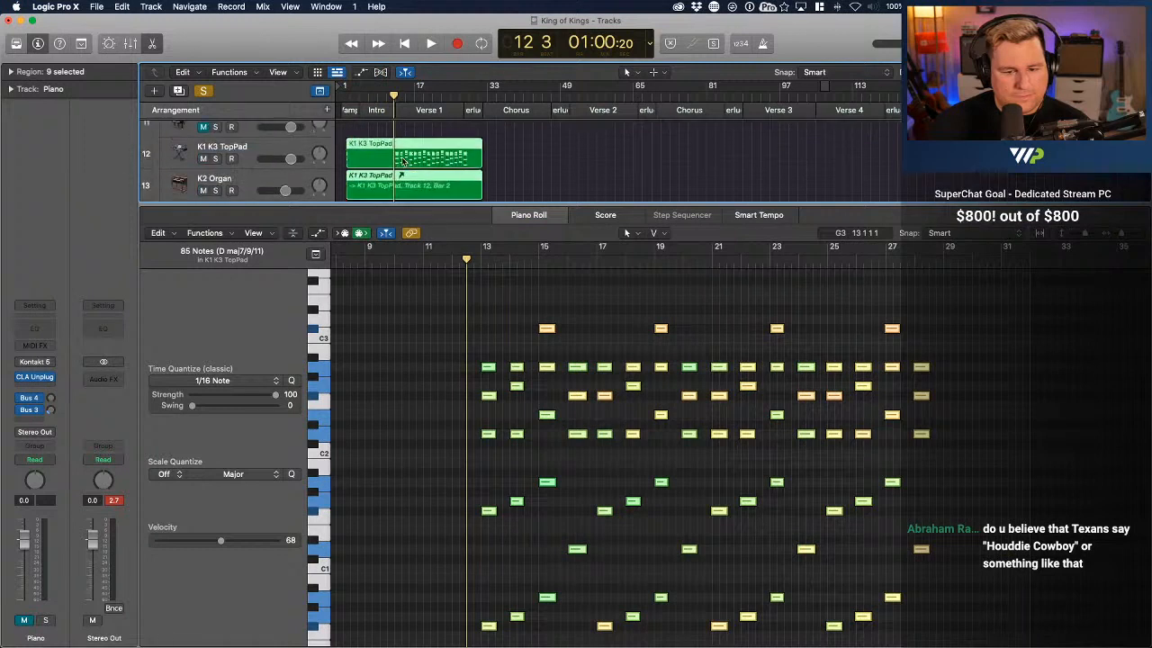
scroll(403, 161, up, 1)
key(space)
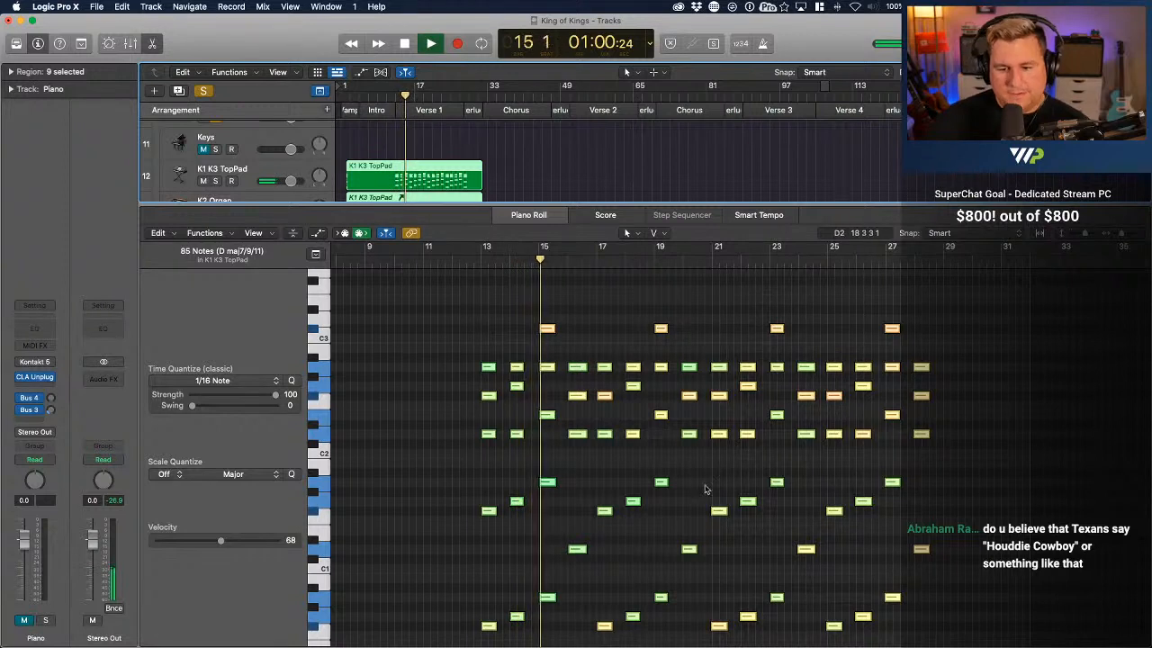
scroll(744, 524, down, 2)
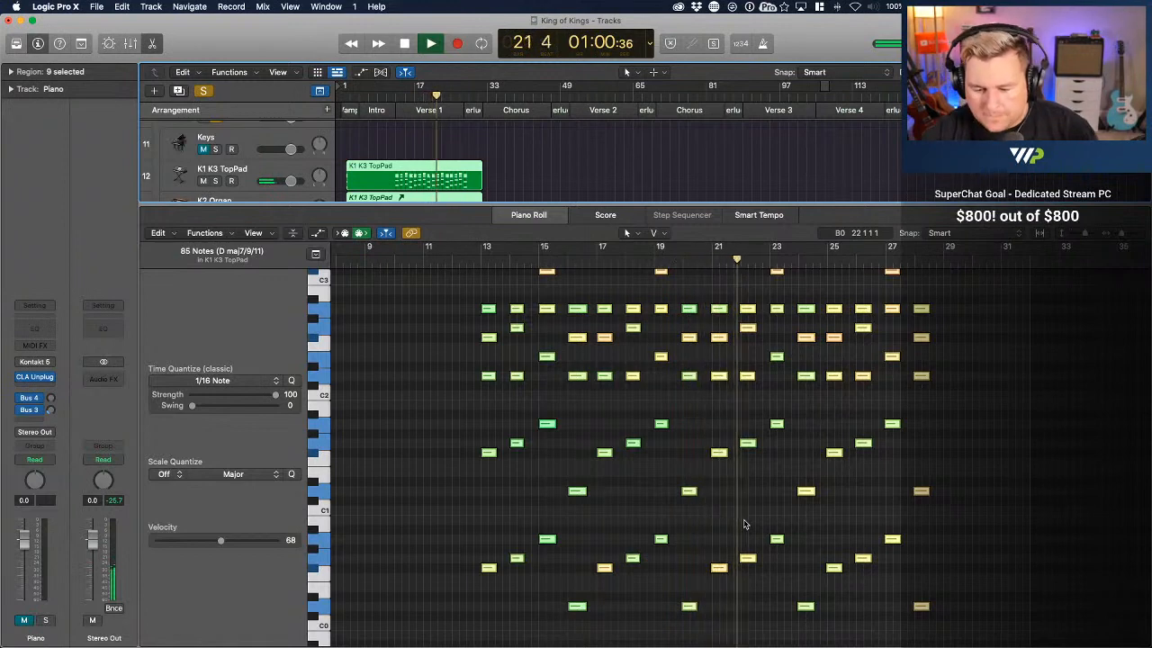
click(720, 512)
key(super+Right)
key(super+Right)
key(super+Right)
key(super+Right)
key(super+Right)
key(super+Right)
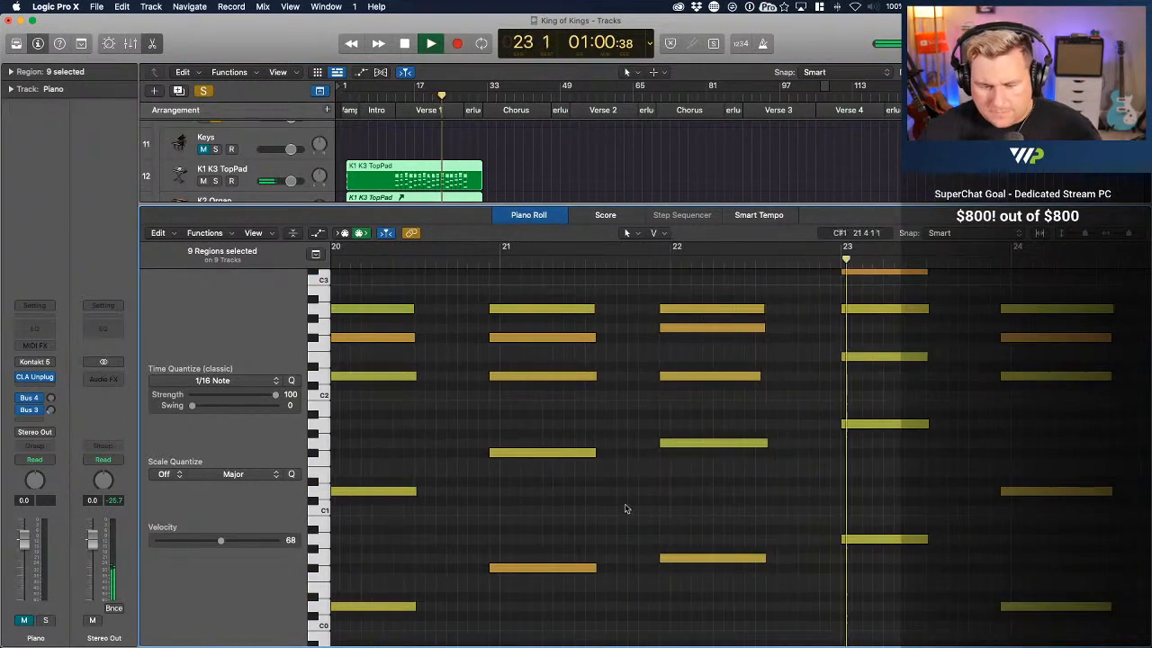
key(space)
Shift the K1 K3 TopPad chords at bars 20 to 22 slightly later so they start on the bar lines
key(super+Left)
key(super+Left)
key(super+Left)
key(super+Left)
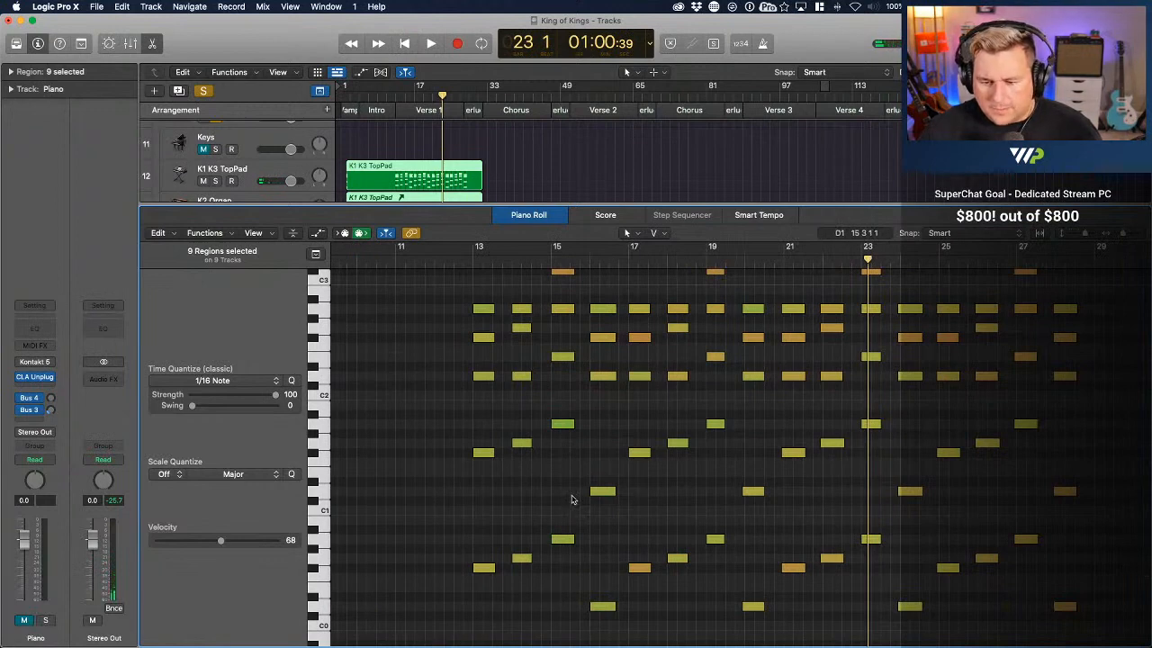
key(super+Right)
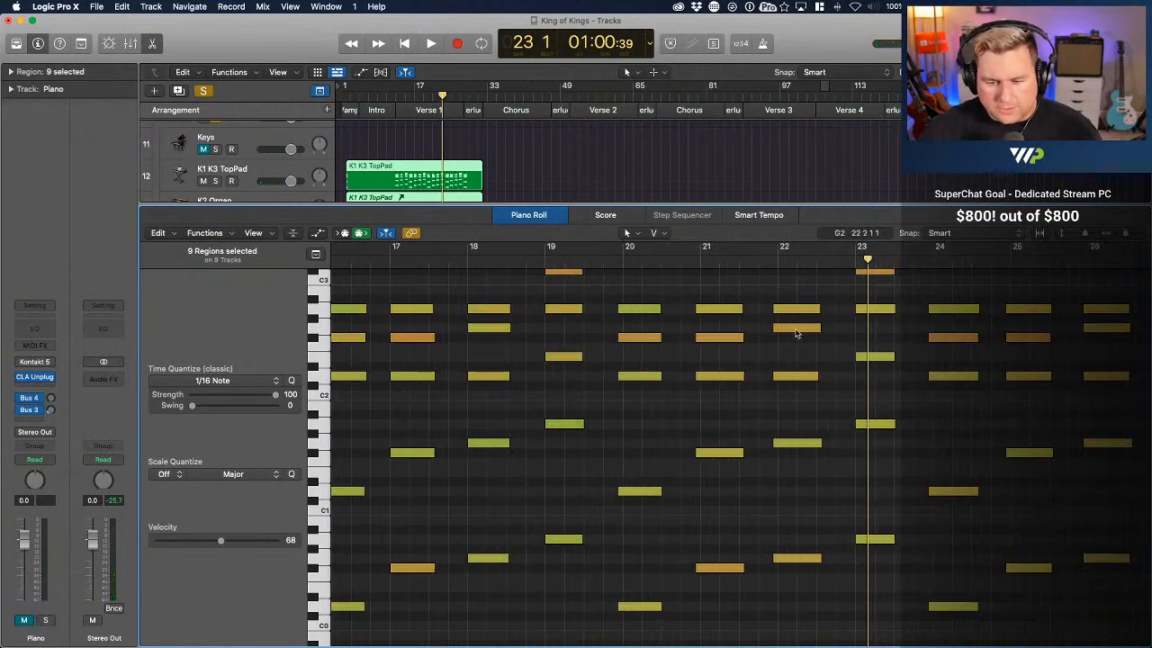
drag(622, 293, 801, 628)
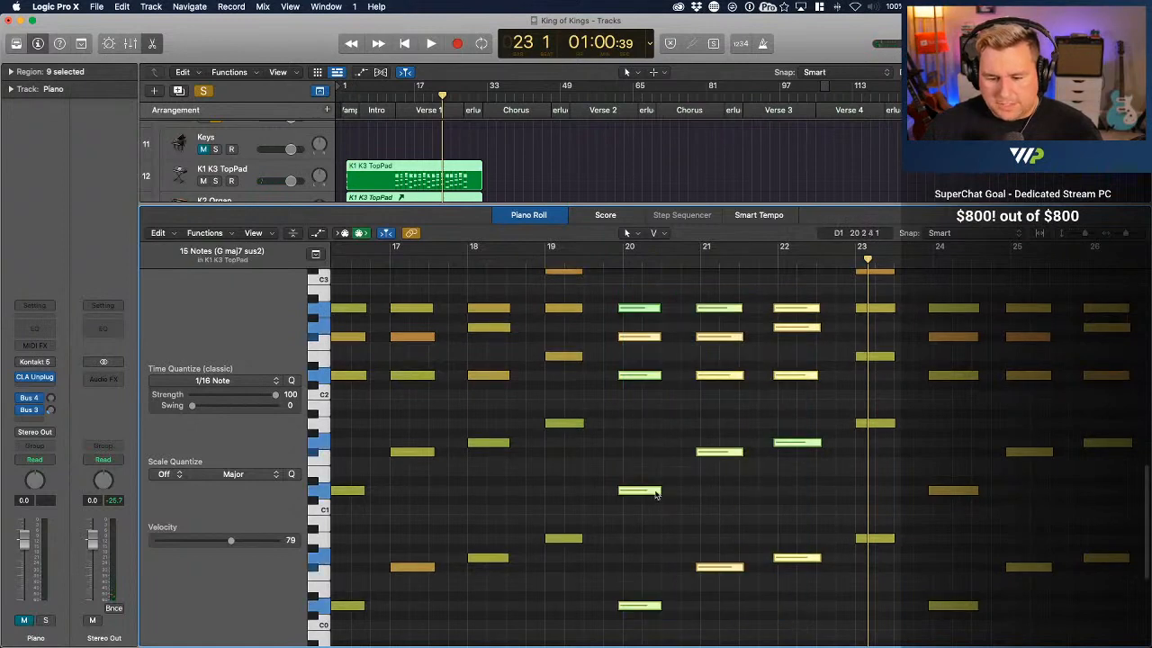
click(638, 492)
Shift the K1 K3 TopPad chords at bars 24 to 28 slightly later so they start on the bar lines
scroll(679, 475, right, 3)
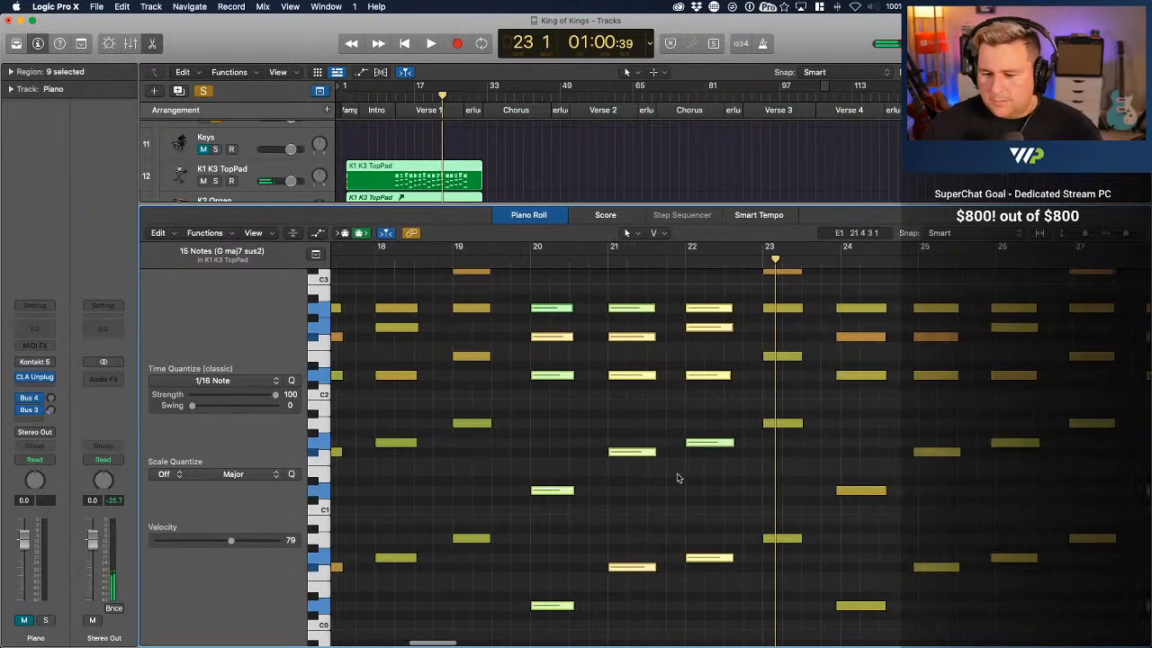
scroll(810, 411, right, 5)
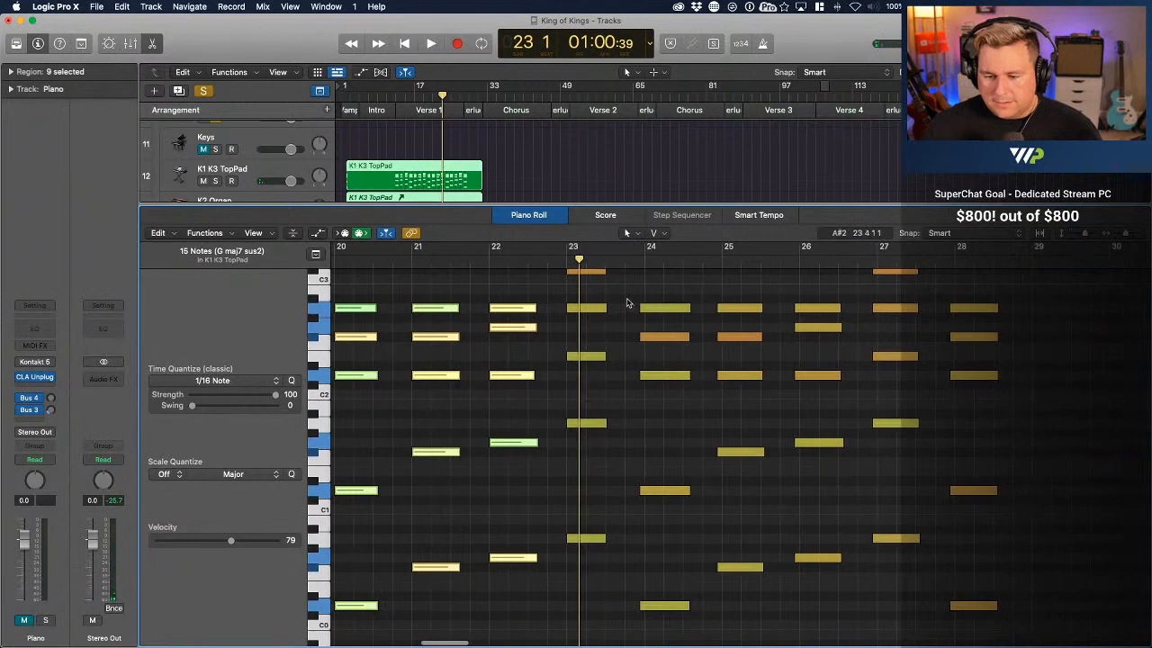
drag(643, 289, 763, 530)
click(763, 530)
scroll(763, 530, up, 1)
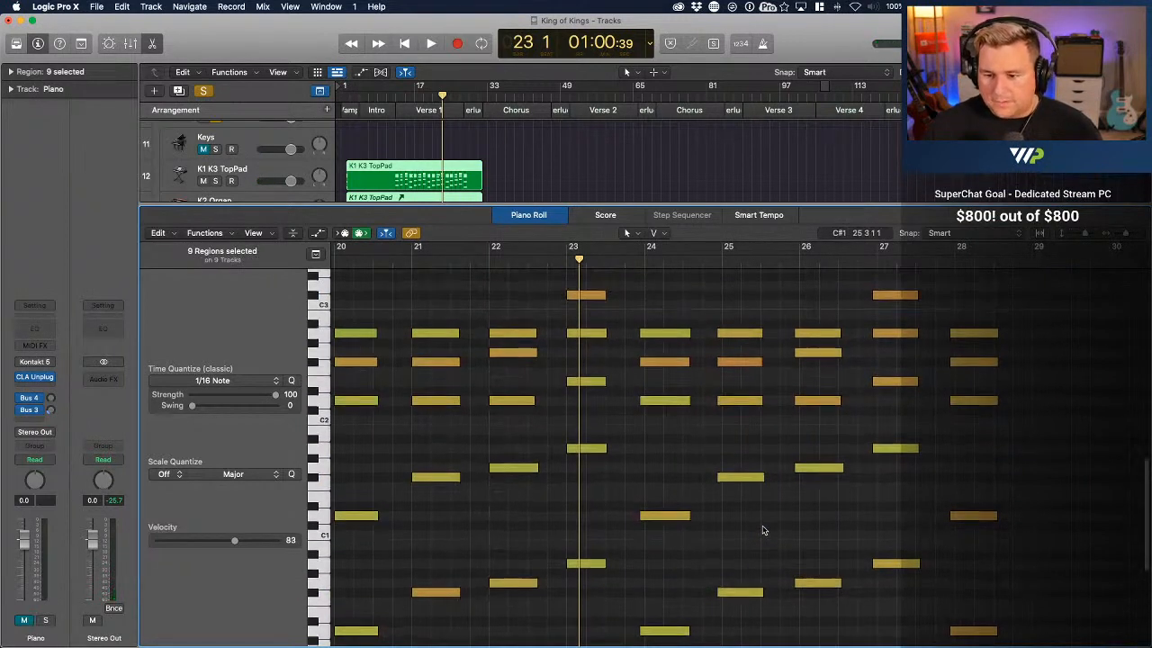
scroll(763, 530, down, 1)
drag(1042, 634, 652, 281)
drag(654, 330, 662, 332)
Replay the Keys V1 part from about bar 12 through Verse 1 to check the retimed chords
scroll(662, 332, left, 10)
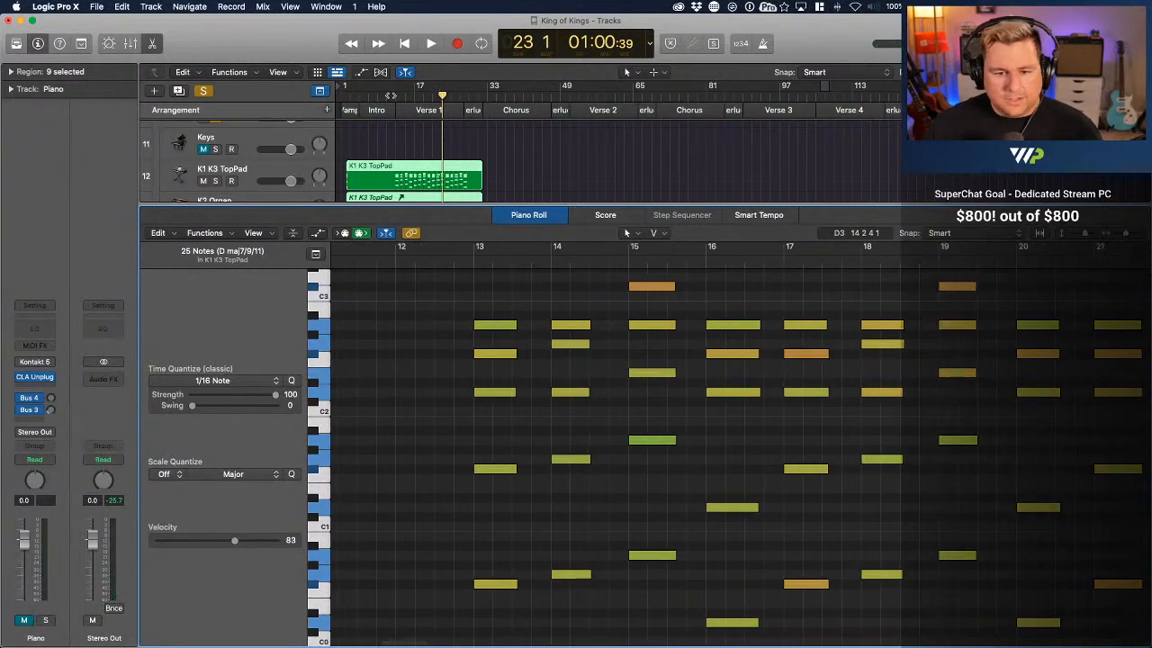
click(391, 95)
key(space)
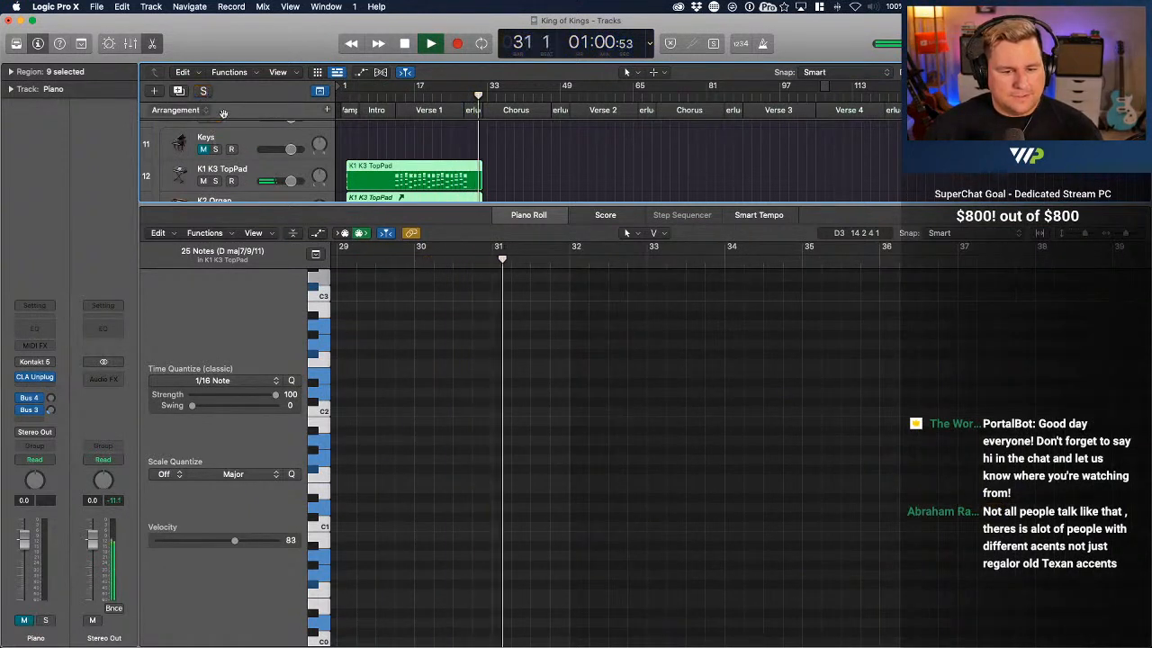
scroll(340, 165, up, 1)
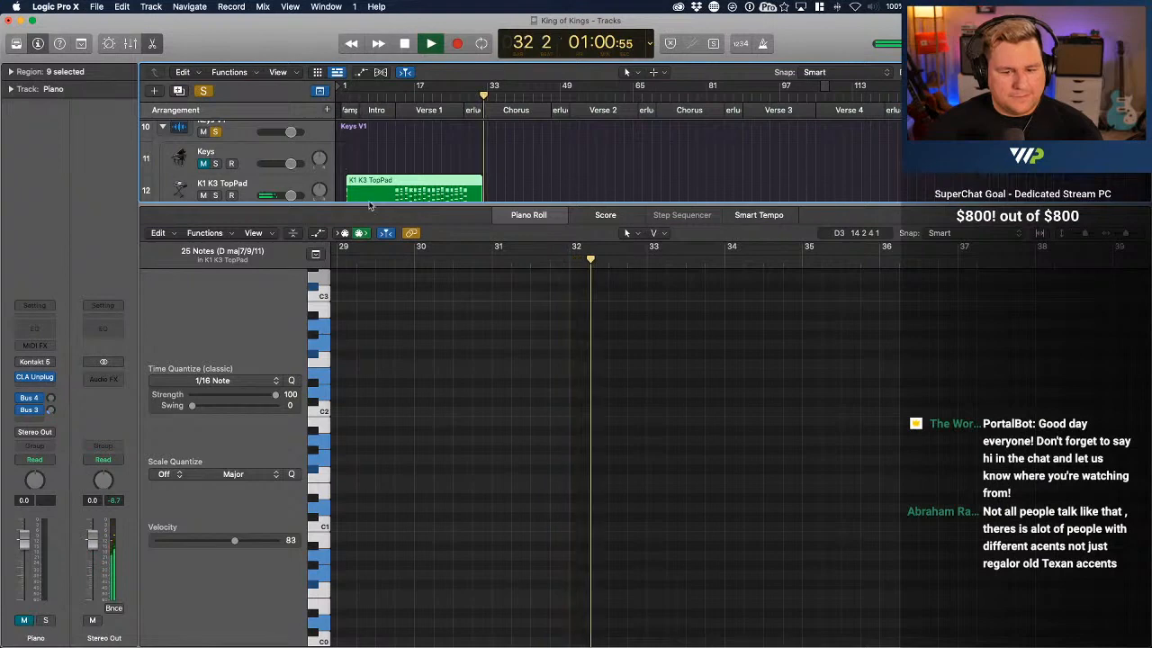
Enlarge the track area, stop playback, and unsolo and collapse the Keys V1 track stack
drag(370, 206, 367, 365)
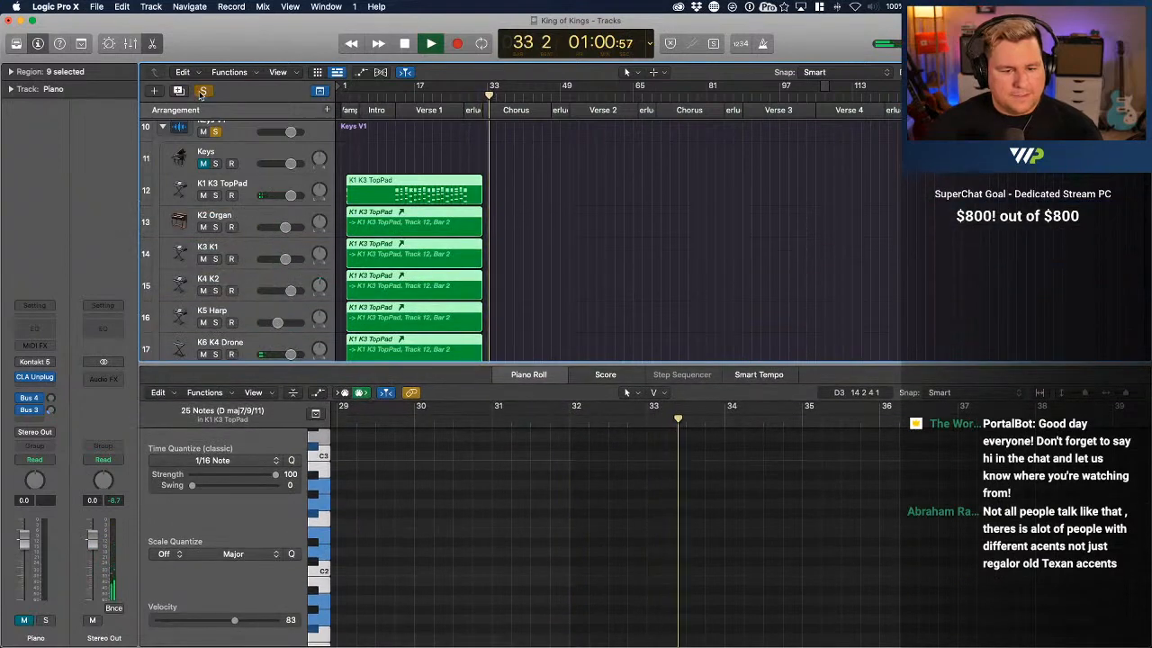
key(space)
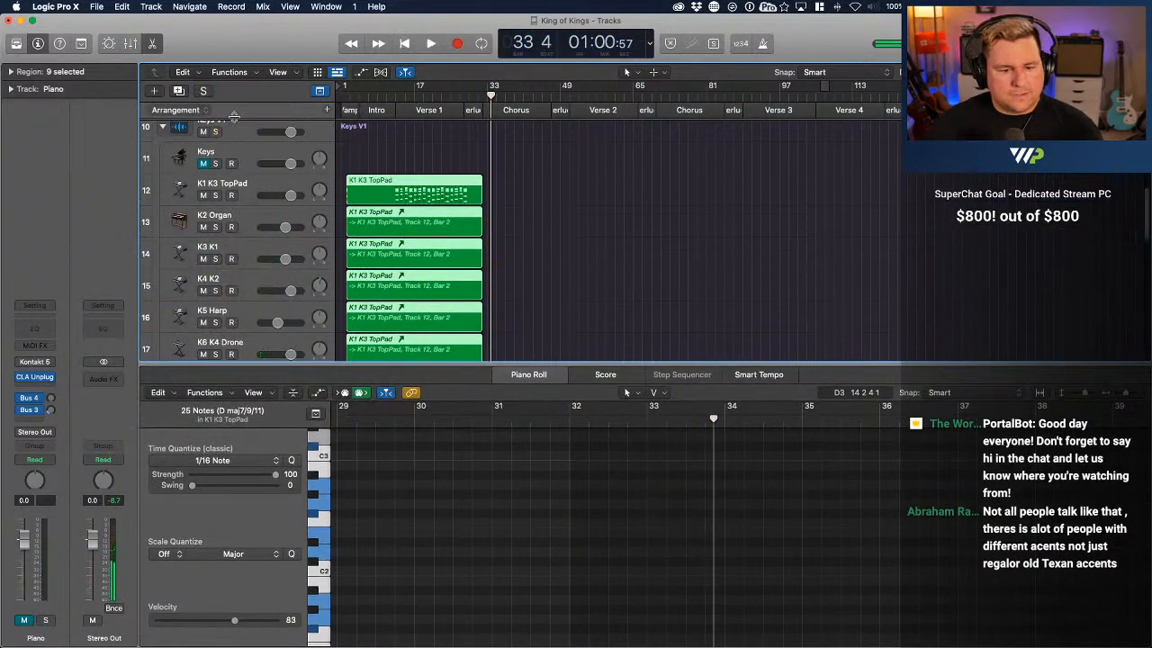
scroll(151, 150, up, 1)
click(162, 141)
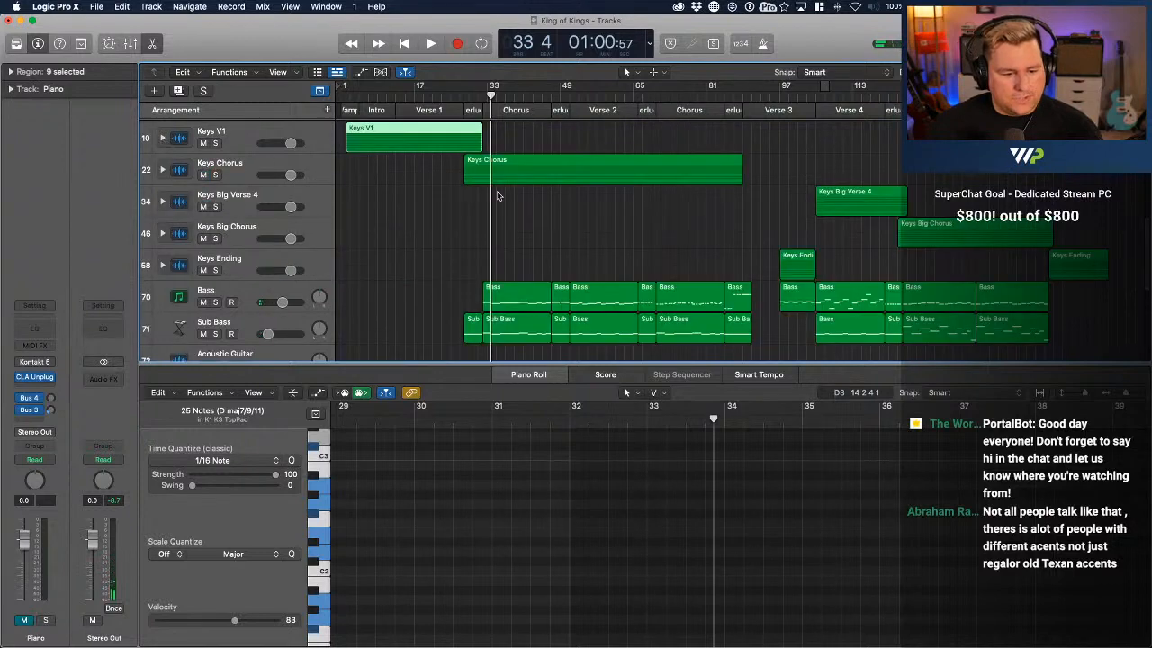
Solo the Keys Chorus track stack and expand it to show its subtracks
scroll(551, 205, down, 1)
click(512, 157)
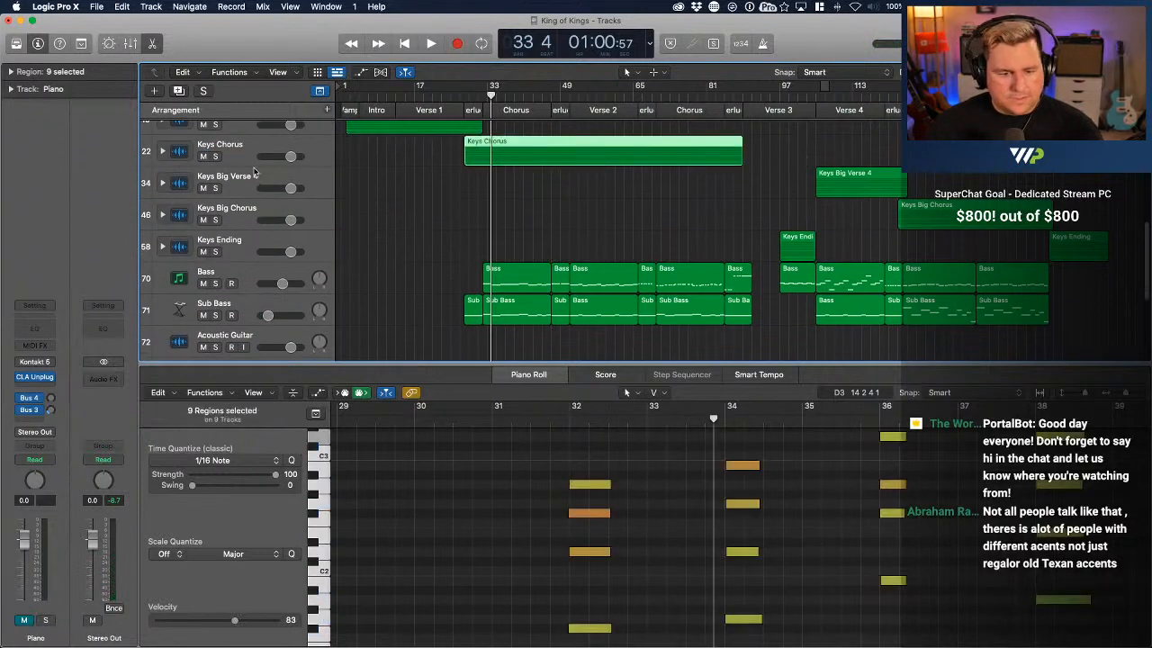
click(215, 156)
click(163, 152)
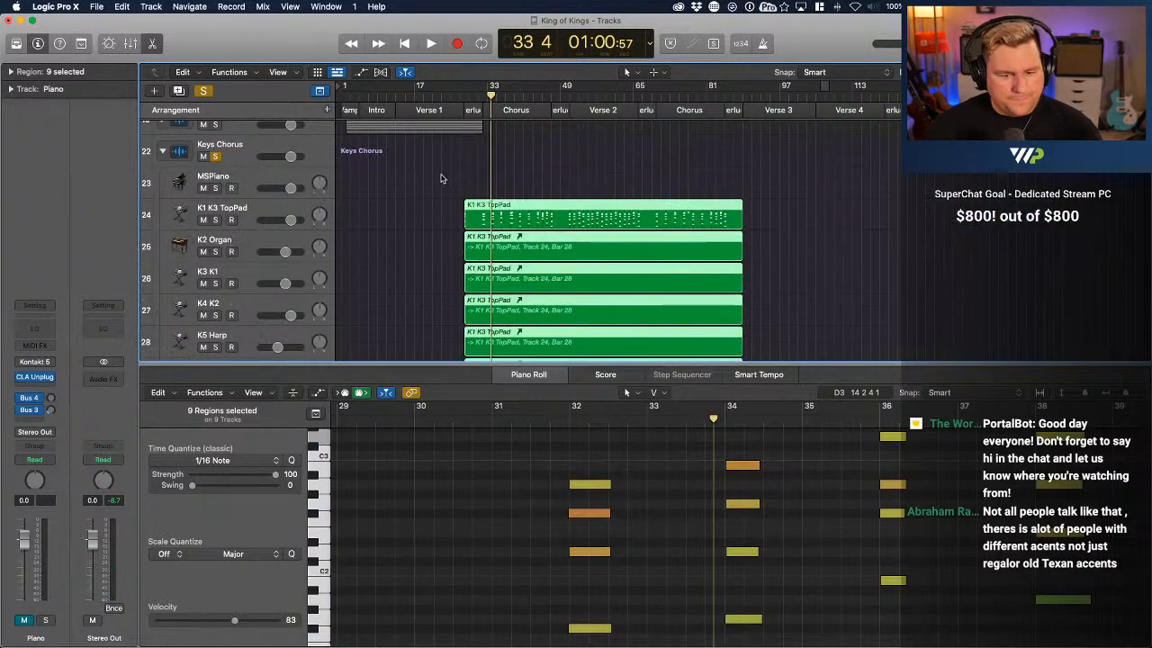
Move the playhead to bar 28 and enlarge the Piano Roll to show the start of the Keys Chorus notes
click(463, 97)
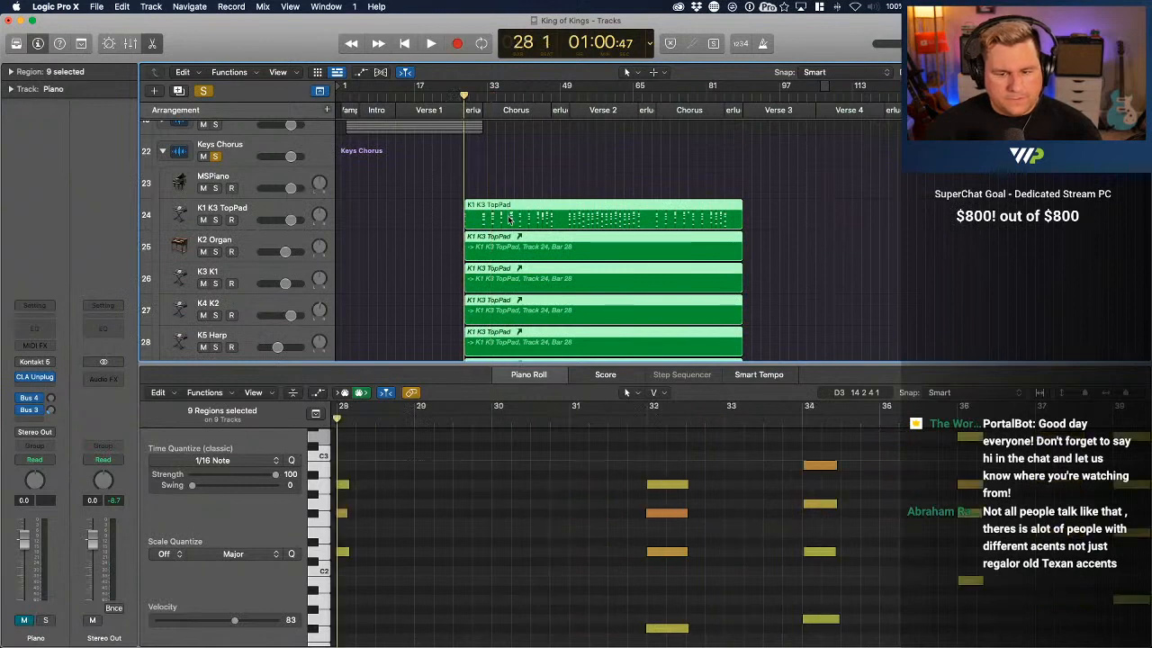
key(p)
key(p)
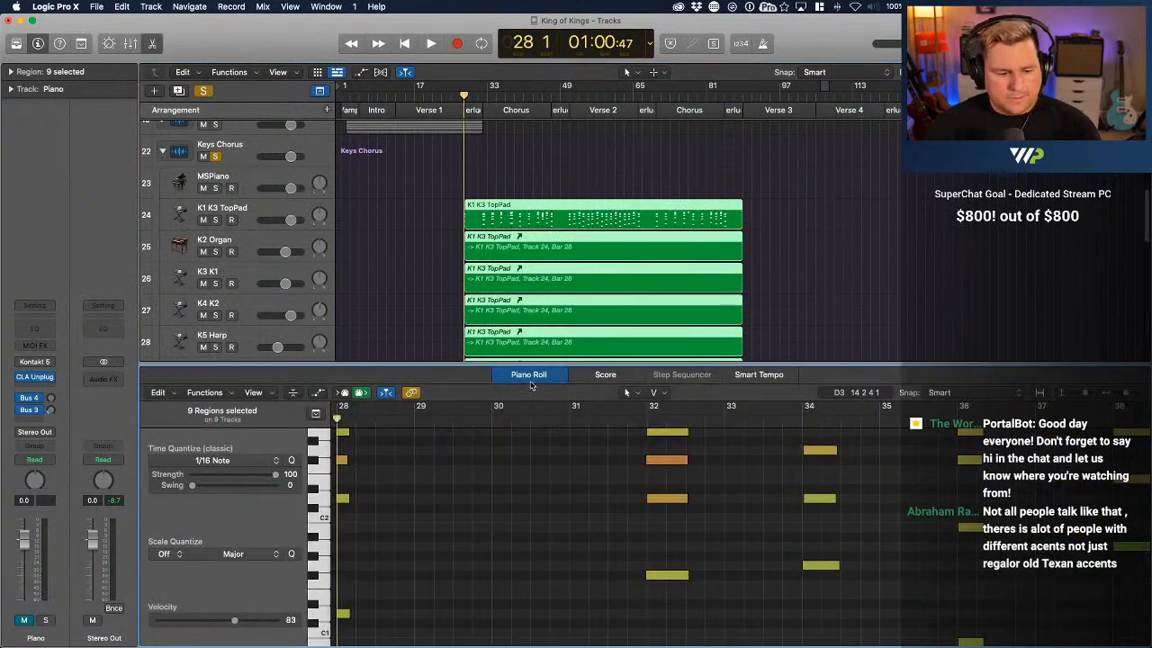
drag(442, 363, 441, 227)
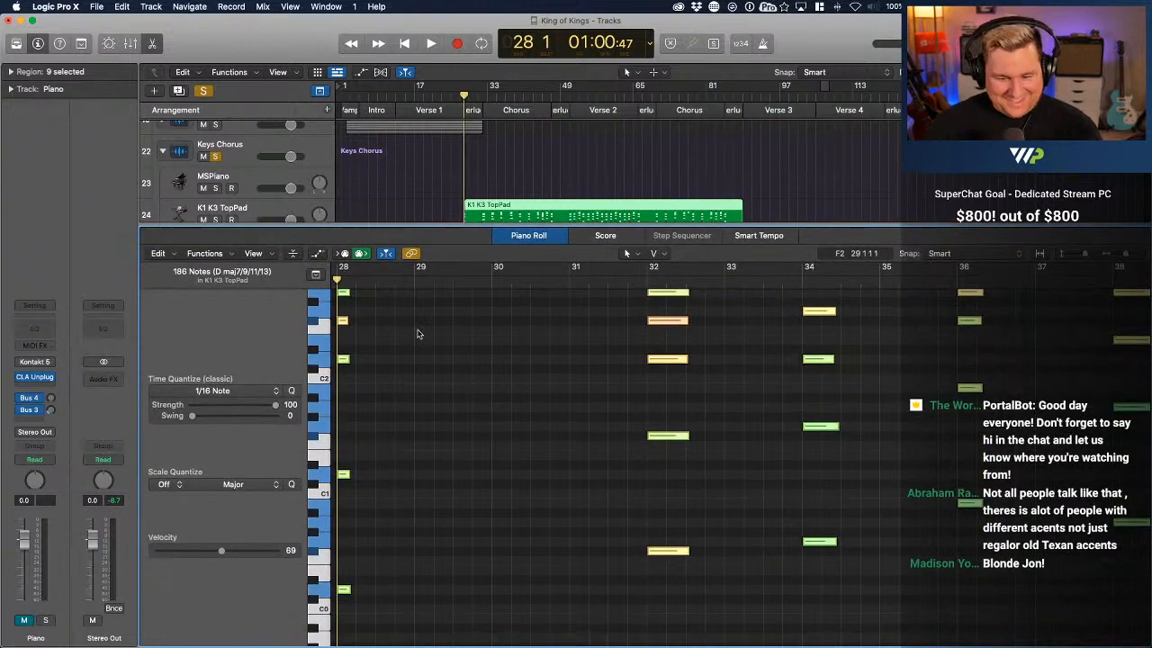
scroll(378, 310, up, 3)
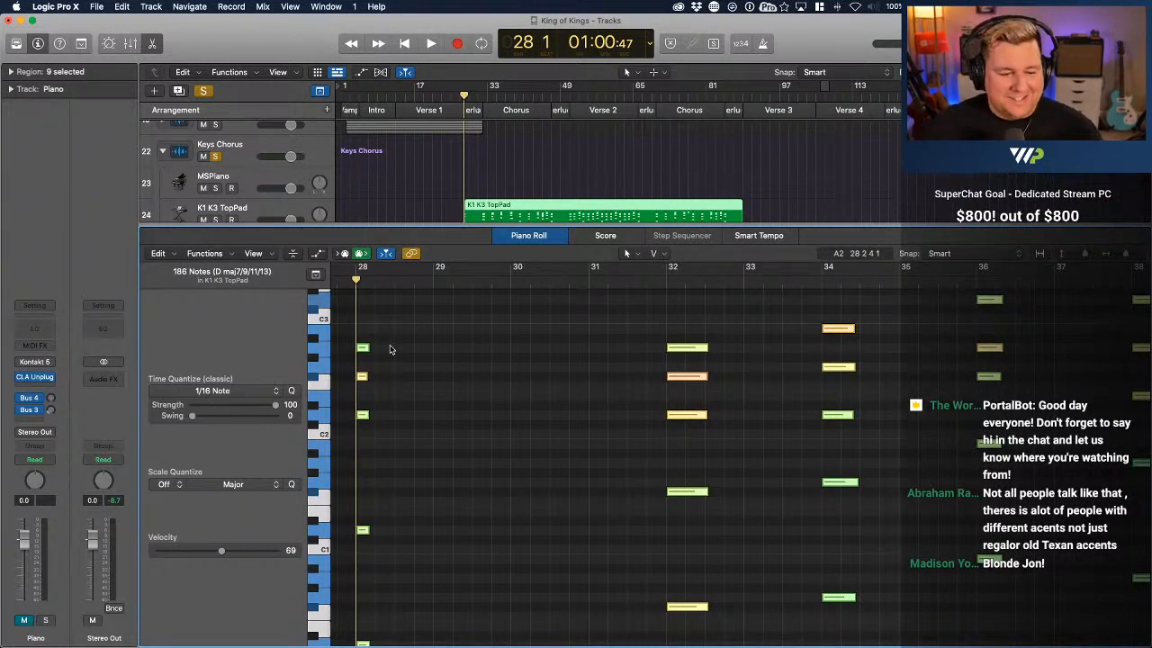
click(384, 347)
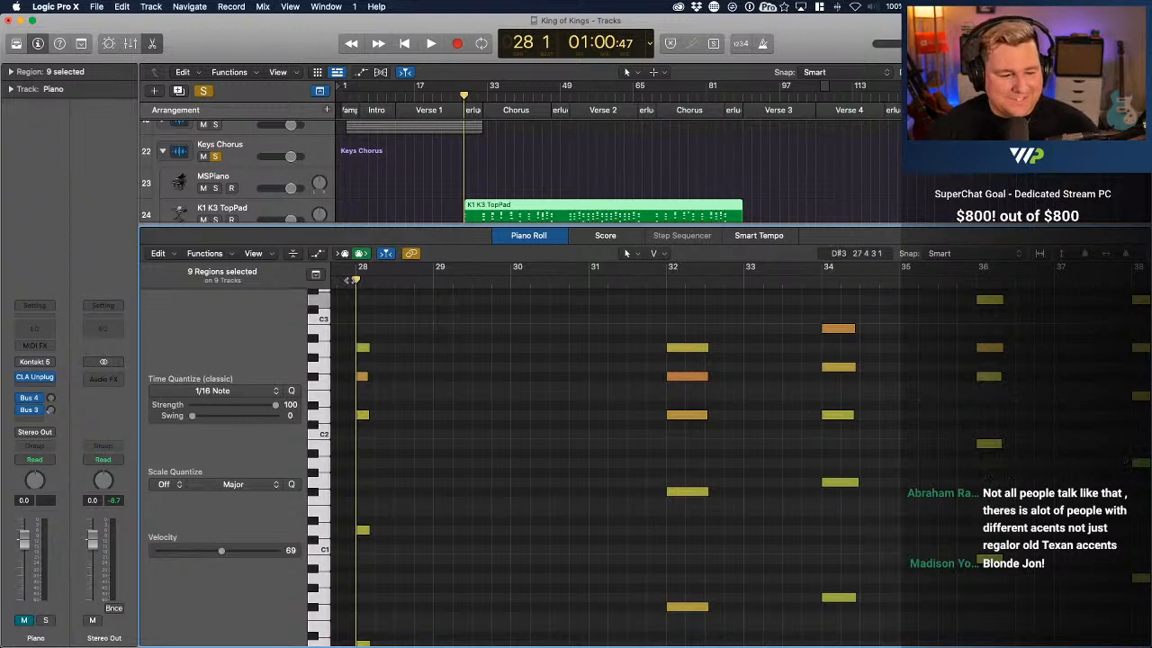
Play the soloed Keys Chorus part from bar 28 through the first Chorus, checking its MIDI notes against the grid
key(space)
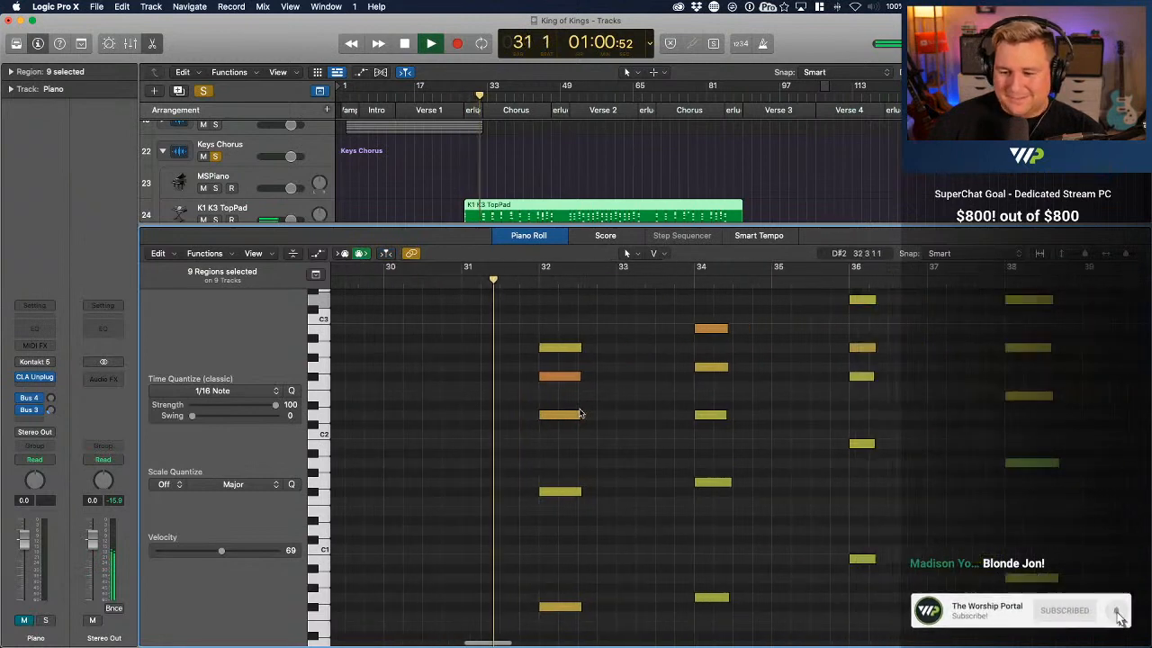
scroll(580, 413, down, 2)
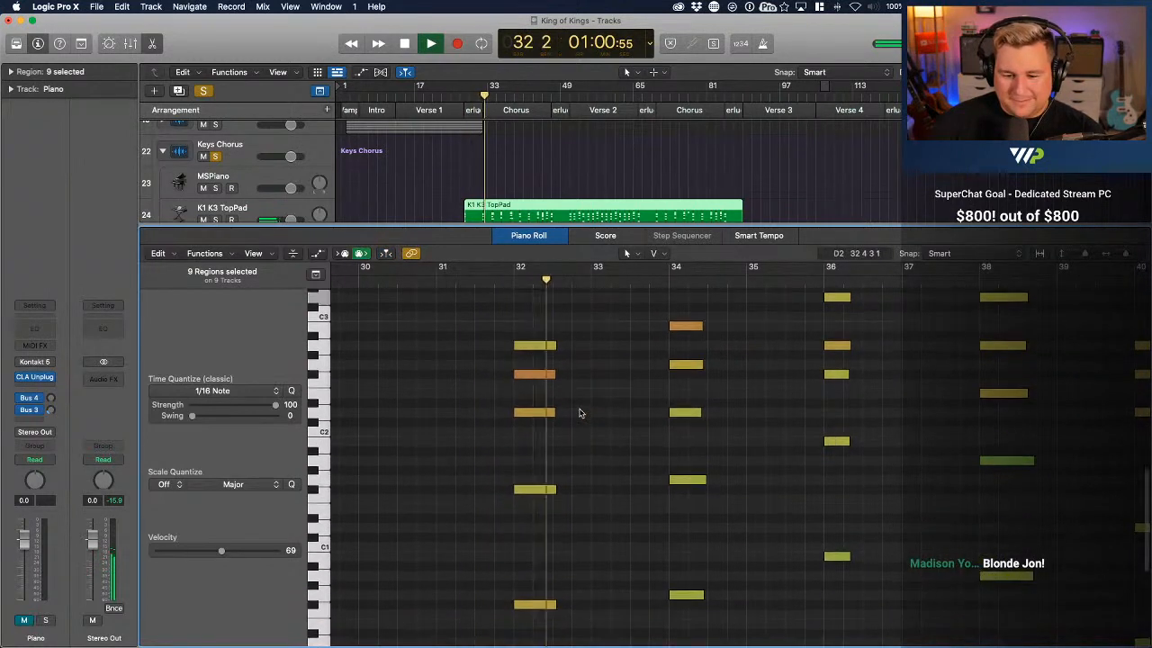
scroll(581, 413, right, 3)
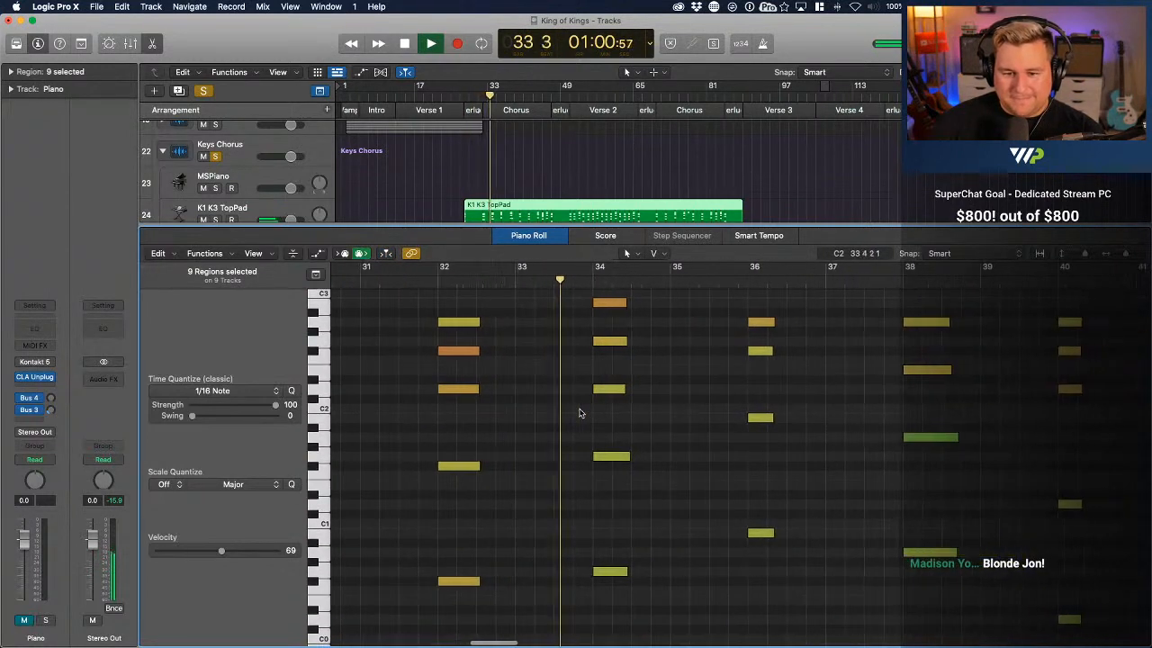
scroll(580, 413, right, 2)
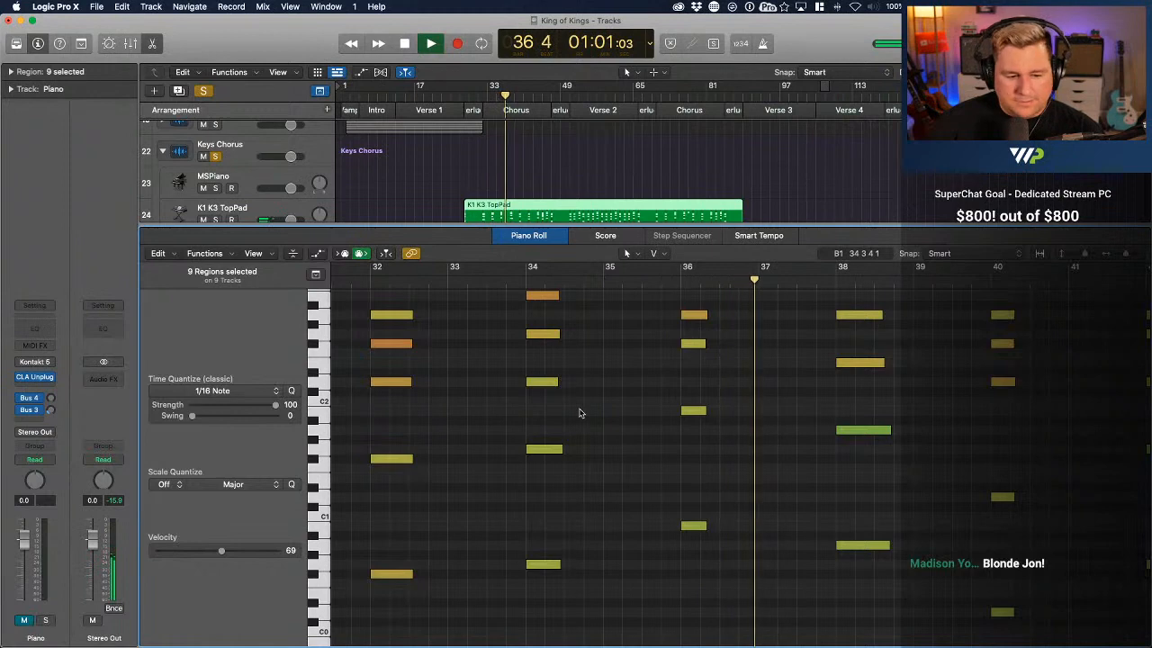
scroll(581, 413, right, 6)
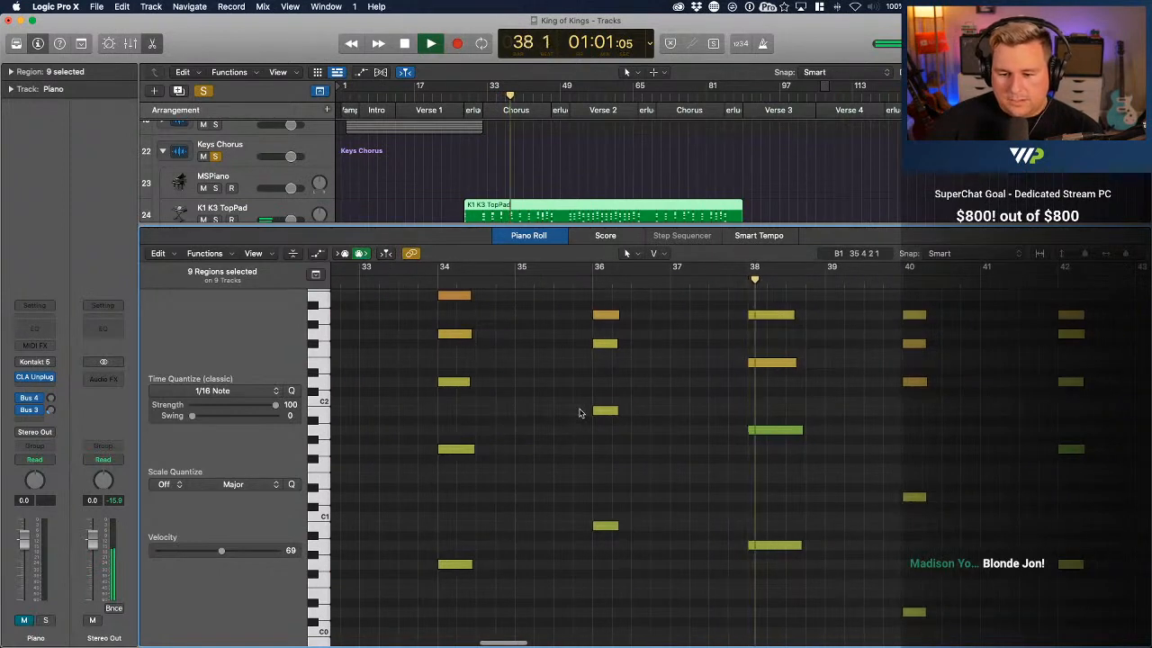
scroll(580, 413, right, 4)
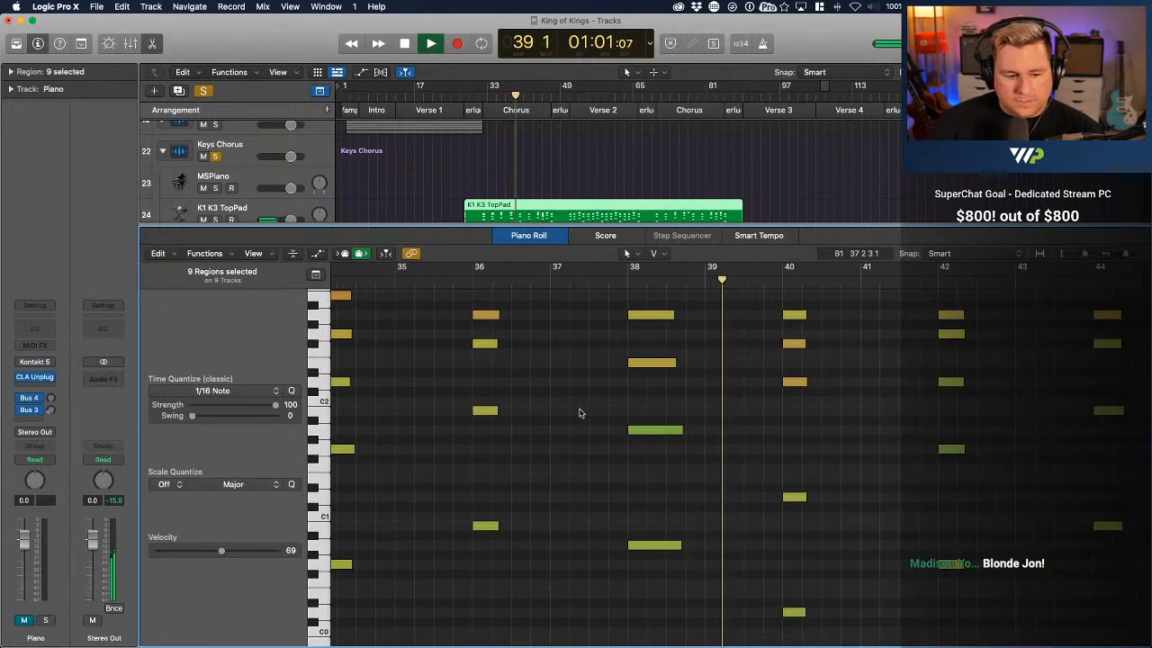
scroll(580, 413, right, 3)
scroll(580, 413, right, 3)
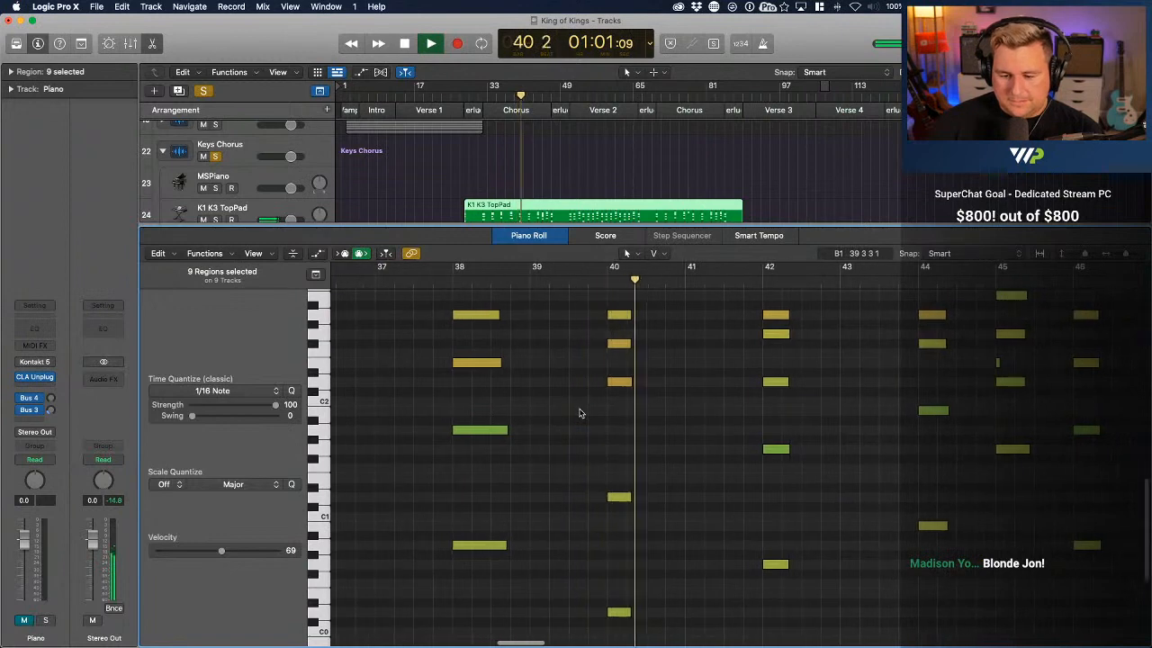
scroll(581, 413, right, 3)
scroll(580, 413, right, 3)
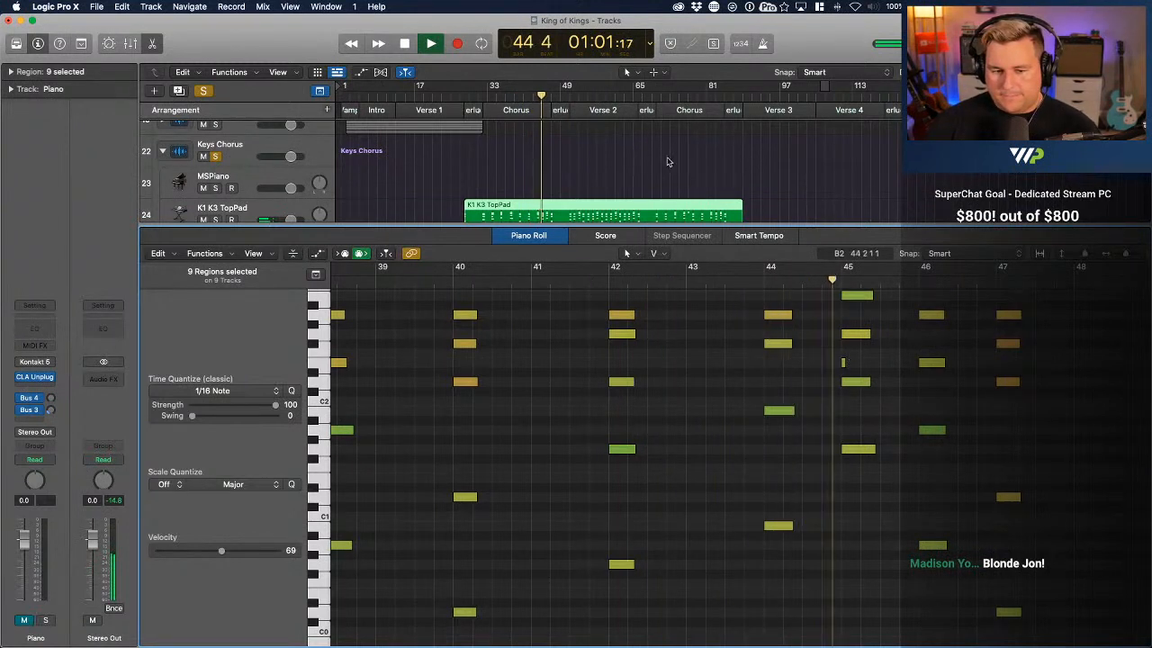
Inspect the K1 K3 TopPad region and its aliases on the Keys Chorus subtracks, and stop playback
scroll(668, 162, down, 2)
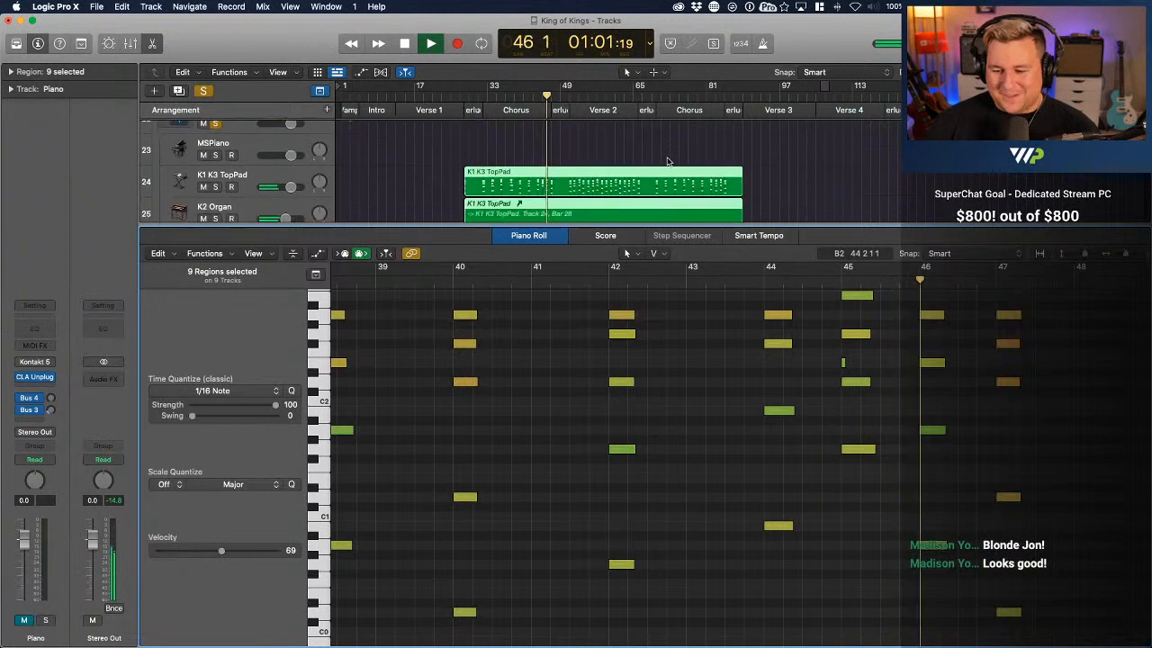
click(667, 162)
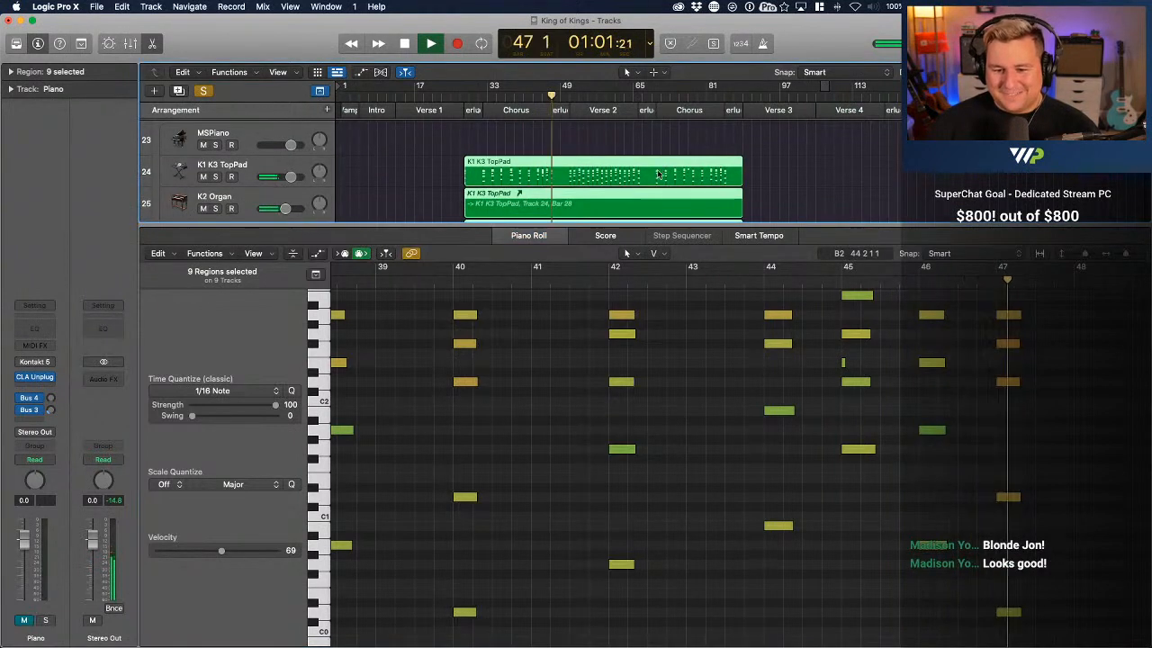
click(833, 367)
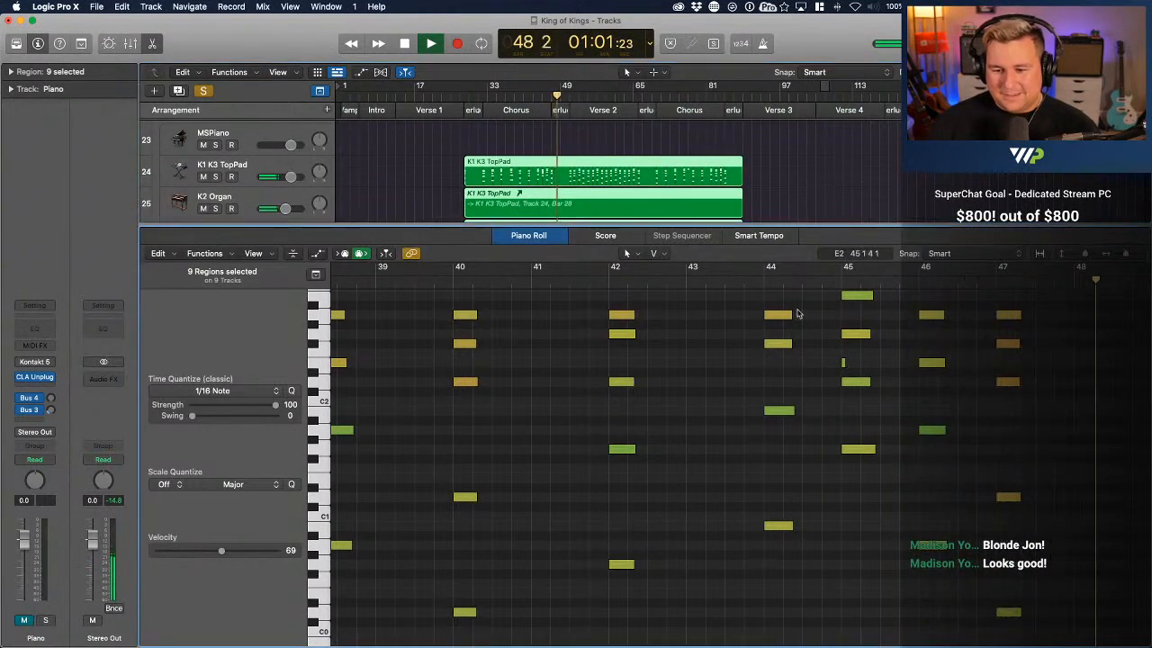
scroll(625, 168, down, 3)
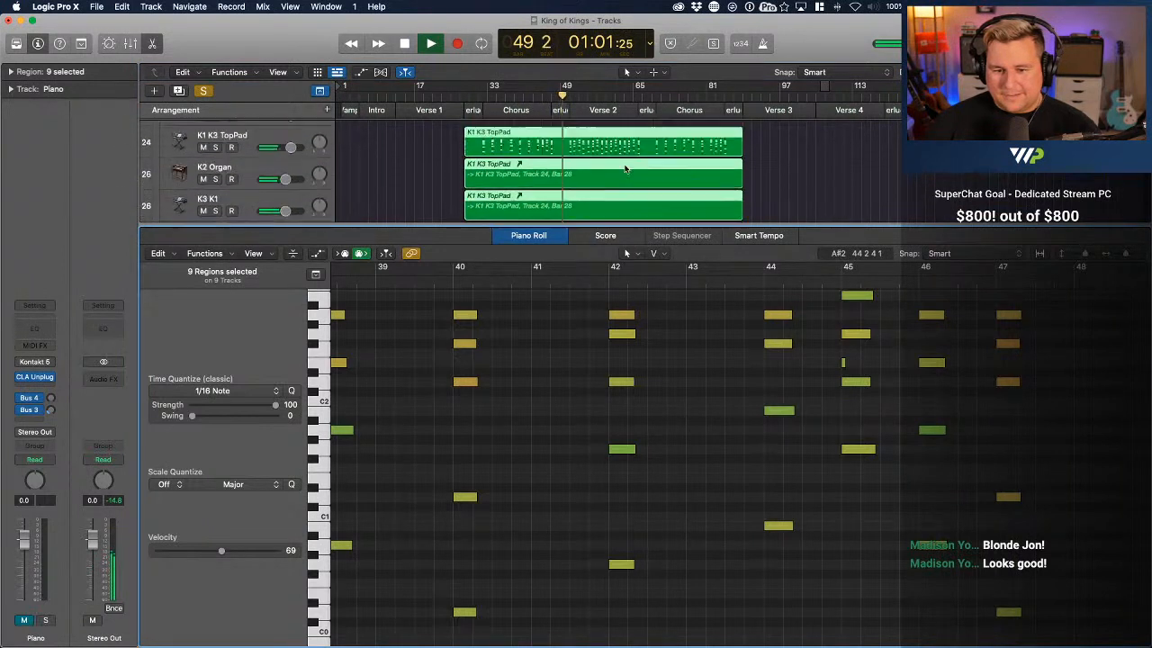
scroll(625, 168, up, 2)
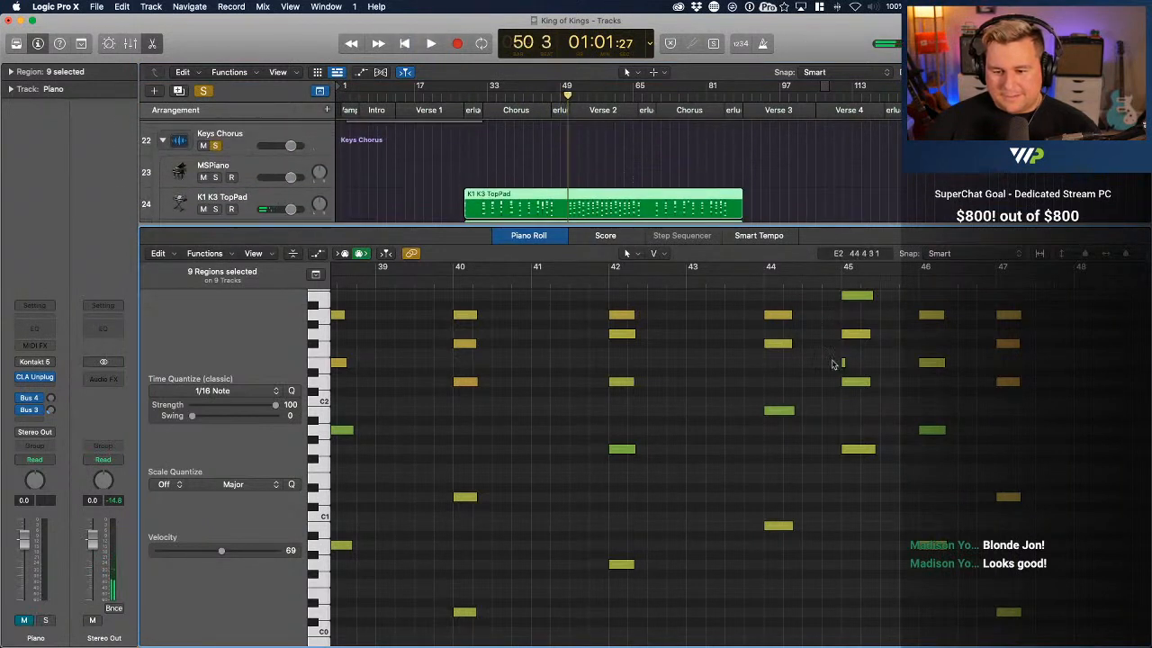
key(p)
key(p)
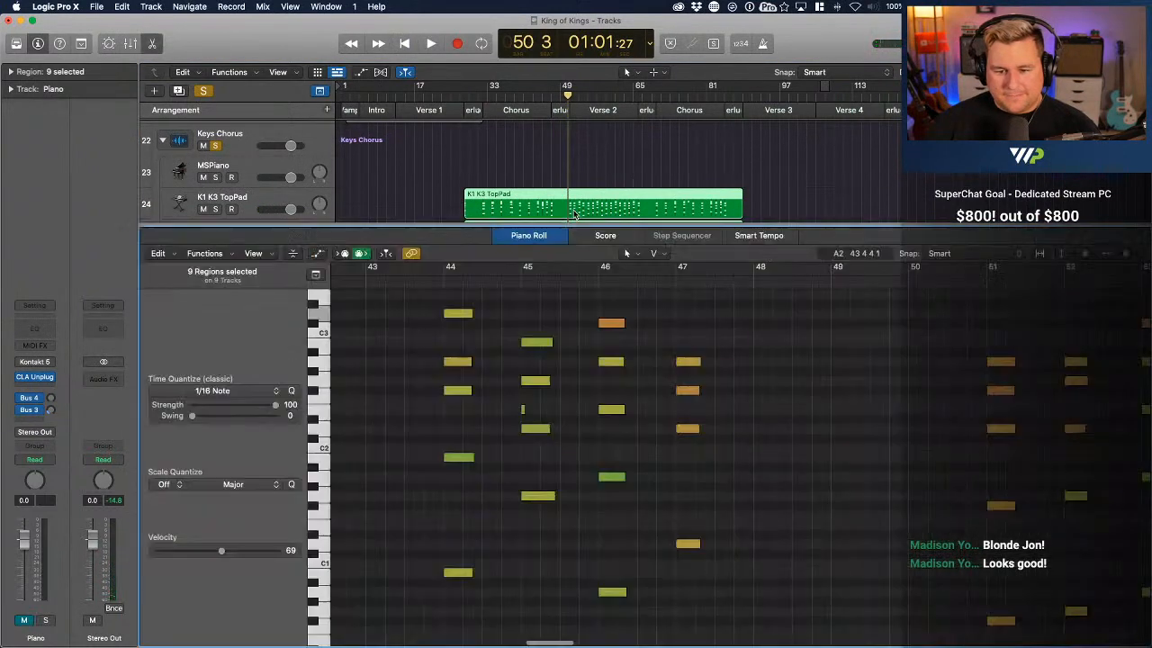
Show only the K1 K3 TopPad region's notes and delete the stray very short note at bar 45
click(853, 187)
click(596, 197)
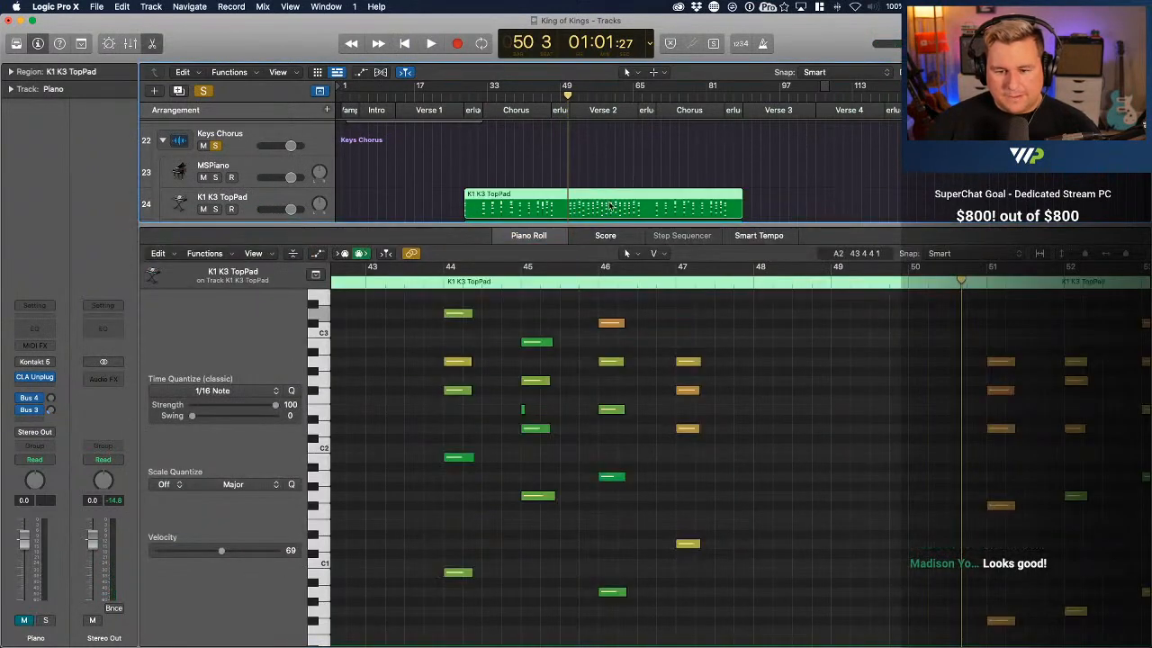
scroll(681, 364, left, 6)
scroll(684, 372, right, 6)
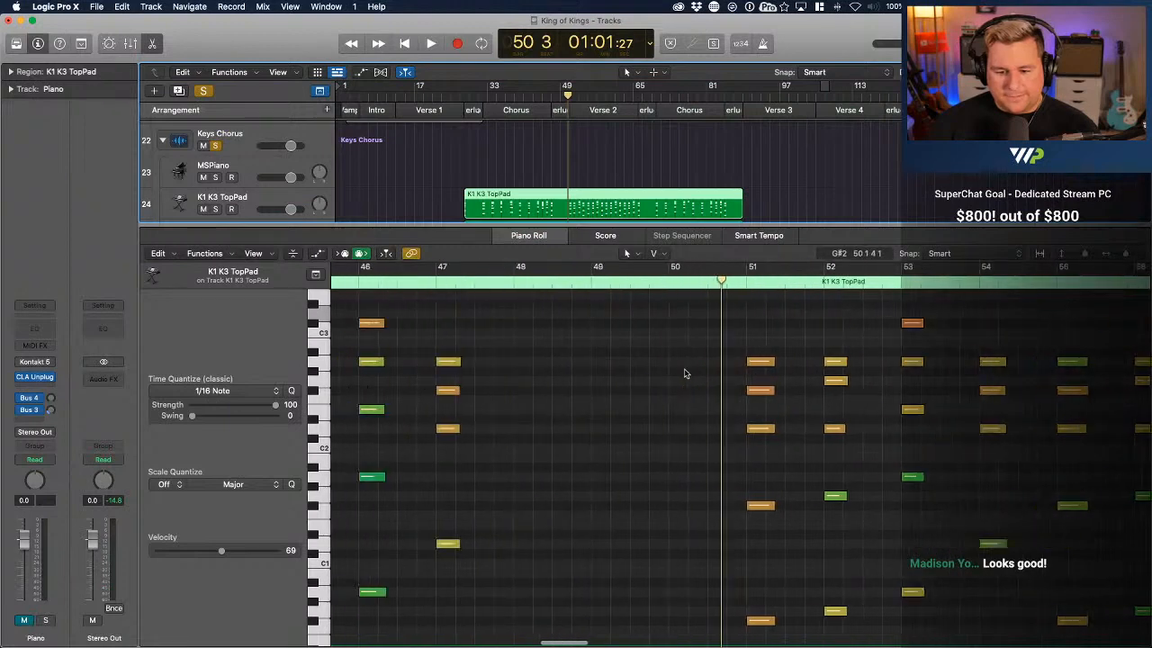
click(442, 411)
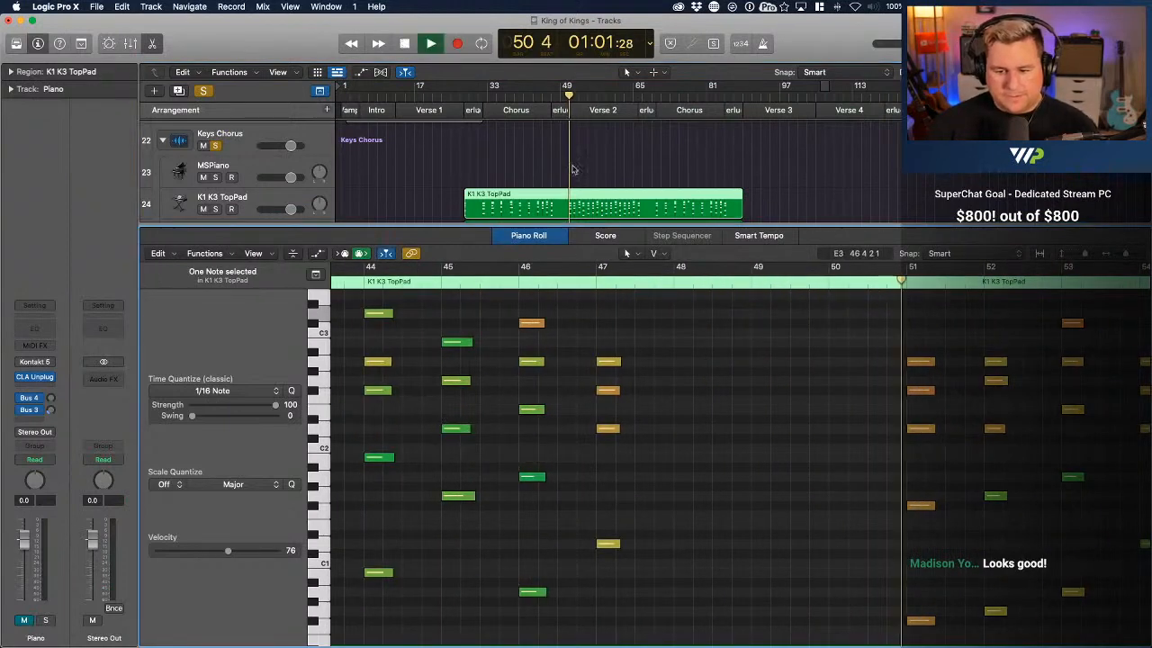
Replay the Keys Chorus part from about bar 47 into Verse 2, checking the K1 K3 TopPad chord timing
scroll(740, 406, right, 5)
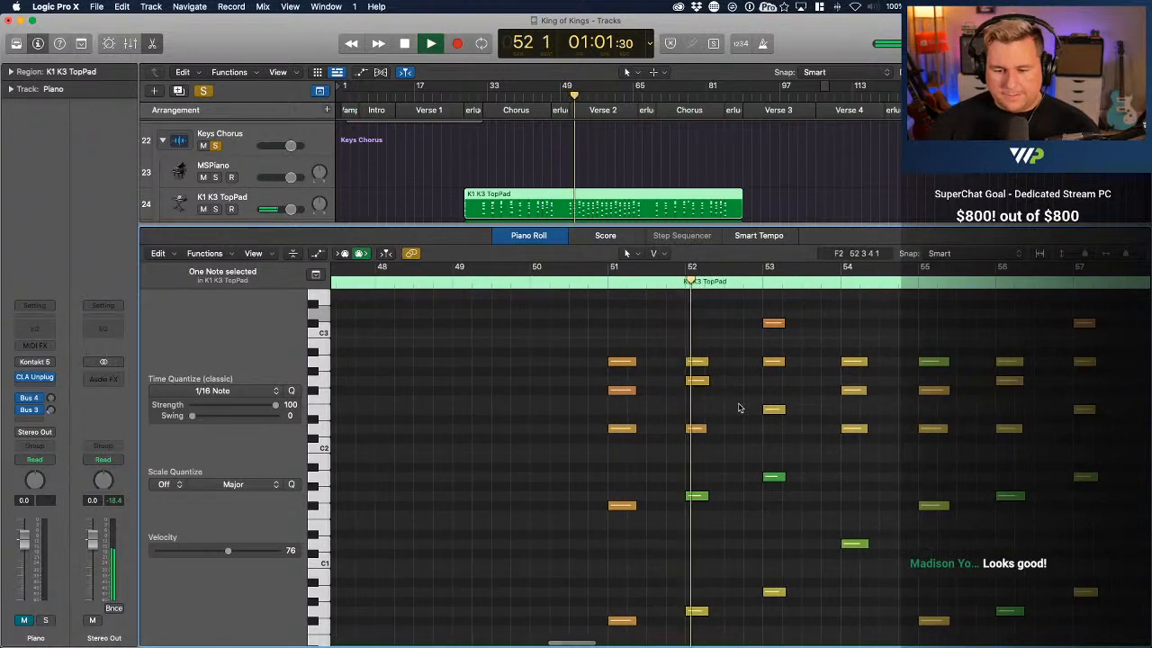
click(546, 95)
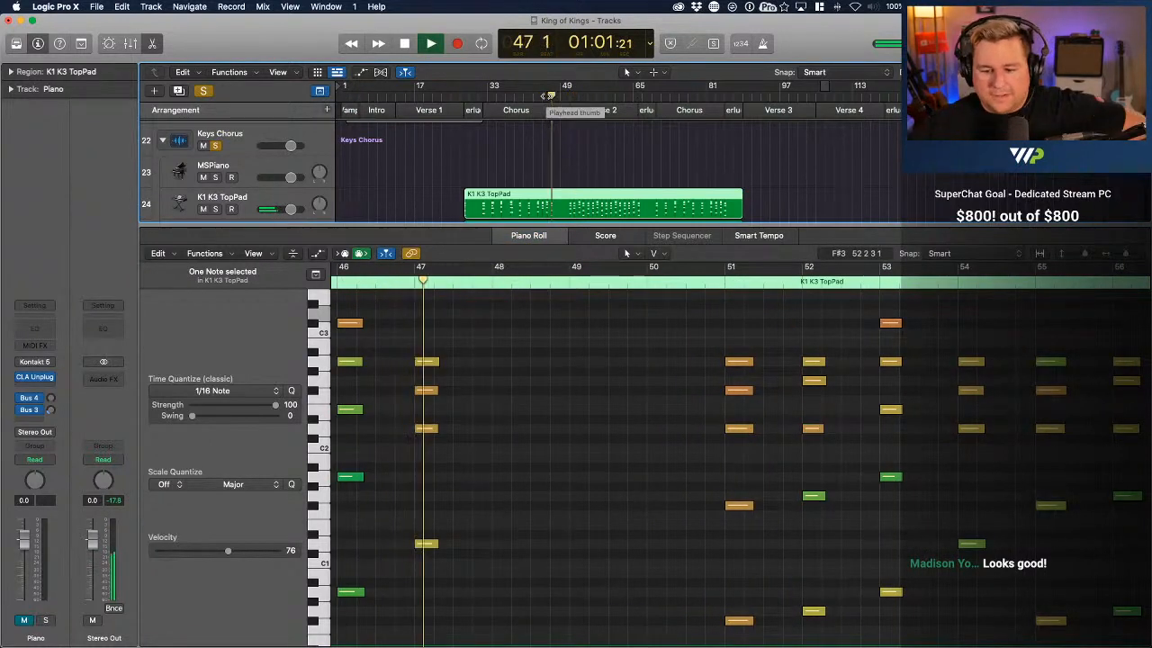
scroll(1002, 505, right, 3)
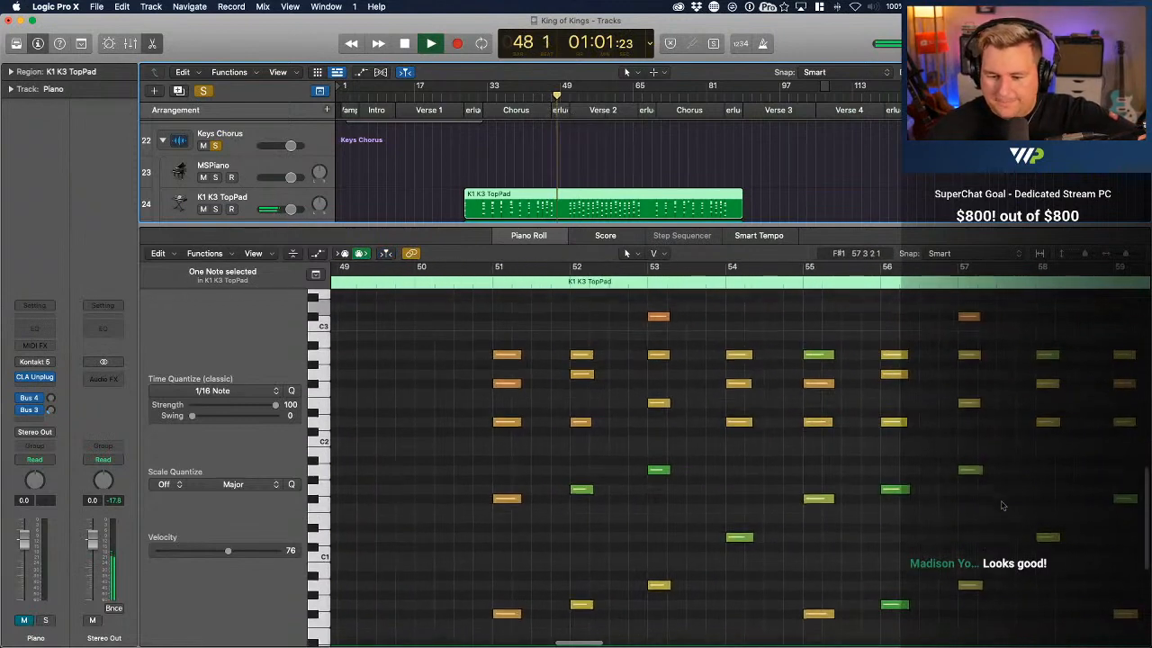
scroll(1003, 506, right, 5)
scroll(1002, 505, down, 2)
scroll(1000, 498, up, 2)
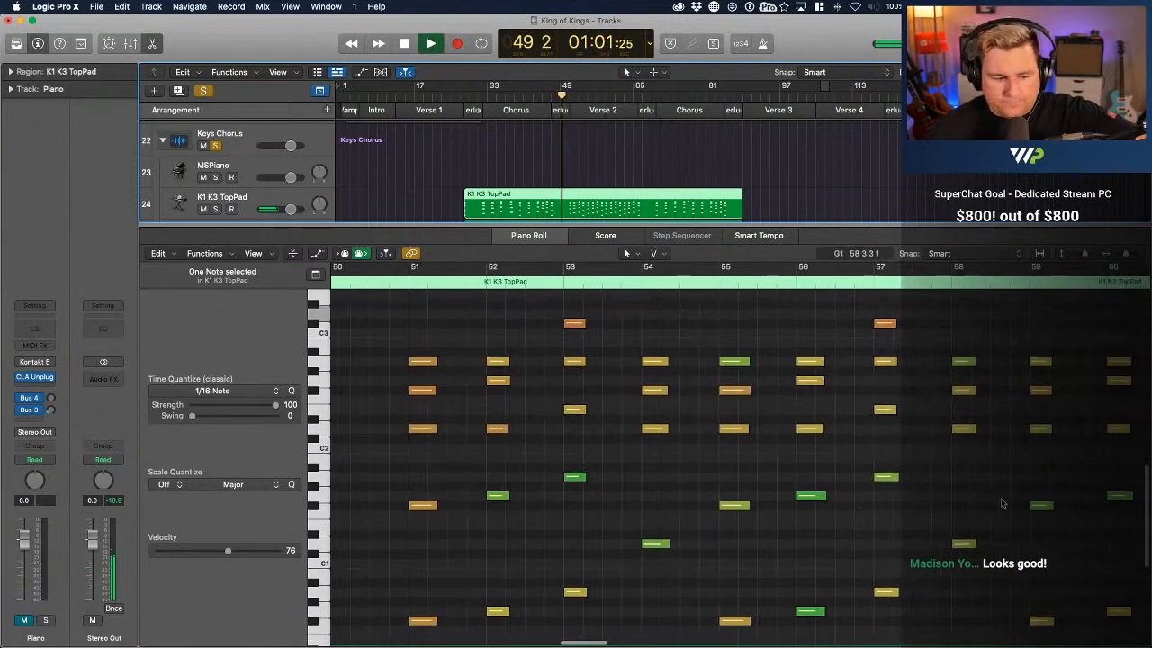
scroll(1001, 498, right, 2)
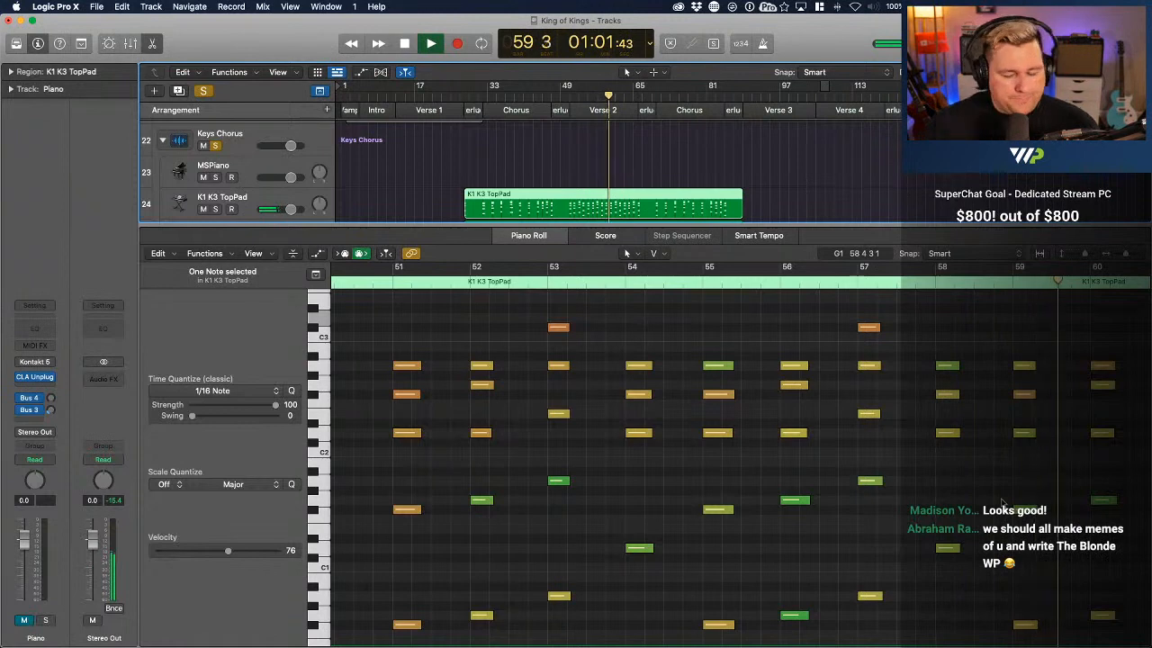
Look through the Keys Chorus subtracks while Verse 2 plays, and follow the notes to about bar 69
scroll(652, 191, down, 7)
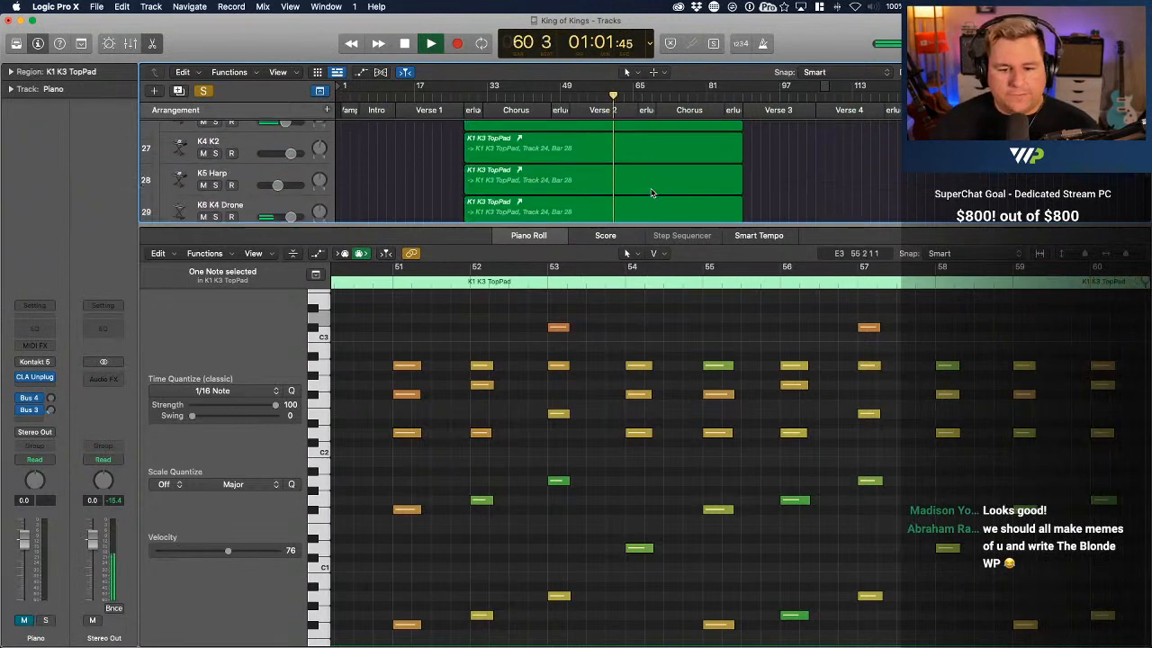
scroll(652, 192, up, 4)
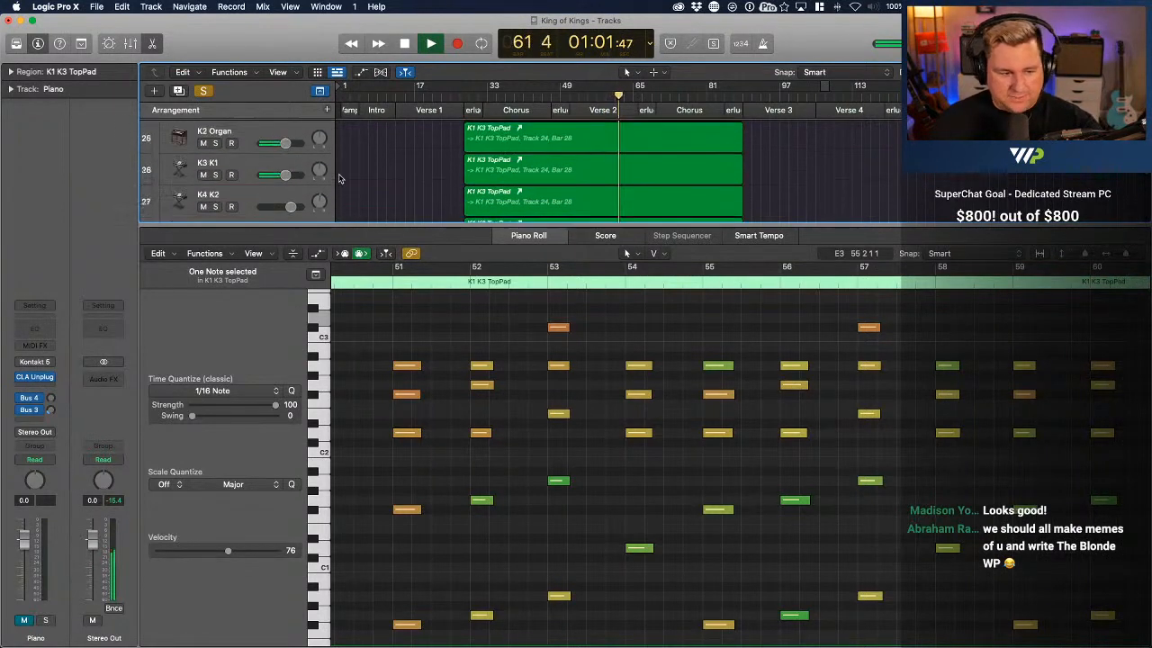
scroll(339, 178, down, 1)
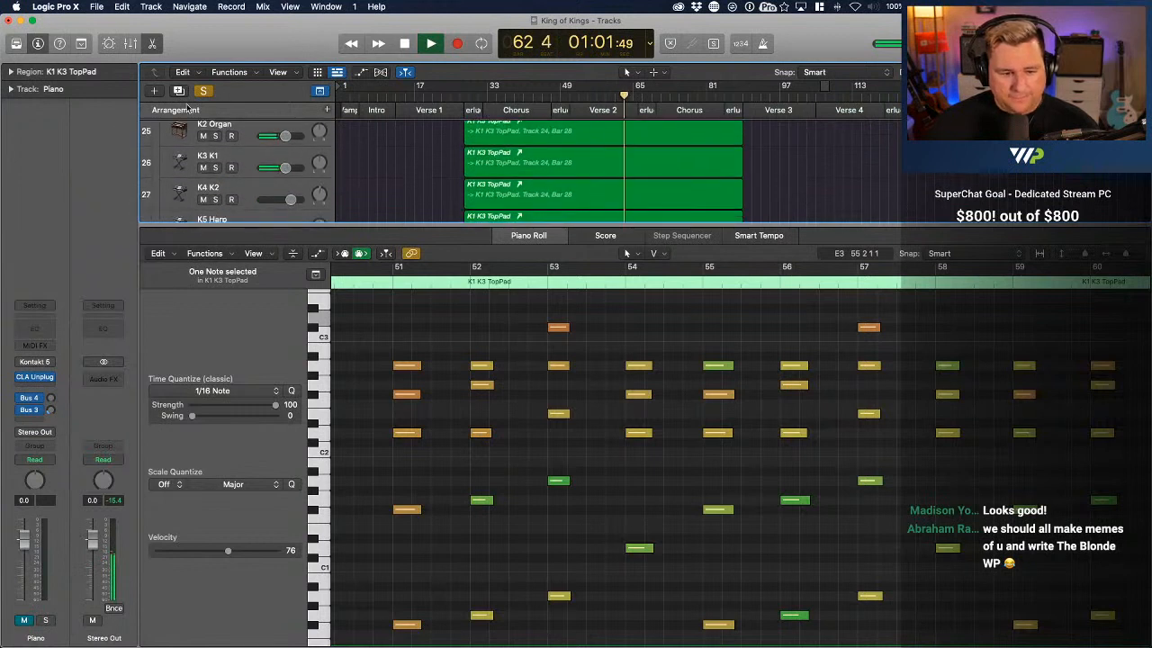
scroll(341, 141, up, 3)
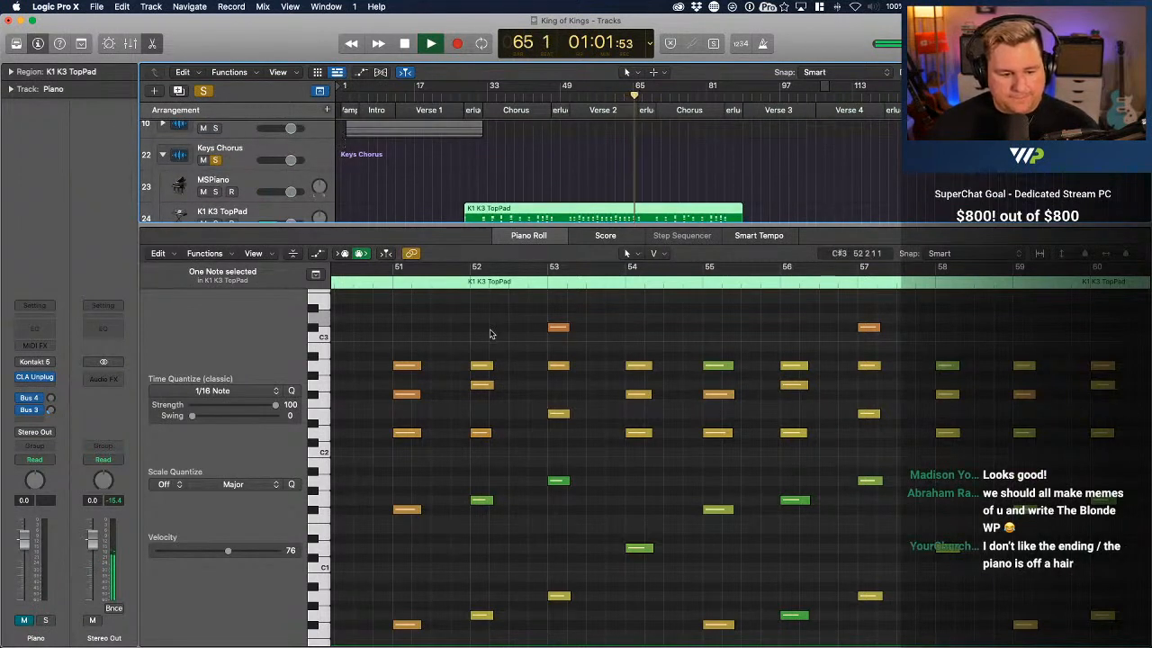
scroll(605, 426, right, 3)
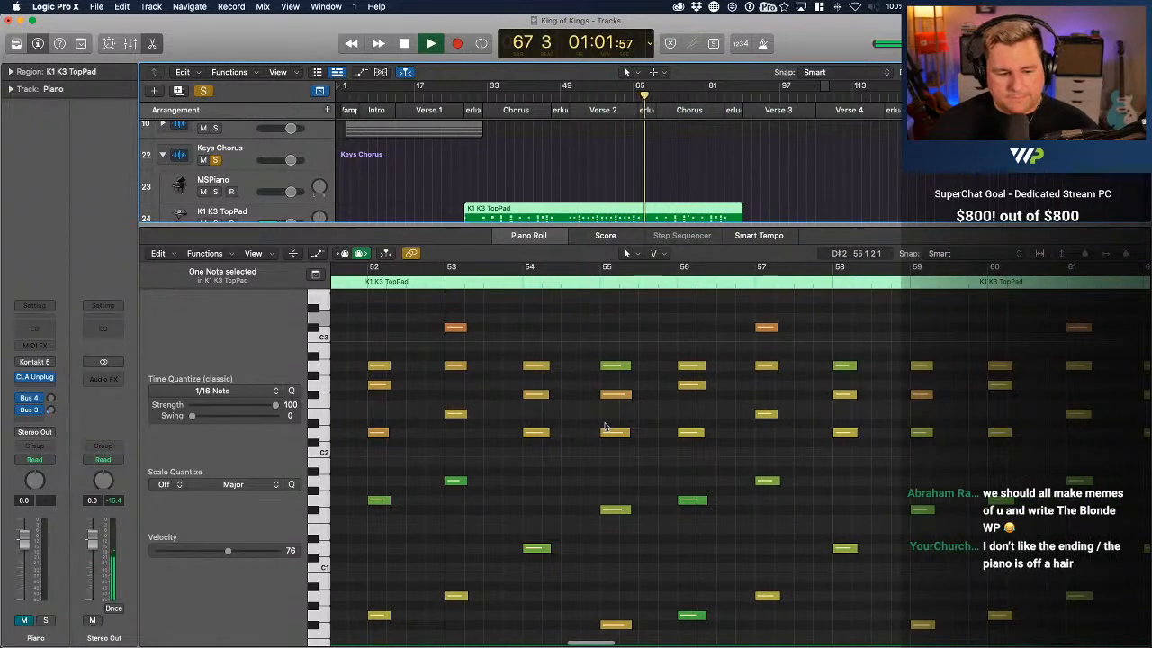
scroll(605, 427, right, 3)
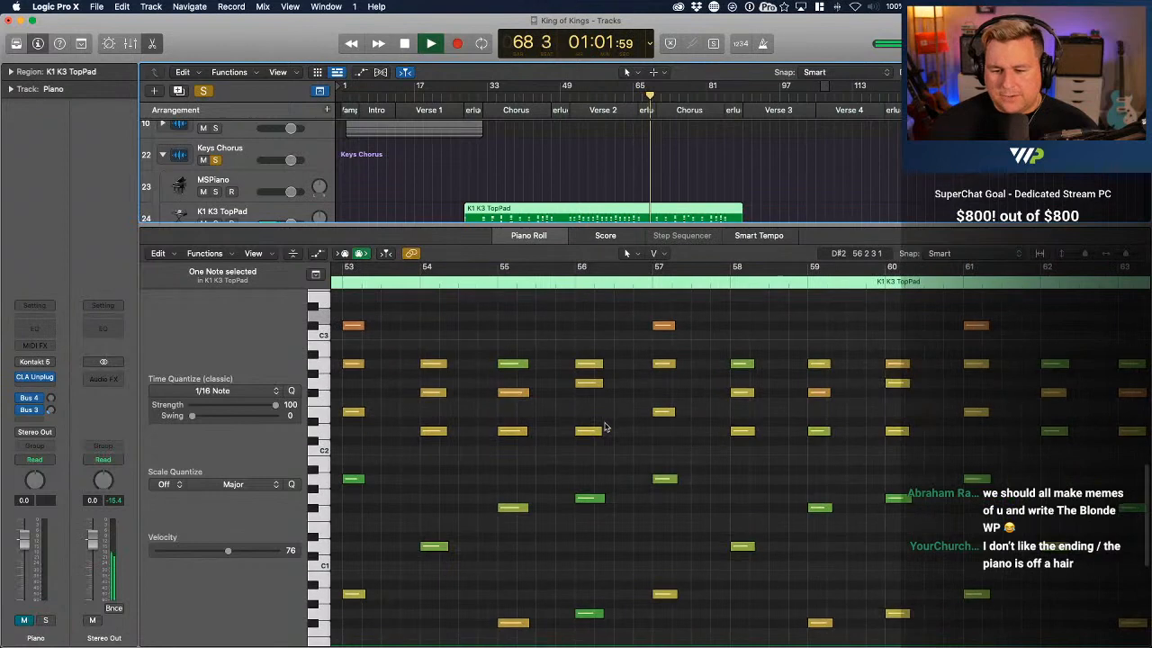
scroll(605, 427, right, 10)
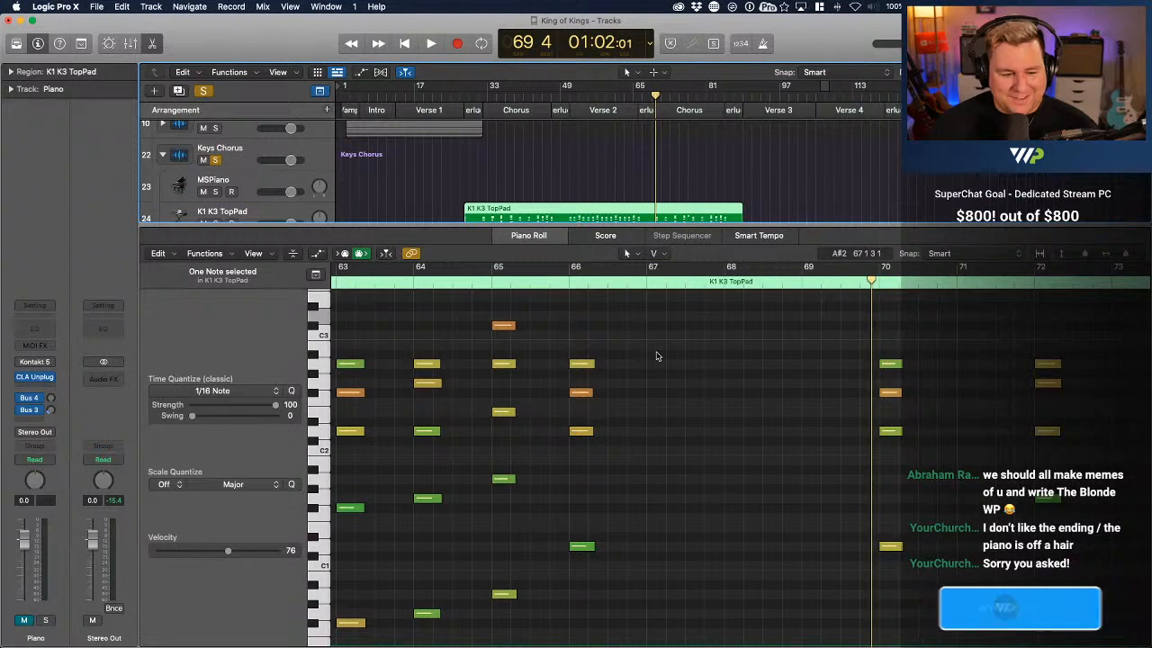
Play Verse 2 of the Keys Chorus part again, following the K1 K3 TopPad notes through to the interlude
scroll(904, 374, left, 3)
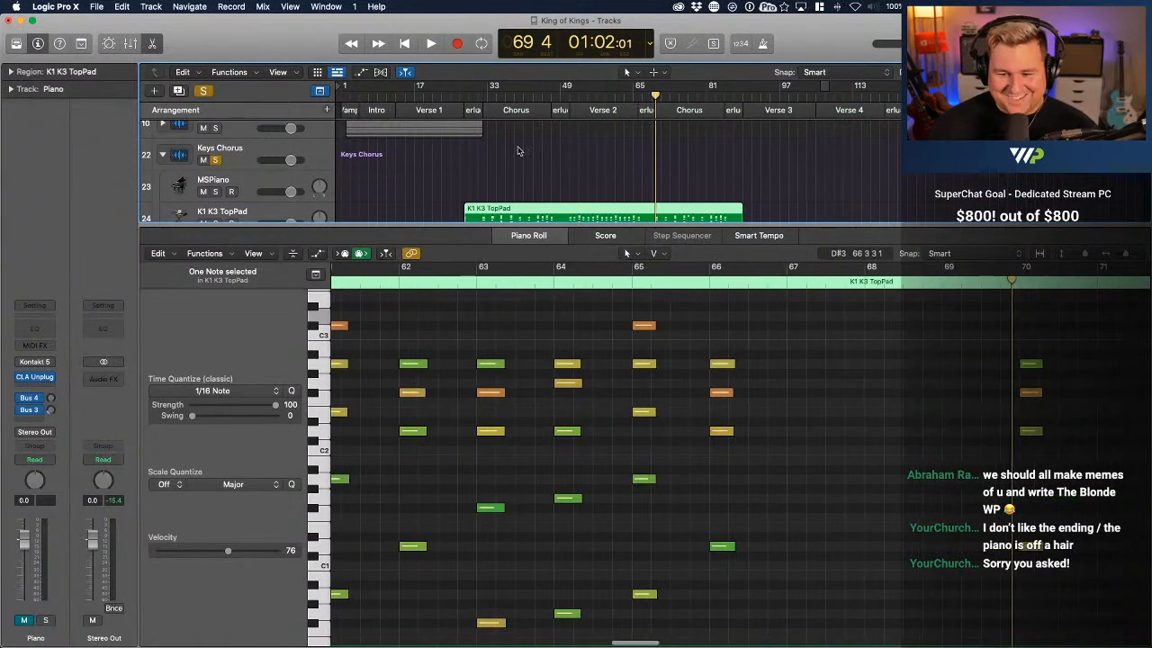
key(space)
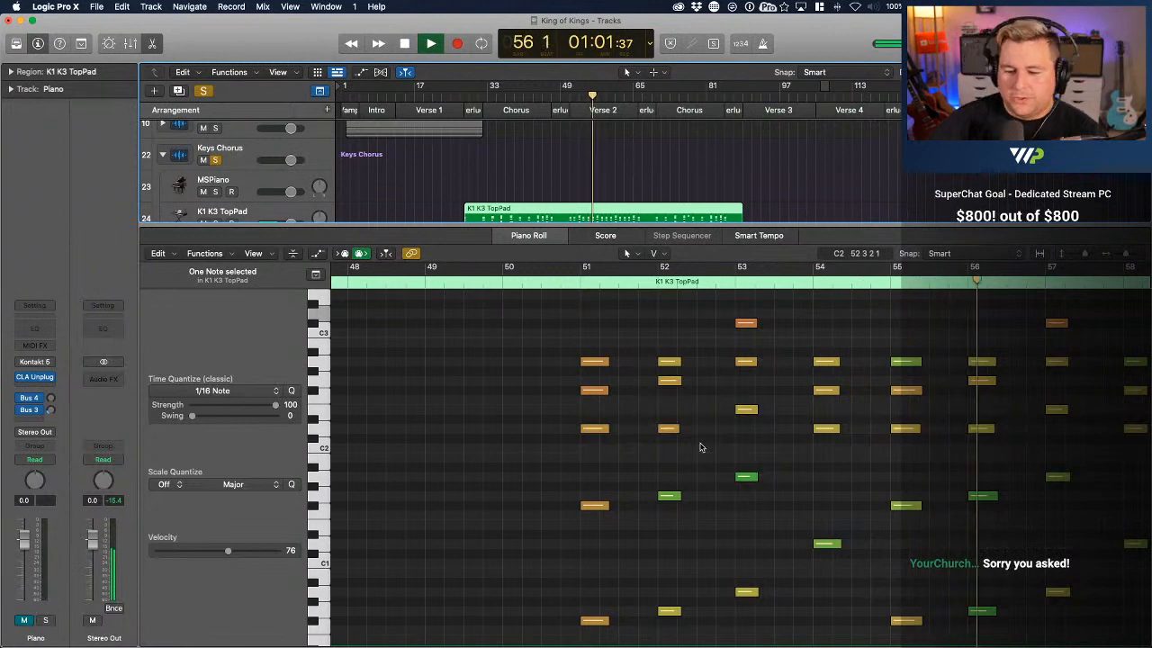
scroll(701, 447, right, 2)
scroll(700, 447, right, 5)
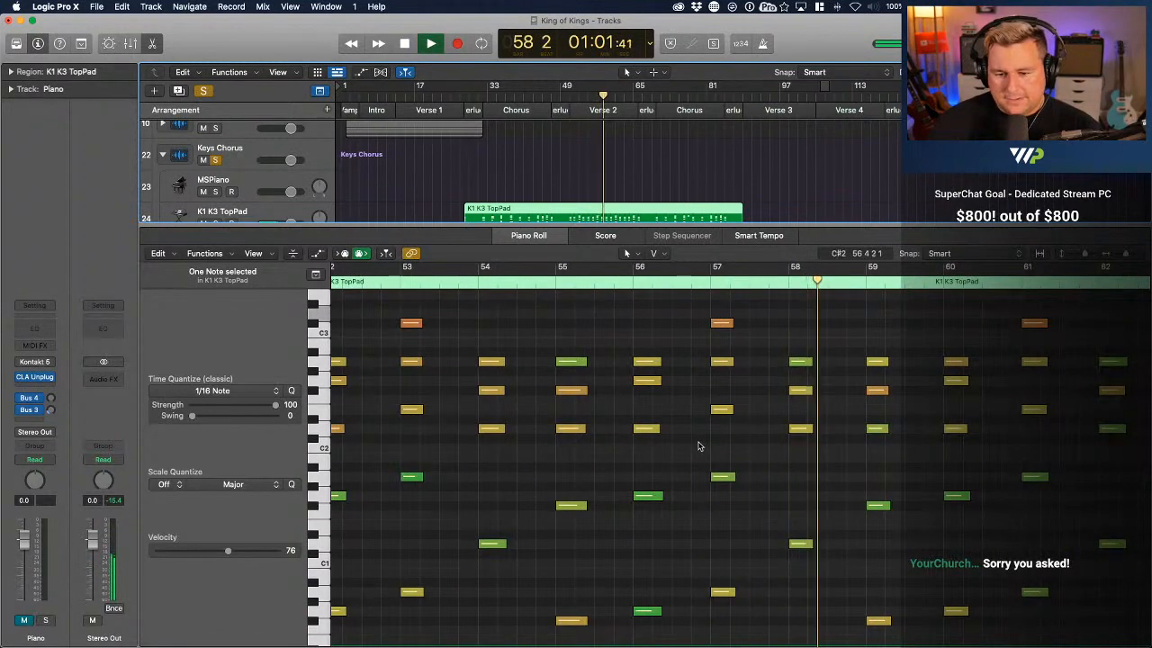
scroll(700, 445, right, 1)
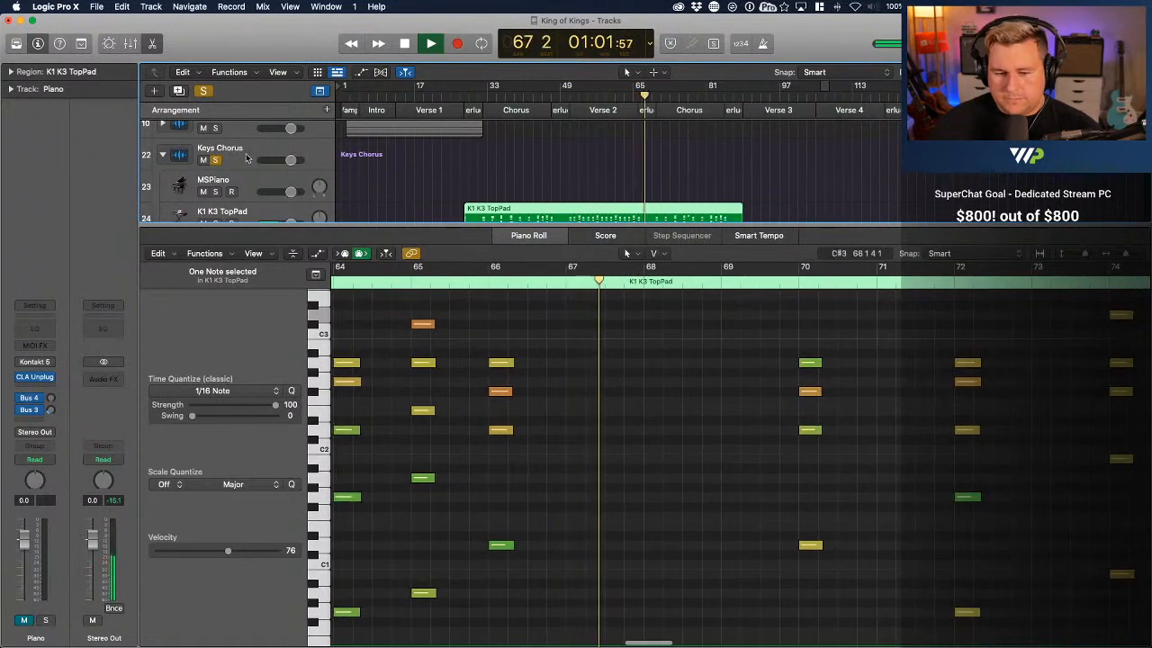
Hear the full mix briefly with all solos off, restore the Keys Chorus solo, and follow the notes into the second Chorus
click(202, 91)
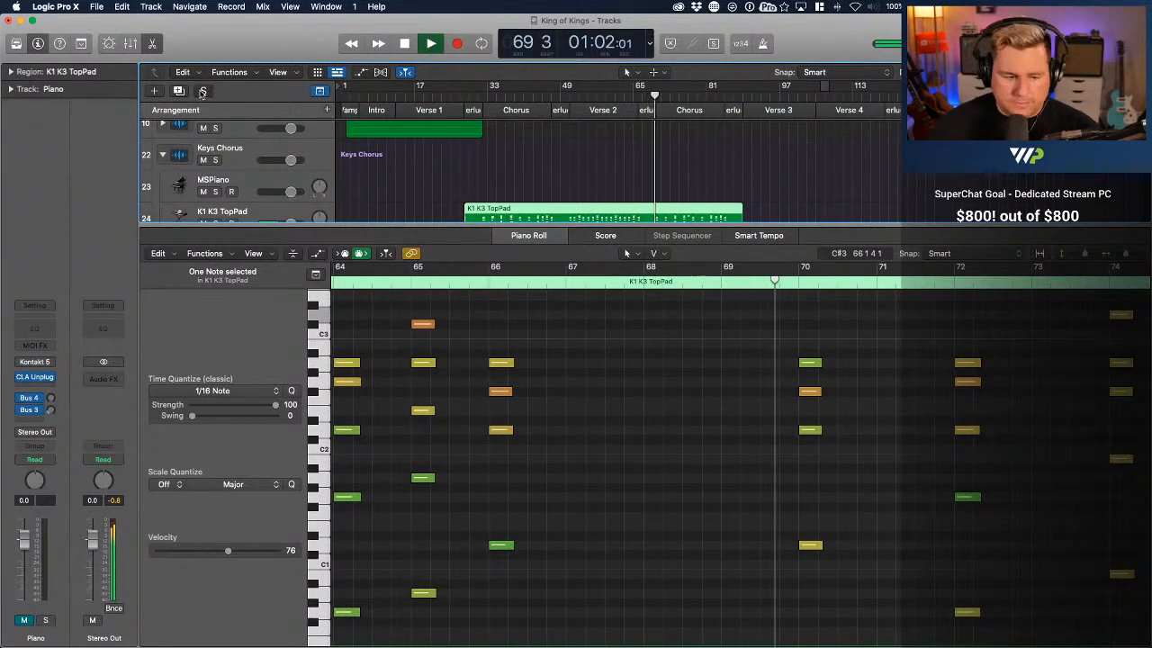
click(202, 91)
scroll(545, 297, right, 5)
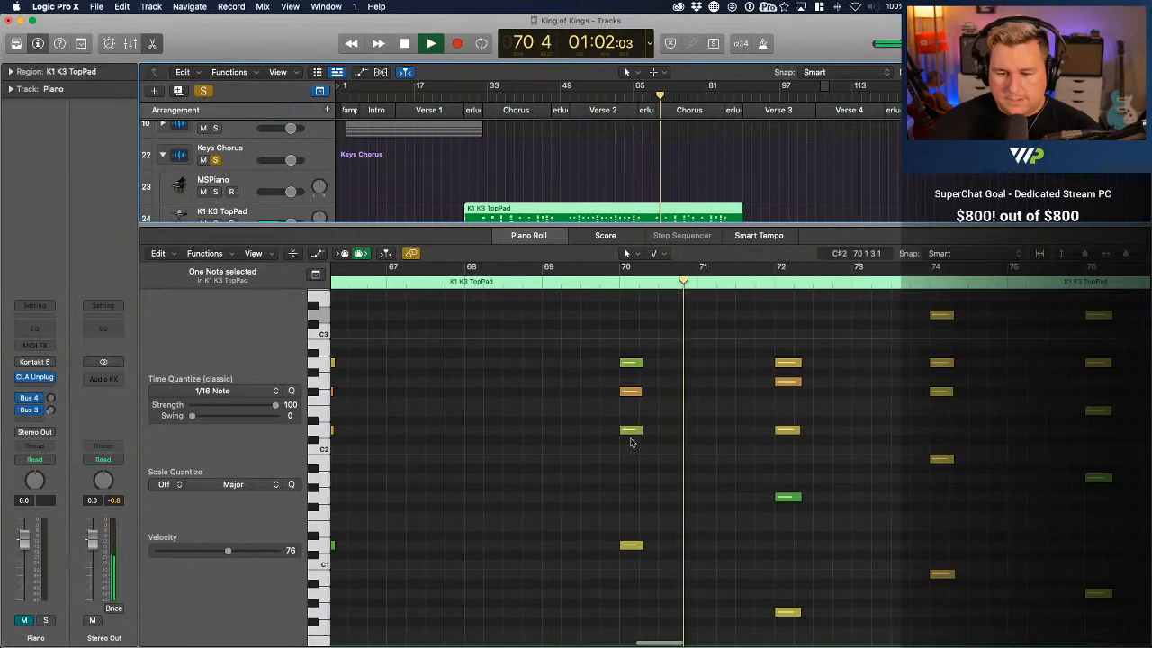
Replay the second Chorus of the soloed Keys Chorus part from bar 76, following the K1 K3 TopPad notes to the region's end
scroll(641, 443, up, 1)
scroll(641, 443, down, 3)
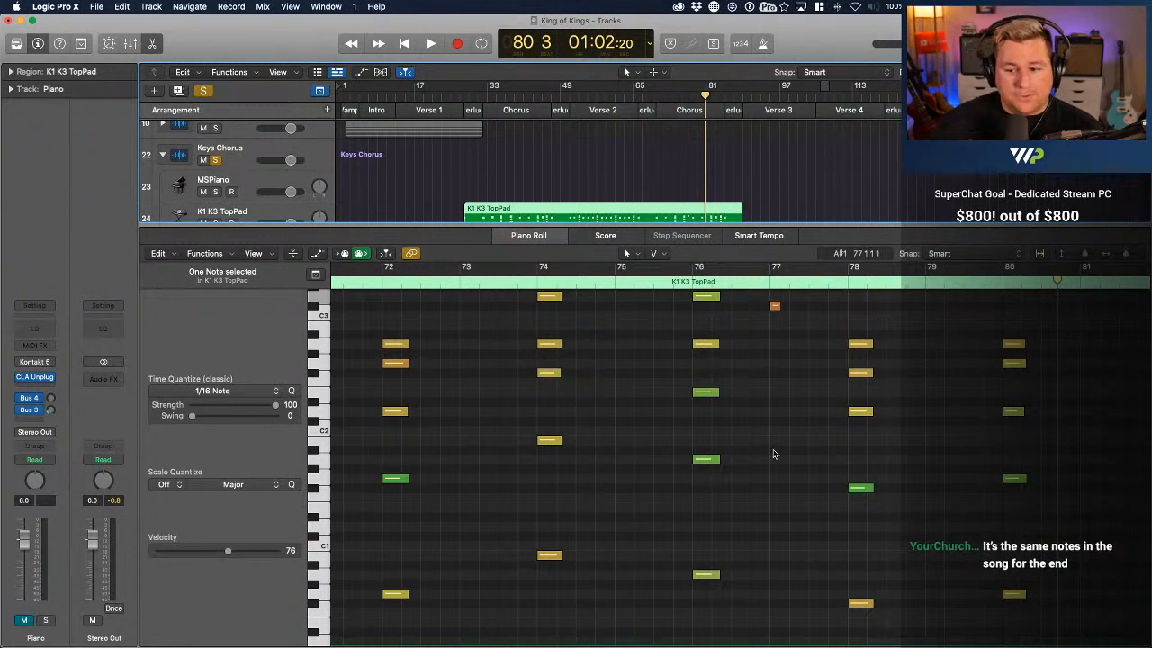
click(687, 286)
key(space)
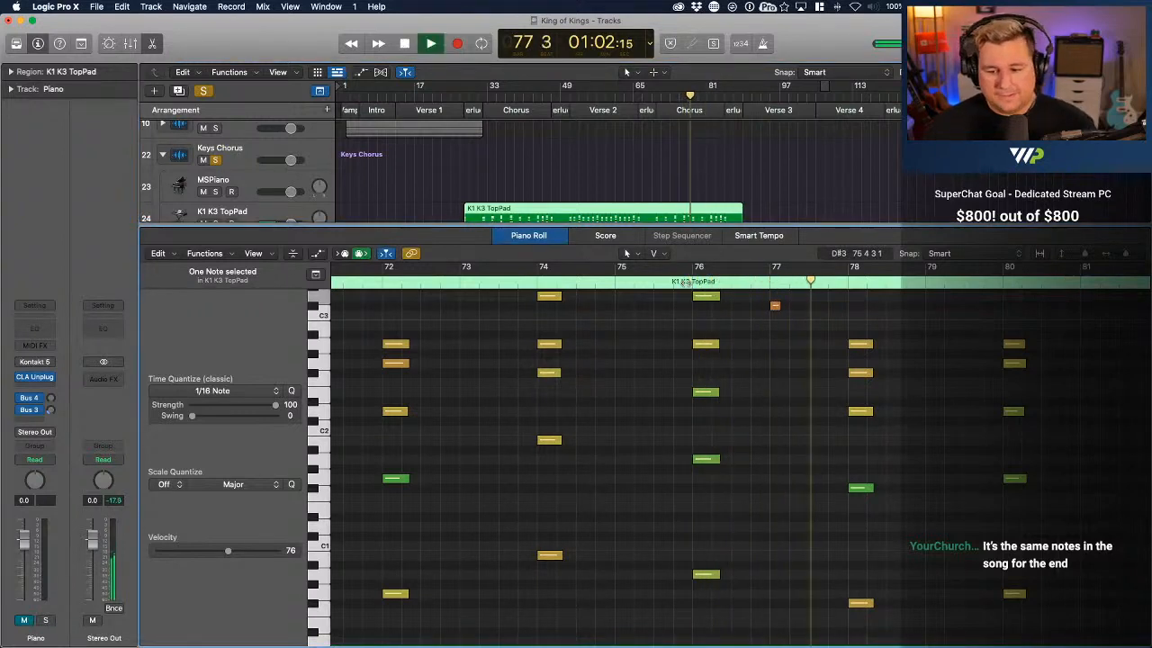
scroll(798, 424, right, 4)
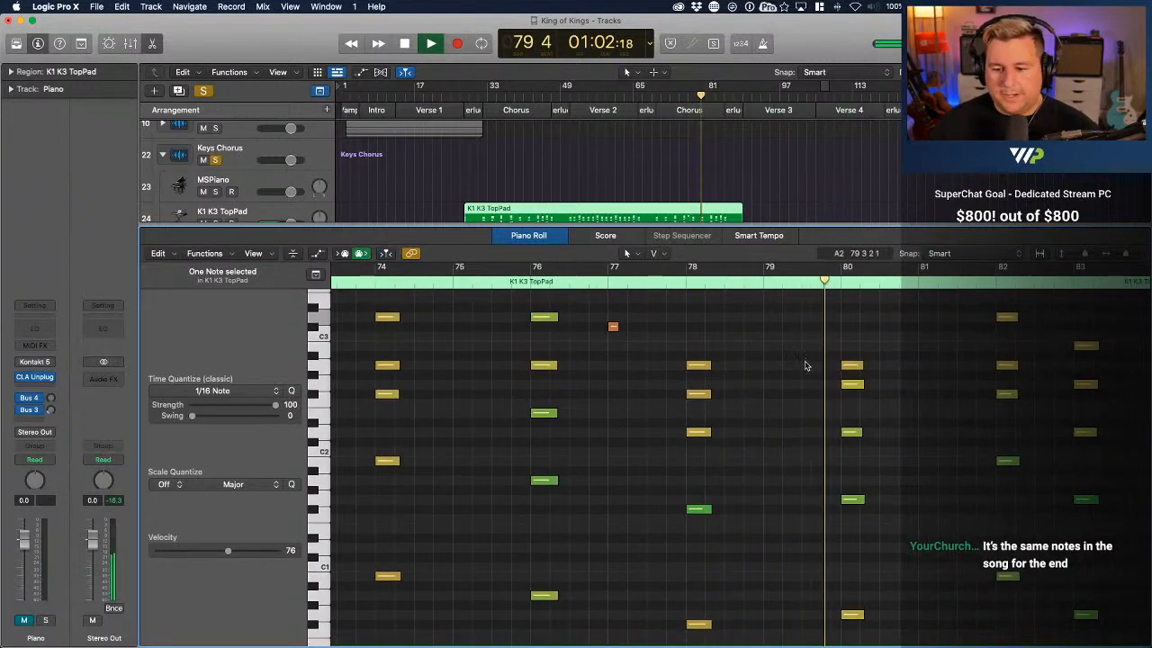
scroll(832, 386, right, 2)
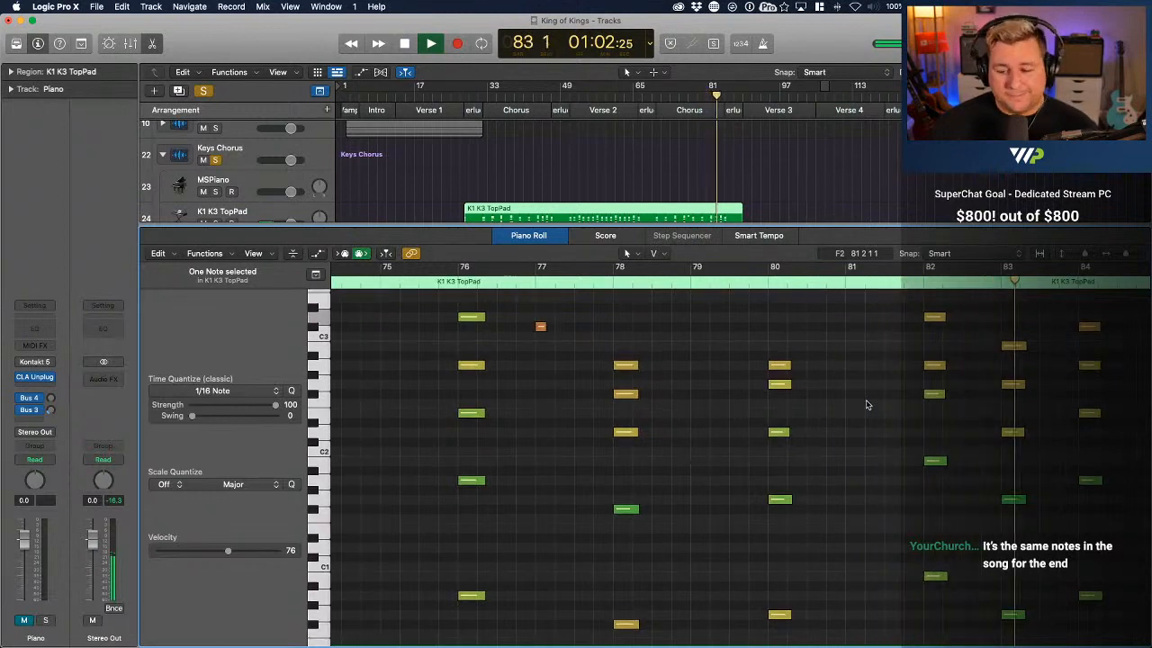
scroll(953, 434, right, 3)
scroll(953, 435, right, 3)
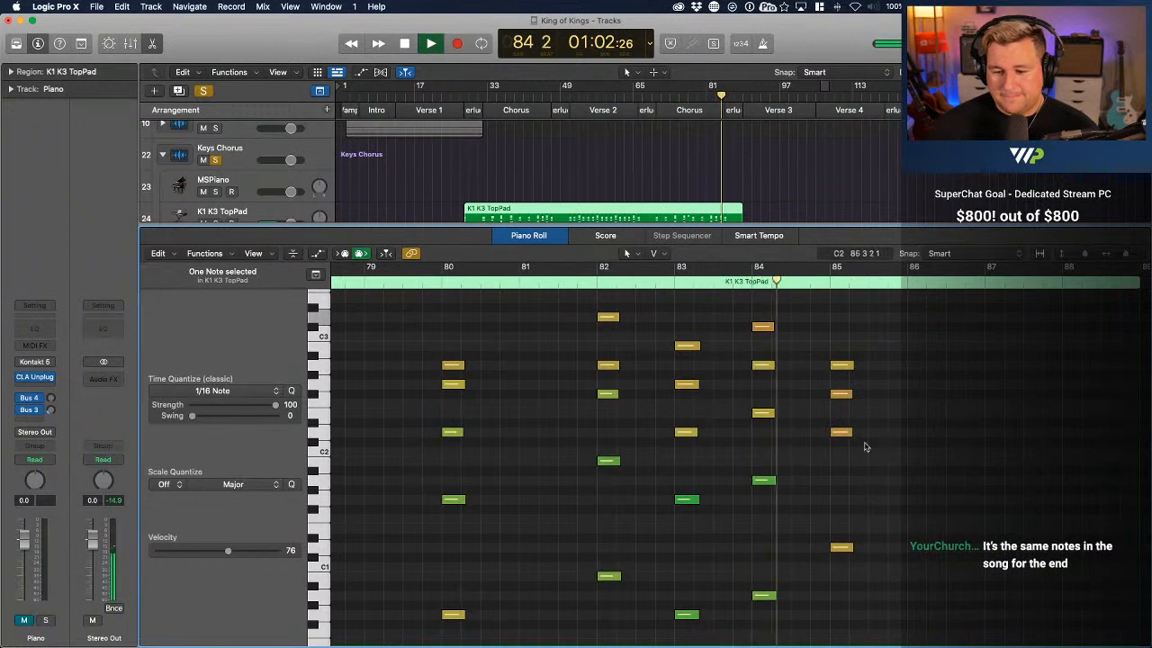
mouse_move(844, 435)
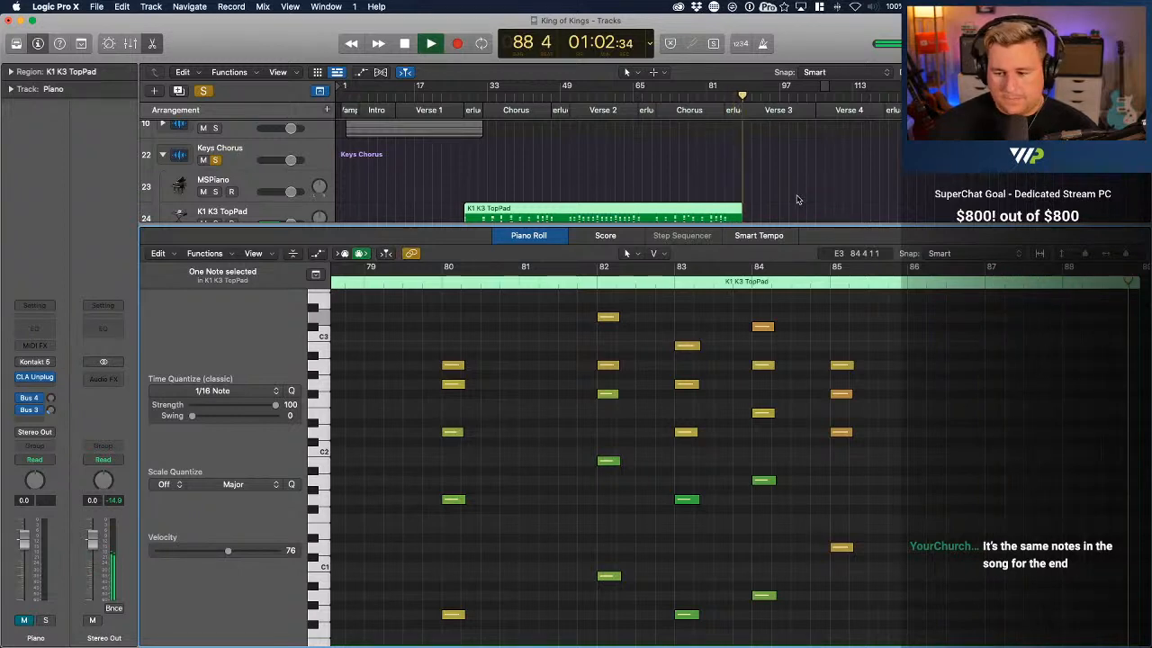
Stop playback, close the note editor, and collapse the Keys Chorus stack with its solo turned off
key(space)
key(p)
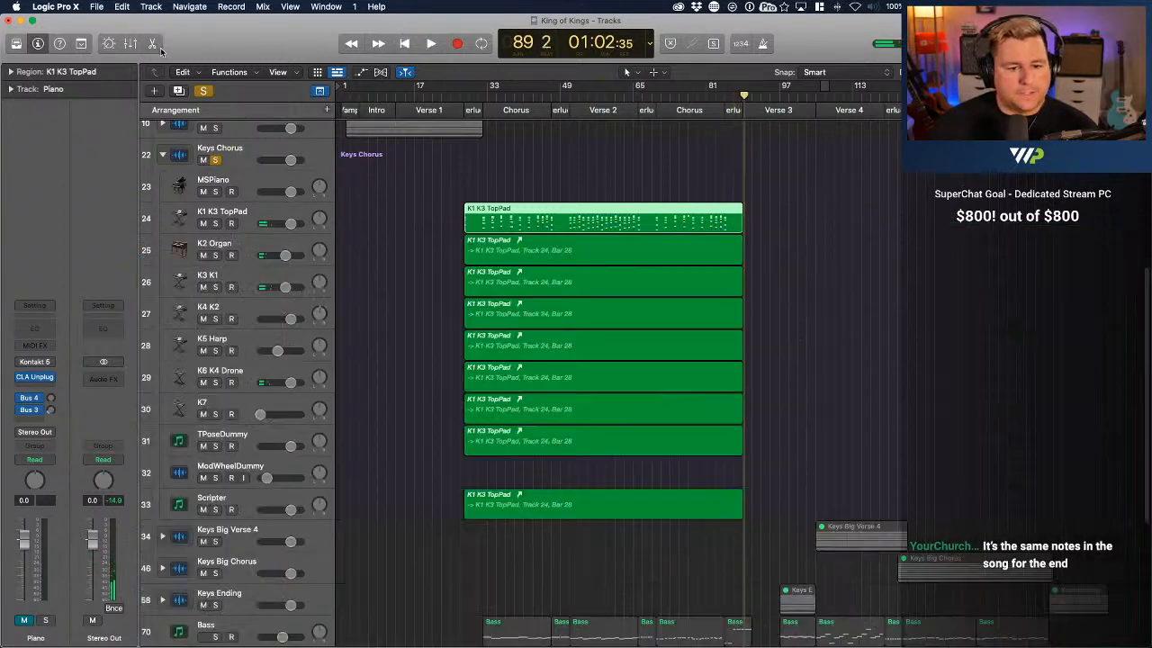
click(163, 155)
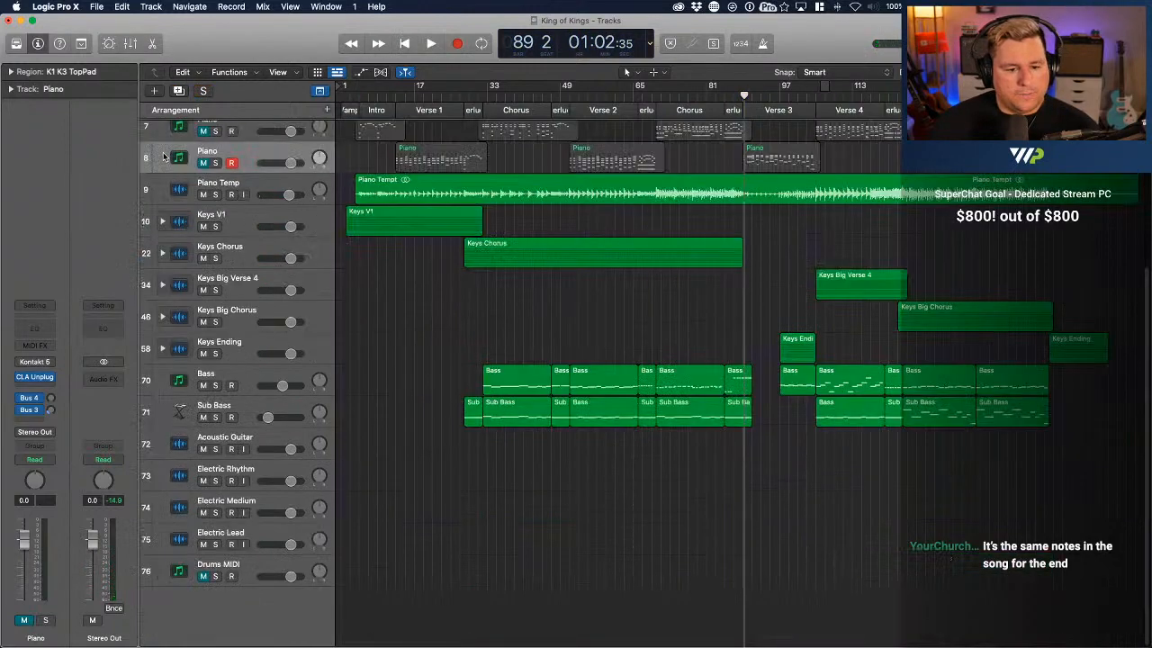
scroll(594, 336, up, 5)
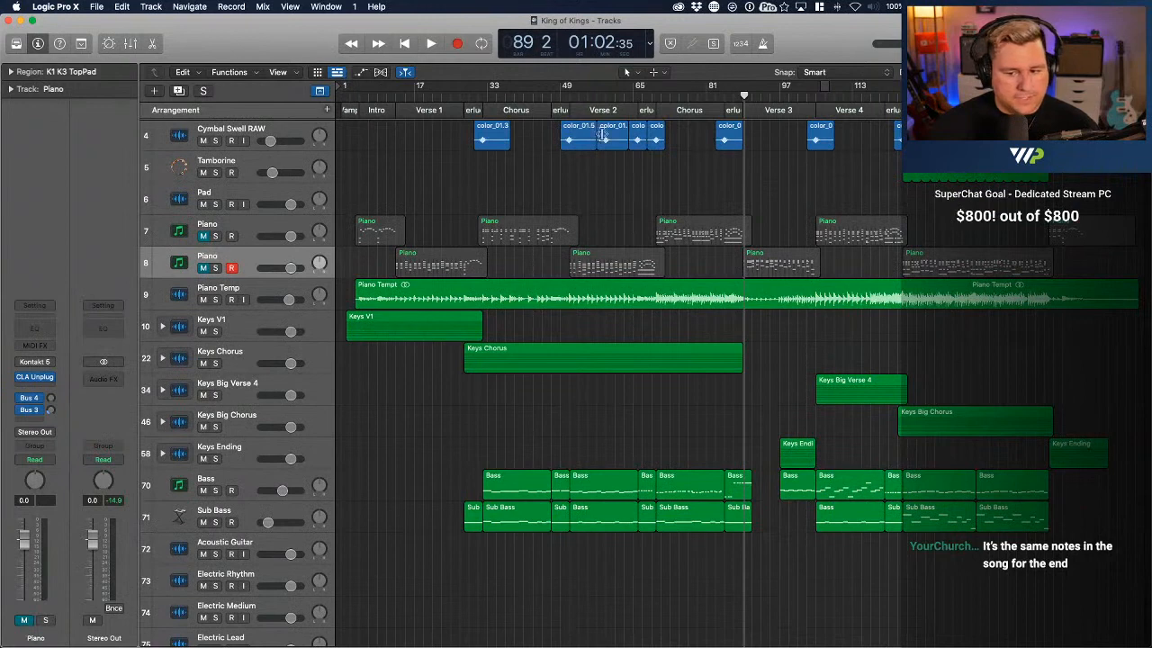
Play the song's ending in the full mix from bar 159 to bar 163, listening to the bounced piano
click(725, 97)
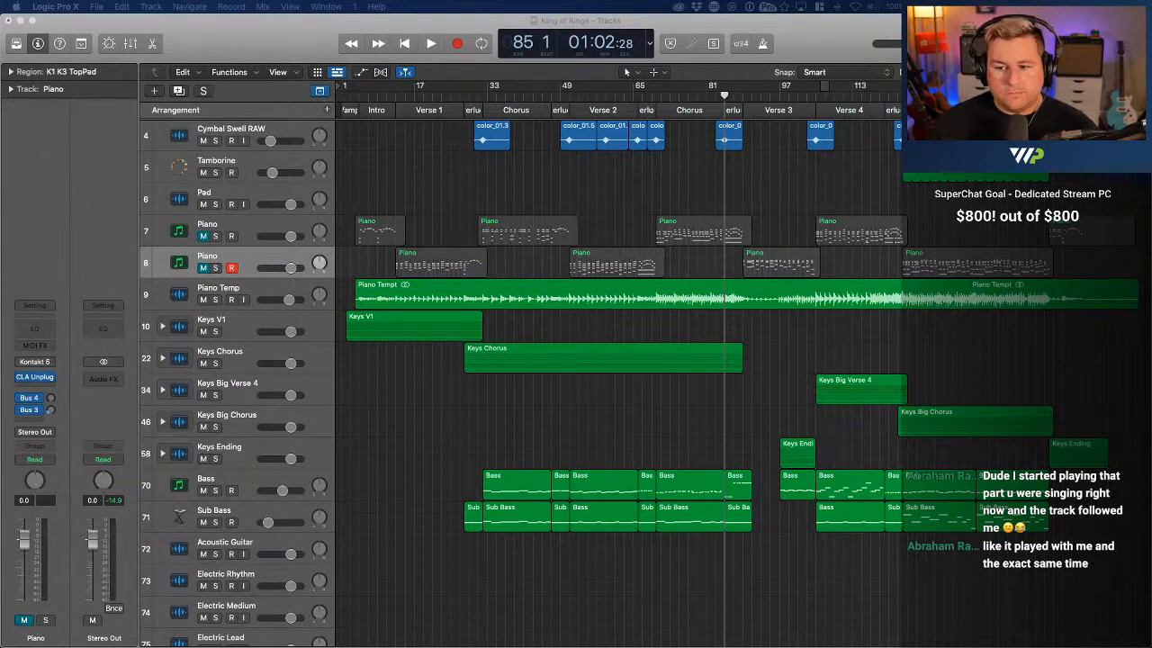
click(1063, 95)
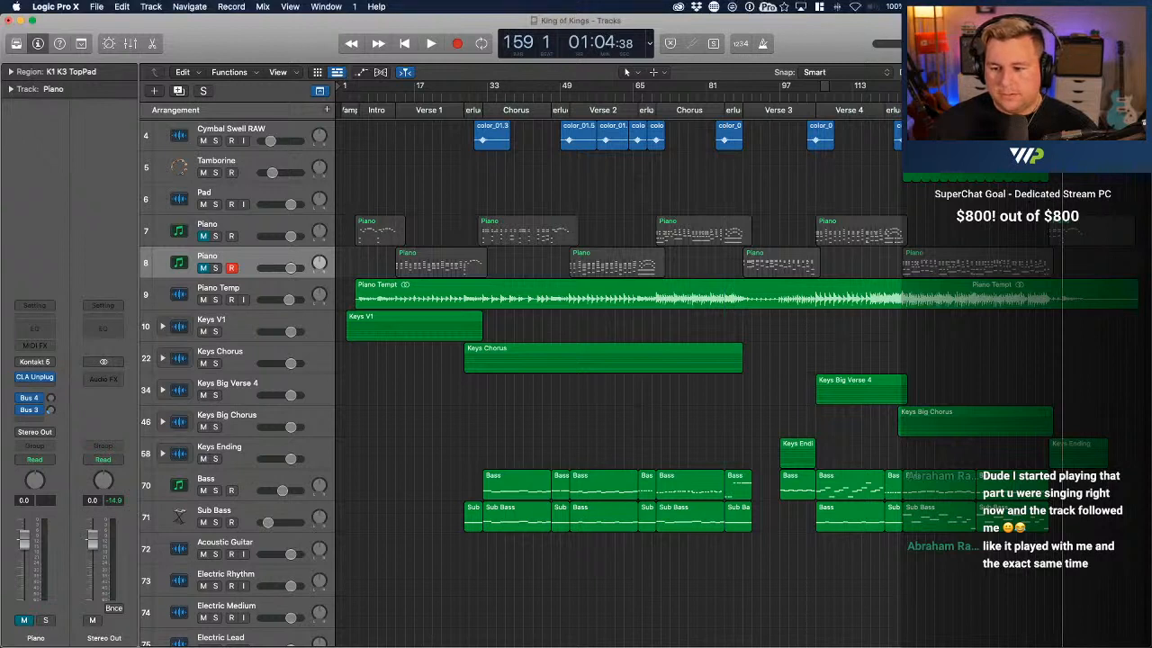
key(space)
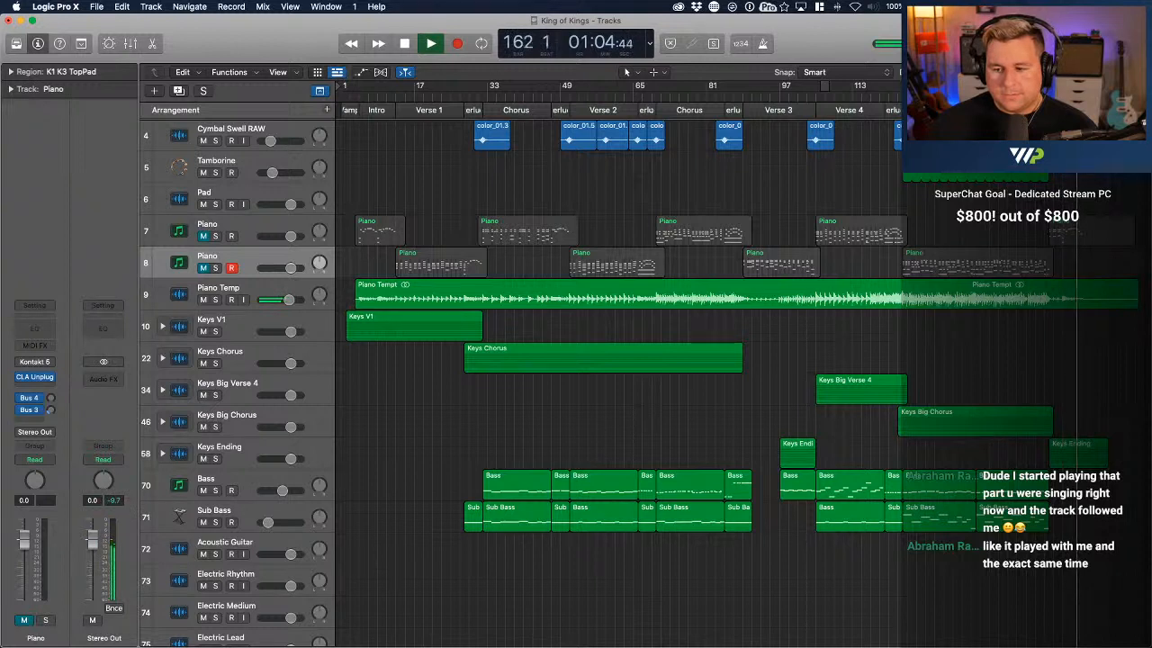
key(space)
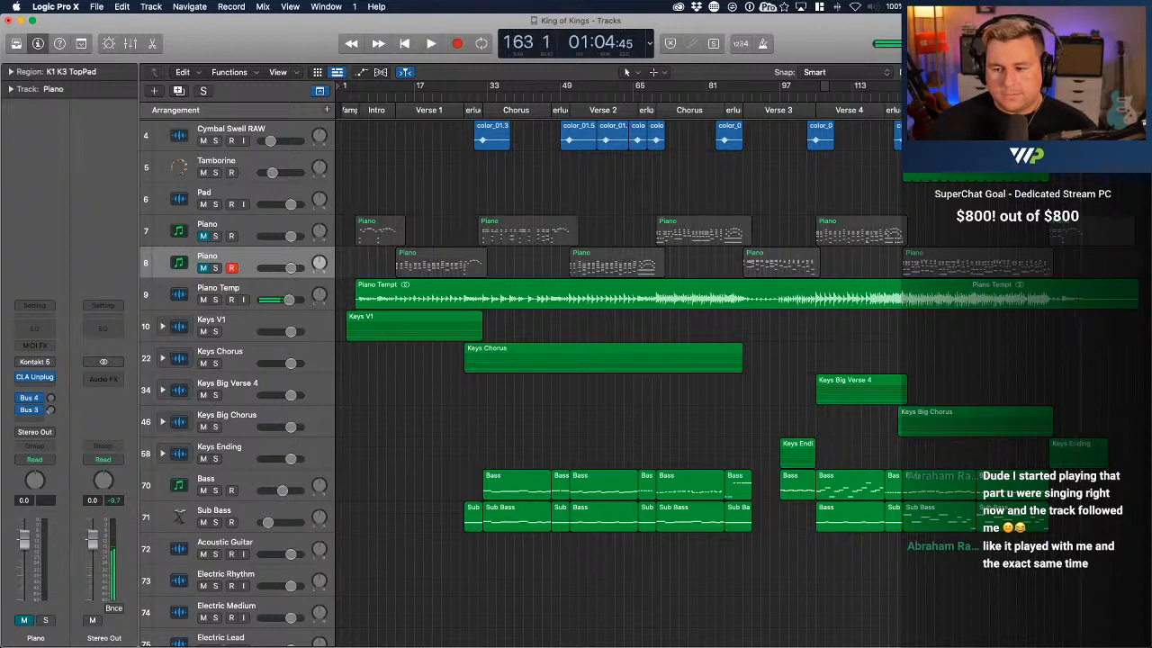
Open the final Piano MIDI region's notes, unmuting the upper Piano track and muting Piano Temp in its place
click(1088, 243)
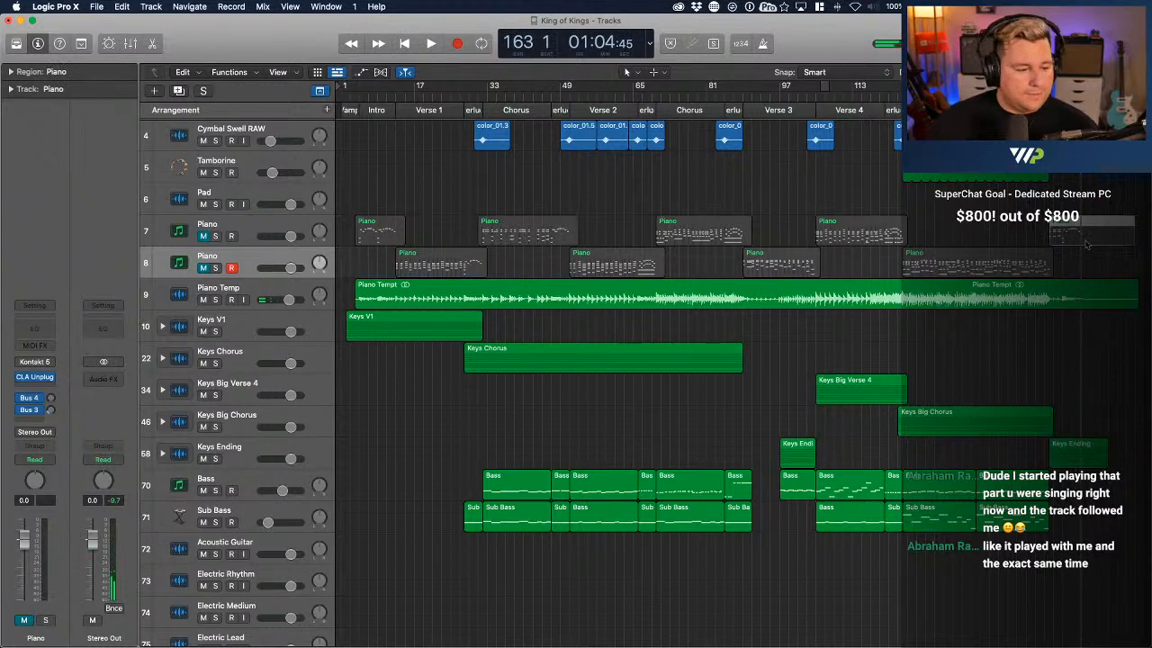
double_click(1085, 244)
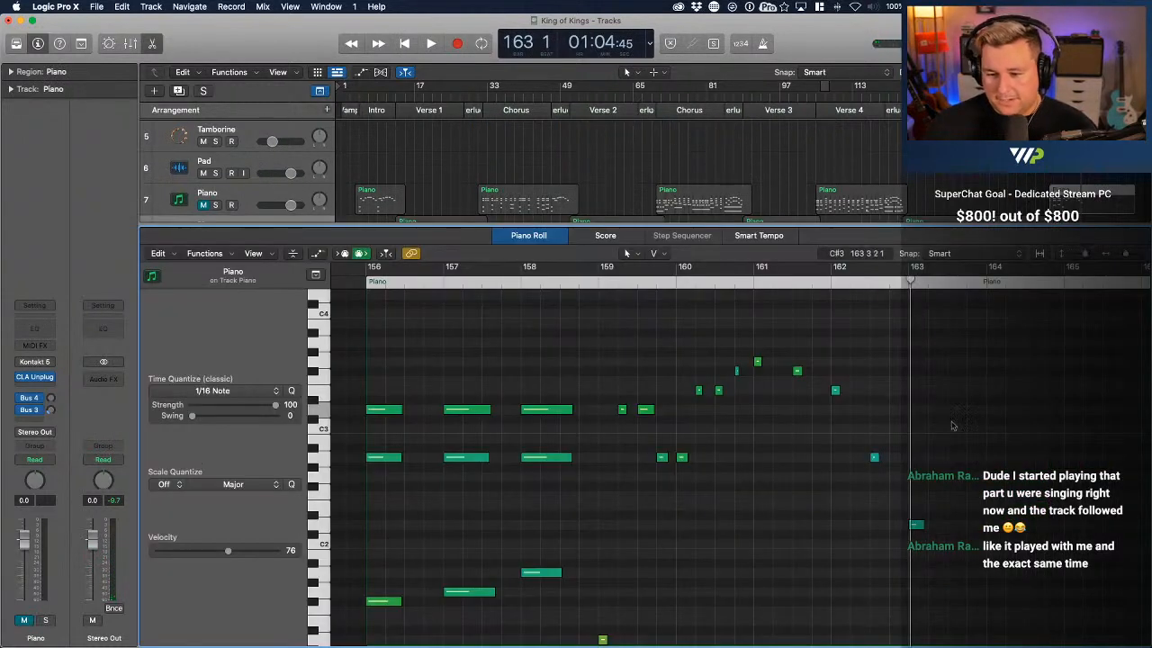
click(205, 205)
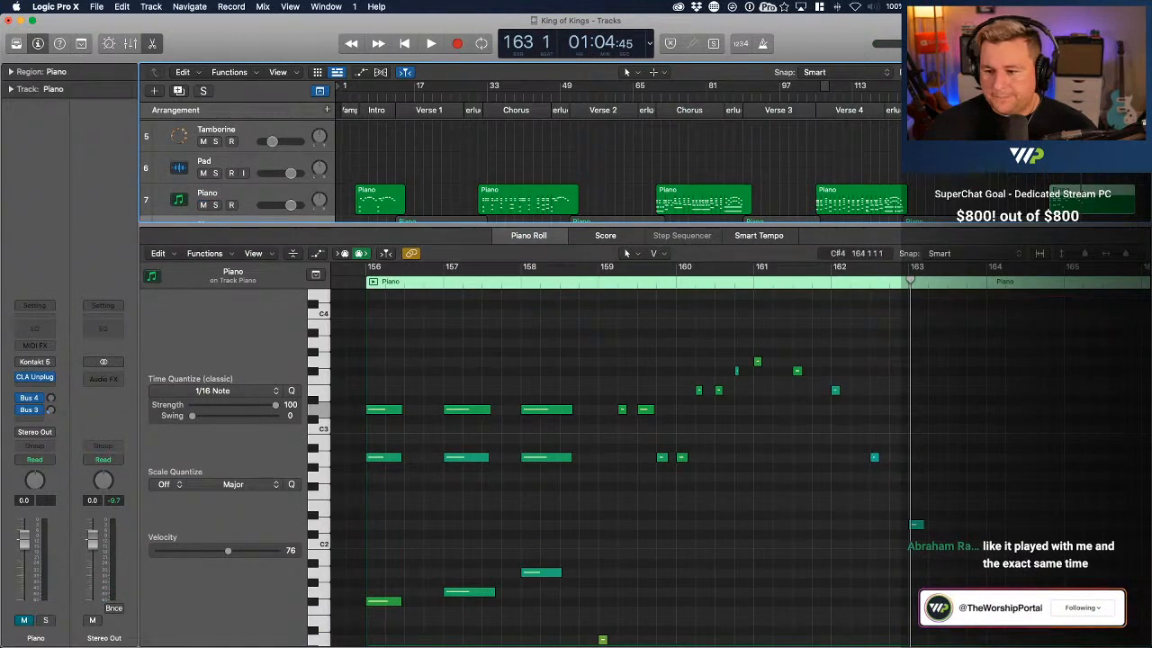
scroll(215, 164, down, 3)
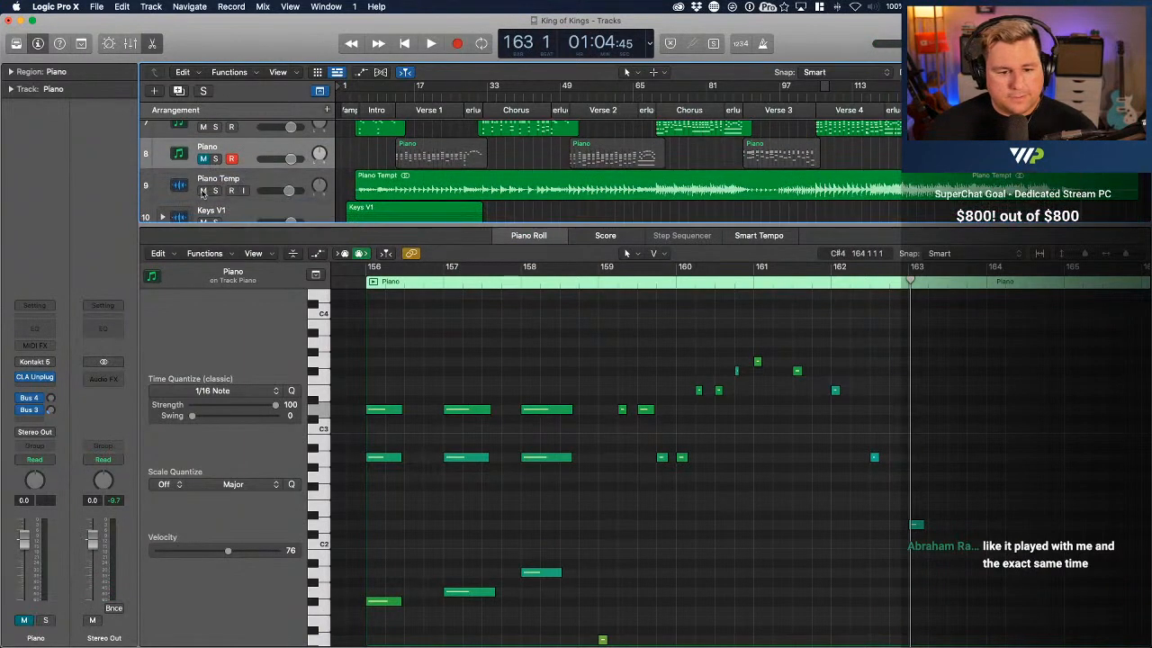
click(203, 191)
scroll(215, 171, up, 2)
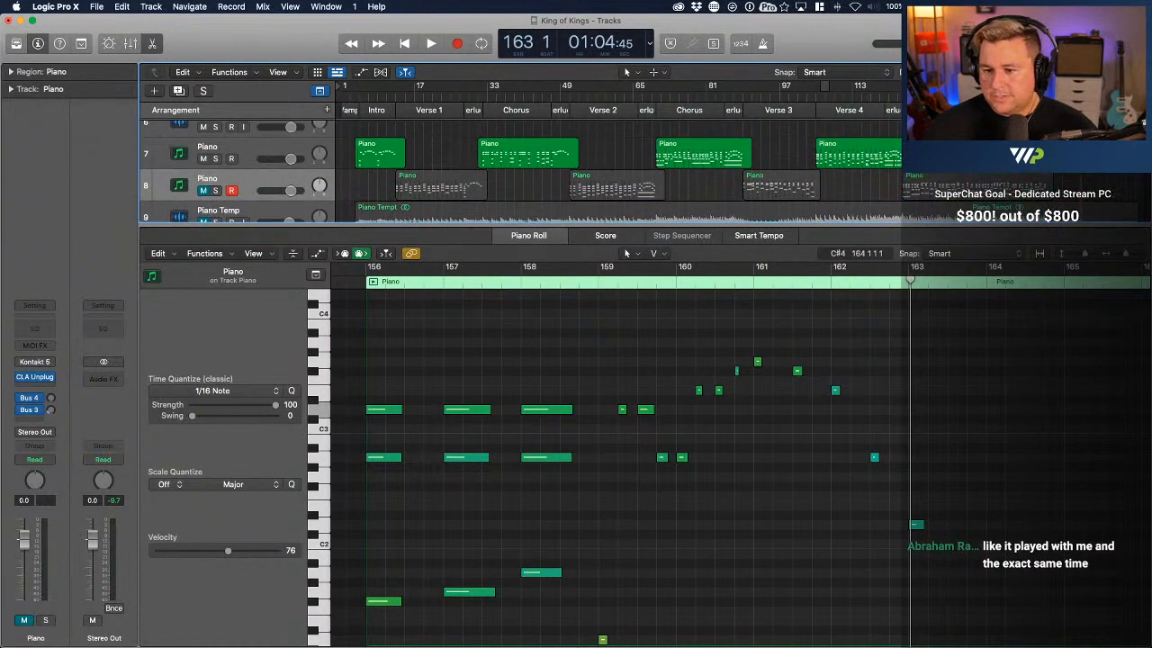
Play the ending piano melody from about bar 159 to bar 162 with the upper Piano track selected, listening for the wrong note
key(comma)
key(comma)
key(comma)
key(comma)
key(space)
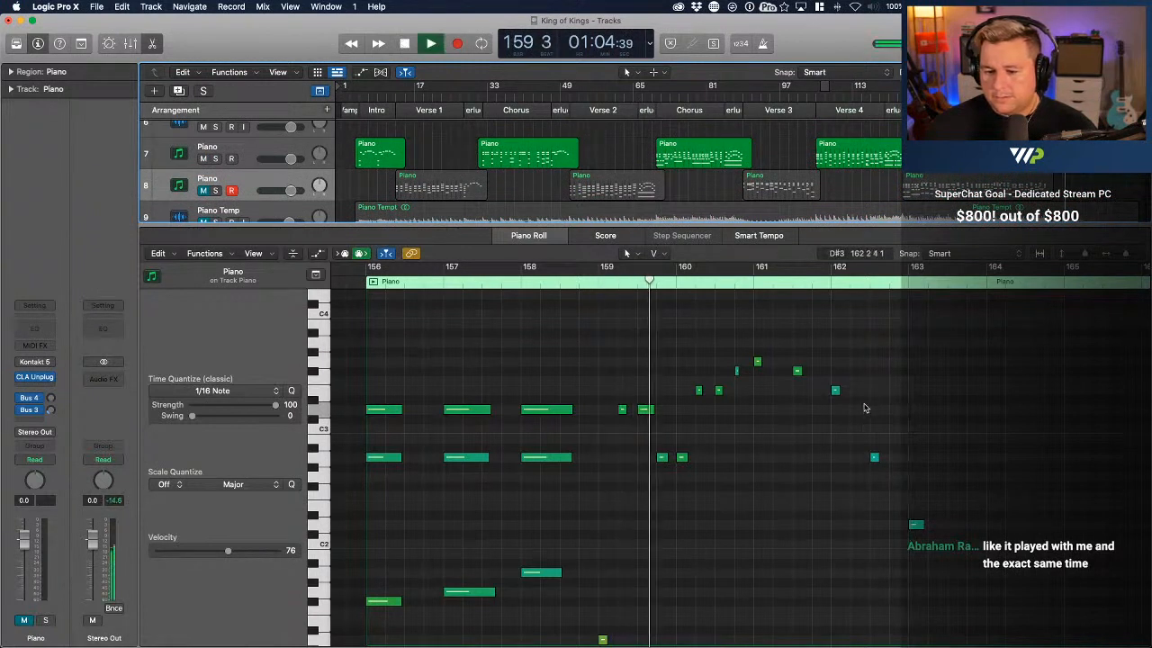
click(234, 149)
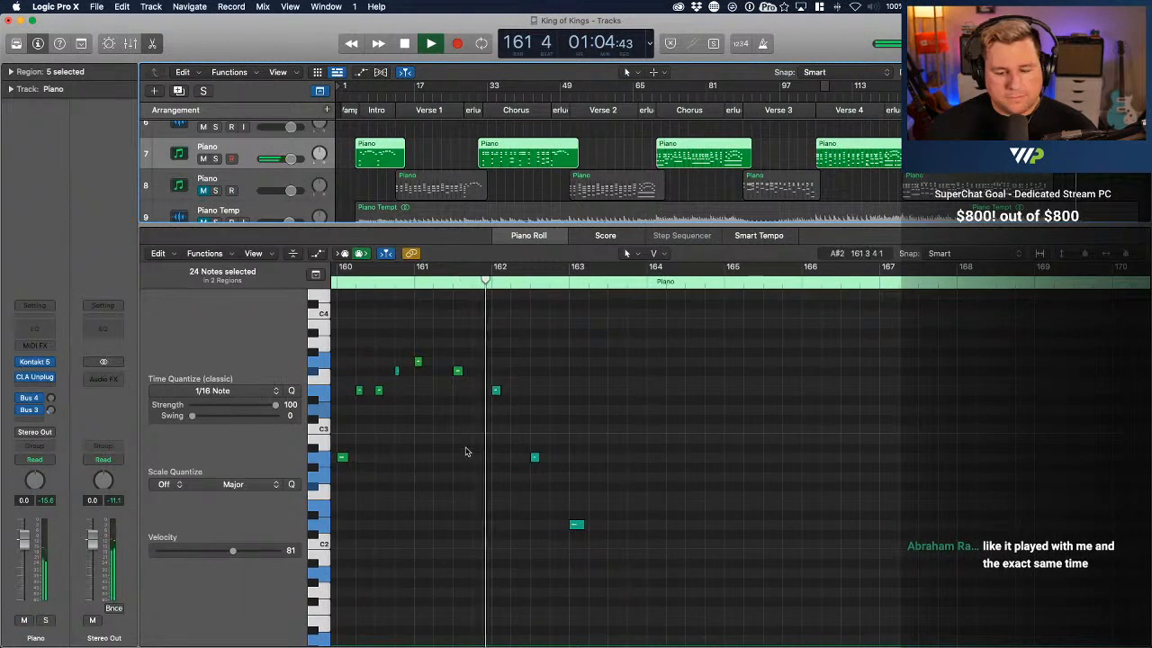
key(space)
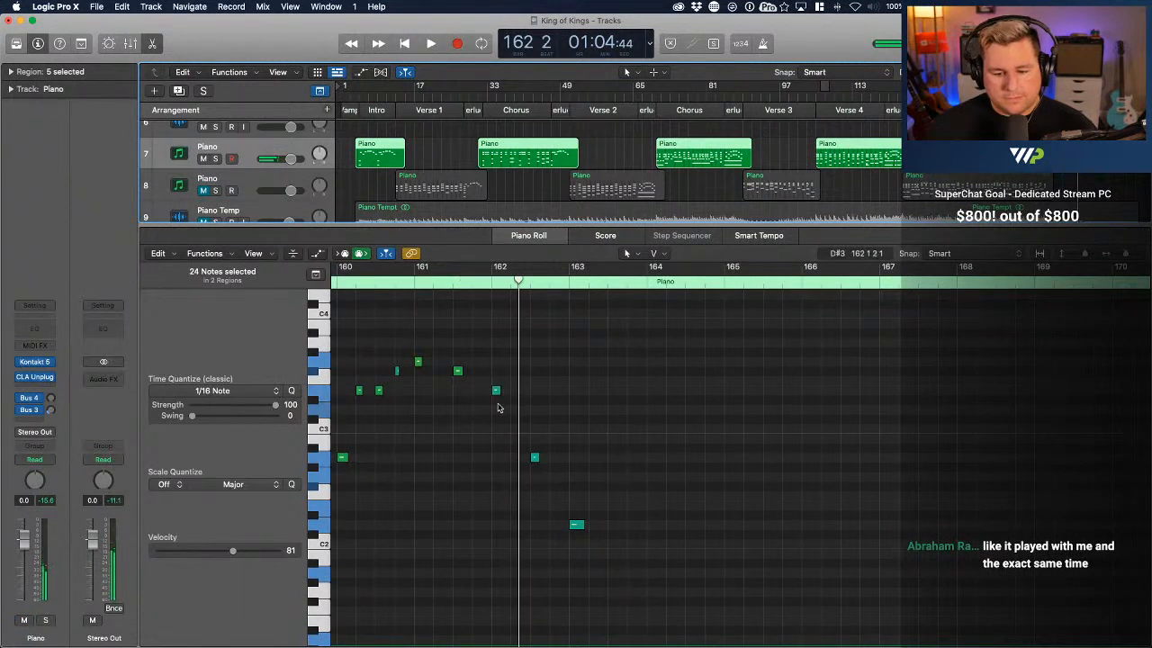
Move the E3 note at bar 162 down to D3 with a slightly longer length, and play the corrected ending
click(419, 362)
click(458, 371)
click(496, 391)
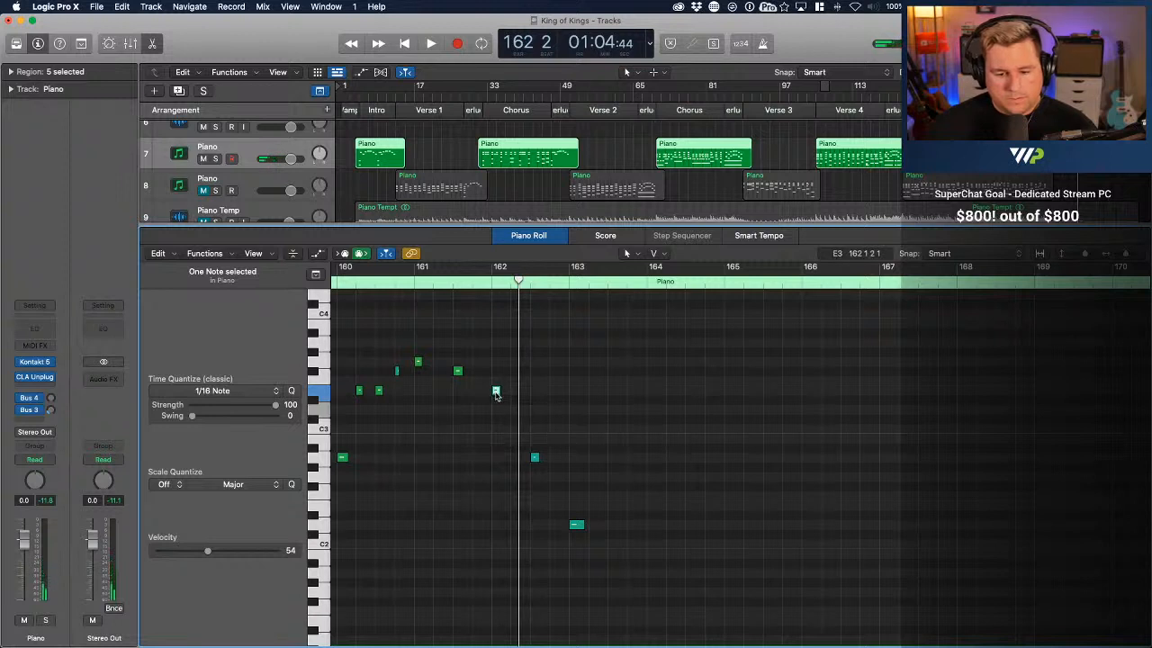
mouse_move(496, 393)
mouse_down()
mouse_move(497, 419)
mouse_move(498, 409)
mouse_up()
click(486, 281)
key(space)
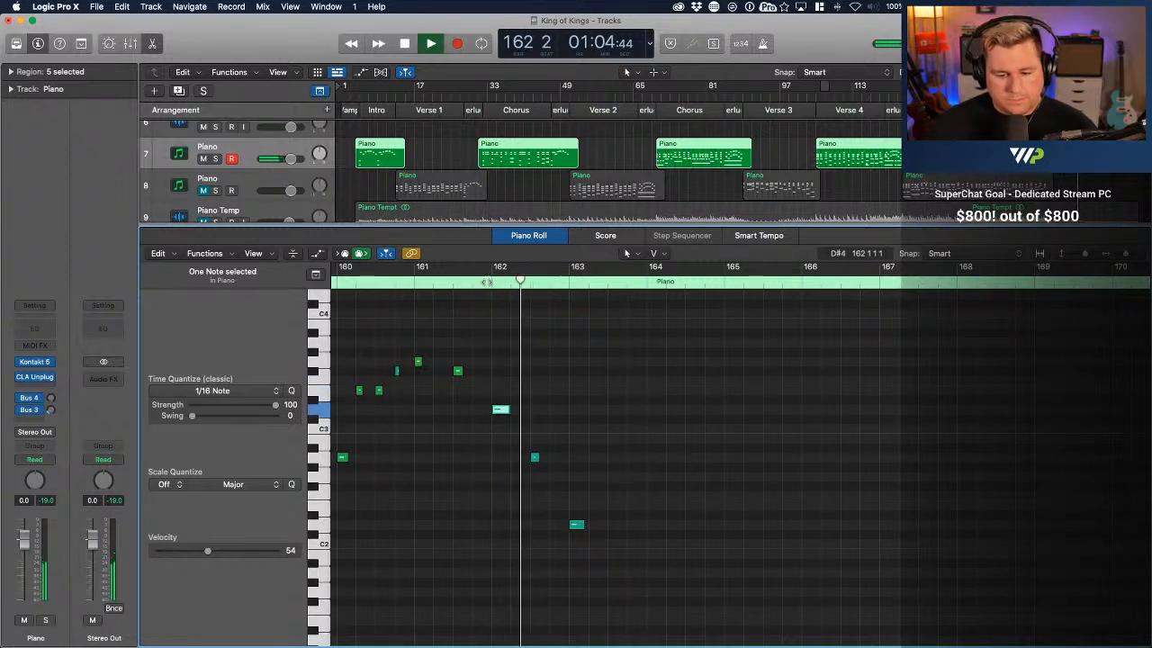
key(space)
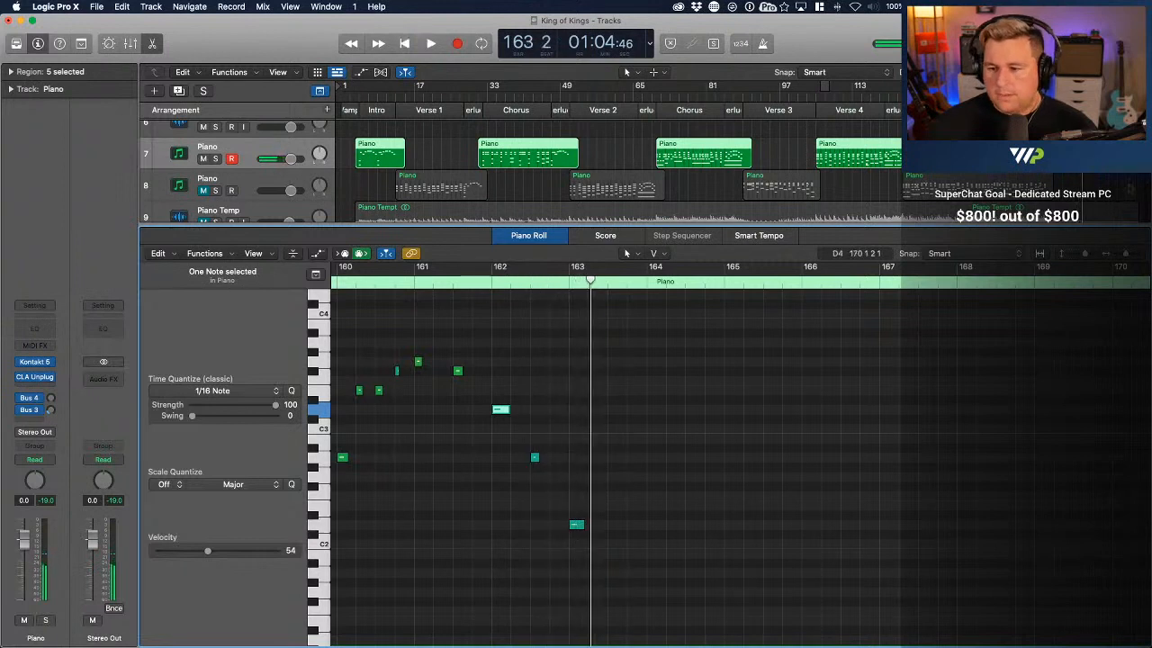
Solo the upper Piano track and play its ending from bar 156 to bar 163
click(1050, 93)
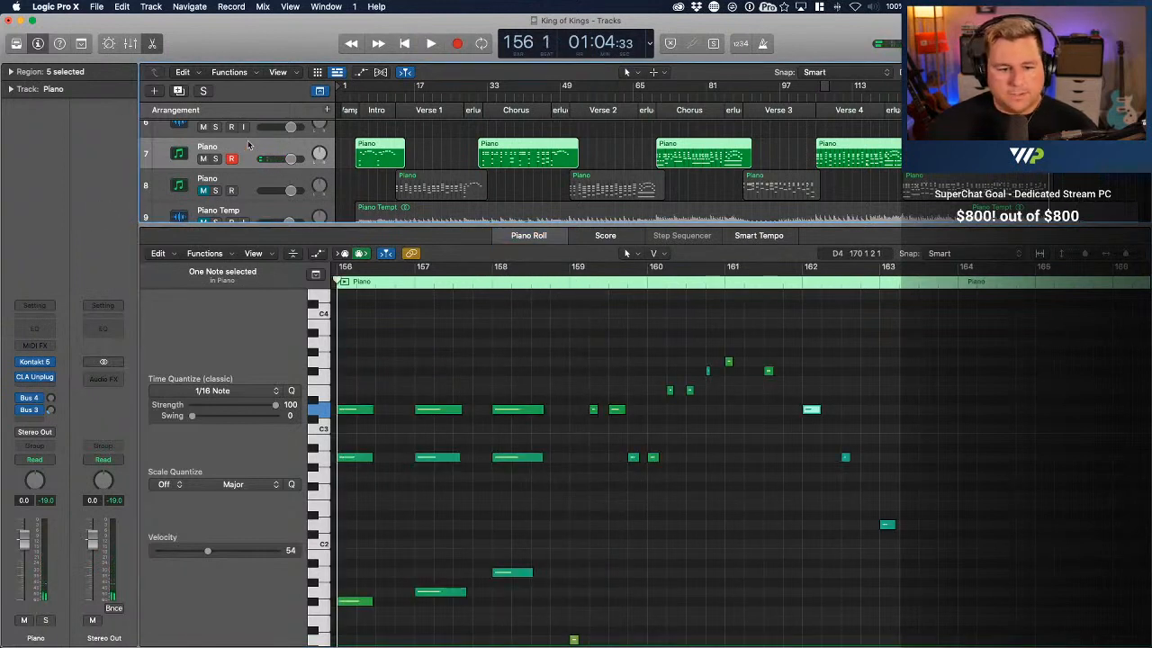
click(215, 159)
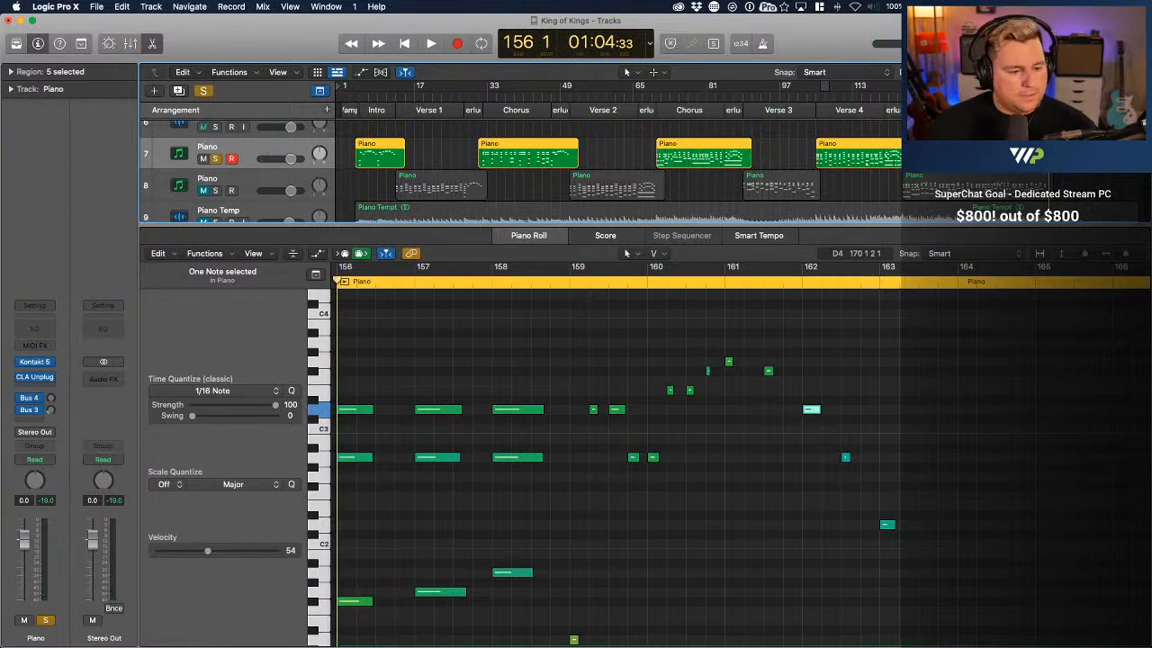
key(space)
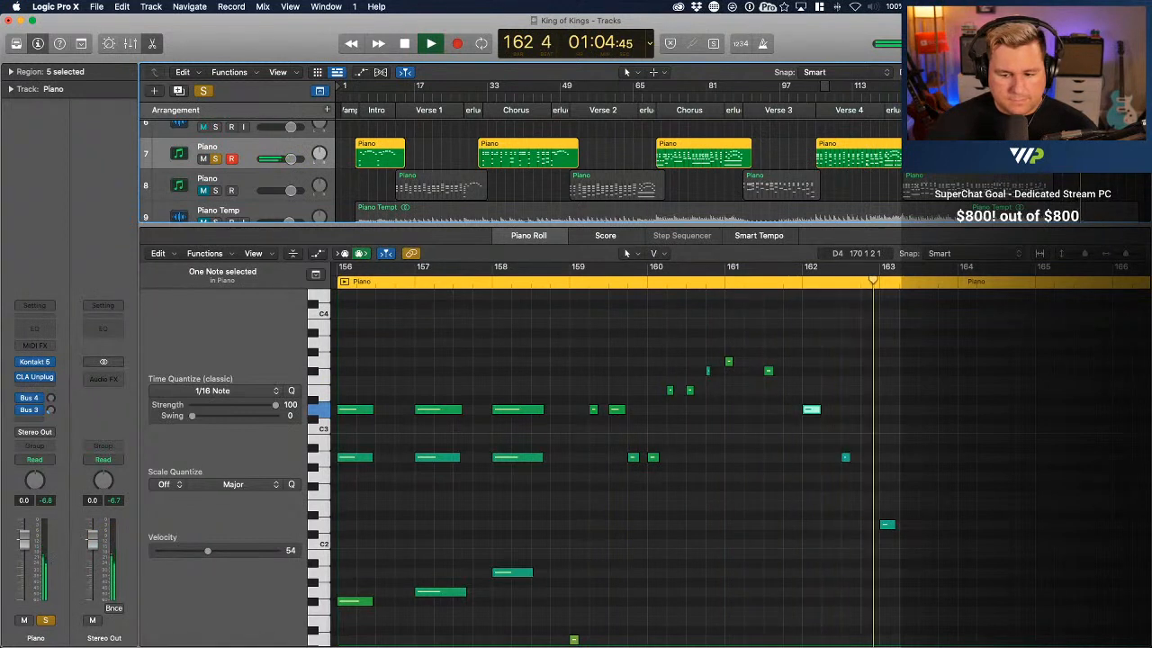
key(space)
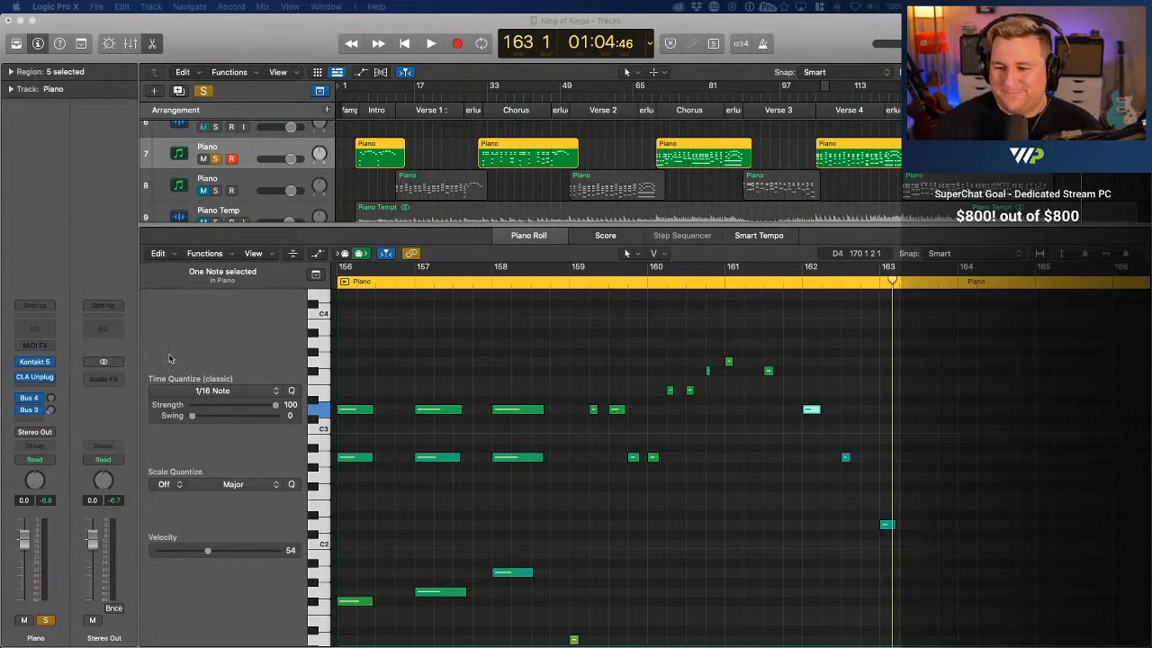
Clear the solos, unmute the Piano Temp bounce, and mute the upper Piano MIDI track again
scroll(668, 201, down, 2)
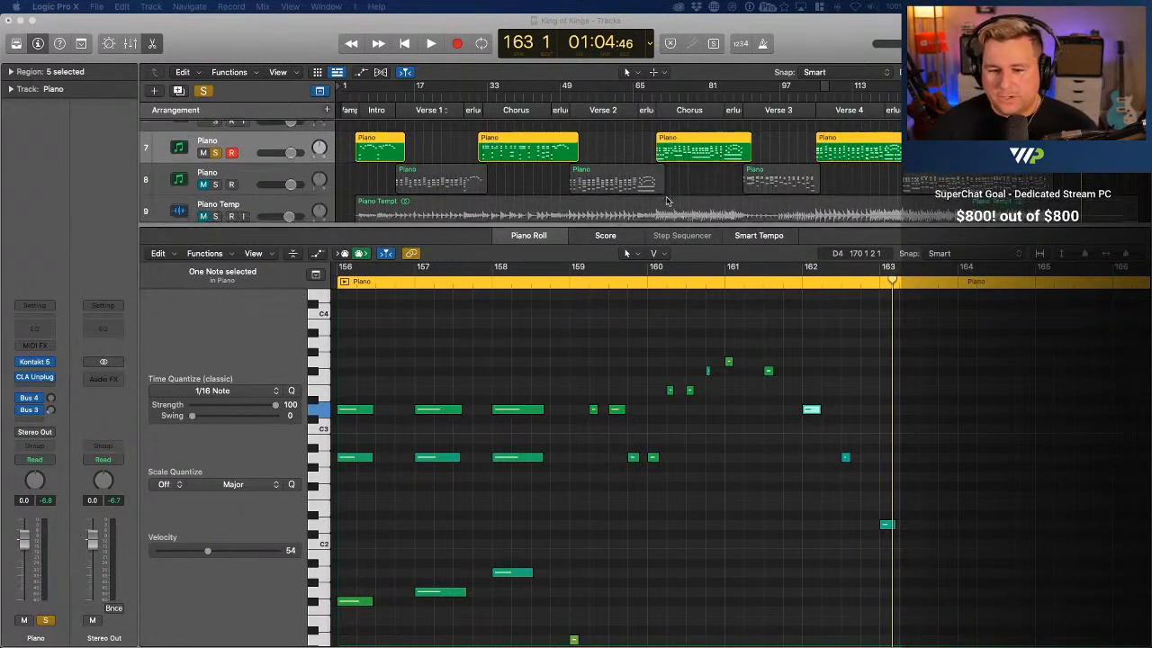
click(257, 192)
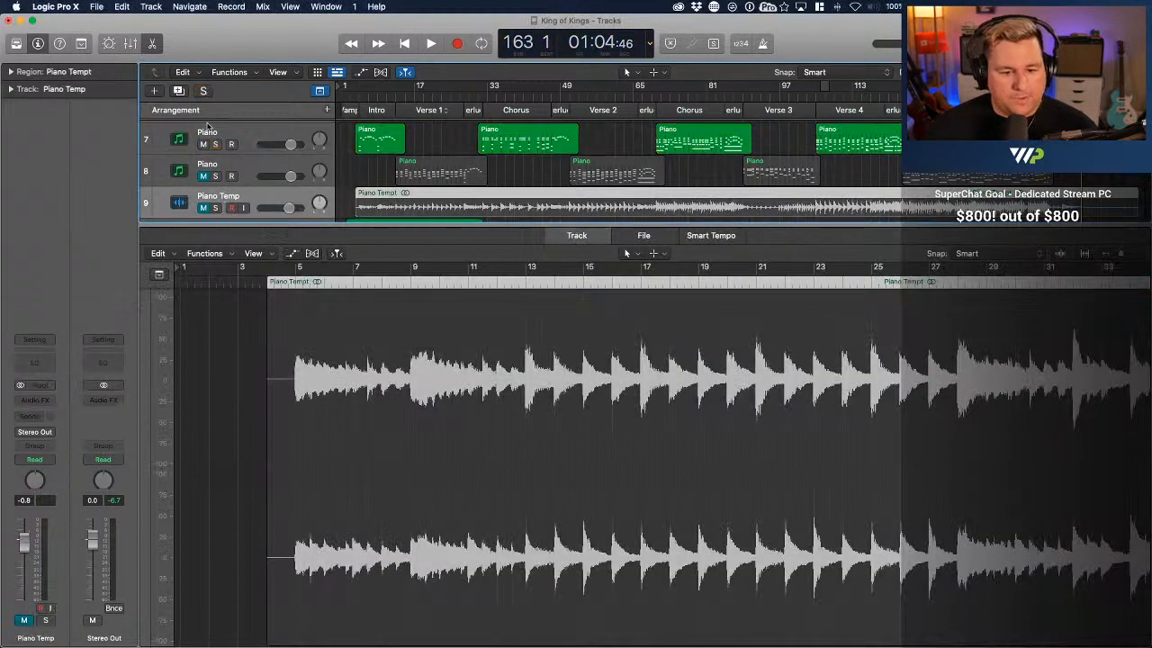
click(214, 209)
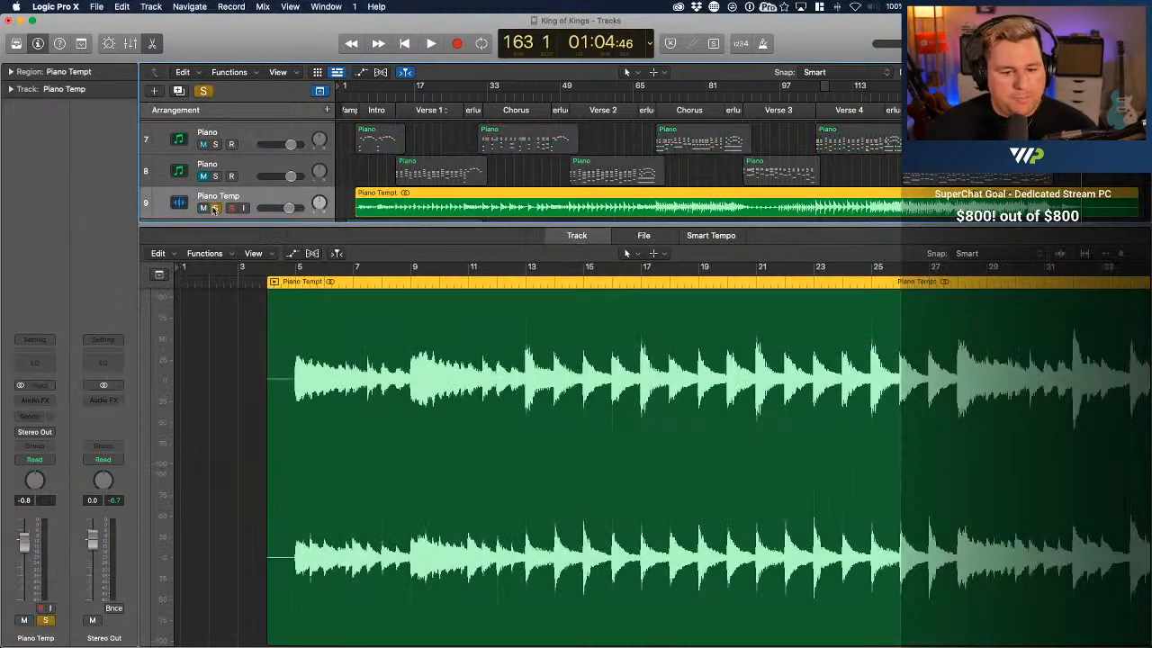
click(214, 210)
click(202, 210)
click(206, 145)
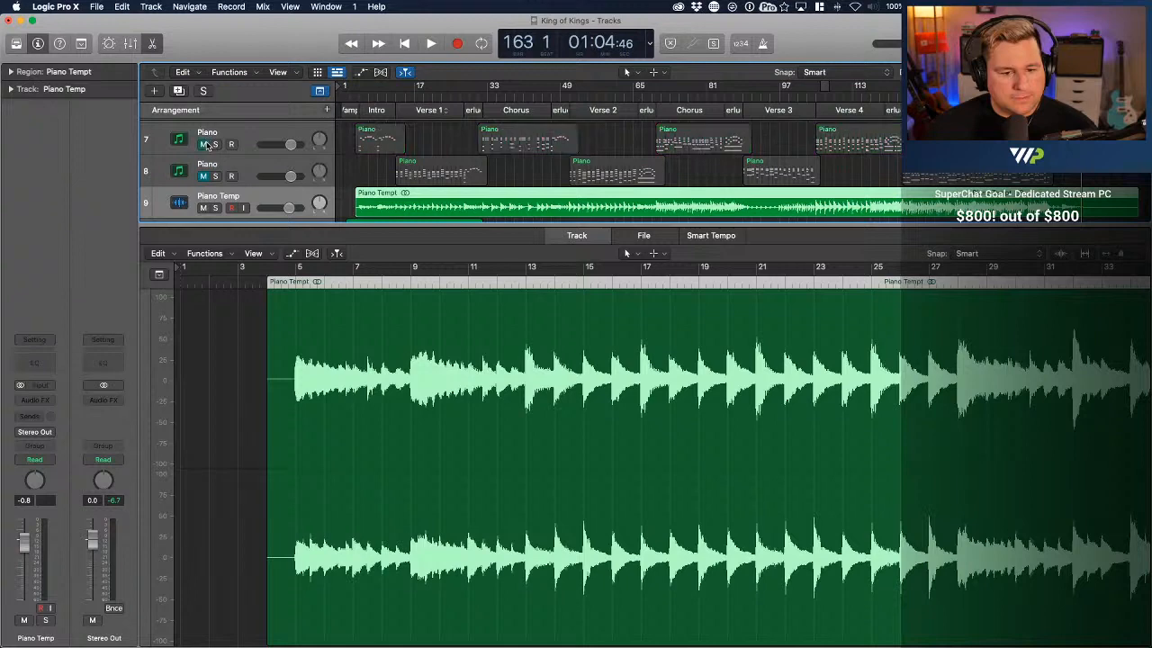
Close the note editor and select the Keys Ending region just before Verse 4
click(252, 133)
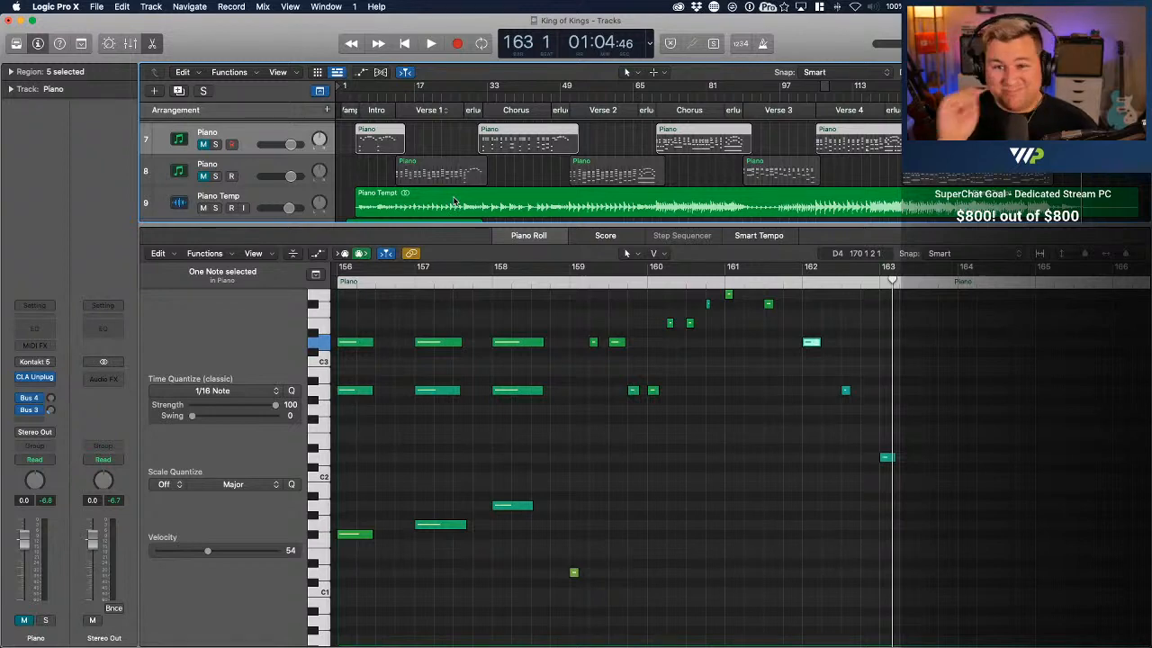
click(151, 43)
click(862, 308)
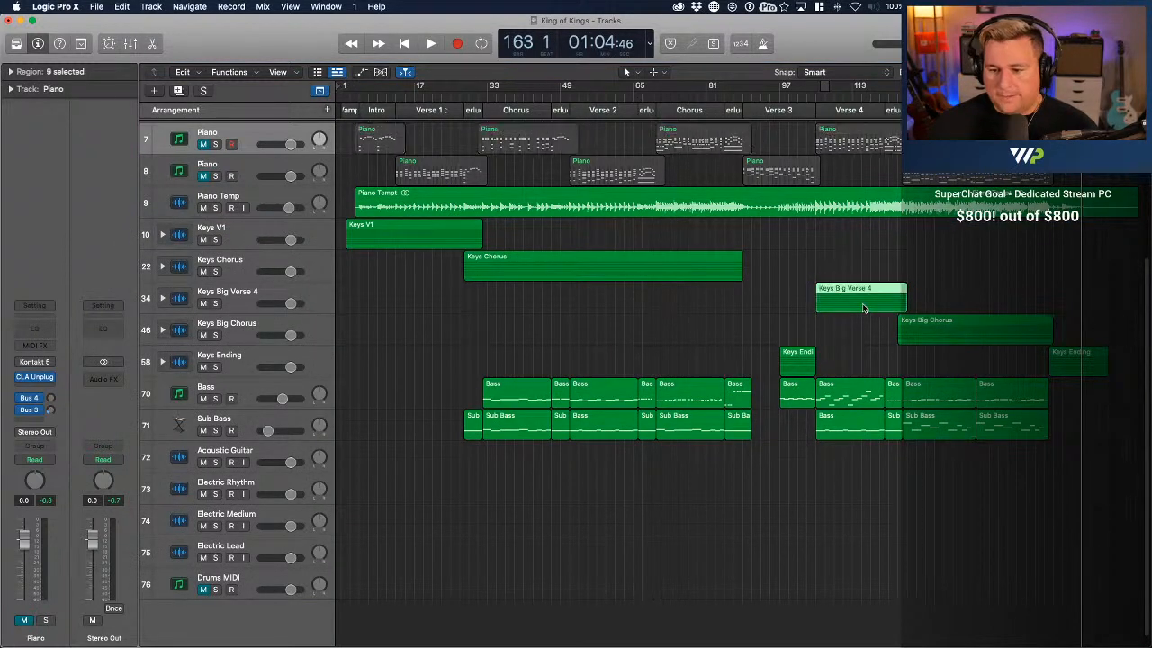
click(797, 359)
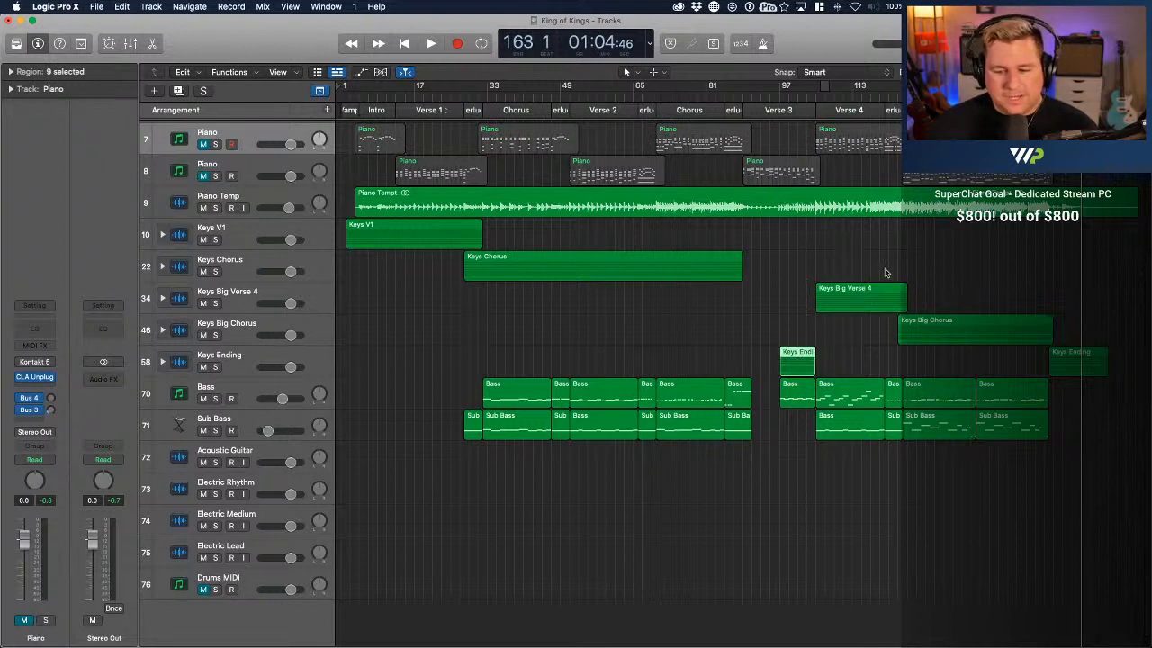
Solo the Keys Big Verse 4 stack, open its K1 K3 TopPad region for note editing, and quantize all notes to 1/16 notes
click(237, 303)
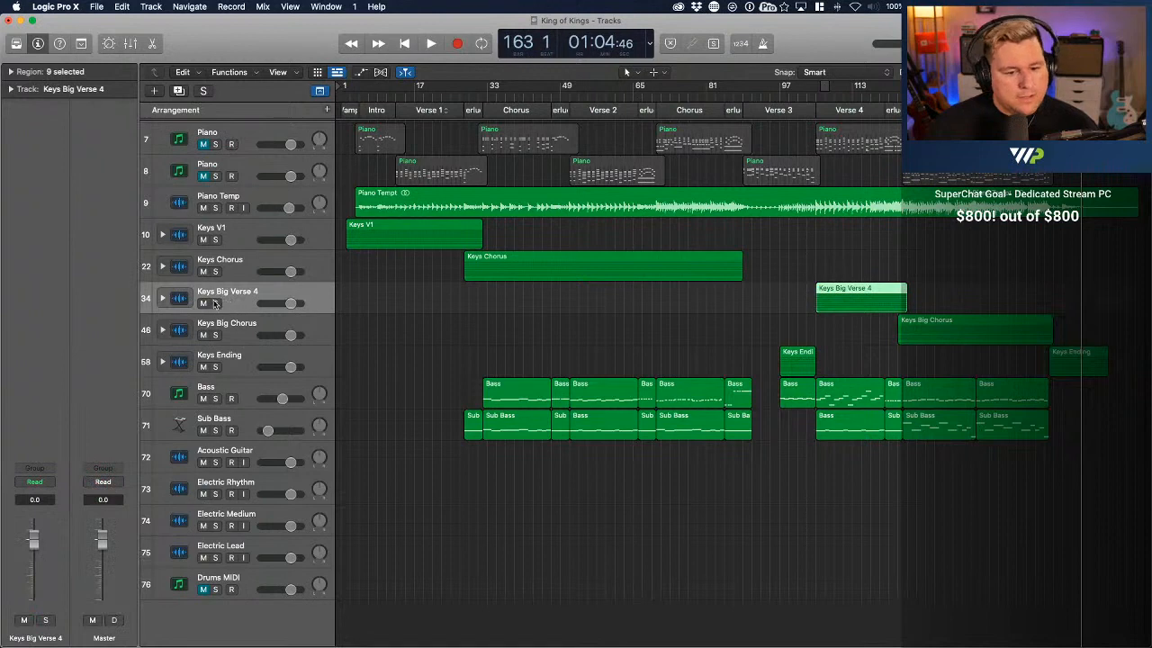
click(215, 303)
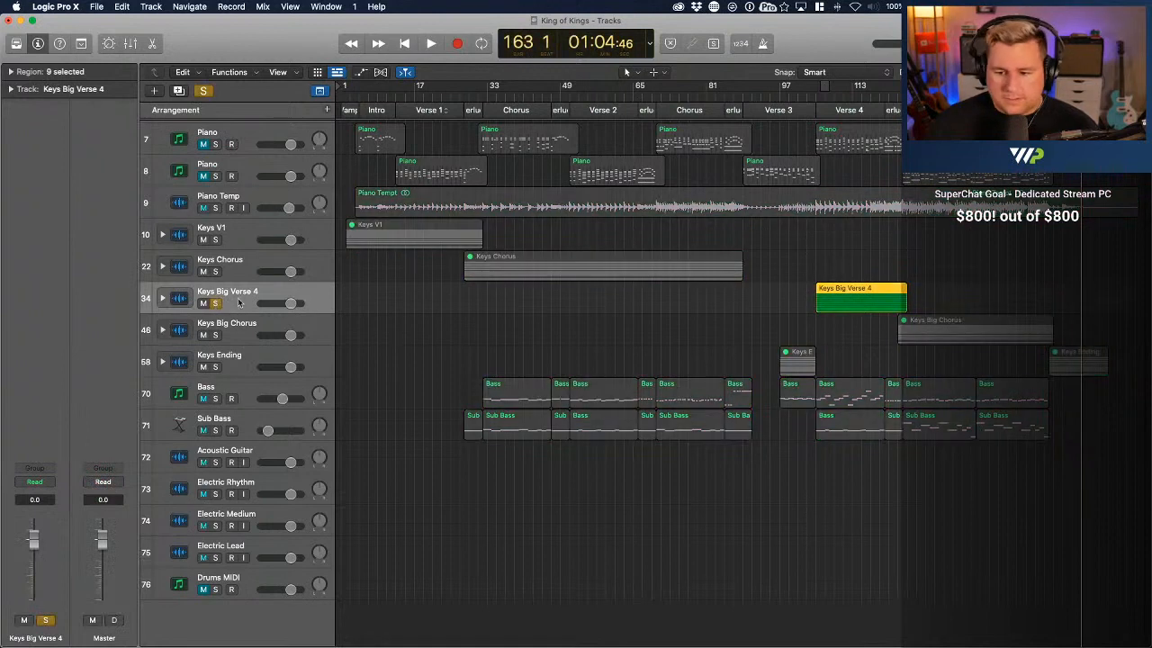
click(163, 299)
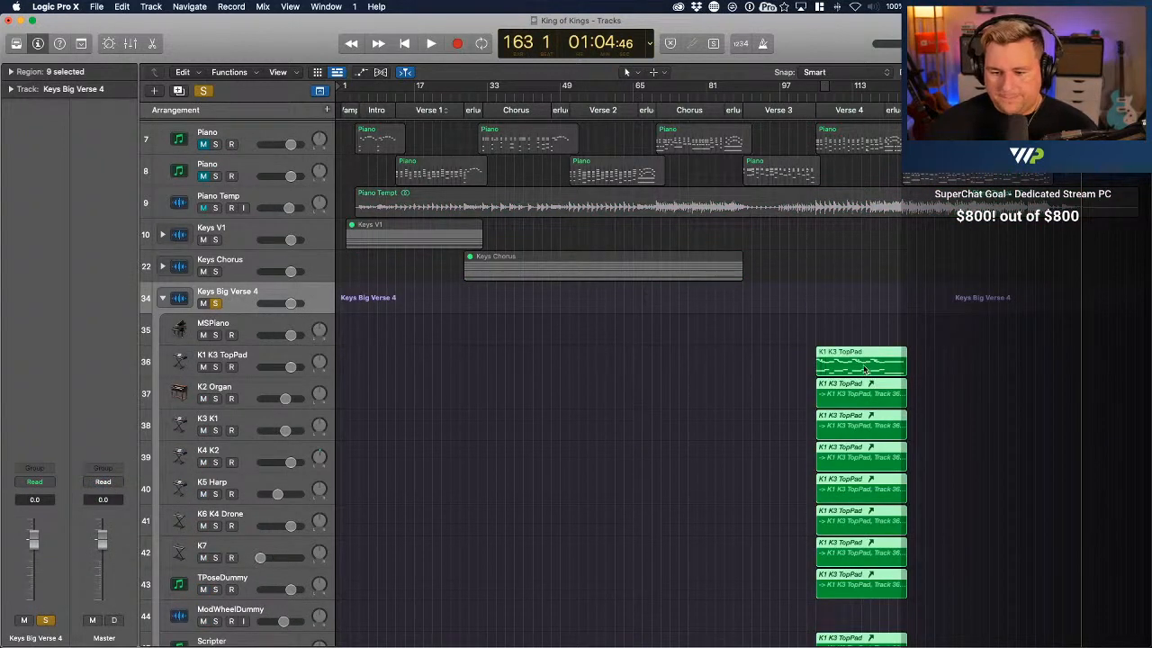
click(799, 383)
double_click(851, 367)
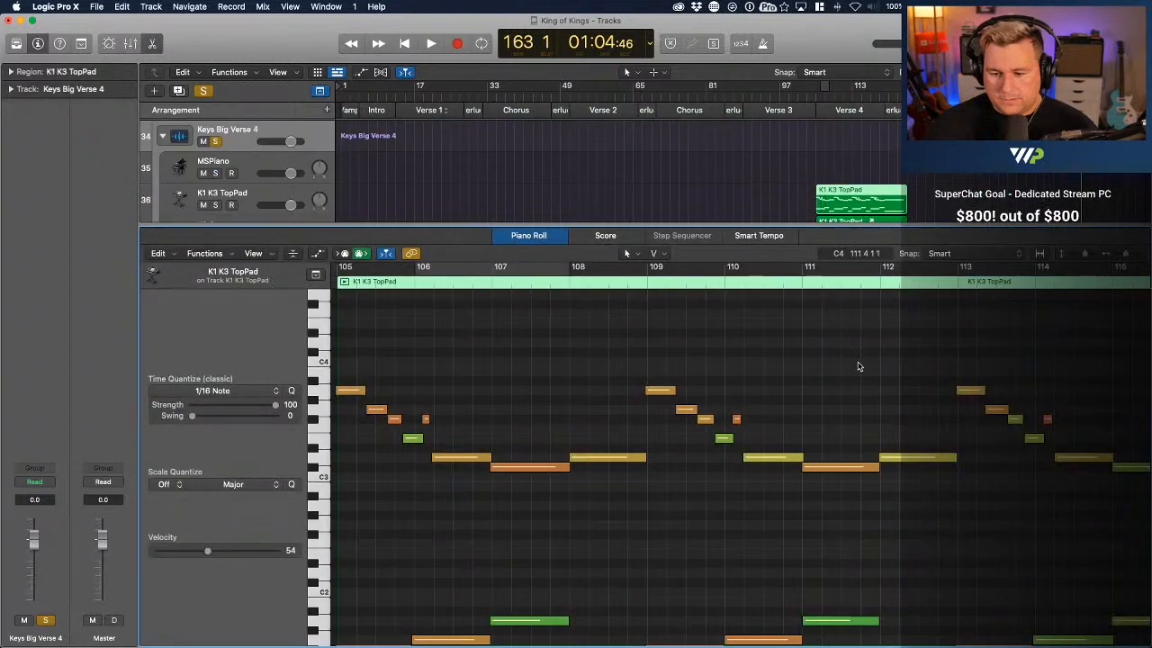
key(super+a)
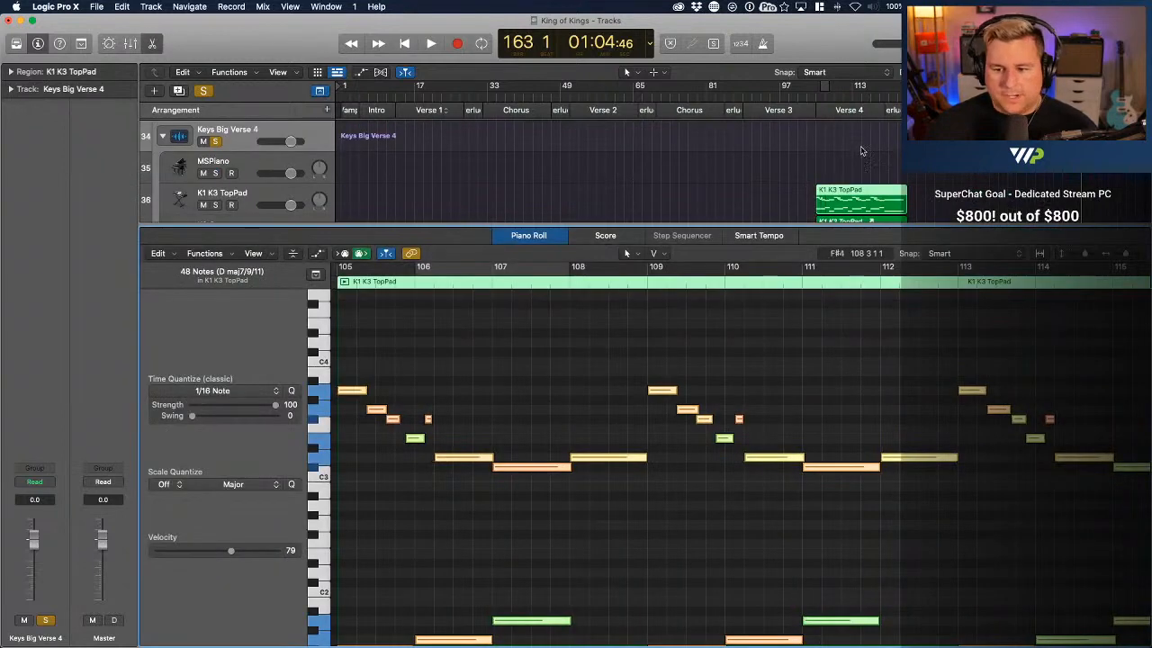
Play the soloed Verse 4 pad from bar 105 into bar 118, following its notes along the timeline
scroll(494, 525, left, 5)
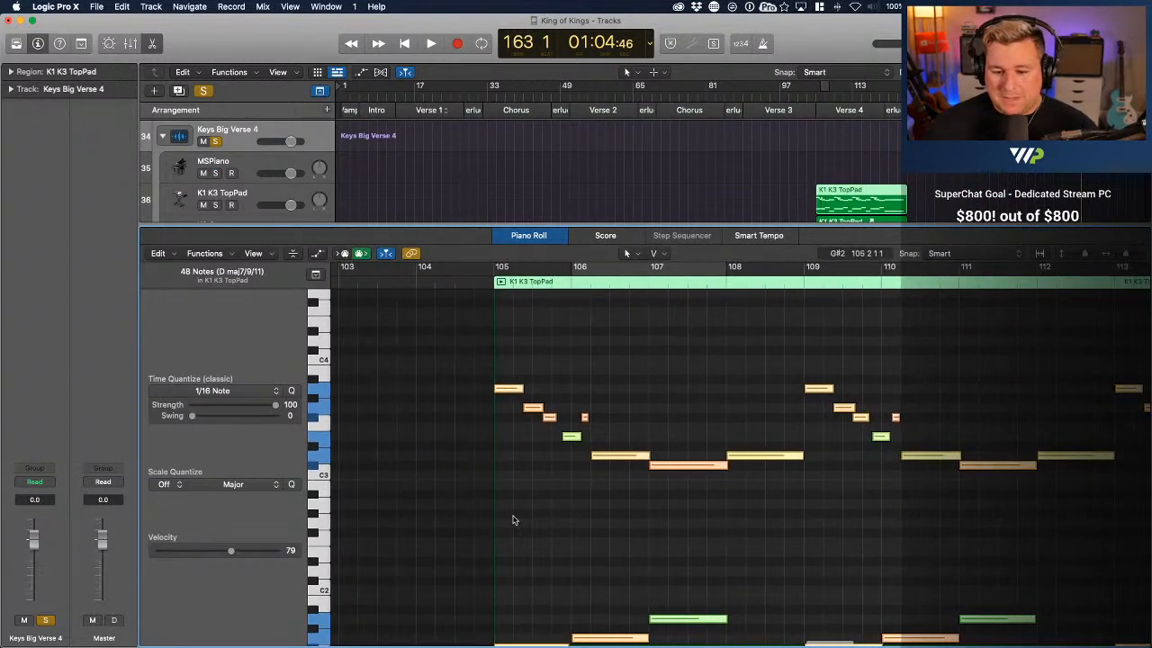
drag(819, 98, 815, 98)
key(space)
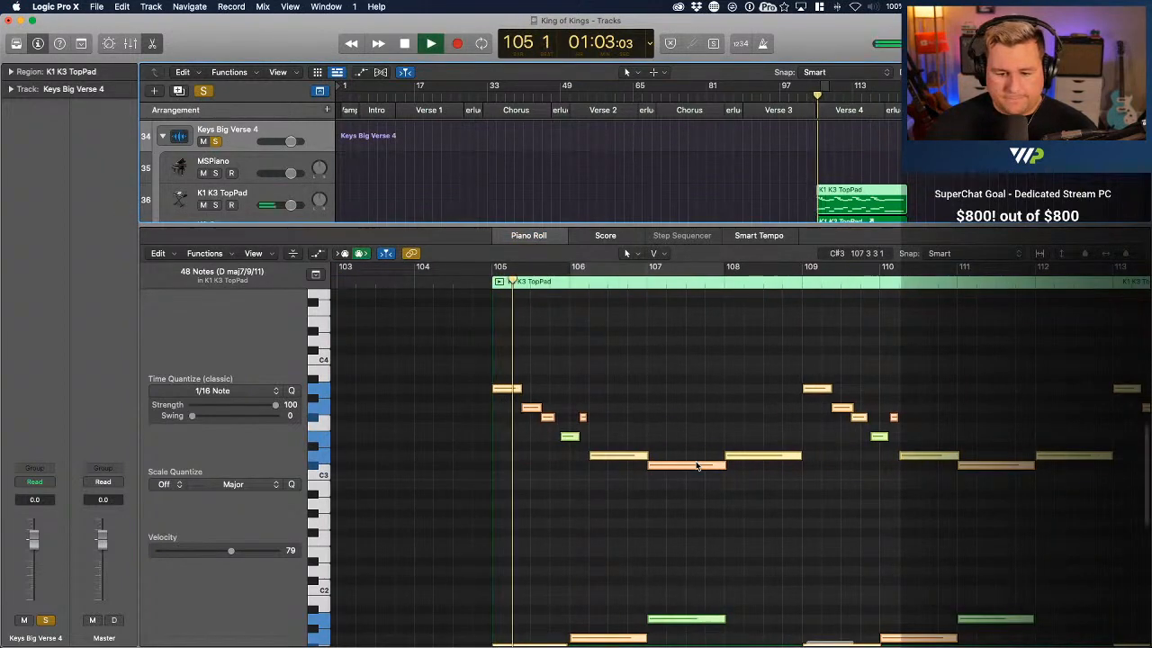
scroll(694, 462, down, 2)
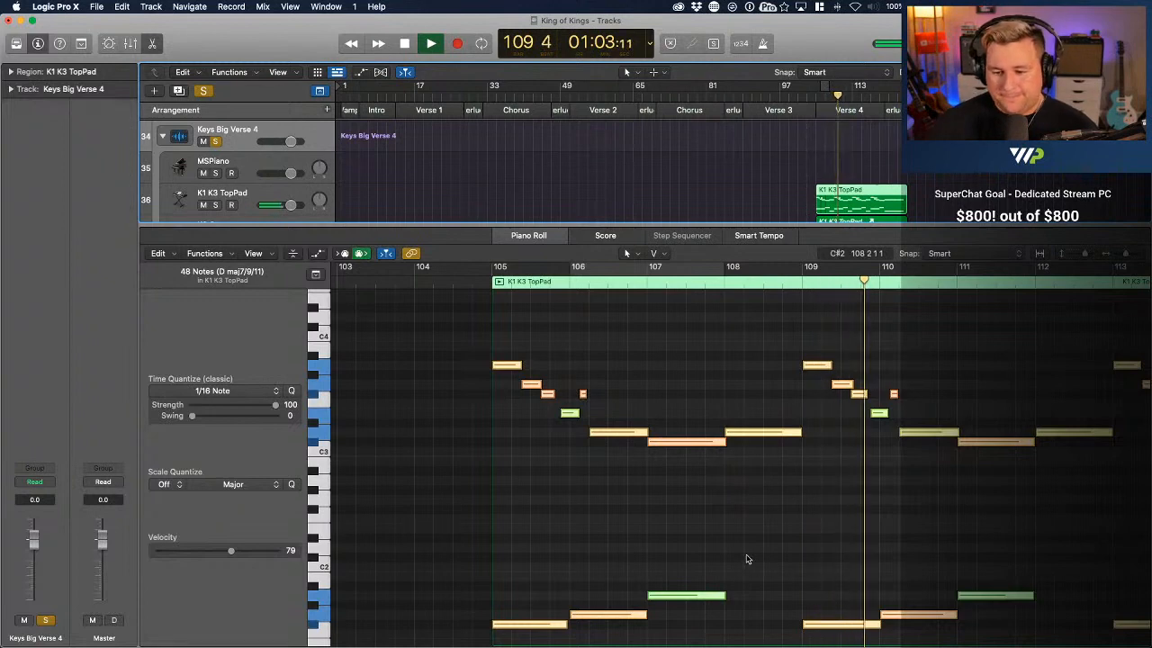
scroll(748, 558, right, 4)
scroll(768, 555, right, 1)
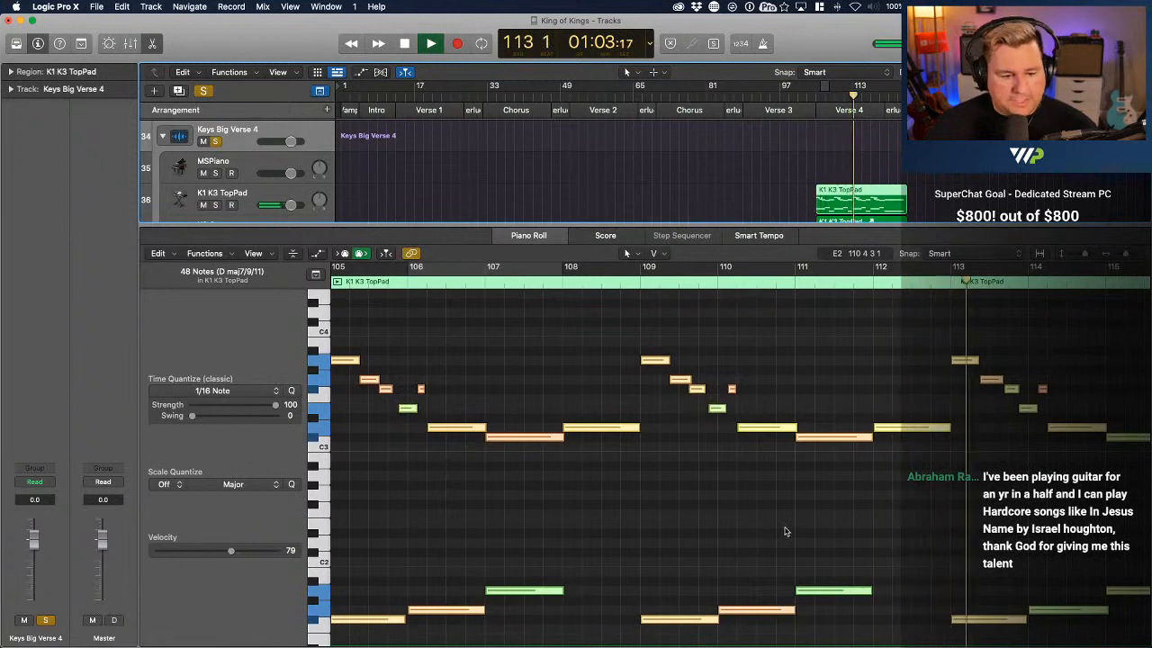
scroll(784, 531, right, 3)
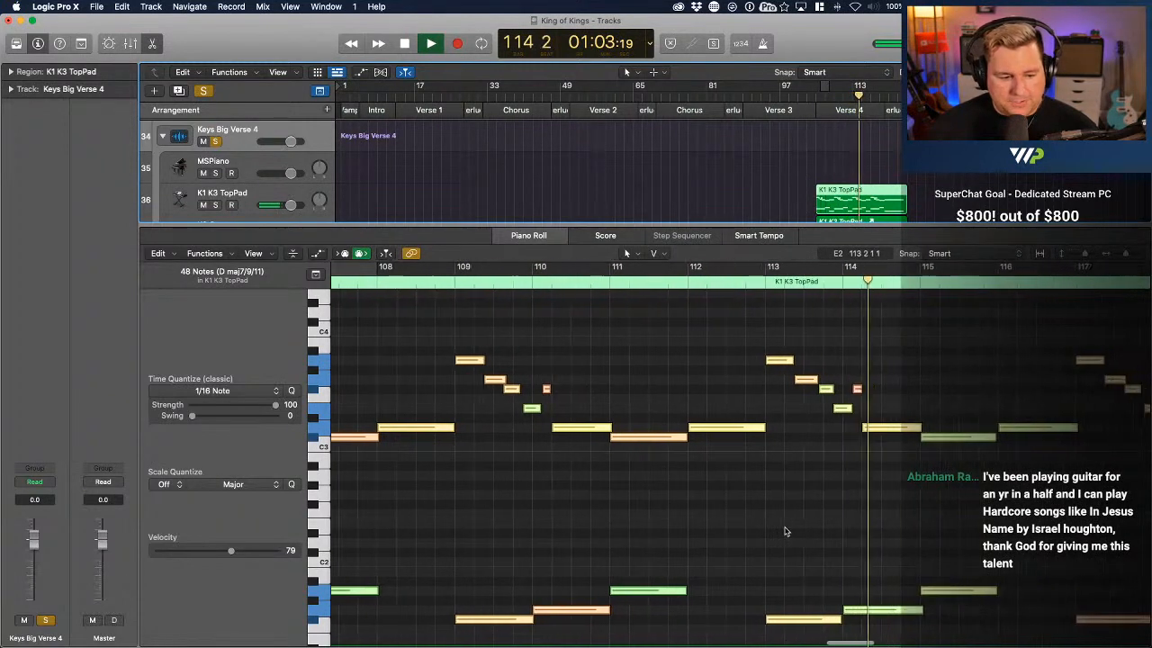
scroll(785, 531, right, 5)
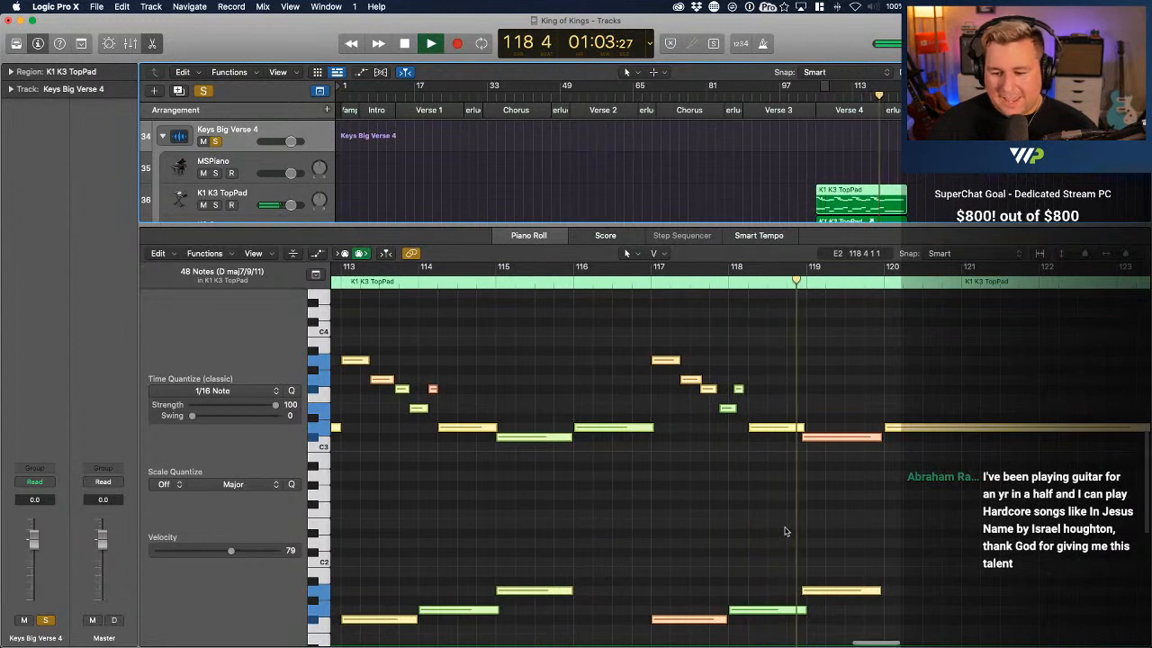
Stop playback and shift the early C#3 and A1 notes a sixteenth later so both start exactly on bar 119
click(846, 509)
key(space)
drag(861, 600, 839, 408)
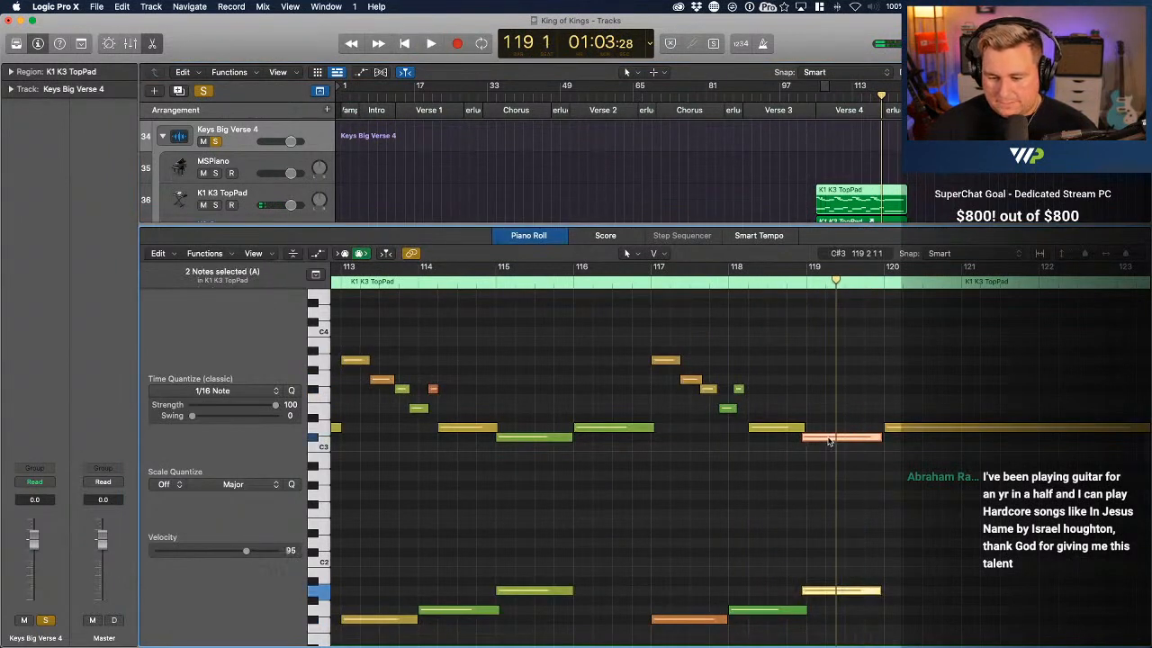
mouse_move(818, 438)
mouse_down()
mouse_move(835, 440)
mouse_move(823, 439)
mouse_up()
Play the end of the Verse 4 pad from bar 117 to bar 125
click(650, 277)
key(space)
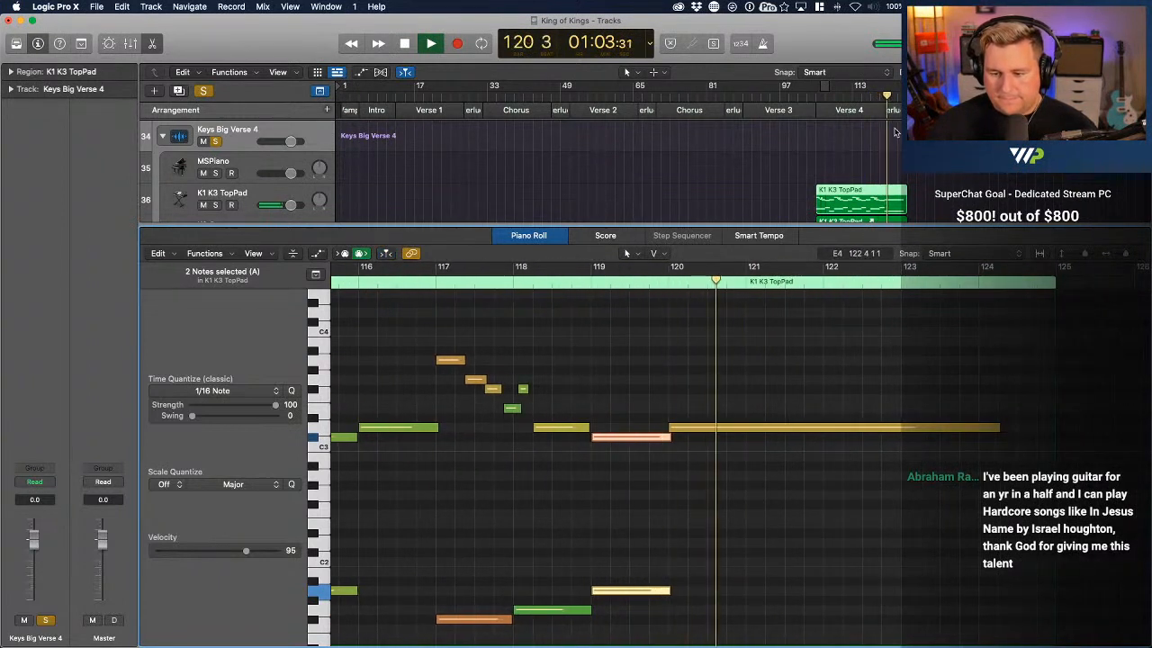
scroll(895, 132, down, 3)
scroll(895, 132, down, 3)
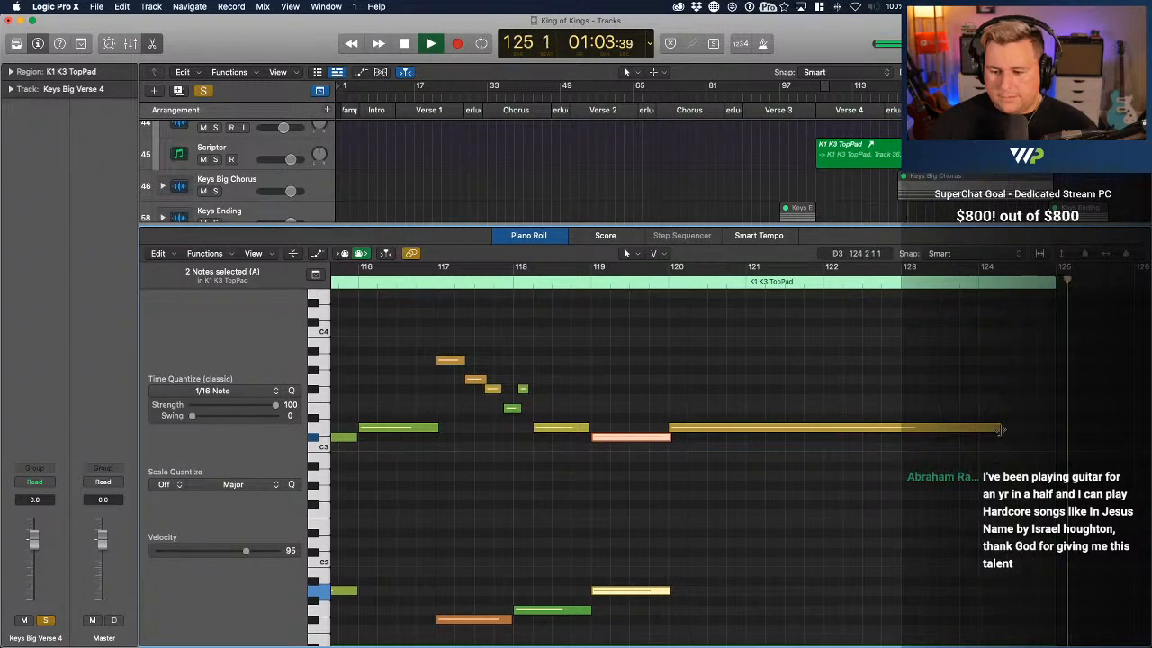
key(space)
Shorten the final sustained D3 and D1 notes and the K1 K3 TopPad region so they all end at bar 124
drag(1001, 430, 978, 432)
scroll(979, 434, down, 4)
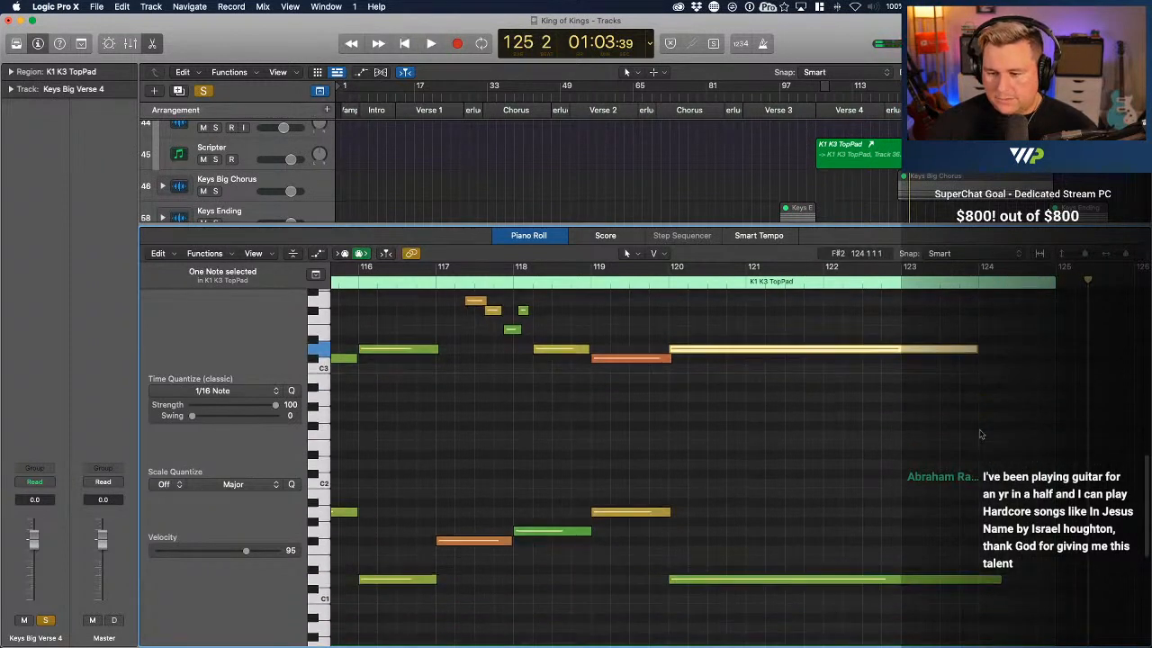
click(978, 509)
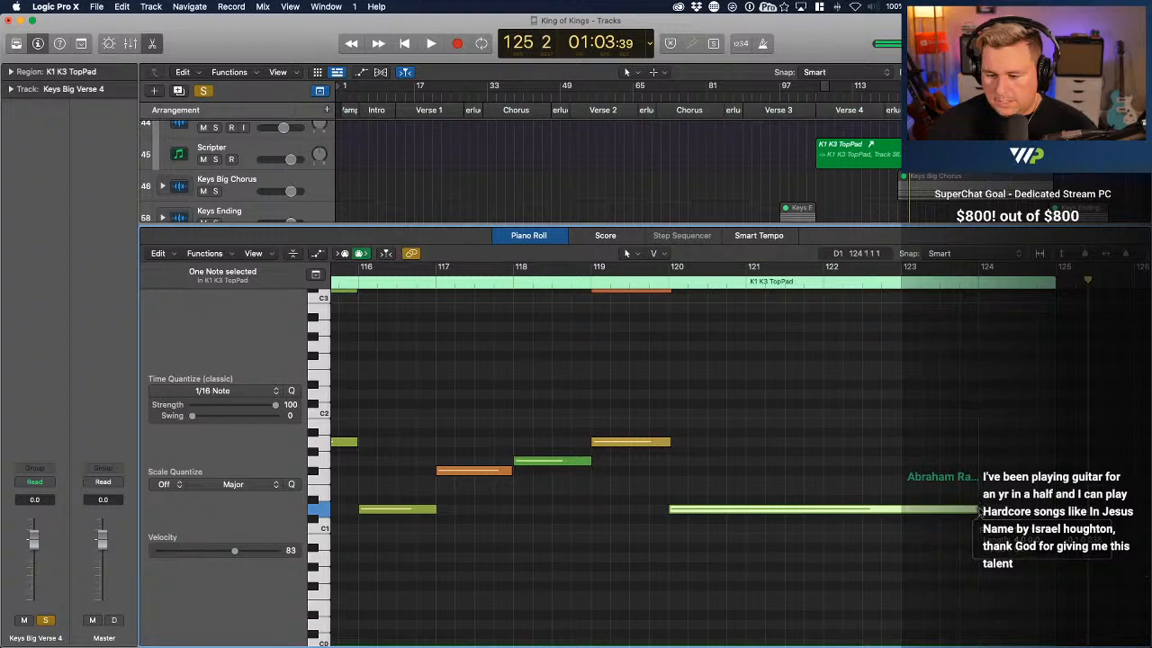
drag(1055, 295, 968, 301)
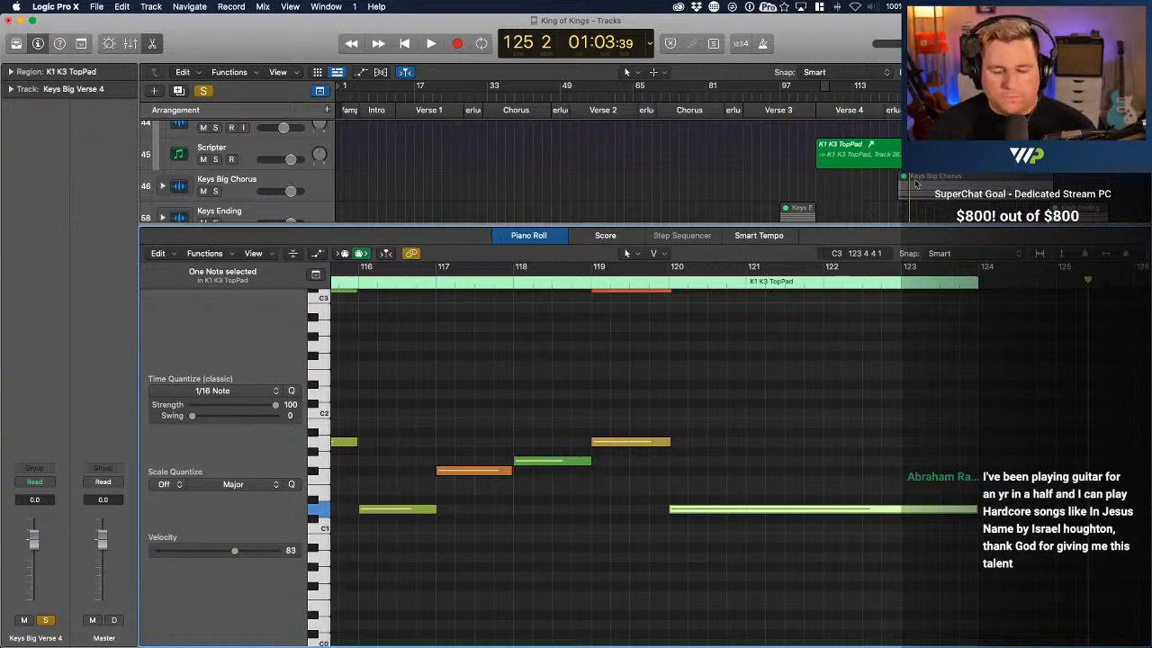
Collapse the Keys Big Verse 4 stack and clear its solo
scroll(843, 189, down, 1)
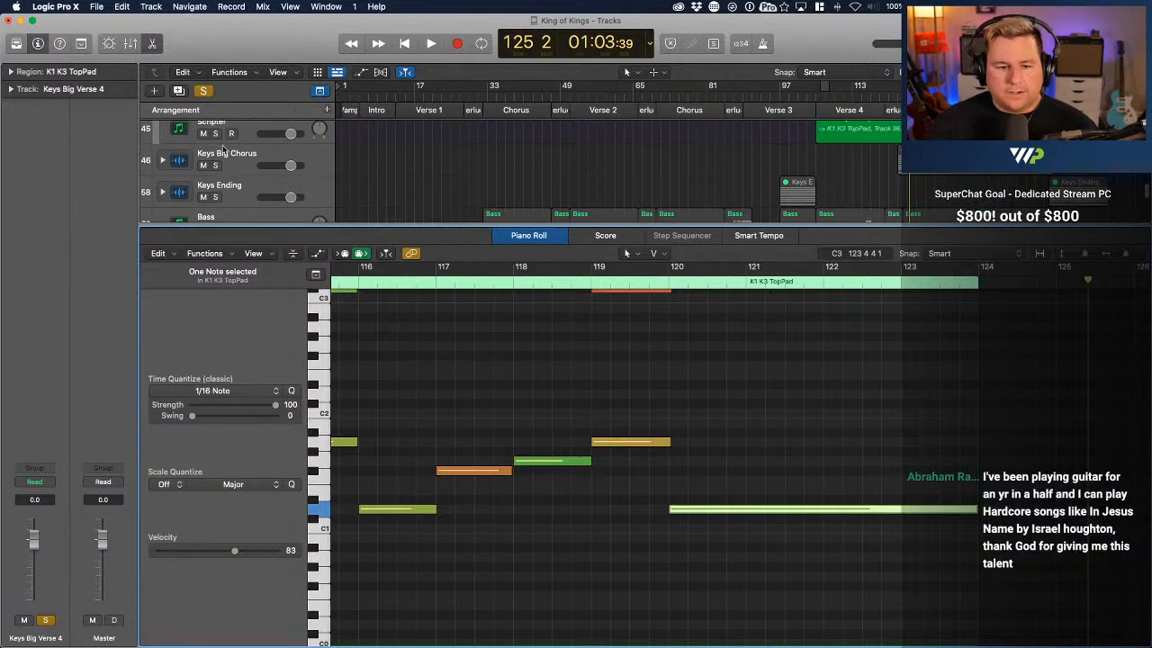
scroll(179, 155, up, 1)
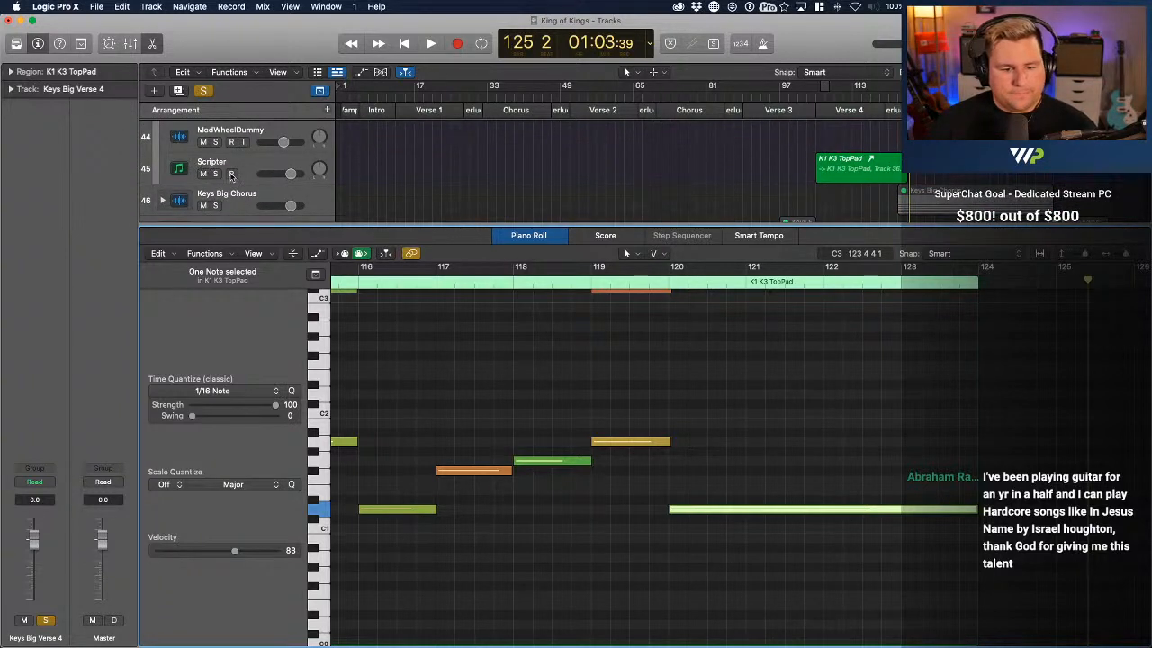
scroll(231, 175, up, 10)
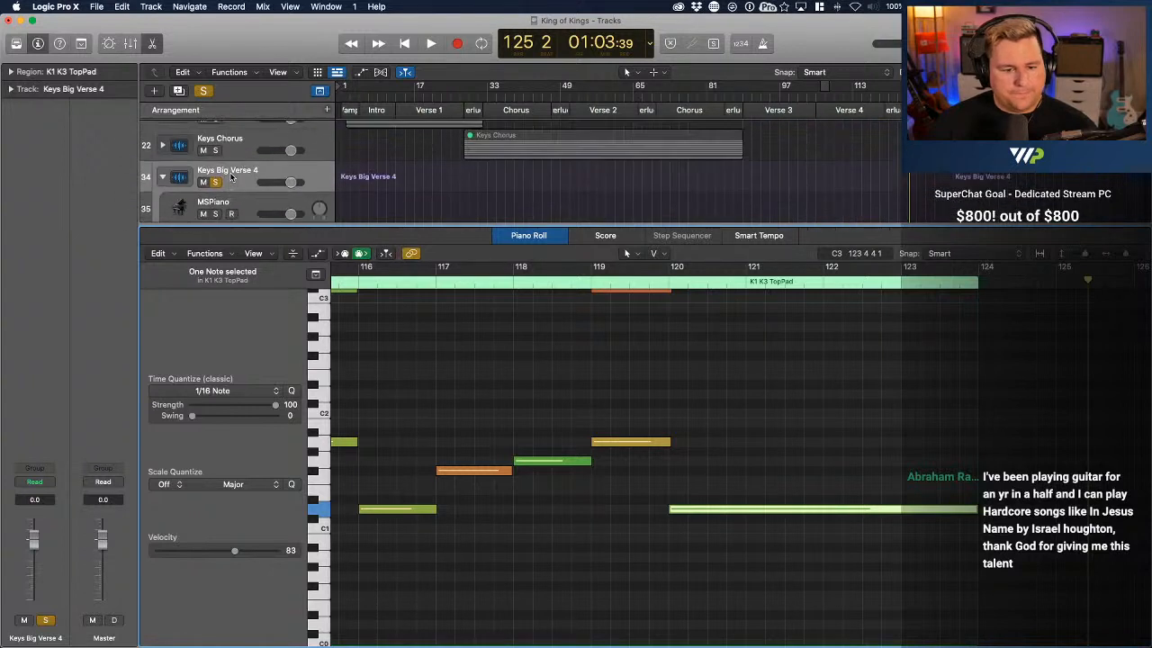
click(163, 177)
click(216, 182)
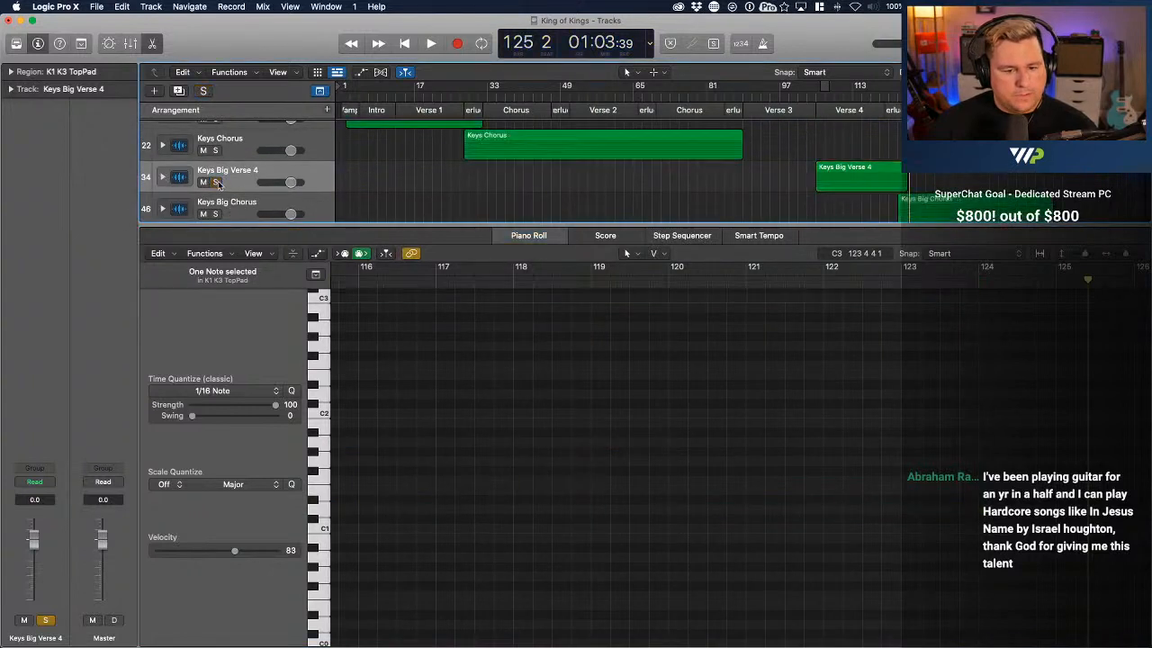
Solo the Keys Big Chorus stack, expand it, and select its K1 K3 TopPad region for note editing
scroll(509, 210, down, 2)
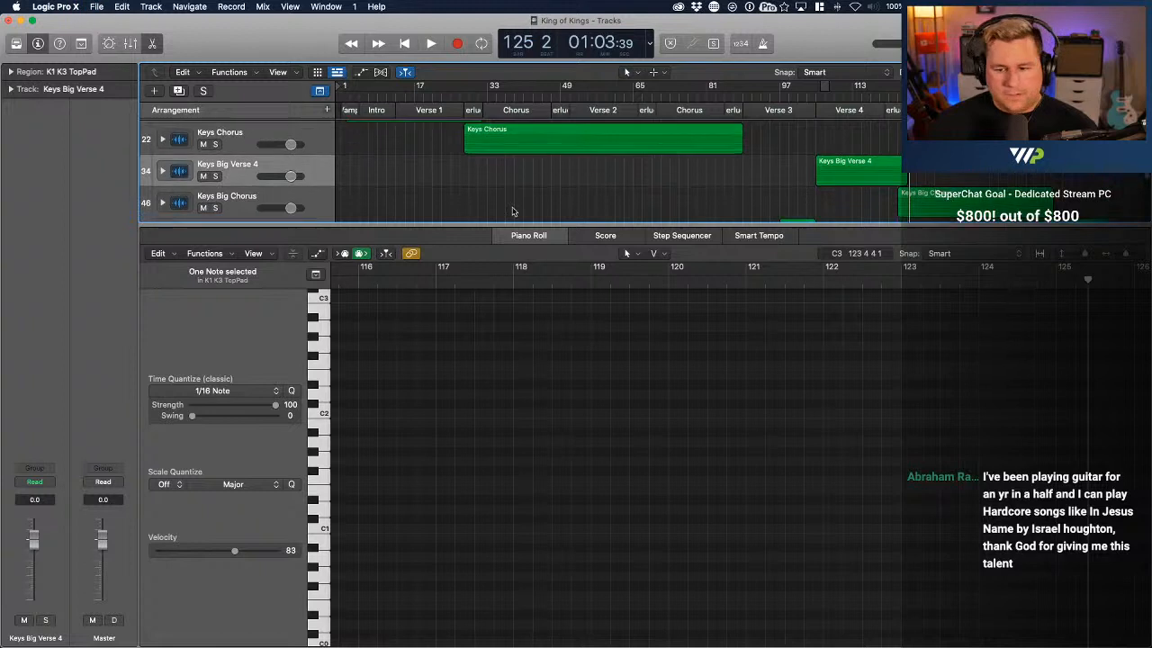
click(245, 187)
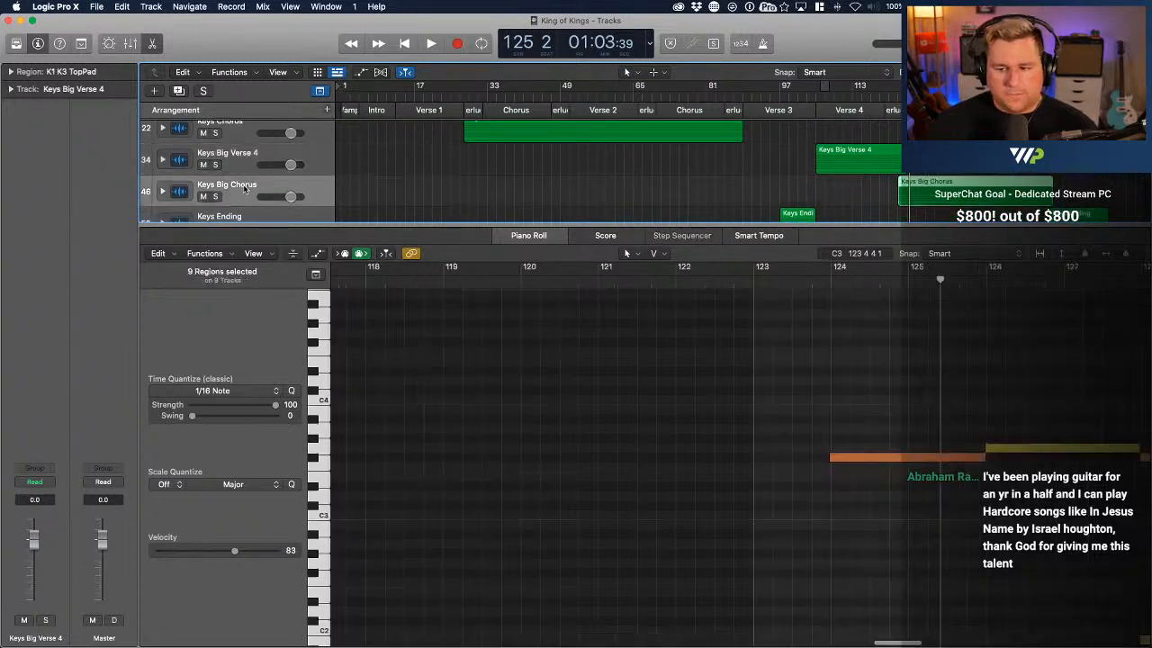
click(215, 197)
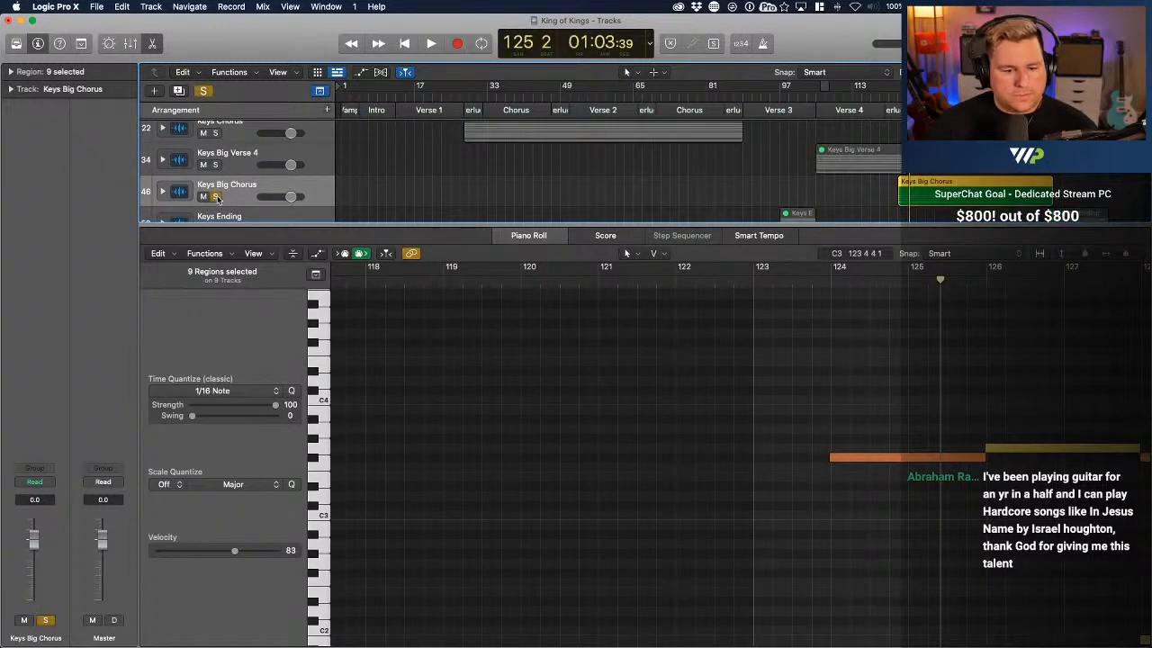
scroll(261, 194, down, 3)
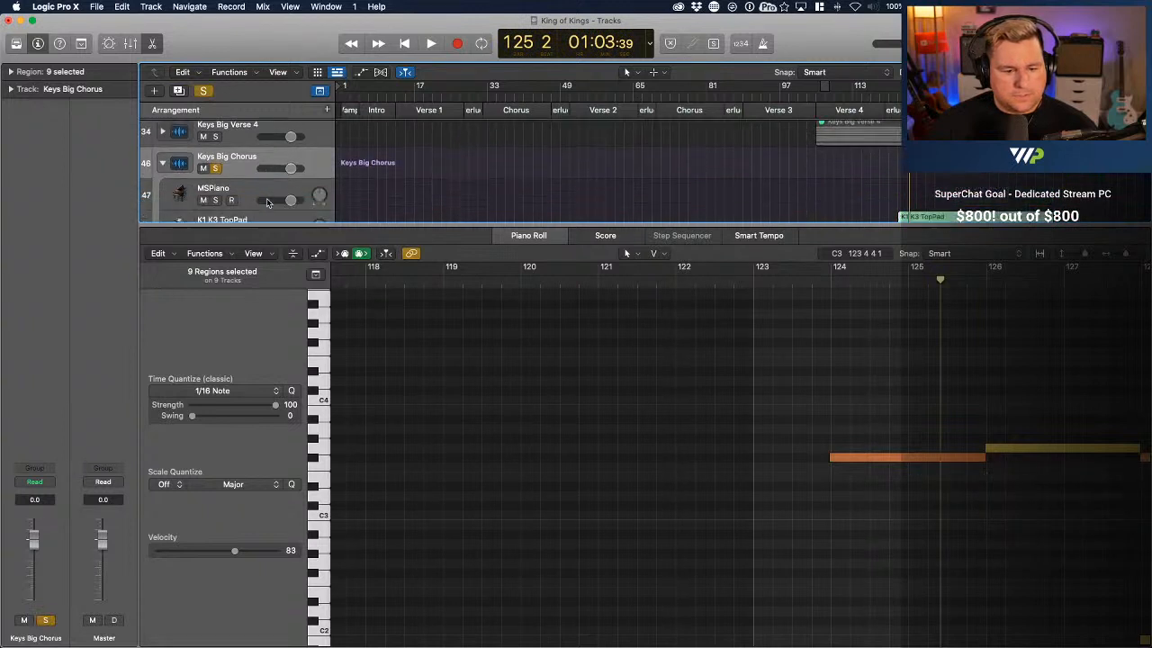
click(939, 186)
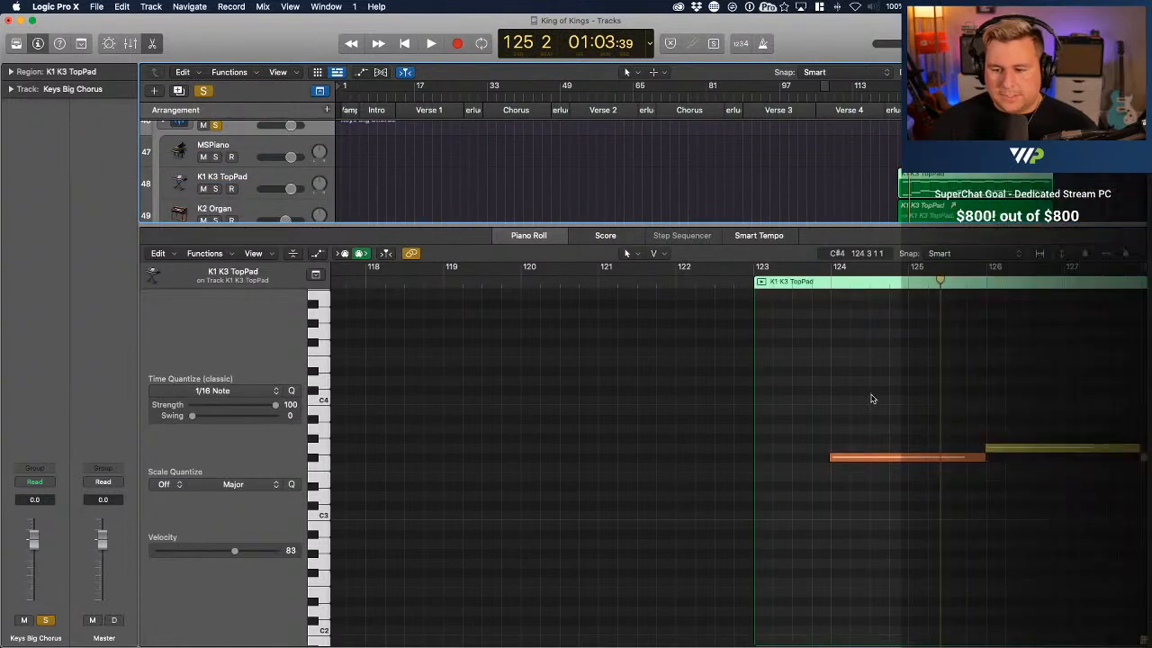
Select all notes in the Big Chorus K1 K3 TopPad region, with the whole region in view
scroll(872, 396, right, 5)
click(681, 401)
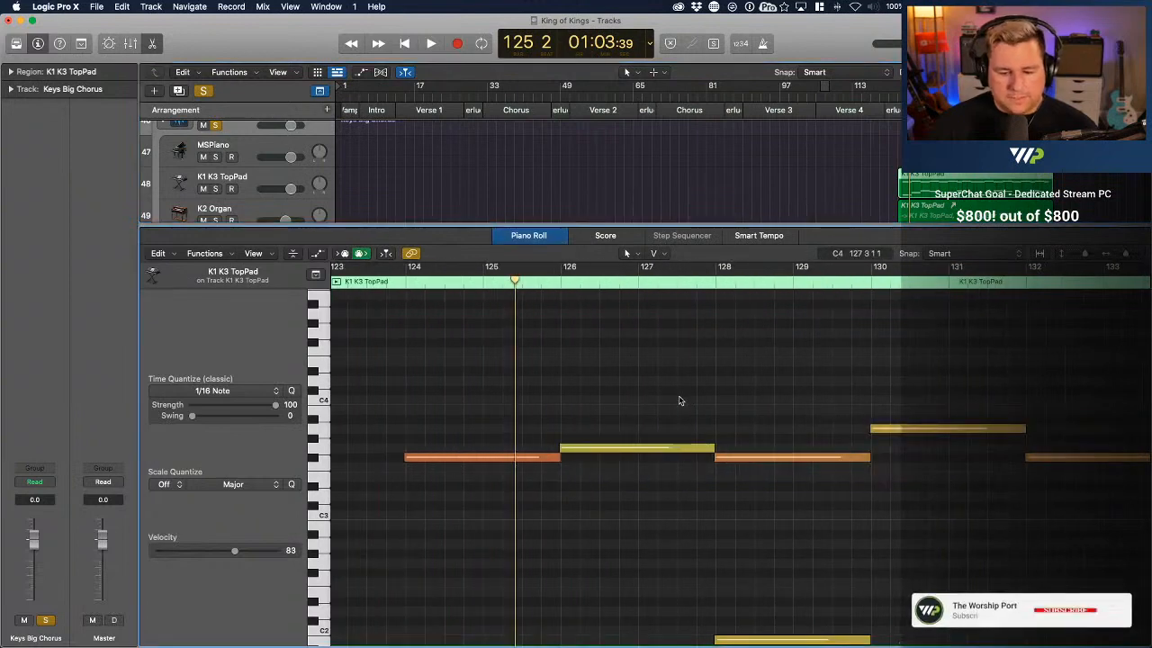
key(super+Left)
key(super+Left)
key(super+Left)
key(super+Left)
key(super+a)
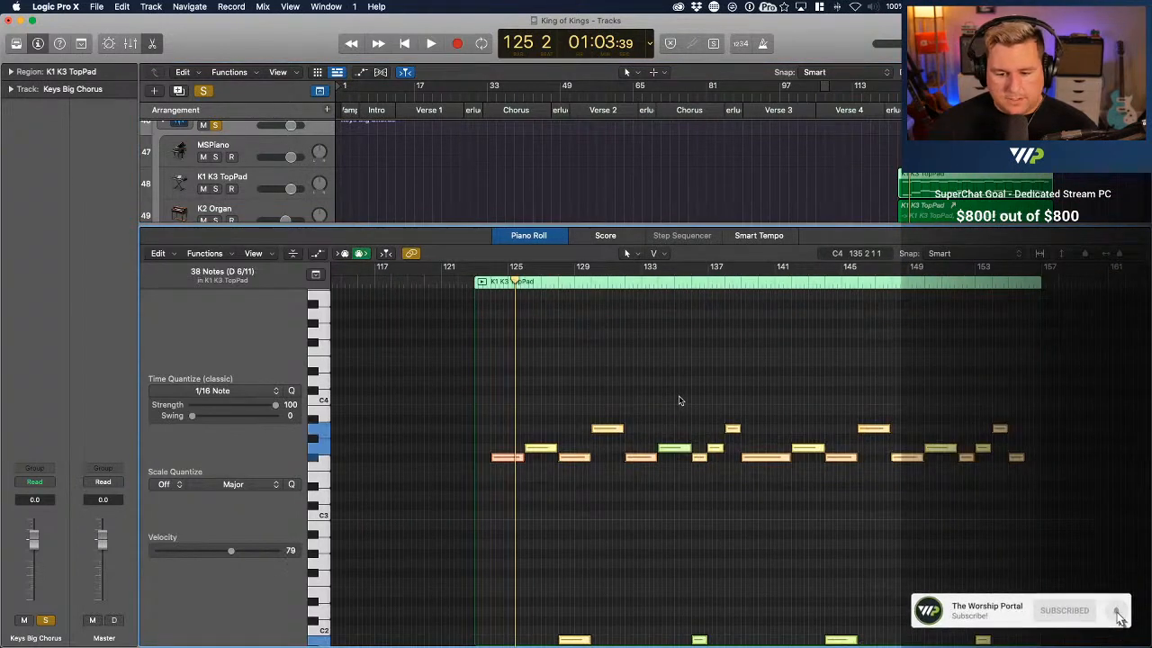
Play the soloed Big Chorus pad from its beginning through bar 137
click(898, 98)
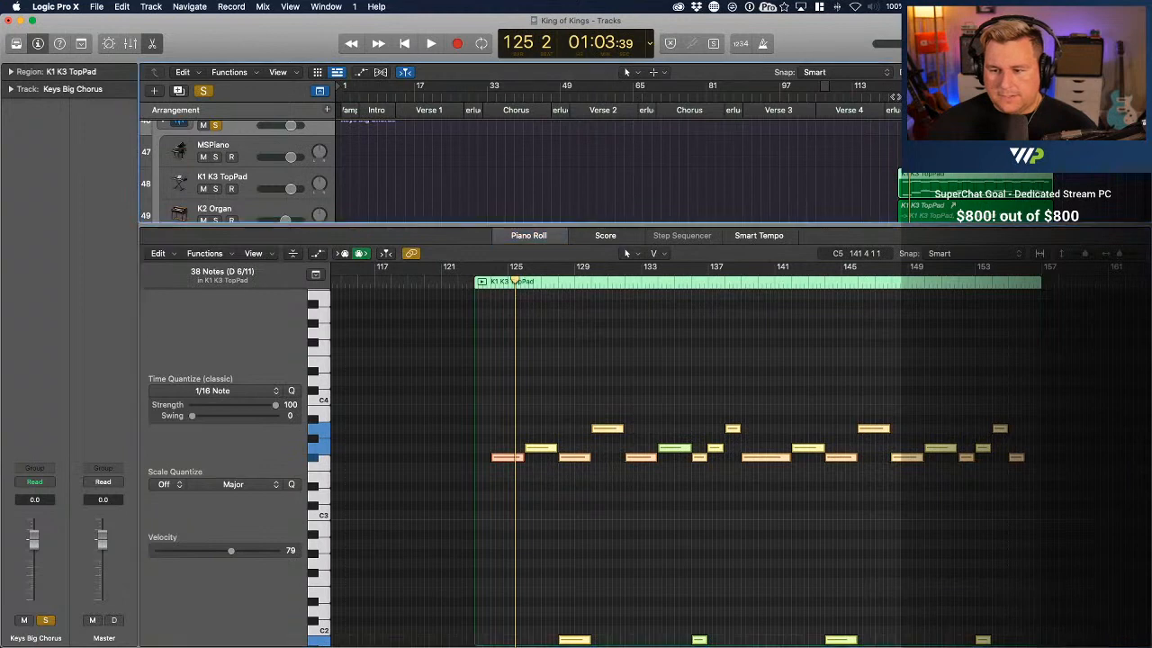
key(space)
scroll(514, 453, down, 5)
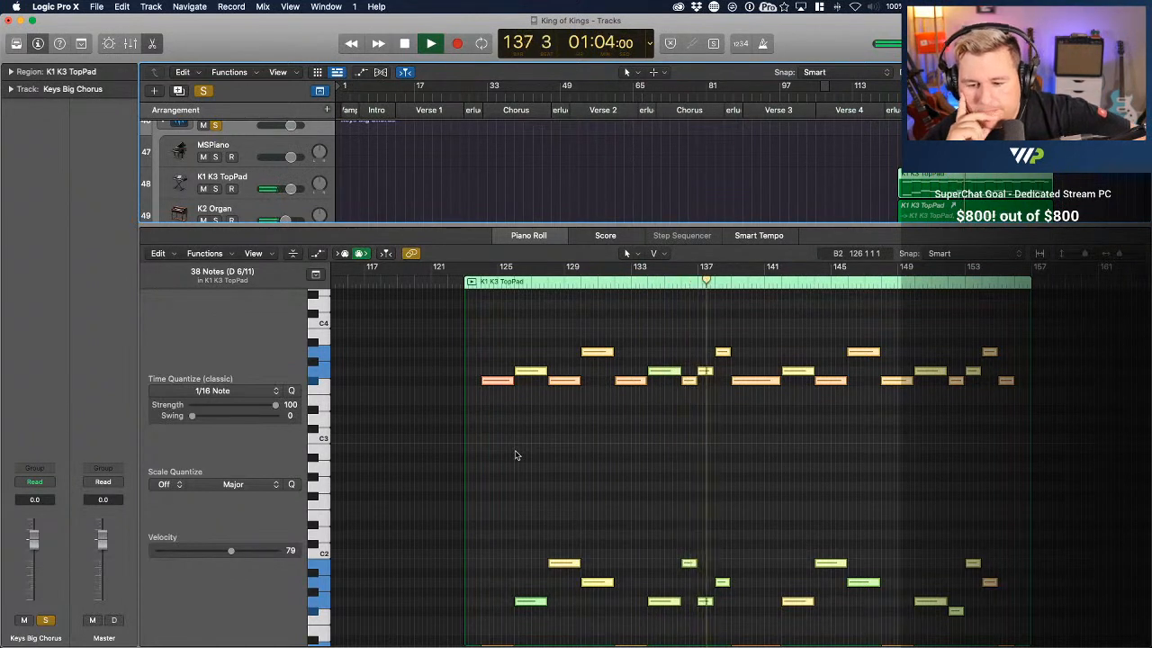
key(space)
Move the early G3 and G1 notes a sixteenth later so both start exactly on bar 137
scroll(691, 426, up, 10)
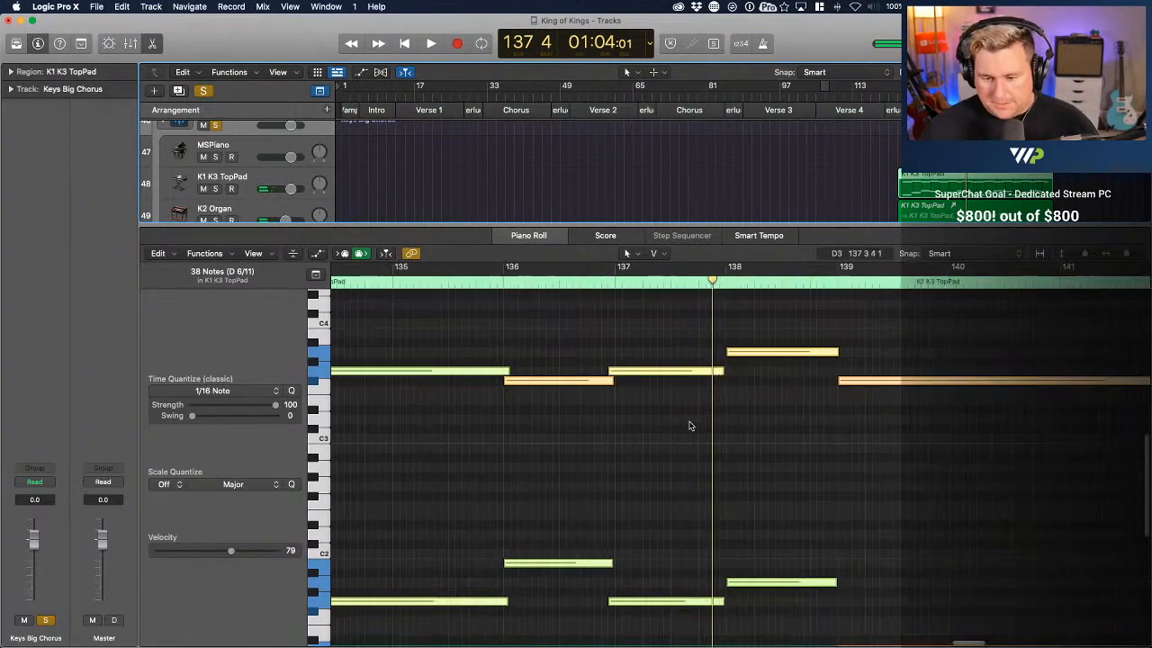
click(617, 383)
drag(606, 371, 617, 371)
scroll(588, 622, down, 3)
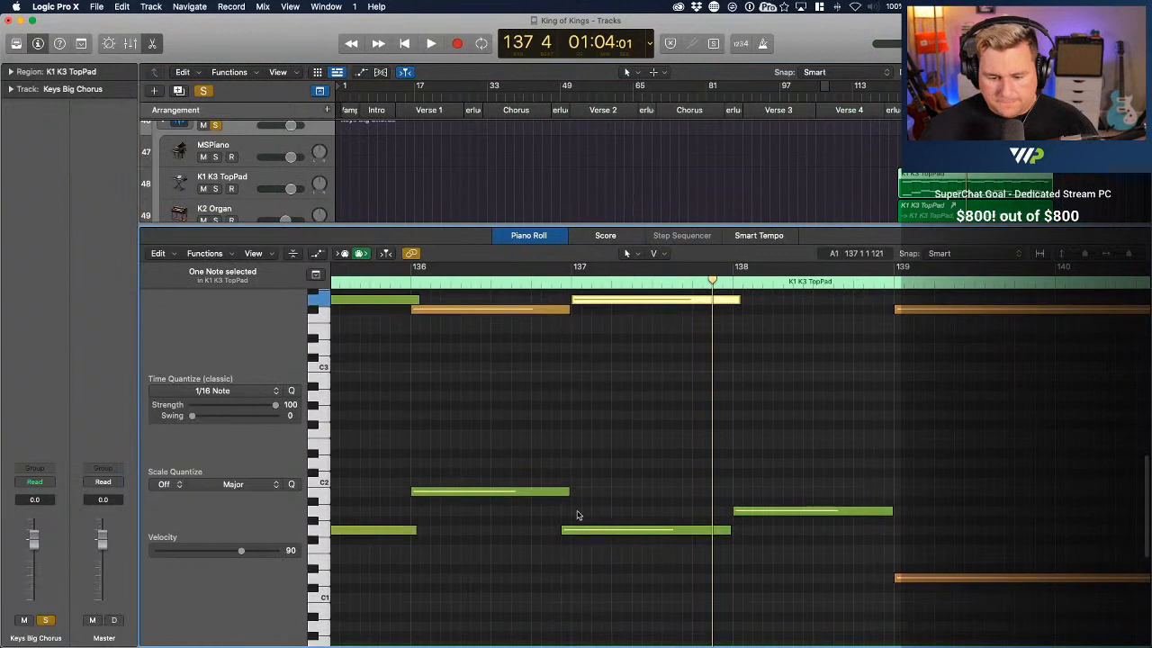
drag(576, 537, 586, 537)
Play the soloed Big Chorus pad from the end of bar 135 through bar 145 to check its note timing
scroll(585, 537, down, 5)
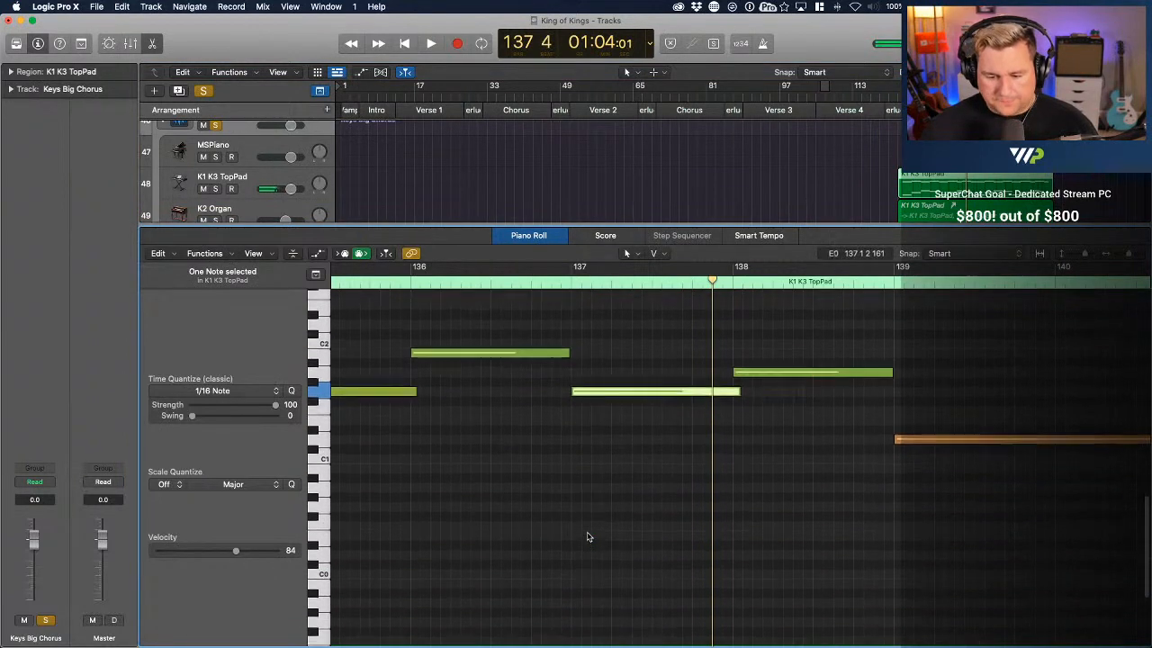
scroll(588, 537, down, 1)
key(super+Left)
scroll(587, 540, up, 8)
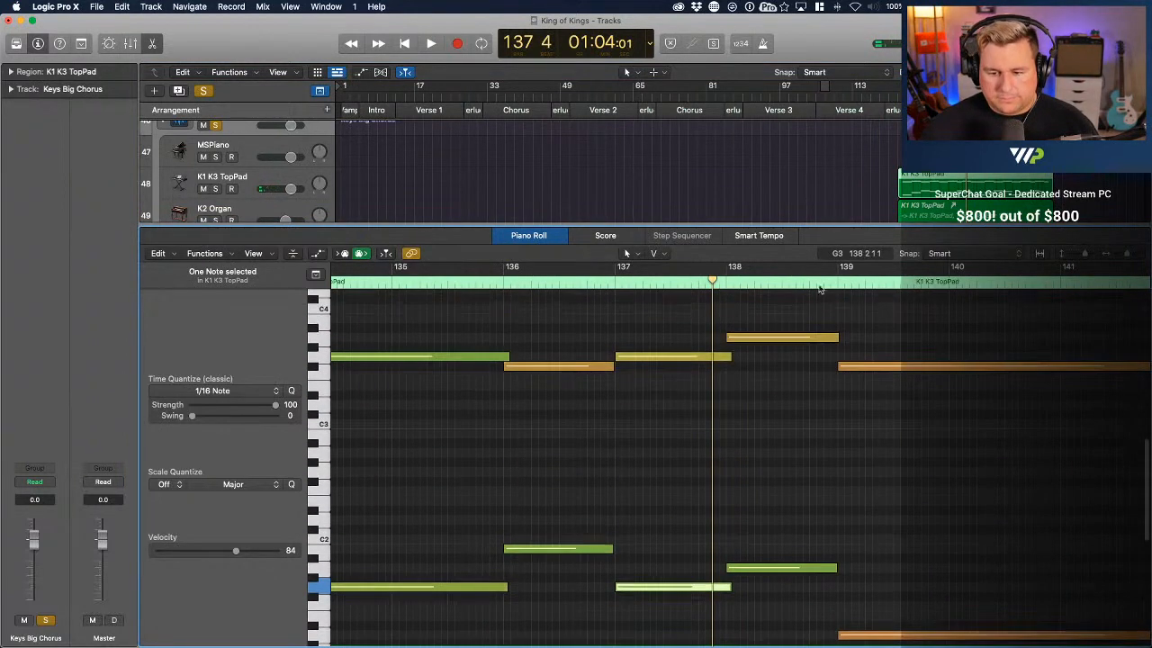
click(492, 280)
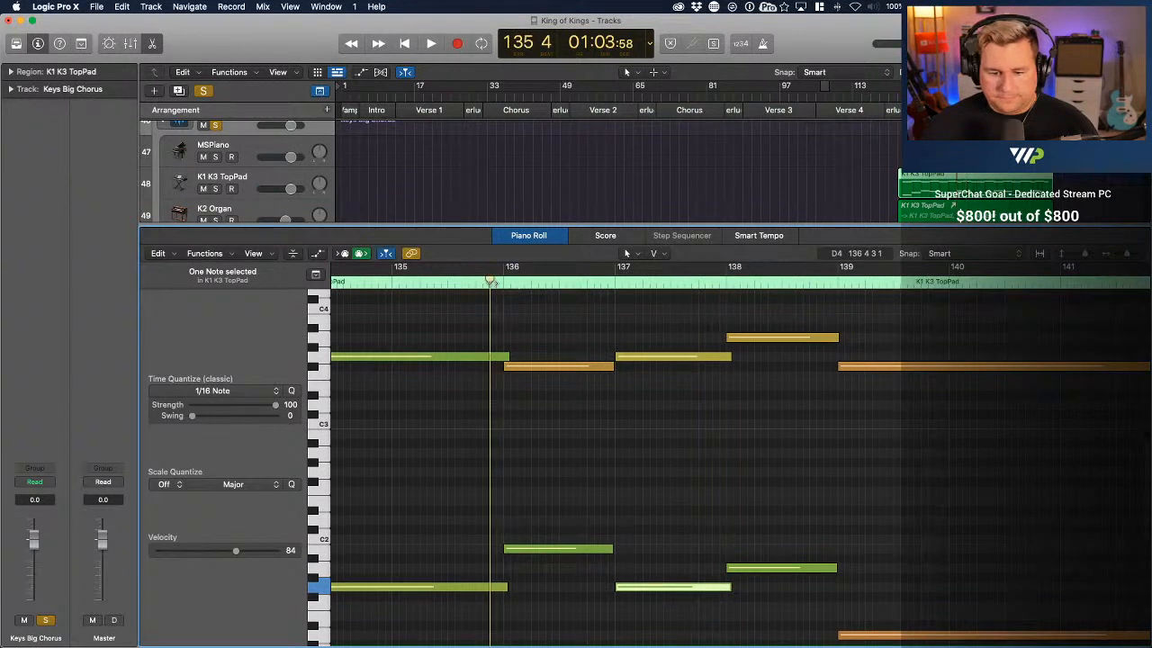
key(space)
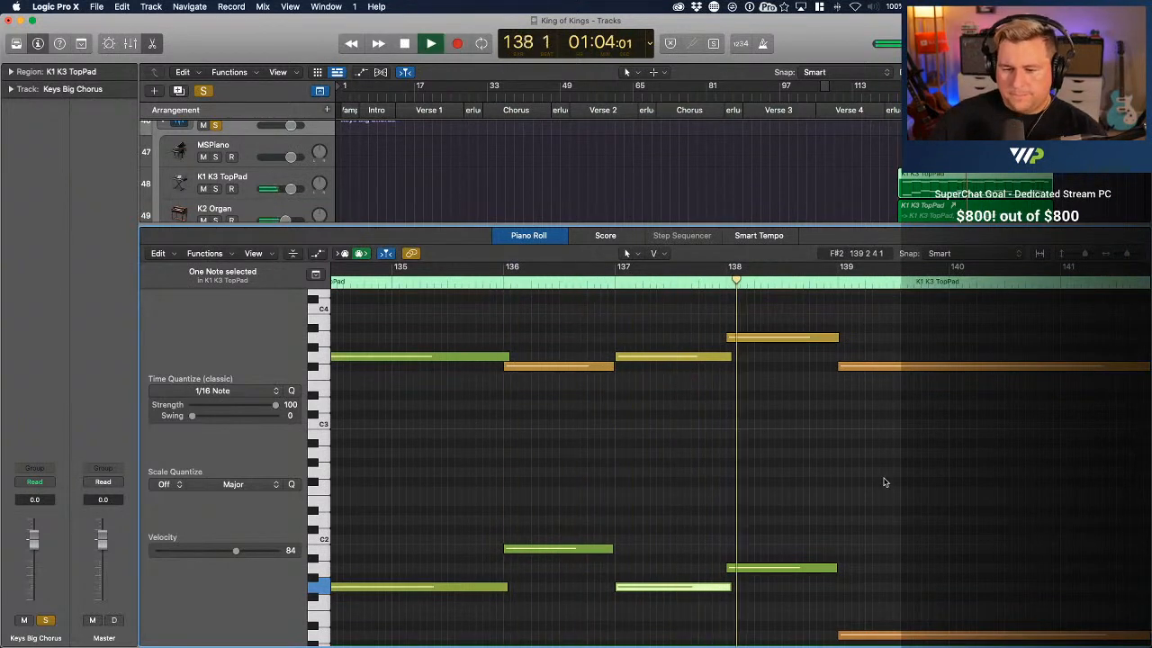
key(super+Left)
key(super+Left)
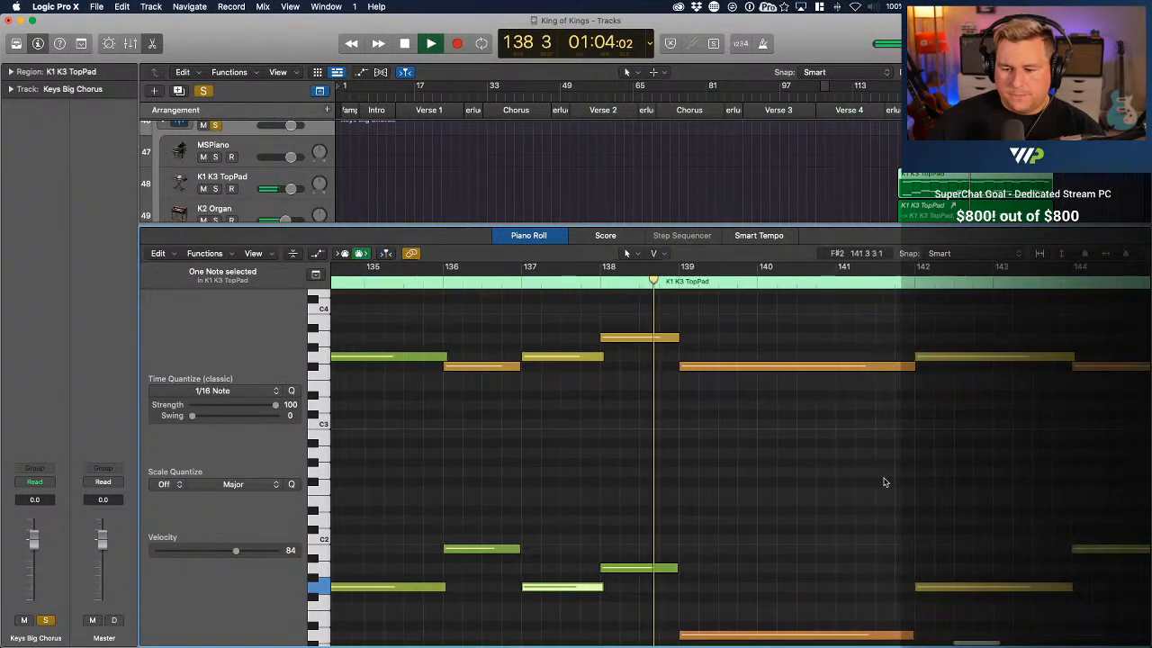
click(386, 254)
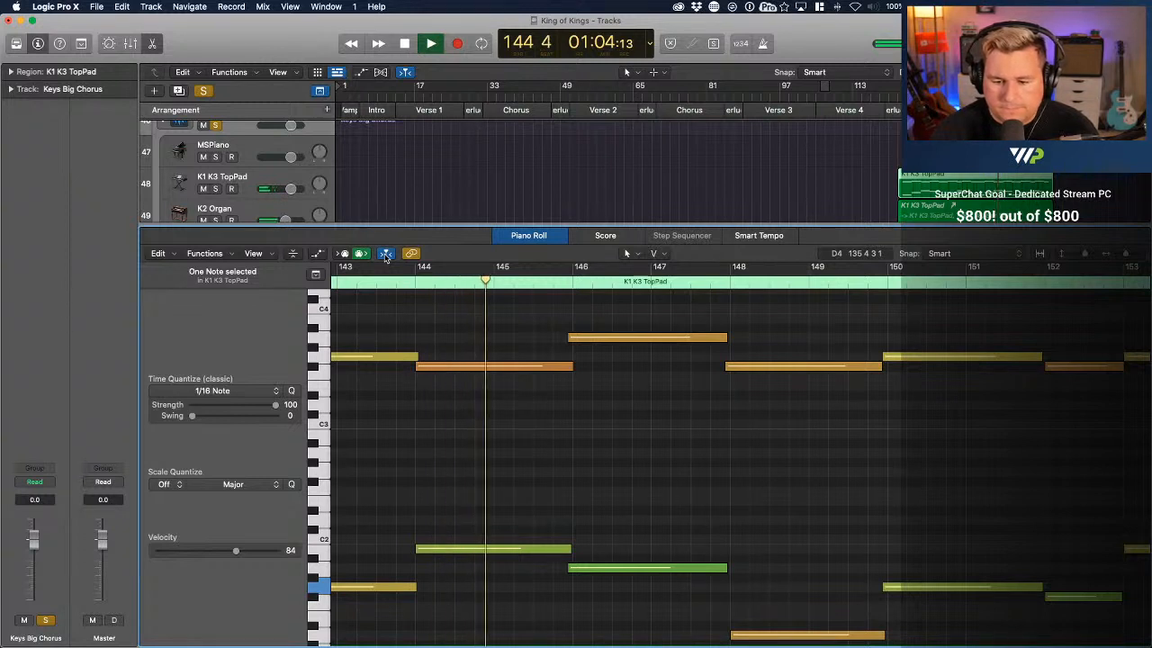
key(space)
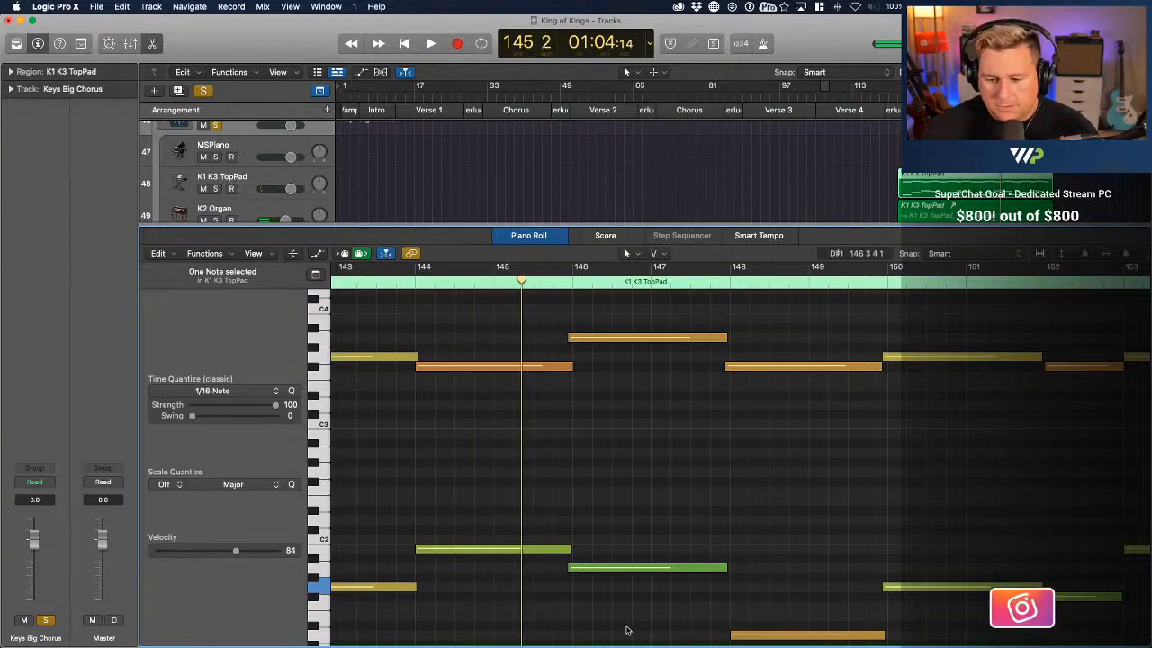
Move the early A3 and A1 notes to bar 146, F#3 to bar 148, and G1 and G3 to bar 150
drag(603, 301, 640, 567)
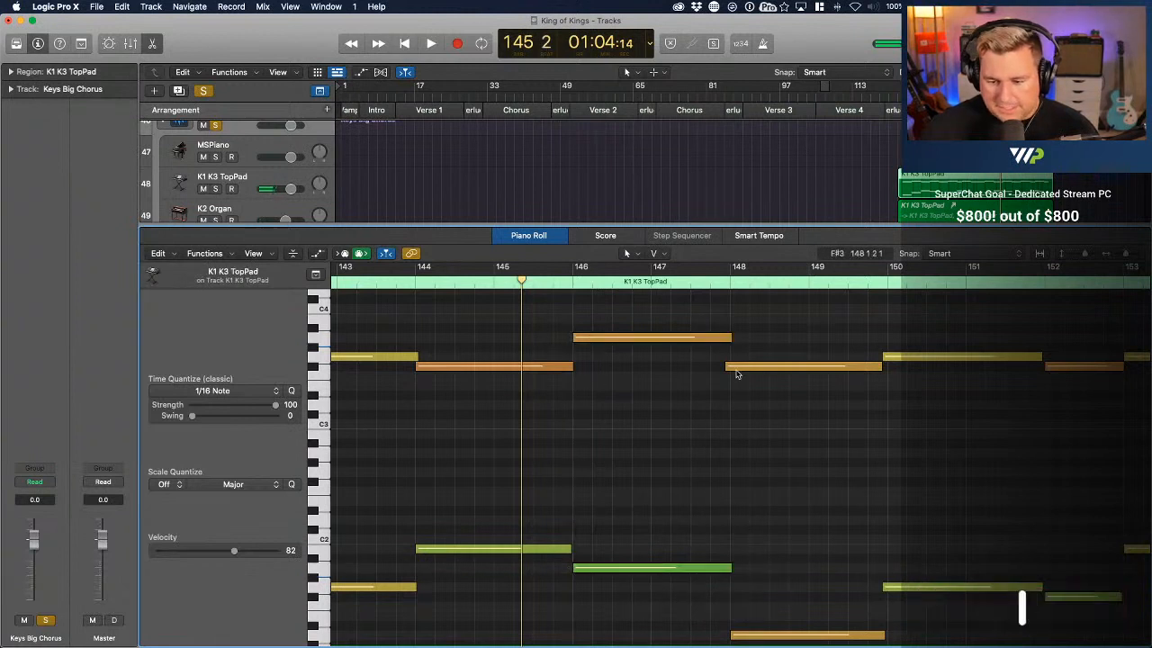
drag(743, 368, 750, 368)
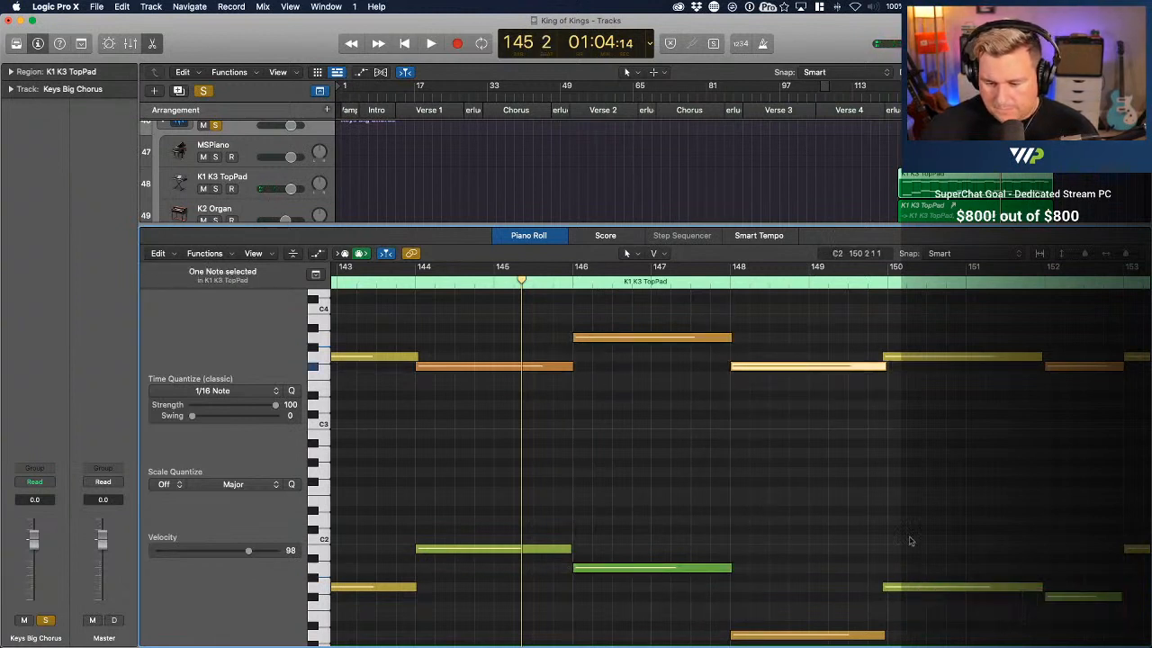
drag(900, 586, 905, 587)
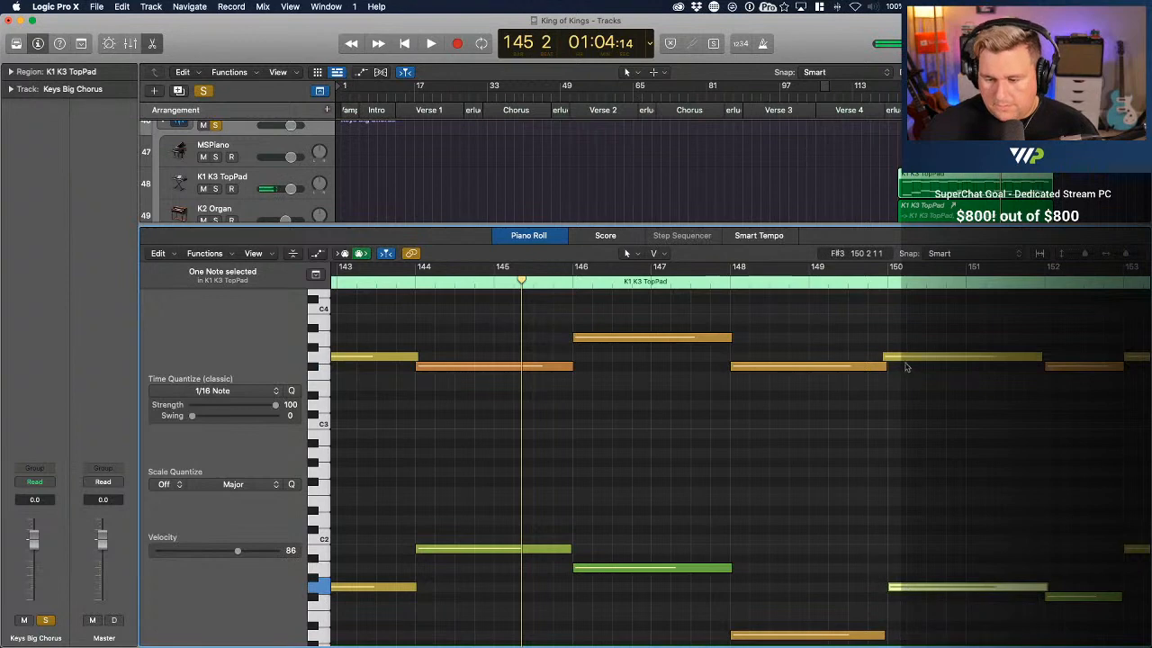
drag(907, 360, 913, 363)
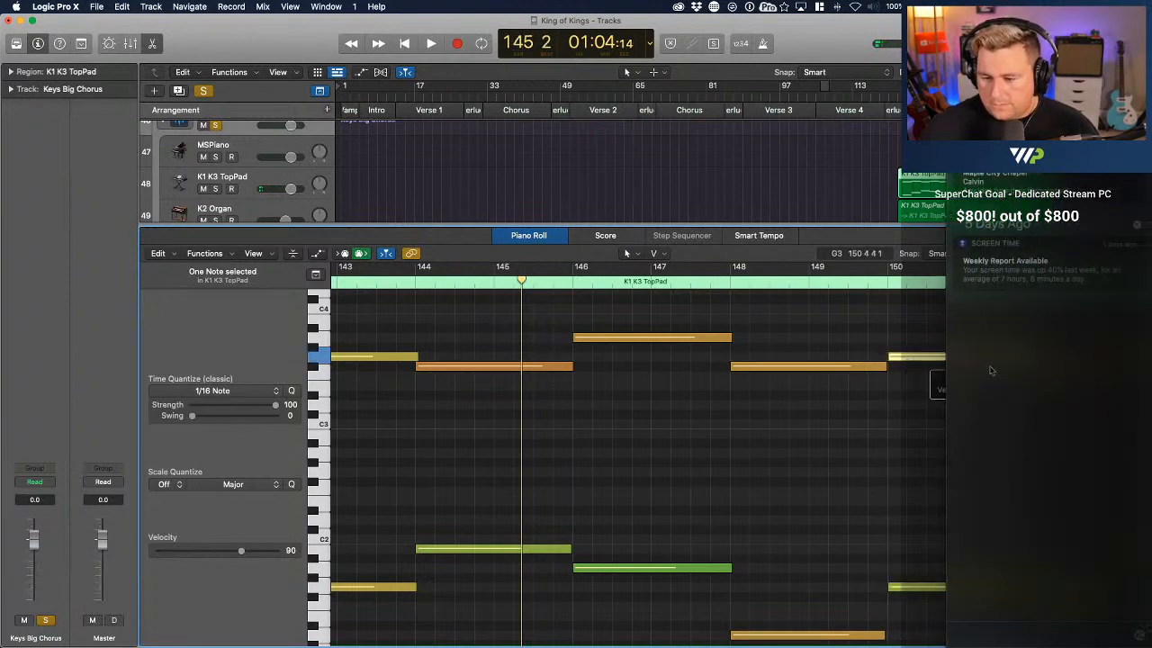
Play on from bar 145, shorten the final F#3 and D1 notes to one bar, and trim the region's end to bar 156
key(space)
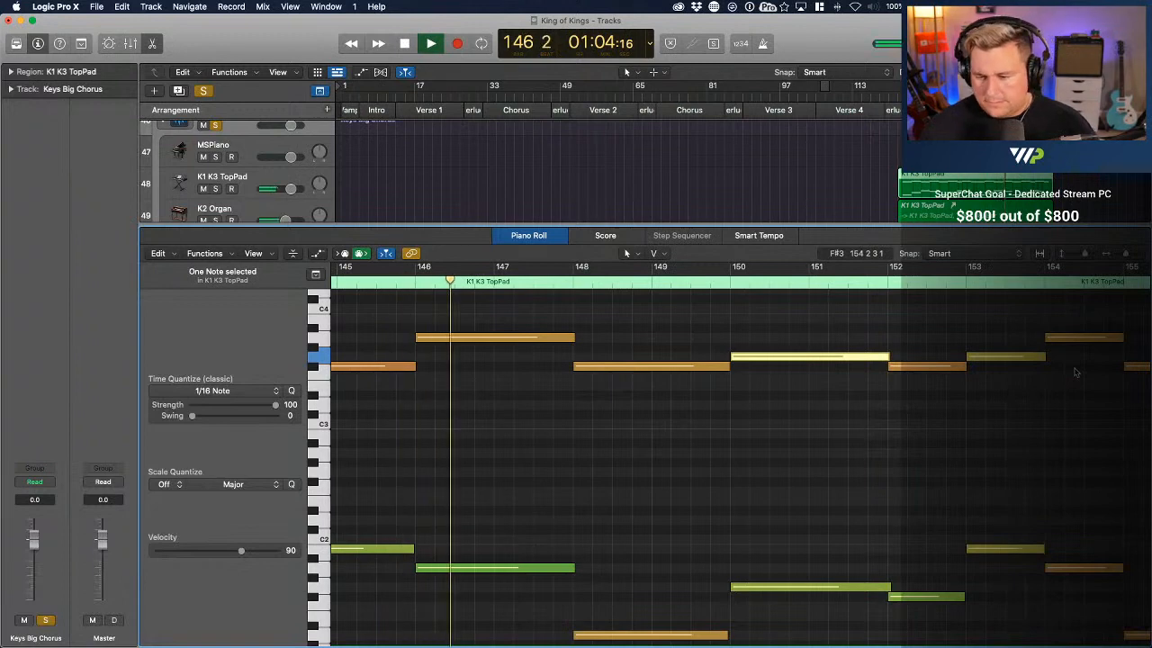
scroll(1070, 377, down, 1)
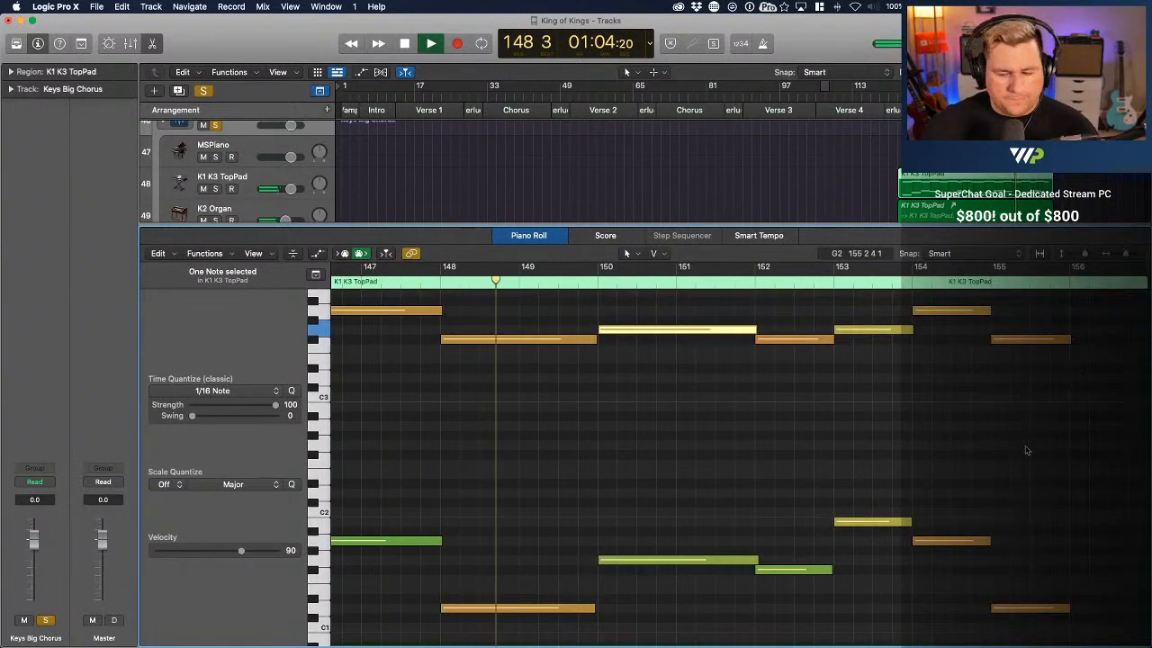
scroll(1032, 303, down, 1)
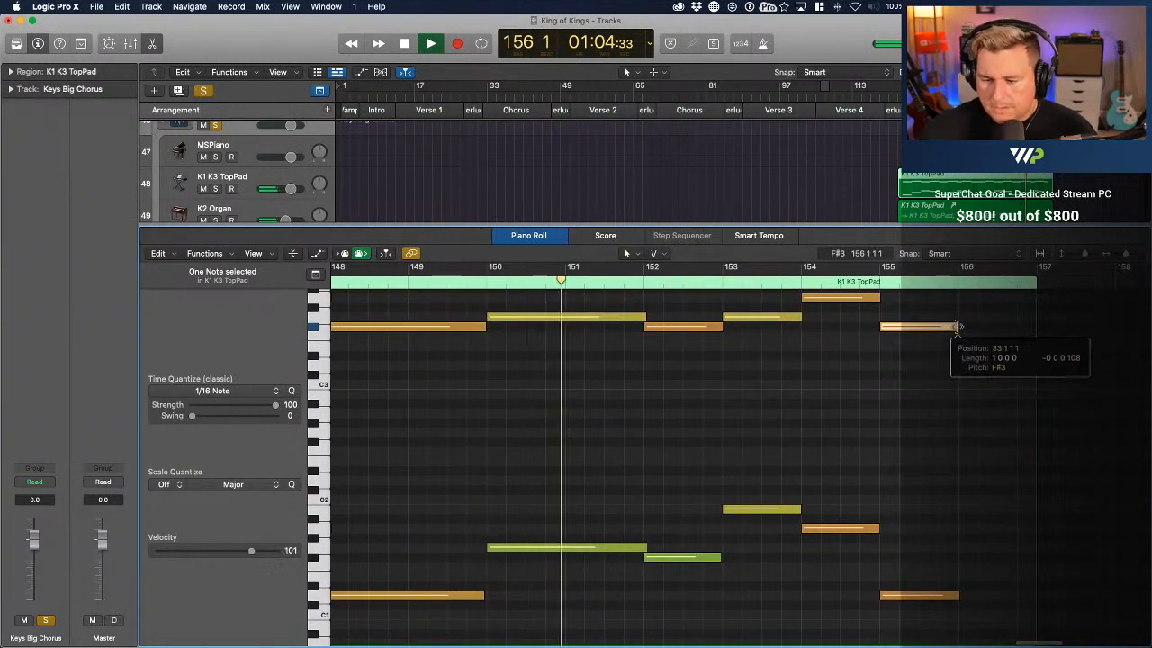
click(955, 596)
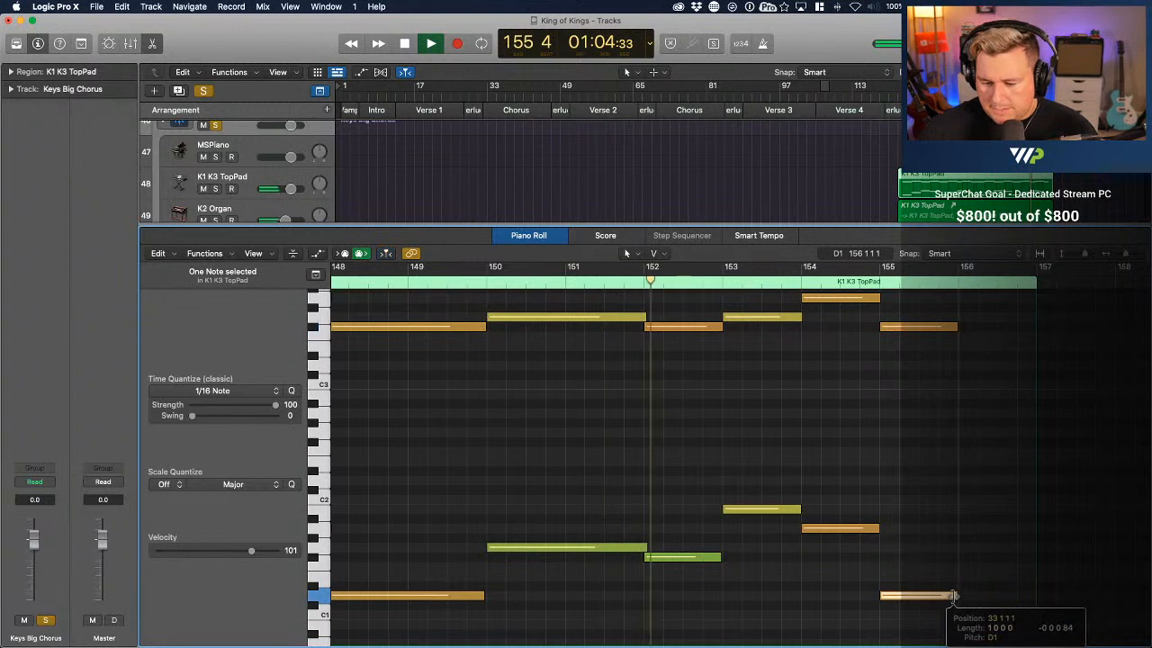
drag(1035, 374, 956, 377)
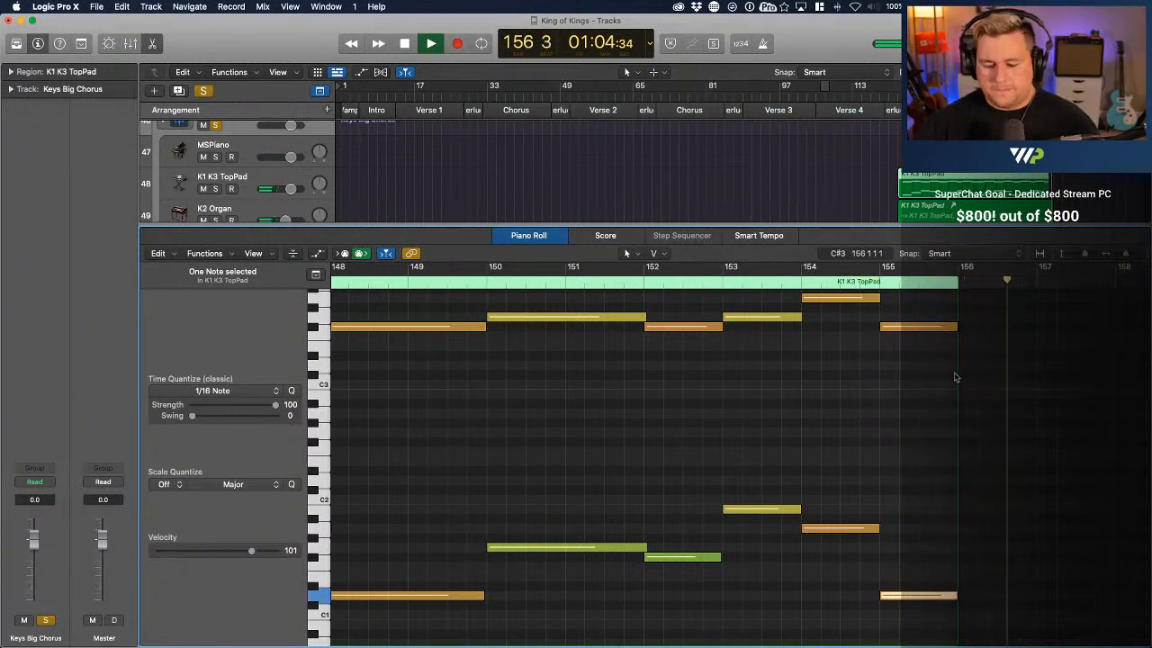
key(space)
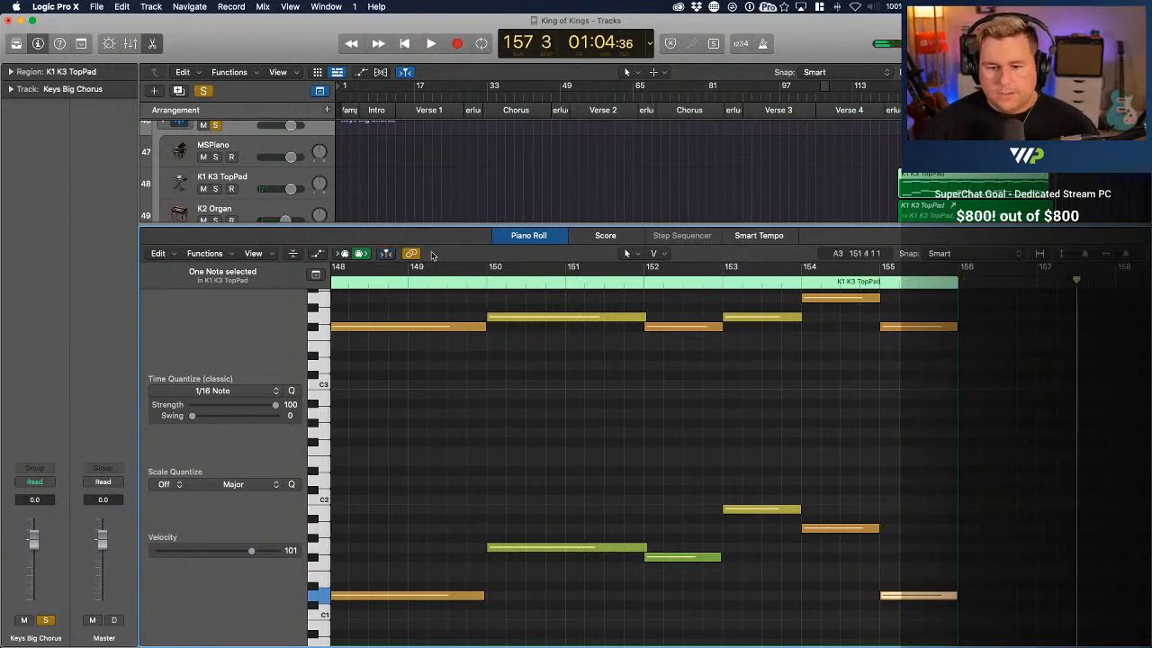
Unsolo and collapse the Keys Big Chorus stack, and close the note editor
click(216, 125)
scroll(214, 126, up, 2)
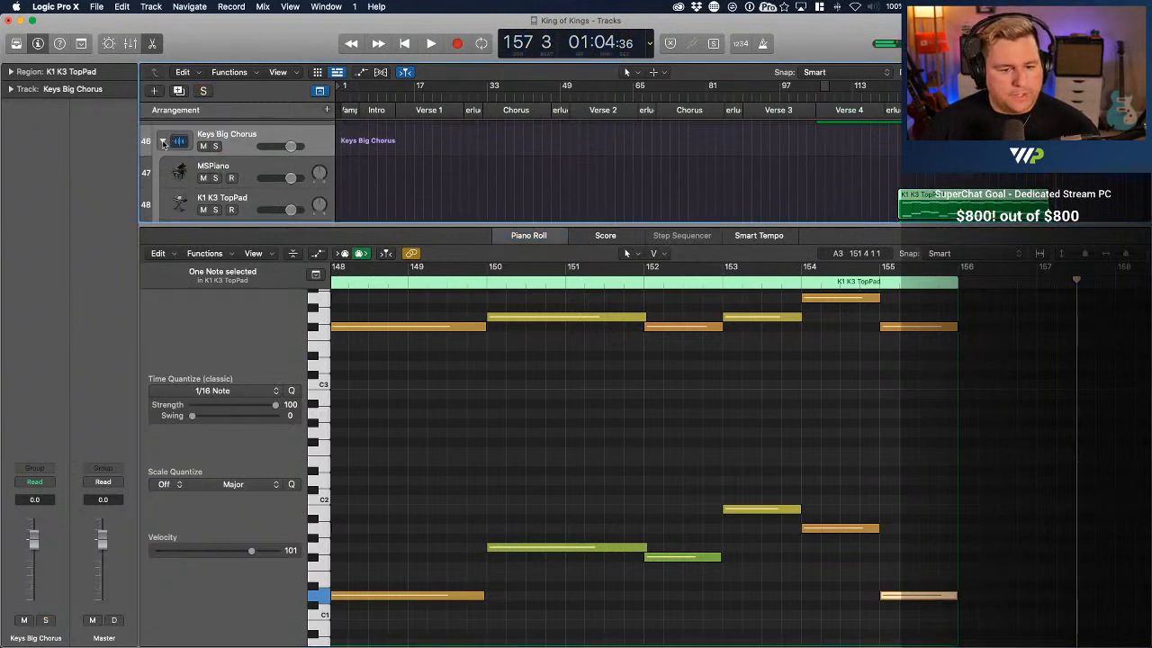
click(163, 143)
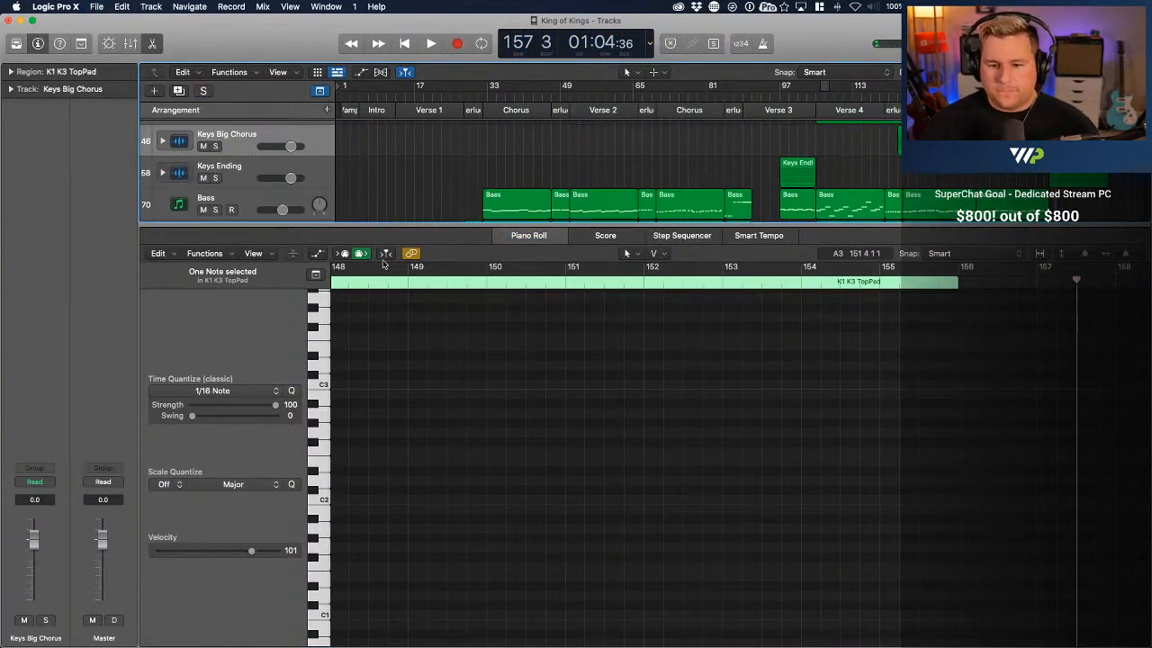
click(153, 45)
Expand the Keys Ending stack and open its K1 K3 TopPad region at bar 97 for note editing, with the playhead there
click(234, 353)
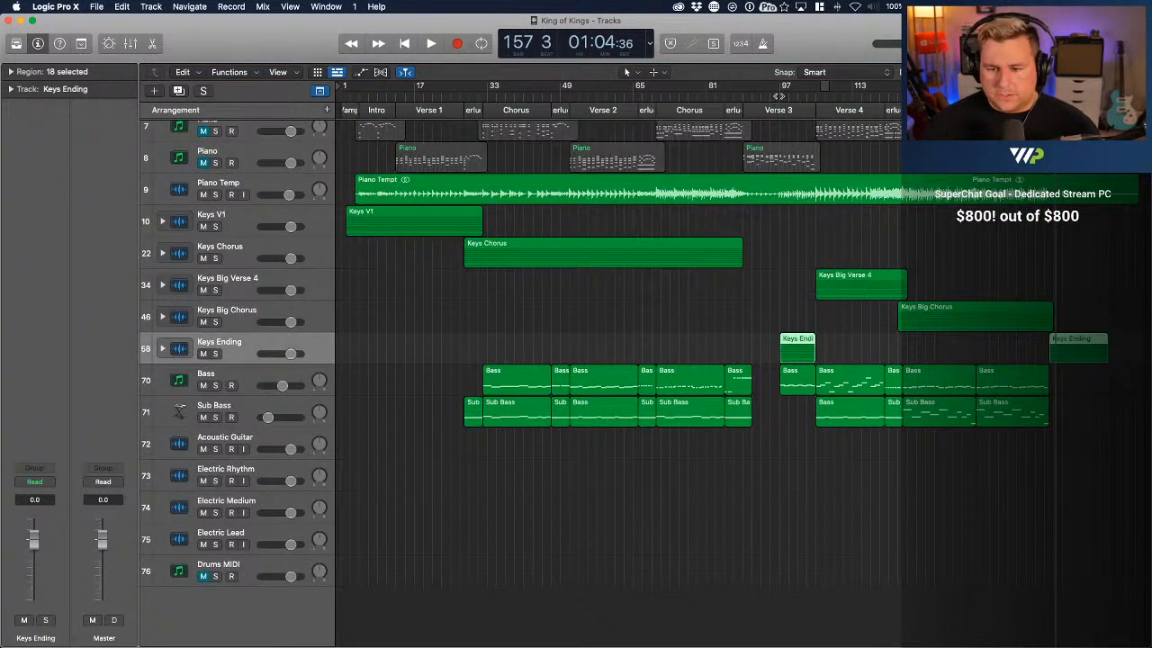
click(780, 94)
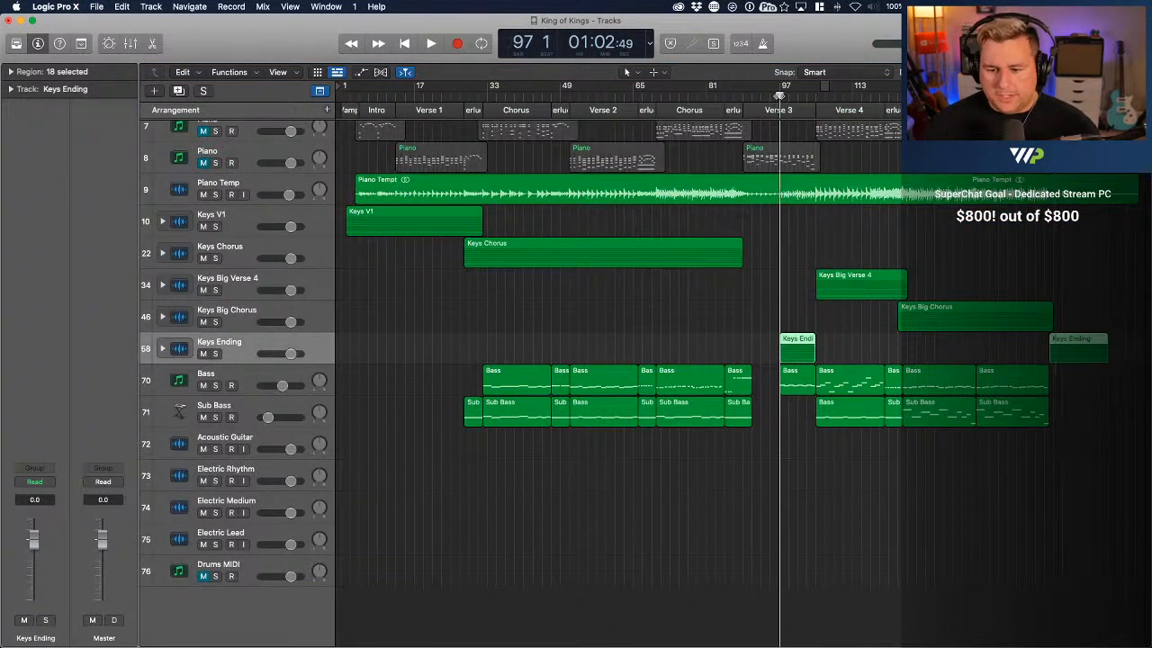
click(162, 348)
click(673, 442)
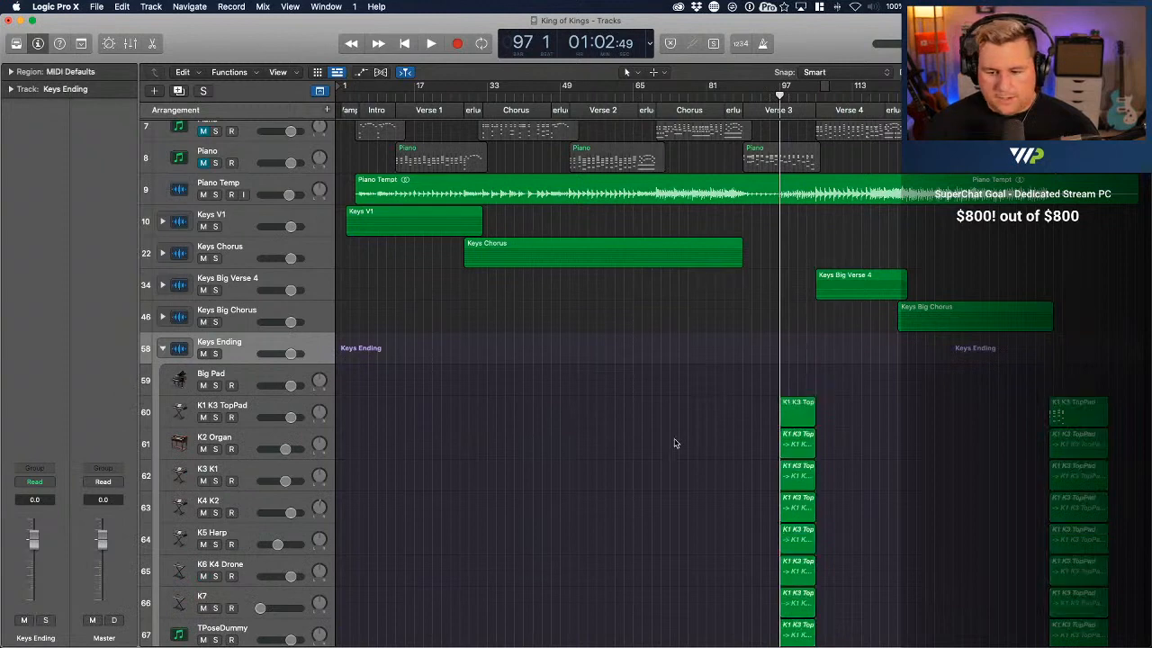
double_click(797, 416)
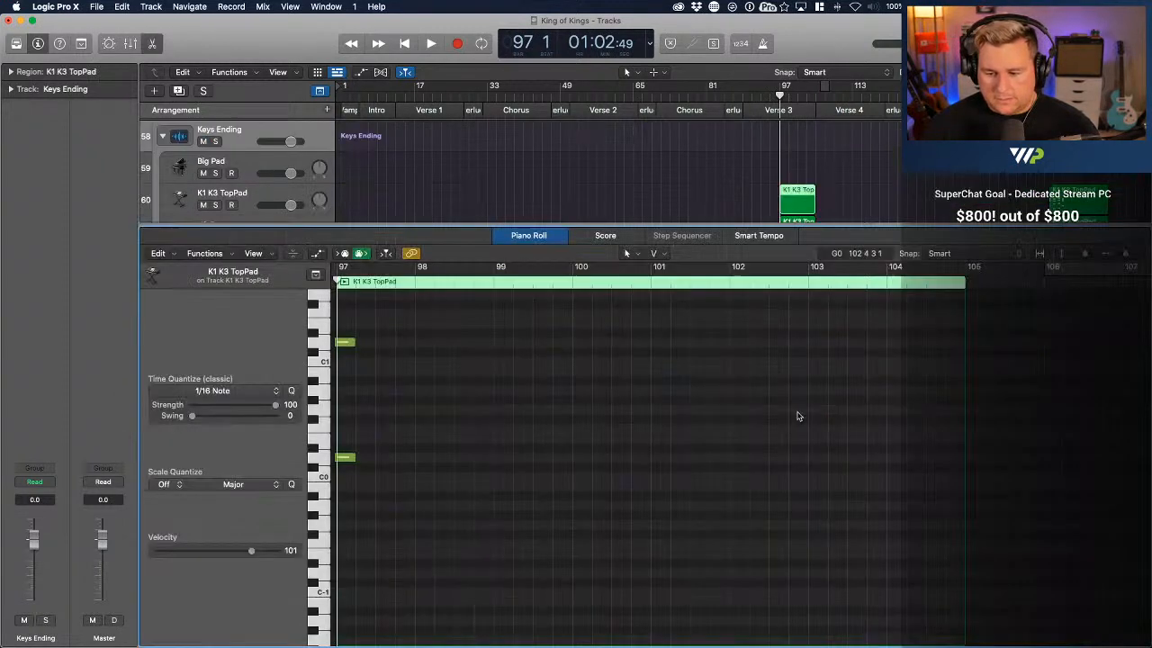
Select all notes in the bar 97 region and play it through bar 104 with Keys Ending soloed
scroll(598, 416, left, 4)
key(super+a)
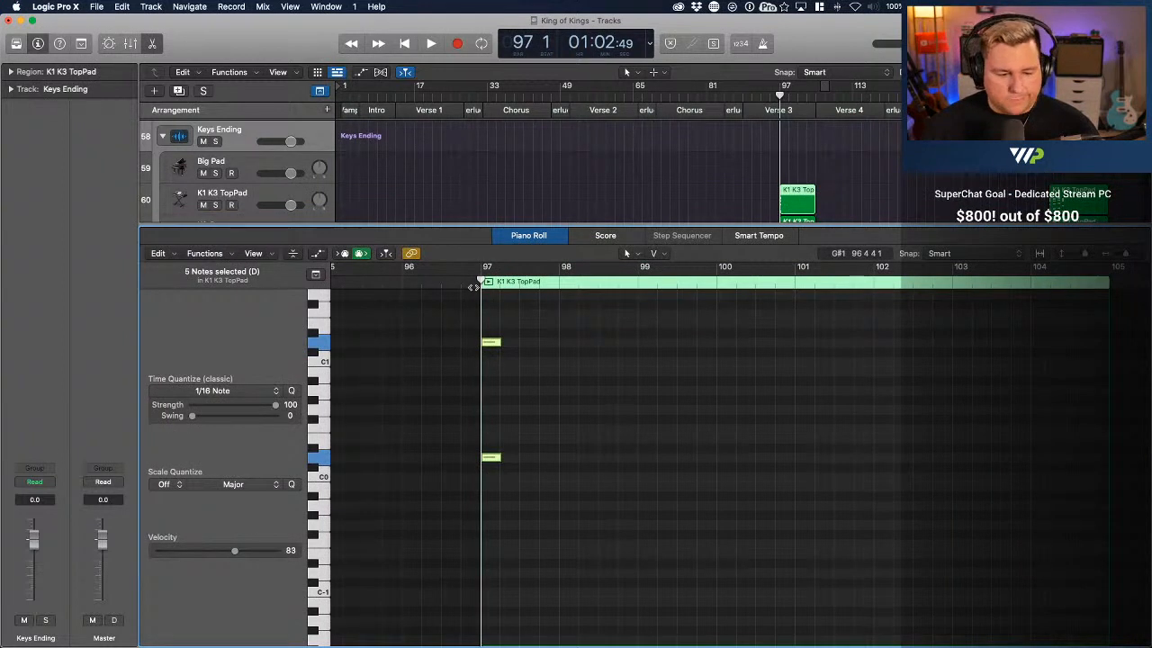
key(space)
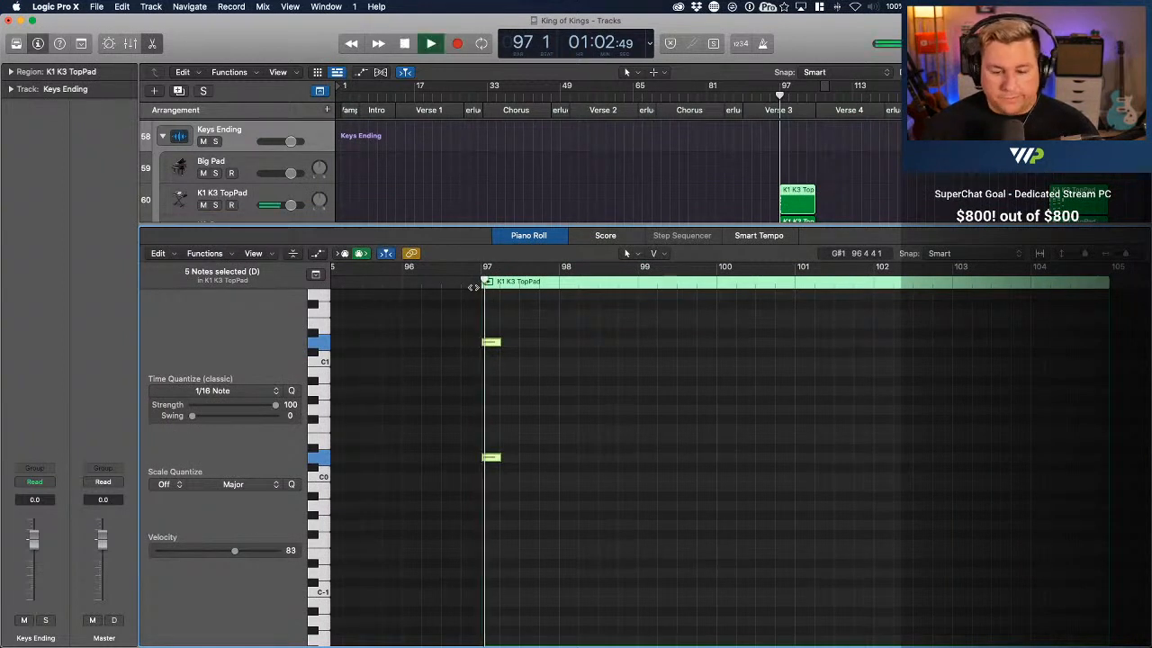
click(215, 141)
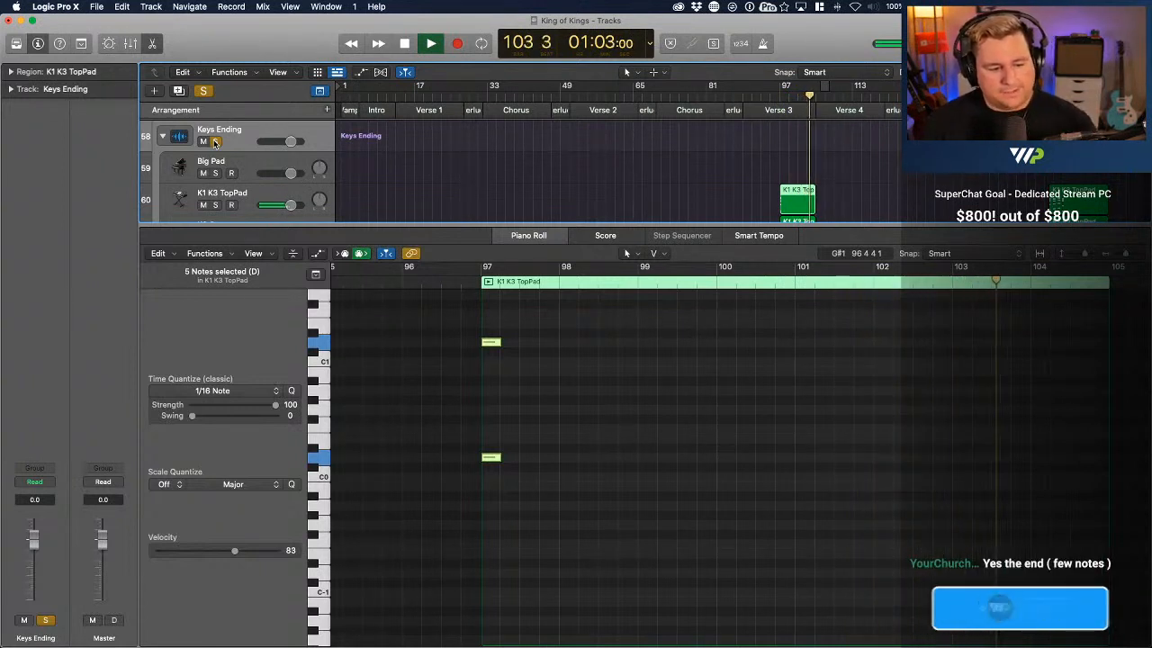
key(space)
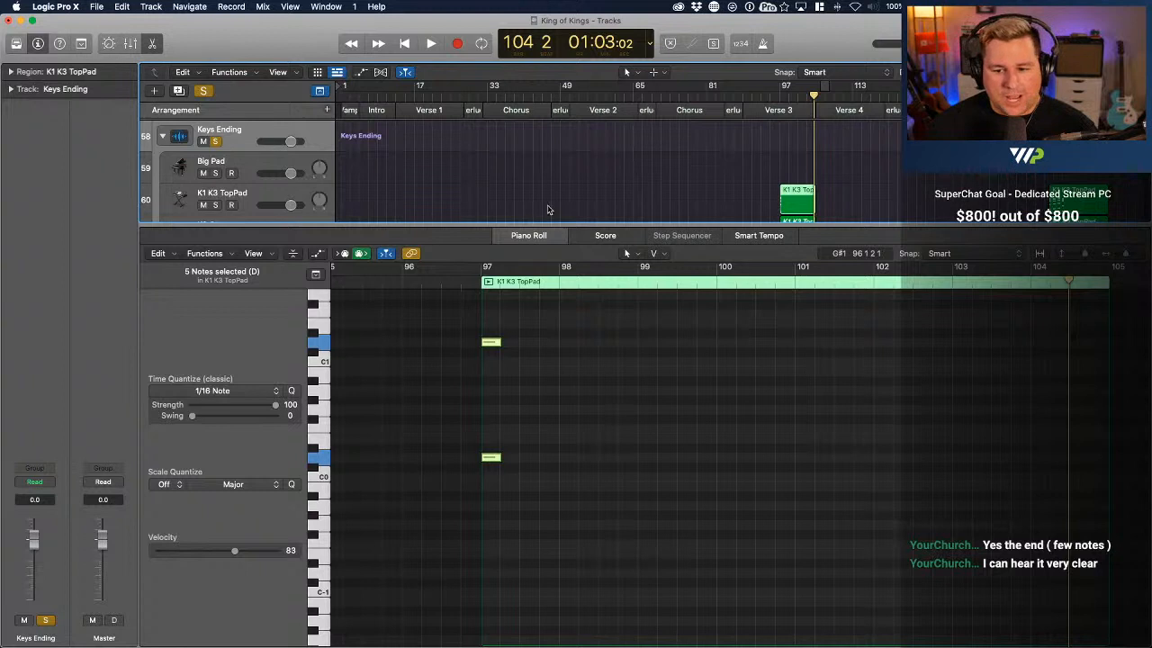
Open the Keys Ending K1 K3 TopPad region at bar 156 and quantize all its notes to 1/16
click(1063, 198)
click(705, 380)
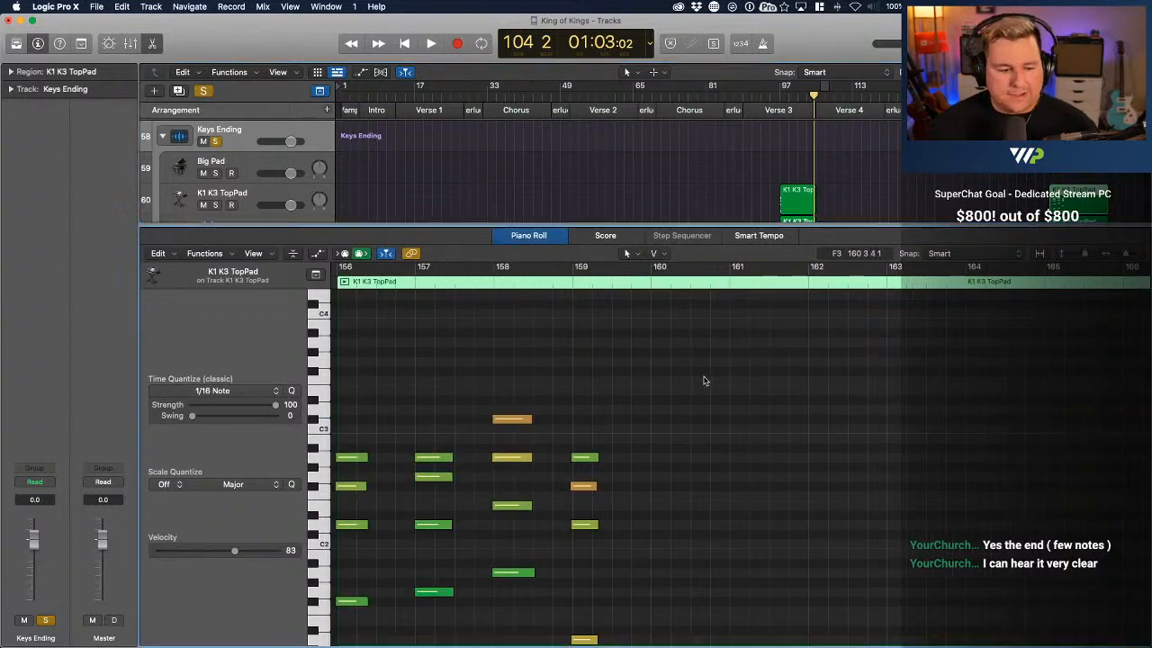
key(super+a)
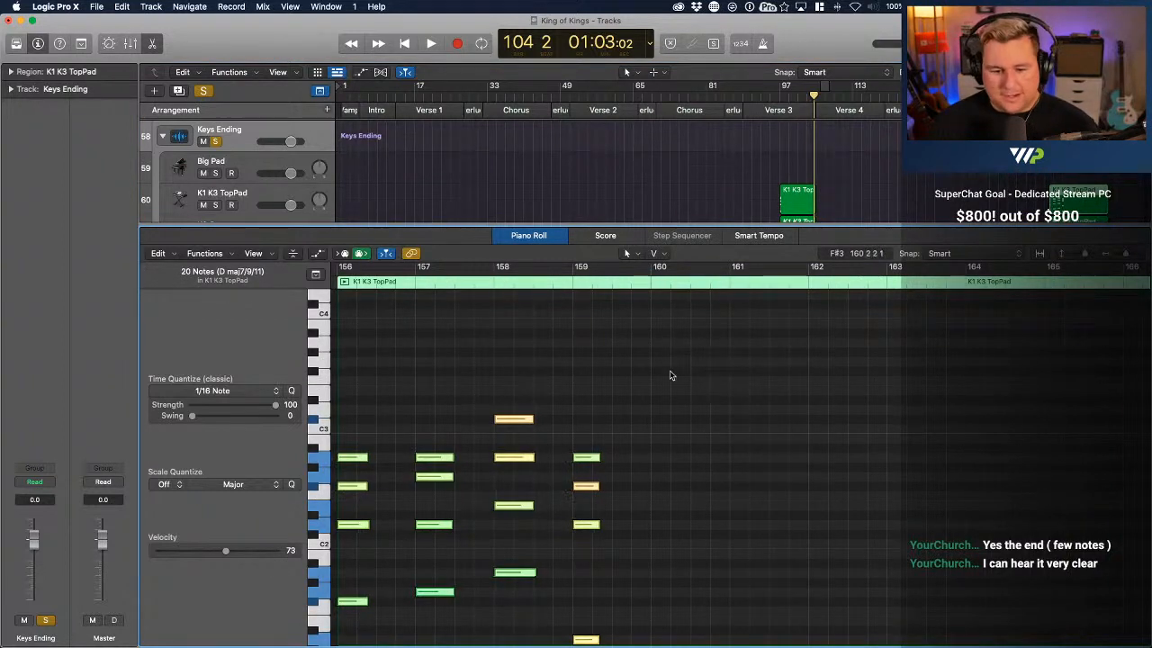
scroll(670, 375, left, 3)
Play the soloed ending from bar 155 through bar 160 and deselect the notes
click(1050, 94)
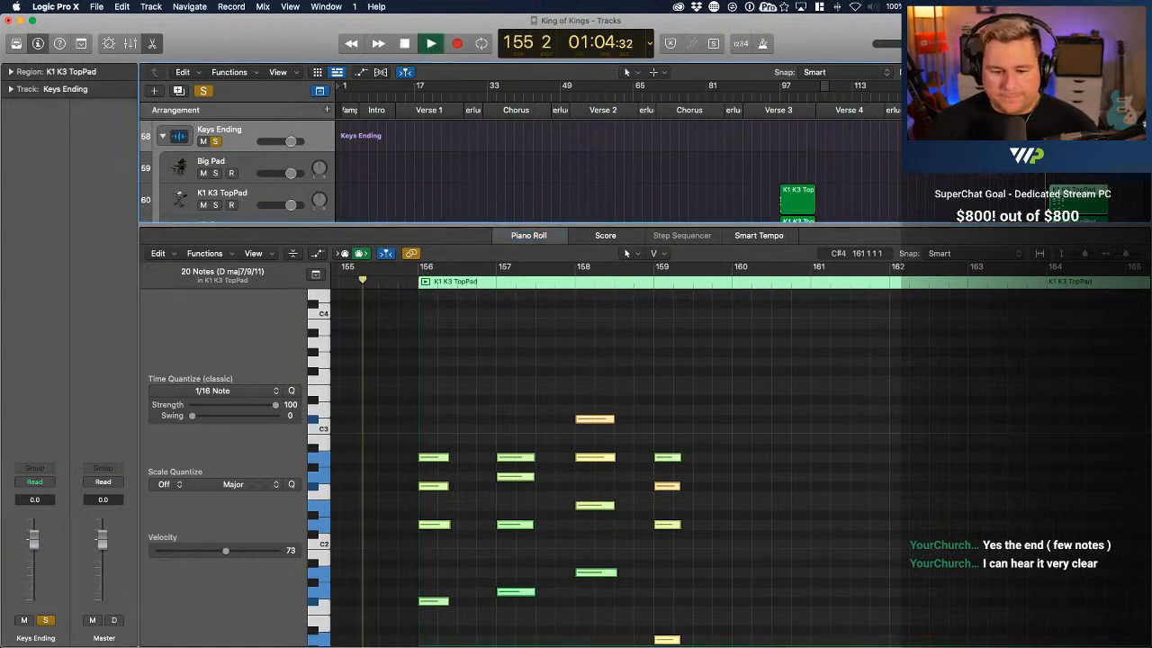
scroll(904, 435, down, 5)
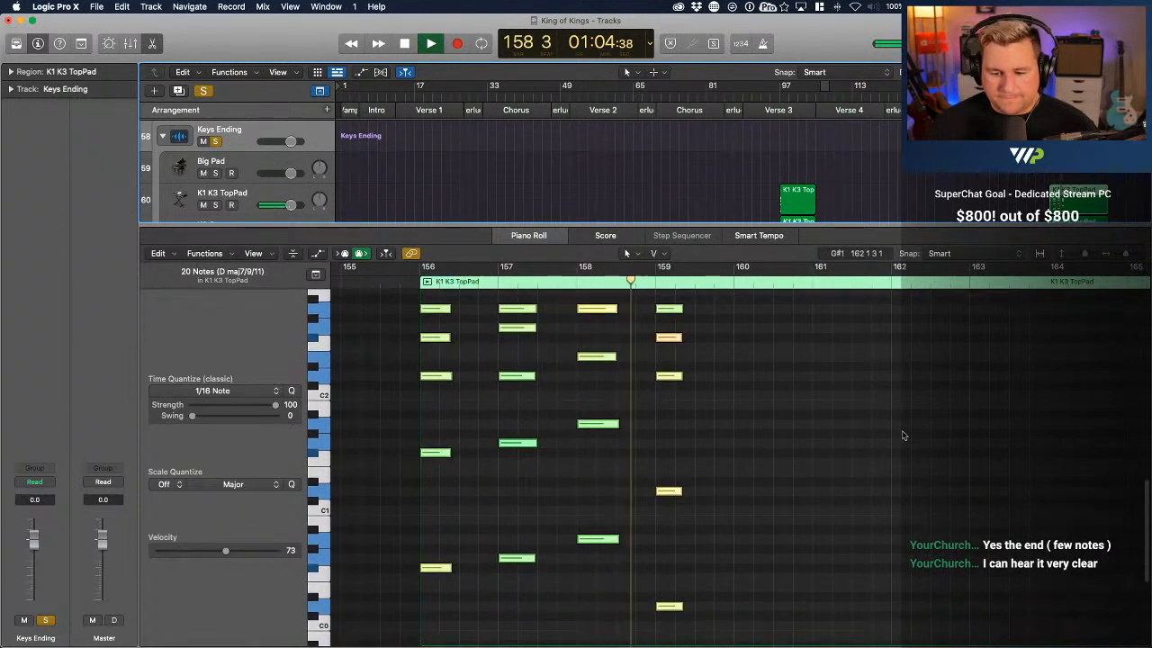
click(904, 436)
scroll(903, 436, down, 2)
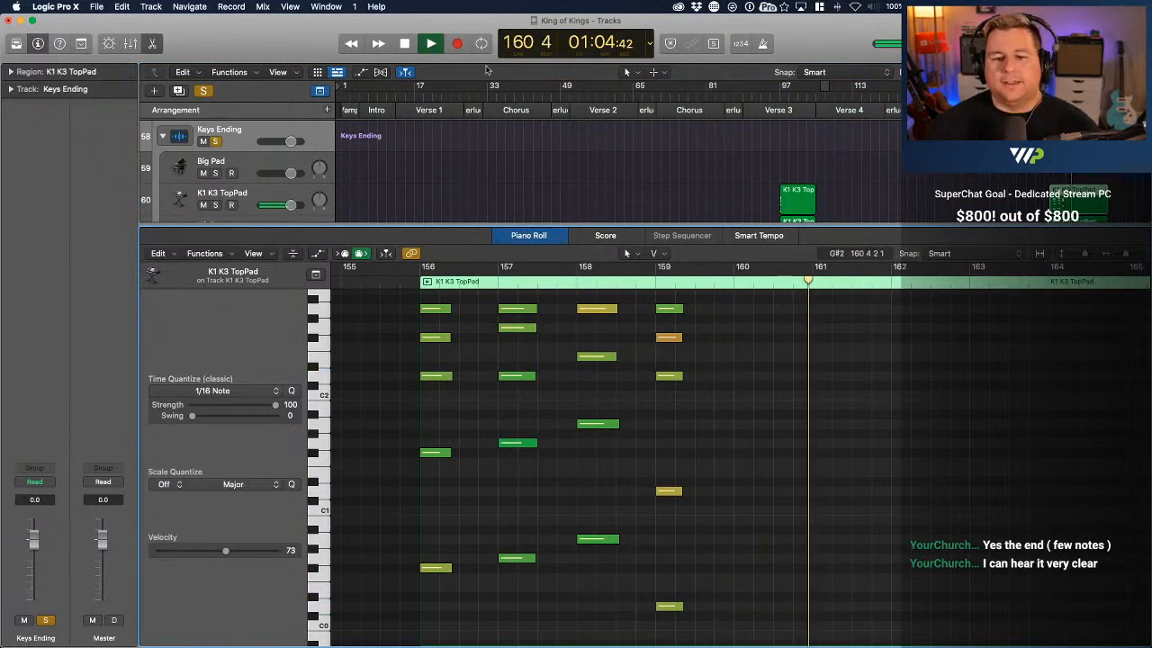
Close the note editor, then unsolo and collapse the Keys Ending stack
click(153, 44)
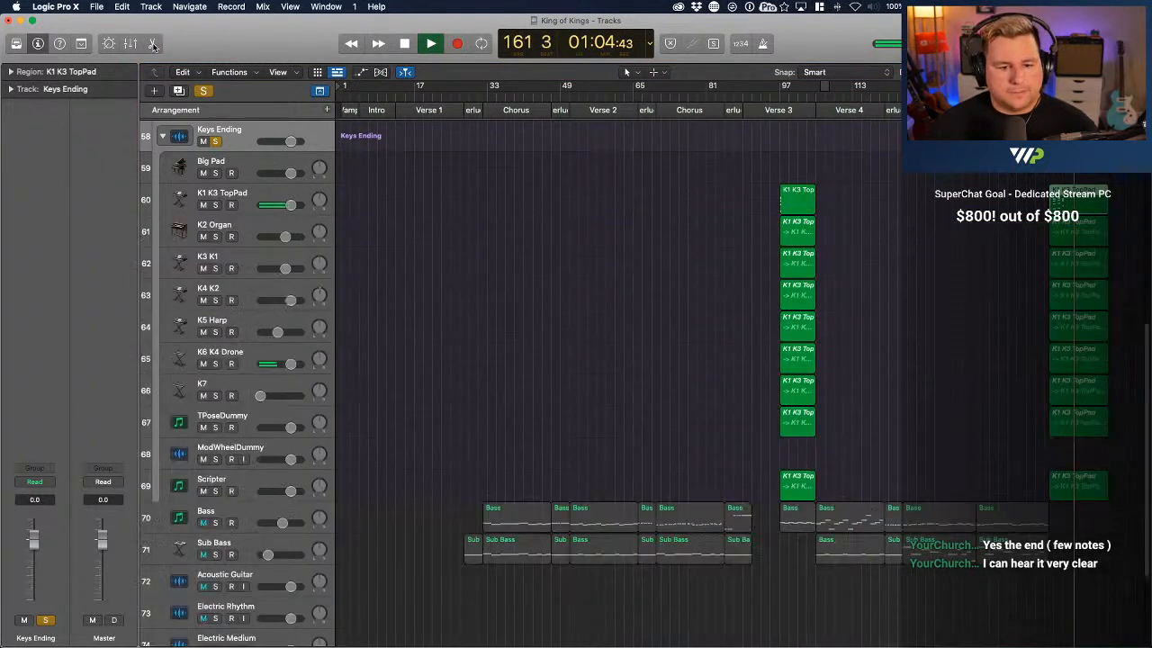
click(216, 142)
scroll(216, 144, up, 1)
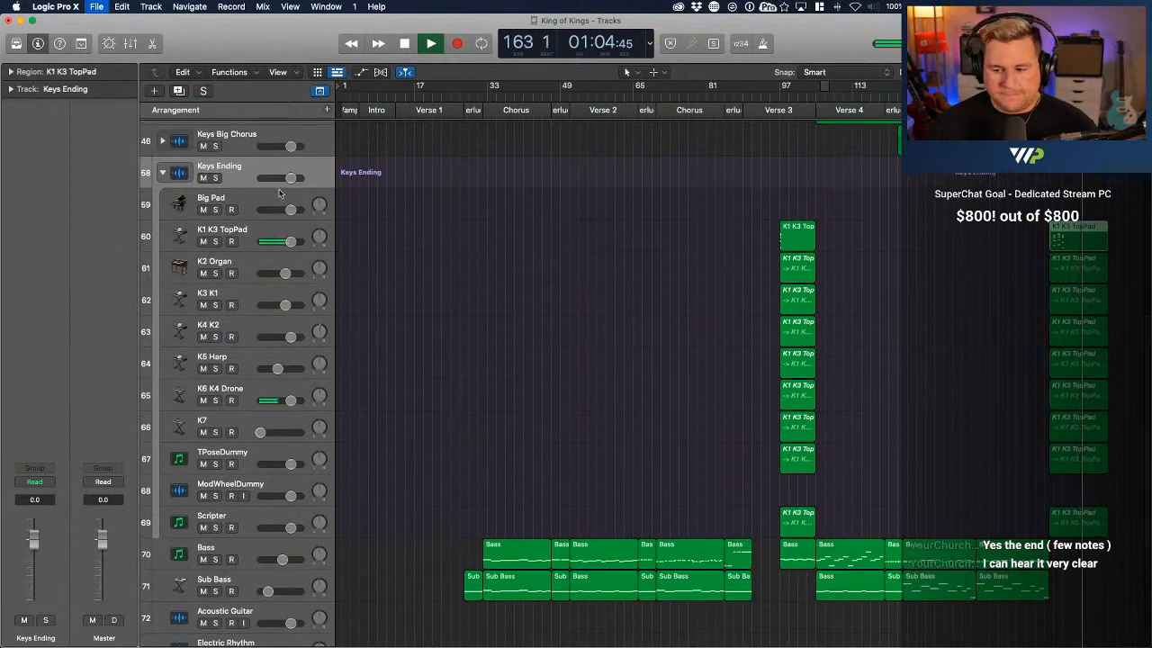
click(161, 173)
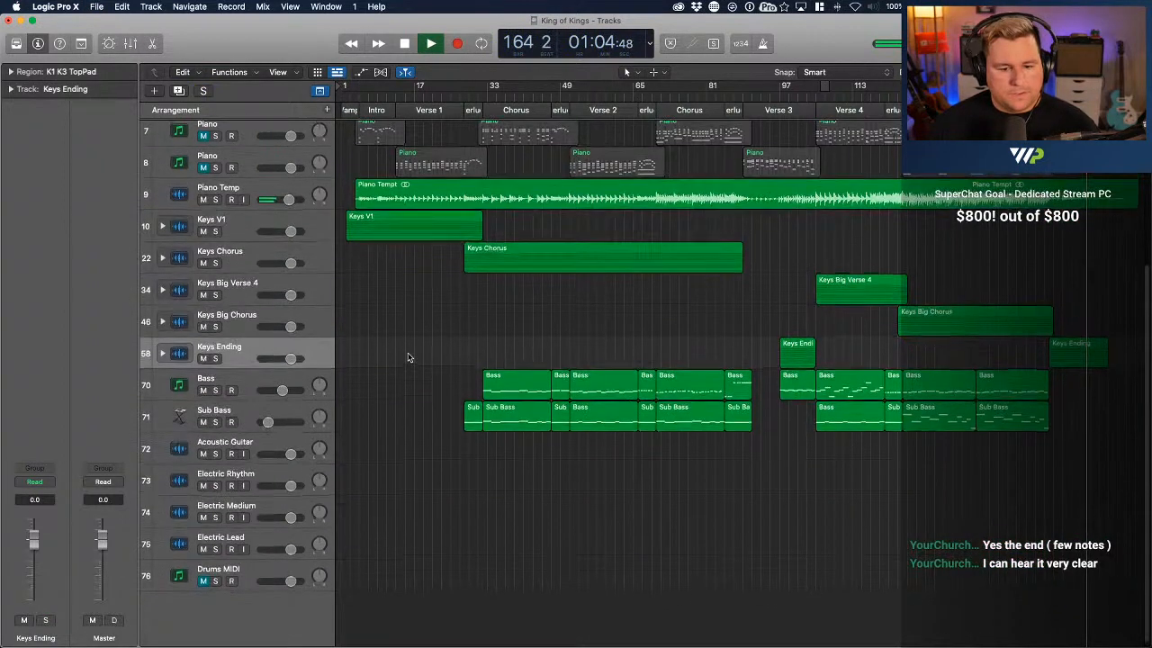
Delete the Piano Temp audio track along with its full-length Piano Tempt region
scroll(407, 356, up, 2)
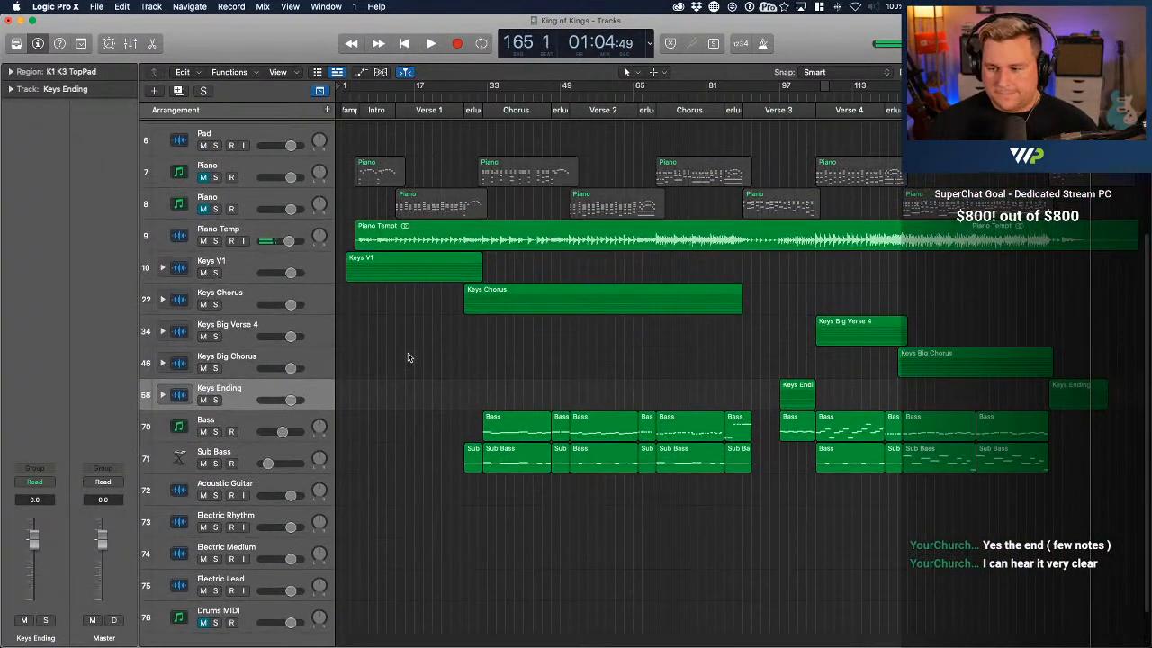
scroll(406, 356, up, 3)
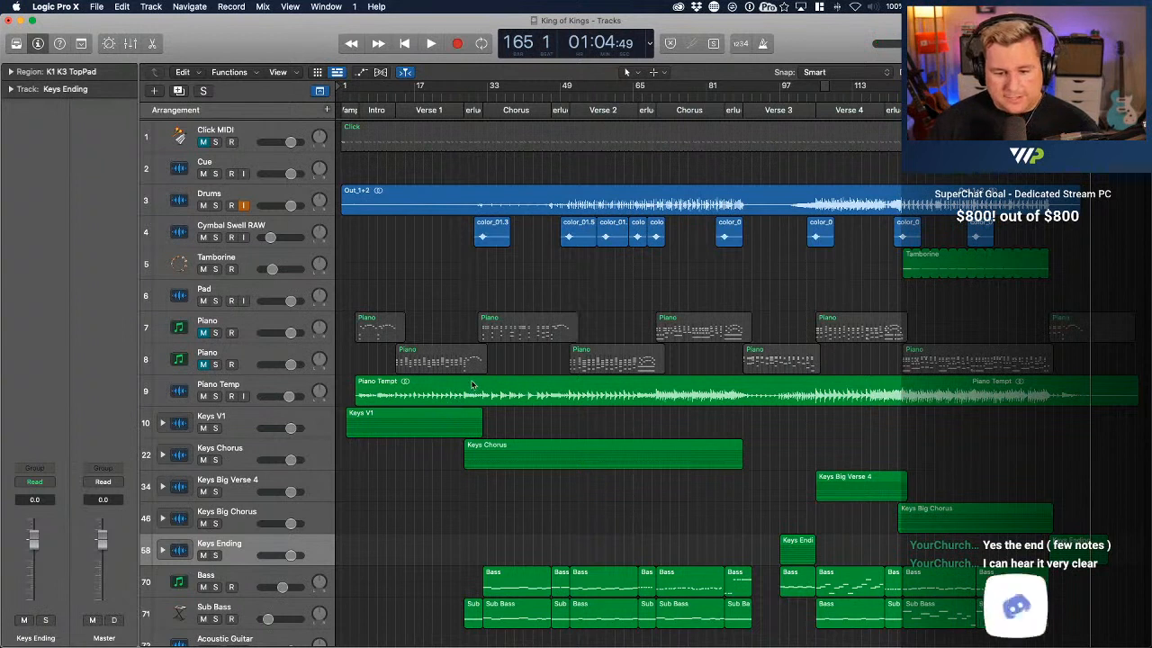
click(471, 384)
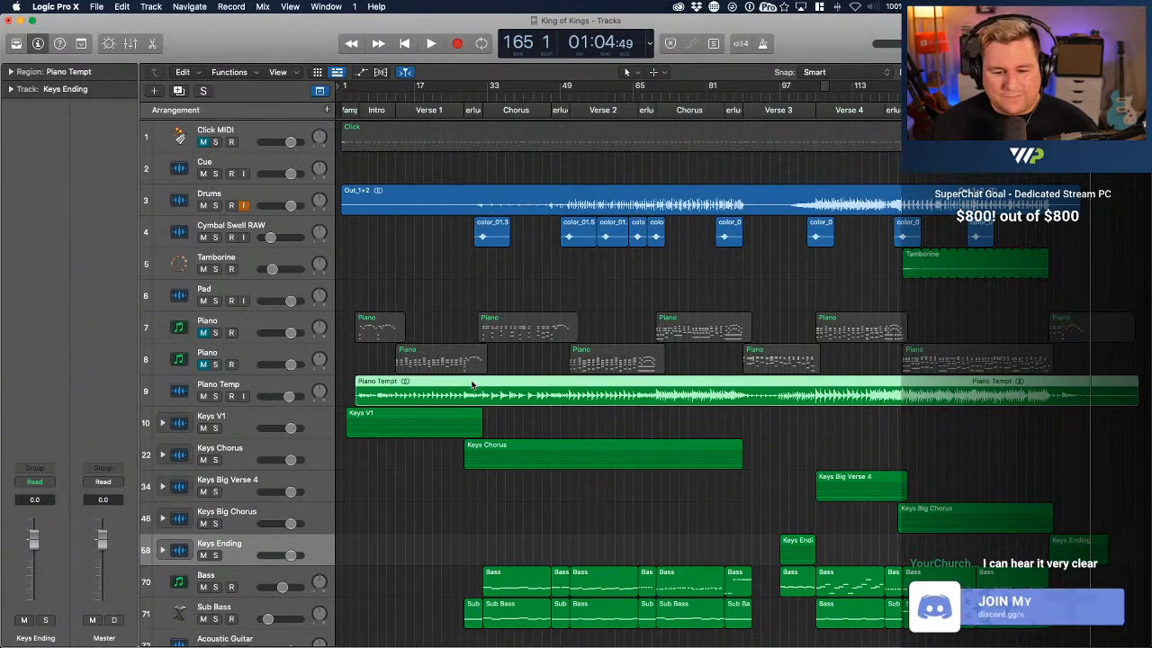
click(279, 389)
key(Delete)
key(Delete)
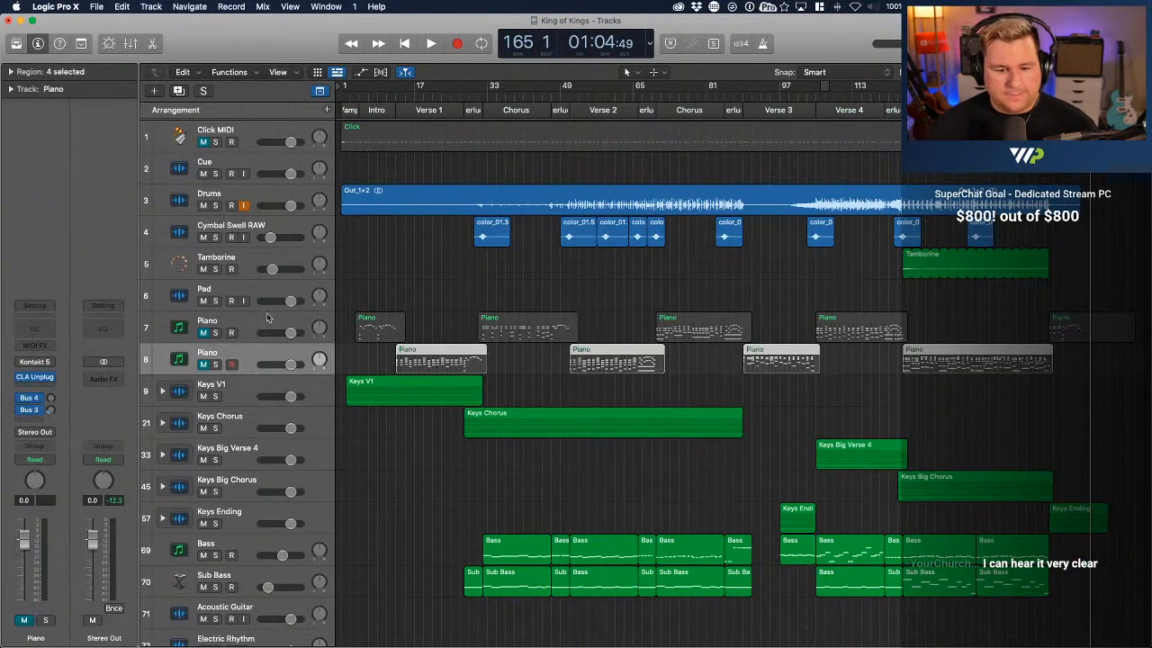
Unmute both Piano MIDI tracks and select the upper one
click(203, 333)
click(203, 363)
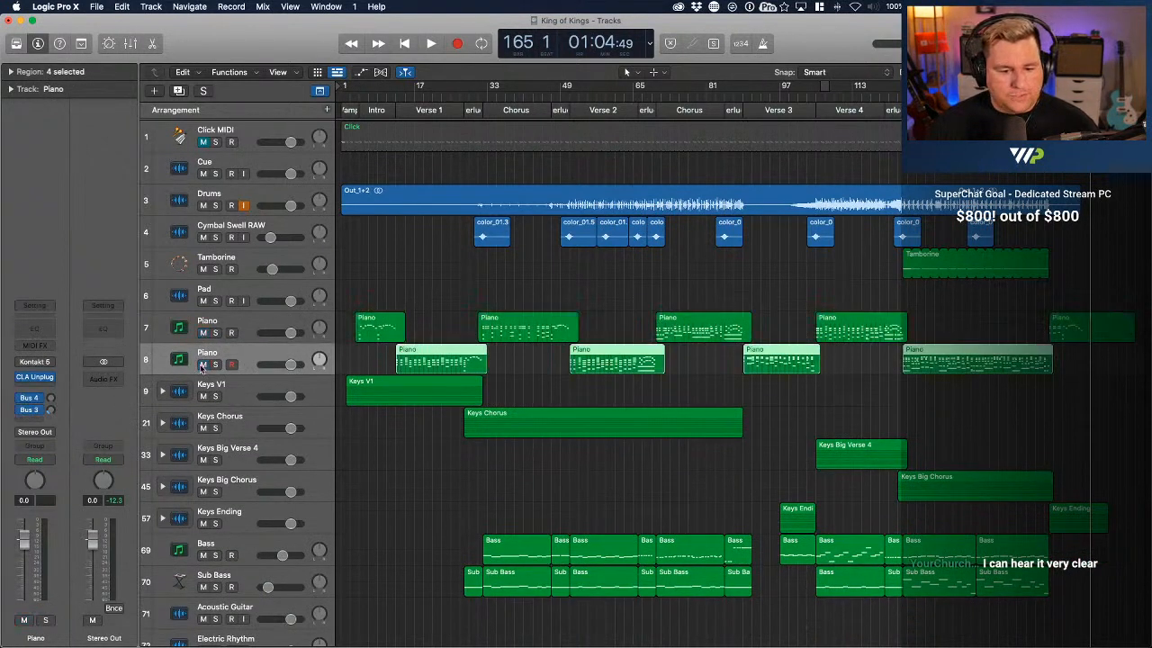
click(249, 319)
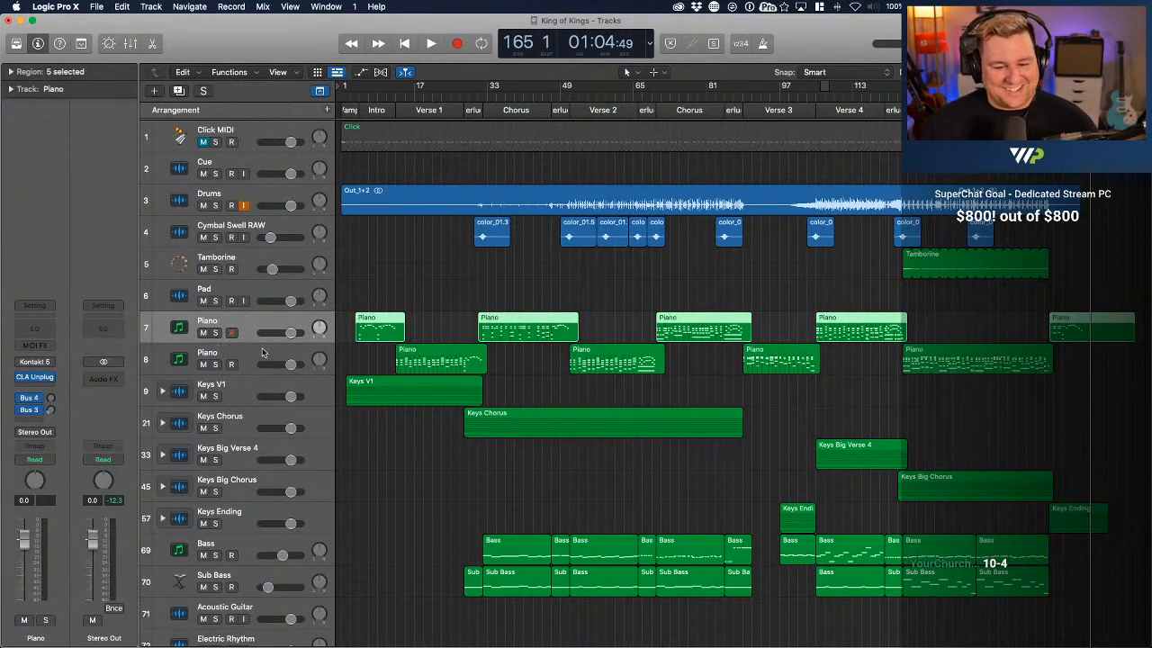
click(247, 353)
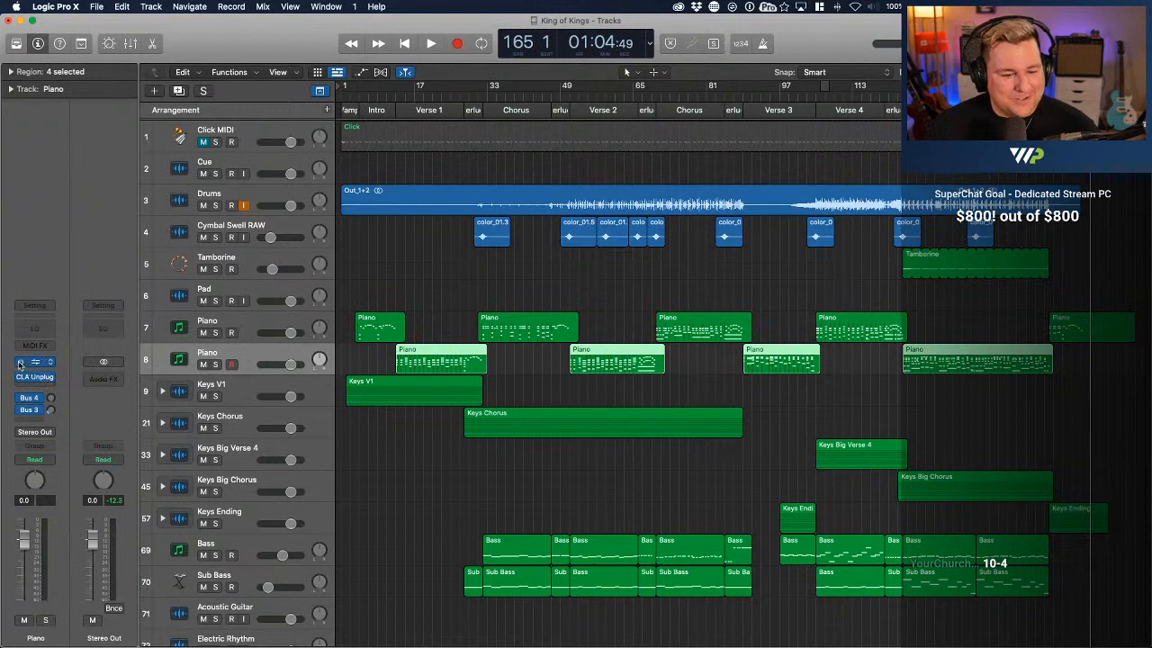
click(235, 325)
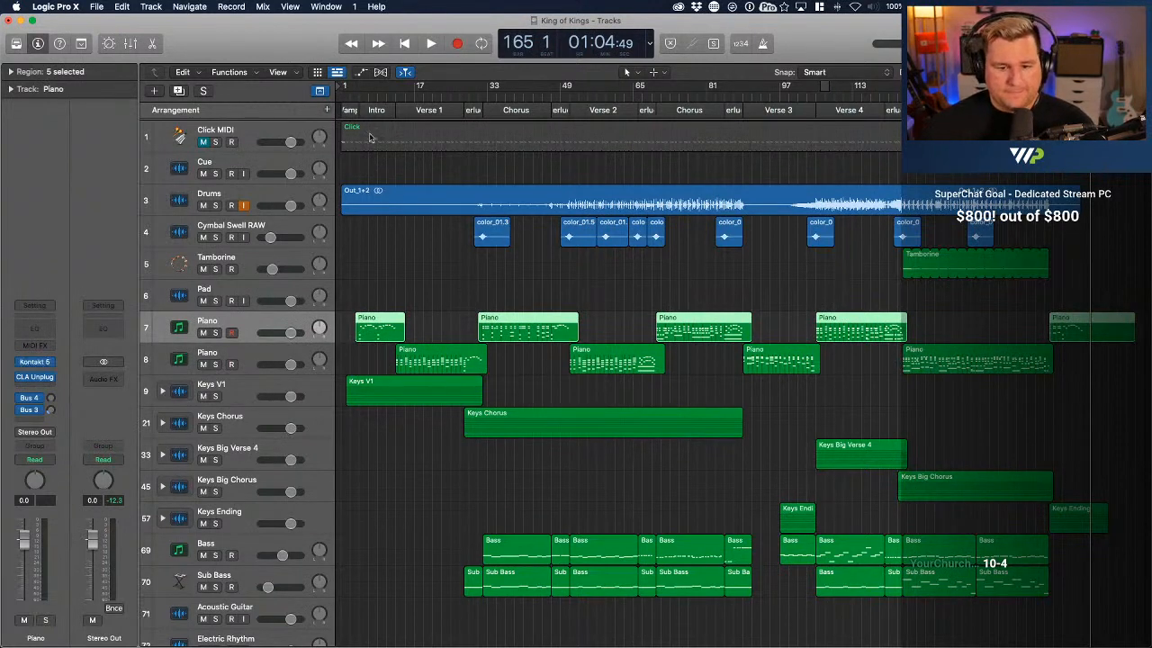
Start playback at about bar 4 and solo both Piano tracks for the intro and Verse 1
click(353, 94)
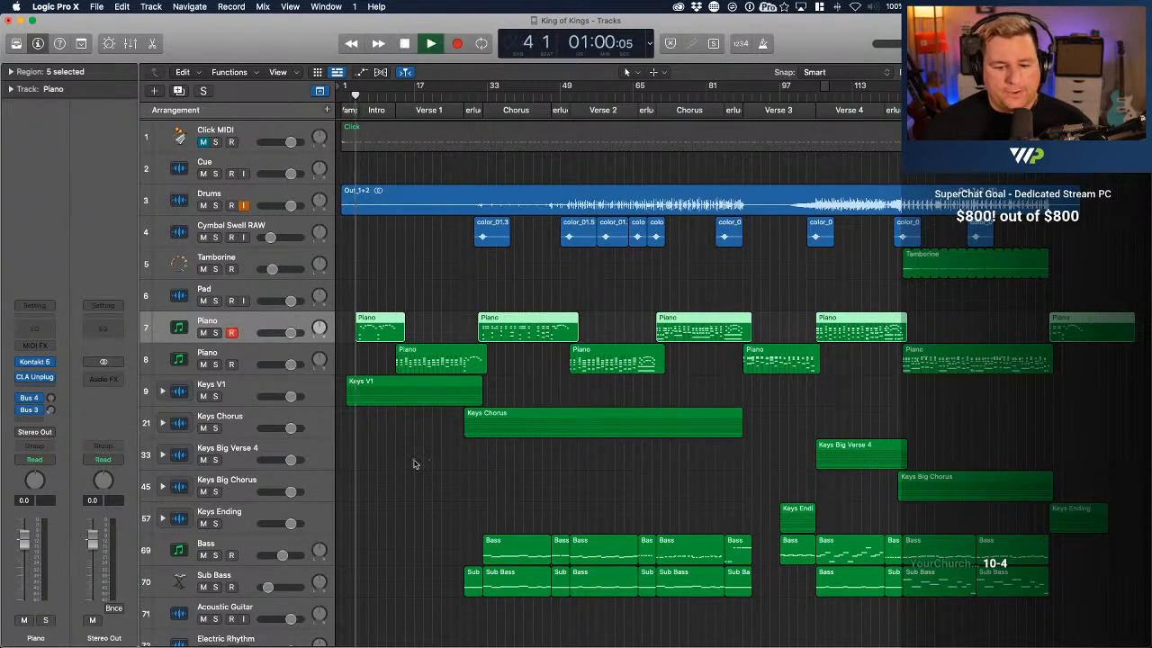
key(super+Right)
key(super+Right)
key(super+Right)
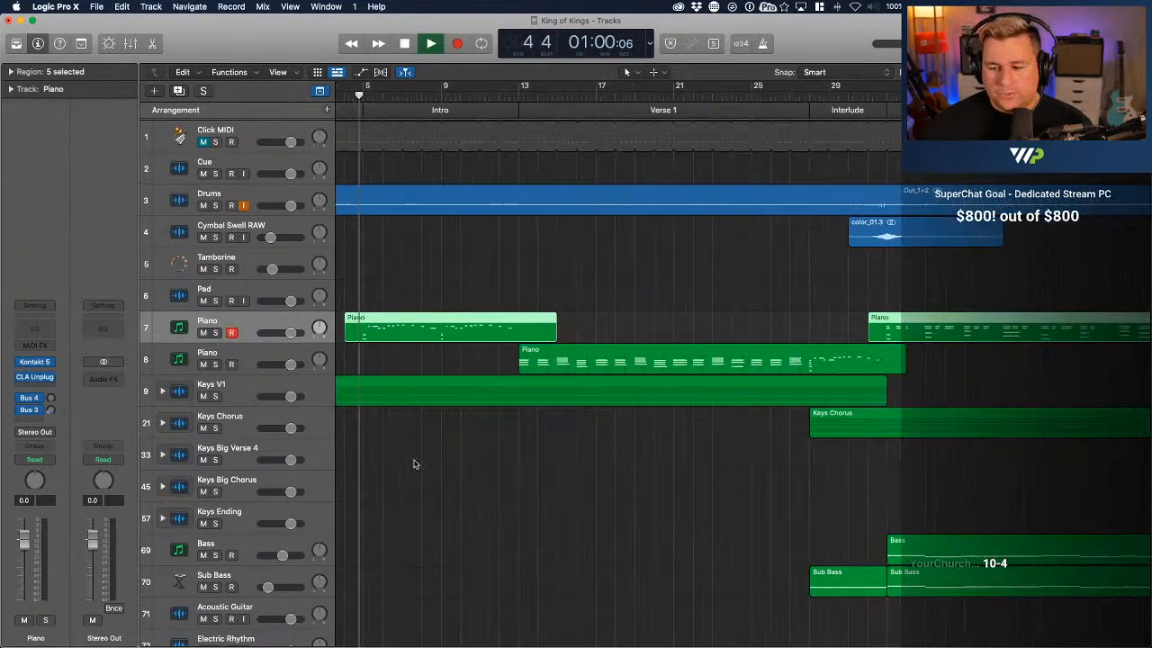
click(215, 333)
click(215, 364)
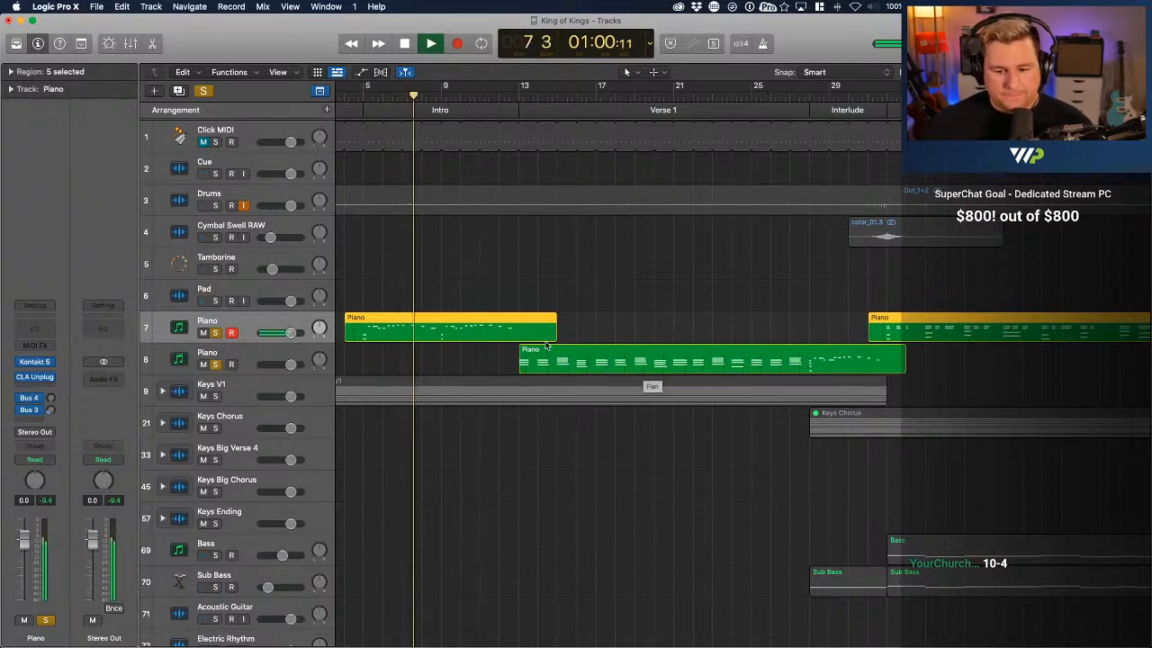
Add volume automation points around the end of the upper Piano track's intro region and dip the volume to silence there, near bar 15
key(a)
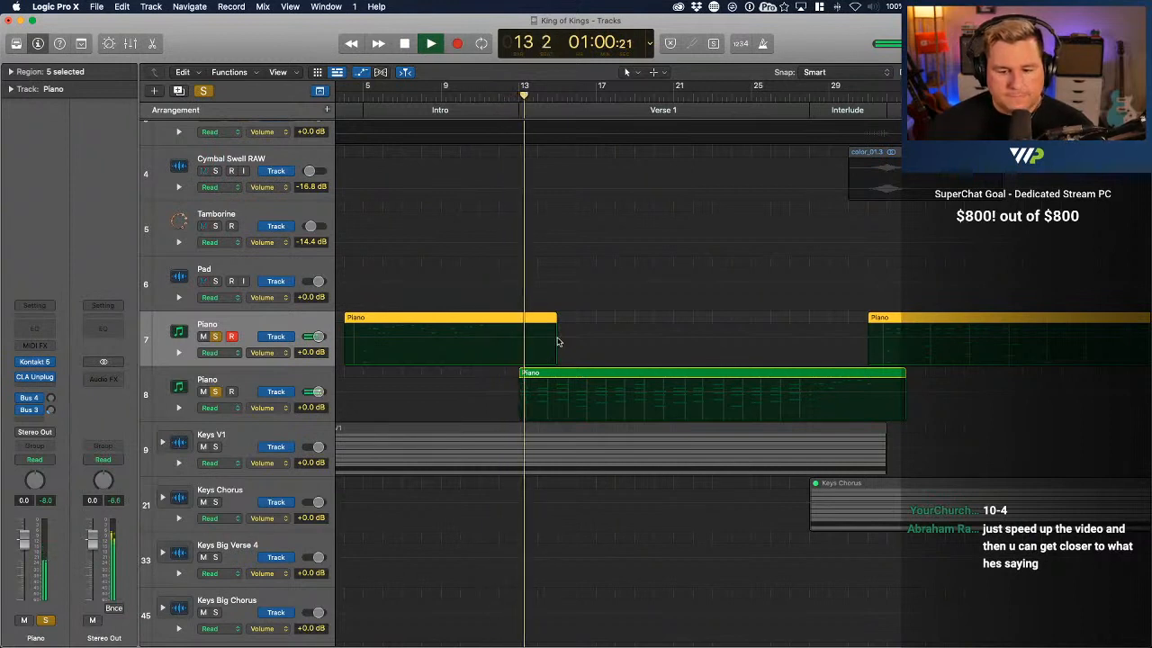
click(568, 341)
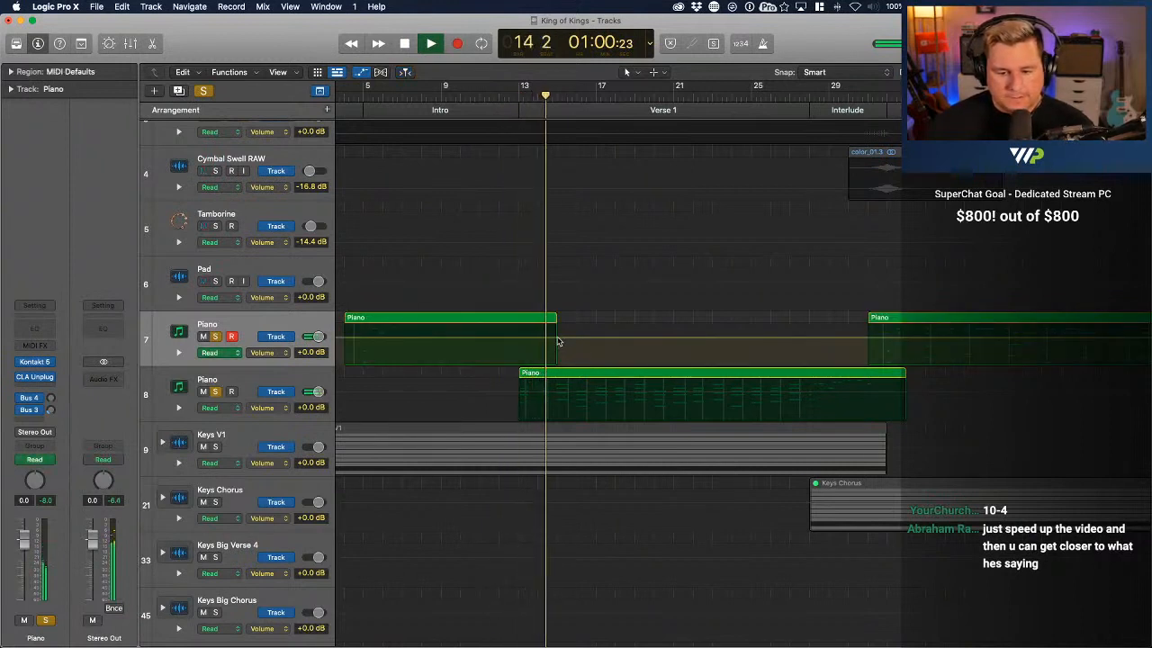
click(558, 338)
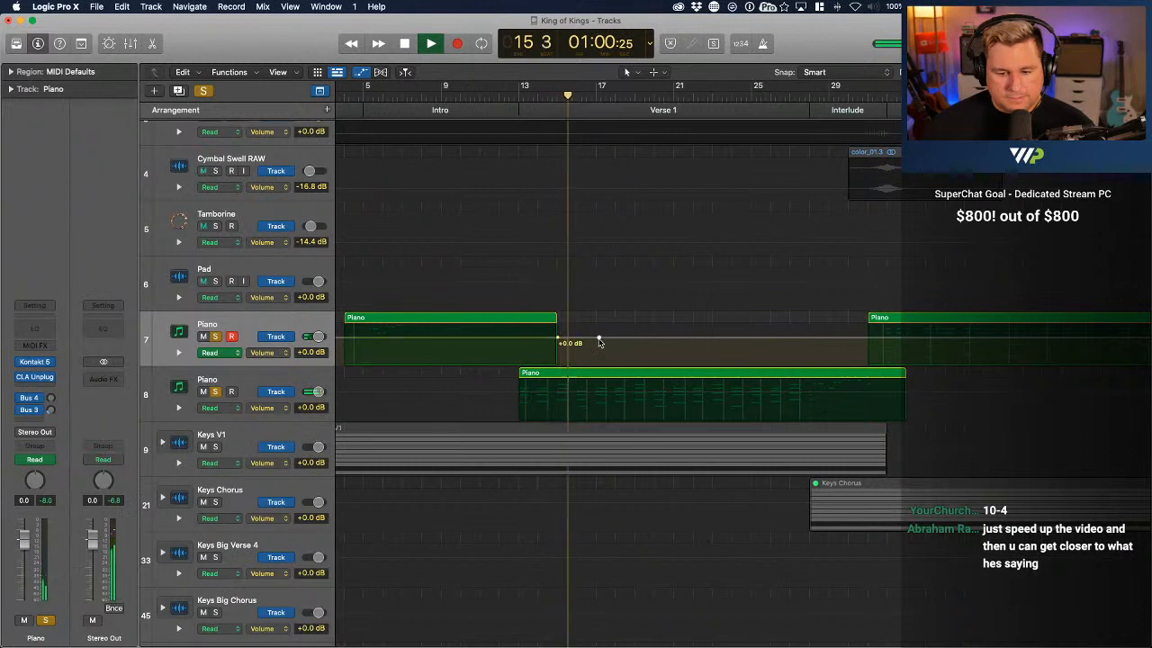
click(646, 339)
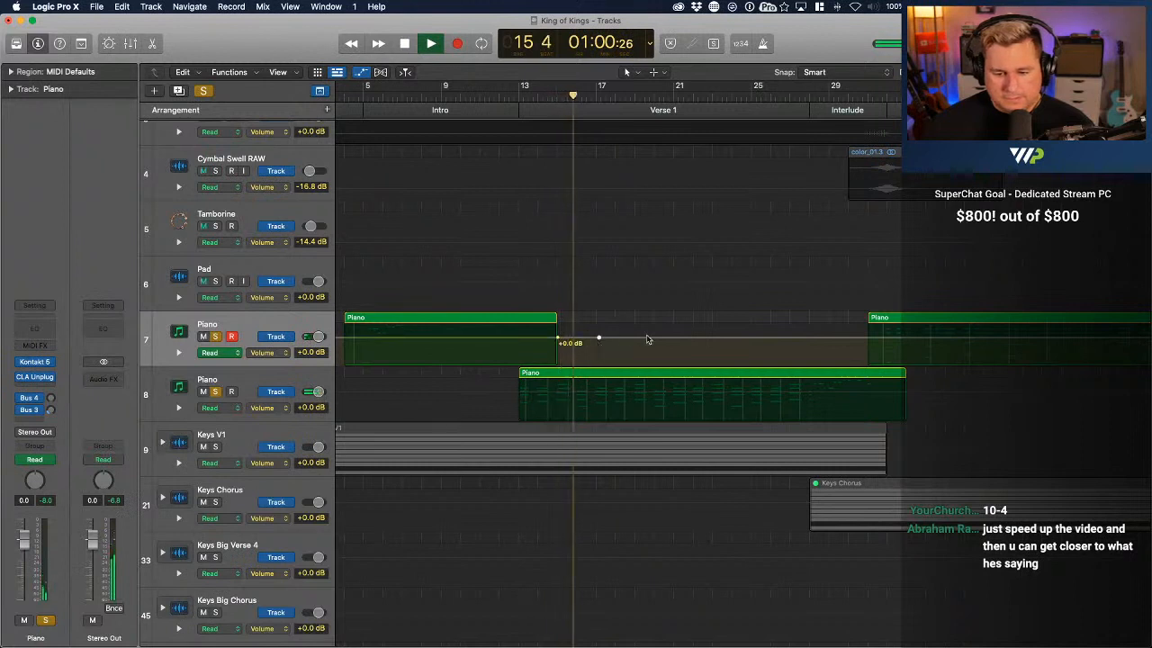
click(514, 338)
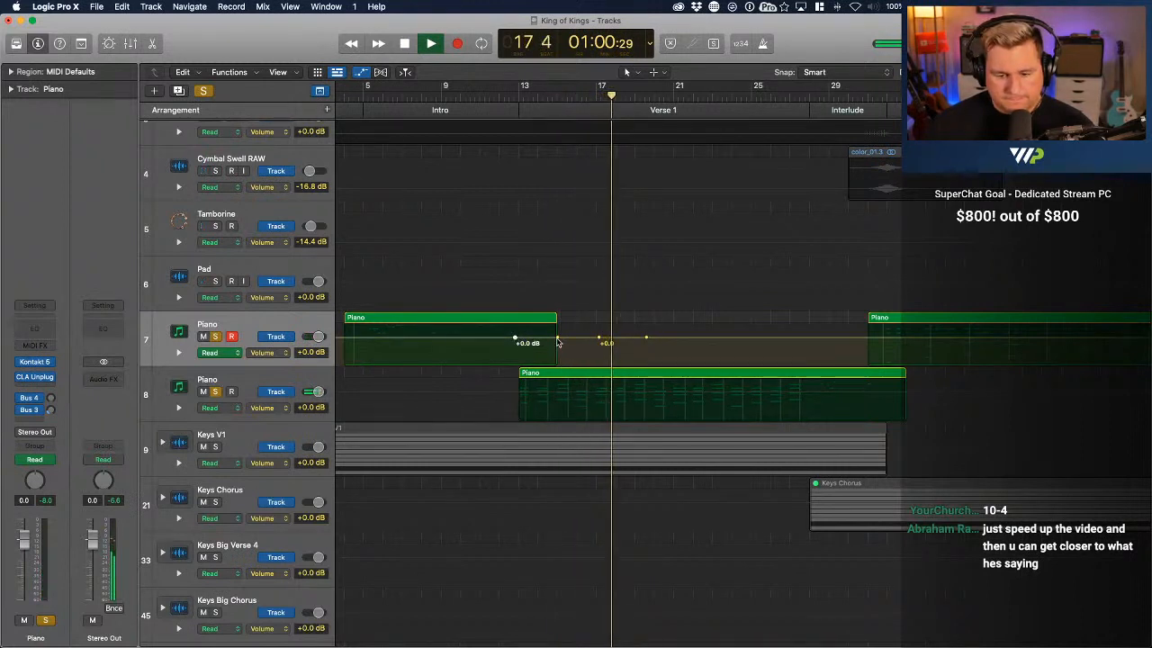
drag(559, 338, 559, 361)
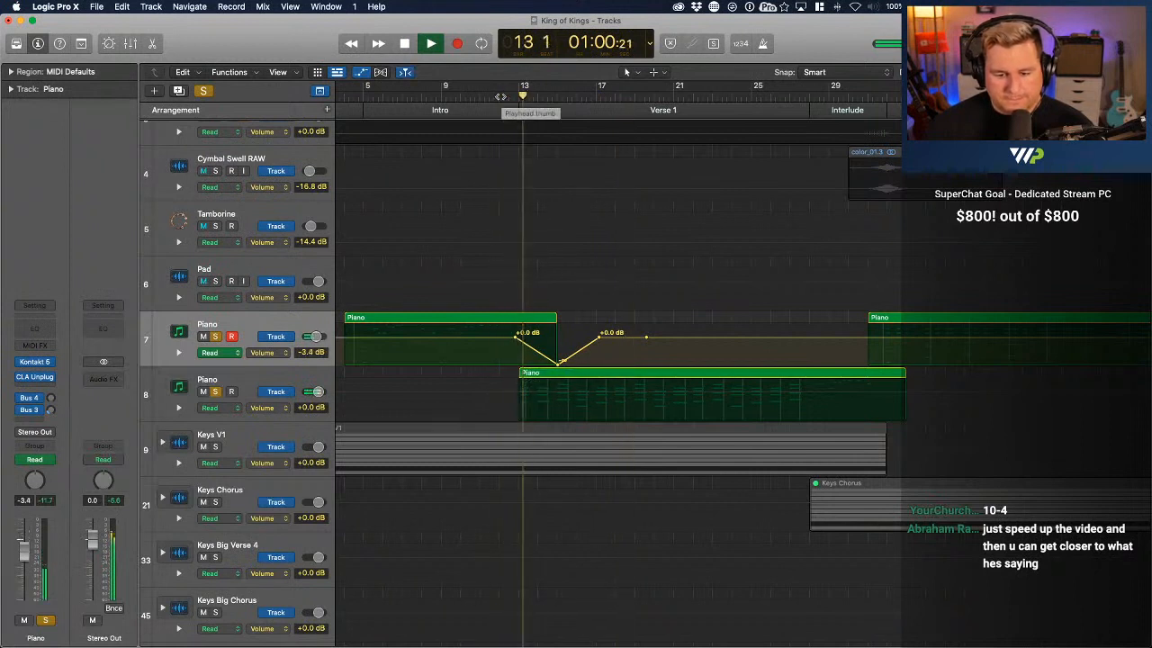
Play the upper piano's fade into Verse 1 twice from before bar 13, and hide the automation
click(449, 99)
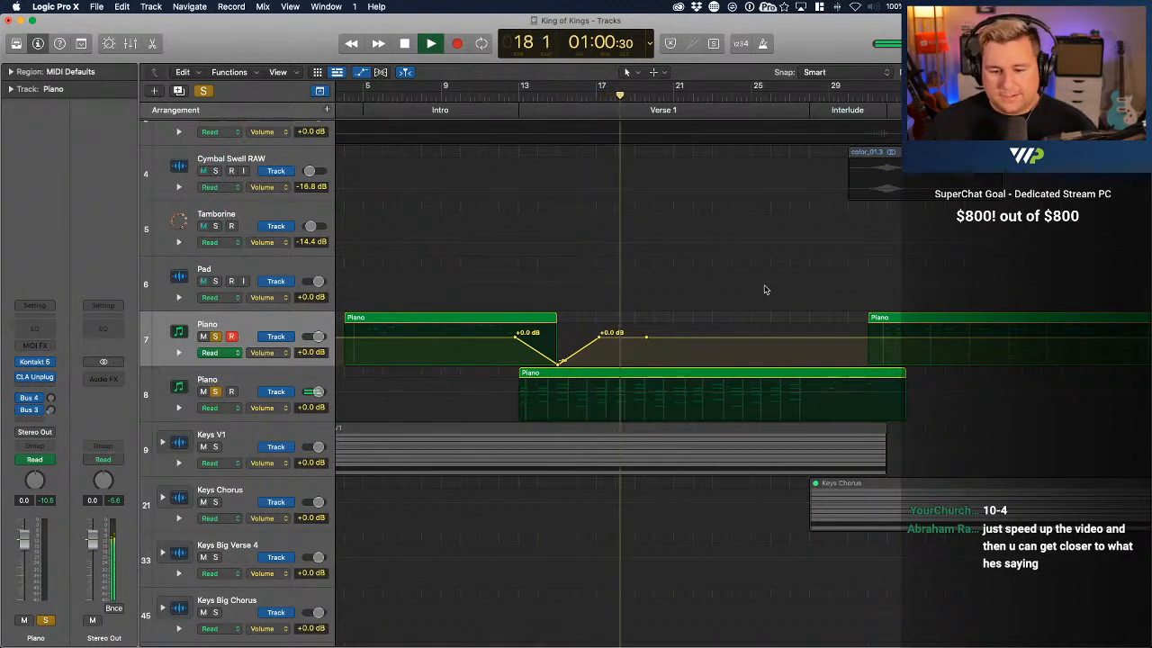
key(space)
click(499, 99)
key(space)
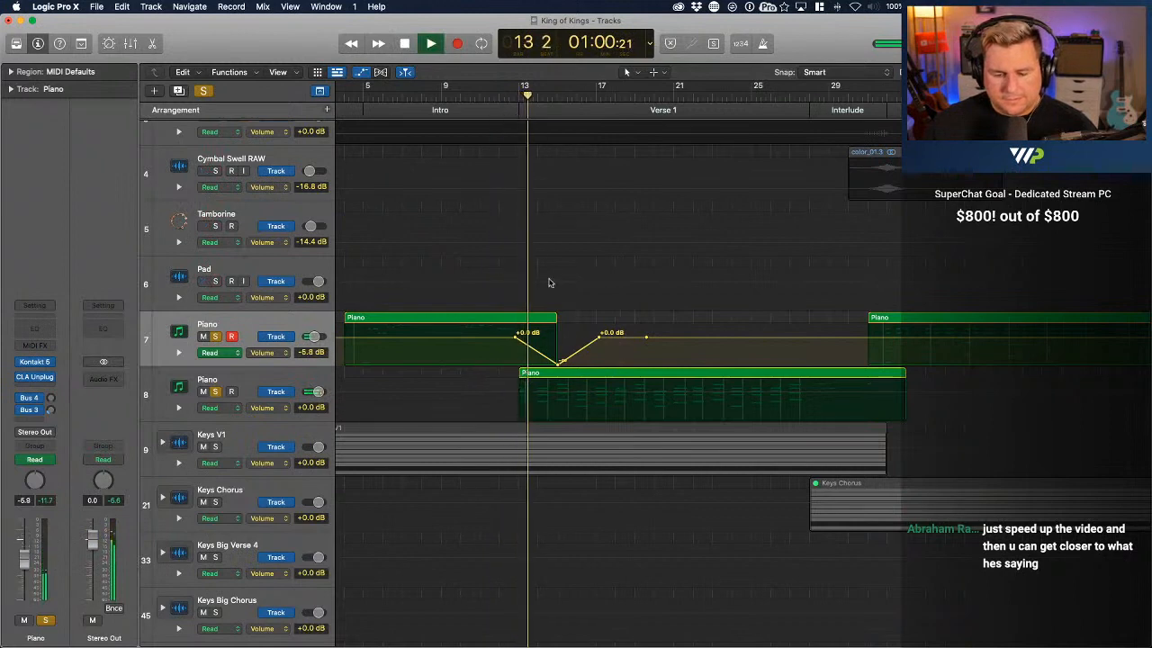
key(a)
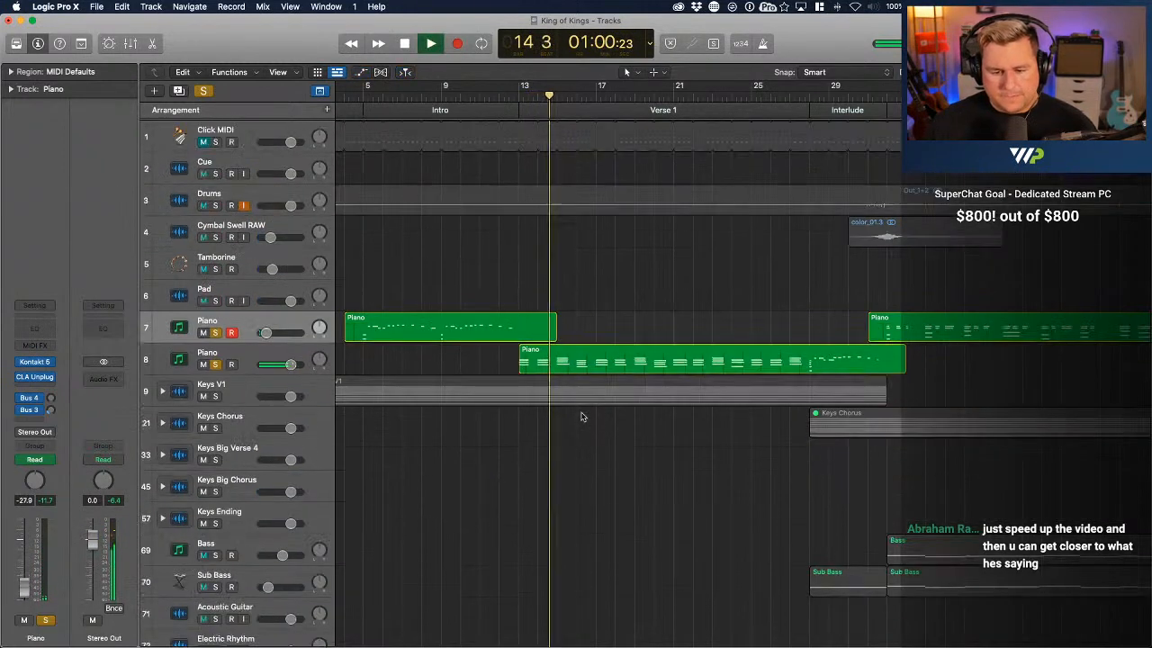
Open the lower track's Verse 1 Piano region and lengthen the four chord notes at bar 16 to nearly a full bar
double_click(572, 367)
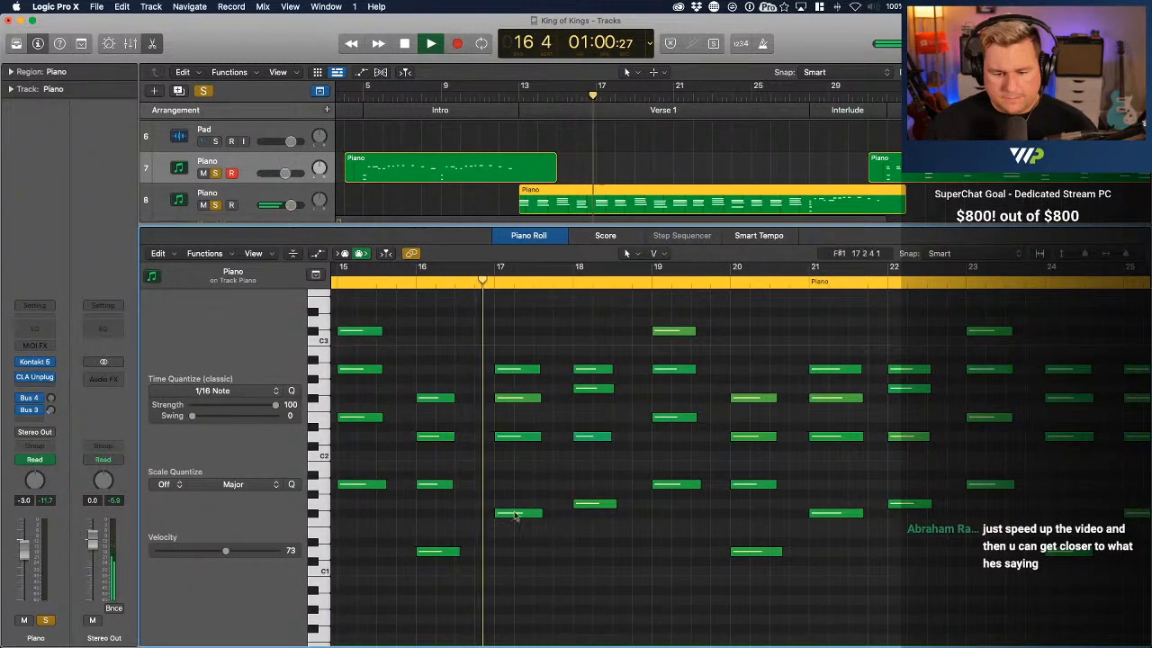
key(space)
drag(461, 577, 488, 397)
Play the piano from bar 16, switching all solos off and back on to compare it with the full mix
click(414, 281)
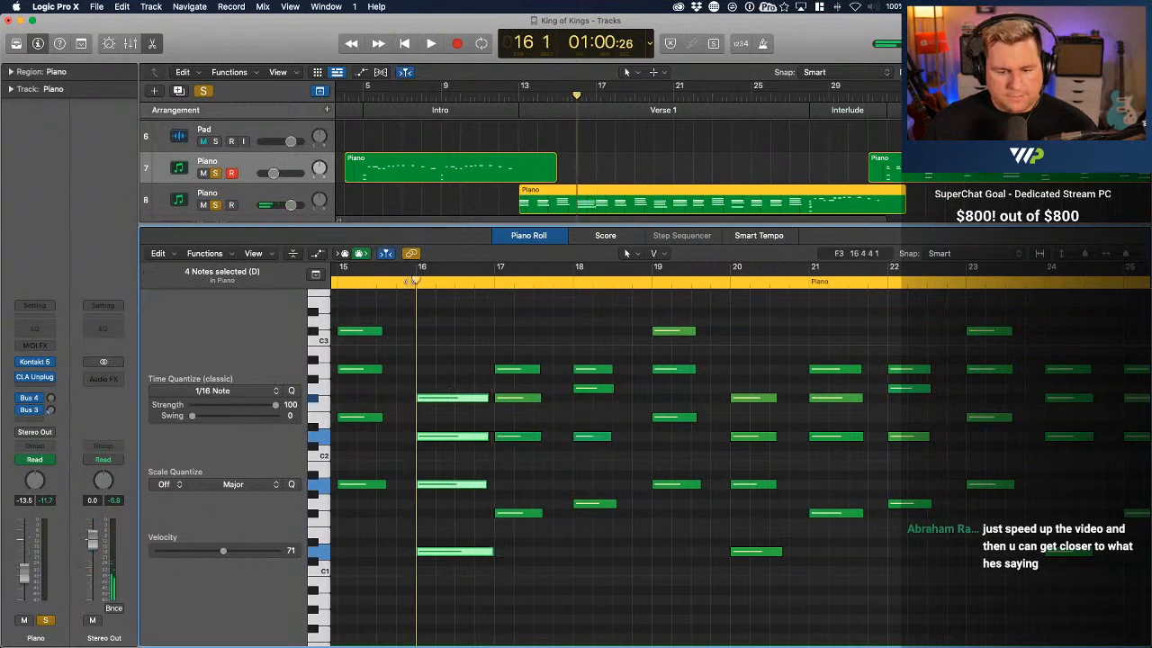
key(space)
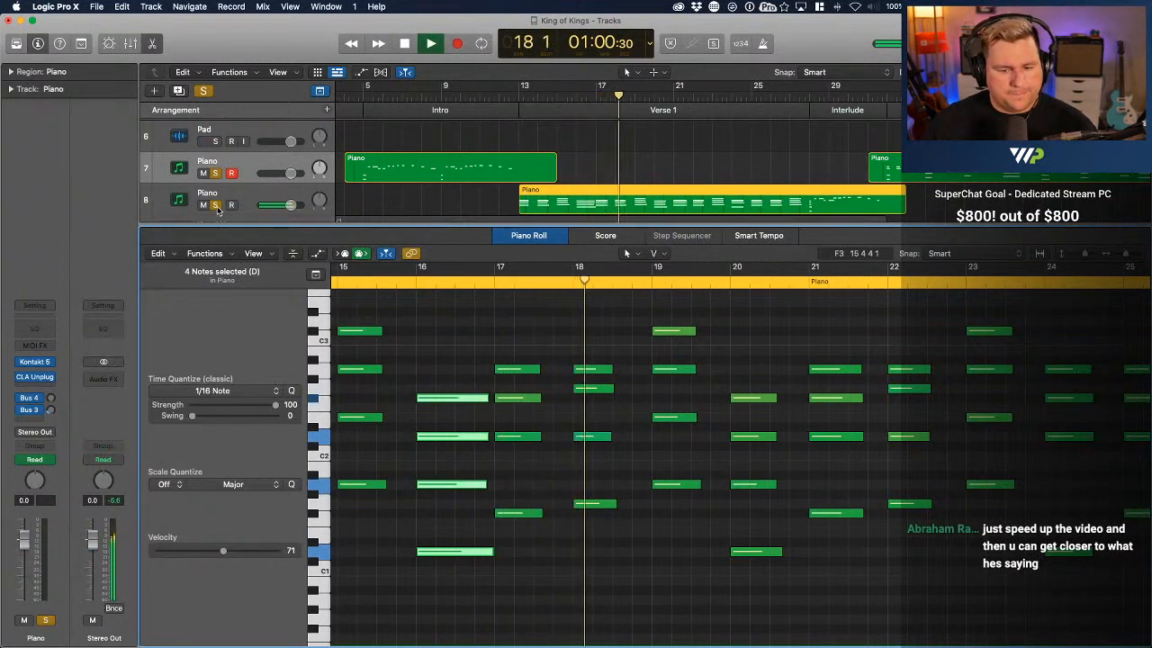
click(204, 90)
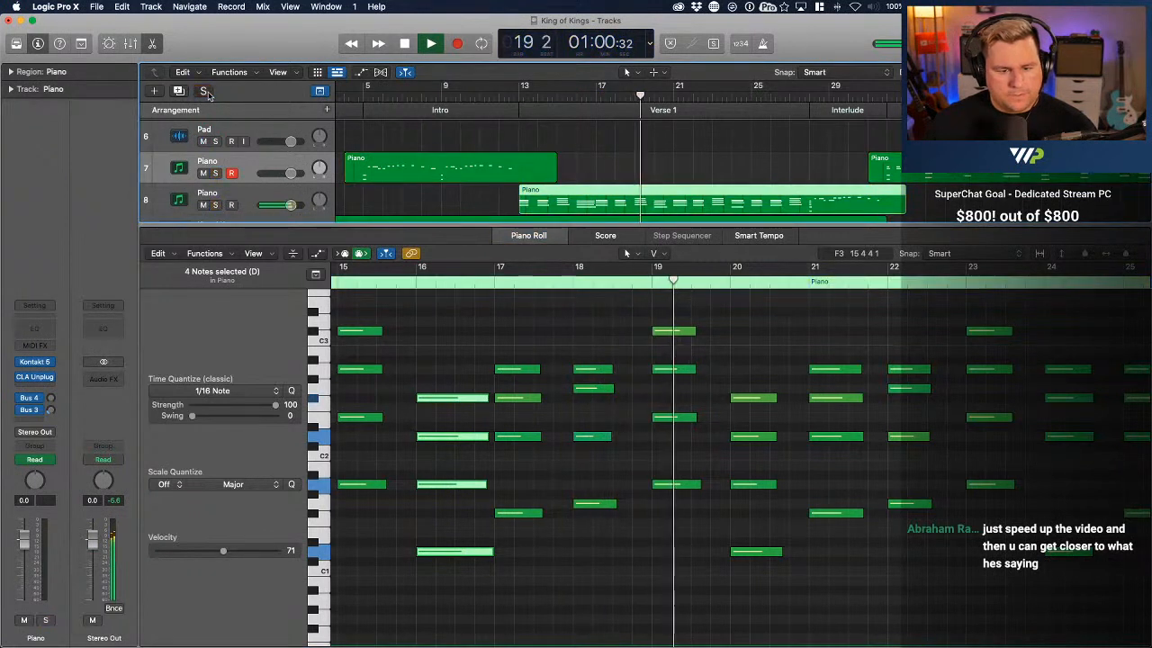
click(205, 91)
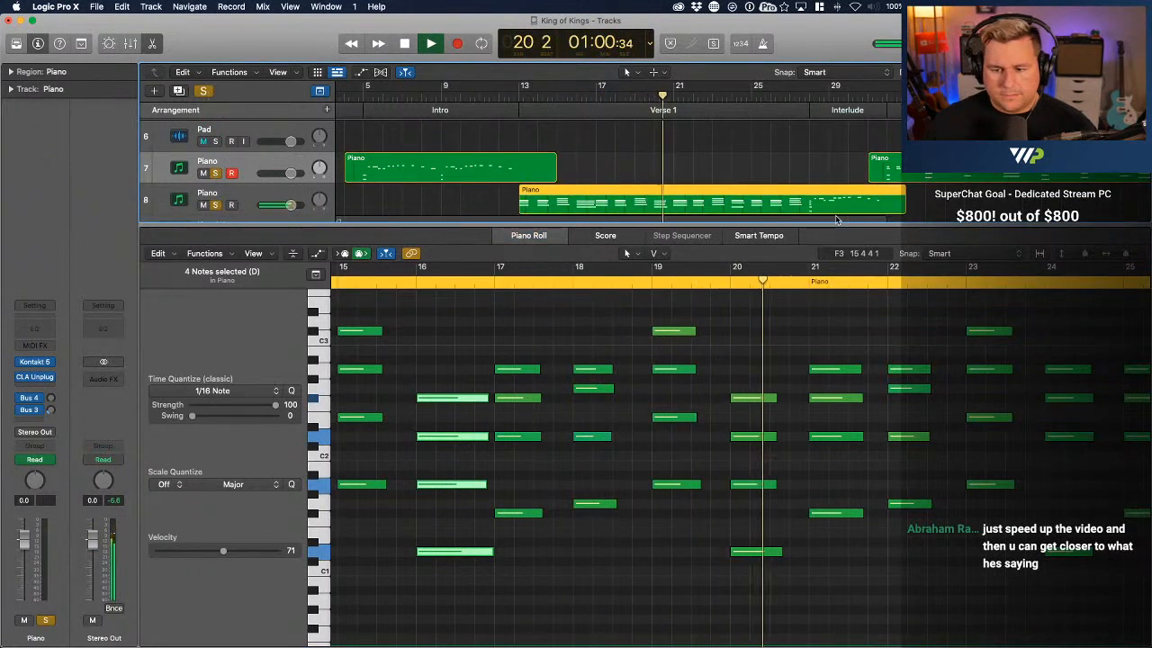
Automate the lower Piano track's volume to dip to silence at its Verse 1 region's end just before bar 33, and close the note editor
key(a)
scroll(909, 198, right, 3)
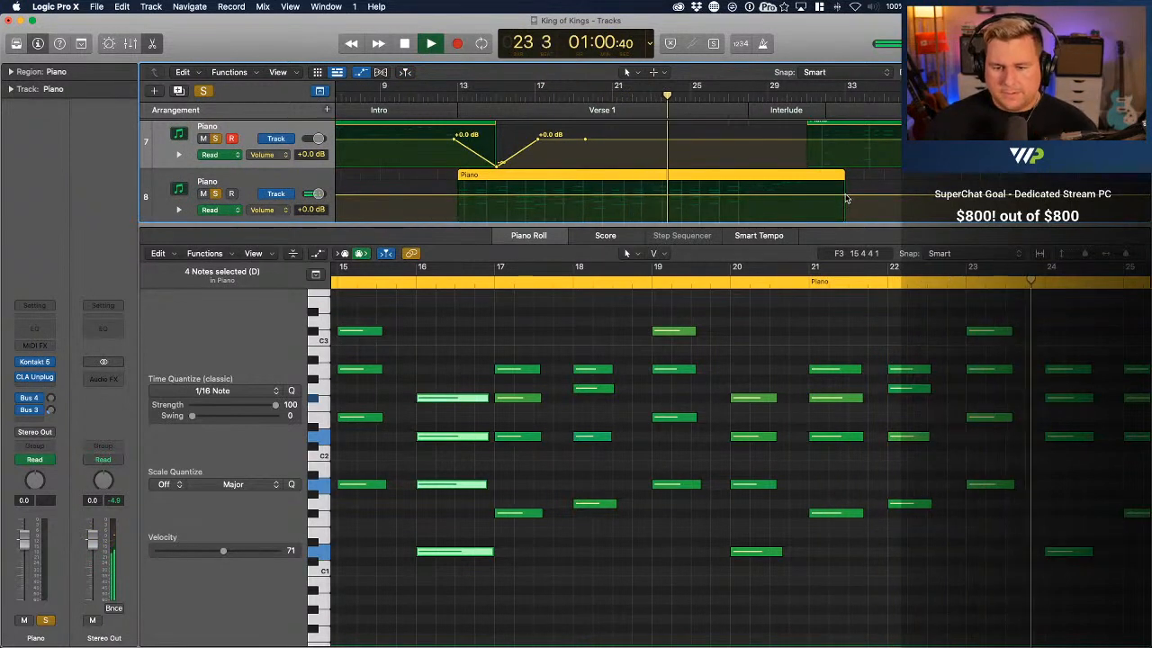
click(846, 197)
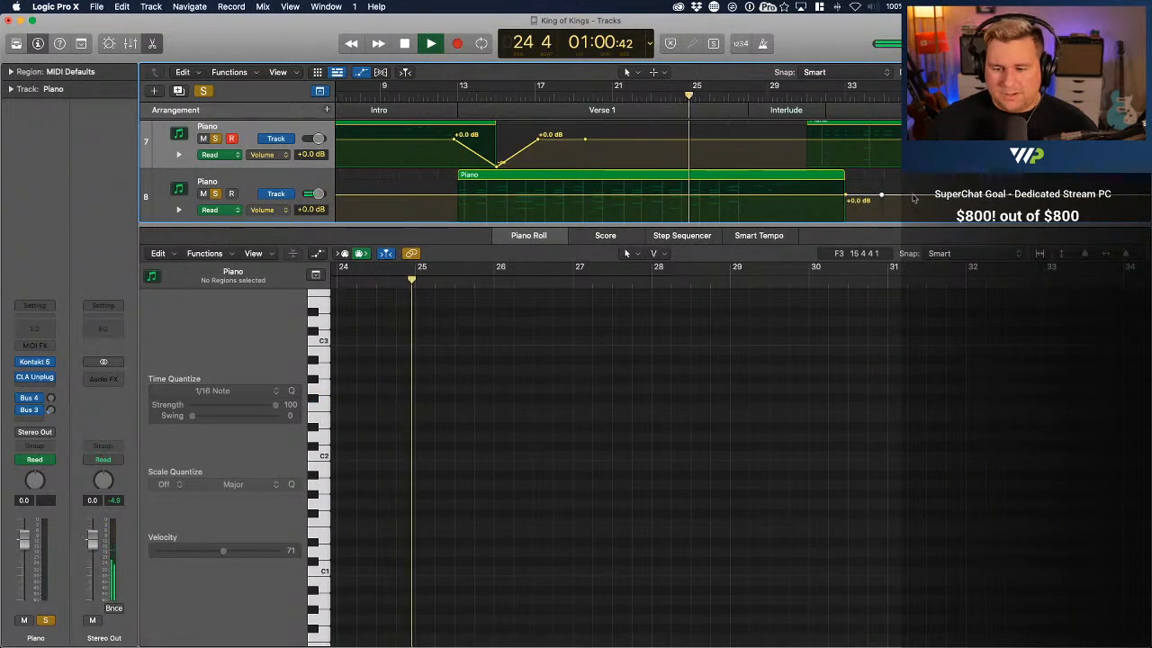
click(913, 195)
click(824, 195)
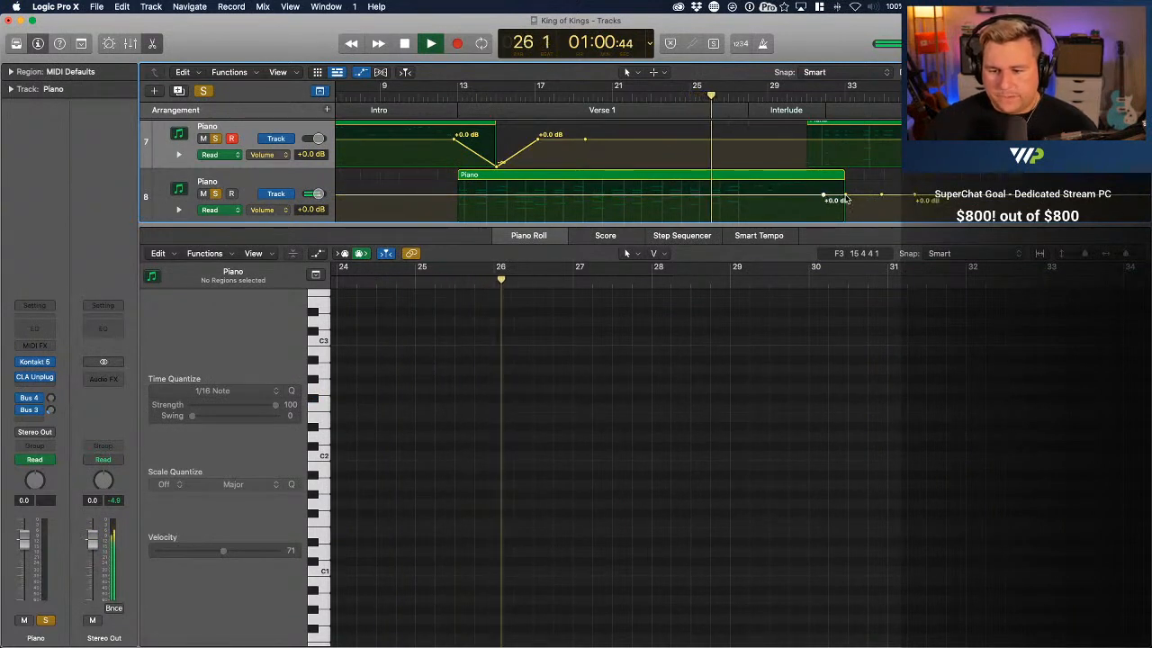
drag(833, 198, 846, 233)
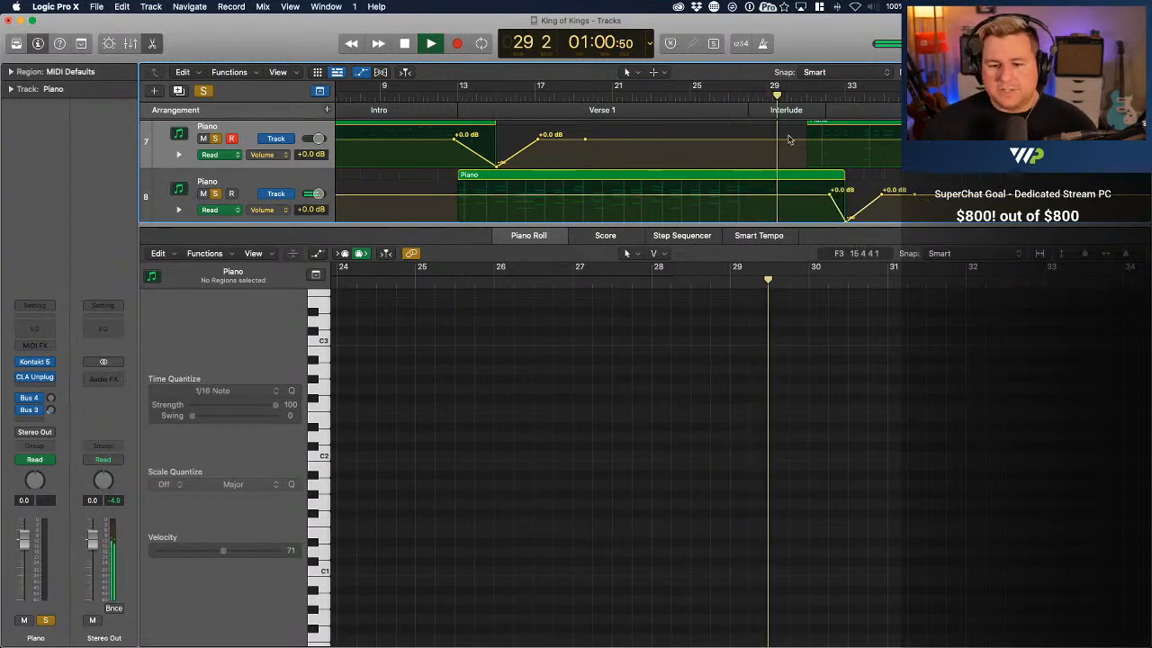
drag(807, 225, 808, 284)
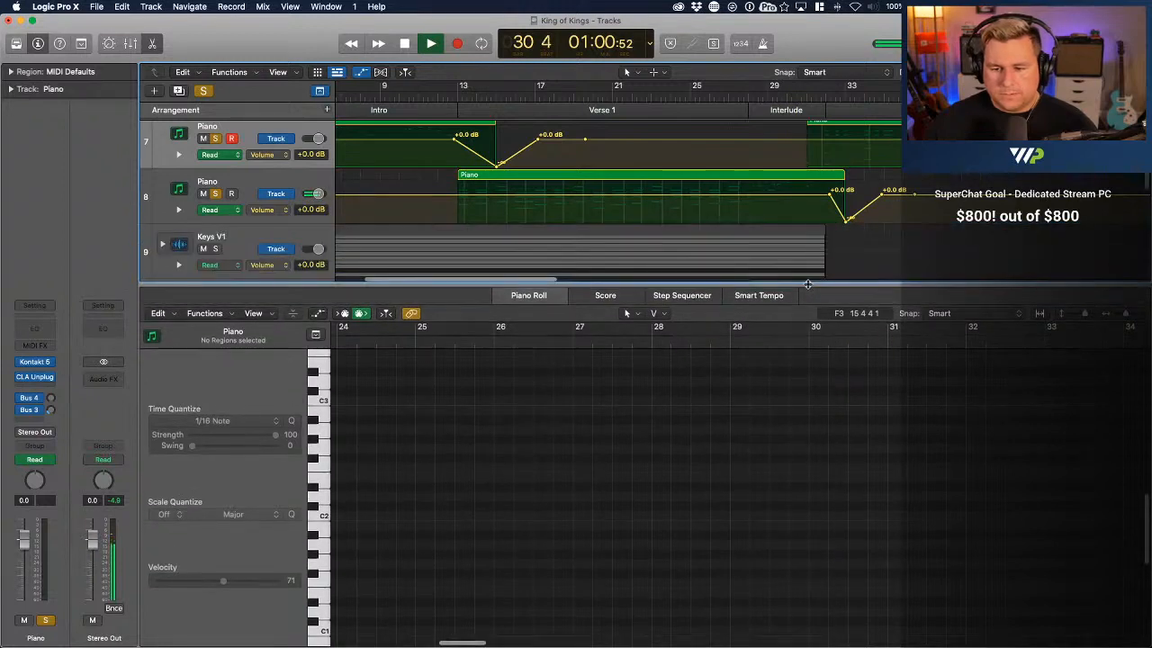
click(152, 45)
Automate the upper Piano track's volume to fade from bar 51 to silence at its chorus region's end near bar 53
scroll(747, 216, right, 4)
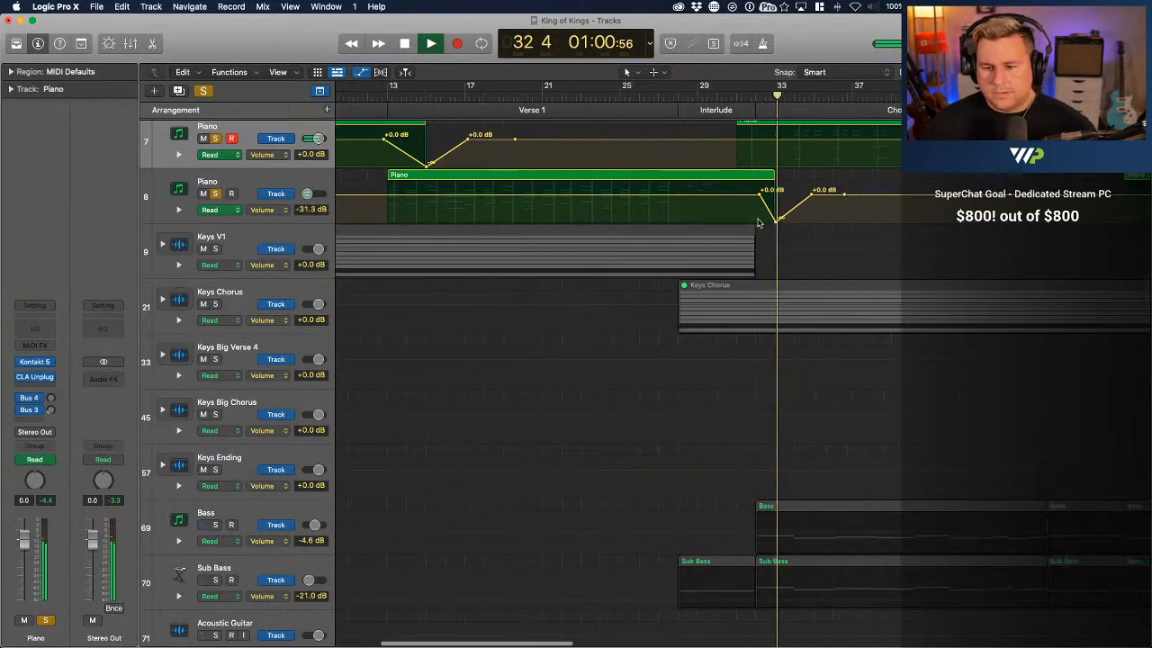
scroll(757, 223, right, 5)
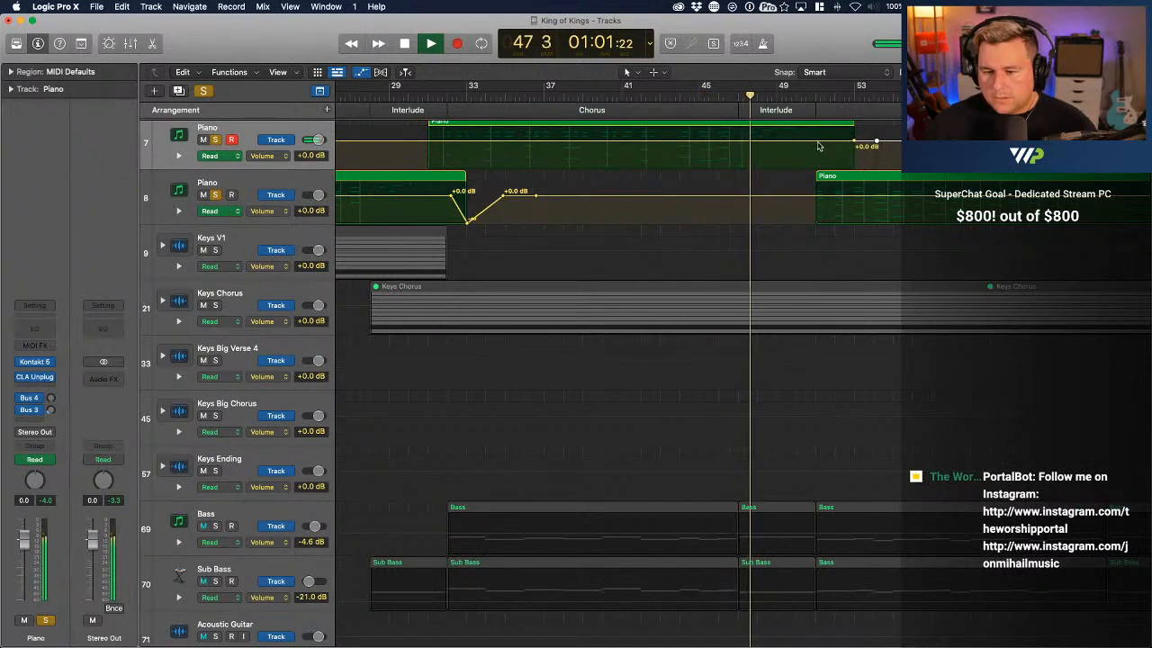
click(817, 143)
drag(854, 144, 854, 192)
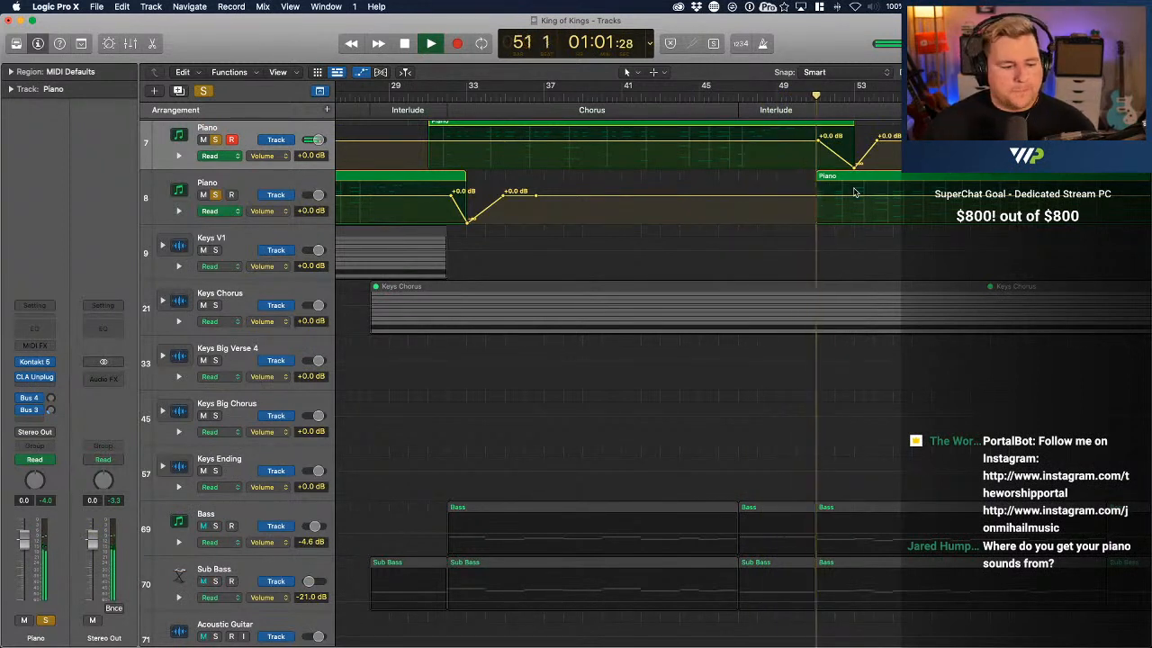
Stop playback, view the Piano track's The Grandeur instrument in Kontakt 5, and close its window
key(space)
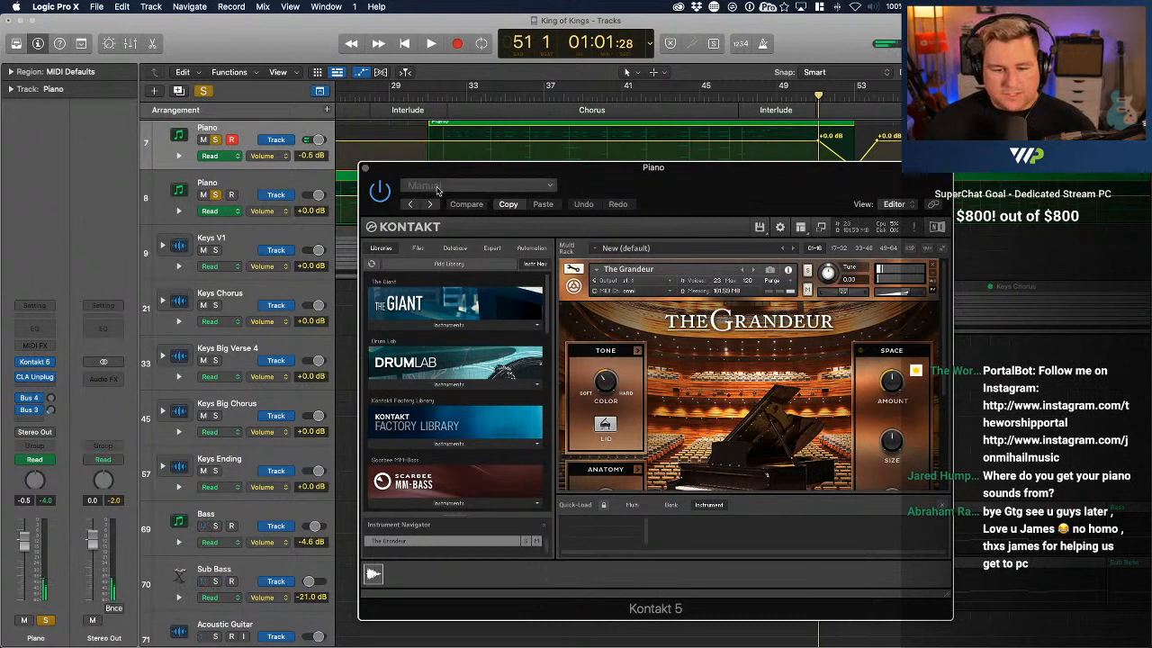
click(365, 170)
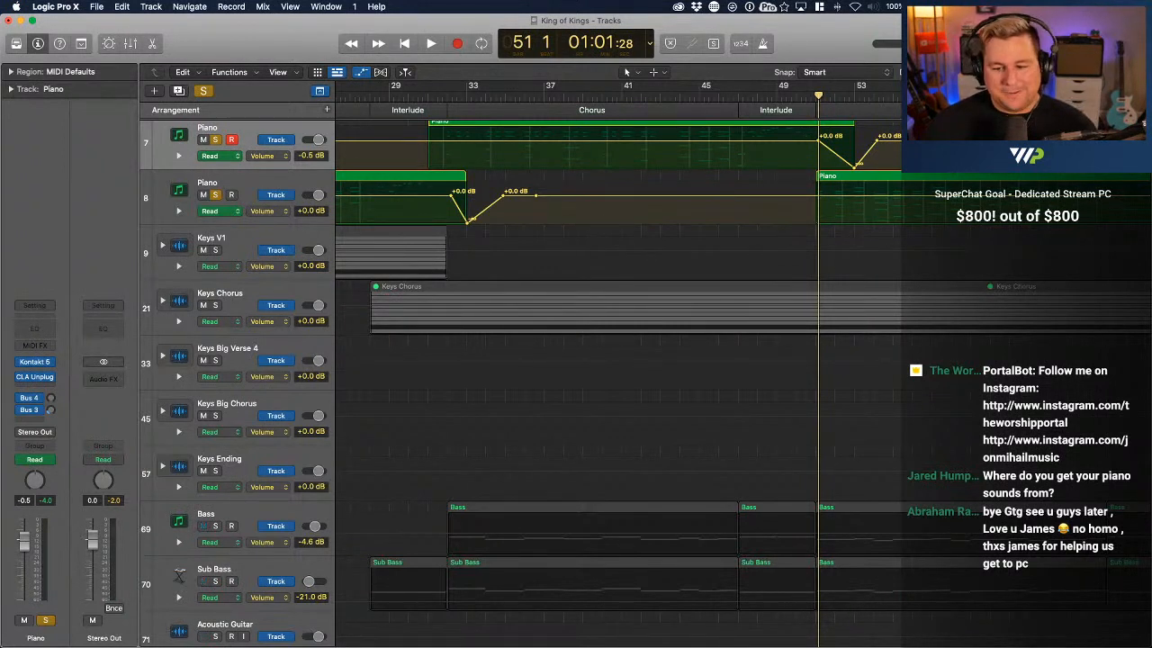
Play from just before bar 51, automate the lower Piano track's volume from bar 70 to silence at its Verse 2 region's end near bar 72, and audition it
key(space)
click(814, 99)
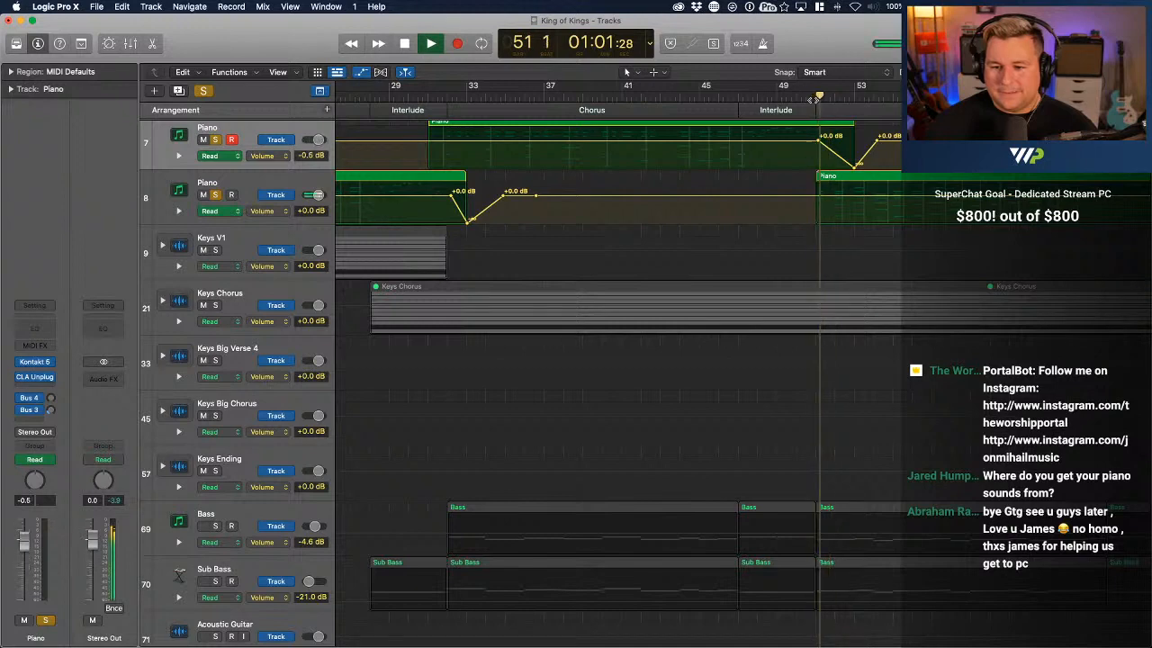
scroll(874, 308, right, 6)
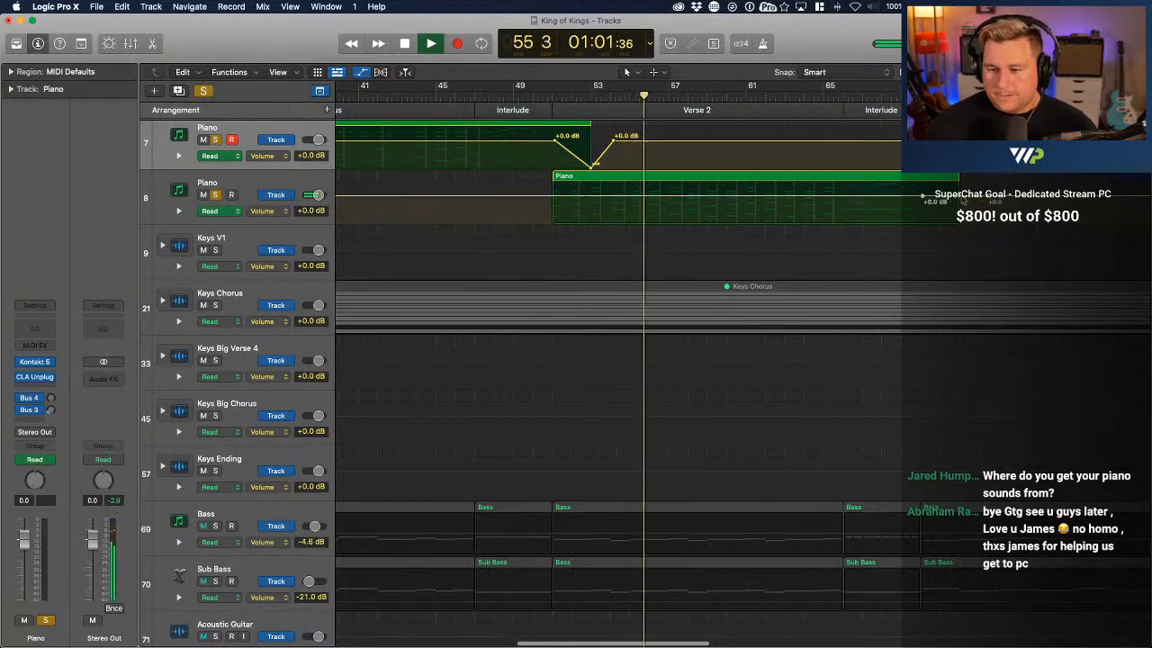
drag(926, 197, 959, 225)
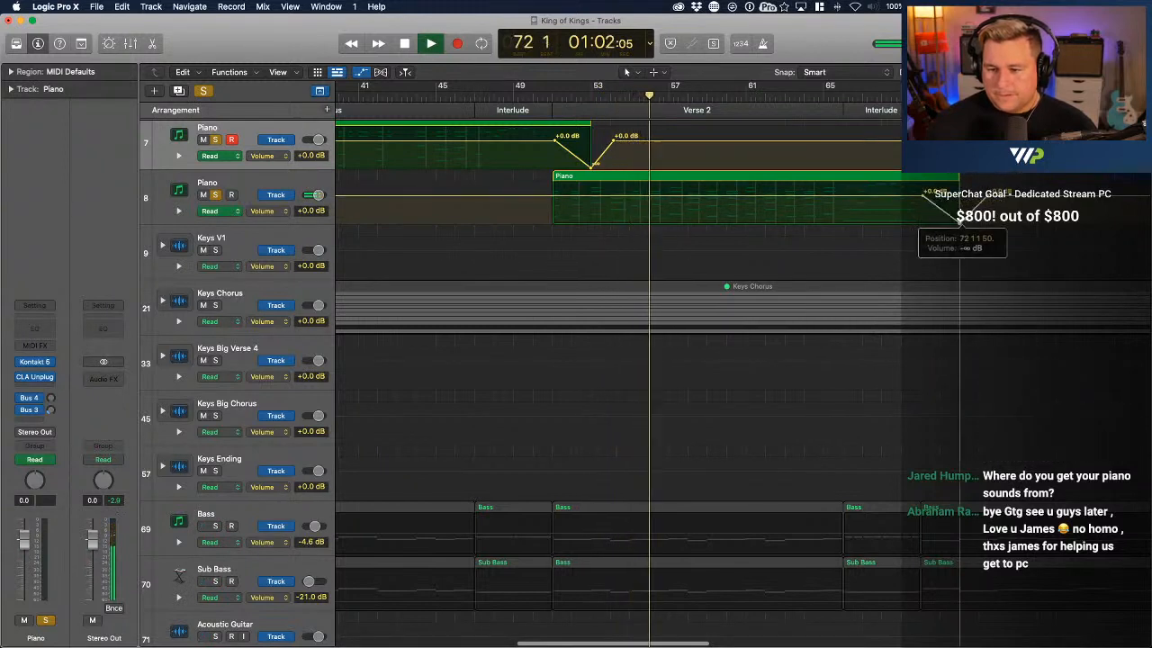
click(808, 95)
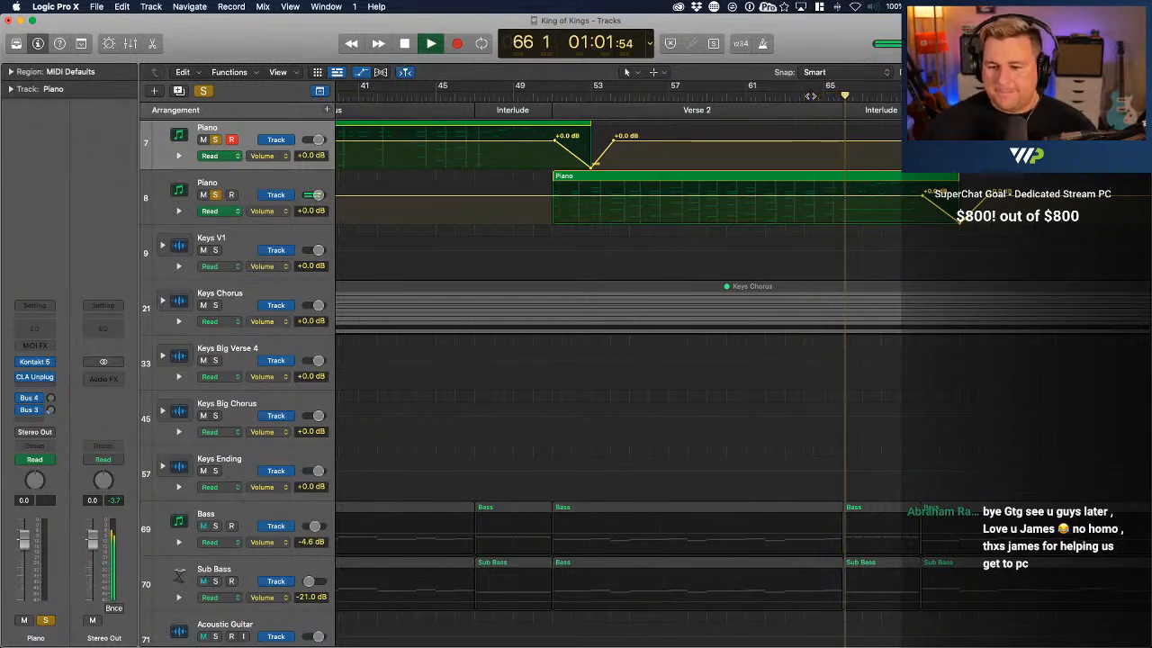
Automate the upper Piano track's volume to fade from bar 89 to silence at its second chorus region's end near bar 91, and play the transition
scroll(904, 187, right, 5)
scroll(905, 187, up, 1)
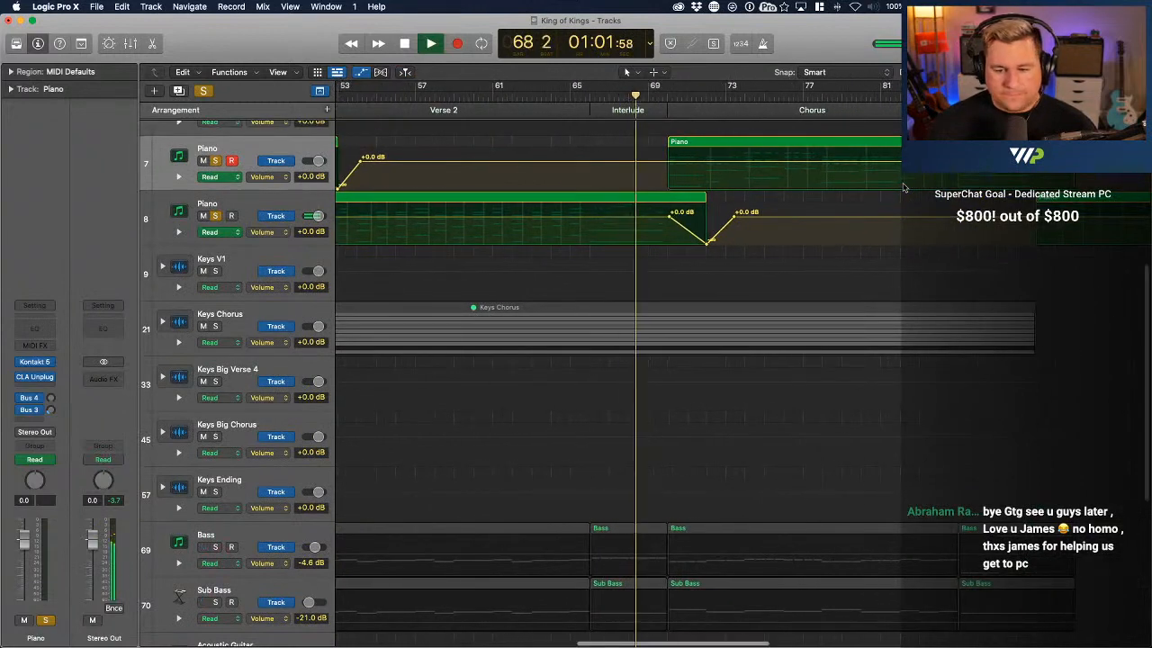
scroll(905, 188, right, 2)
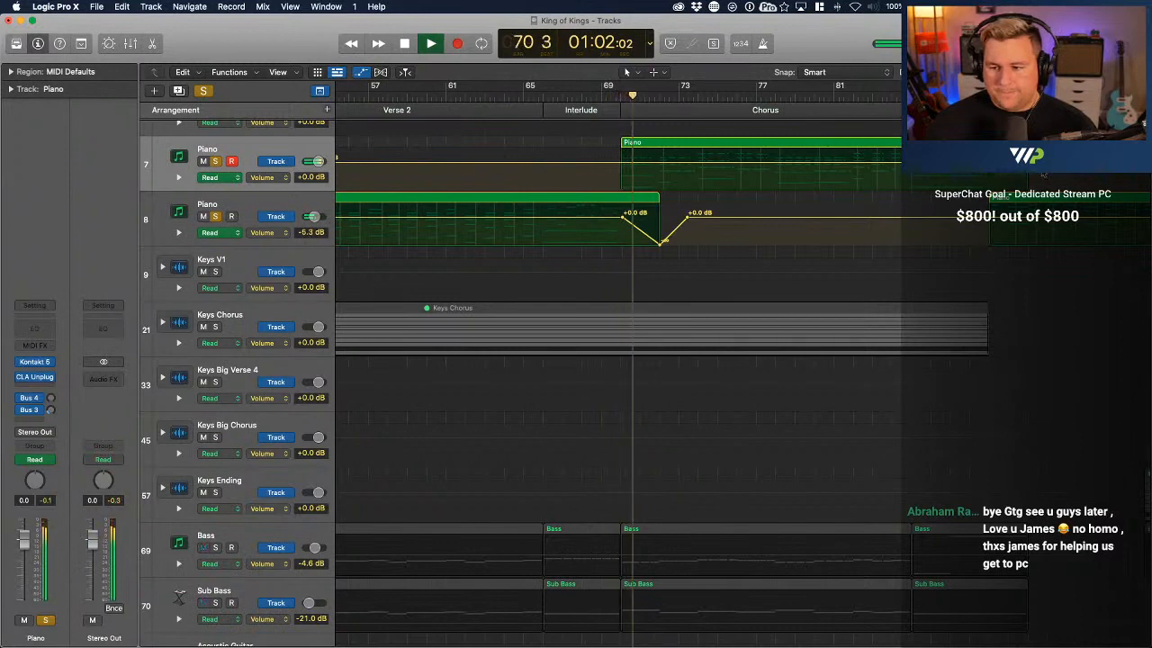
scroll(905, 187, right, 6)
scroll(619, 190, right, 2)
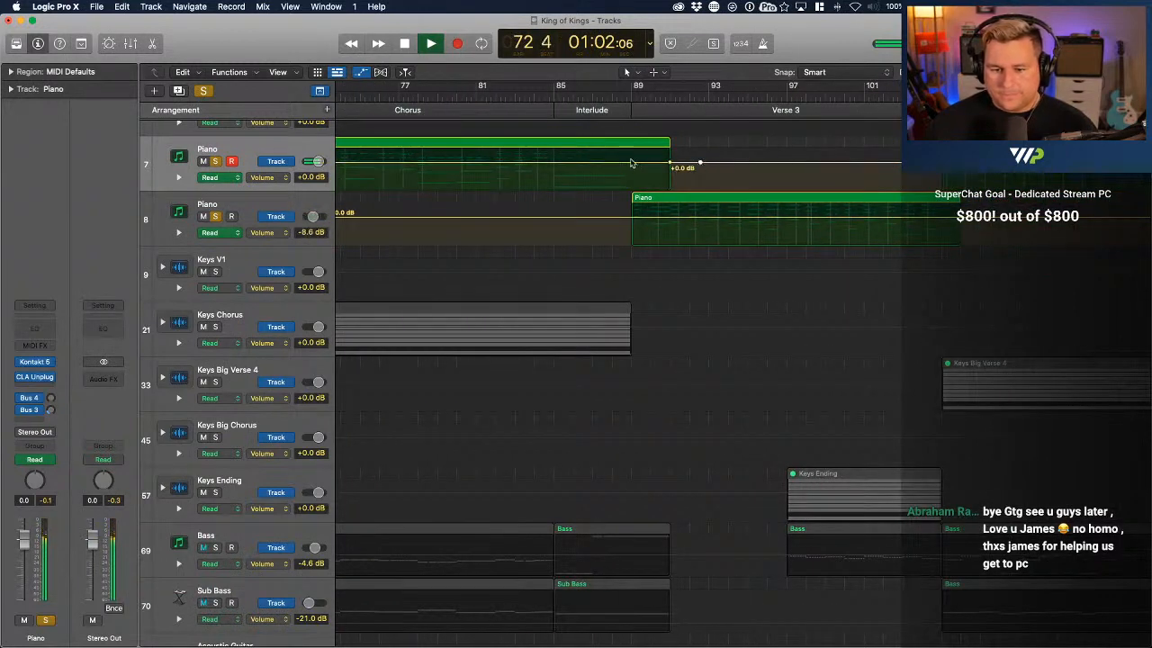
drag(670, 167, 672, 187)
click(612, 92)
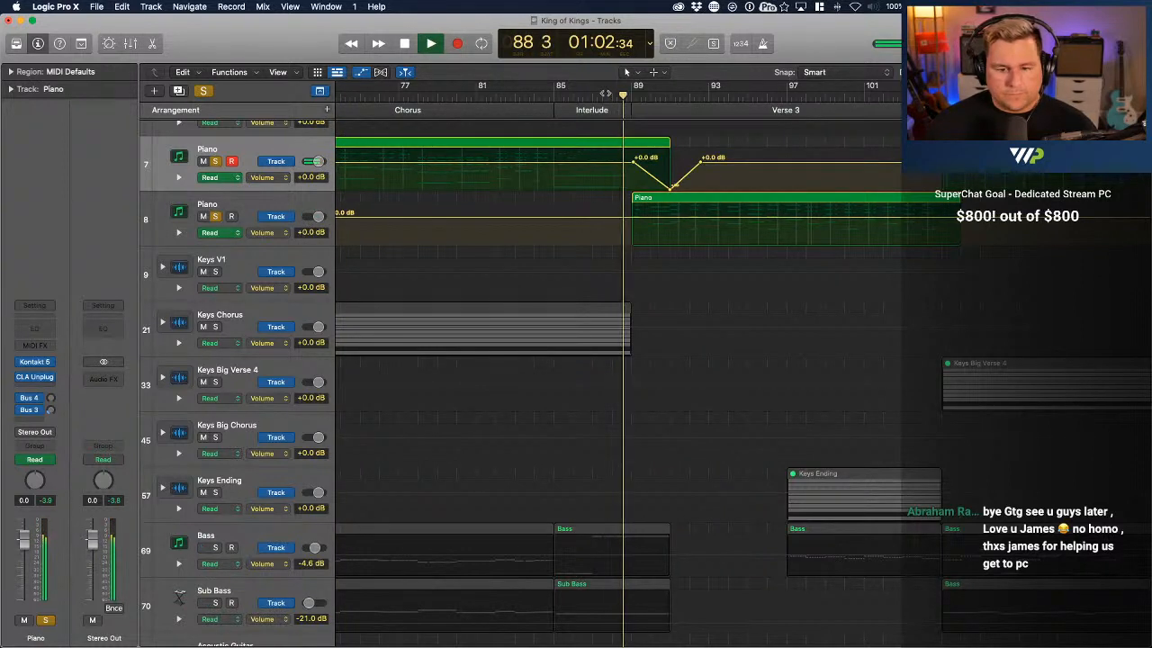
click(549, 93)
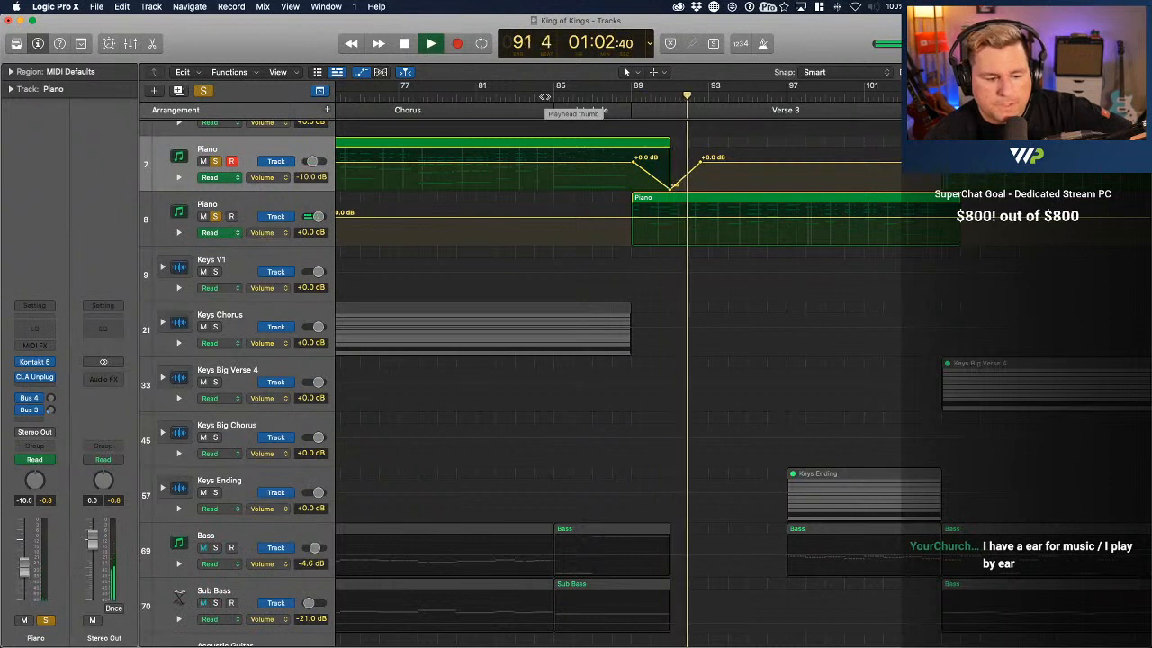
key(space)
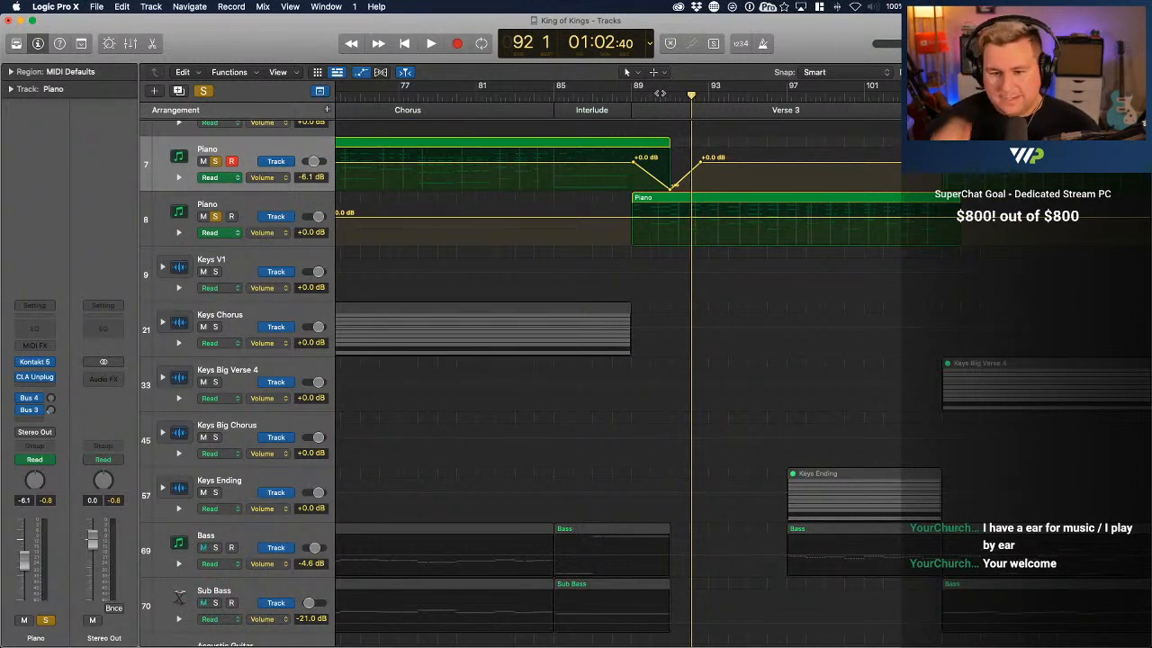
Automate the lower Piano track's volume to fade from bar 105 to silence at its Verse 3 region's end near bar 106, and play from bar 102
scroll(659, 93, right, 5)
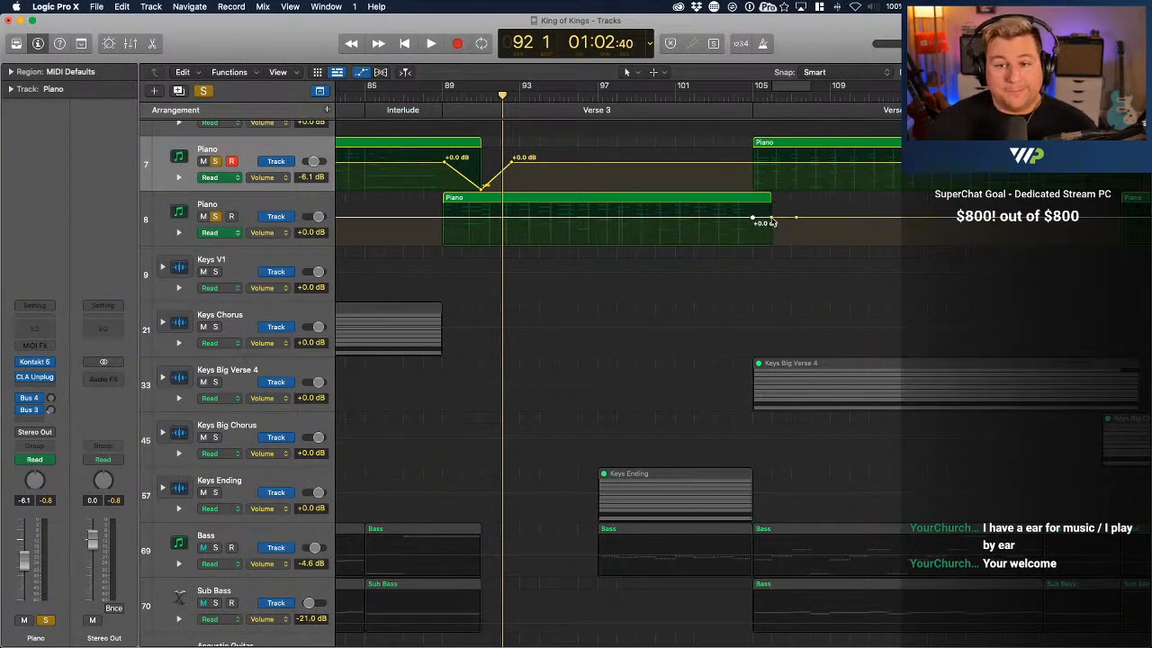
drag(771, 219, 770, 261)
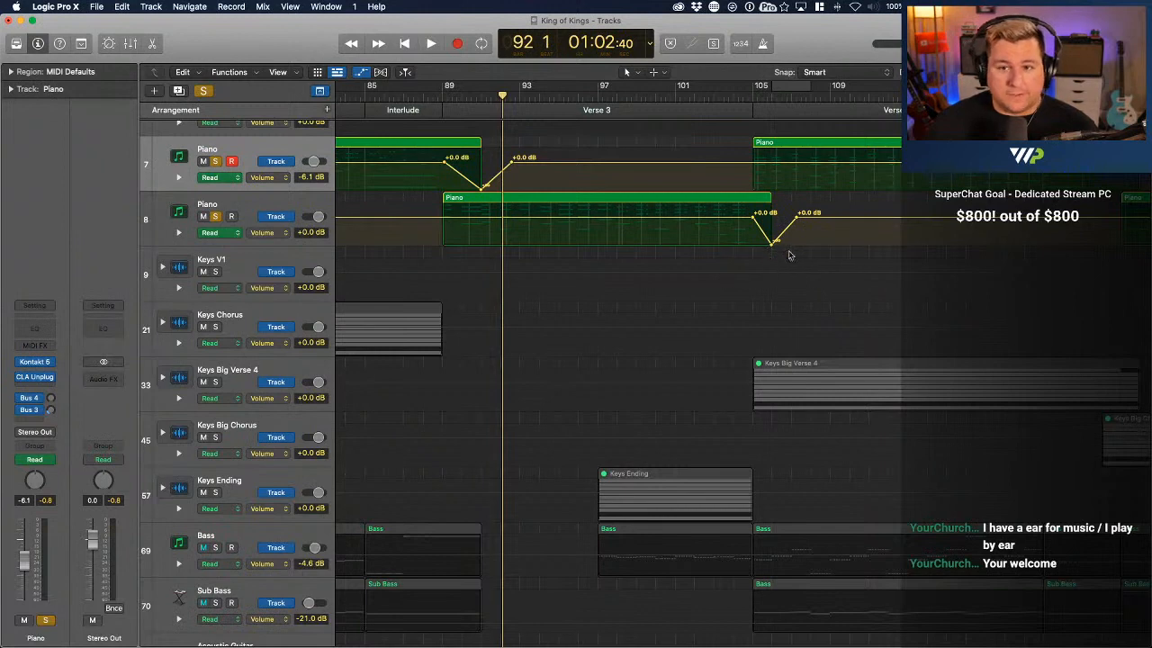
scroll(789, 256, right, 5)
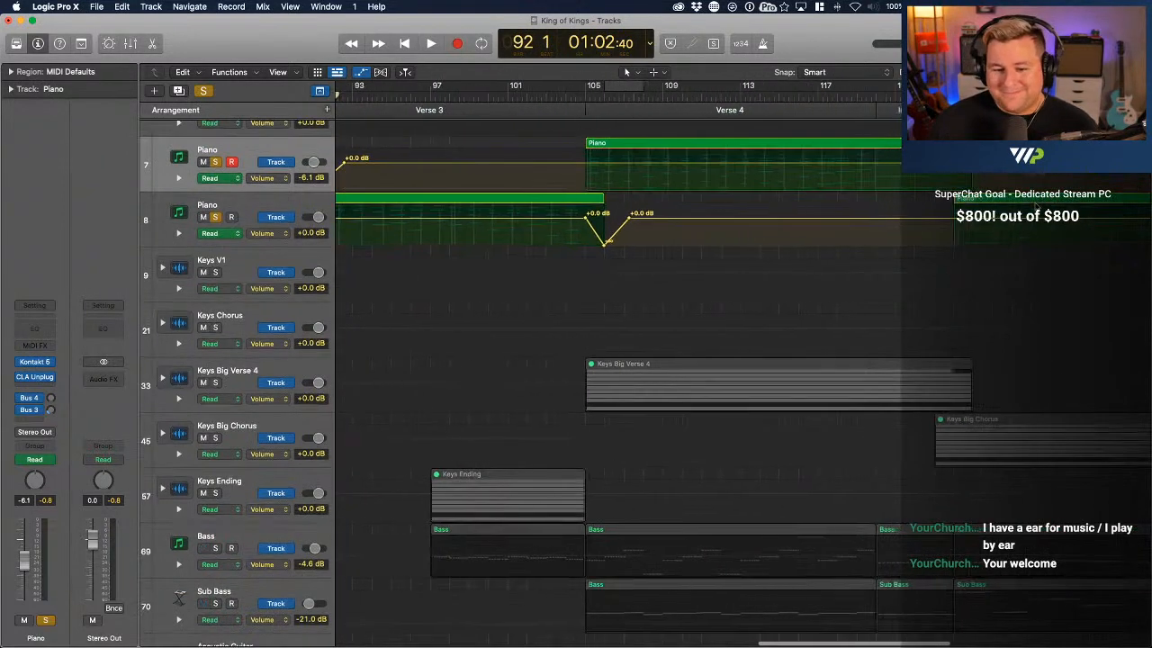
scroll(1035, 206, left, 1)
click(562, 97)
key(space)
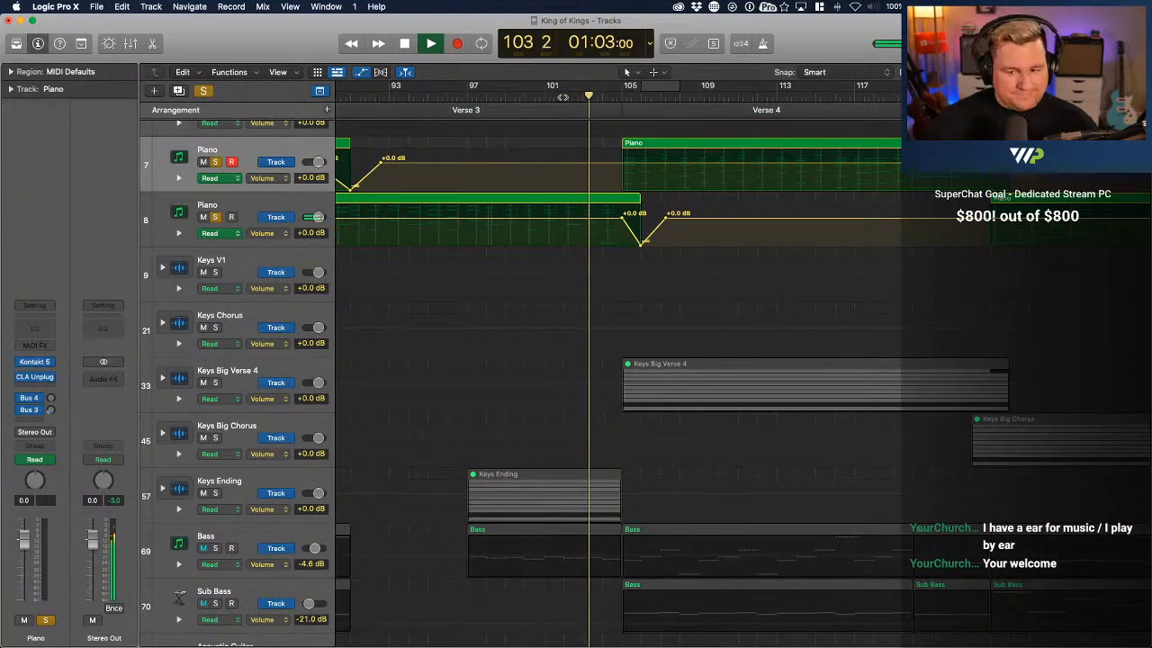
Replay the transition into Verse 3 and reshape the upper Piano fade to start just before bar 89 and reach silence about mid-bar 89
scroll(562, 97, left, 3)
click(392, 96)
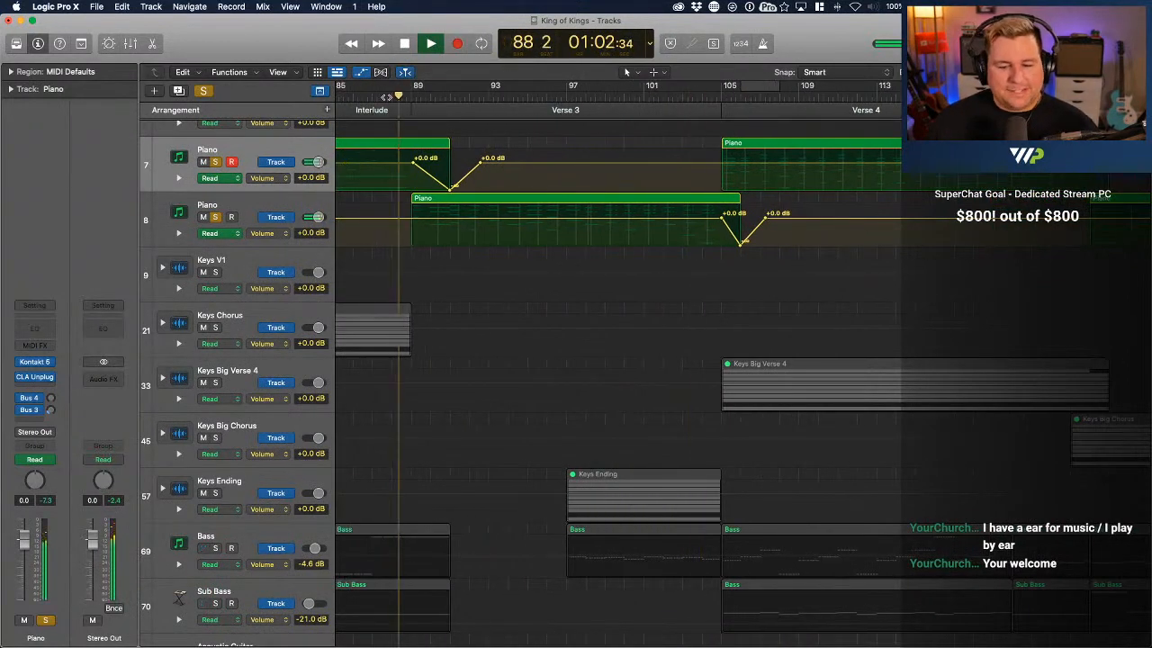
scroll(410, 103, left, 3)
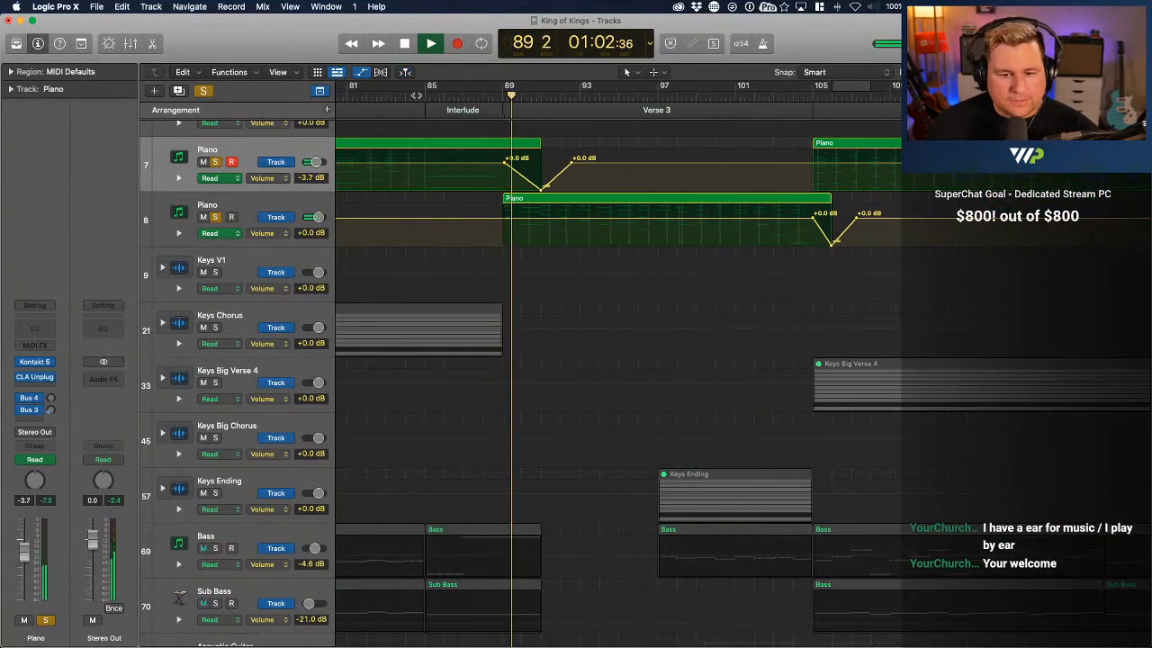
click(416, 96)
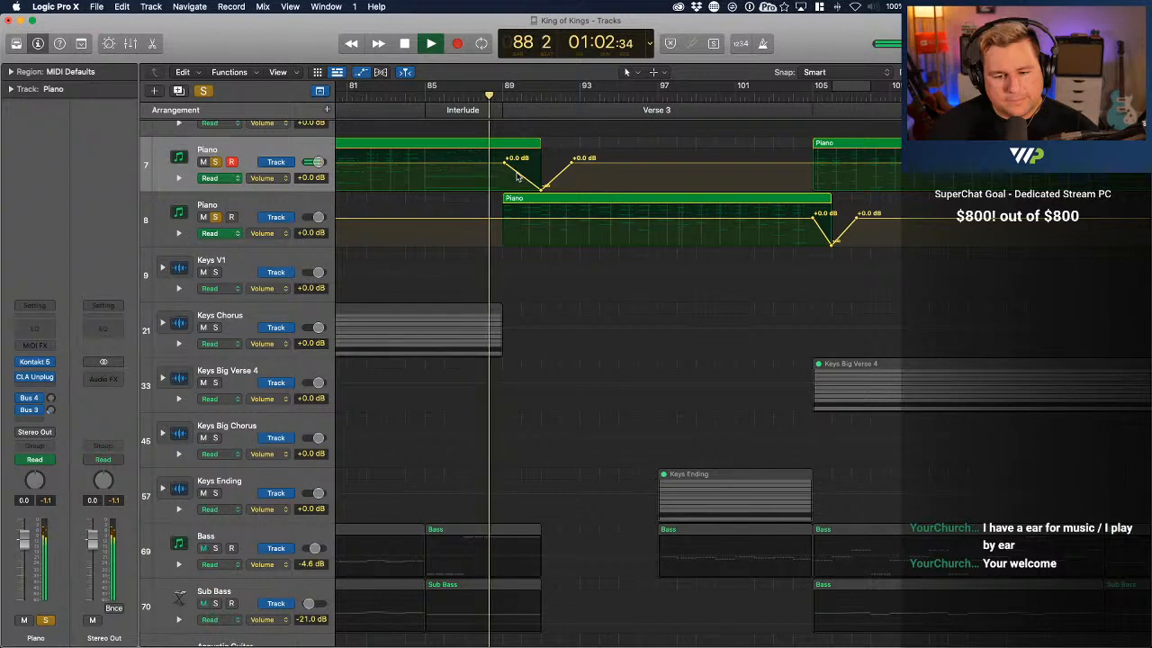
drag(505, 164, 516, 197)
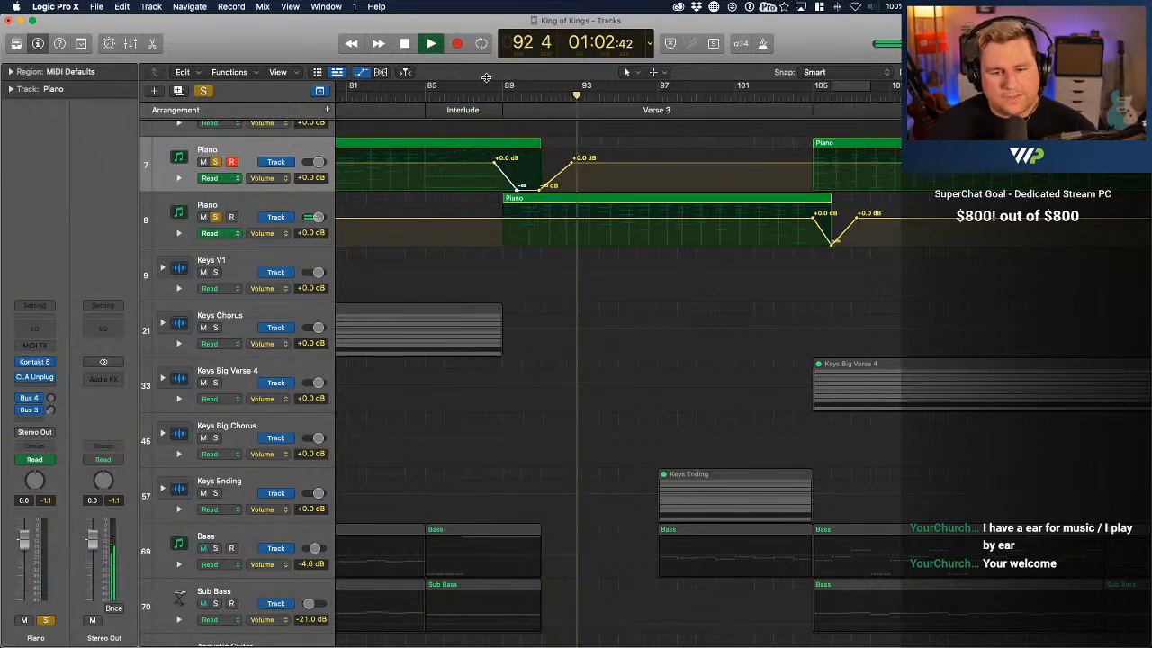
click(474, 97)
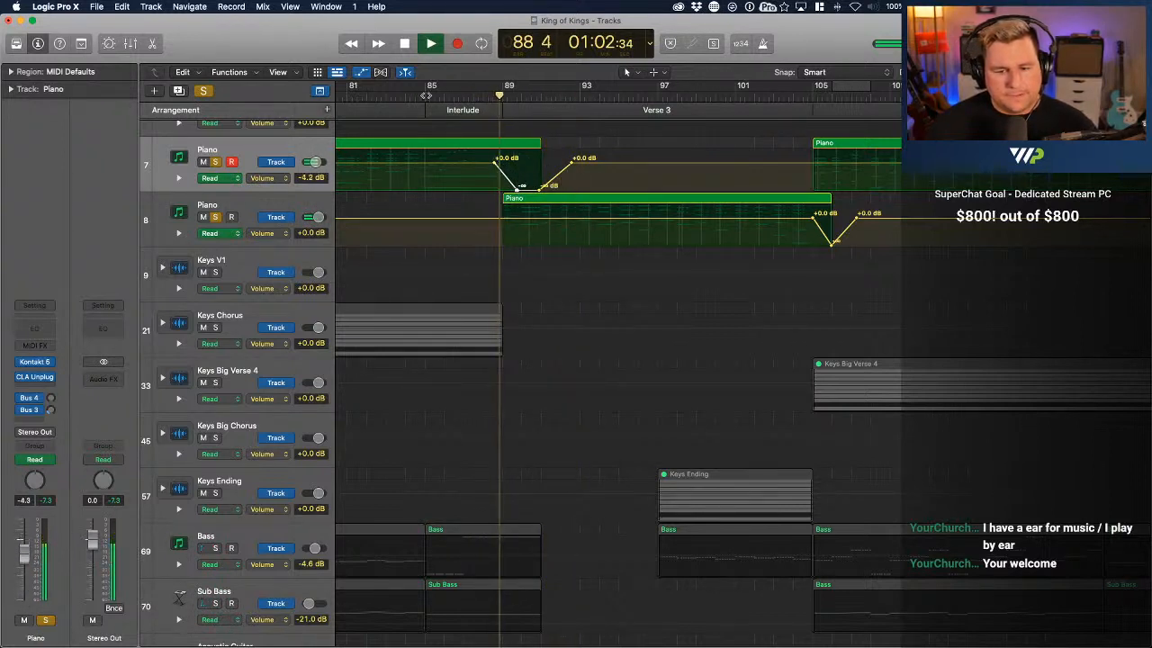
Replay from the interlude at bar 85, move the upper Piano fade's silence point to about bar 90, and stop playback
click(427, 97)
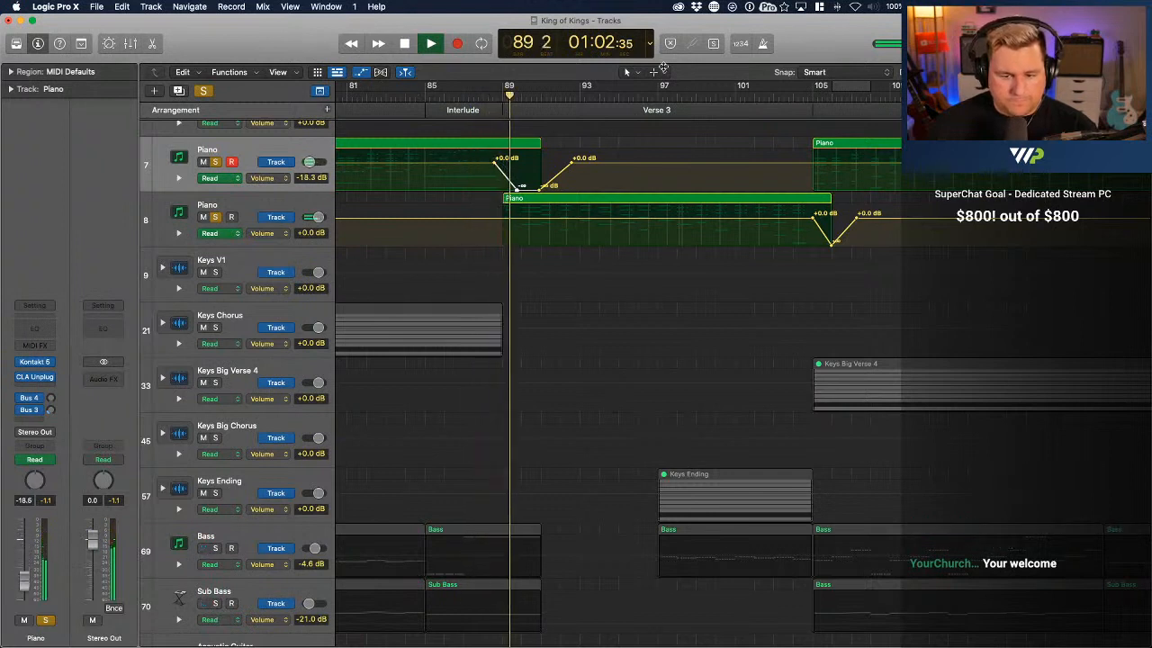
drag(517, 190, 526, 191)
key(space)
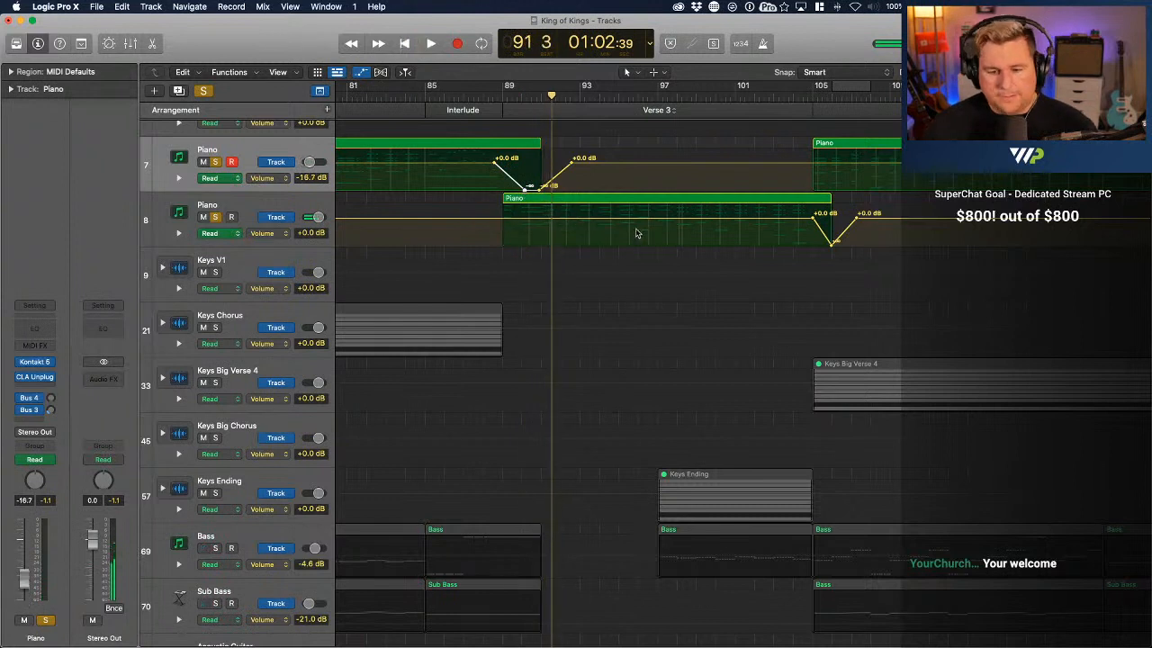
Automate volume fades at the upper Piano's Verse 4 region end and the lower Piano's last chorus region end near bar 157, and play the latter
scroll(637, 235, right, 5)
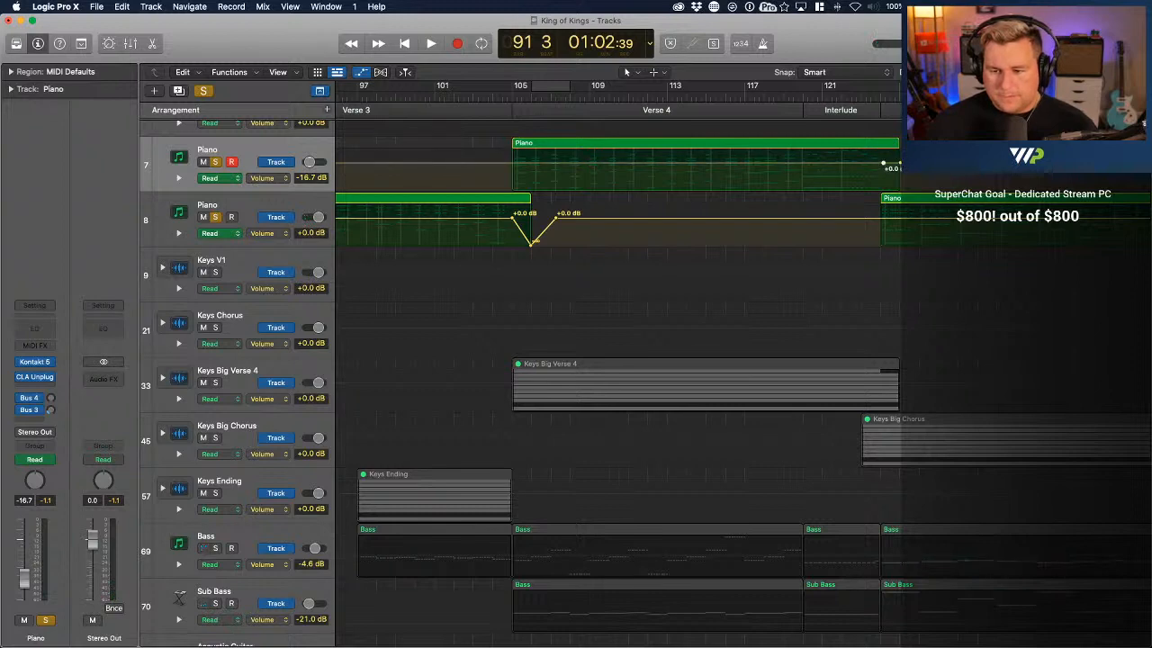
scroll(899, 196, right, 10)
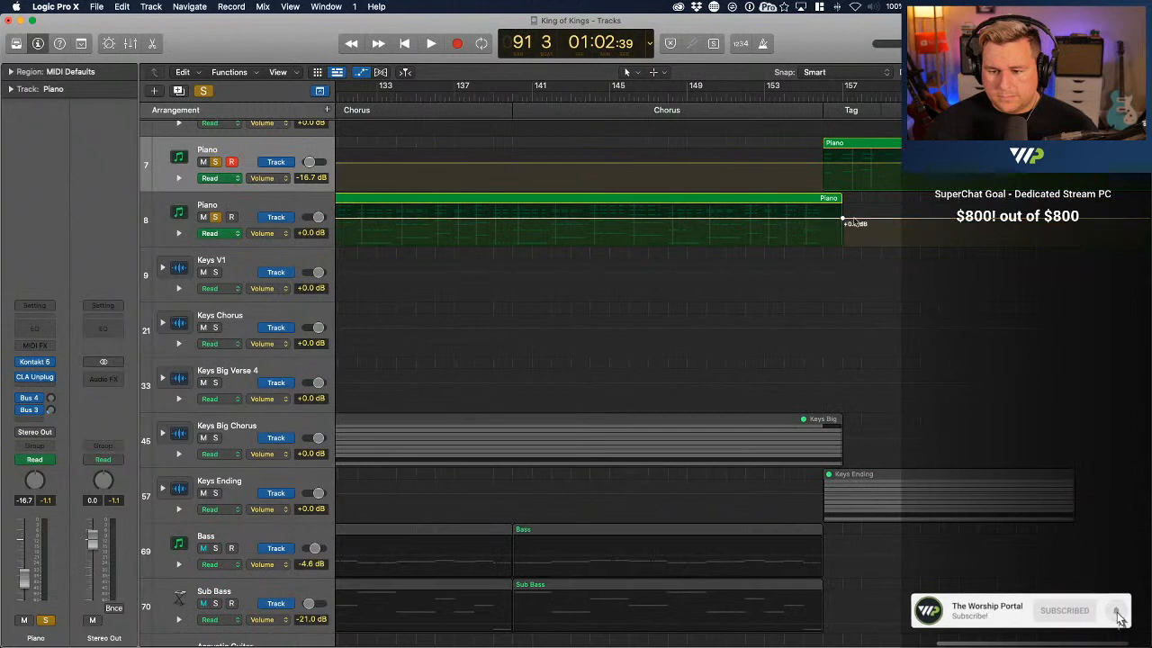
drag(841, 223, 843, 243)
click(787, 94)
key(space)
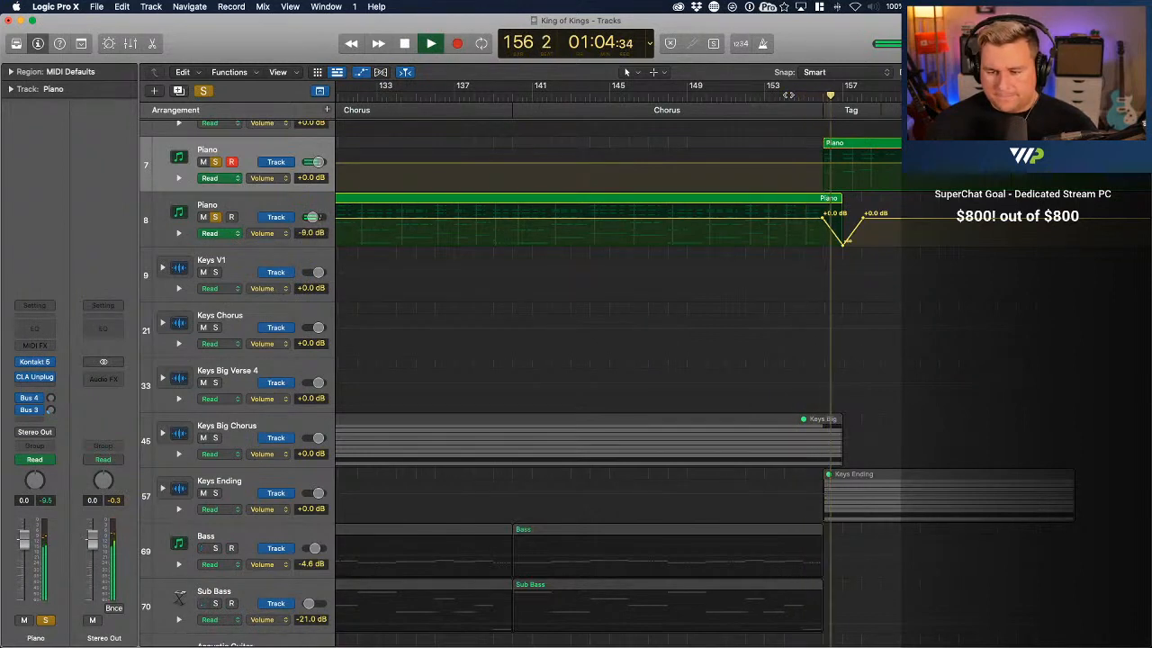
Show the whole arrangement with all solos off and automation hidden, and save the project
key(z)
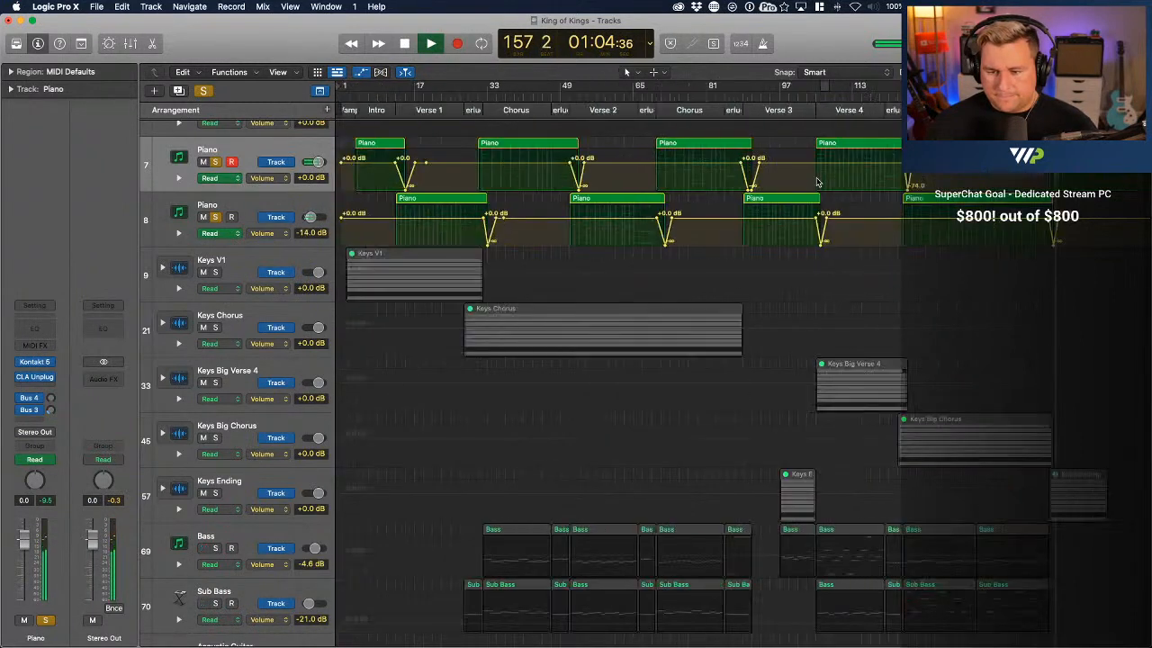
click(205, 92)
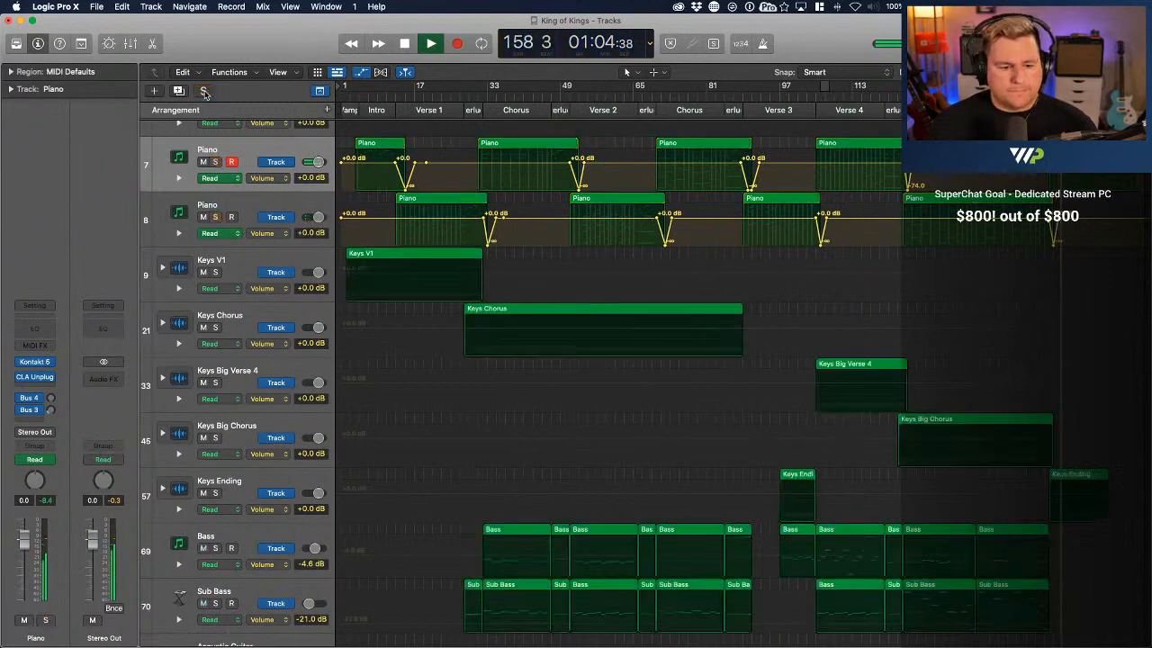
scroll(451, 283, up, 3)
key(a)
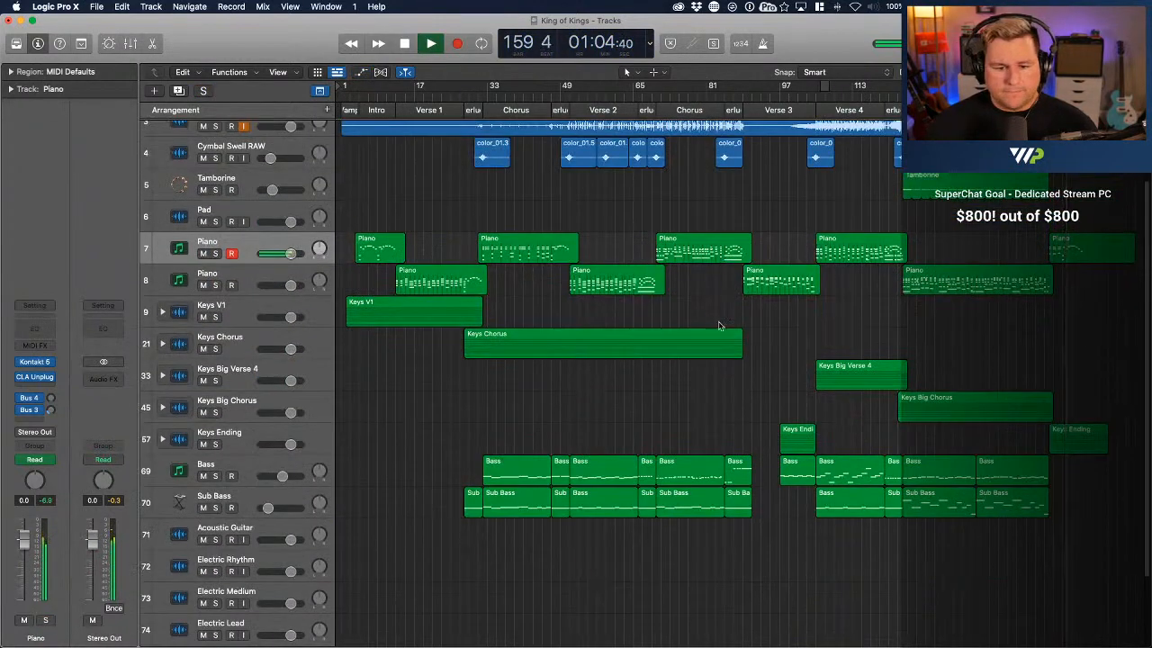
scroll(718, 324, up, 1)
key(super+s)
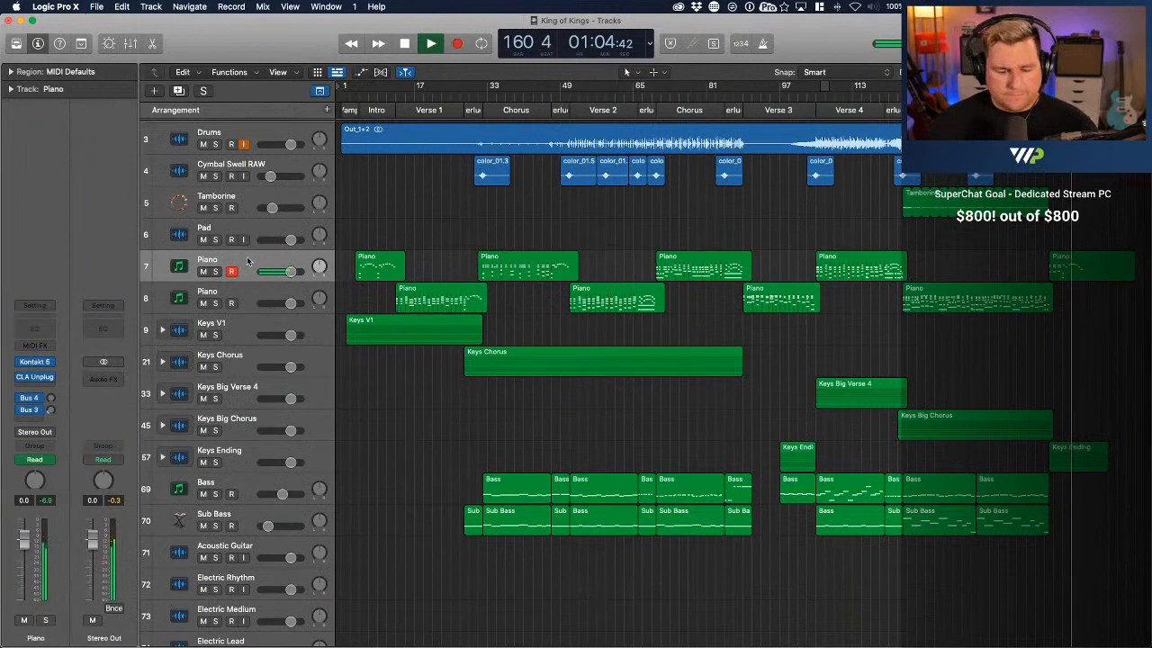
Bounce all regions of both Piano tracks in place to a new track named Piano, leaving the sources and including audio tail and volume/pan automation
click(248, 261)
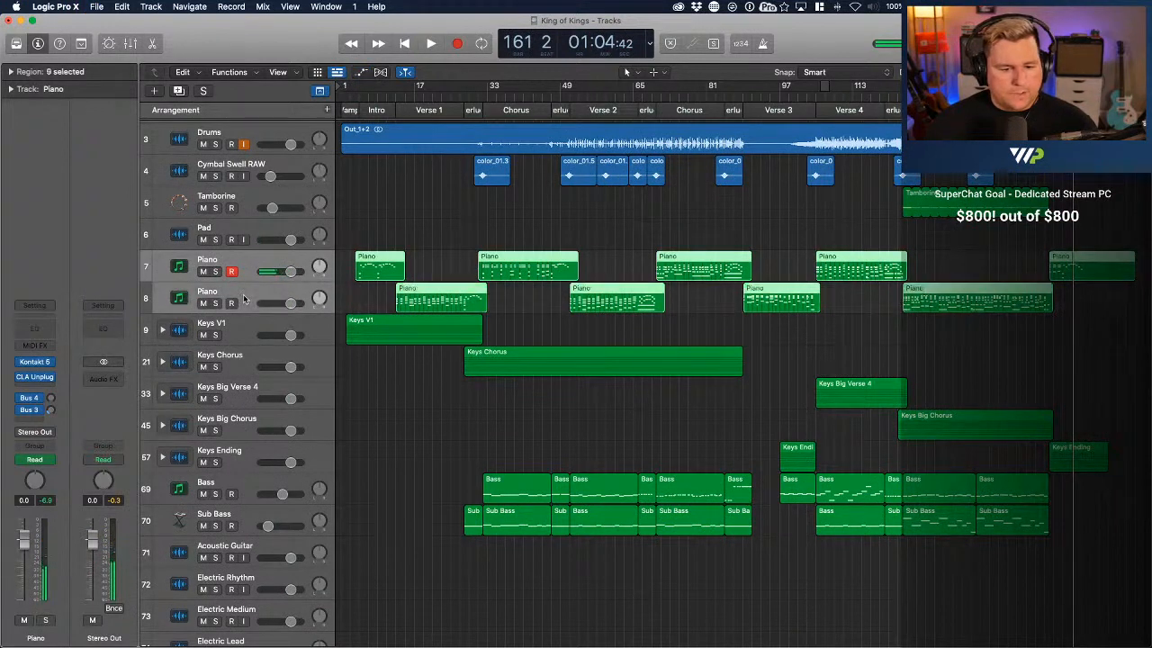
shift+click(243, 294)
right_click(243, 294)
click(367, 266)
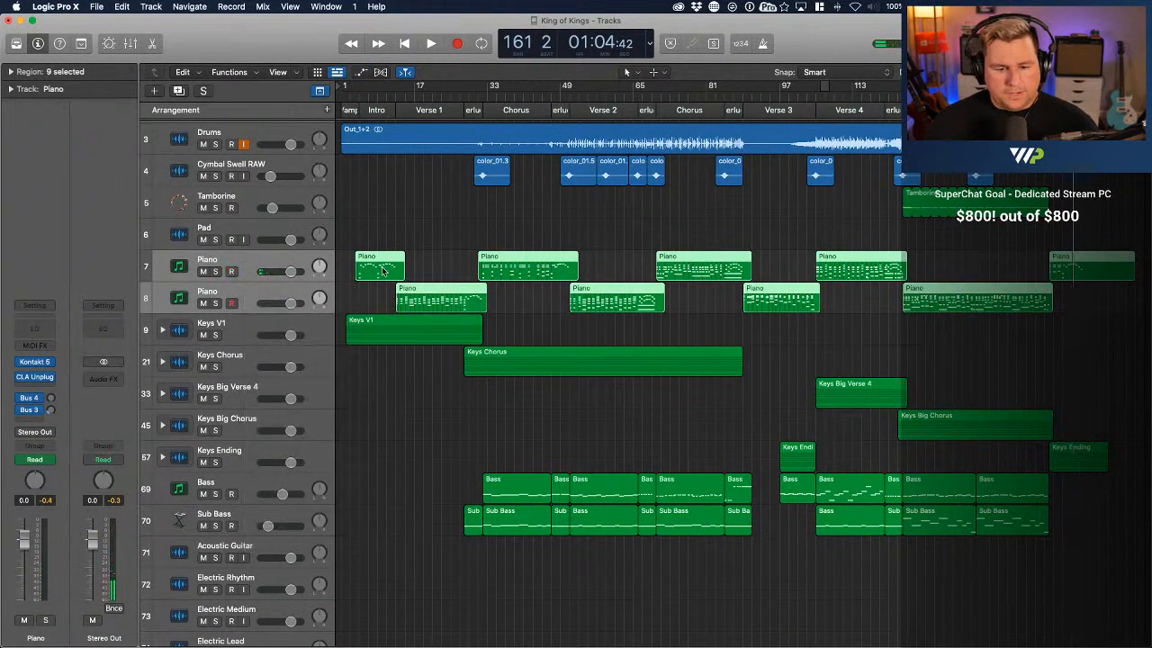
double_click(387, 272)
click(152, 43)
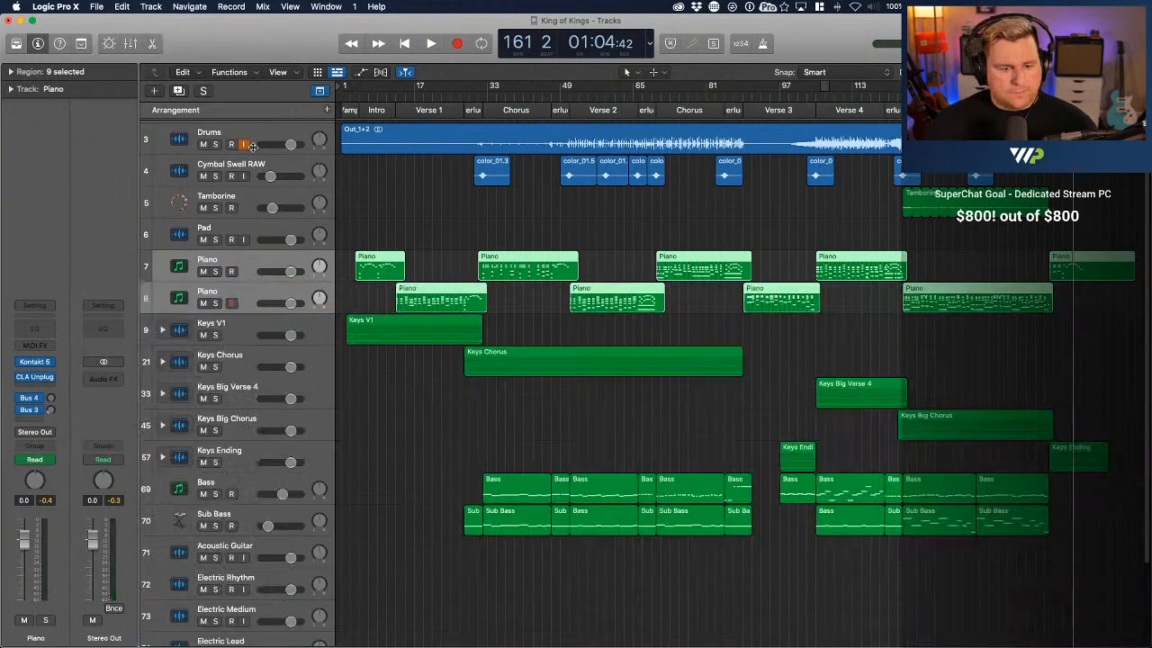
right_click(387, 268)
click(420, 274)
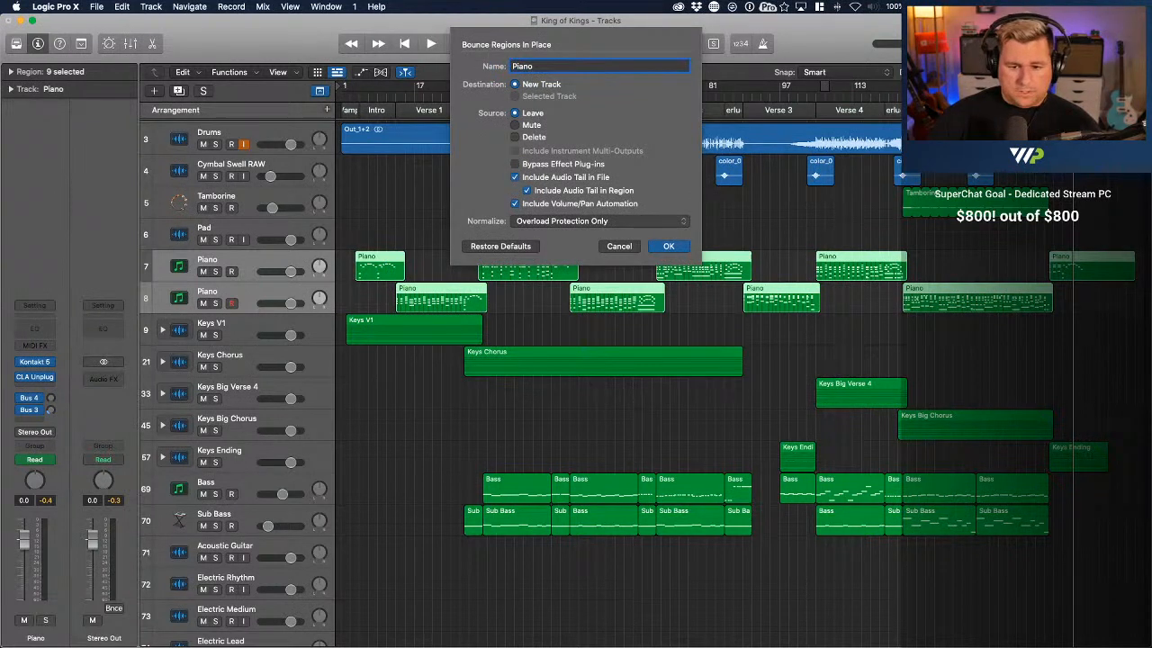
key(Return)
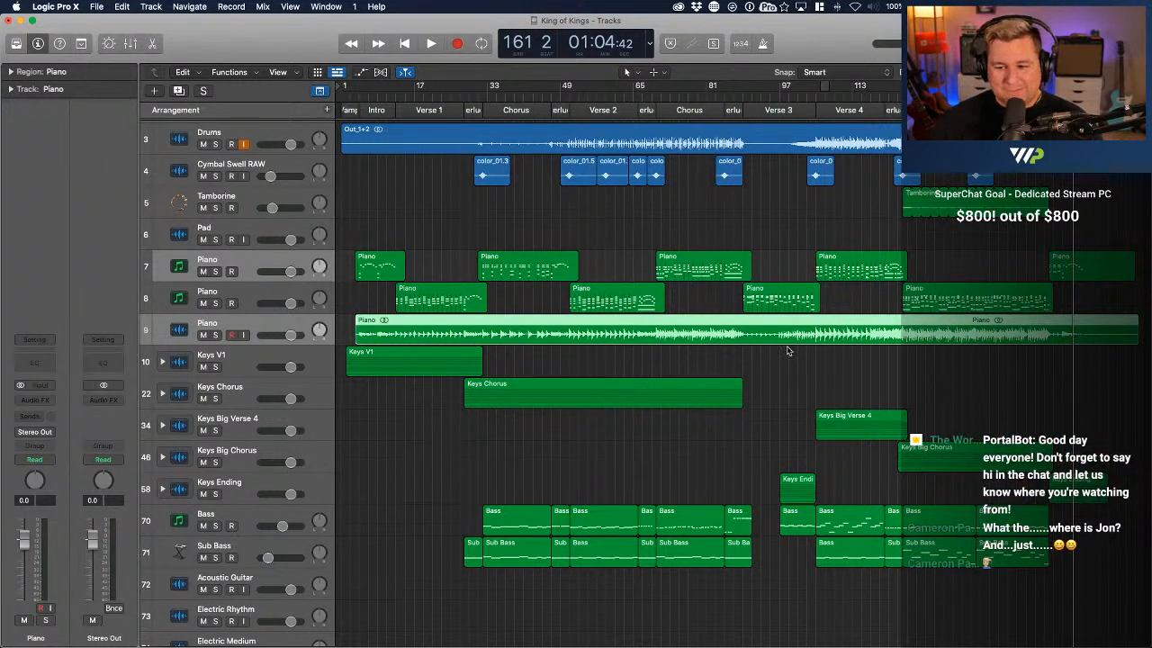
Mute the two original MIDI Piano tracks above the bounced Piano audio track
click(238, 272)
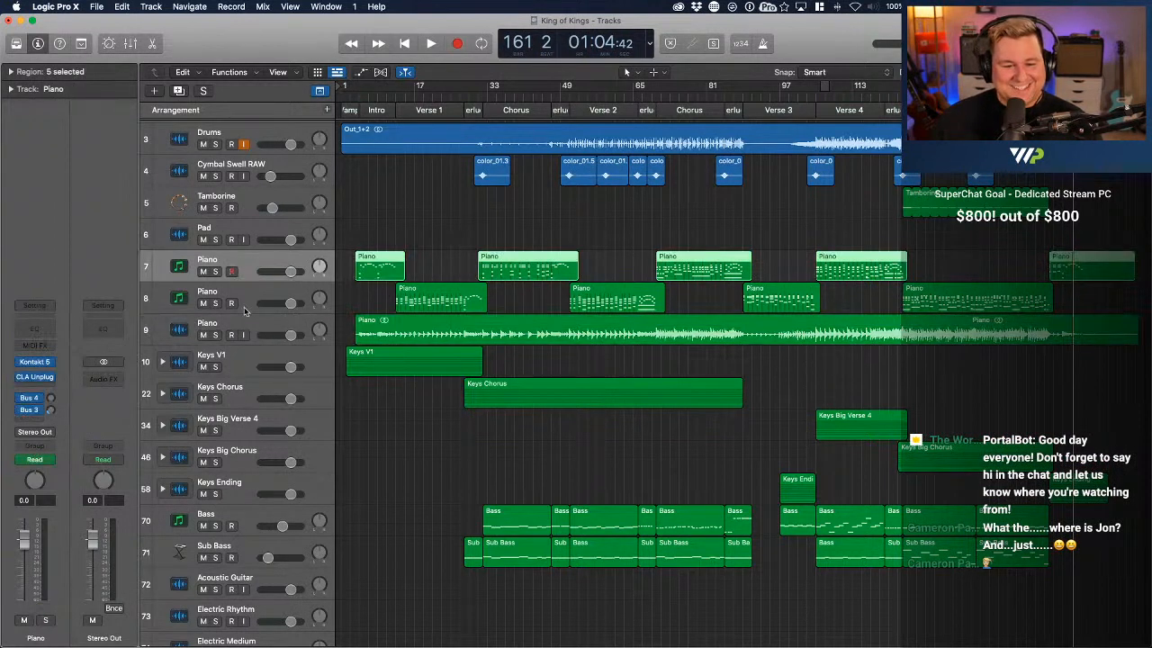
shift+click(249, 290)
click(203, 271)
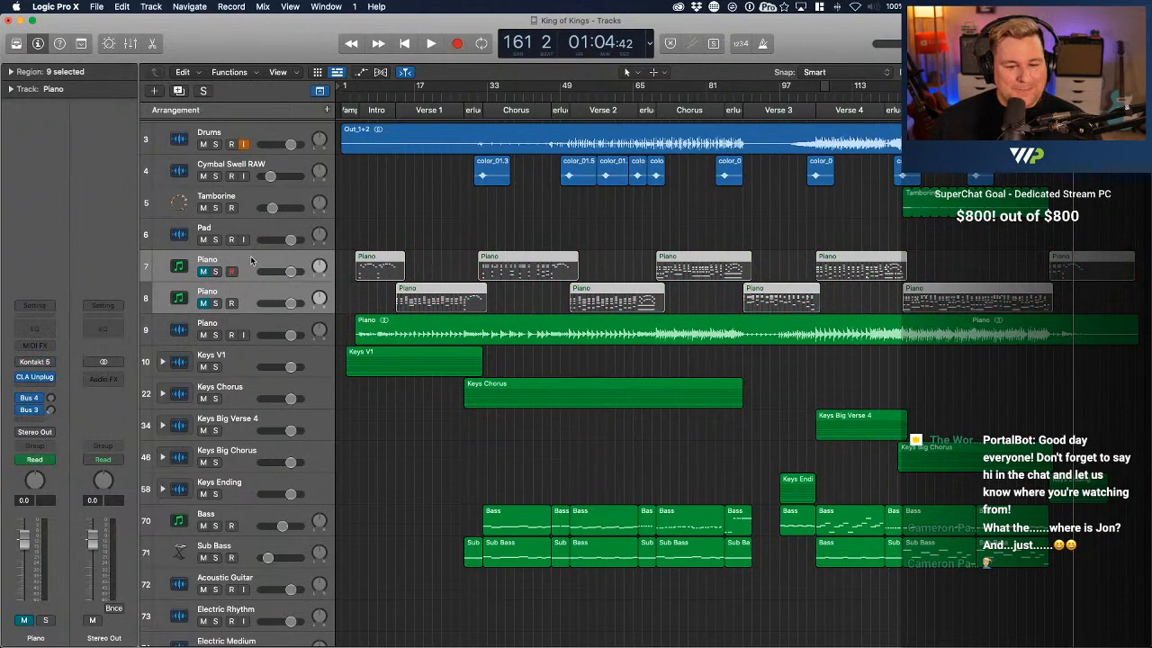
Move the two original MIDI Piano tracks to the end of the track list, below Drums MIDI, and rename both Piano MIDI
scroll(250, 256, down, 5)
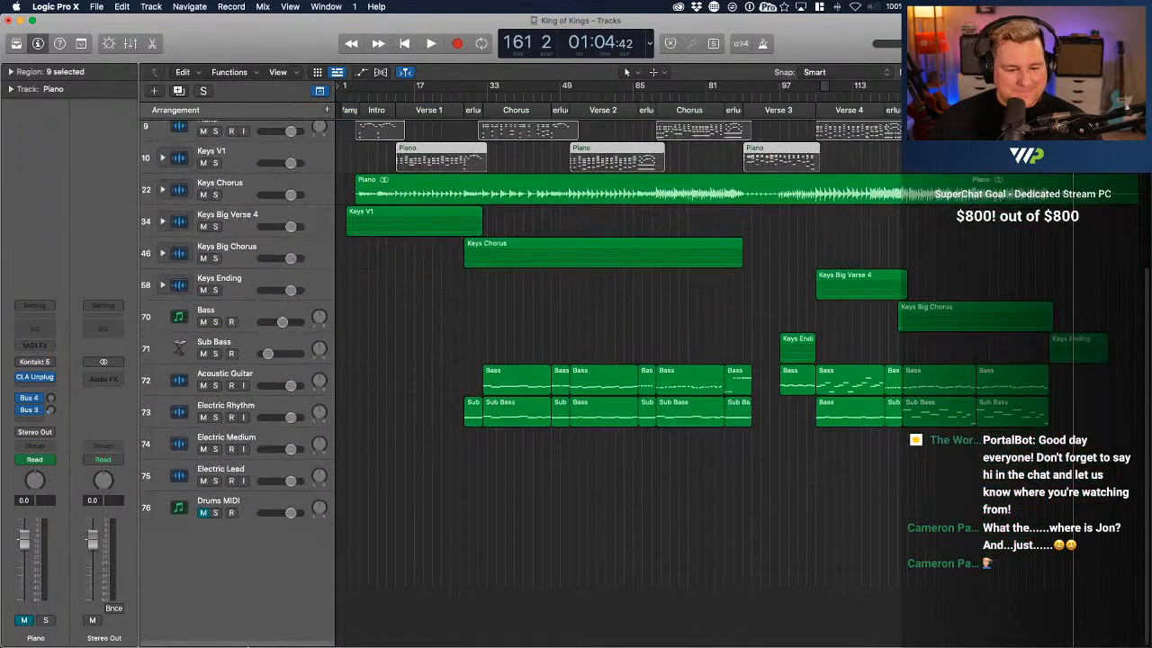
drag(249, 646, 249, 585)
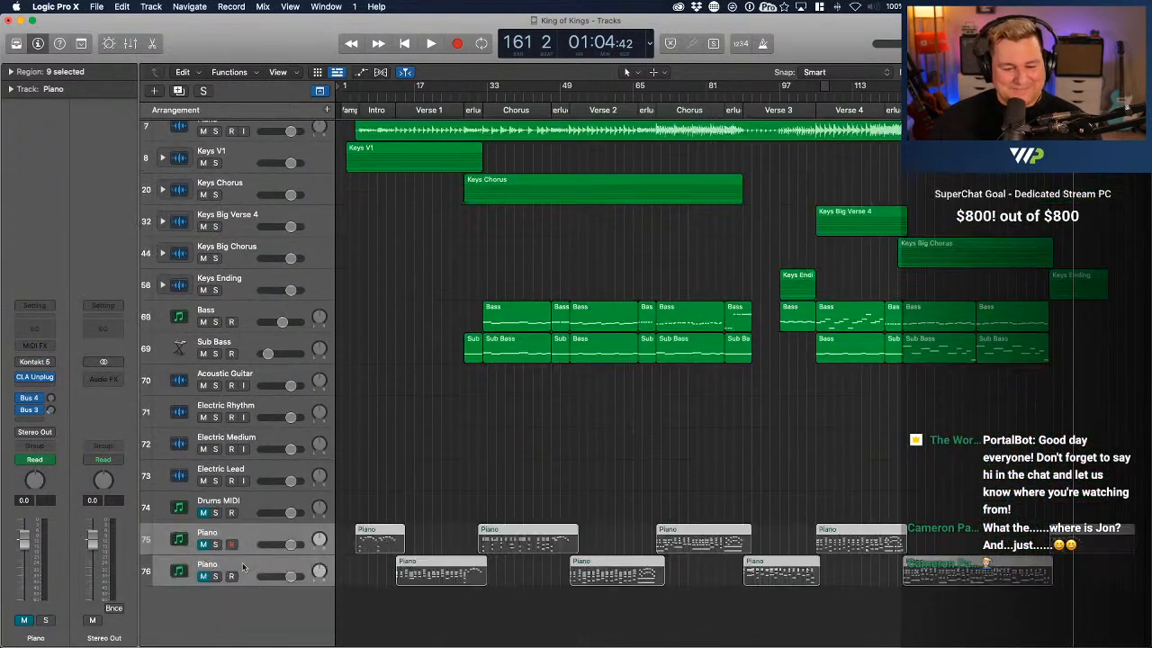
double_click(207, 532)
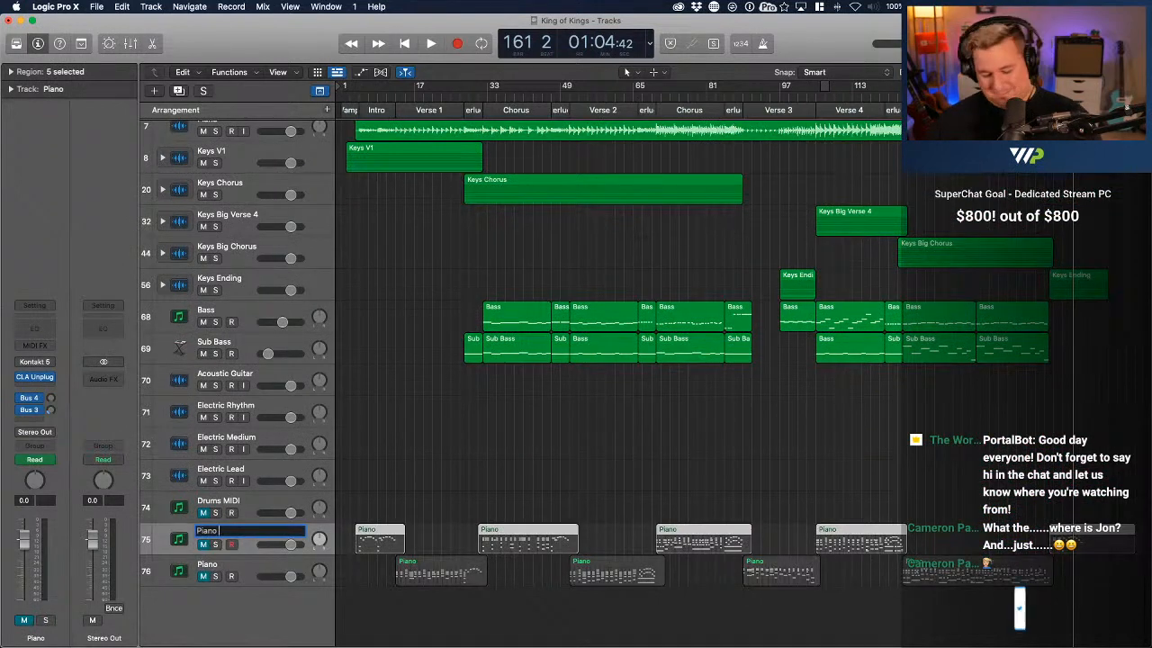
text(MIDI)
key(Return)
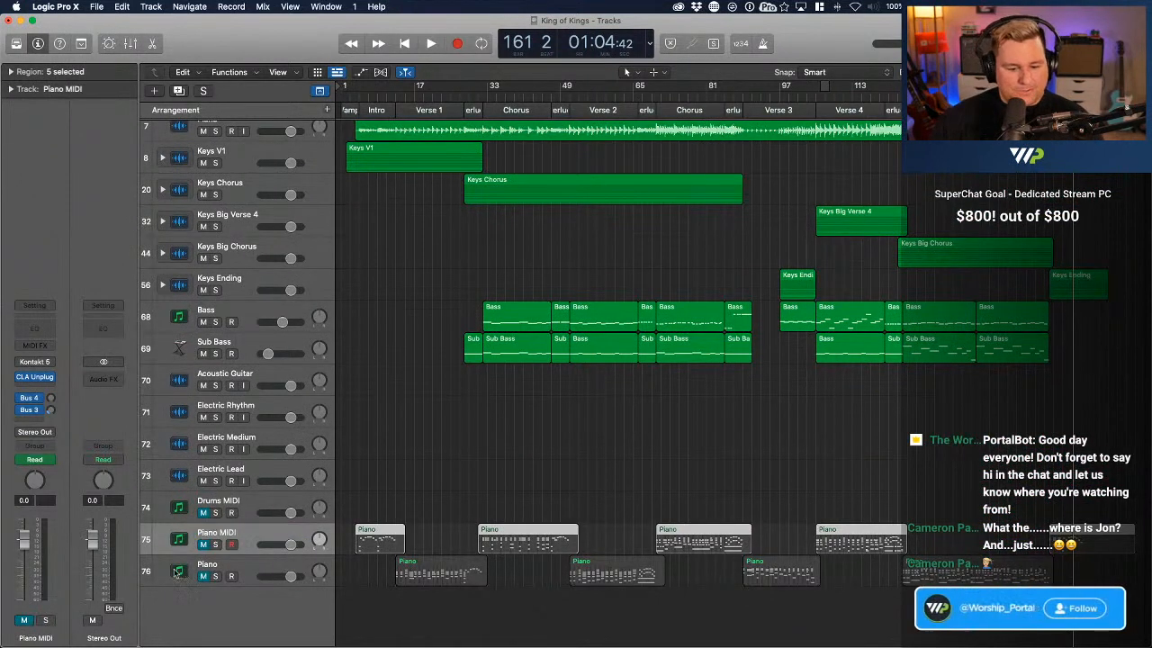
double_click(208, 564)
text(Piano MIDI)
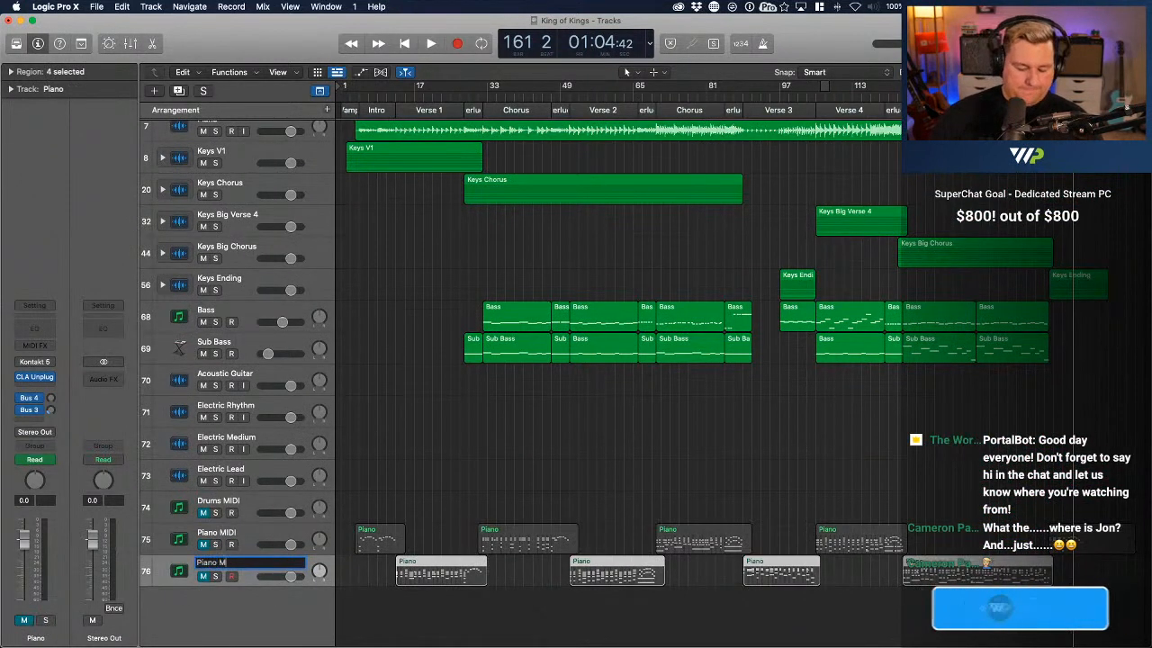
Play the whole arrangement from bar 1 through the ending, stop around bar 166, and look over the track list
scroll(420, 493, up, 5)
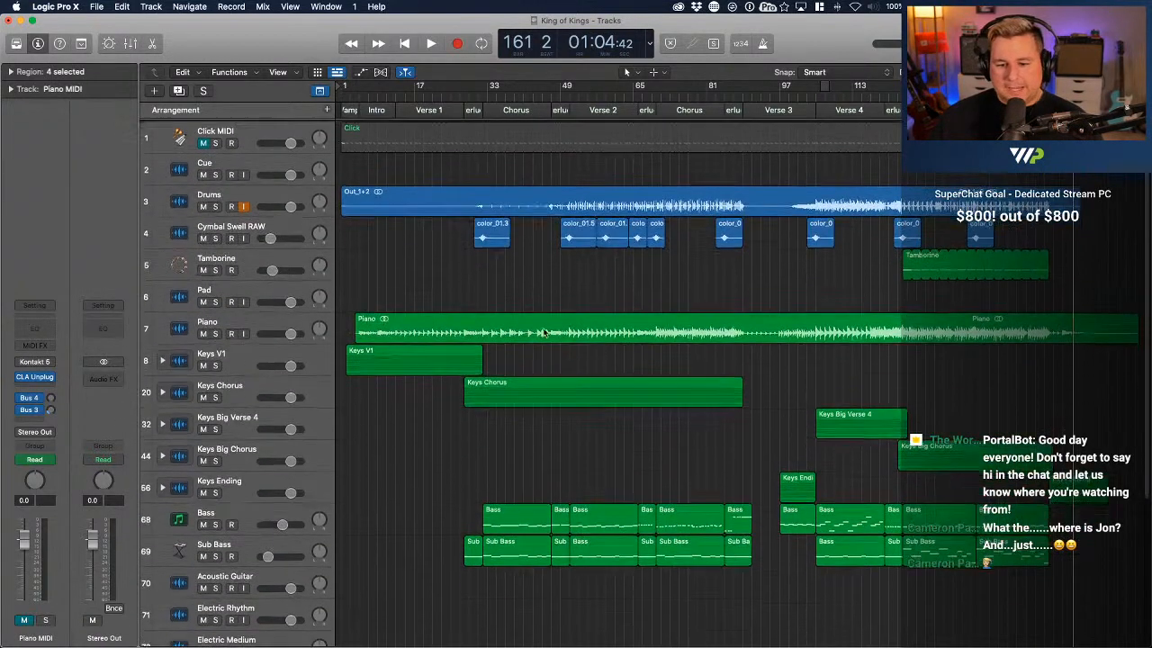
key(Return)
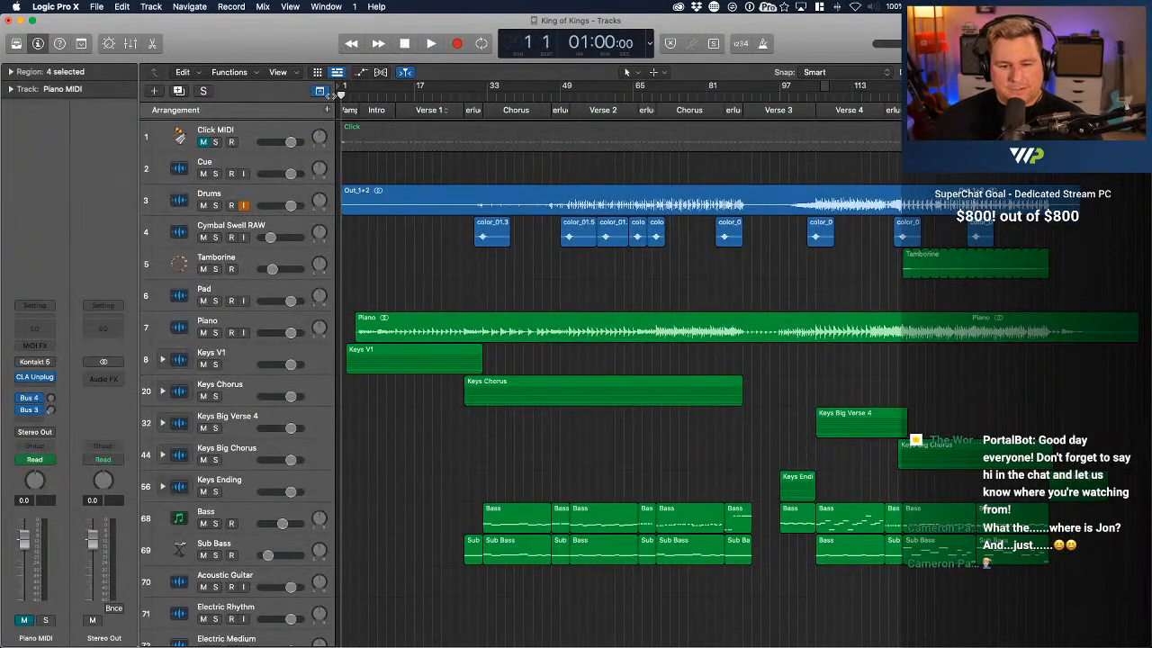
drag(340, 96, 344, 99)
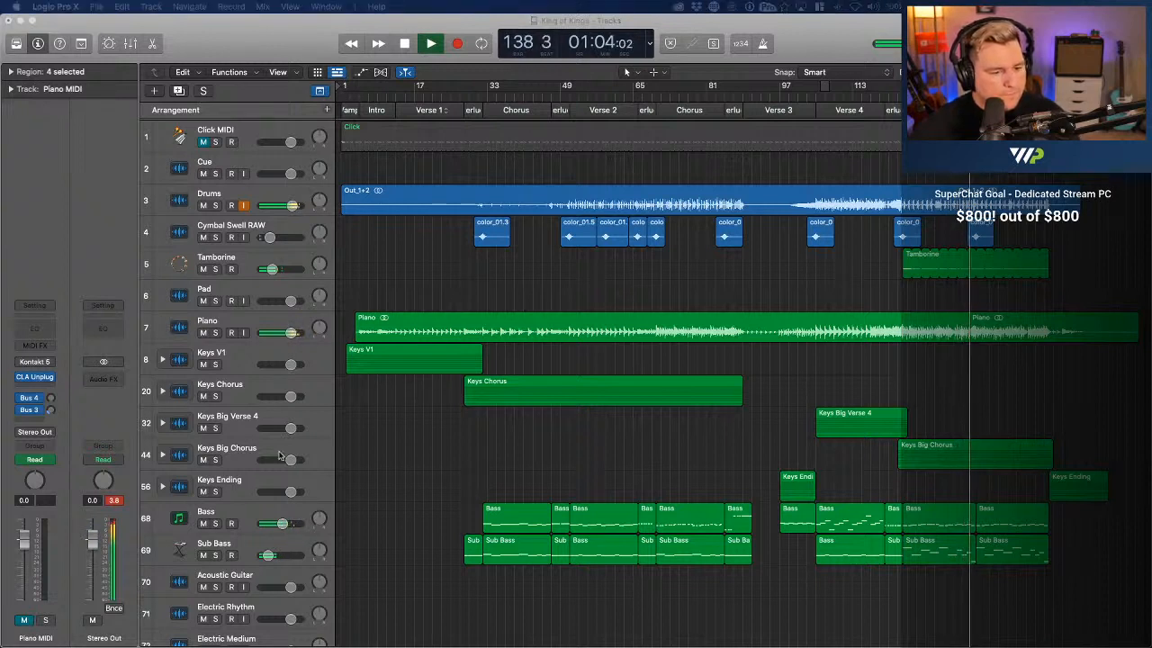
click(582, 438)
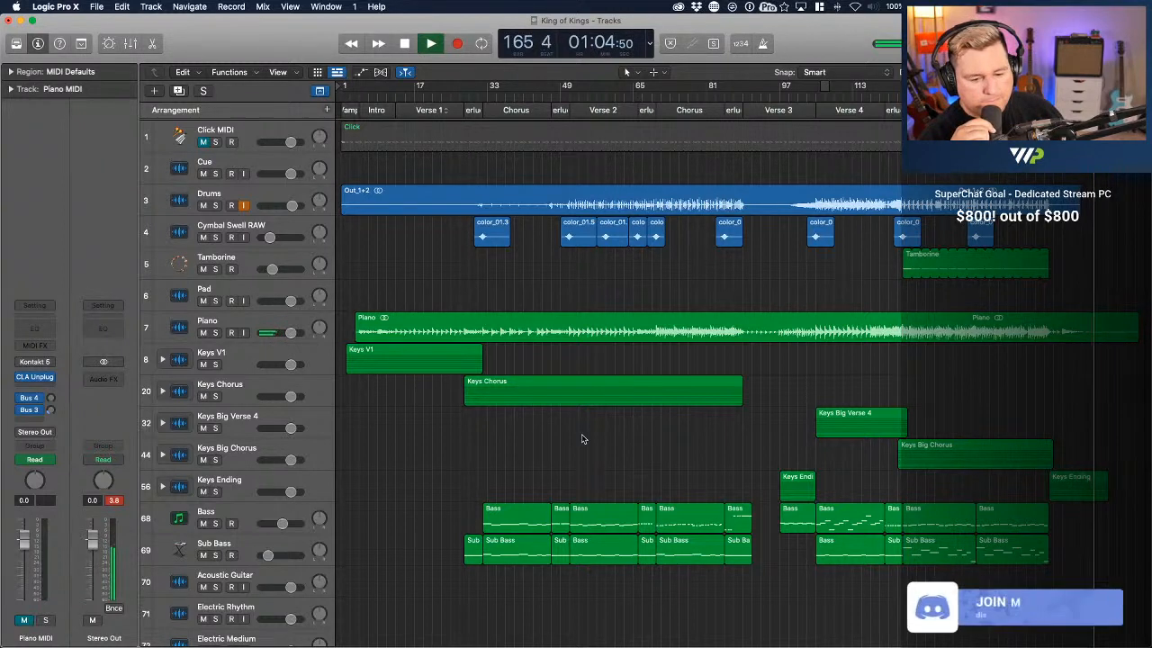
key(space)
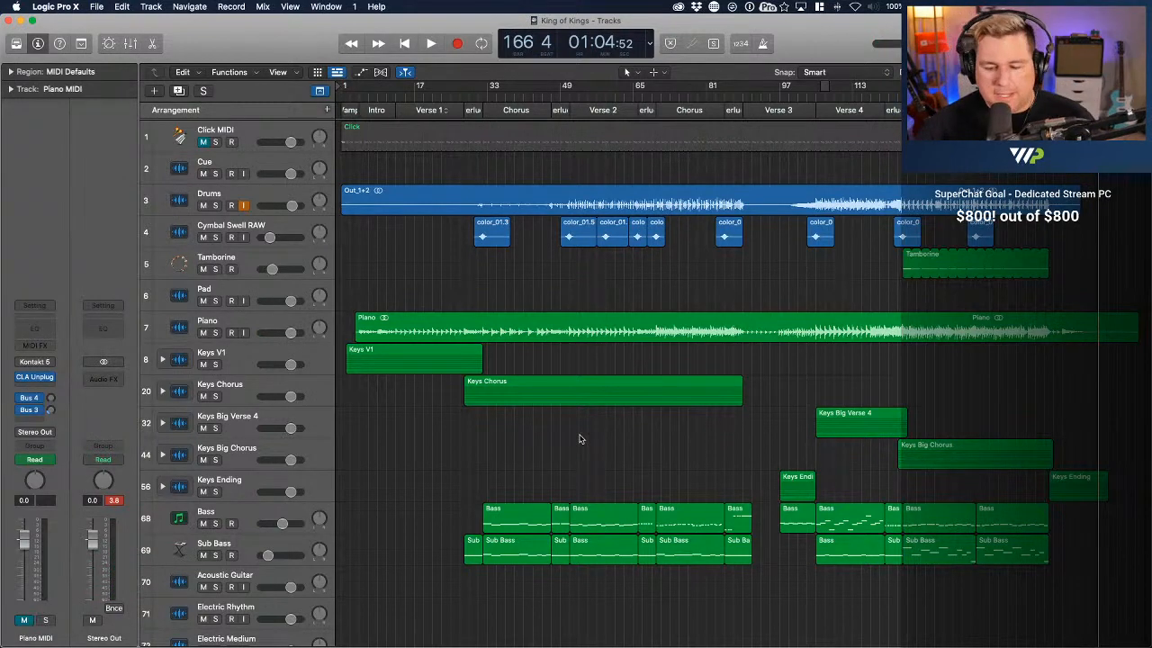
scroll(580, 439, down, 5)
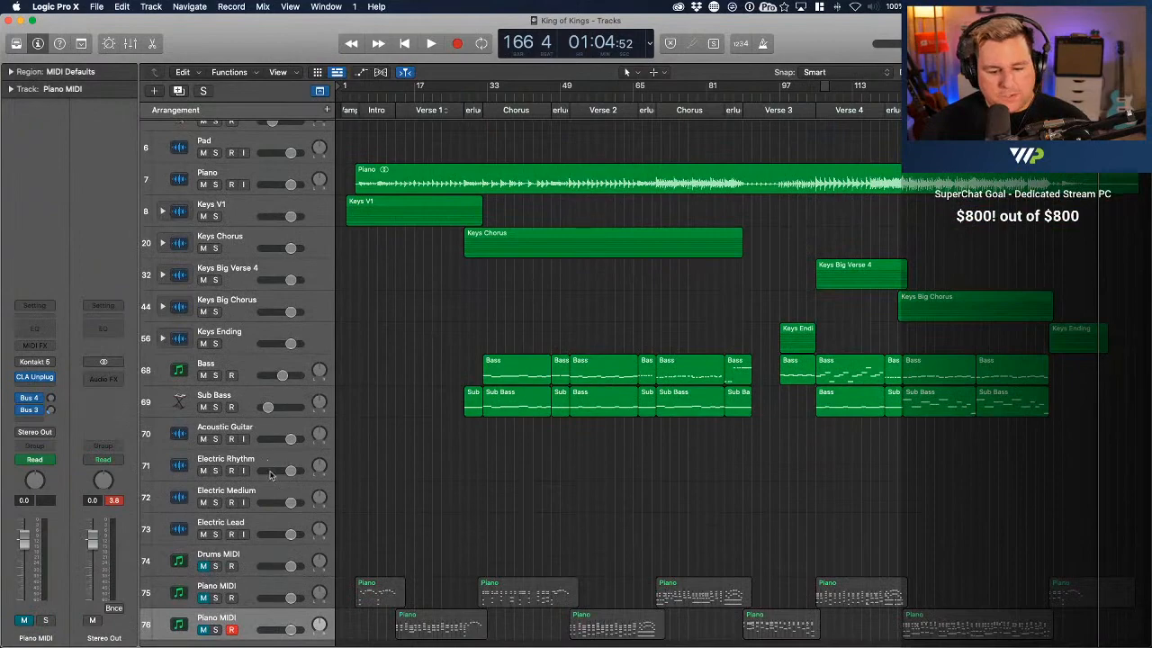
scroll(294, 583, up, 5)
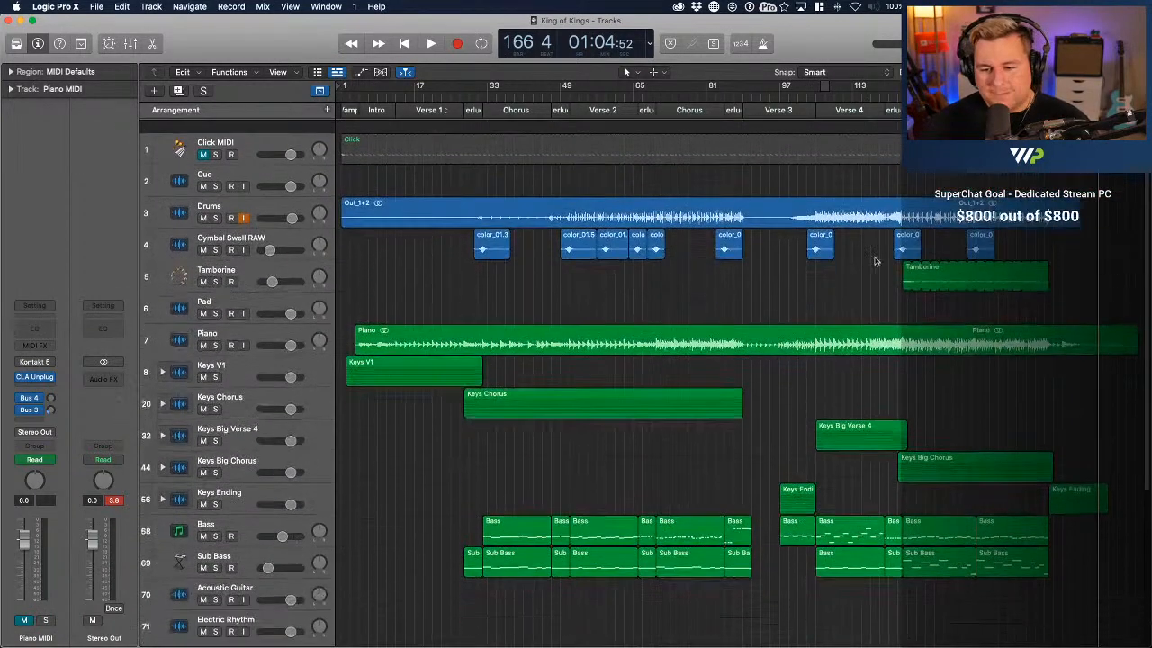